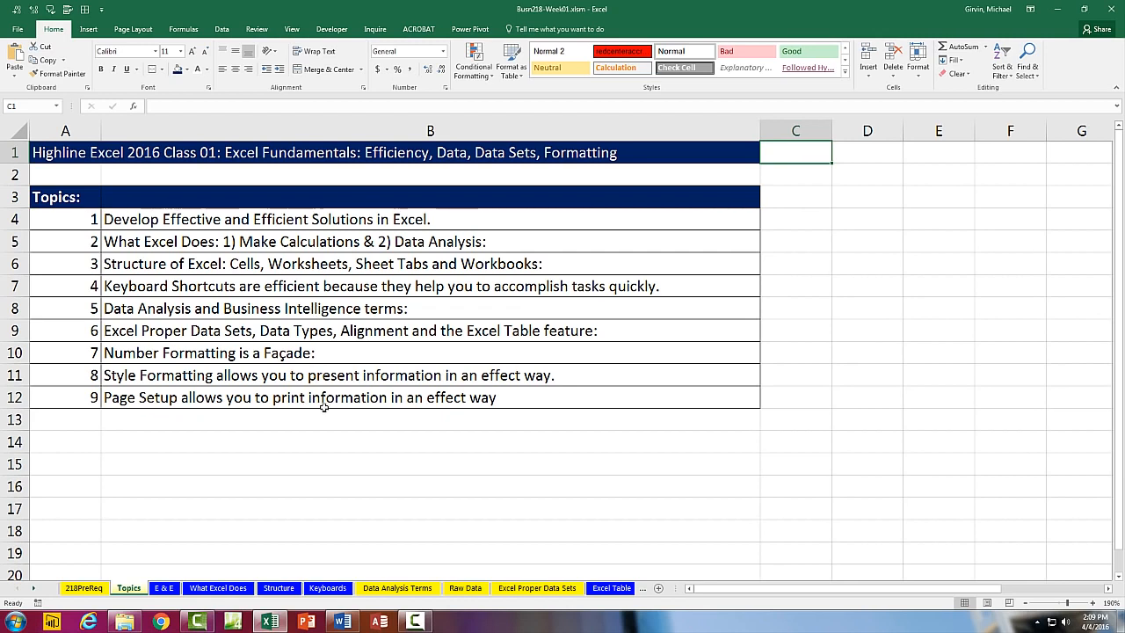
# From the 218PreReq sheet, review the available COM add-ins in the program options, plus the Power Pivot and Data commands.
pyautogui.click(73, 590)
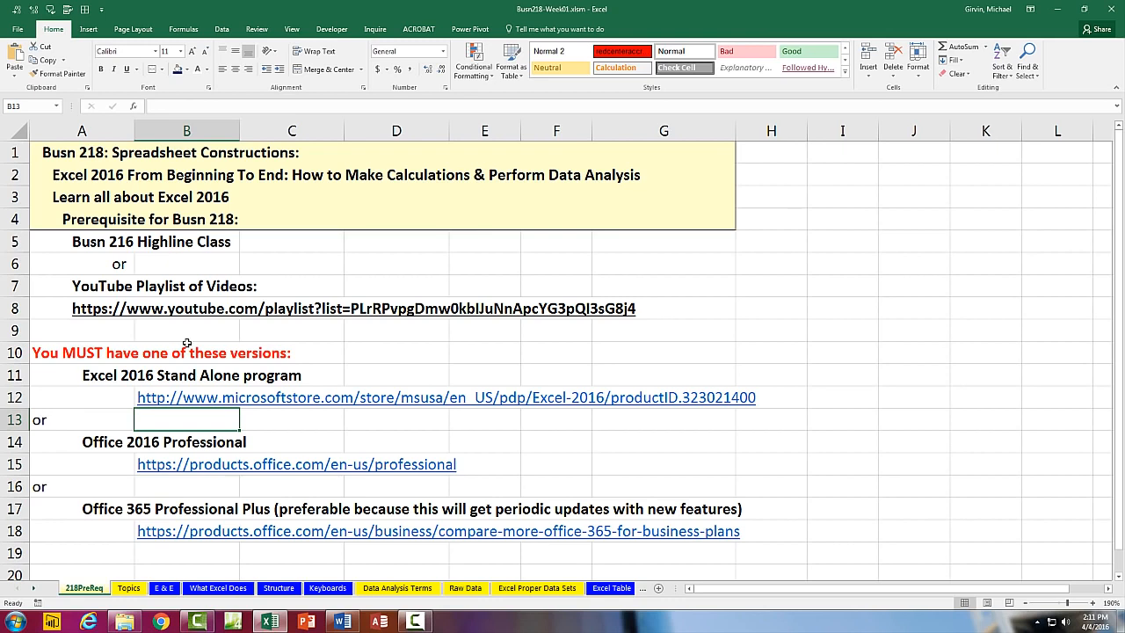
pyautogui.click(18, 29)
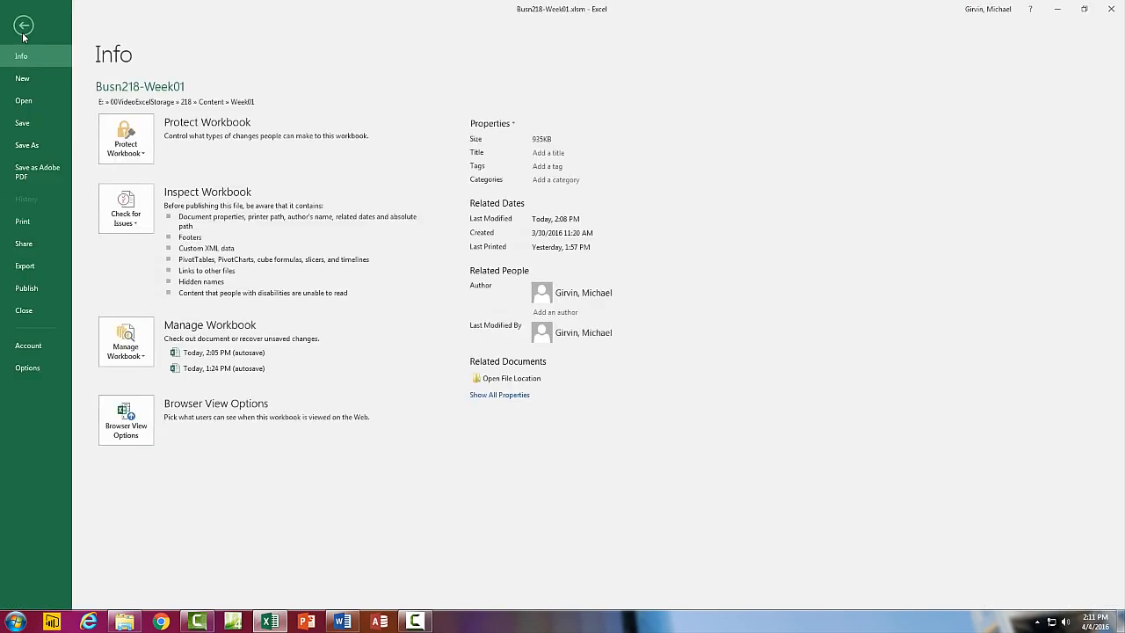
pyautogui.click(47, 373)
pyautogui.click(477, 232)
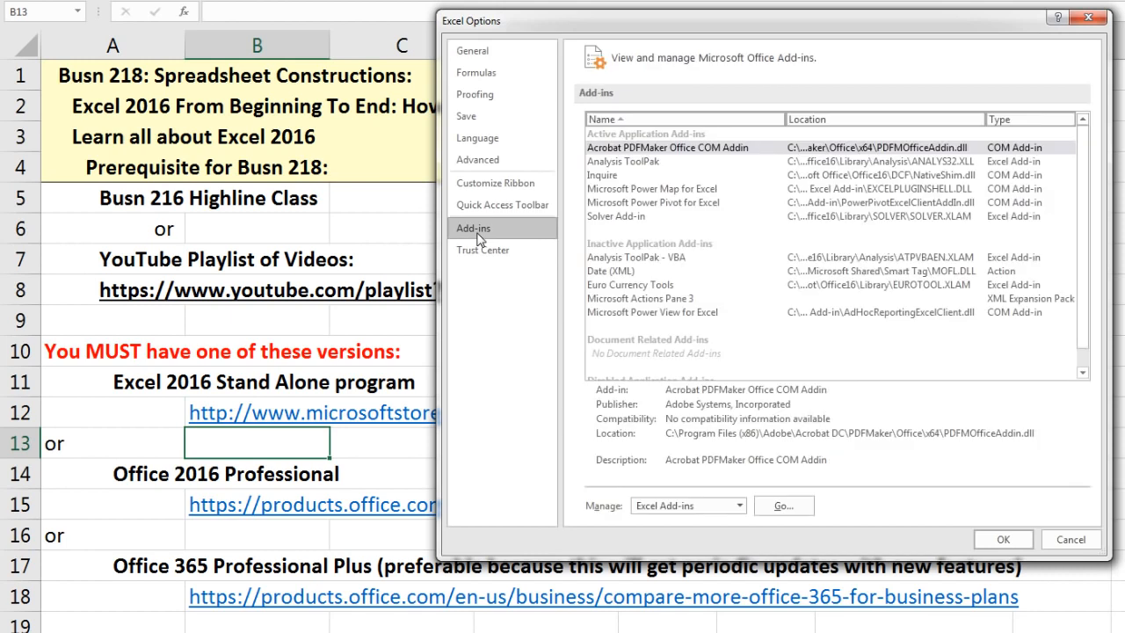
pyautogui.click(739, 506)
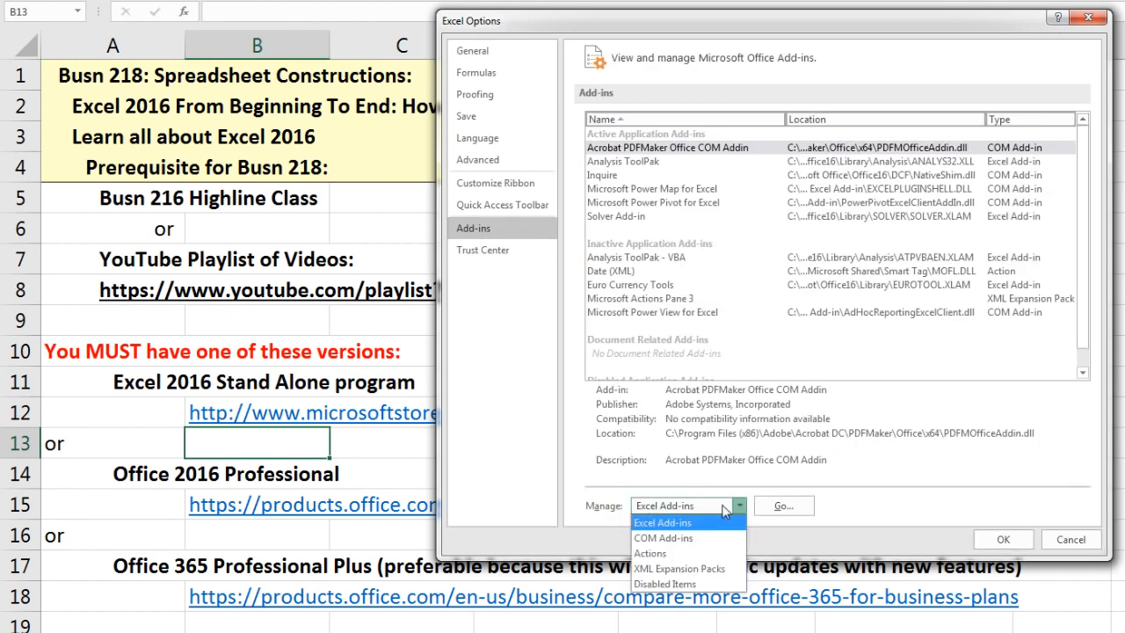
pyautogui.click(668, 538)
pyautogui.click(784, 508)
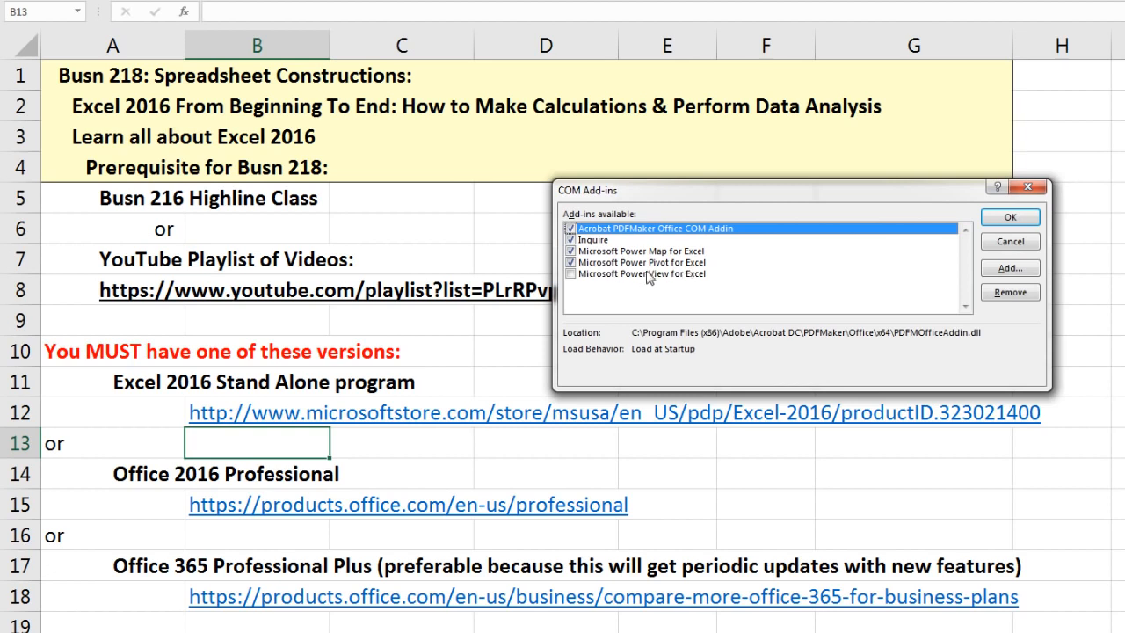
pyautogui.press('Escape')
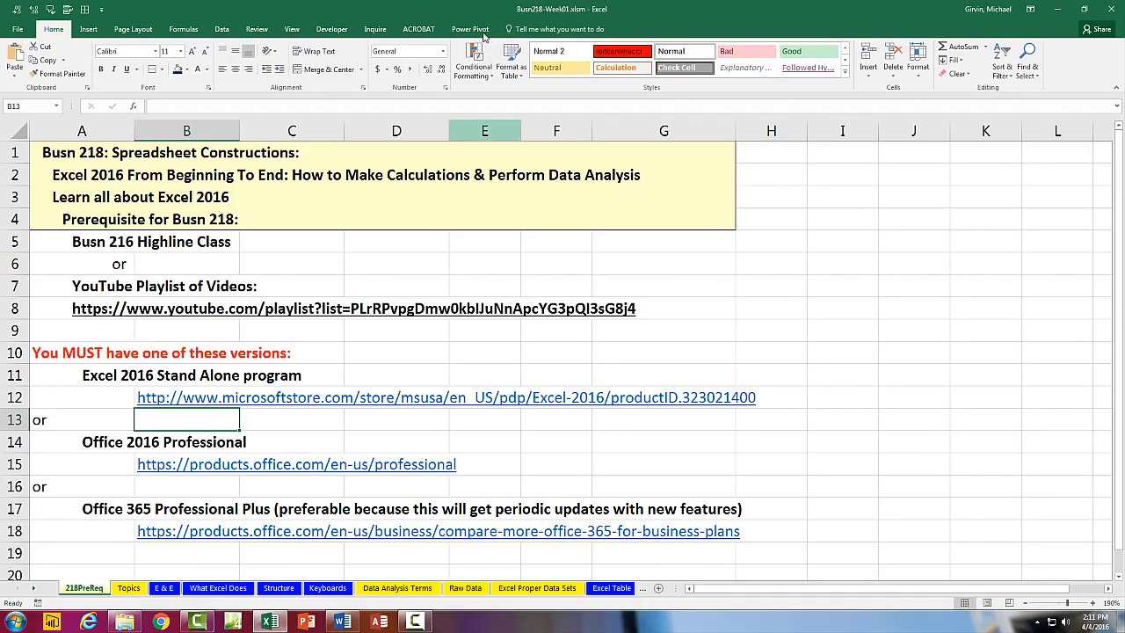
pyautogui.click(470, 29)
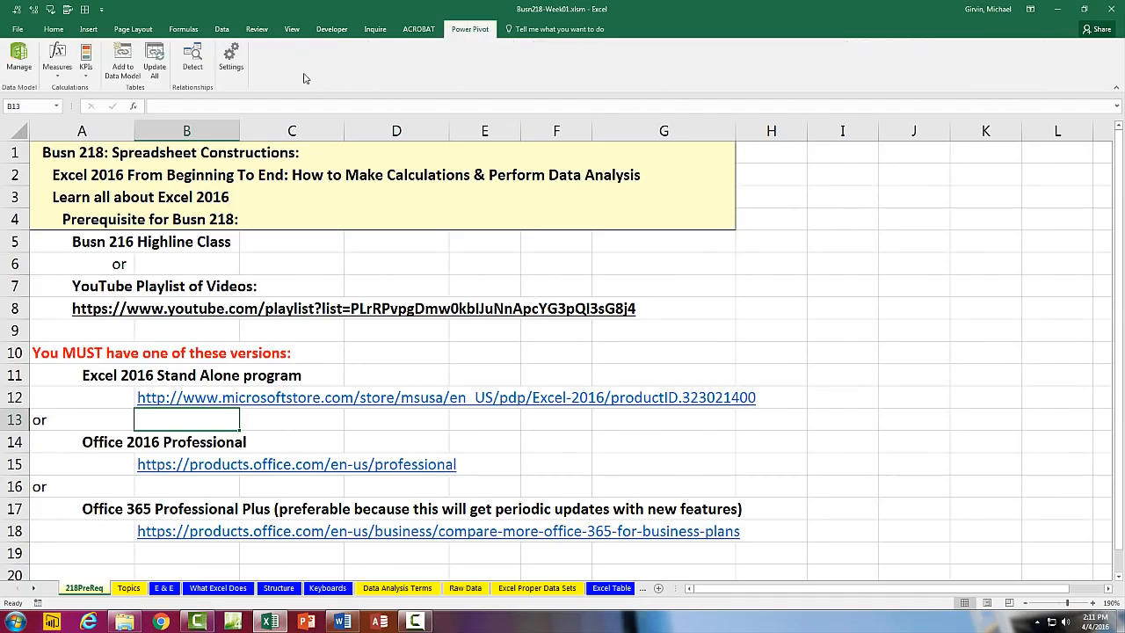
pyautogui.click(224, 30)
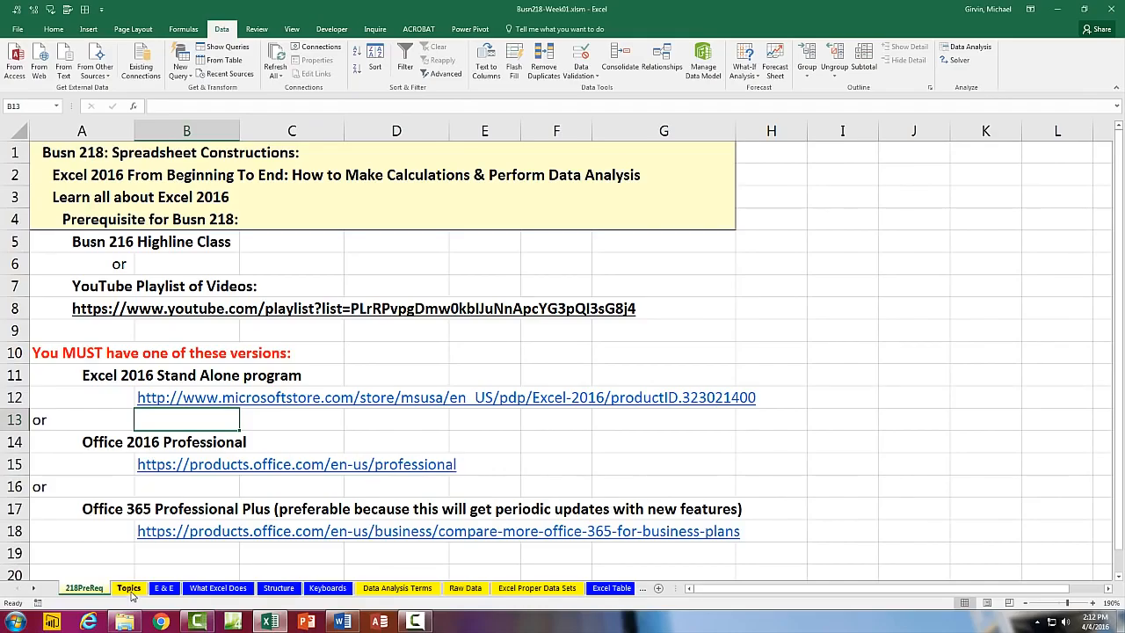
# Widen columns N and O on the E & E sheet so the full title in row 1 fits.
pyautogui.click(130, 588)
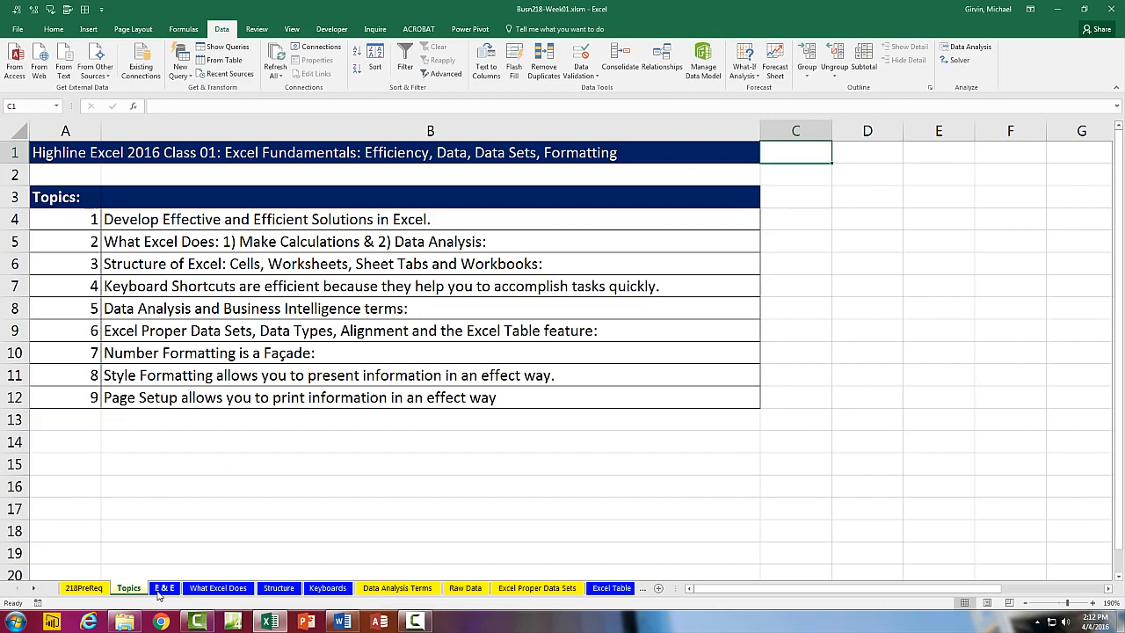
pyautogui.click(163, 588)
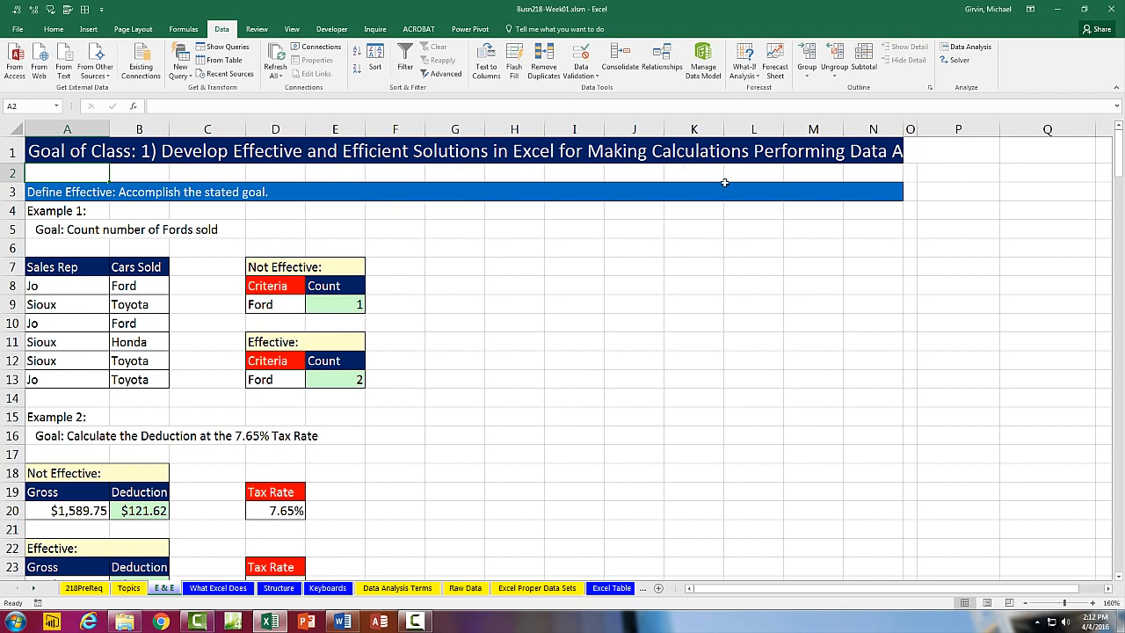
pyautogui.moveTo(894, 130); pyautogui.dragTo(985, 129)
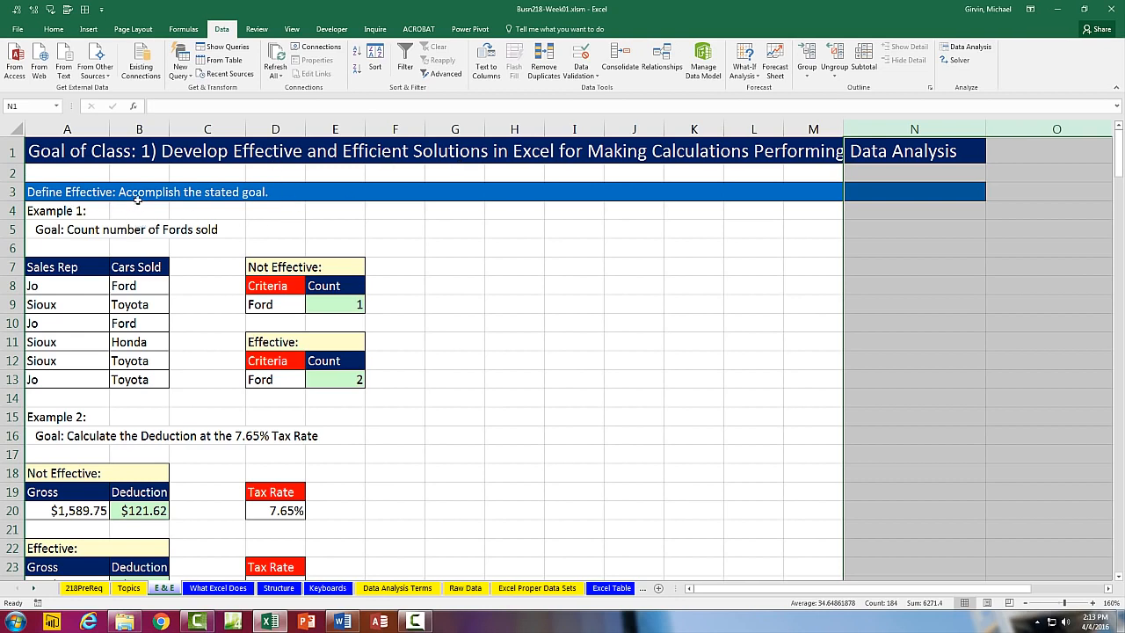
# Examine the Ford count formulas in E9 and E13, comparing the ranges they use with the Cars Sold column.
pyautogui.scroll(-5, 254, 204)
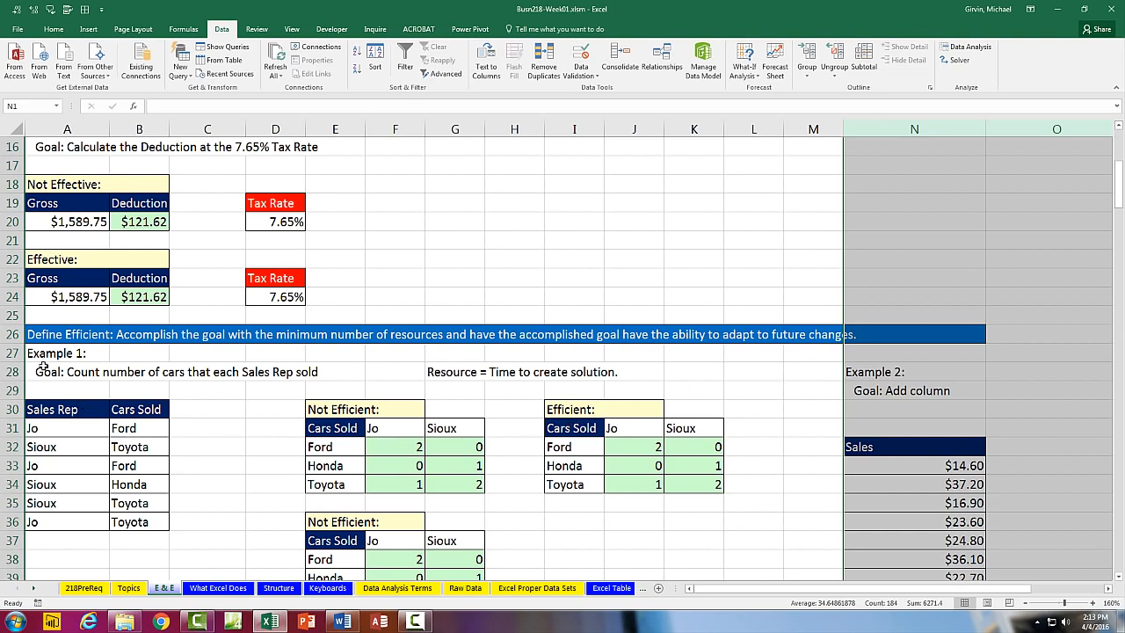
pyautogui.scroll(5, 48, 370)
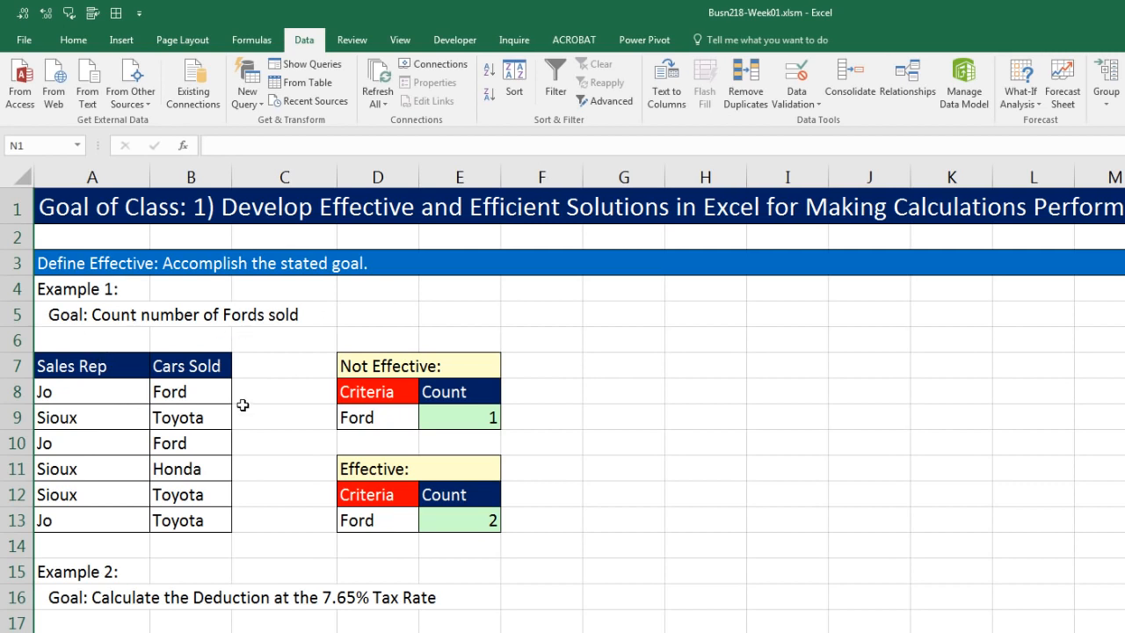
pyautogui.click(462, 416)
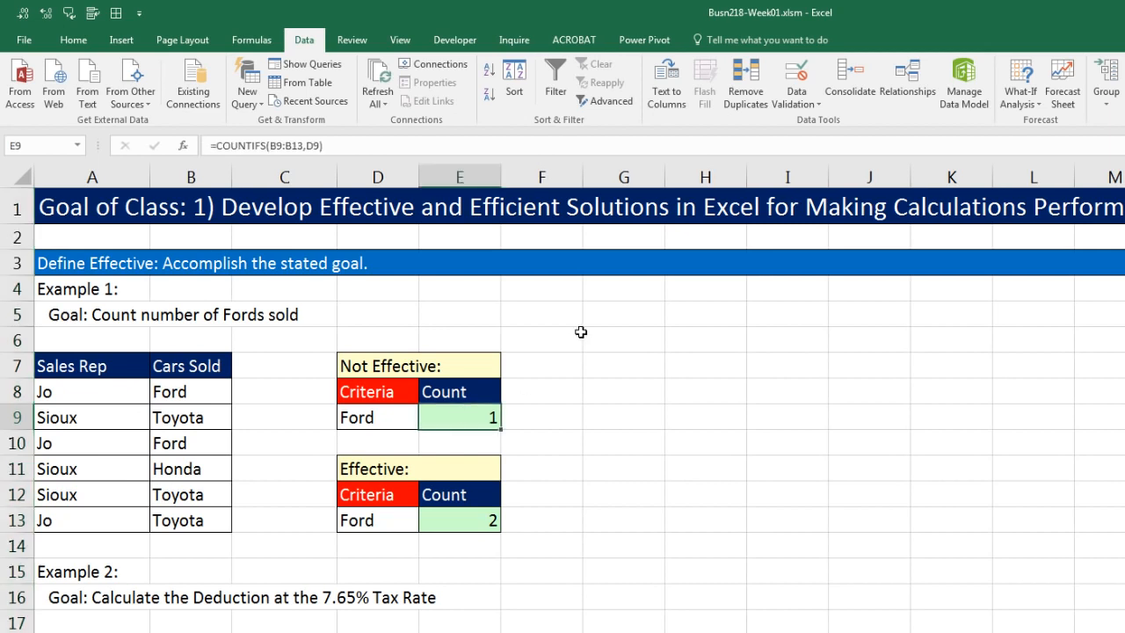
pyautogui.click(183, 395)
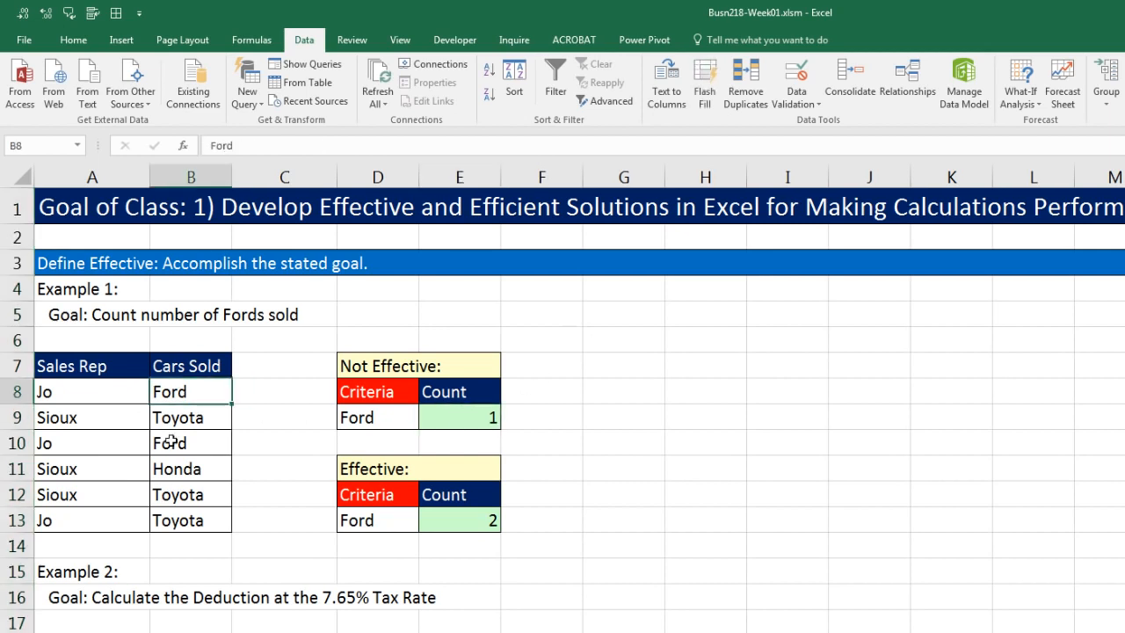
pyautogui.doubleClick(480, 417)
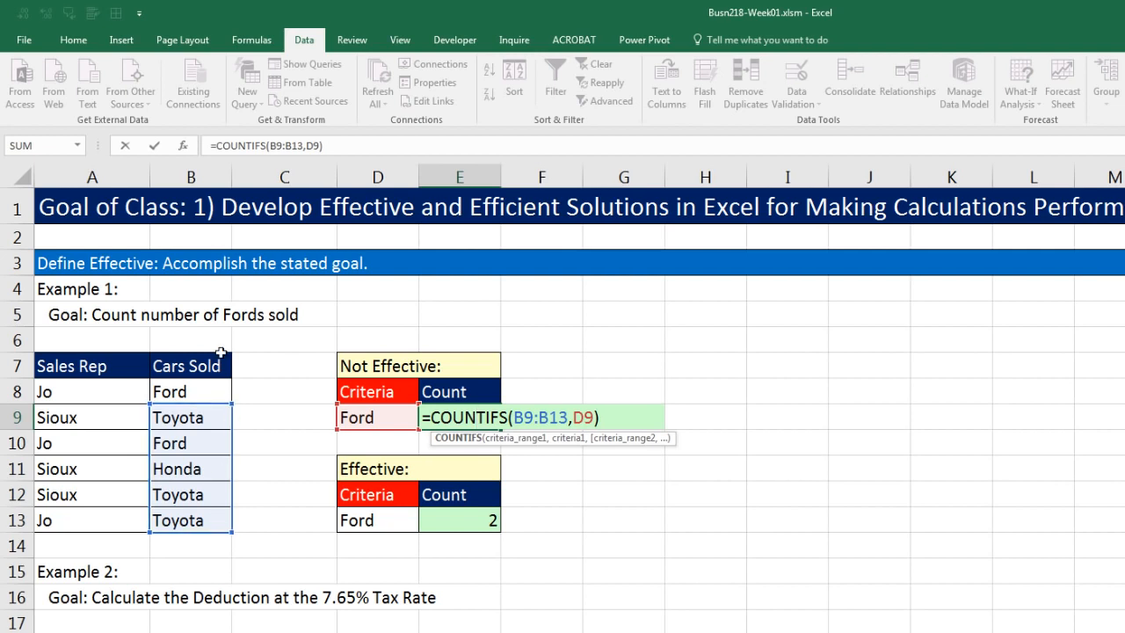
pyautogui.hotkey('ctrl', 'Return')
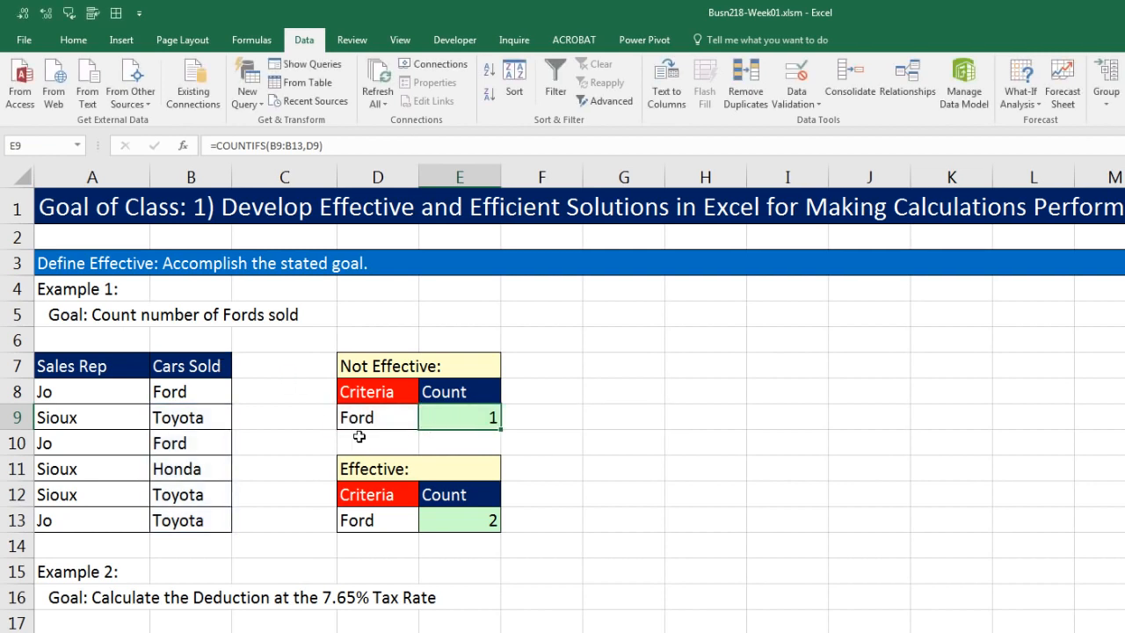
pyautogui.doubleClick(444, 518)
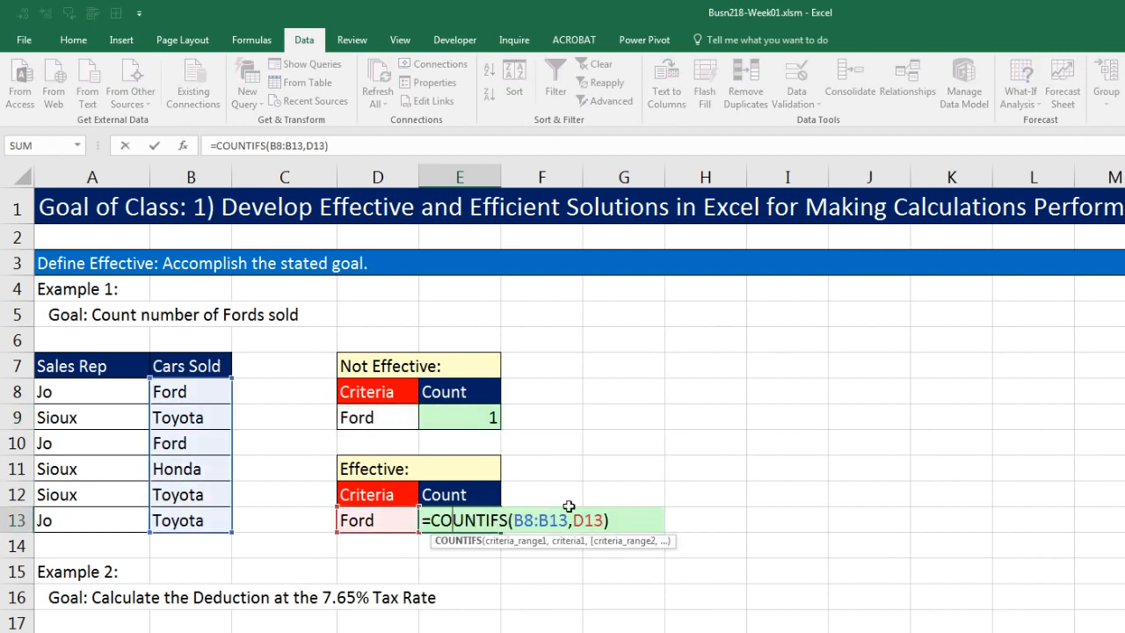
pyautogui.hotkey('ctrl', 'Return')
# Examine the Deduction formulas in B20 and B24 of the tax rate example.
pyautogui.scroll(-2, 541, 422)
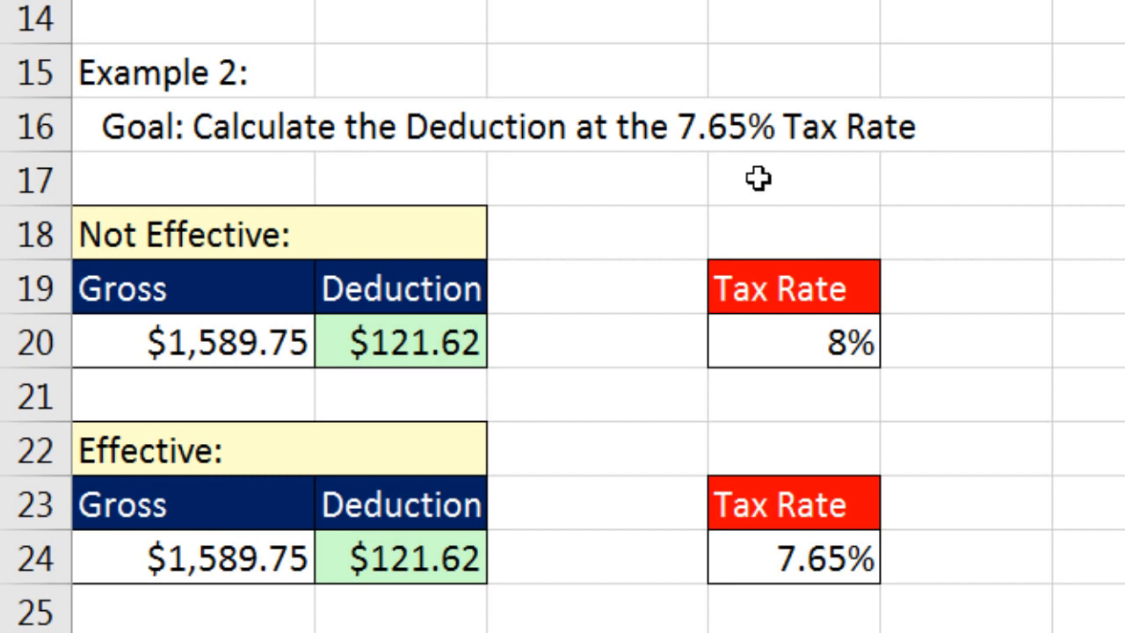
pyautogui.doubleClick(432, 335)
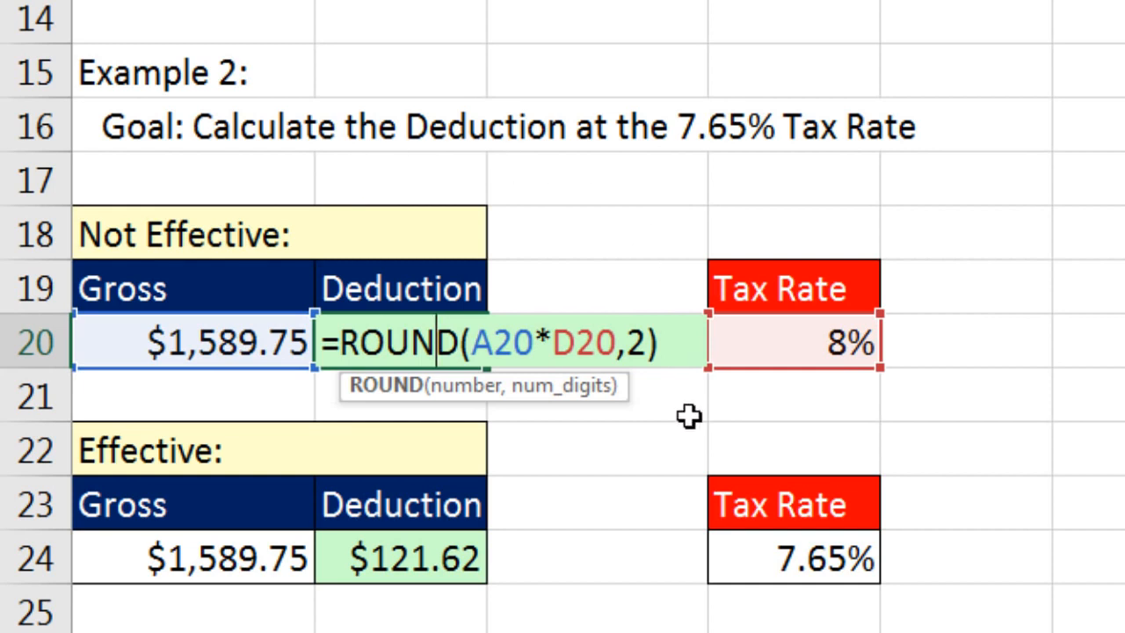
pyautogui.press('Escape')
pyautogui.doubleClick(409, 562)
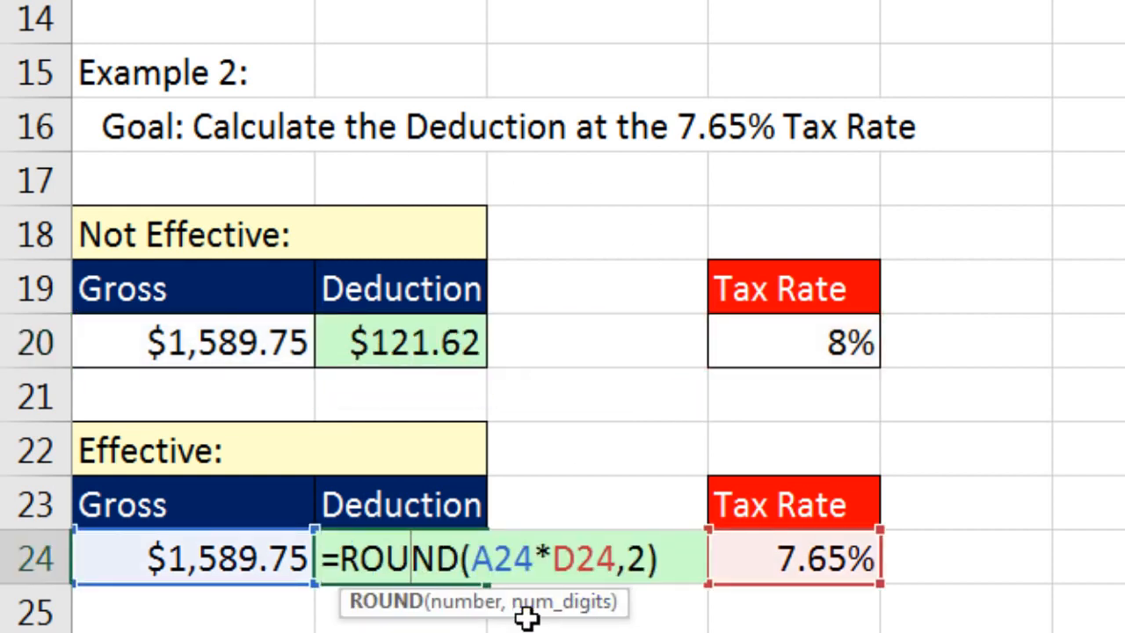
pyautogui.press('Escape')
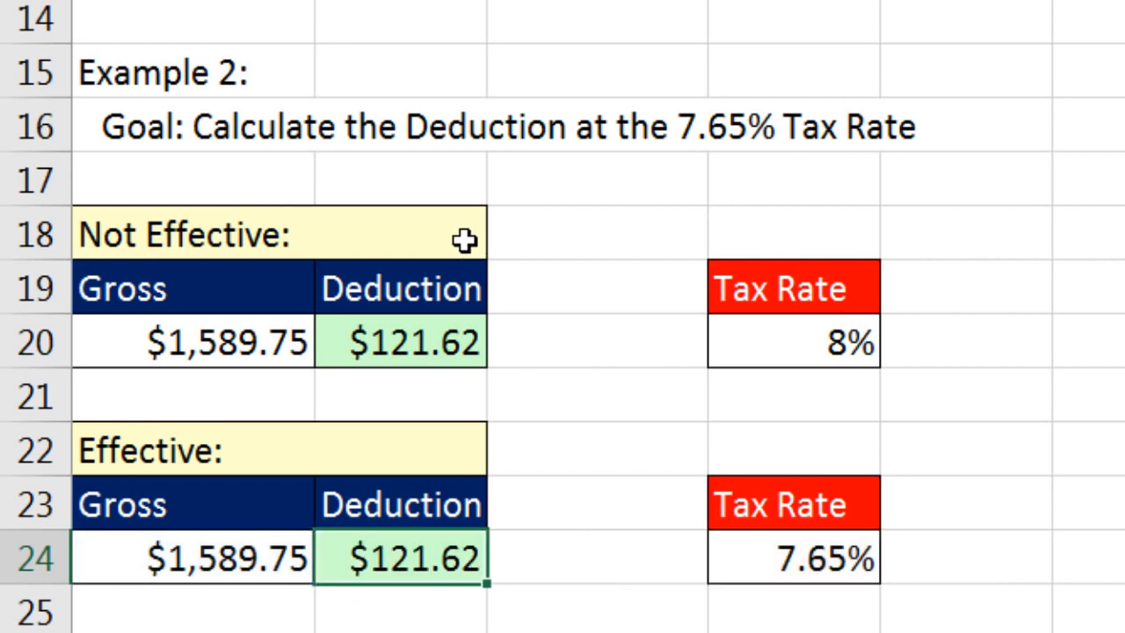
# Display the tax rate in D20 with two decimal places and return it to zero decimal places.
pyautogui.click(748, 352)
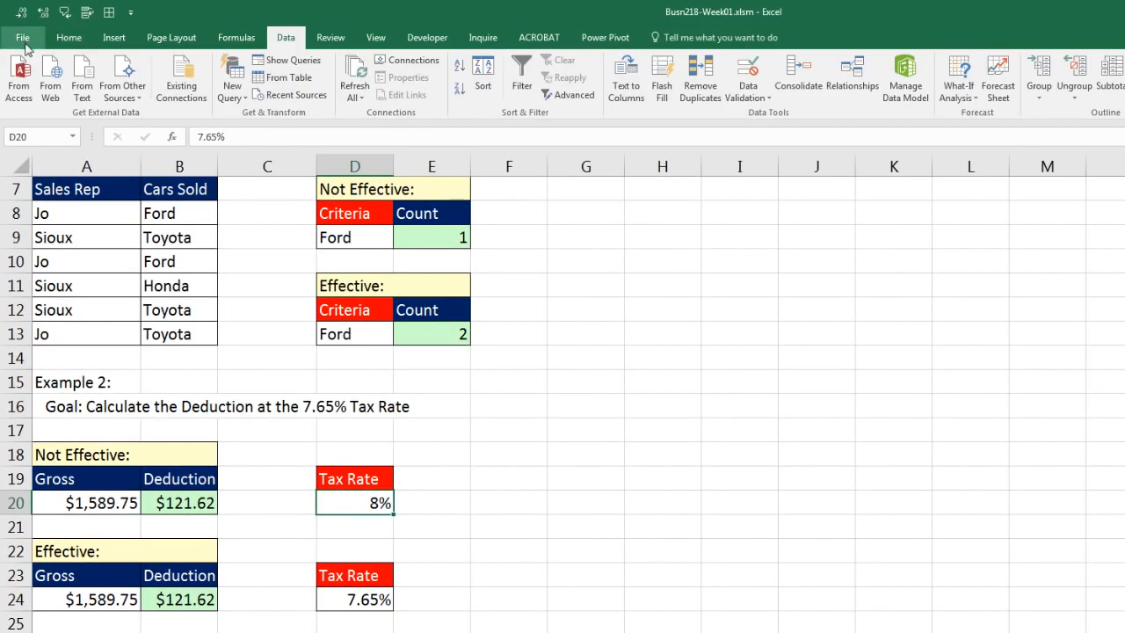
pyautogui.click(32, 33)
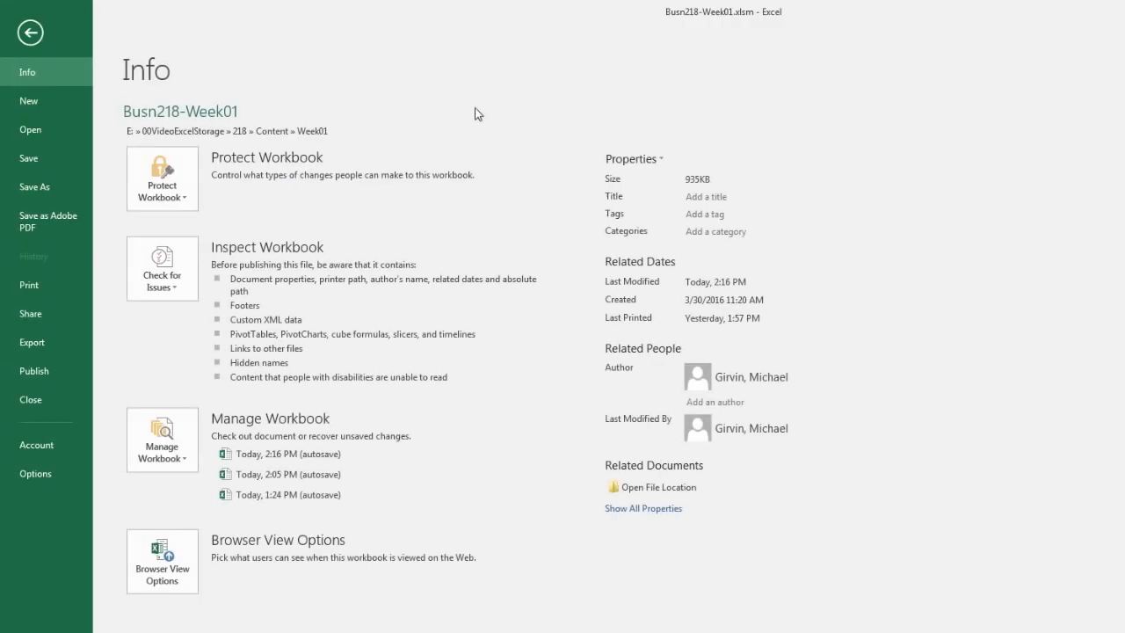
pyautogui.press('Escape')
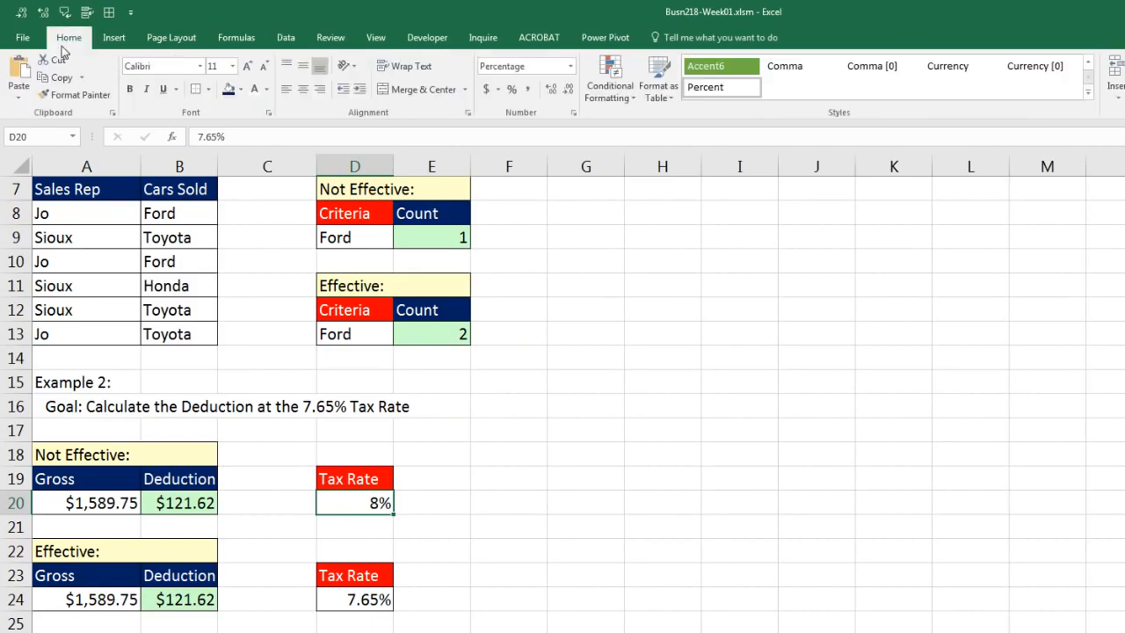
pyautogui.click(550, 91)
pyautogui.click(550, 90)
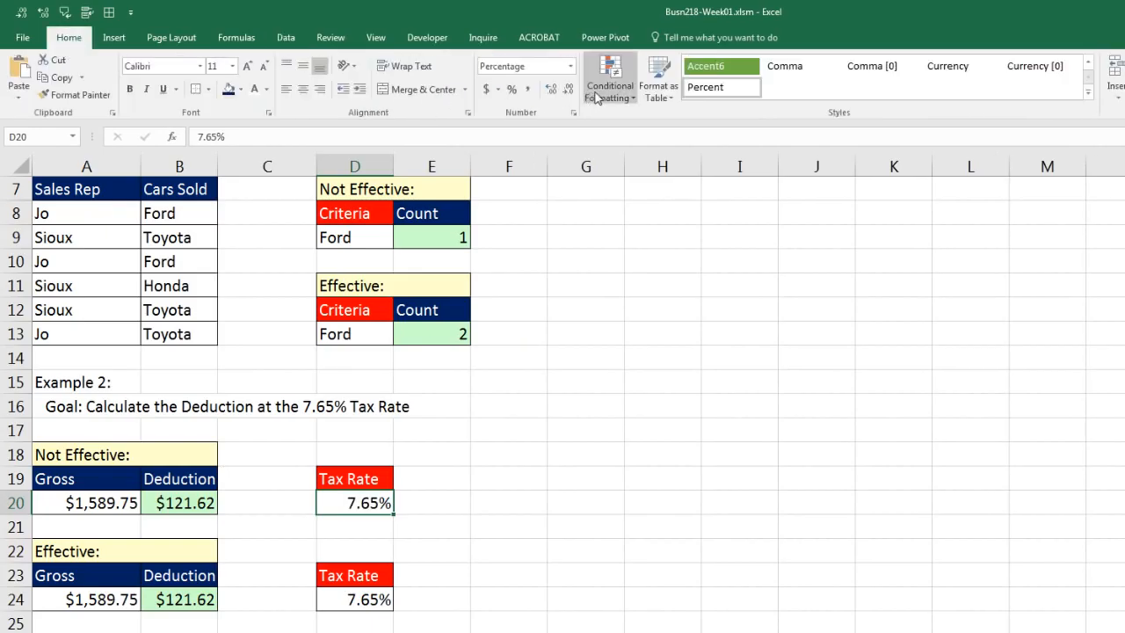
pyautogui.click(568, 90)
pyautogui.click(568, 89)
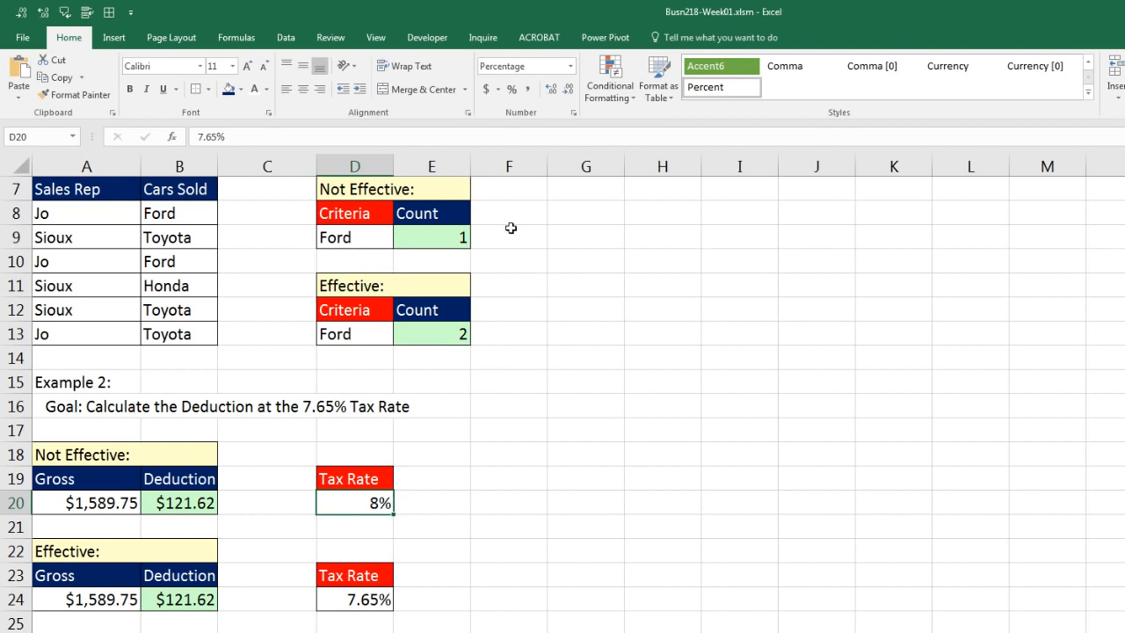
# Recheck the range used by the COUNTIFS formula in E9 without changing it.
pyautogui.doubleClick(436, 237)
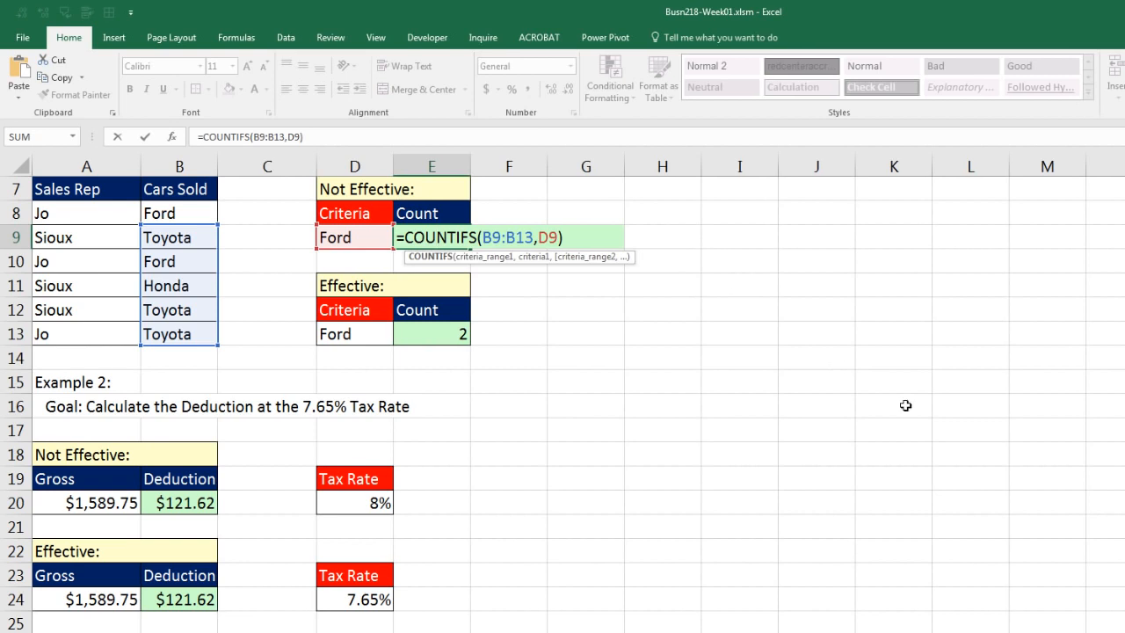
pyautogui.press('Escape')
# Select the first sales rep's records in A31:B31, A33:B33 and A36:B36 under the Define Efficient section.
pyautogui.scroll(-4, 563, 404)
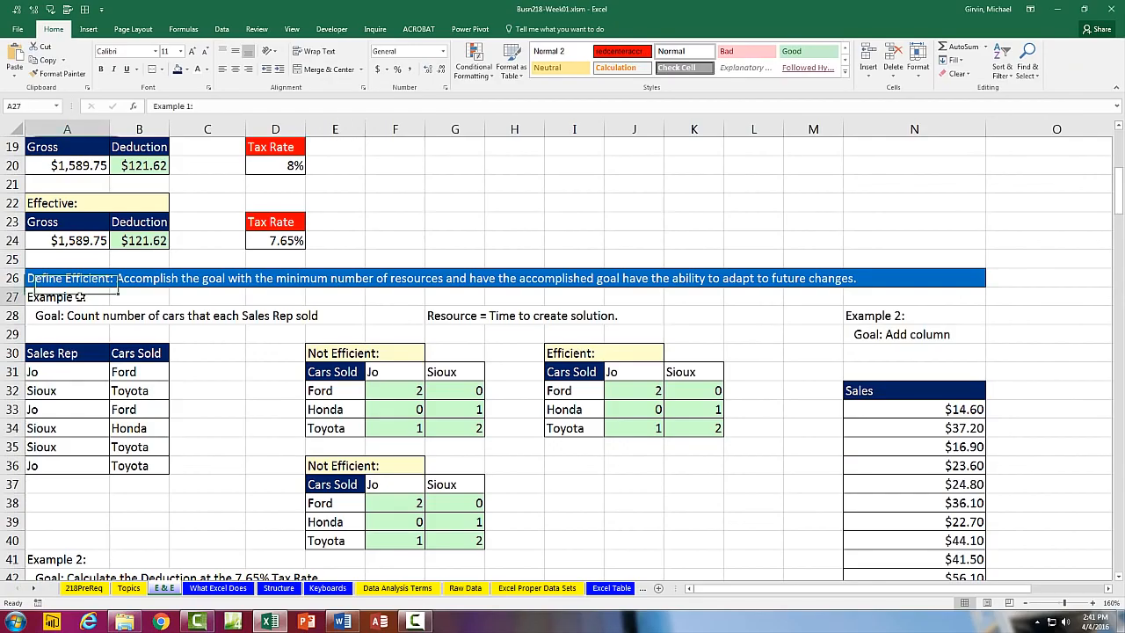
pyautogui.click(102, 384)
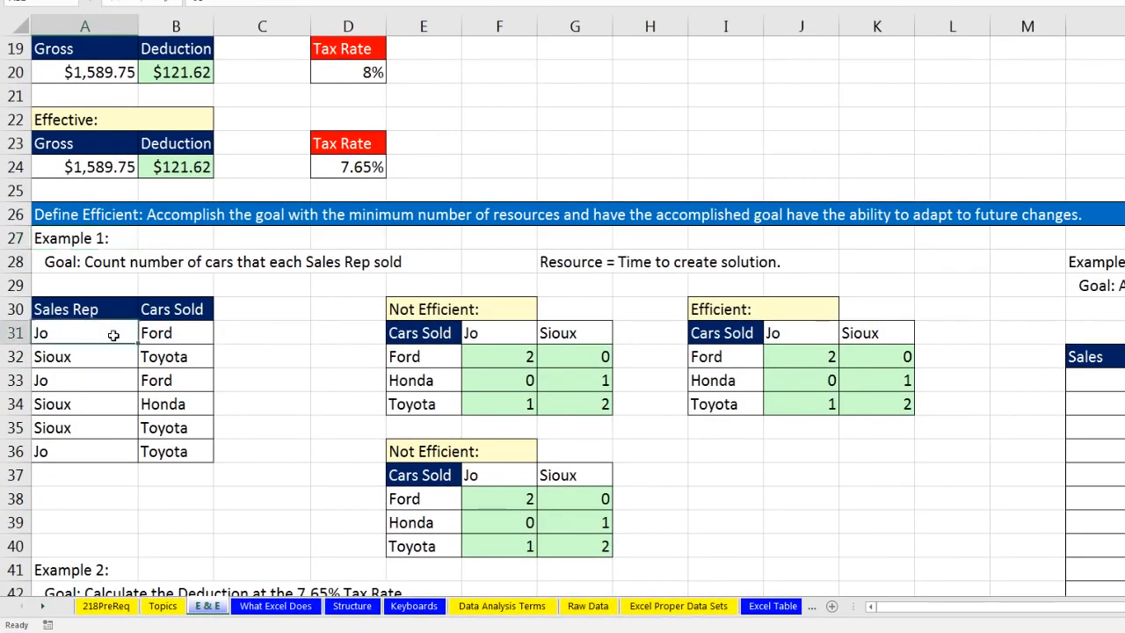
pyautogui.moveTo(58, 334); pyautogui.dragTo(154, 332)
pyautogui.moveTo(53, 381); pyautogui.dragTo(156, 380)
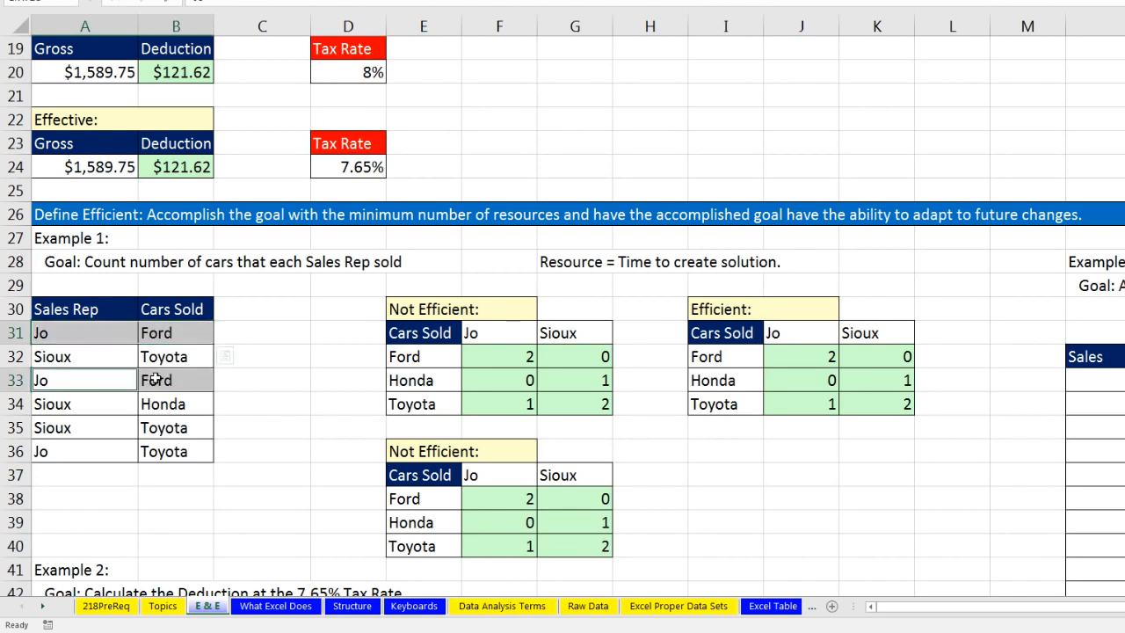
pyautogui.moveTo(88, 451); pyautogui.dragTo(158, 452)
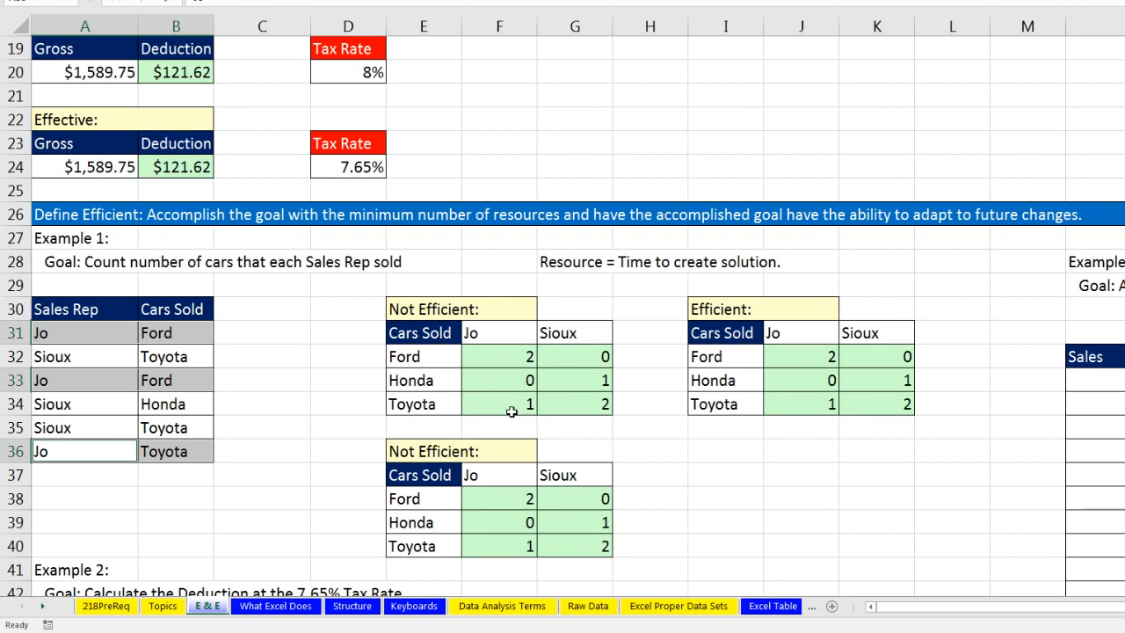
# Examine the COUNTIFS formula in F32 of the Not Efficient table, highlighting its hard-coded "Ford" criterion.
pyautogui.doubleClick(512, 356)
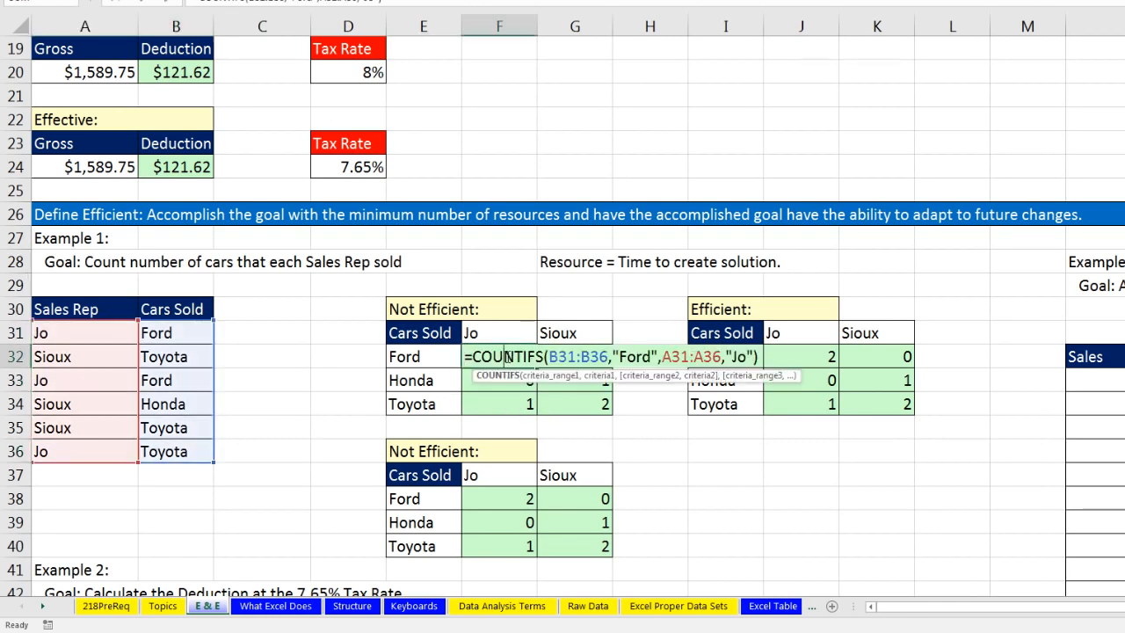
pyautogui.doubleClick(643, 356)
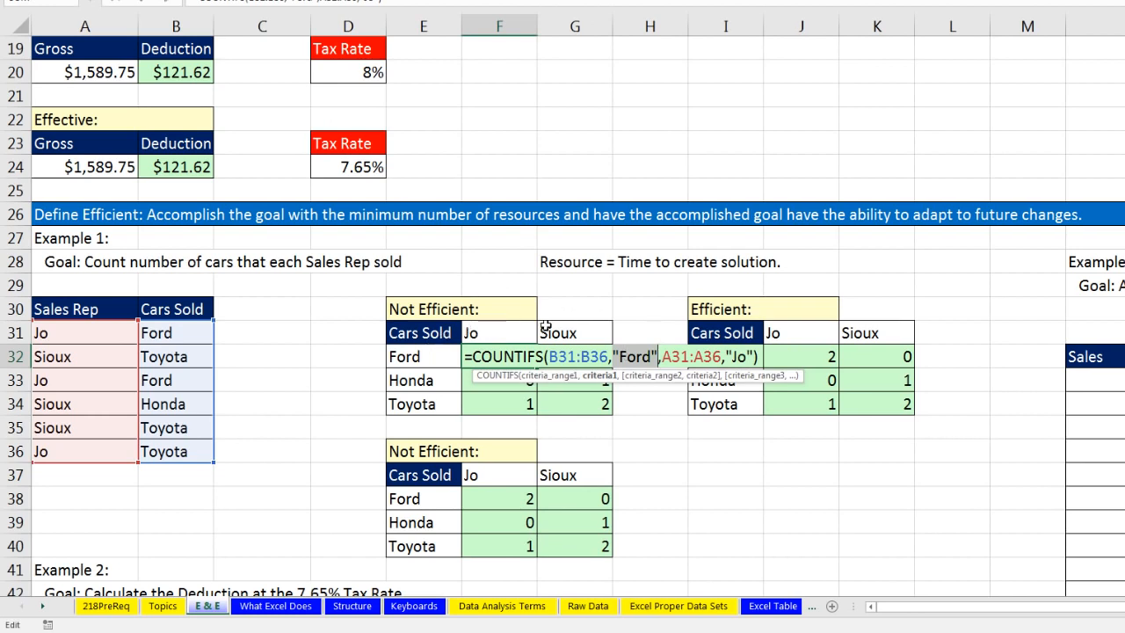
pyautogui.press('Return')
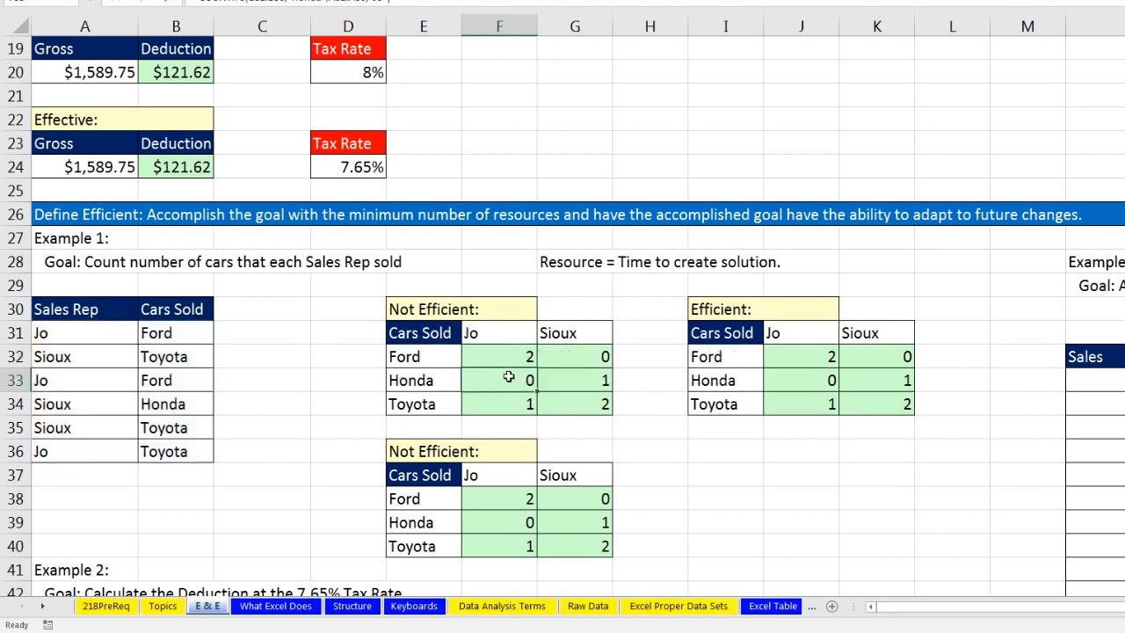
# Inspect the COUNTIFS formulas with typed-in criteria in F33, F34 and G32 of the first Not Efficient table.
pyautogui.doubleClick(503, 379)
pyautogui.press('Escape')
pyautogui.doubleClick(492, 404)
pyautogui.press('Escape')
pyautogui.doubleClick(604, 356)
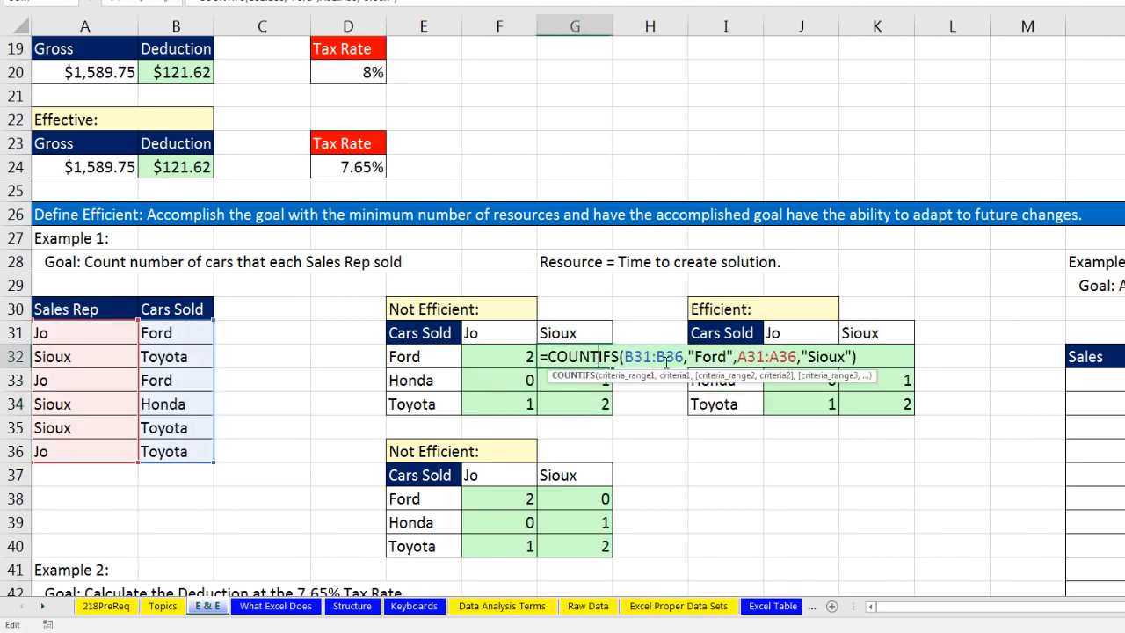
pyautogui.press('Escape')
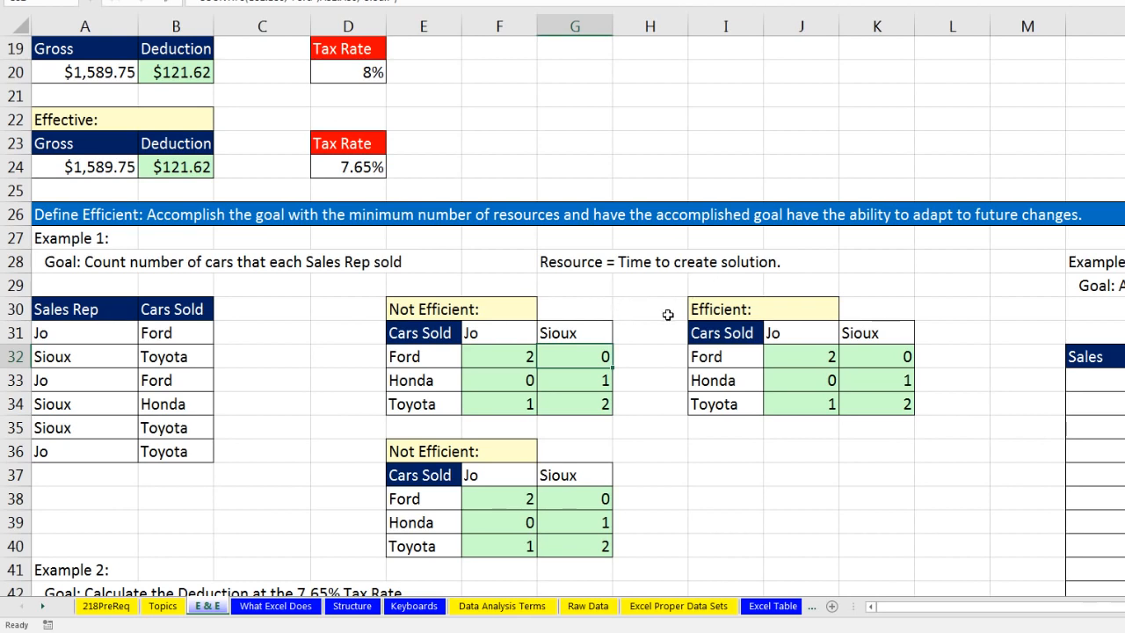
pyautogui.doubleClick(575, 355)
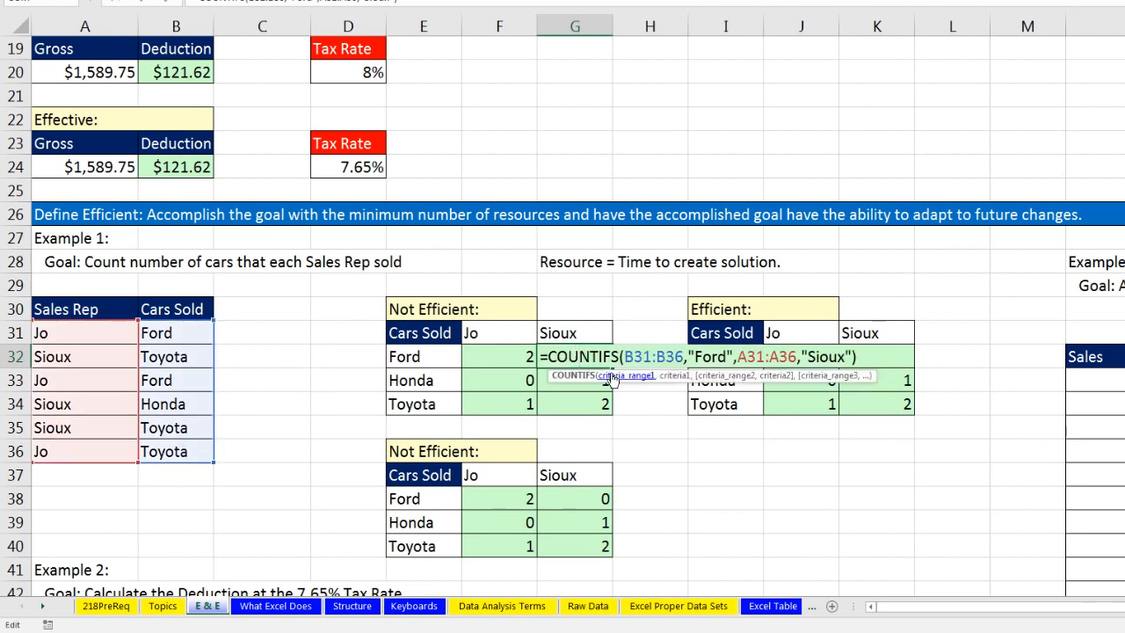
pyautogui.press('Escape')
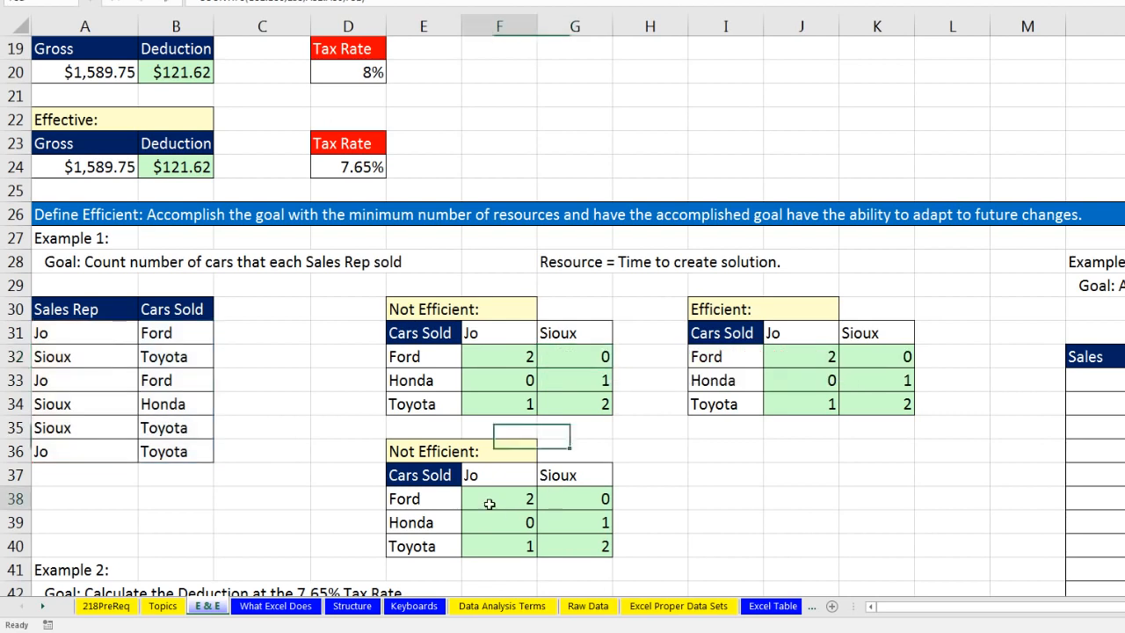
# Examine the COUNTIFS formula in F38, highlighting its criteria ranges B31:B36 and A31:A36.
pyautogui.doubleClick(490, 503)
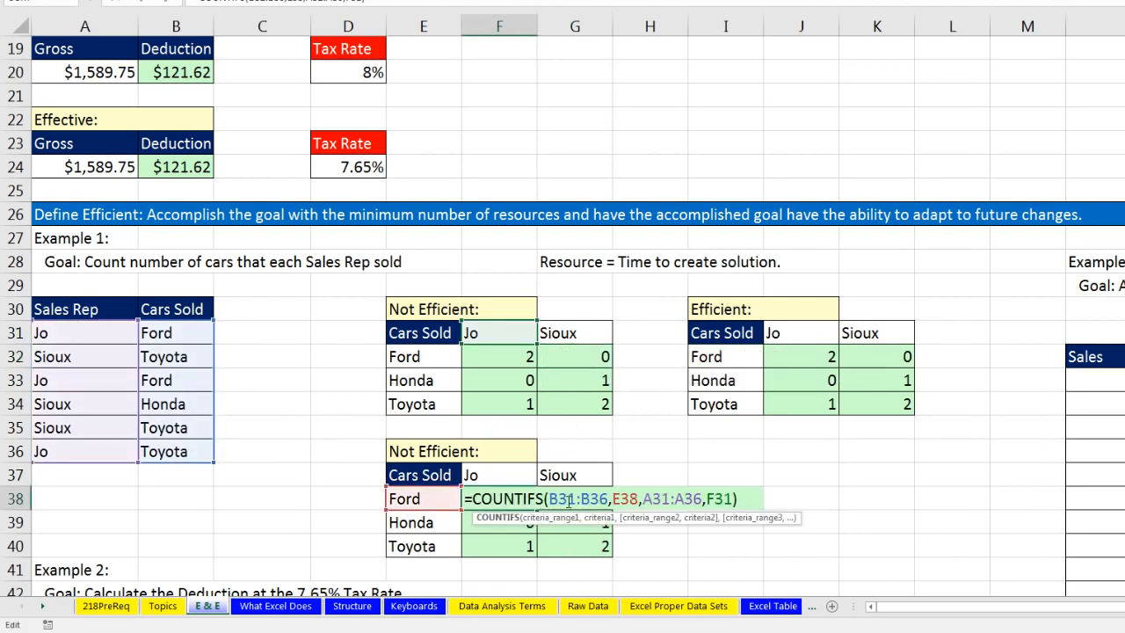
pyautogui.click(552, 517)
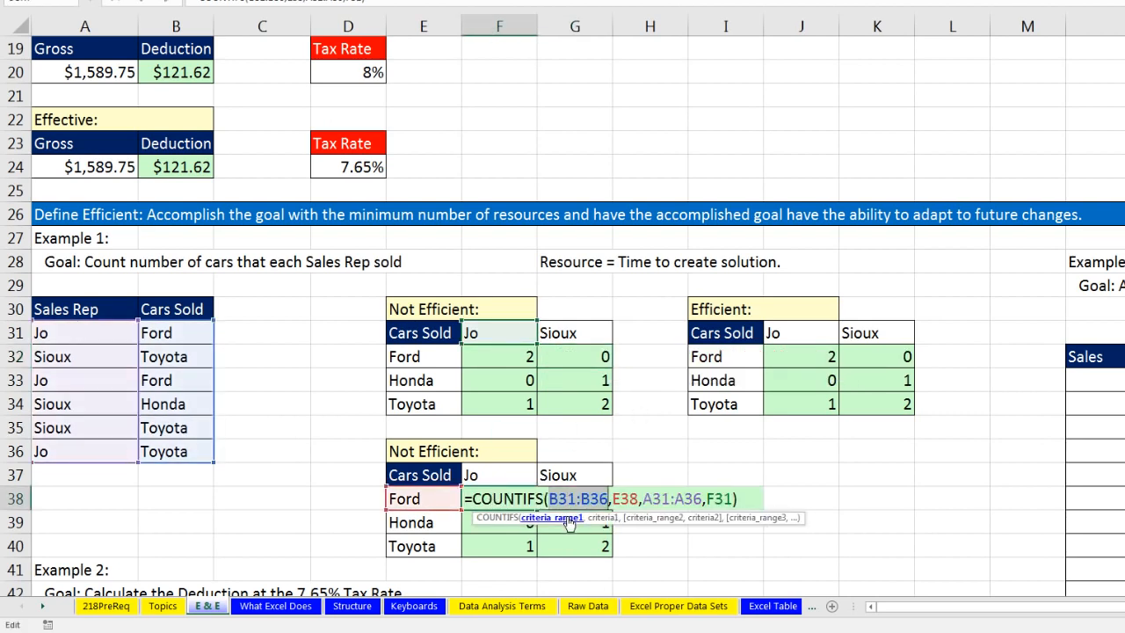
pyautogui.click(654, 519)
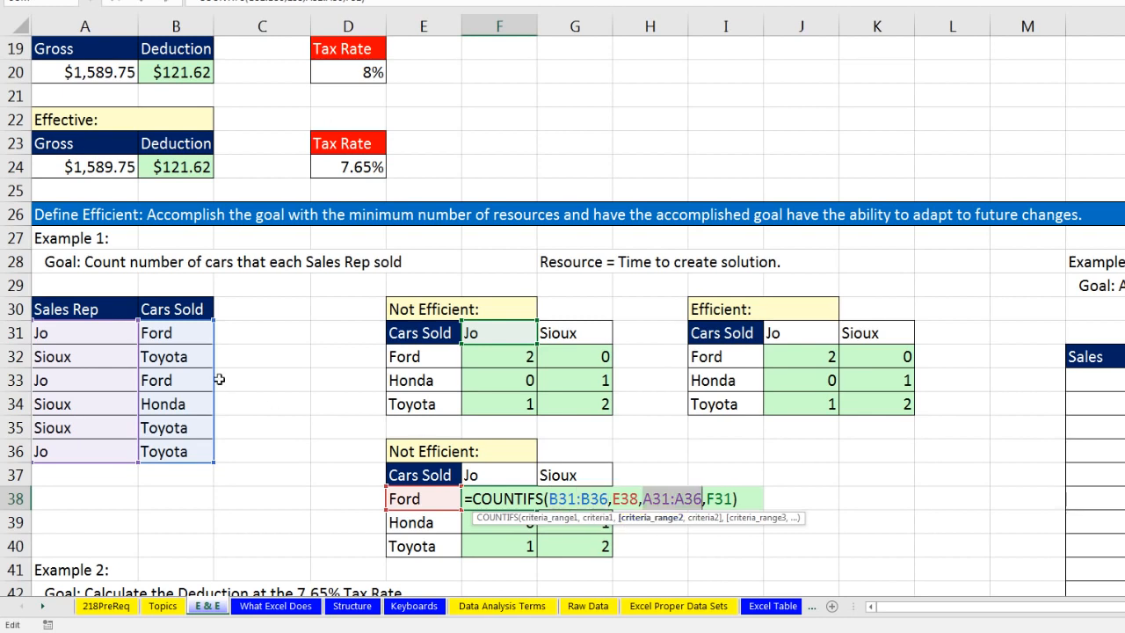
pyautogui.press('Return')
# Inspect the remaining COUNTIFS formulas in F39, F40 and G38 of the second Not Efficient table.
pyautogui.doubleClick(498, 522)
pyautogui.press('Return')
pyautogui.doubleClick(518, 545)
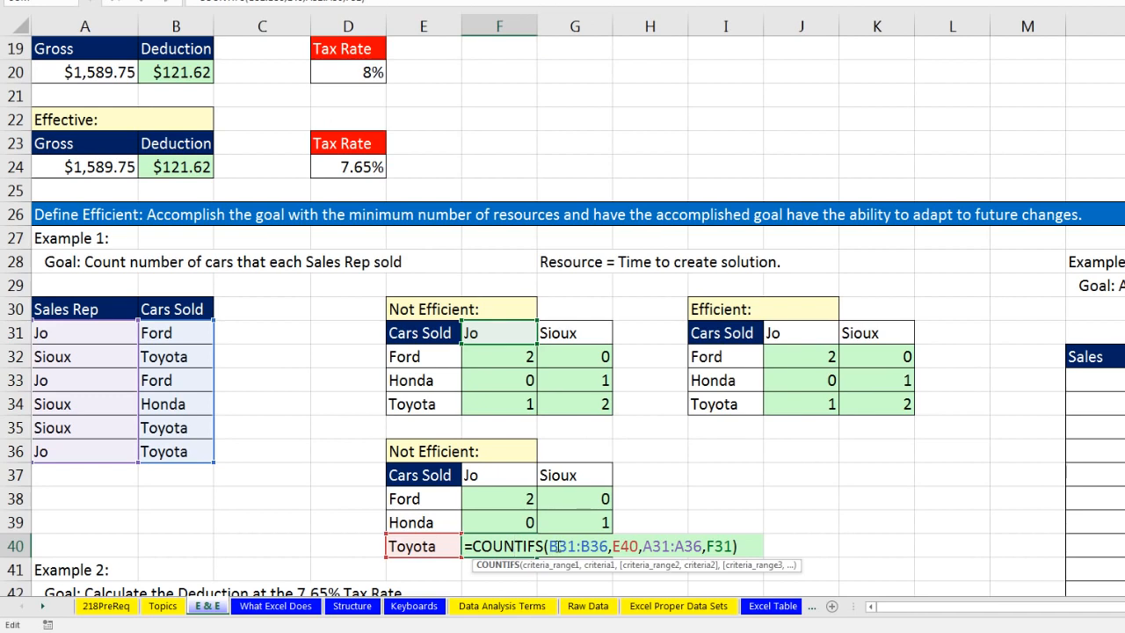
pyautogui.press('Return')
pyautogui.doubleClick(576, 497)
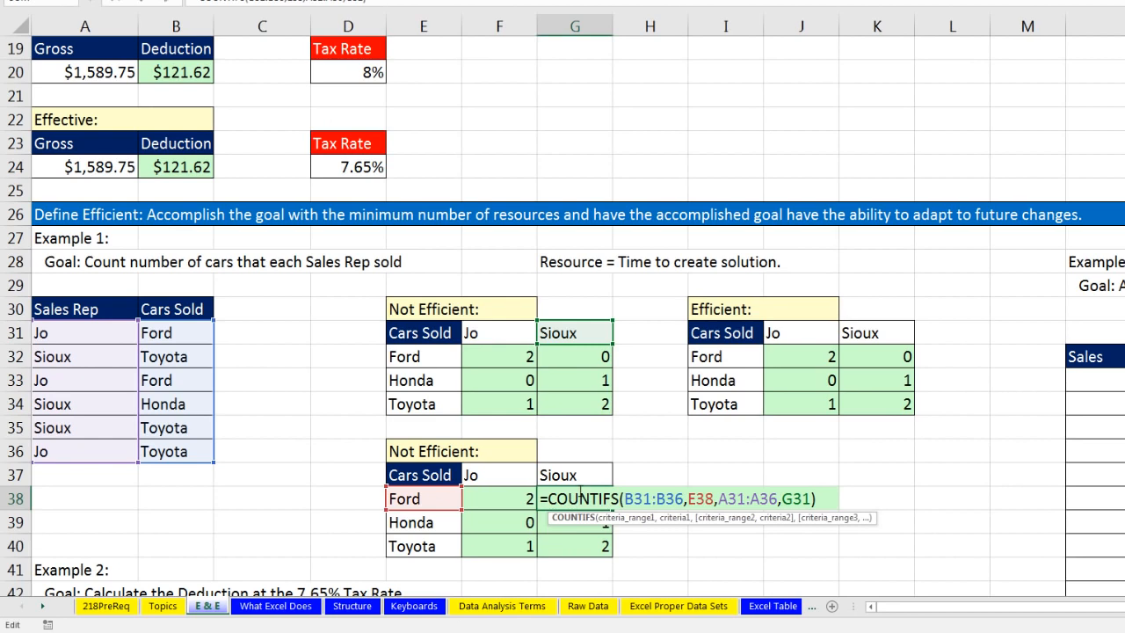
pyautogui.press('Escape')
# Examine the COUNTIFS formula in J32 of the Efficient table, highlighting its locked ranges $B$31:$B$36 and $A$31:$A$36 and the mixed reference $I32.
pyautogui.click(781, 356)
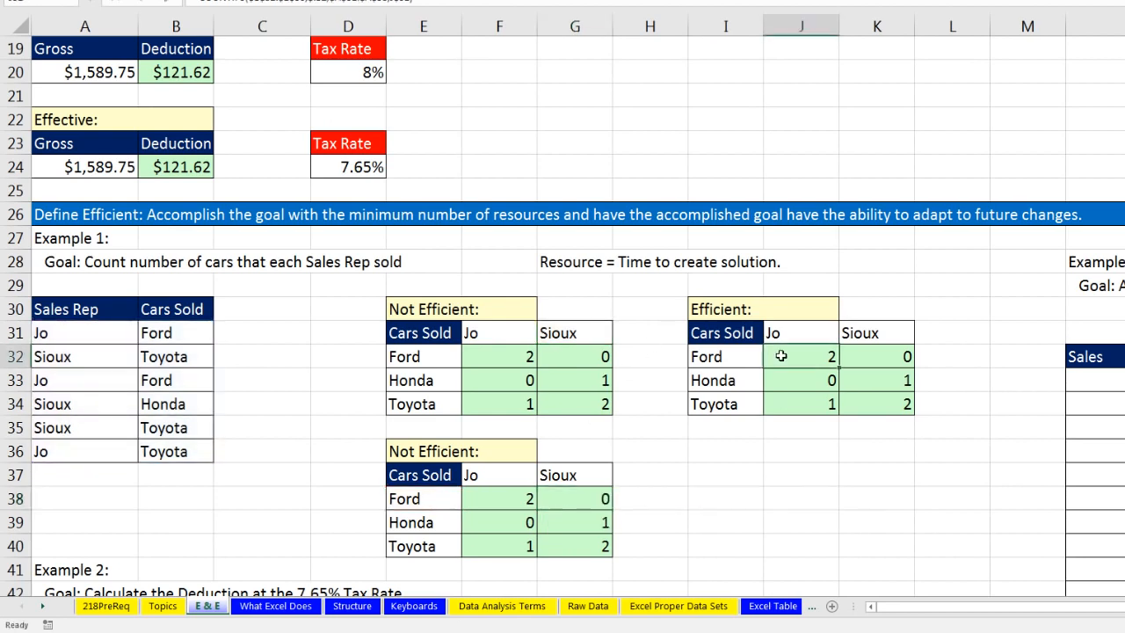
pyautogui.press('F2')
pyautogui.click(896, 357)
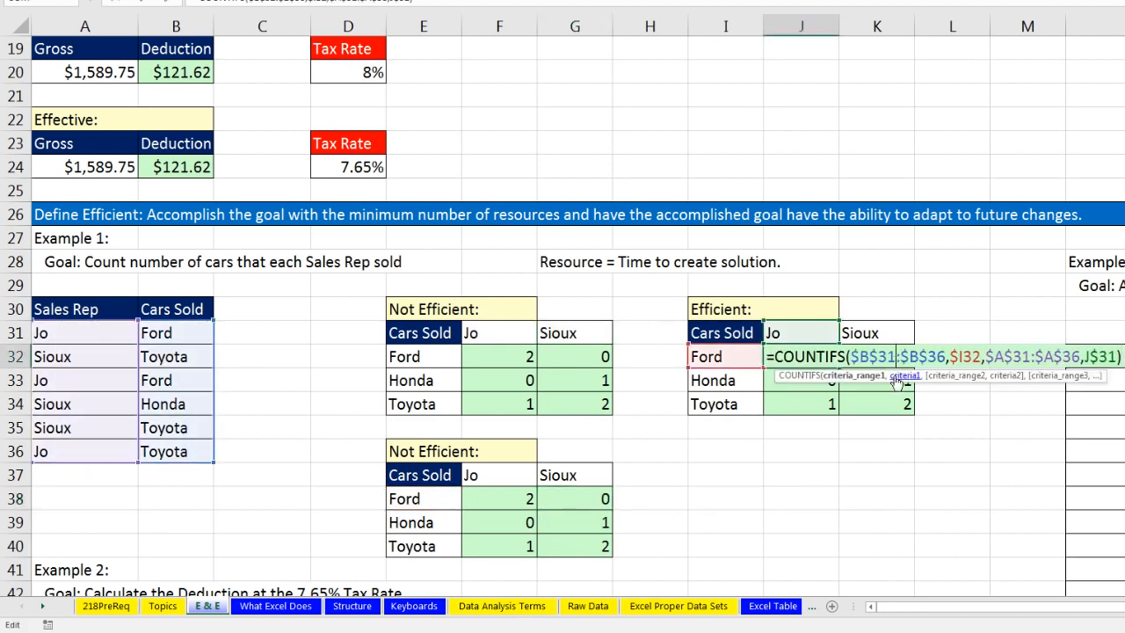
pyautogui.click(831, 375)
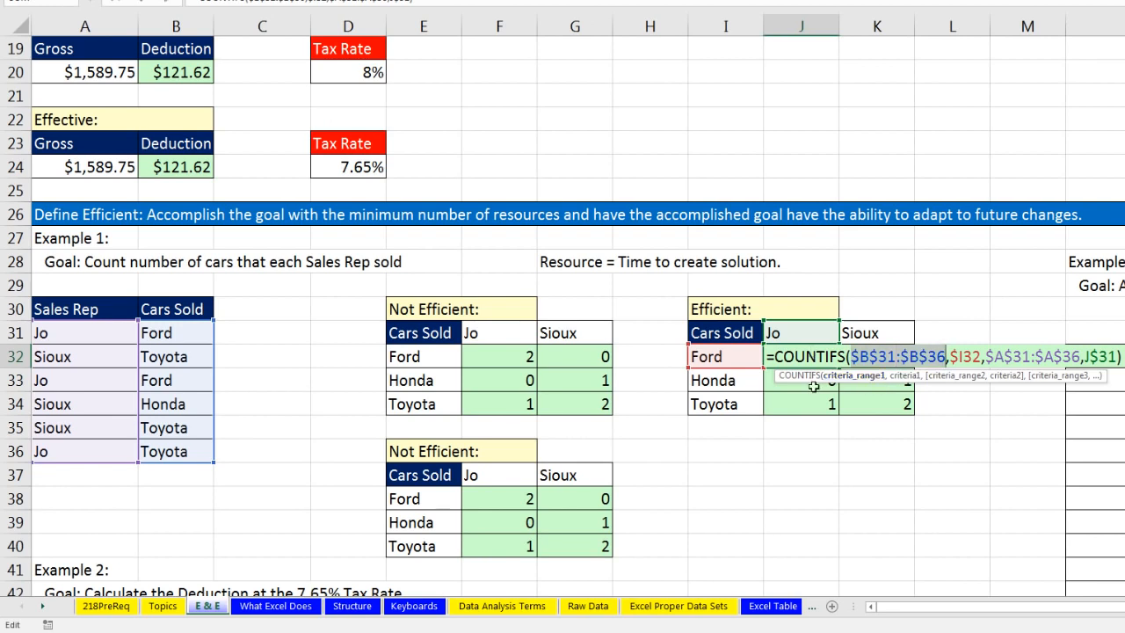
pyautogui.click(1002, 380)
pyautogui.click(928, 377)
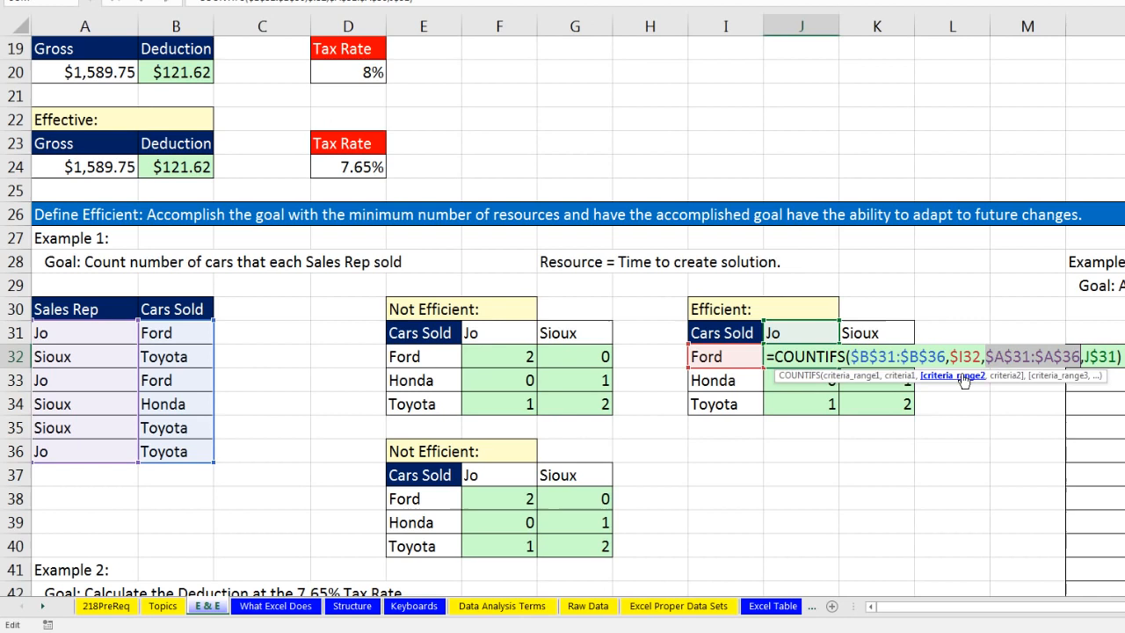
pyautogui.click(898, 375)
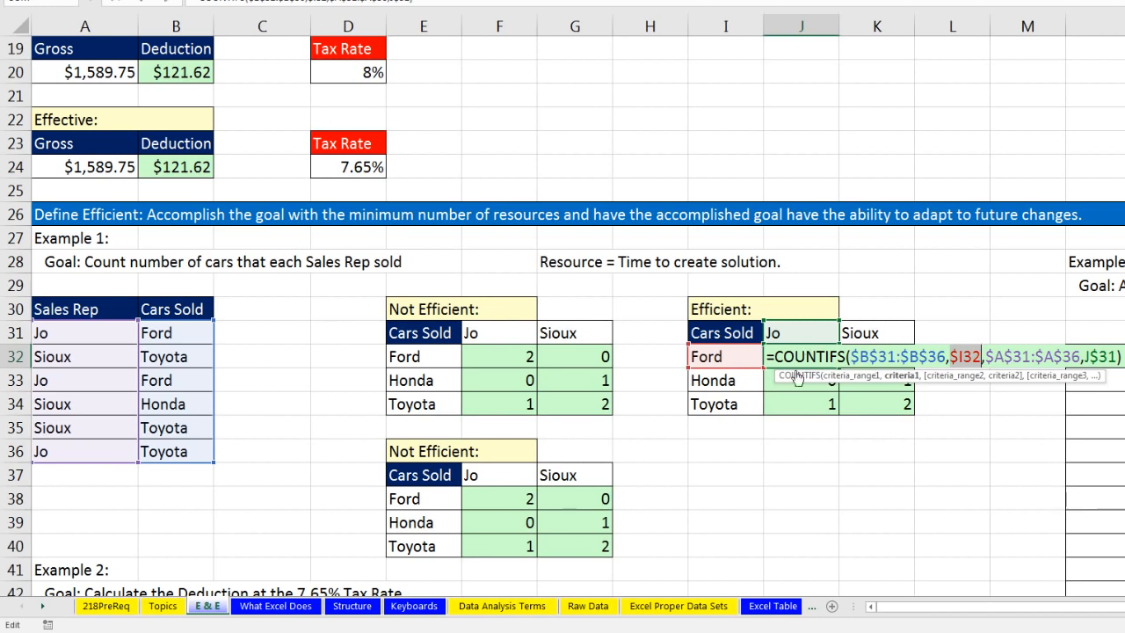
pyautogui.hotkey('ctrl', 'Return')
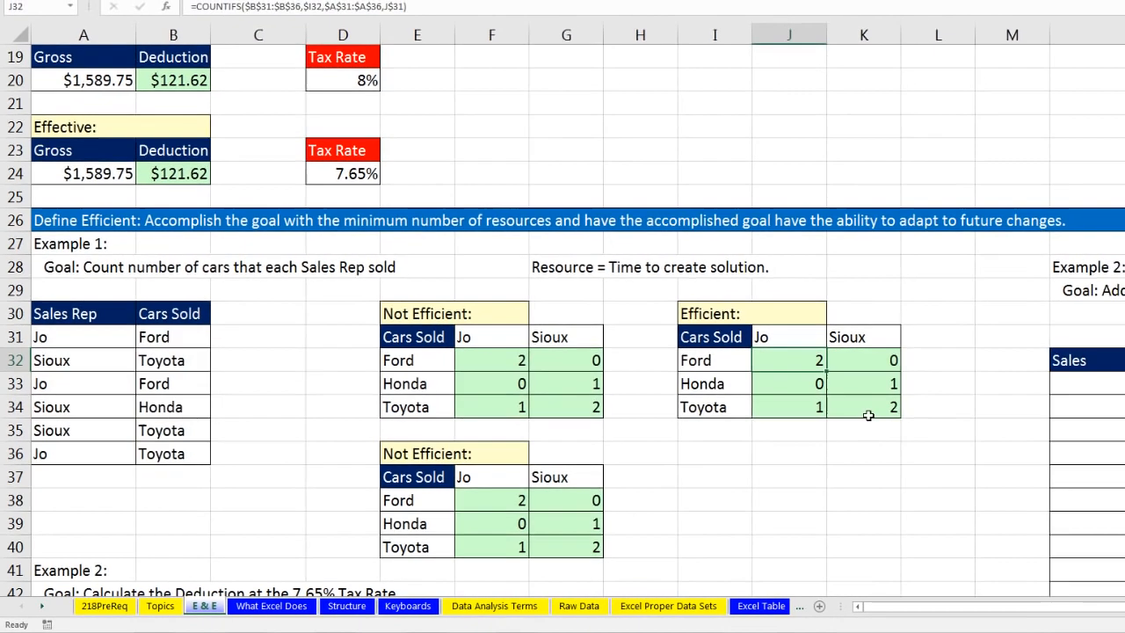
# Check the cell references of the COUNTIFS formula in K34, the last cell of the Efficient table.
pyautogui.click(880, 404)
pyautogui.press('F2')
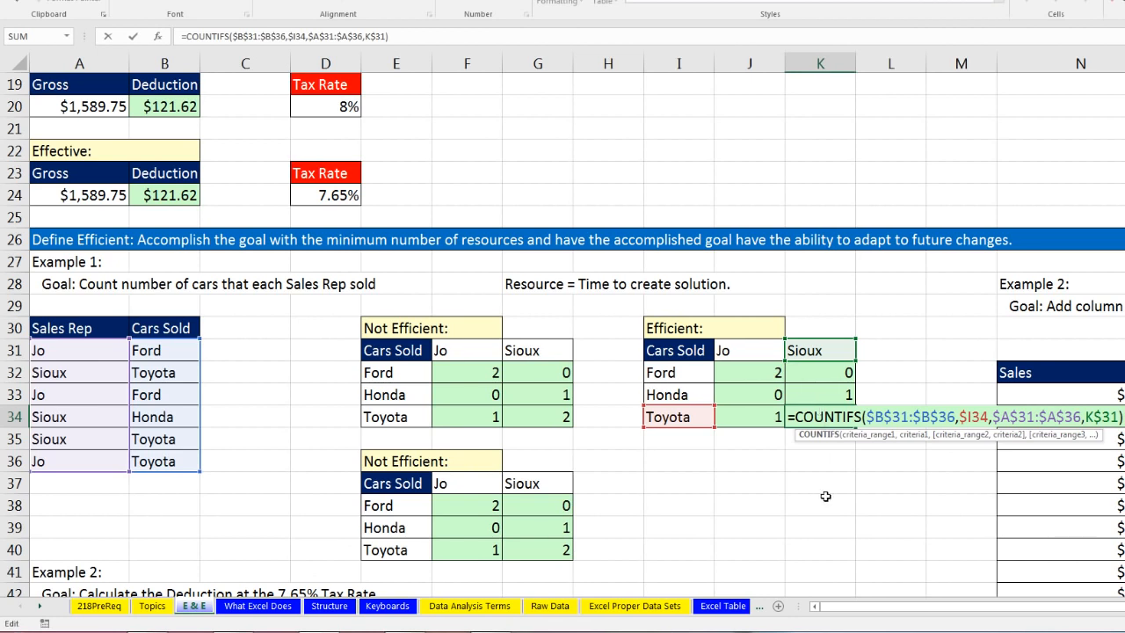
pyautogui.press('Escape')
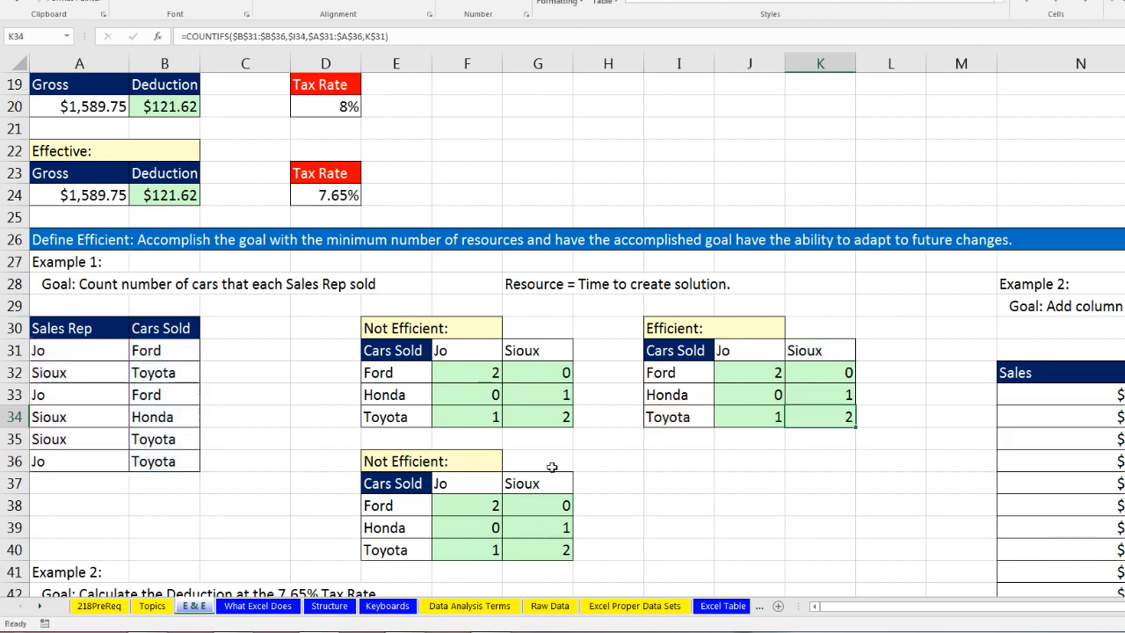
# Compare the deduction ROUND formulas in B50 and B46 of Example 2, highlighting the hard-coded 0.0765 in B46.
pyautogui.scroll(-5, 551, 467)
pyautogui.scroll(-1, 552, 466)
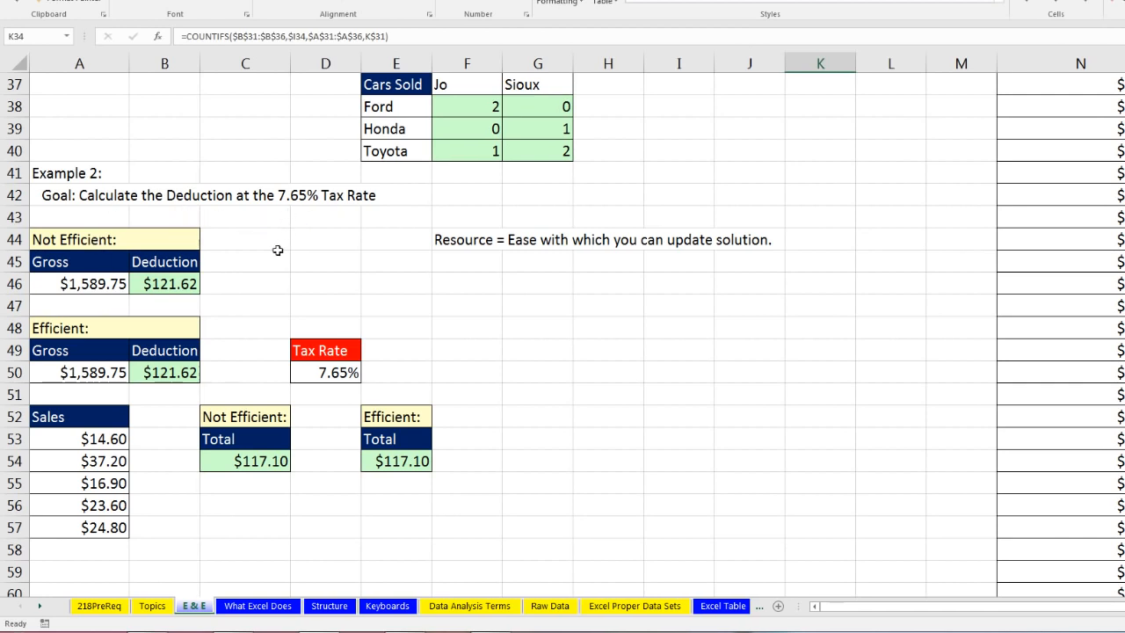
pyautogui.click(185, 374)
pyautogui.doubleClick(183, 374)
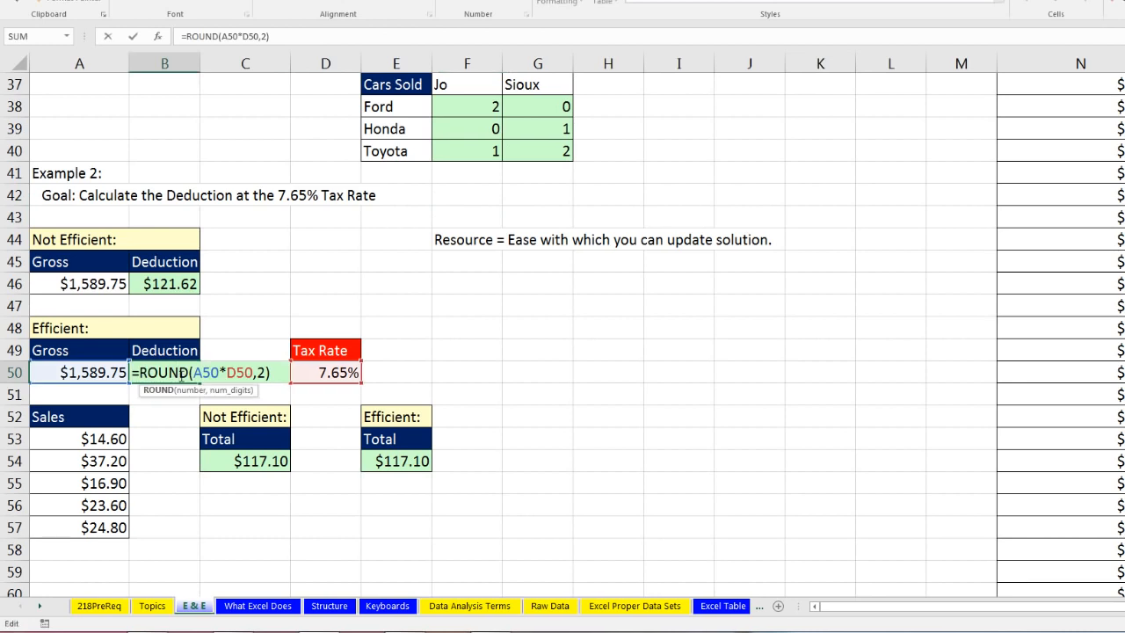
pyautogui.click(187, 282)
pyautogui.doubleClick(181, 283)
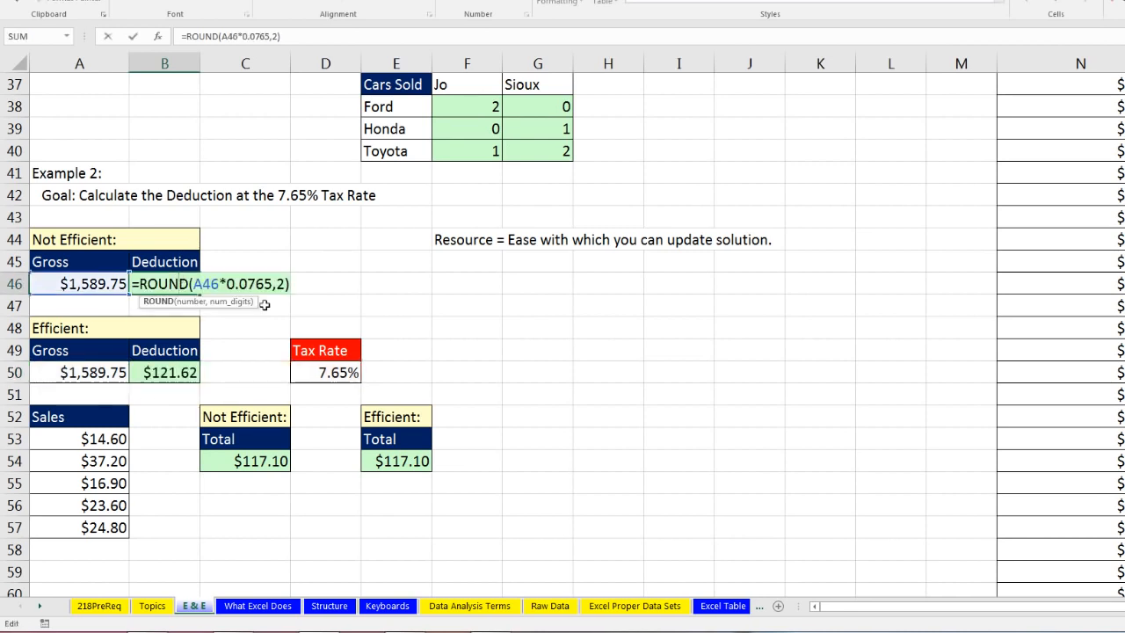
pyautogui.doubleClick(242, 282)
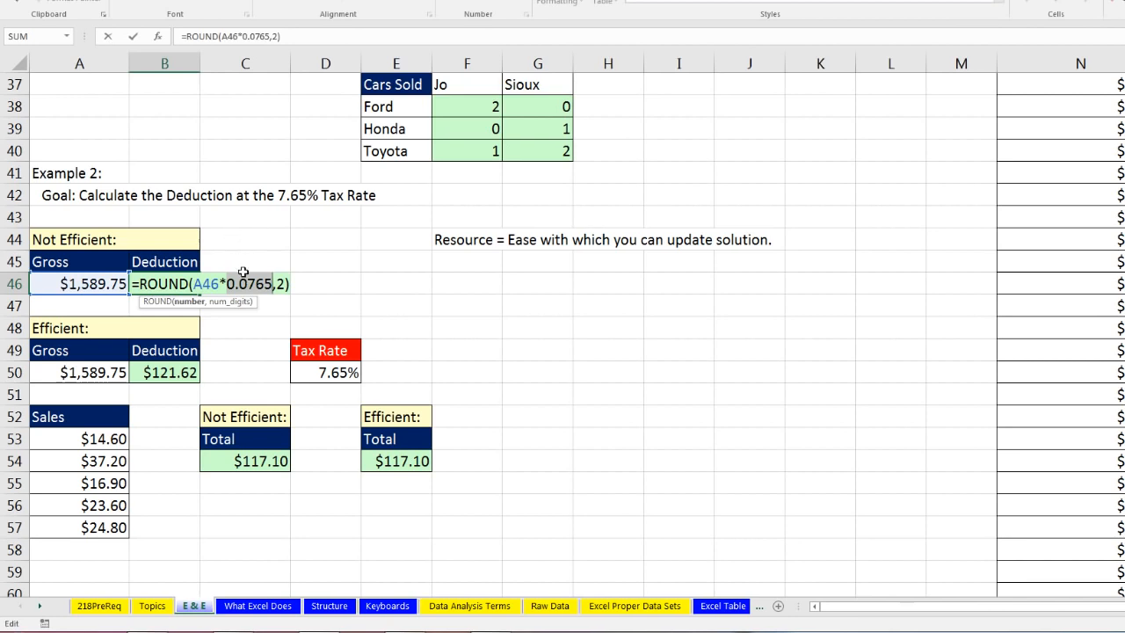
pyautogui.press('Escape')
pyautogui.hotkey('ctrl', 'Return')
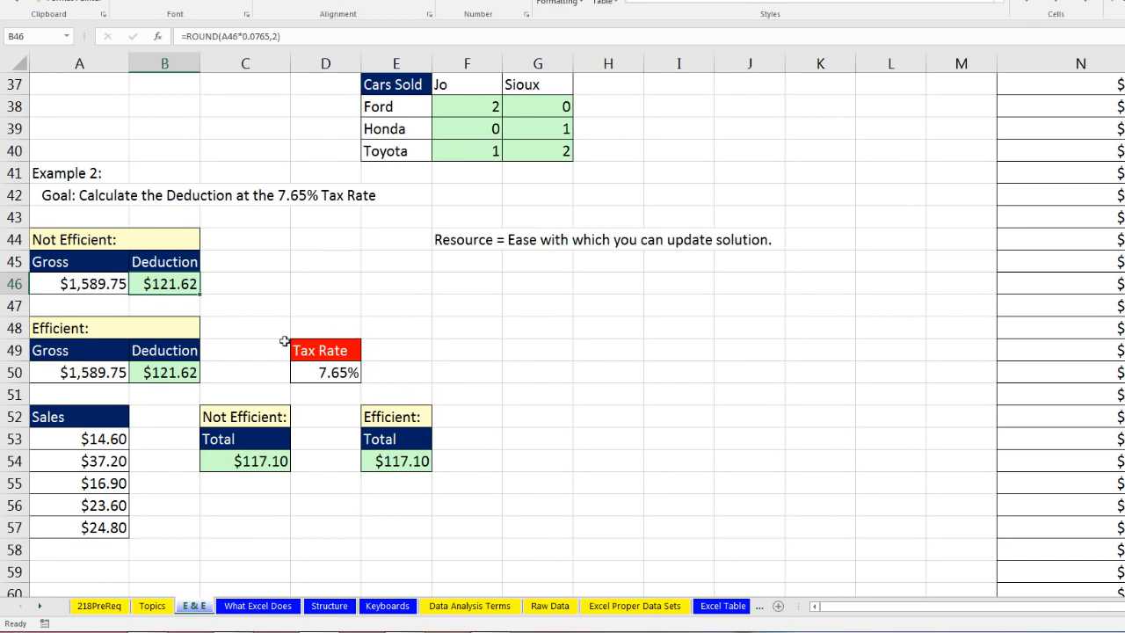
# Set the Efficient example's tax rate in D50 to 8.75%.
pyautogui.click(317, 375)
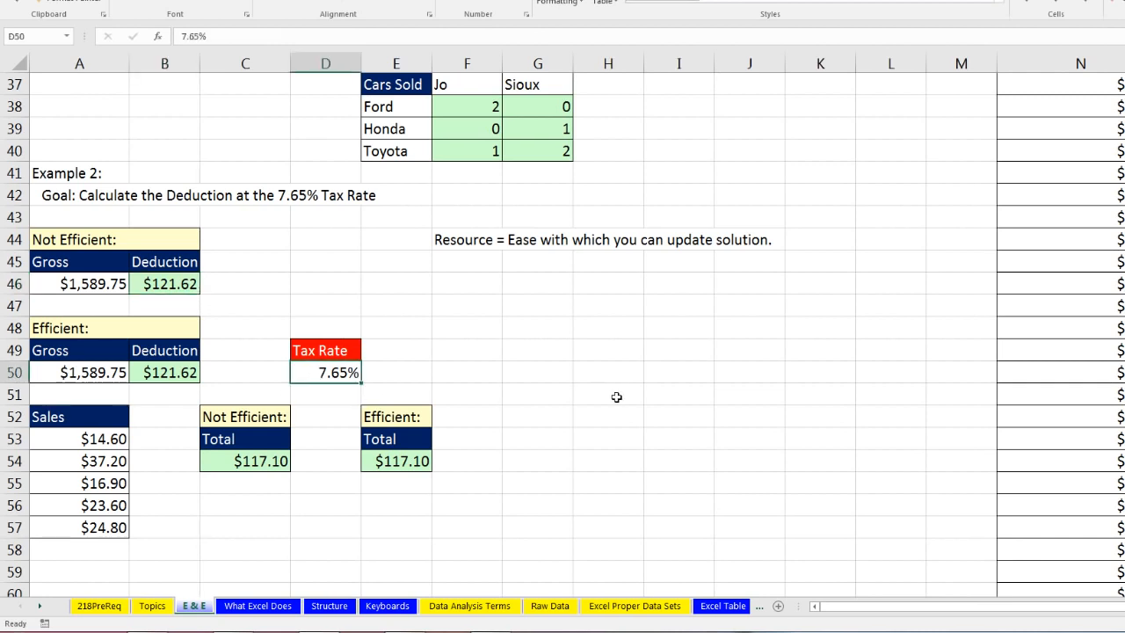
pyautogui.write('8.75')
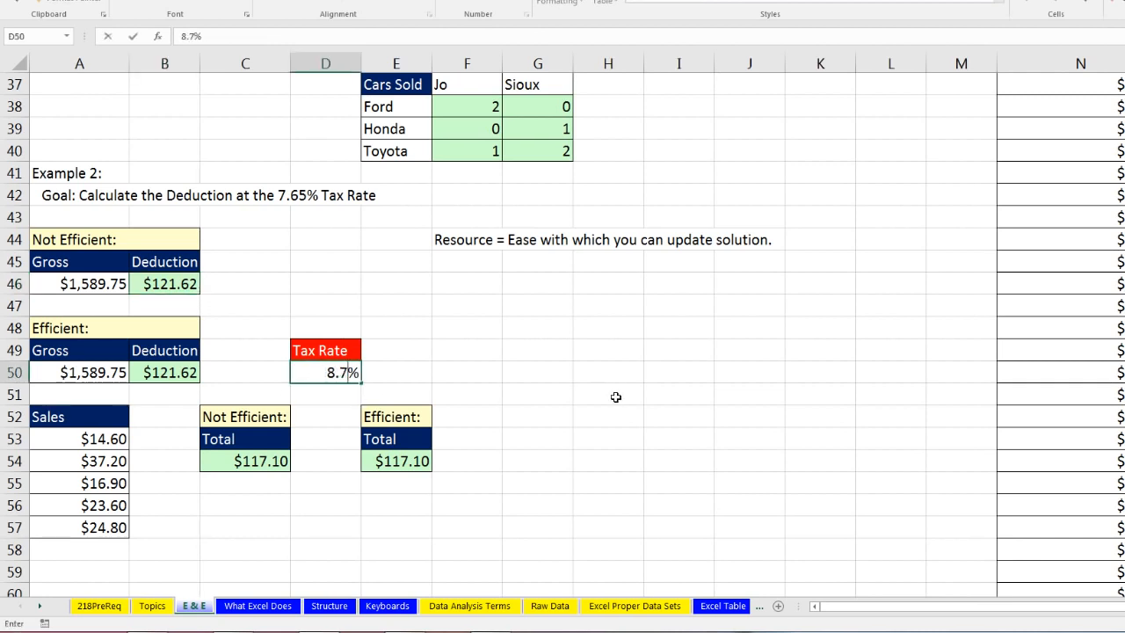
pyautogui.hotkey('ctrl', 'Return')
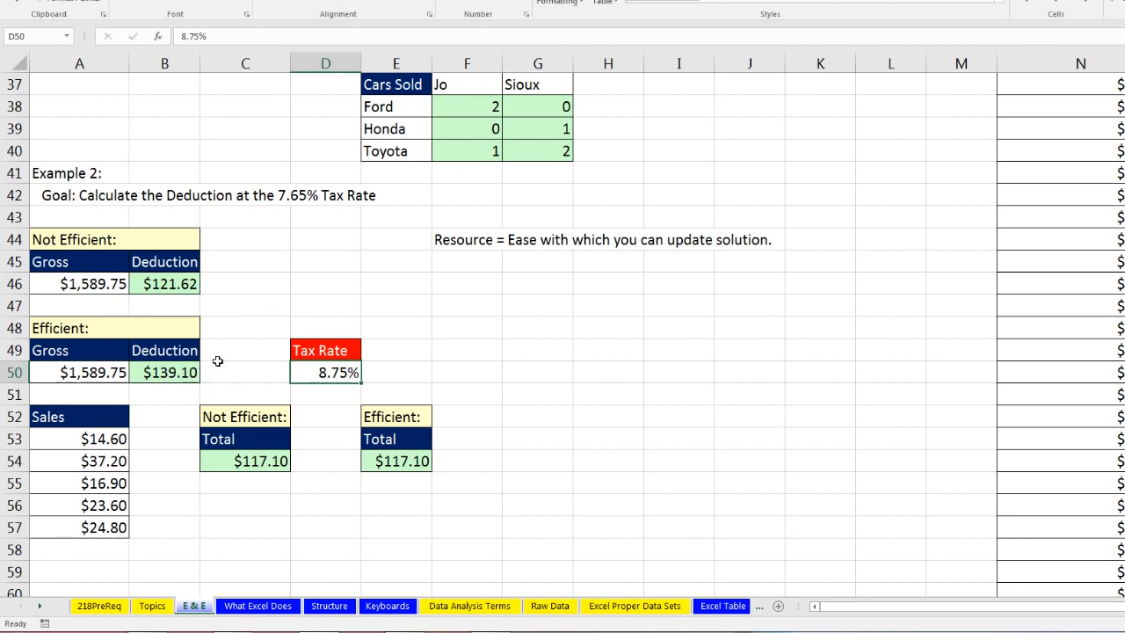
# Recheck the Not Efficient deduction formula in B46 and undo the tax rate change in D50.
pyautogui.click(190, 284)
pyautogui.press('F2')
pyautogui.press('Escape')
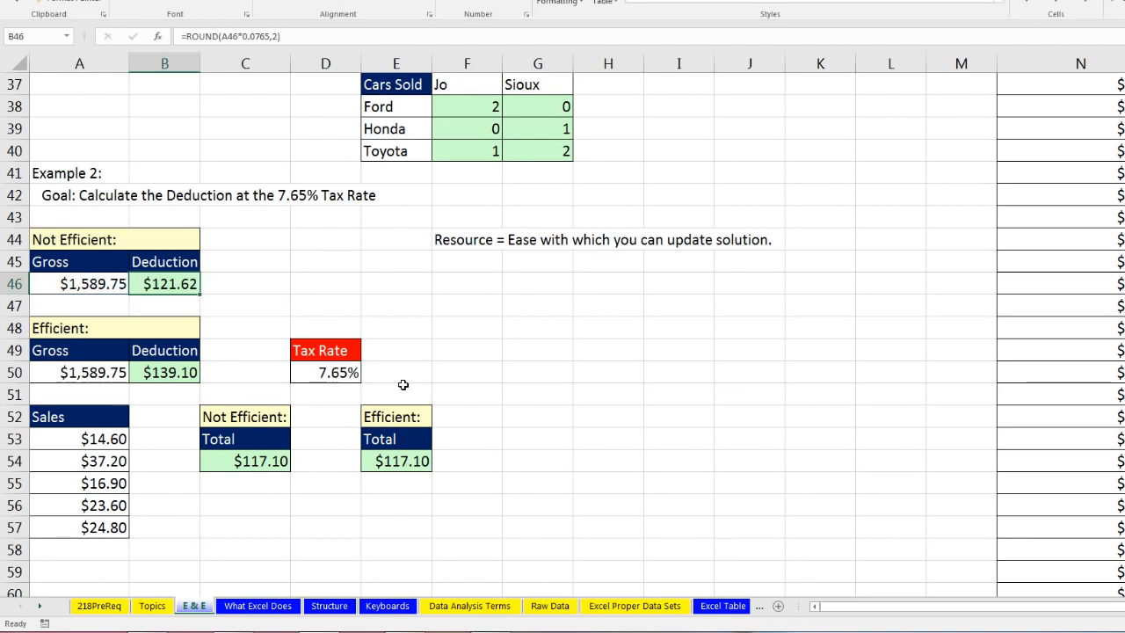
pyautogui.hotkey('ctrl', 'z')
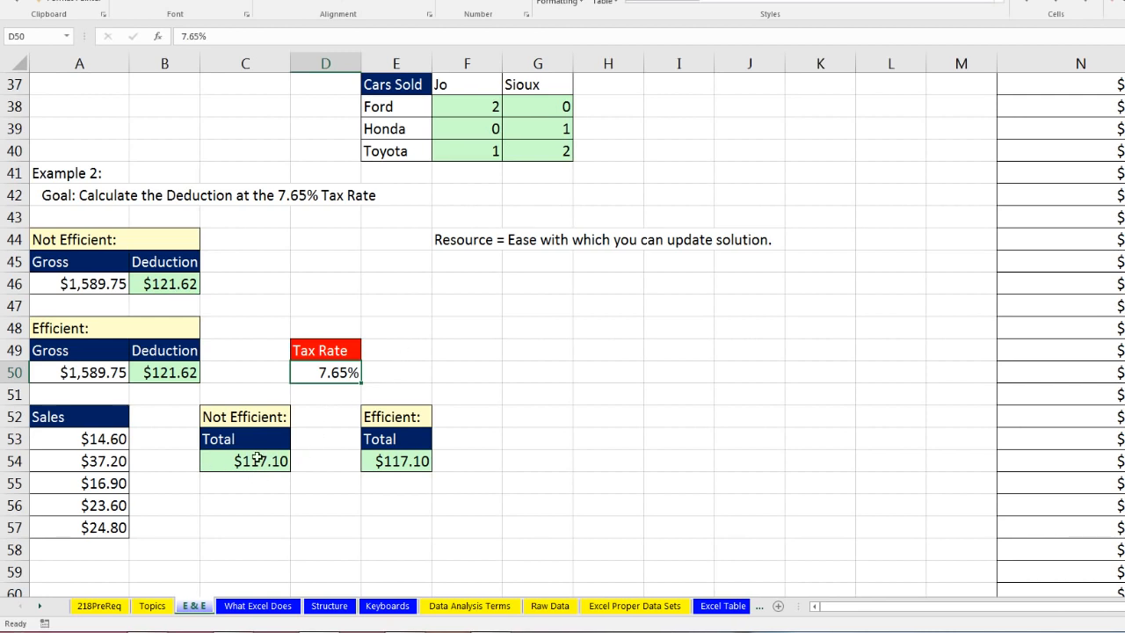
# Compare the cell-by-cell addition formula in C54 with the SUM formula in E54 for the Sales total.
pyautogui.doubleClick(212, 462)
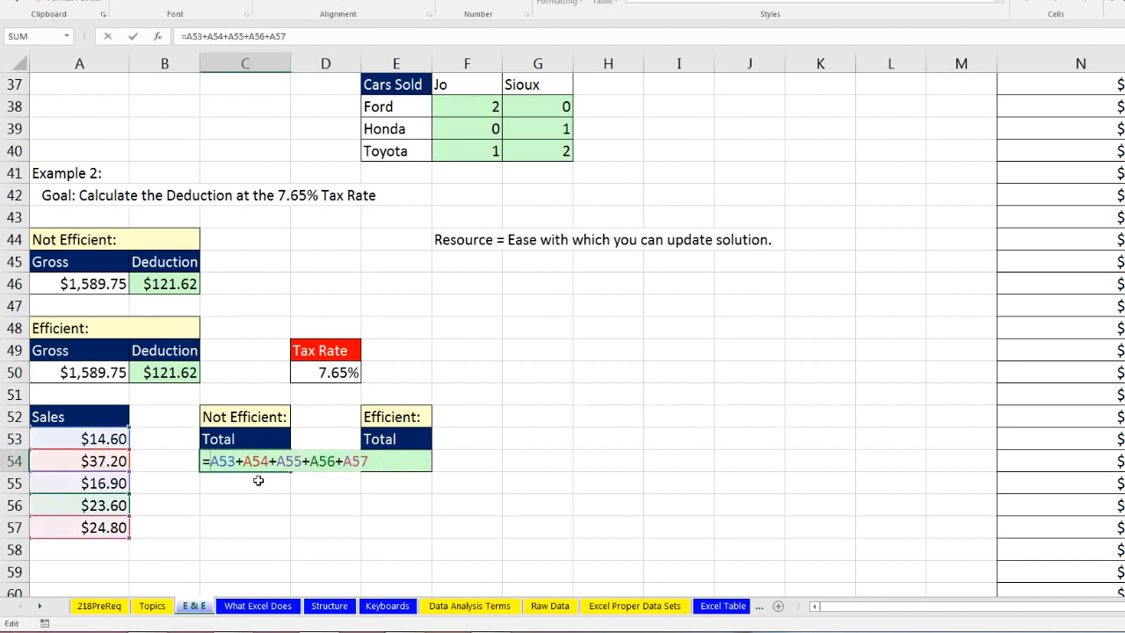
pyautogui.press('Escape')
pyautogui.doubleClick(394, 462)
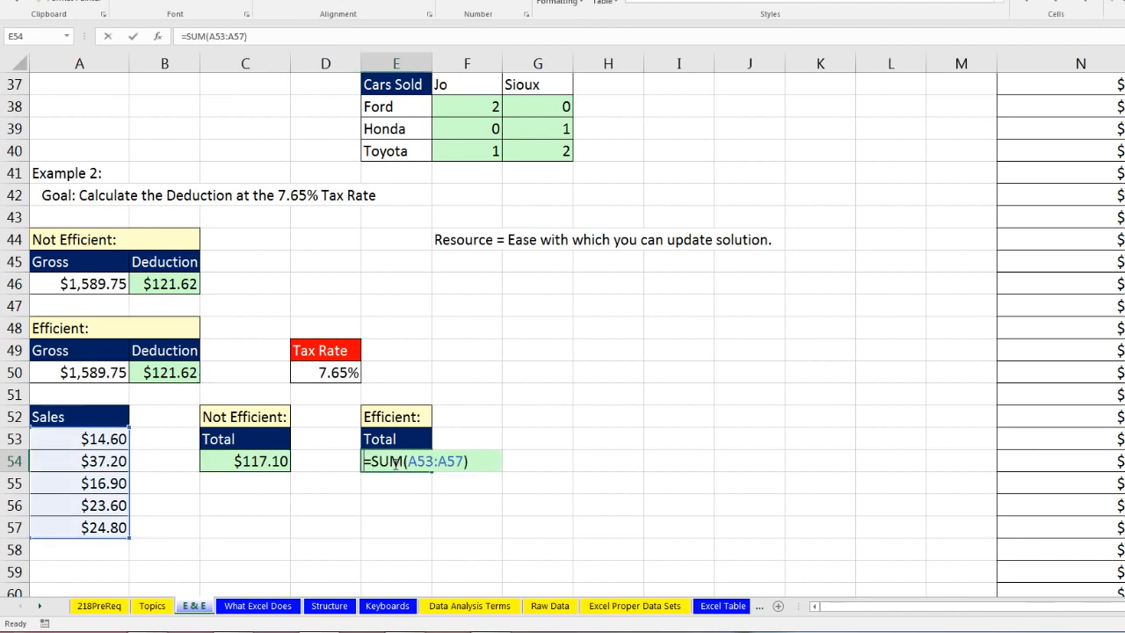
pyautogui.press('Escape')
pyautogui.doubleClick(220, 461)
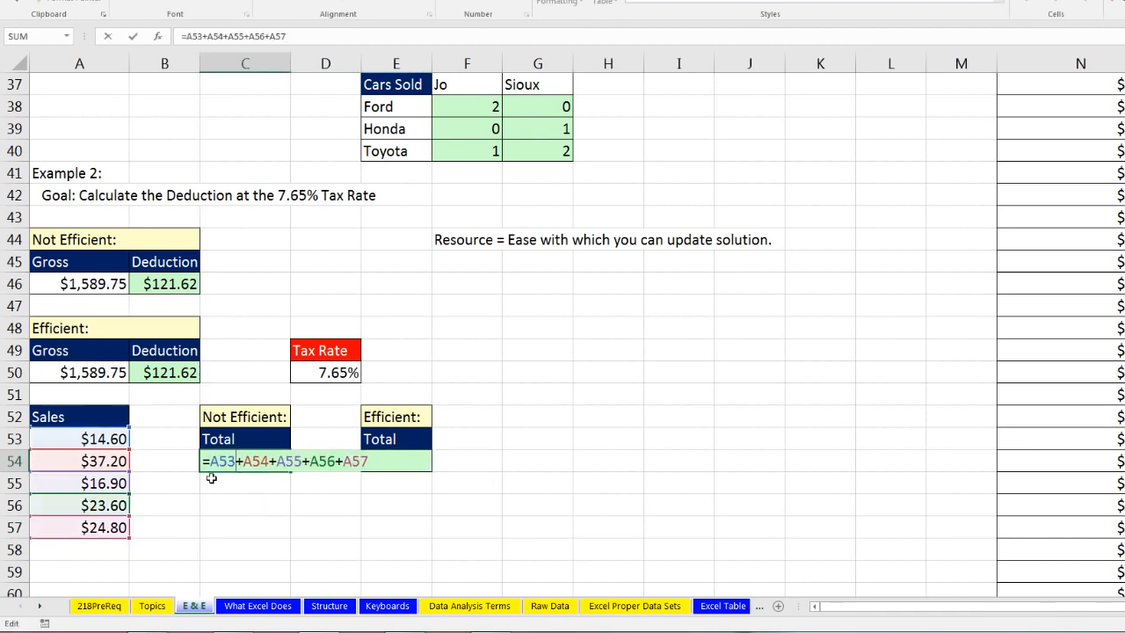
pyautogui.press('Escape')
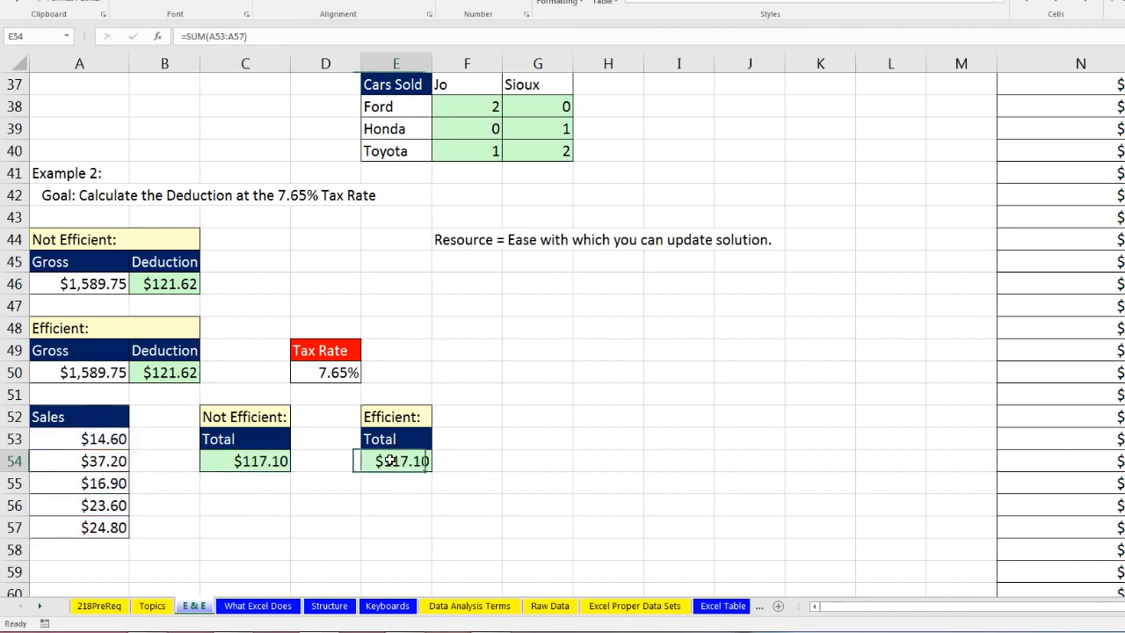
pyautogui.doubleClick(386, 461)
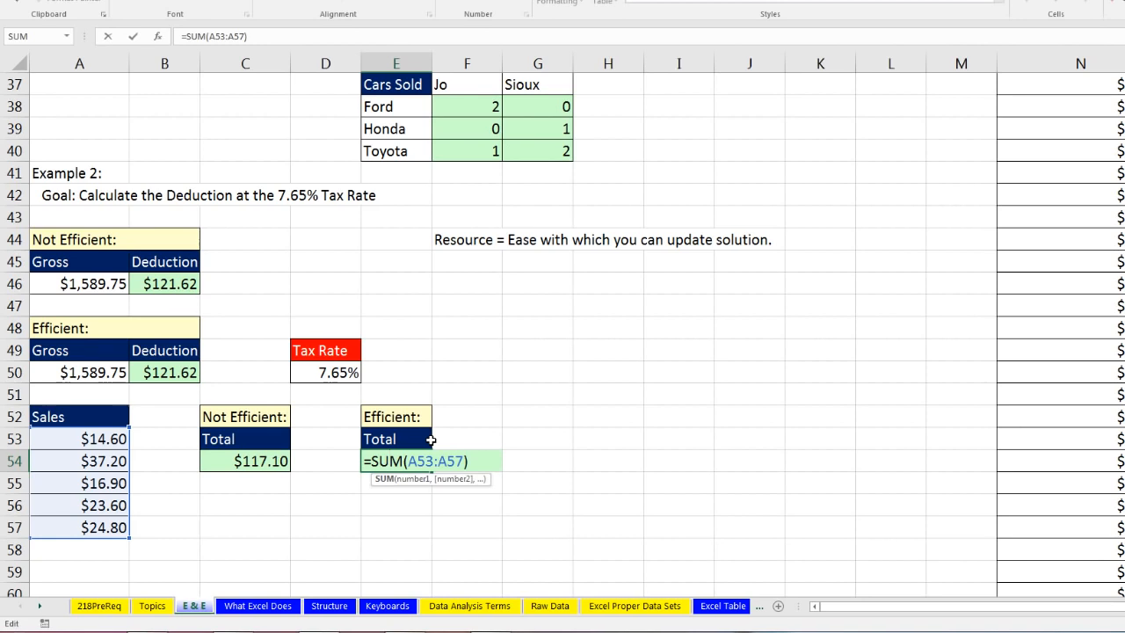
pyautogui.press('Escape')
pyautogui.doubleClick(272, 463)
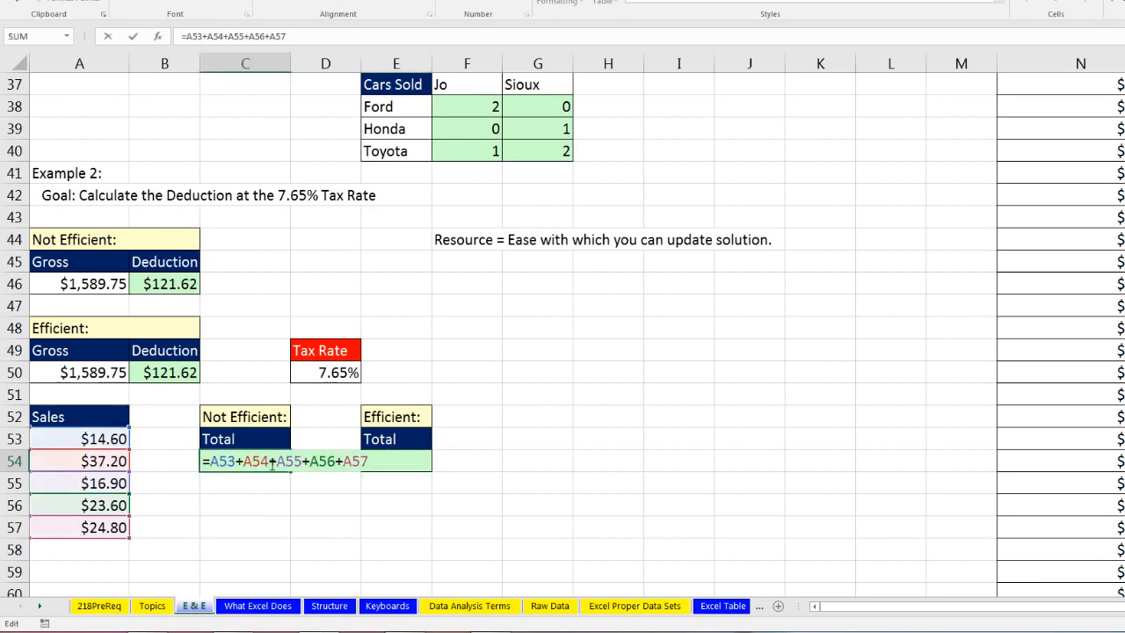
pyautogui.press('Escape')
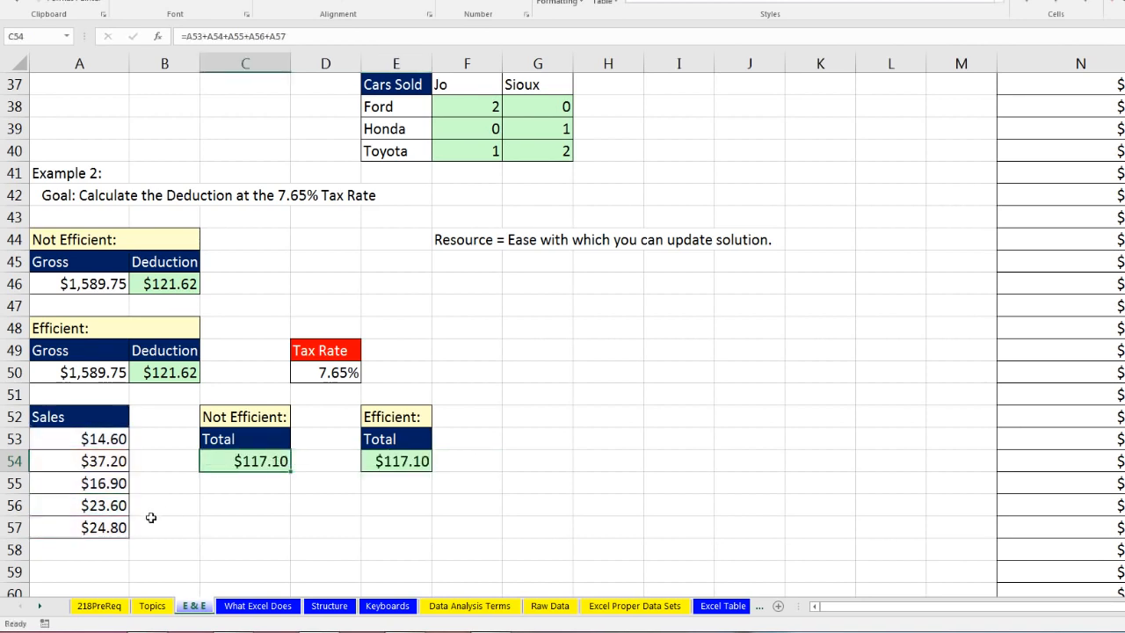
# Insert a new row above row 56 in the Sales data and enter 1 in A56.
pyautogui.click(11, 507)
pyautogui.rightClick(11, 507)
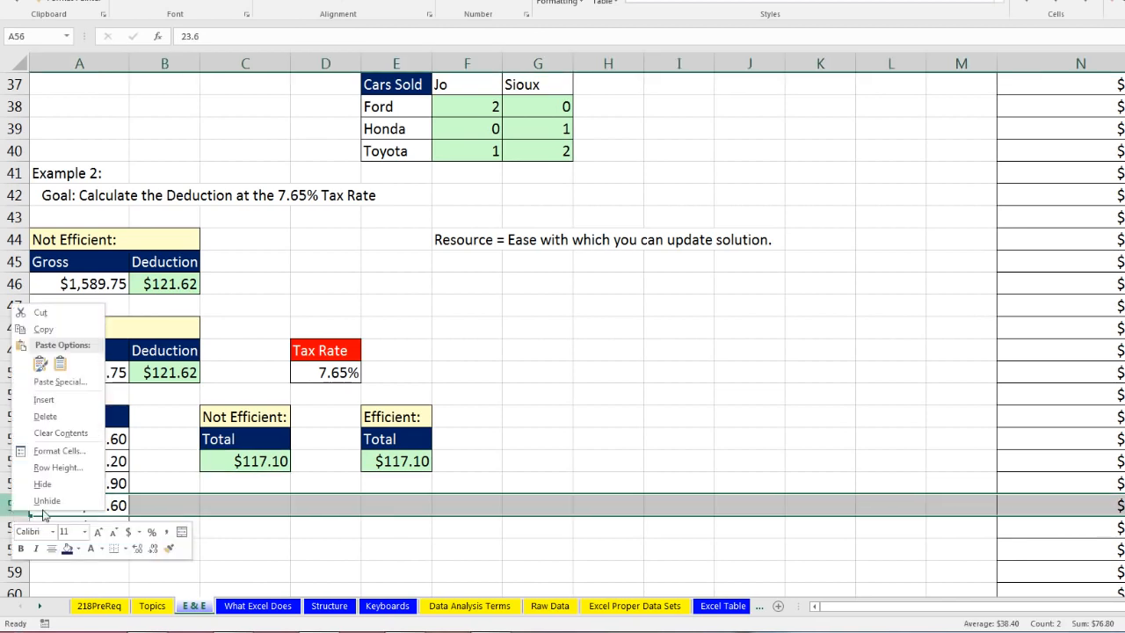
pyautogui.click(61, 400)
pyautogui.click(90, 505)
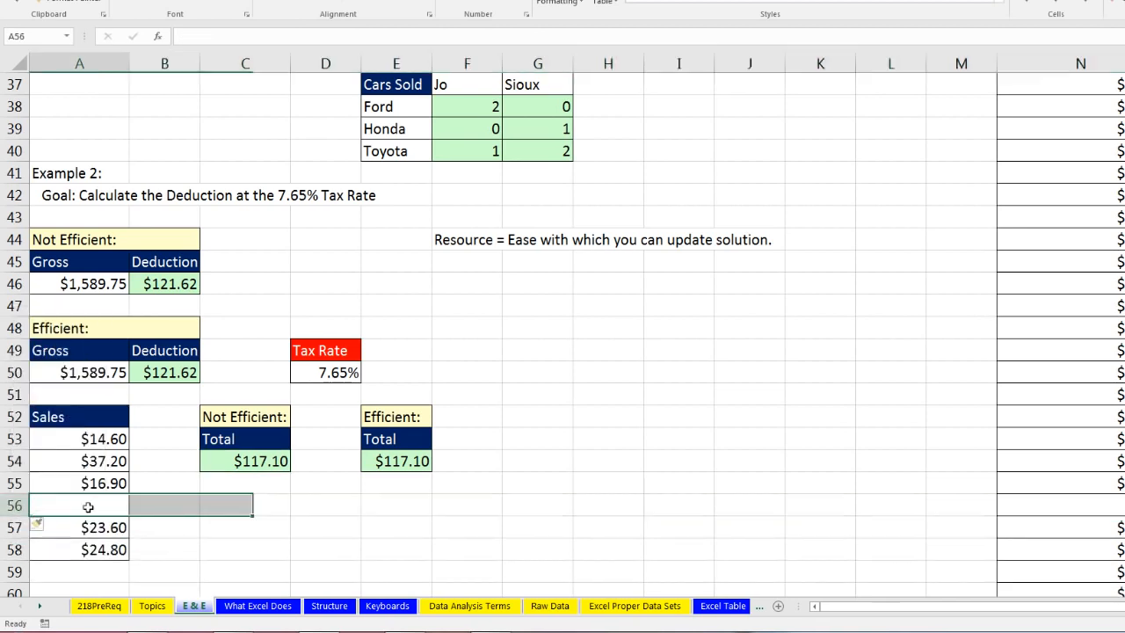
pyautogui.write('1')
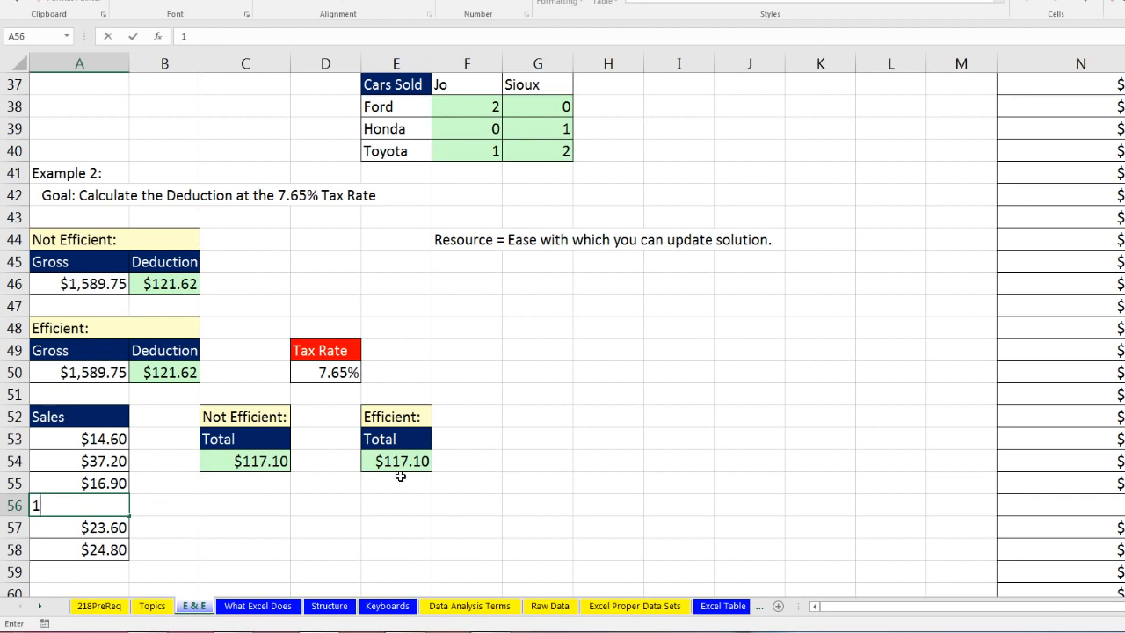
pyautogui.press('Return')
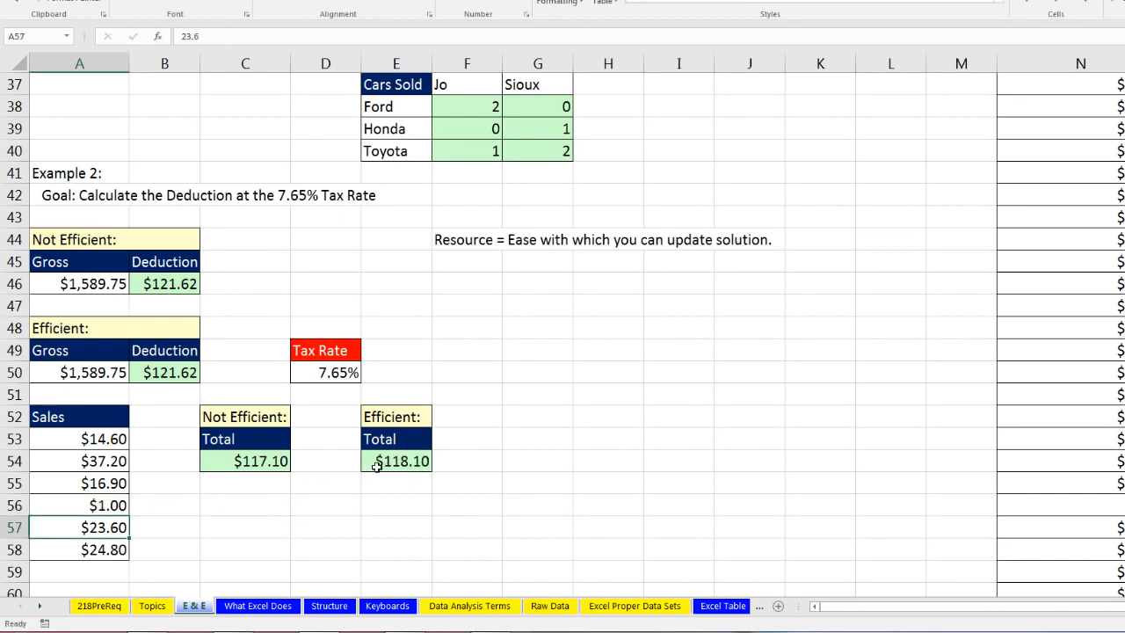
# Compare how the SUM formula in E54 and the cell-by-cell addition formula in C54 handle the inserted Sales row.
pyautogui.doubleClick(376, 461)
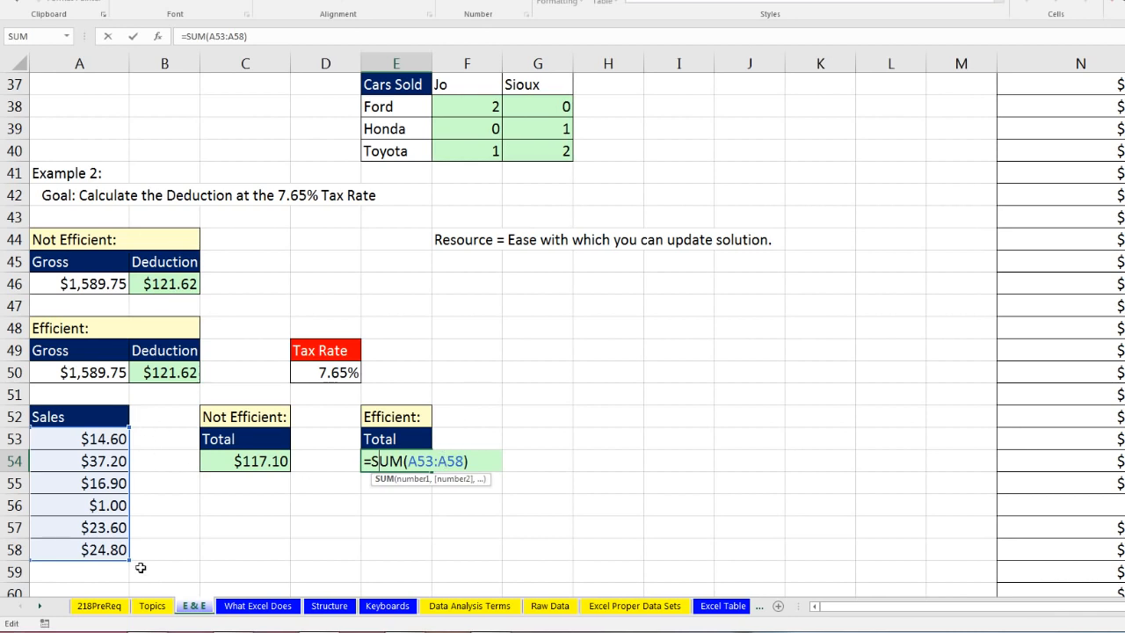
pyautogui.click(278, 458)
pyautogui.doubleClick(279, 458)
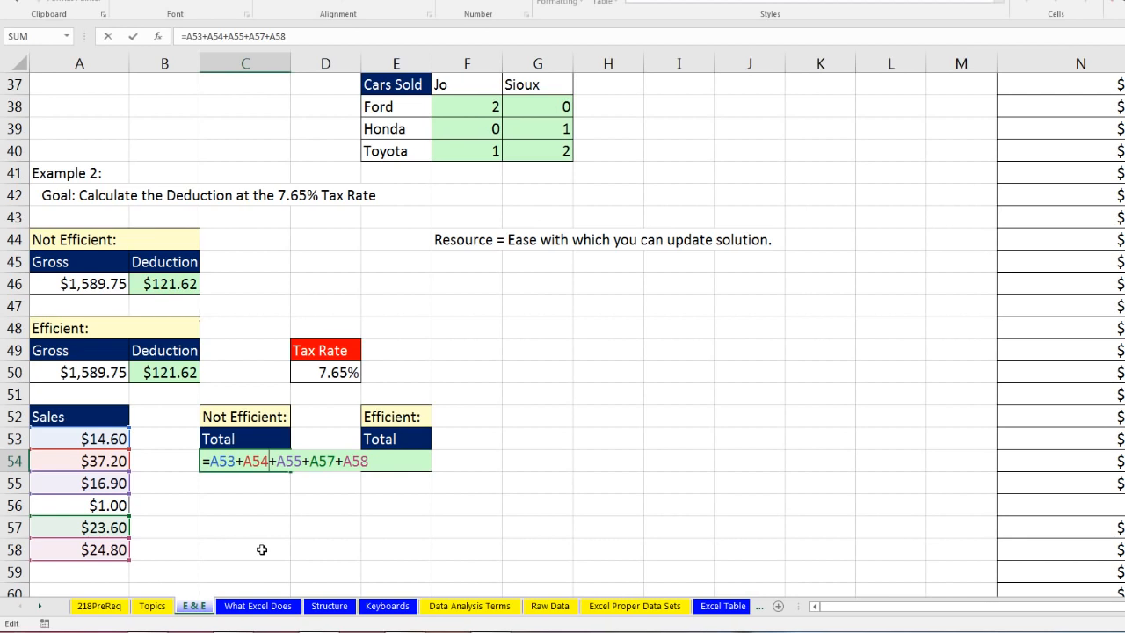
pyautogui.press('Escape')
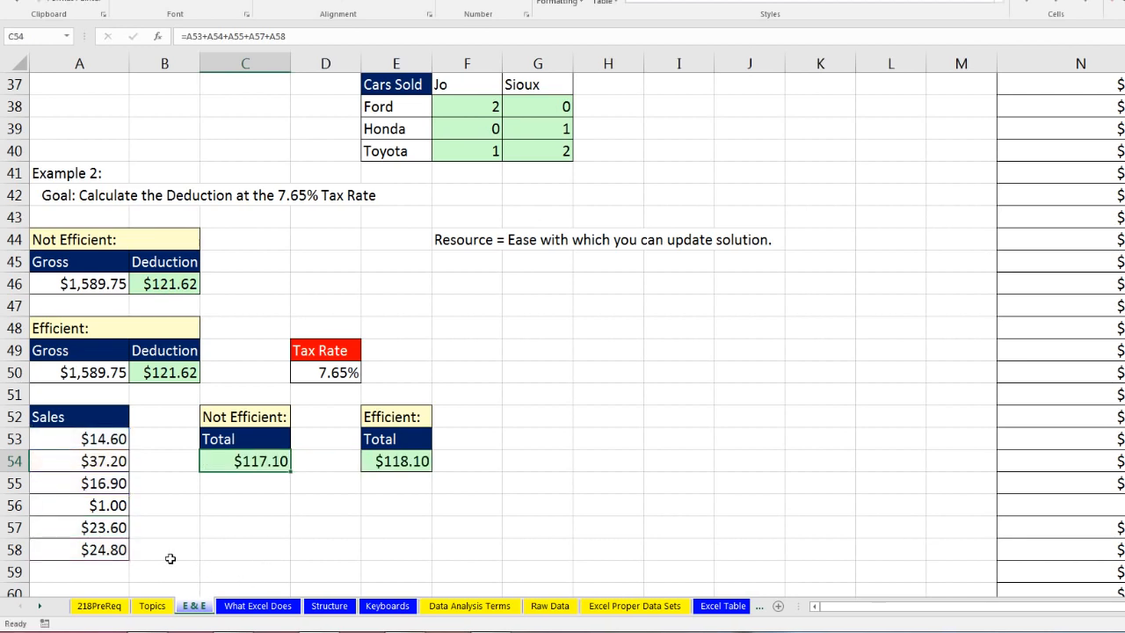
# Undo the A56 entry and the row insertion in the Sales data, and select the Efficient total in E54.
pyautogui.hotkey('ctrl', 'z')
pyautogui.hotkey('ctrl', 'z')
pyautogui.click(397, 463)
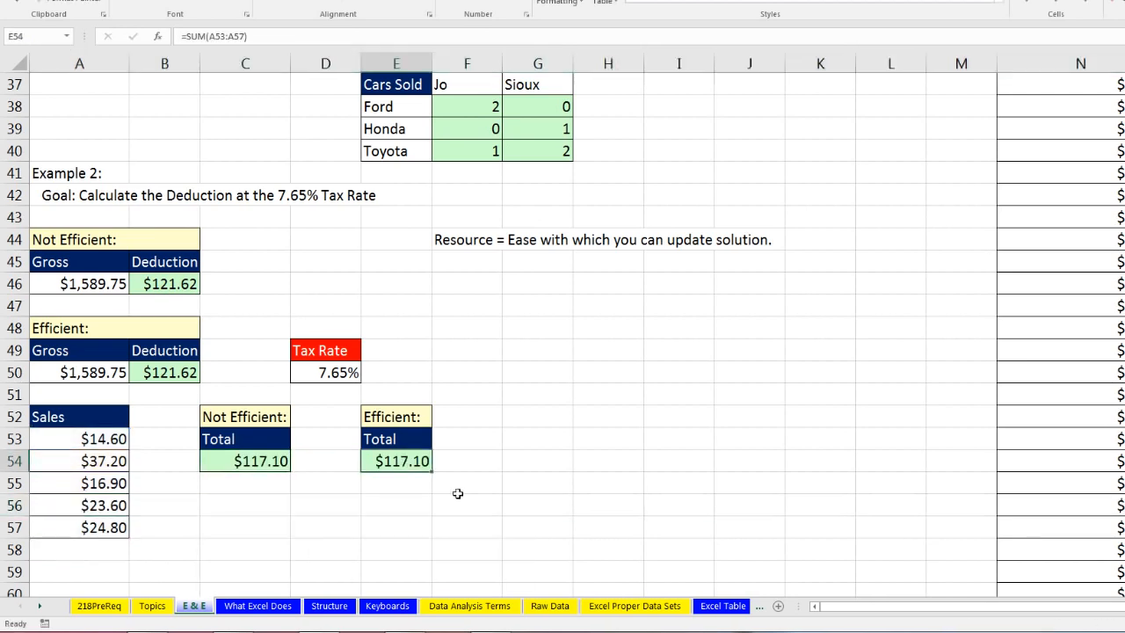
# Enter =SUM(N33:N213) in P33 to total the long Sales column in the Add column example.
pyautogui.scroll(5, 457, 494)
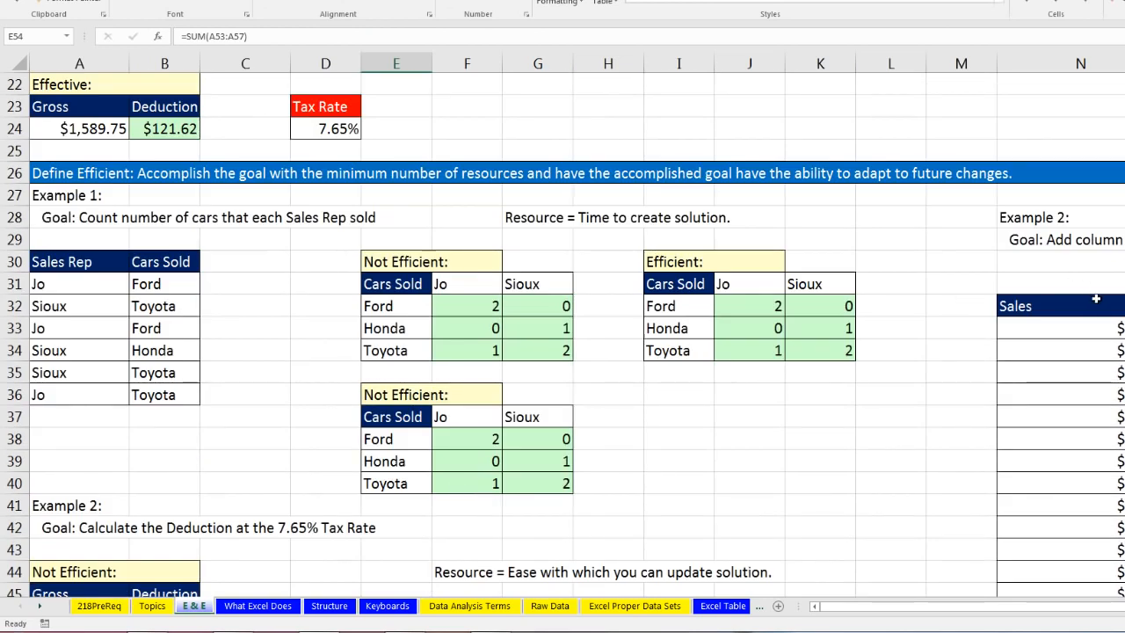
pyautogui.hscroll(5, 562, 334)
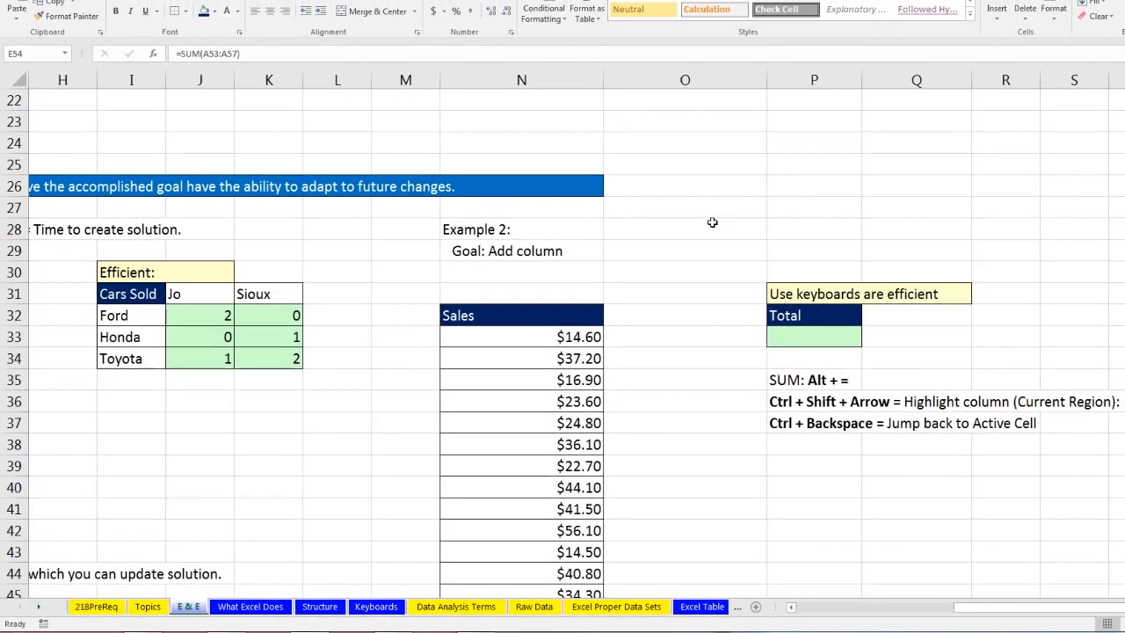
pyautogui.click(844, 336)
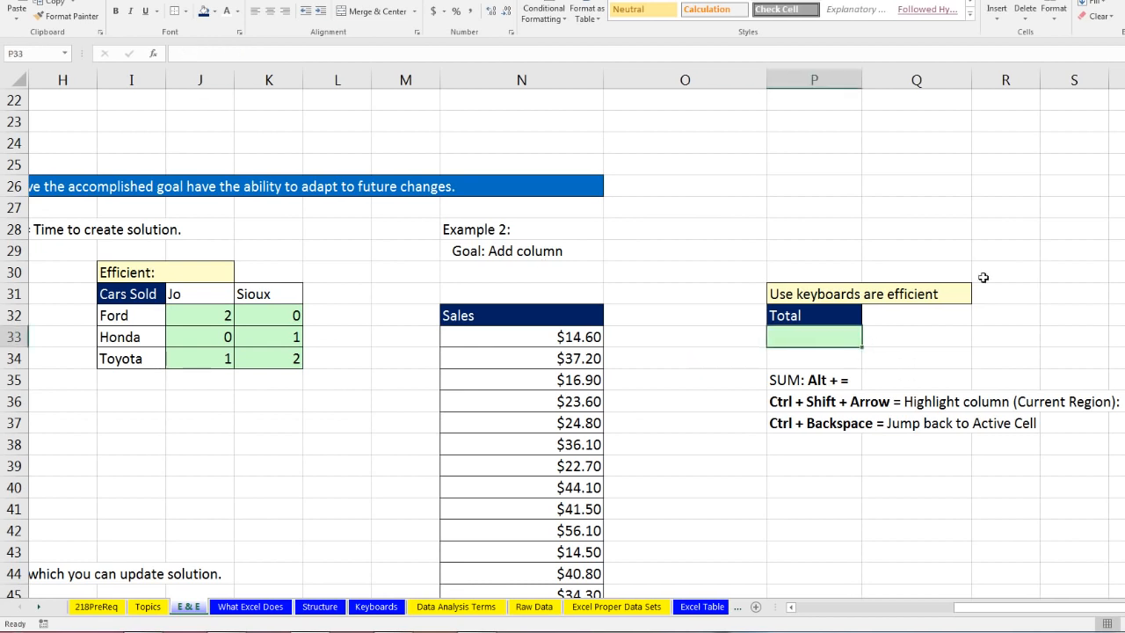
pyautogui.write('=s')
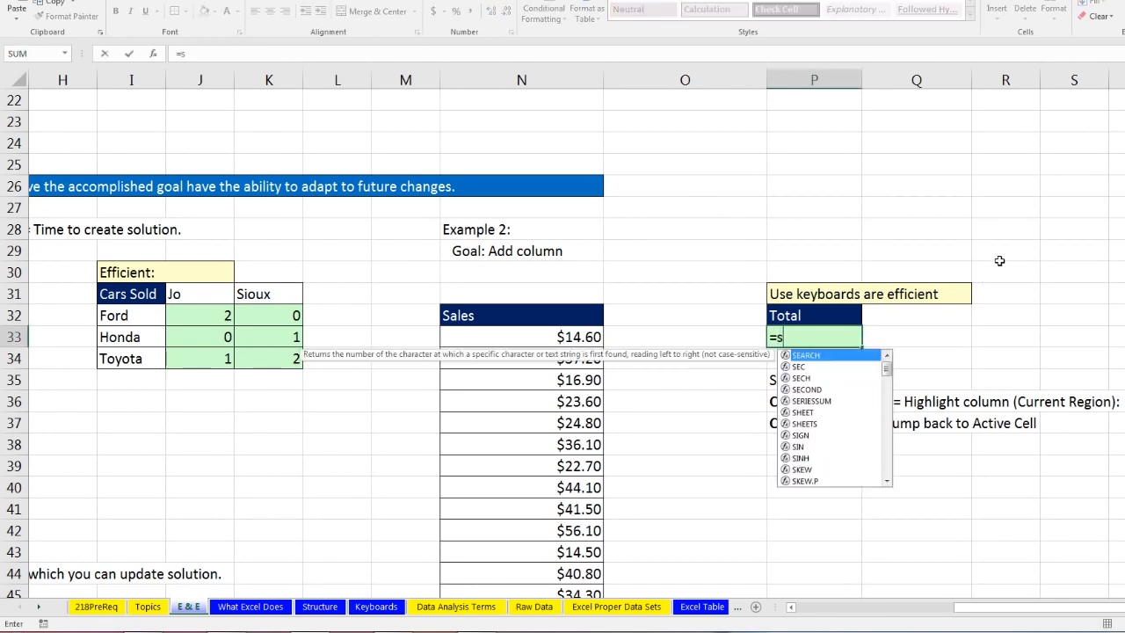
pyautogui.write('um(')
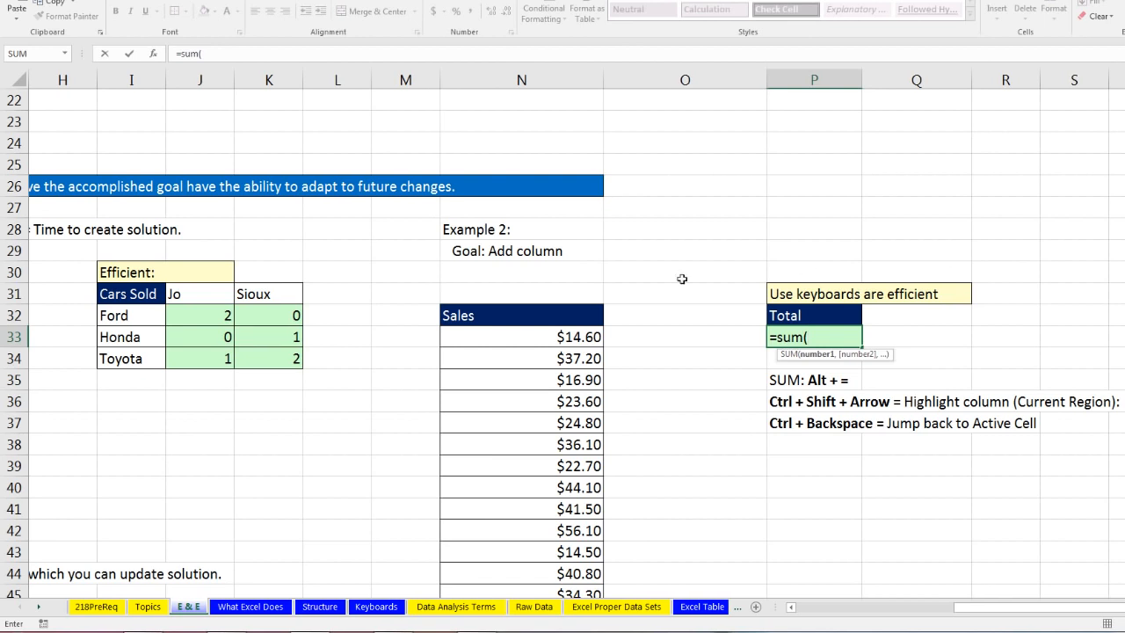
pyautogui.moveTo(564, 337); pyautogui.dragTo(565, 560)
pyautogui.hotkey('ctrl', 'BackSpace')
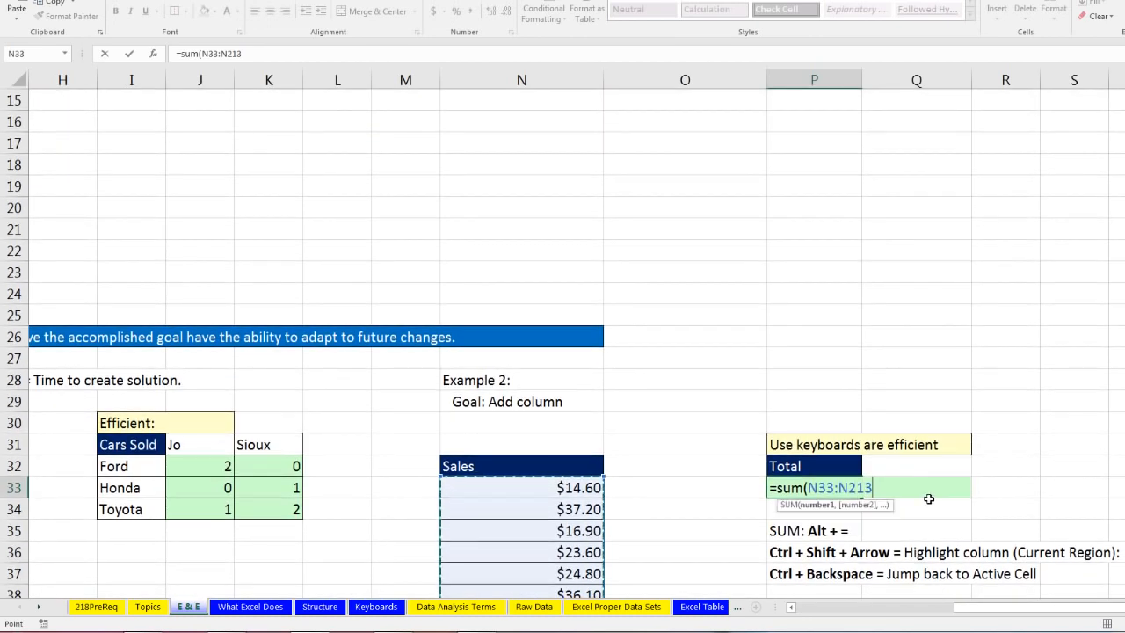
pyautogui.write(')')
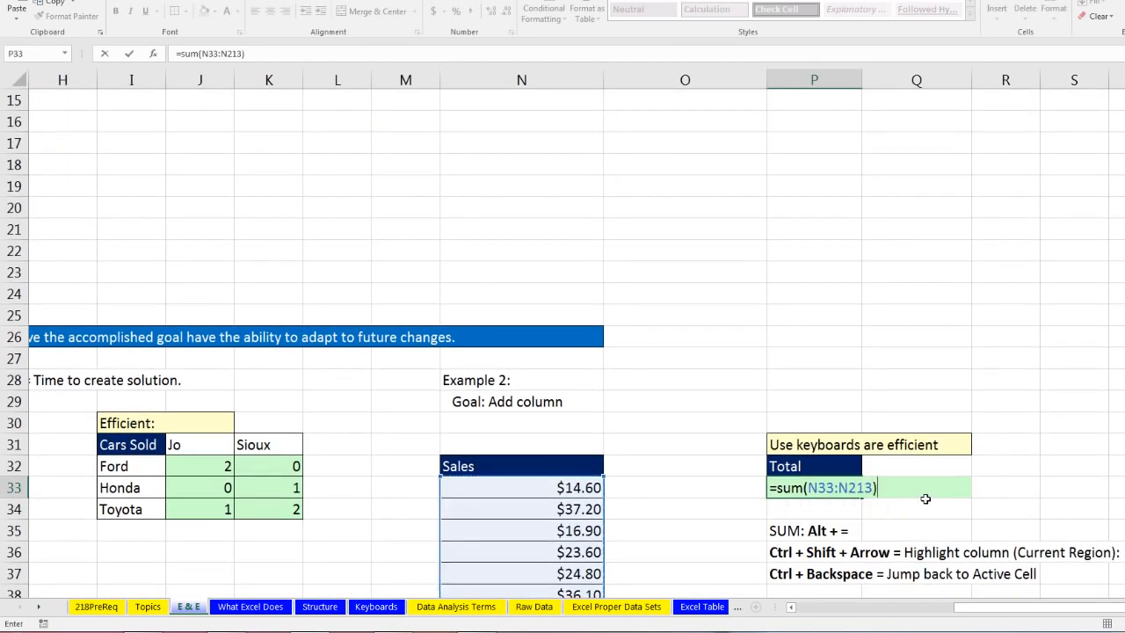
pyautogui.press('Return')
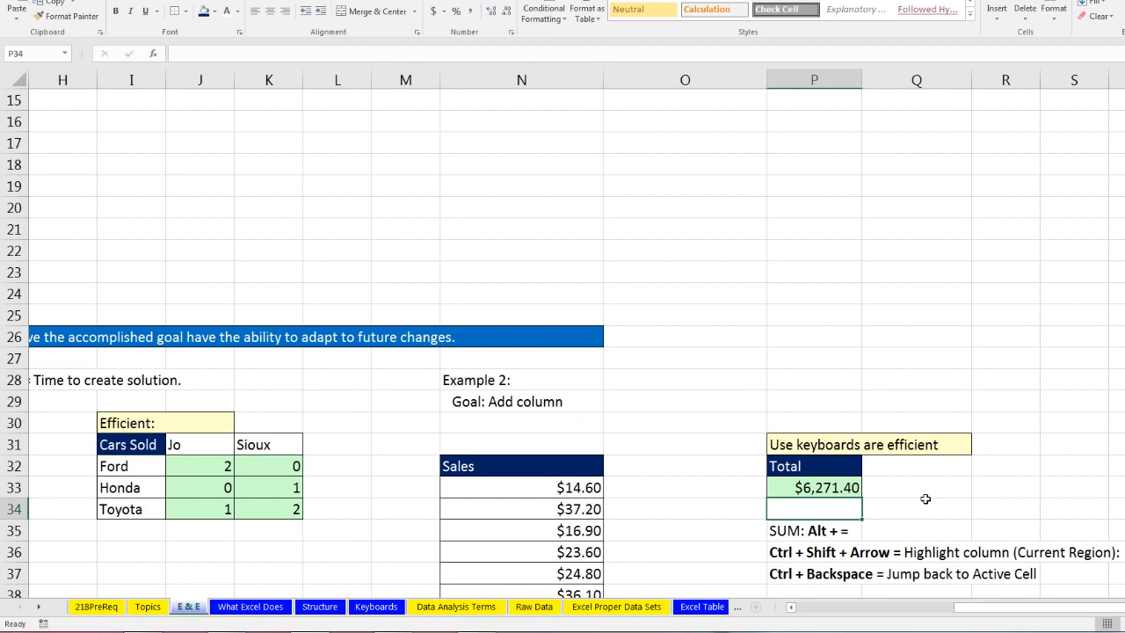
# Clear the SUM formula from the Total cell P33.
pyautogui.click(839, 488)
pyautogui.scroll(-2, 839, 490)
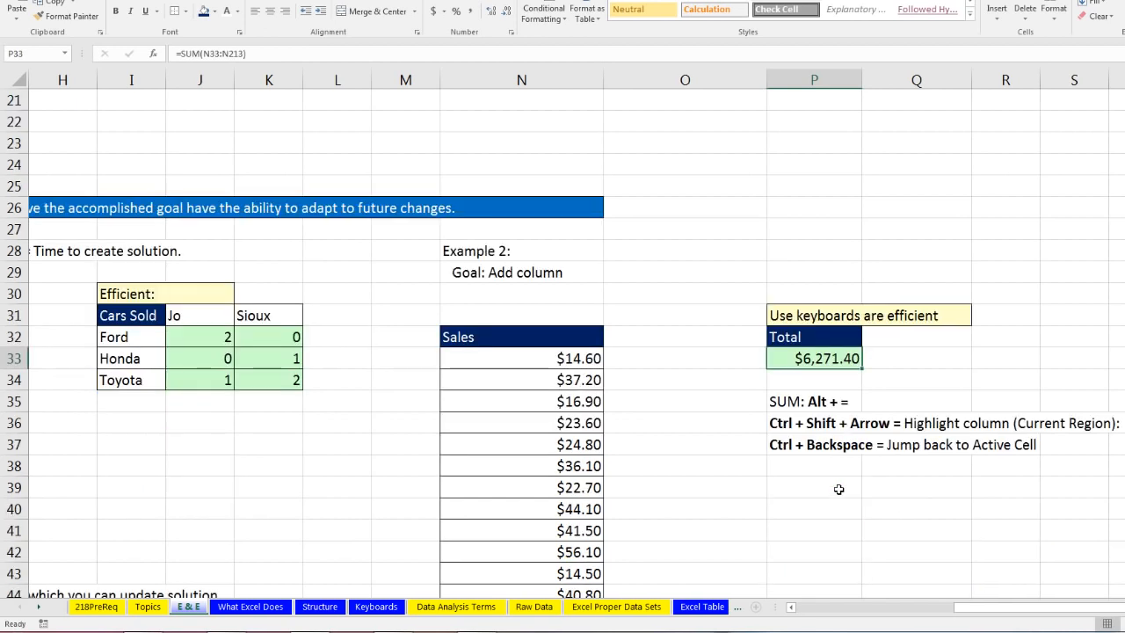
pyautogui.press('Delete')
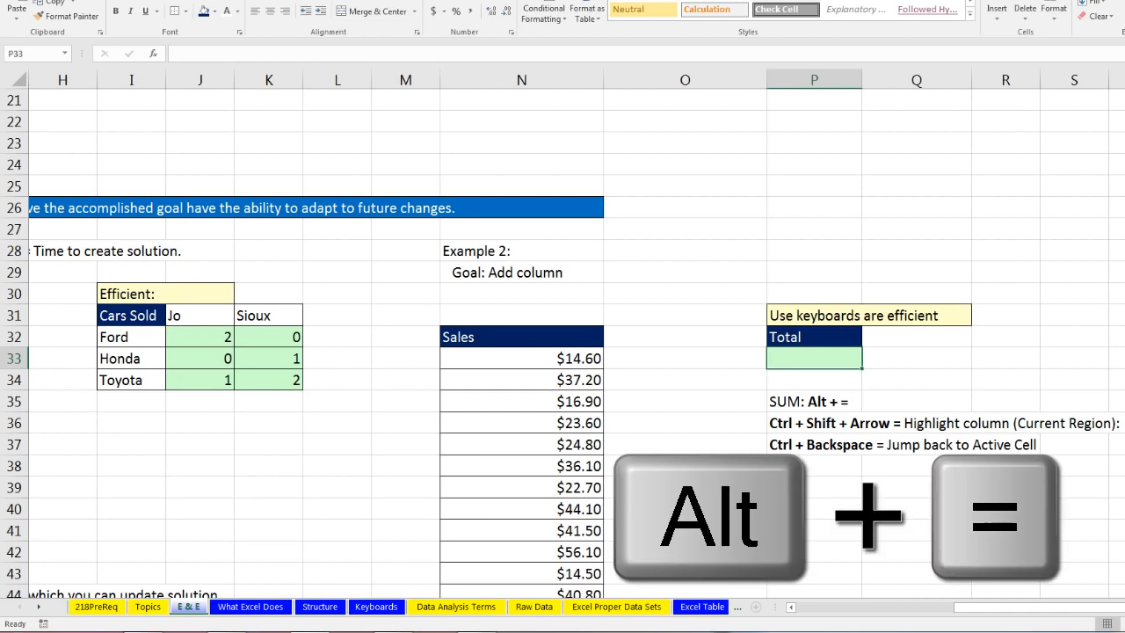
# Total the Sales column in P33 with AutoSum, changing the summed range to N33:N213.
pyautogui.hotkey('alt', '=')
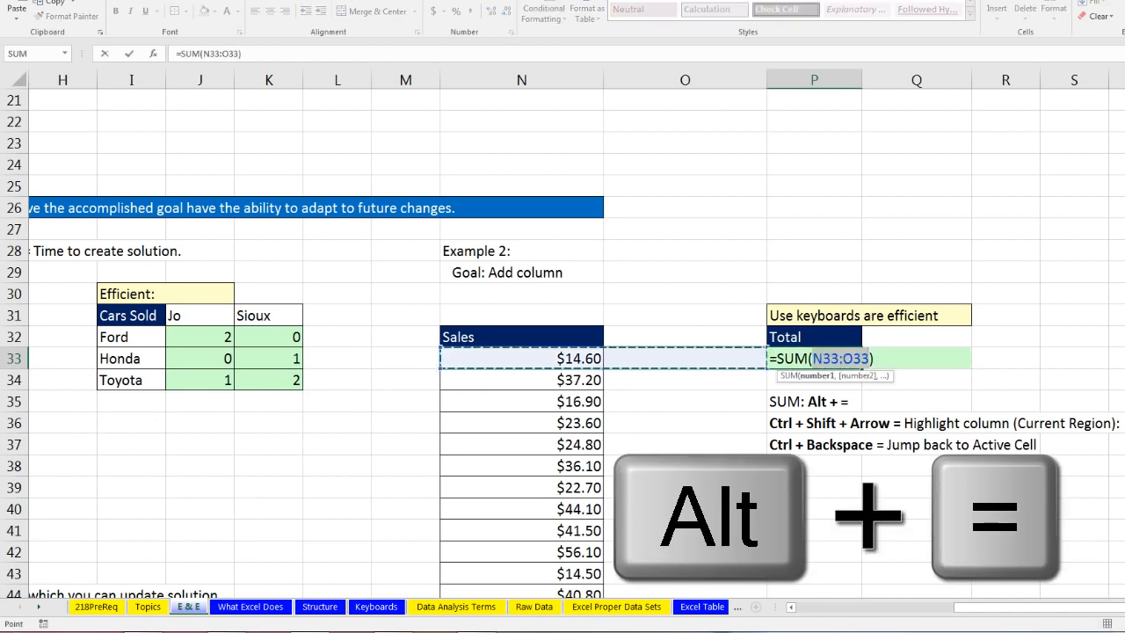
pyautogui.click(570, 358)
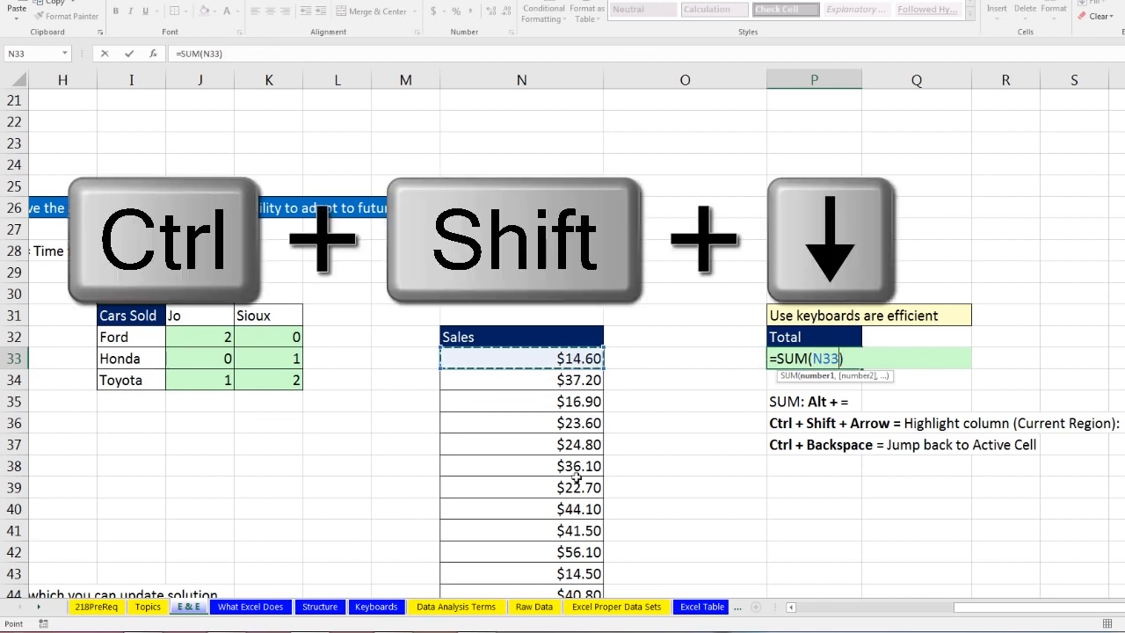
pyautogui.hotkey('ctrl', 'shift', 'Down')
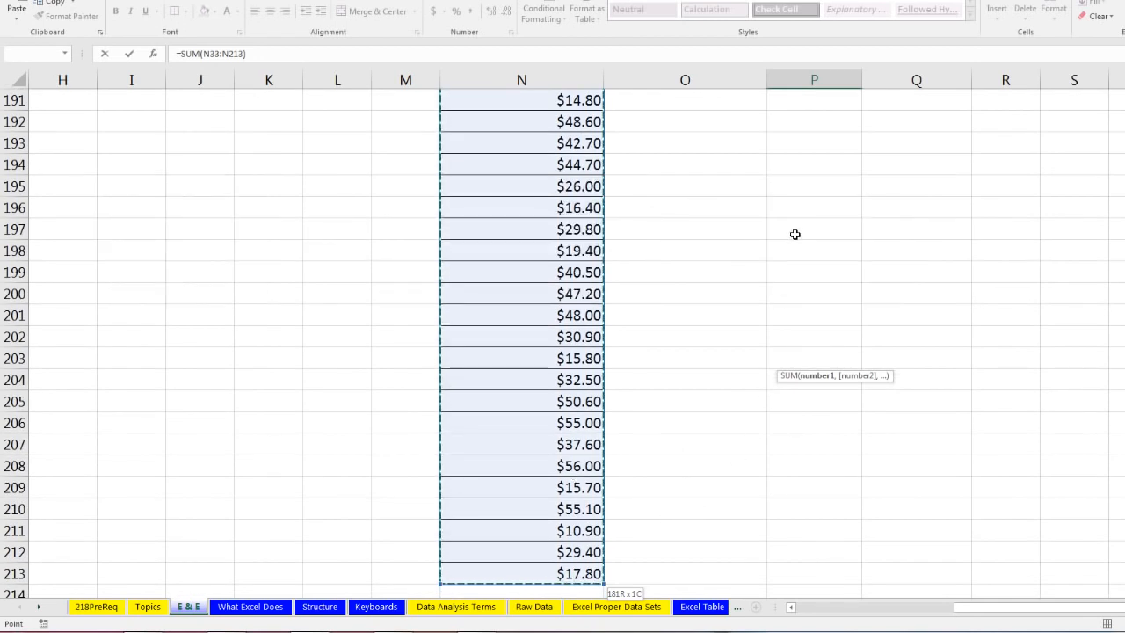
pyautogui.hotkey('ctrl', 'BackSpace')
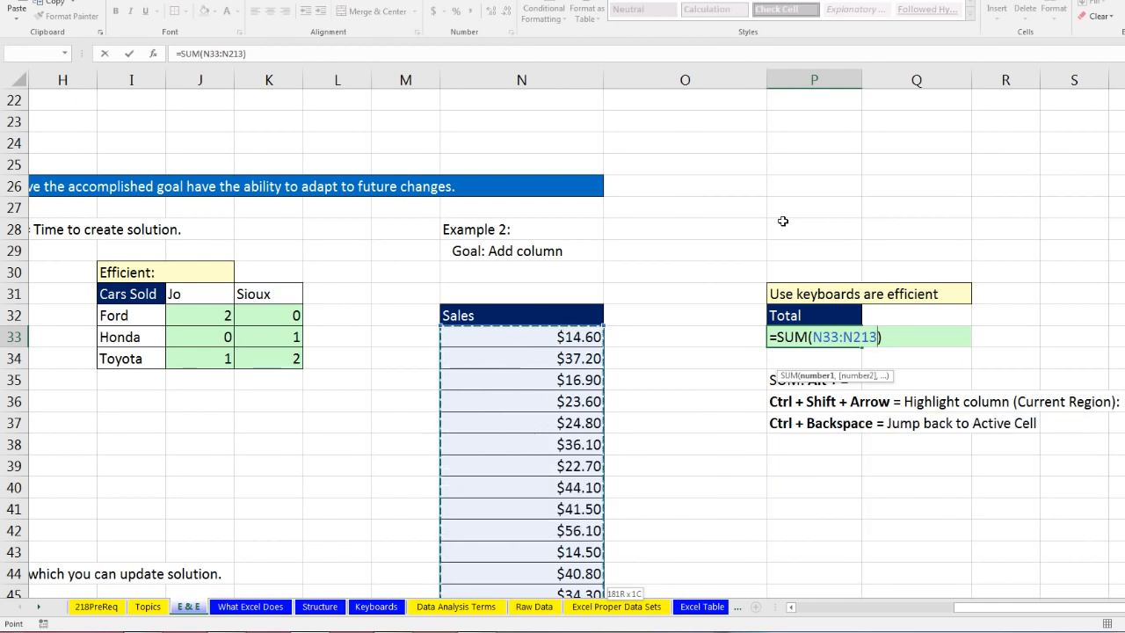
pyautogui.press('Return')
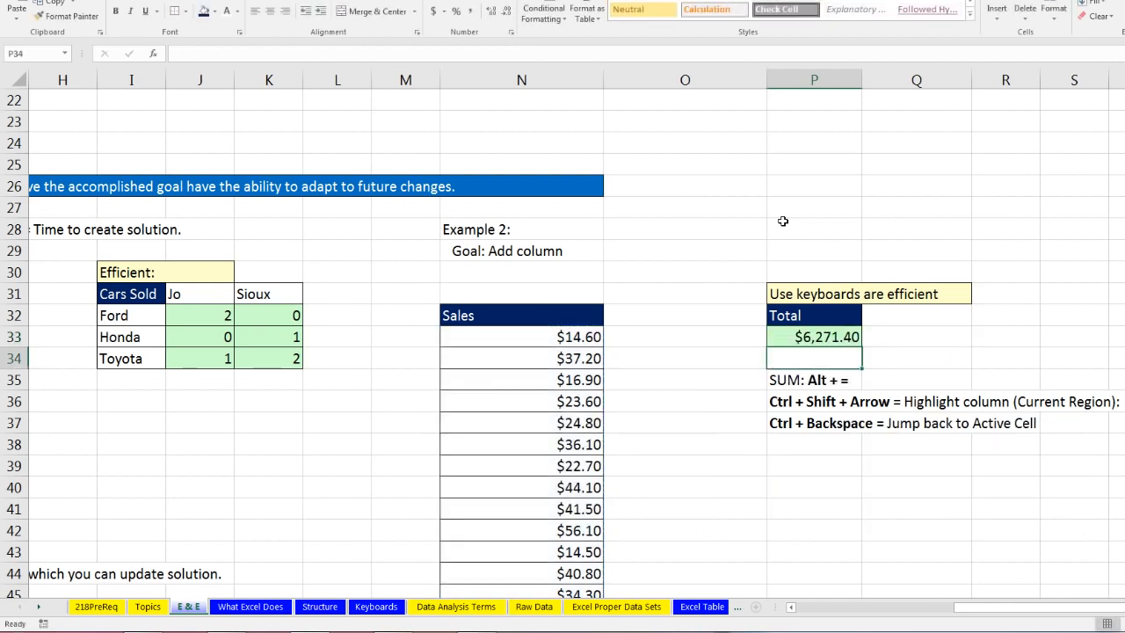
# Switch to the What Excel Does sheet and inspect the ROUND deduction formula in B9 of the Numeric Calculation.
pyautogui.moveTo(972, 610); pyautogui.dragTo(740, 616)
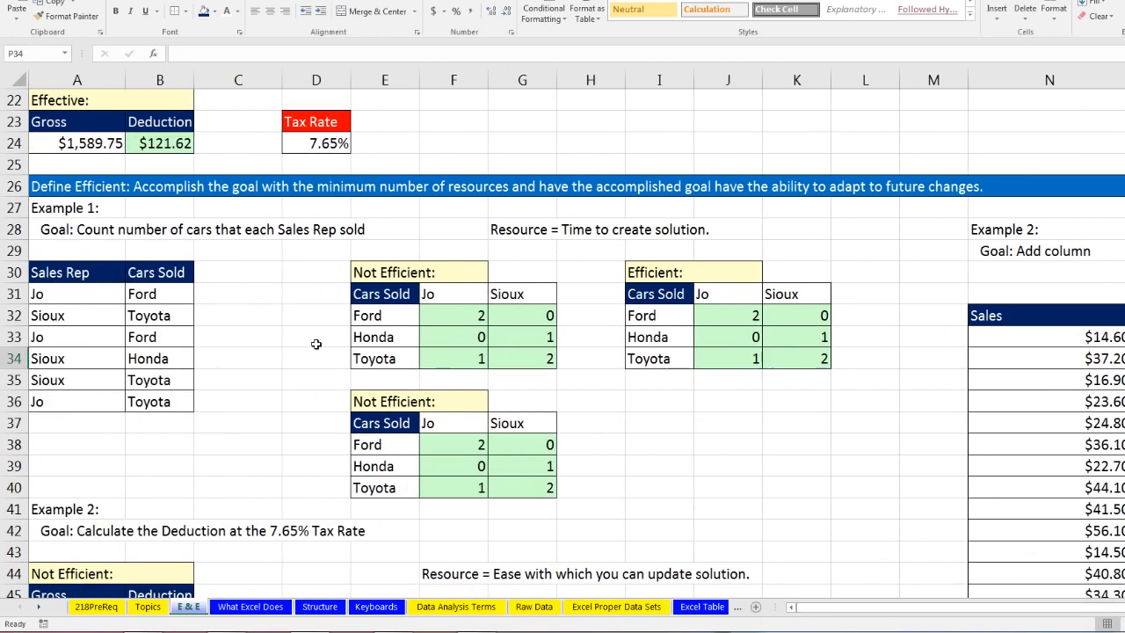
pyautogui.scroll(7, 202, 329)
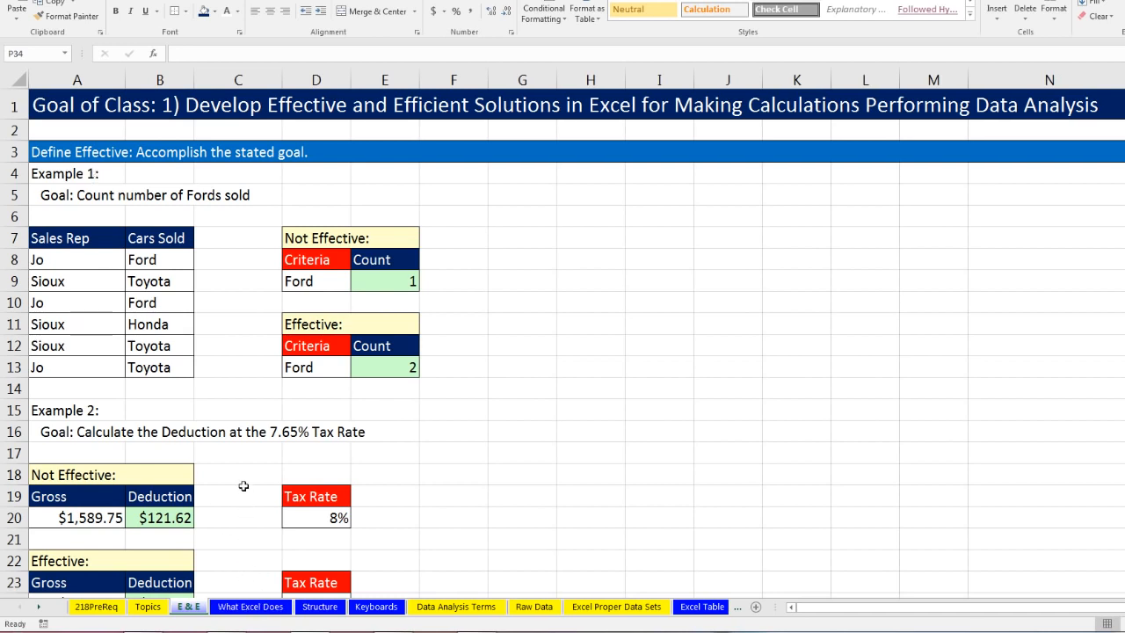
pyautogui.click(252, 607)
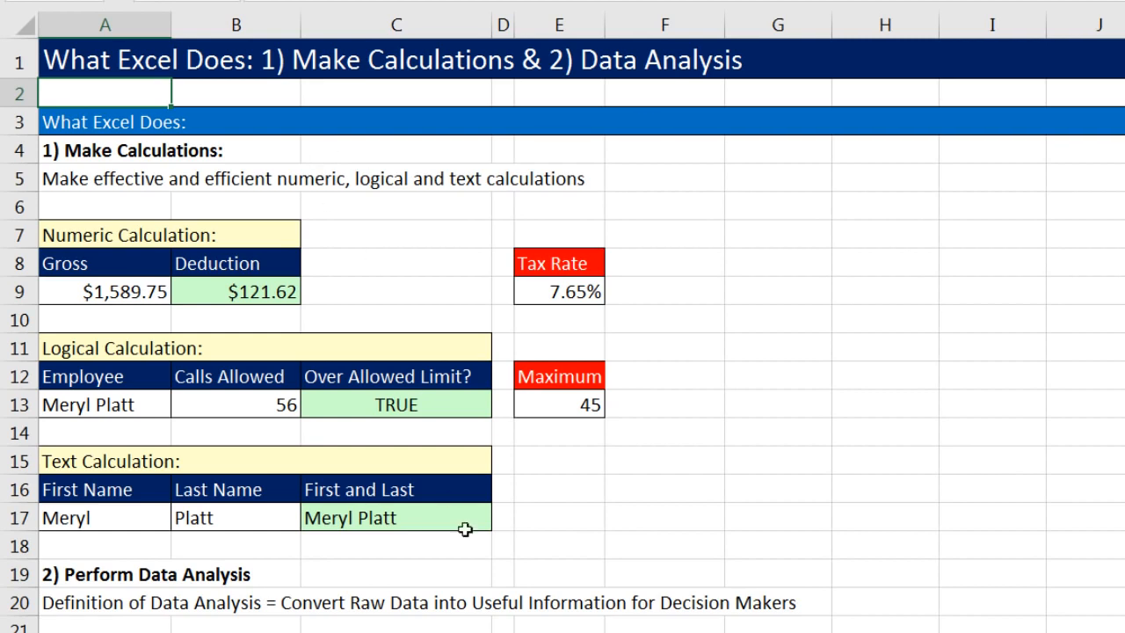
pyautogui.click(248, 297)
pyautogui.press('F2')
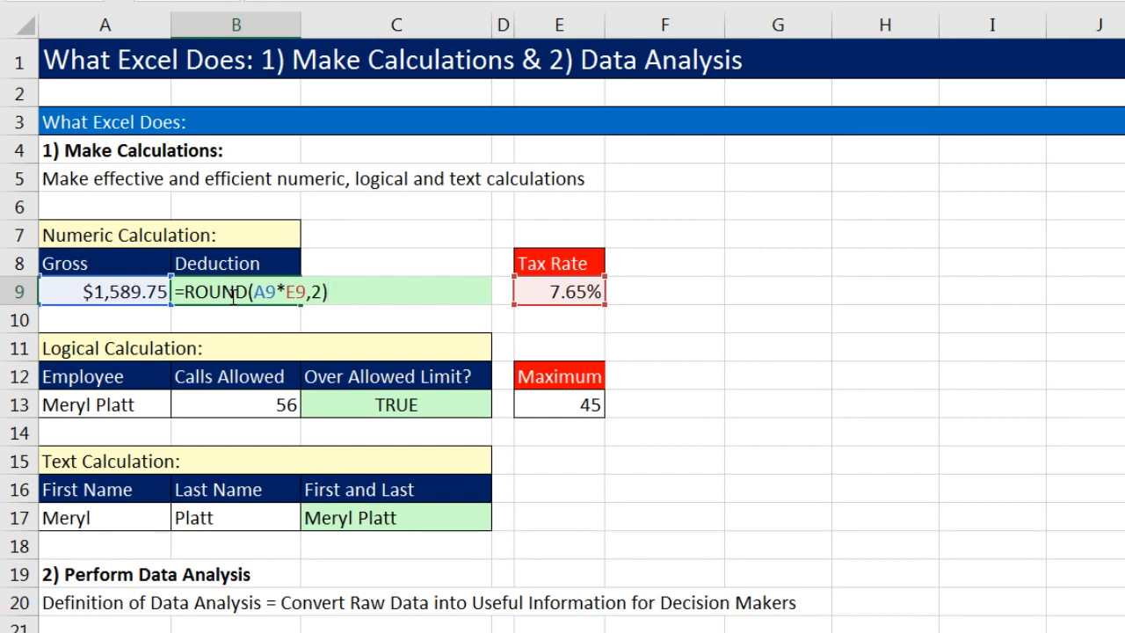
pyautogui.hotkey('ctrl', 'Return')
# Inspect the Over Allowed Limit? comparison formula in C13 of the Logical Calculation.
pyautogui.click(384, 403)
pyautogui.press('F3')
pyautogui.press('Escape')
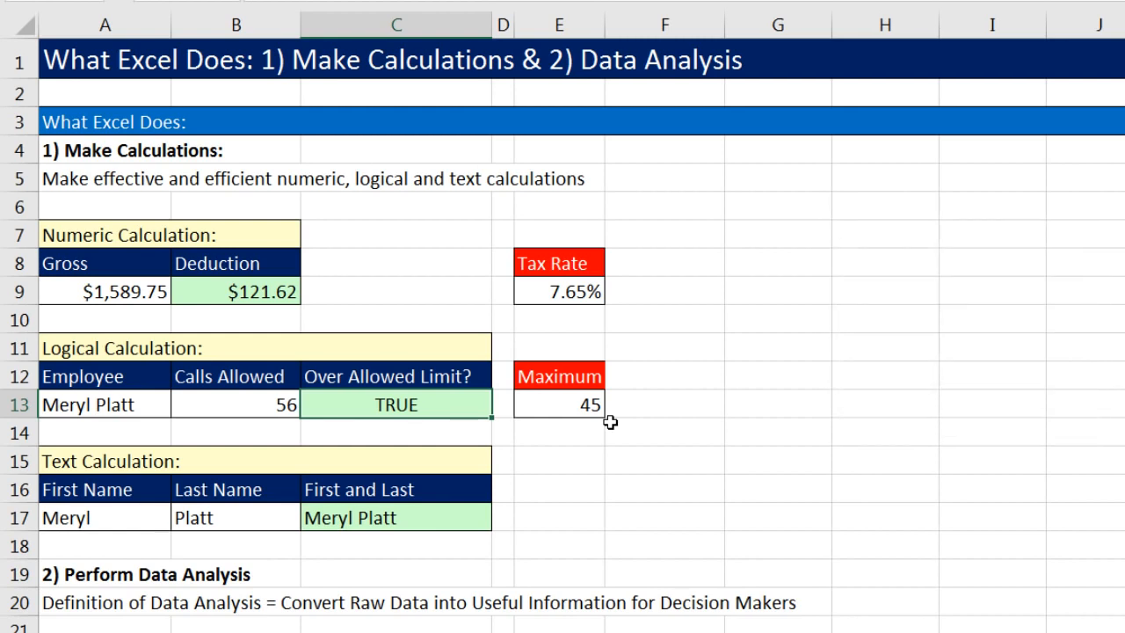
pyautogui.press('F2')
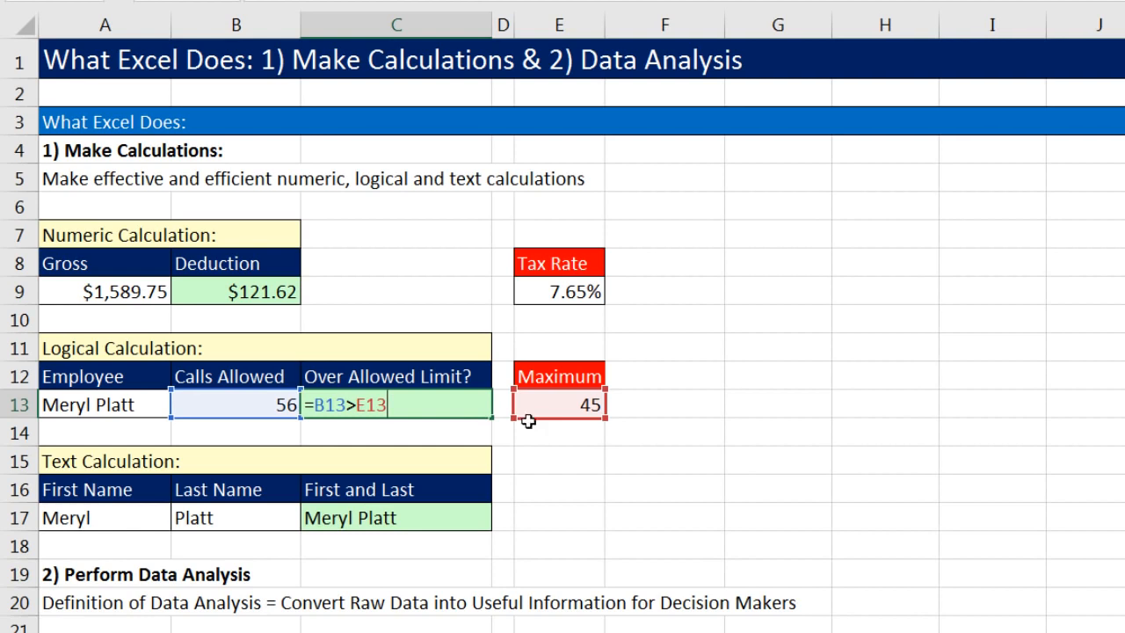
pyautogui.hotkey('ctrl', 'Return')
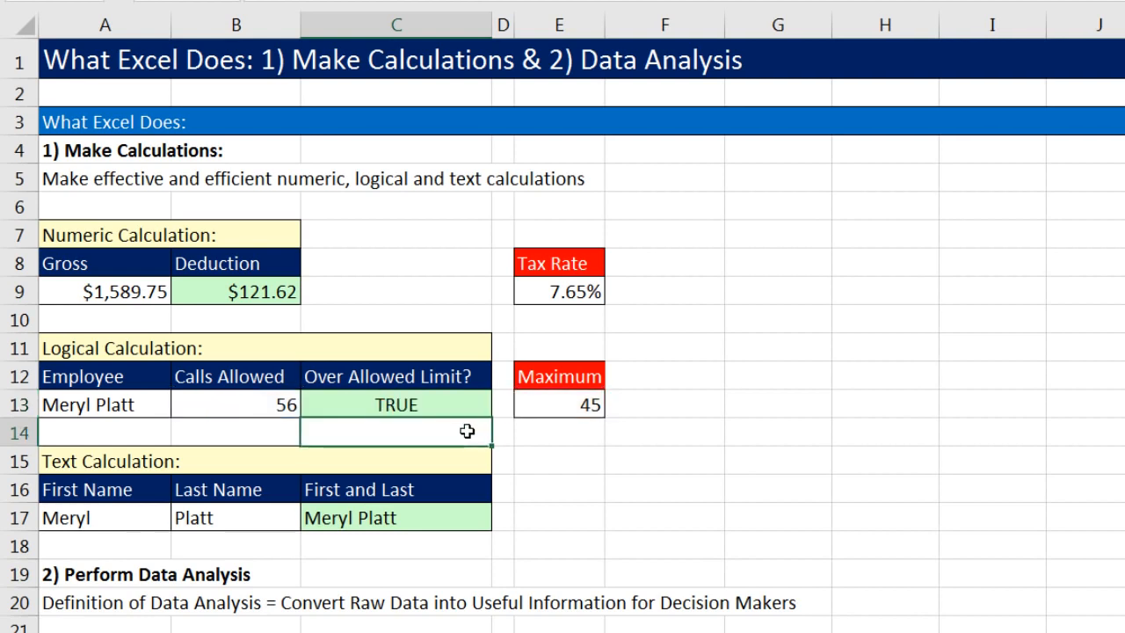
# Set Calls Allowed in B13 to 12 to test the logical formula, and undo the change.
pyautogui.click(246, 406)
pyautogui.write('12')
pyautogui.hotkey('ctrl', 'Return')
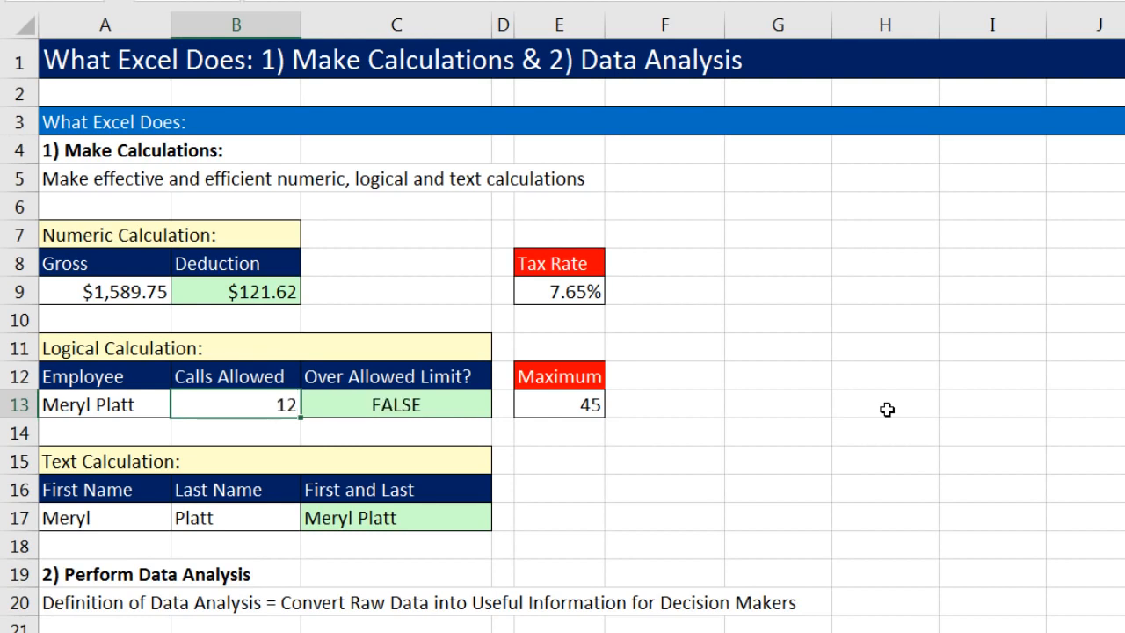
pyautogui.hotkey('ctrl', 'z')
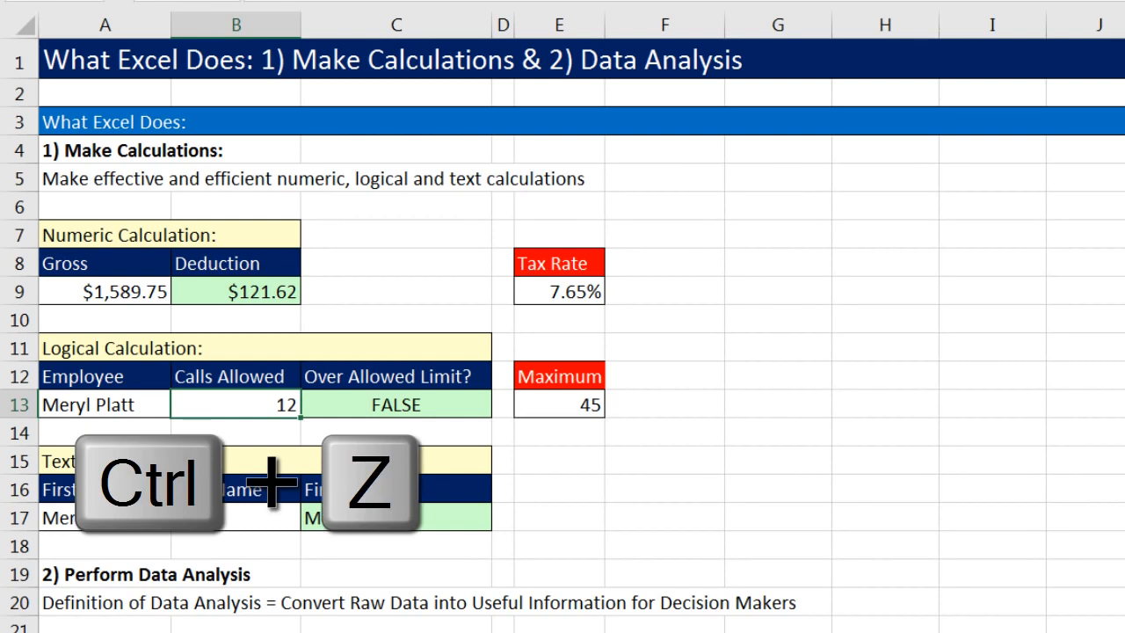
pyautogui.hotkey('ctrl', 'z')
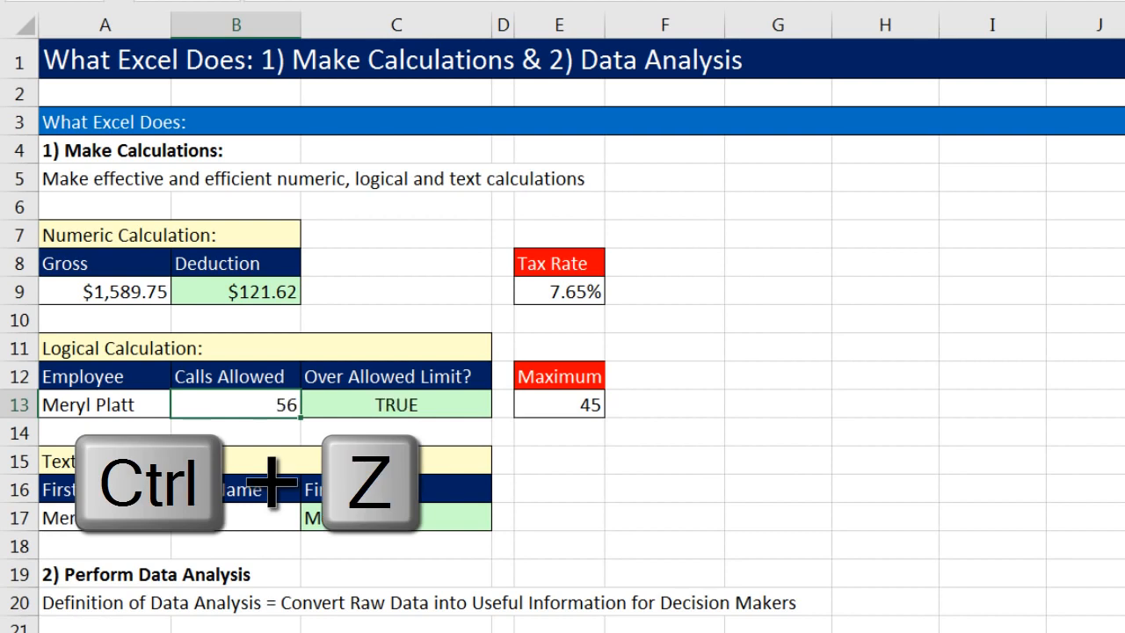
# Inspect the First and Last joining formula in C17 of the Text Calculation.
pyautogui.click(383, 520)
pyautogui.press('F2')
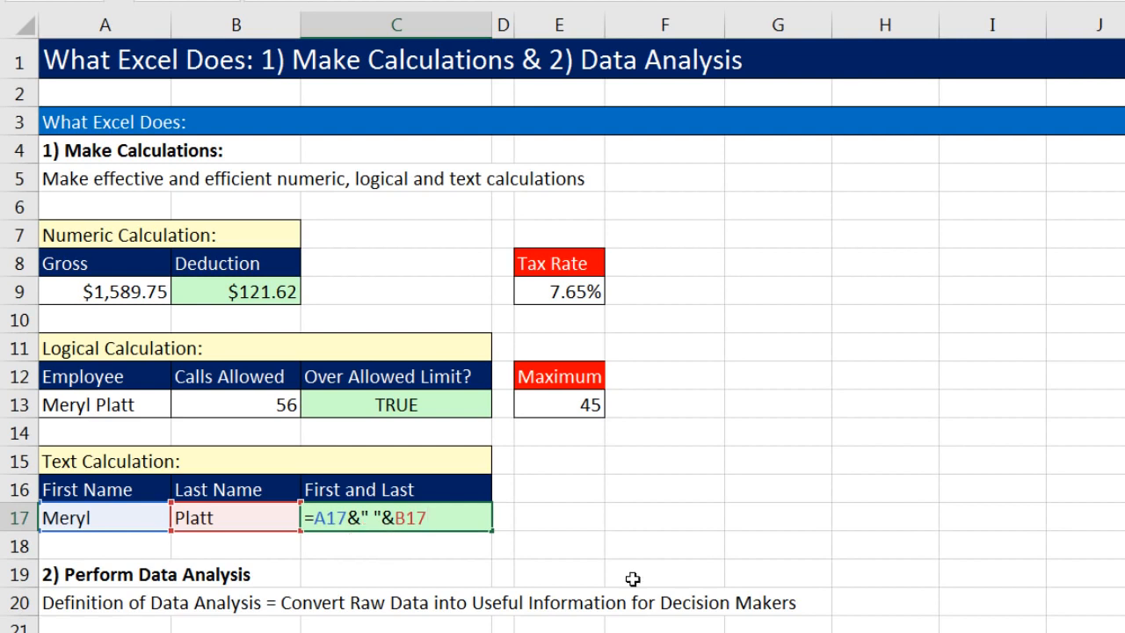
pyautogui.hotkey('ctrl', 'Return')
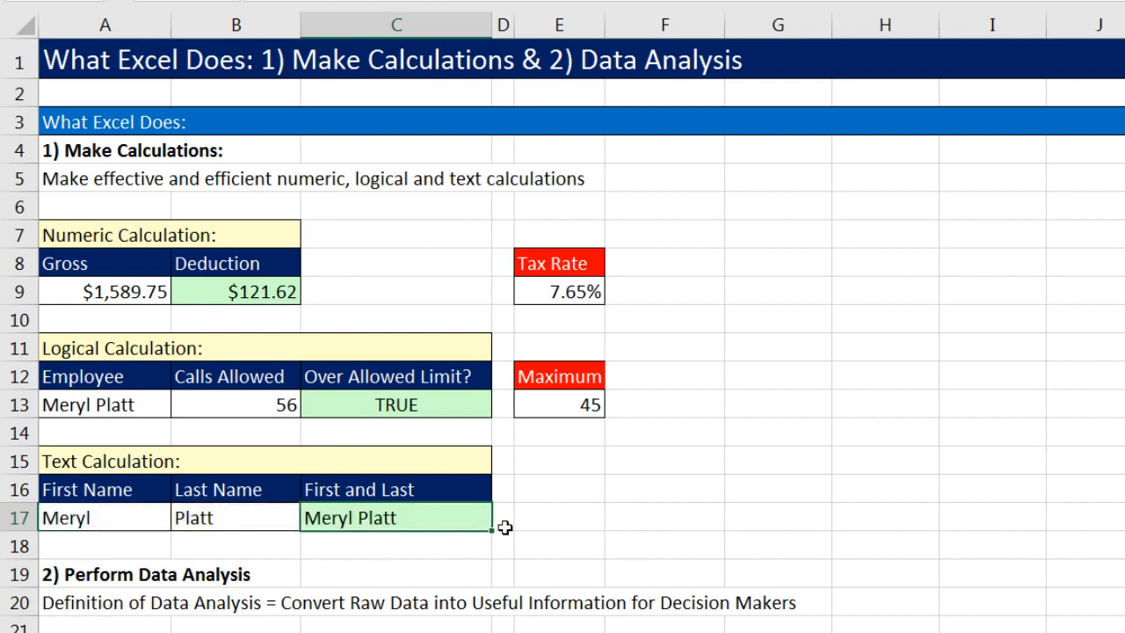
# Examine the raw sales data and its Sales Rep, Autos and Sales field names under Perform Data Analysis.
pyautogui.scroll(-4, 506, 527)
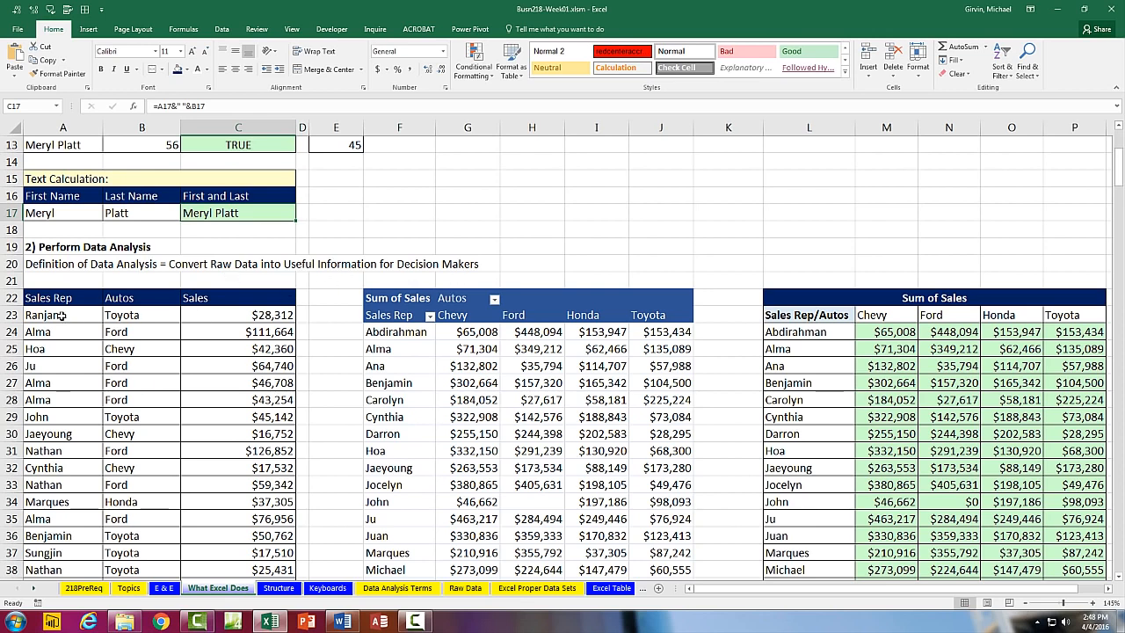
pyautogui.moveTo(42, 299); pyautogui.dragTo(264, 486)
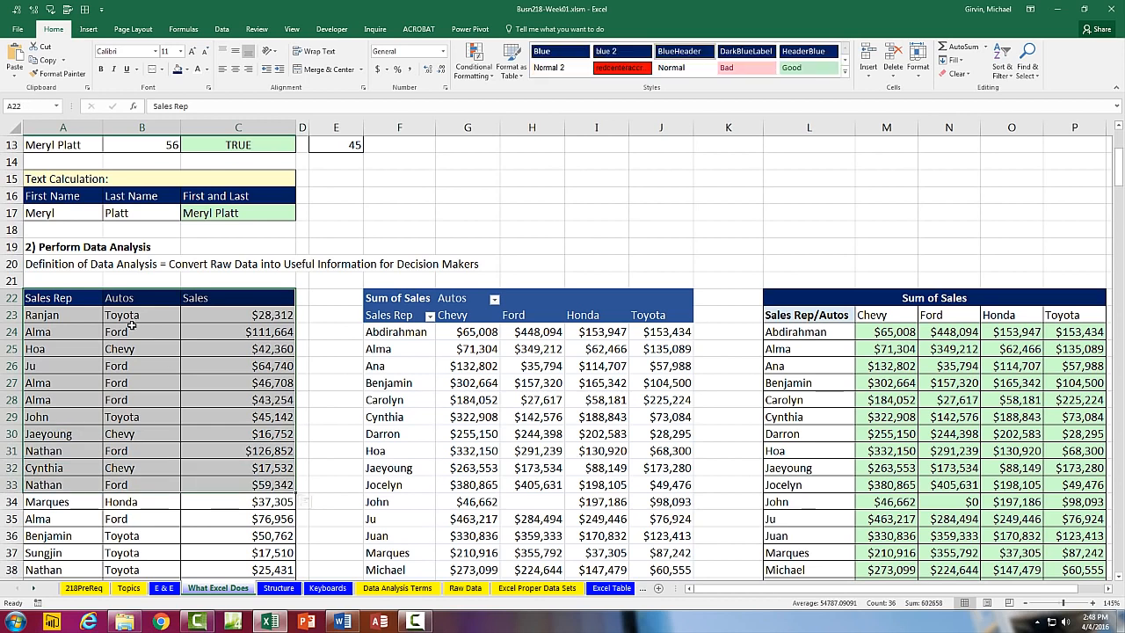
pyautogui.moveTo(79, 297); pyautogui.dragTo(202, 301)
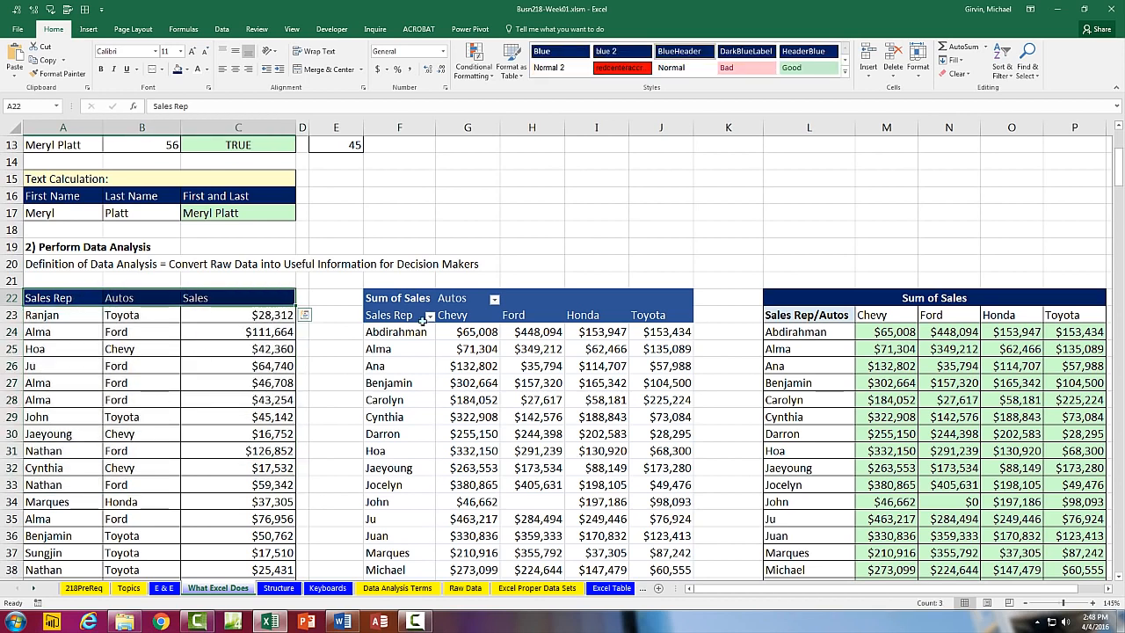
# Compare the Sum of Sales PivotTable with the SUMIFS formula report built from the same sales data.
pyautogui.click(471, 332)
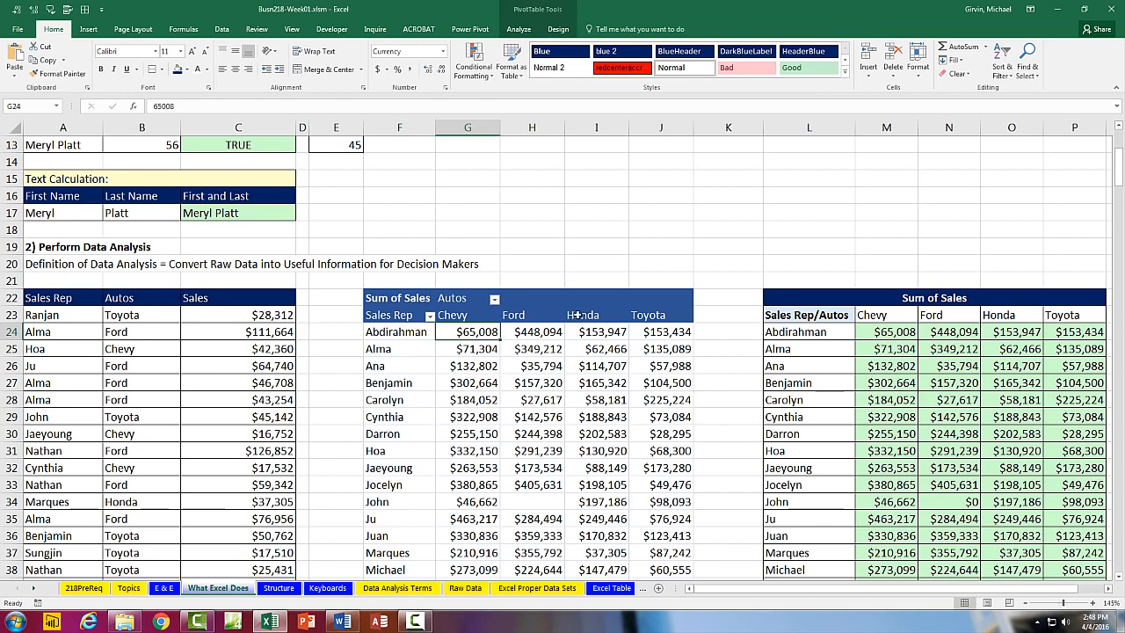
pyautogui.click(905, 332)
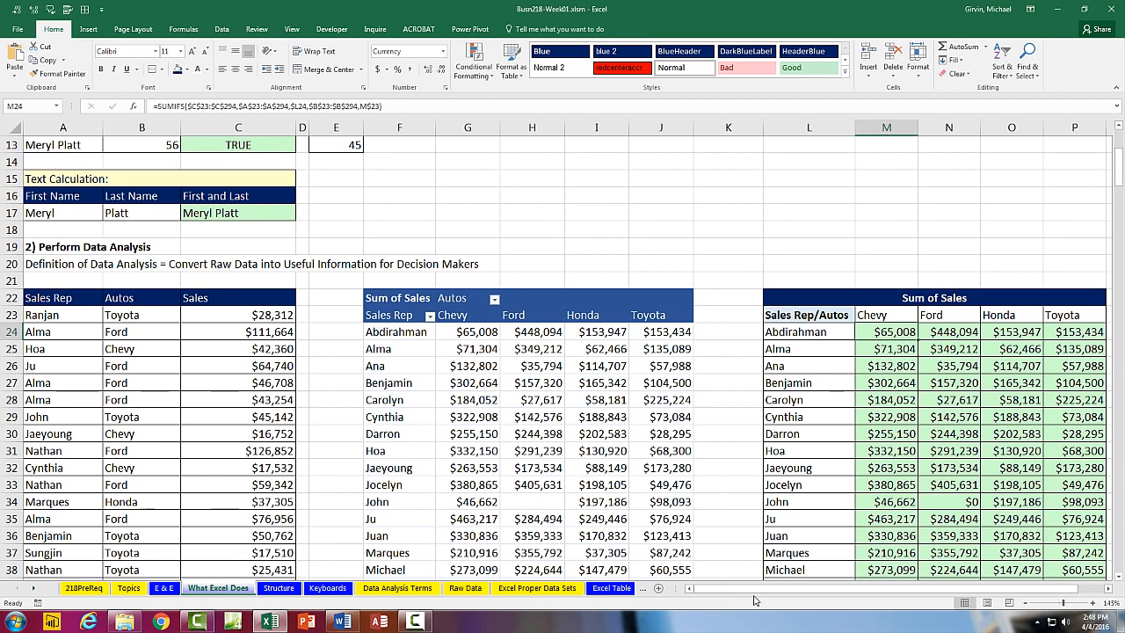
pyautogui.click(545, 435)
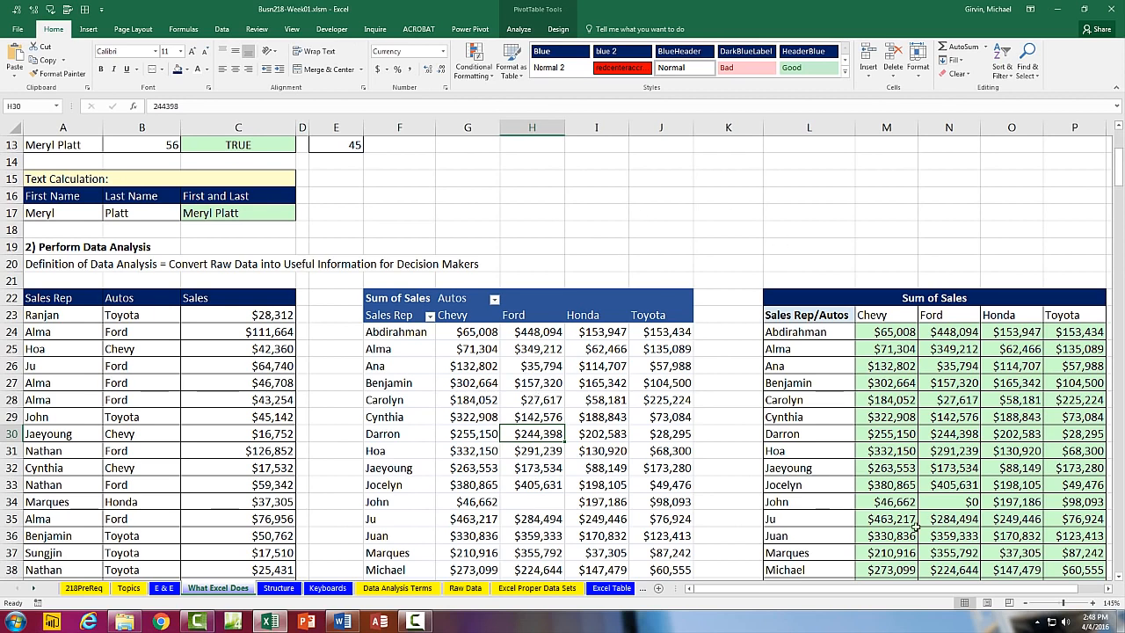
pyautogui.scroll(4, 355, 433)
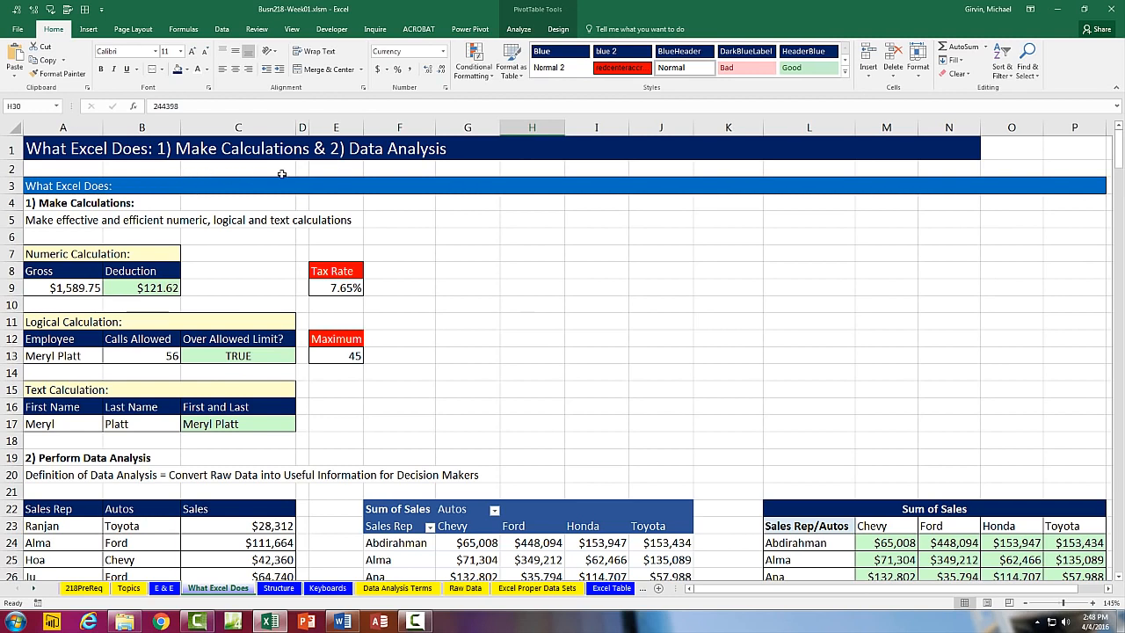
# Switch to the Structure sheet and select column B, row 8 and their intersecting cell B8 in turn.
pyautogui.click(279, 588)
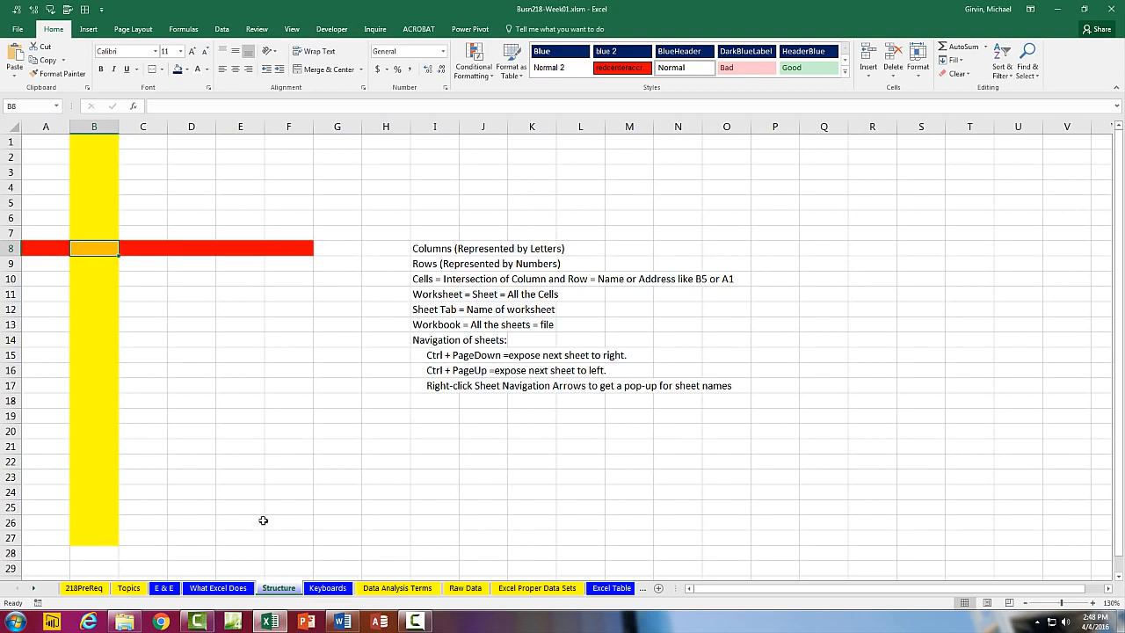
pyautogui.click(94, 127)
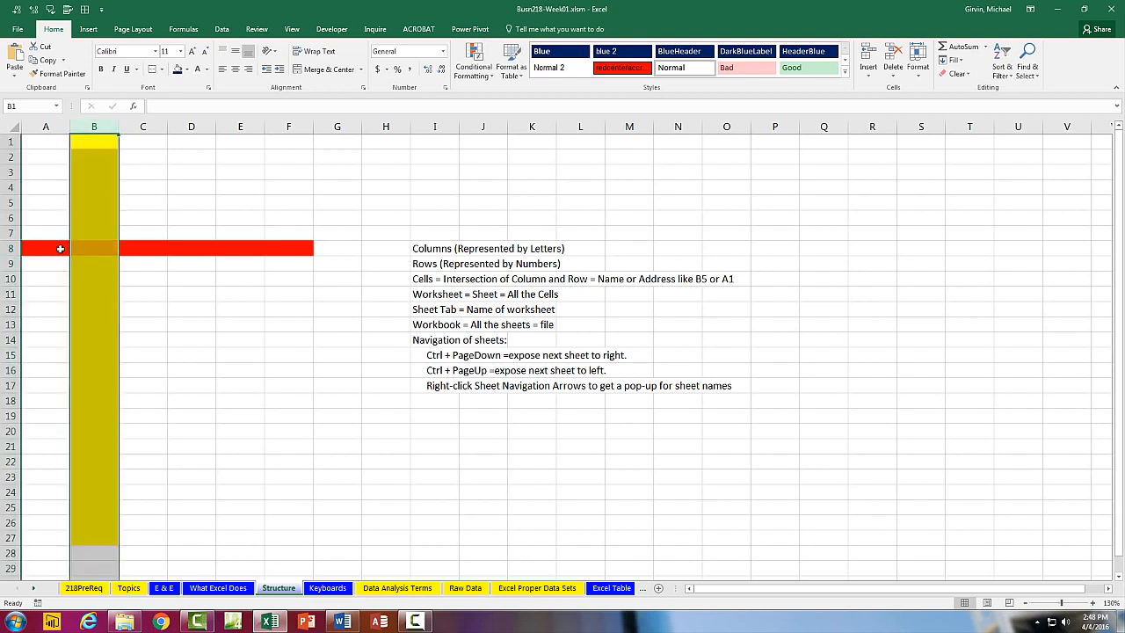
pyautogui.keyDown('ctrl'); pyautogui.click(13, 248); pyautogui.keyUp('ctrl')
pyautogui.click(94, 127)
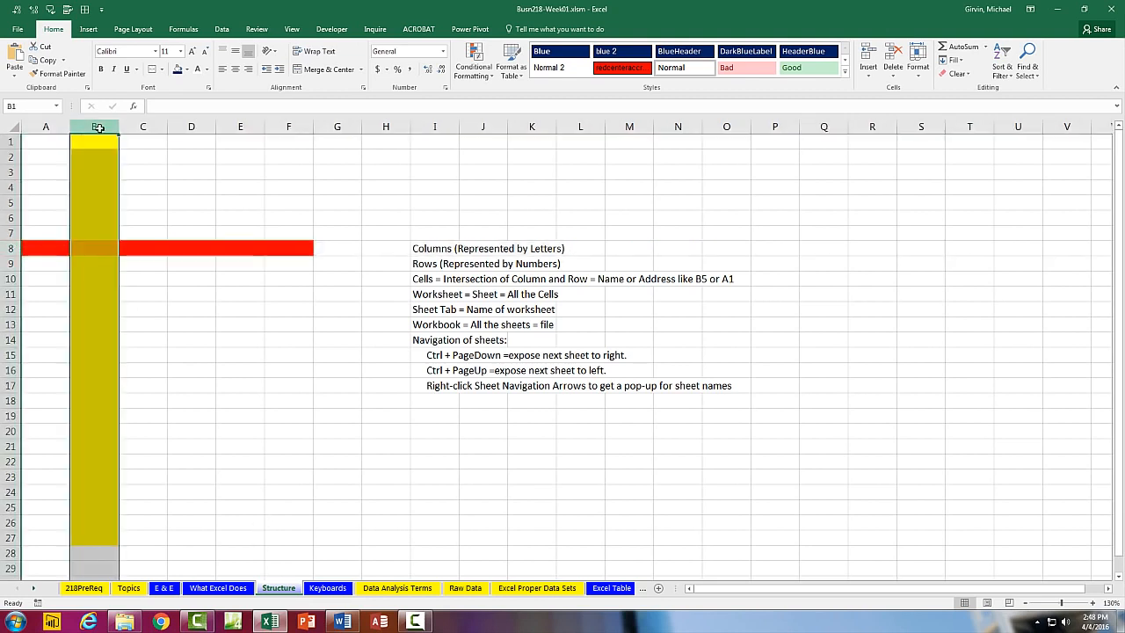
pyautogui.click(7, 247)
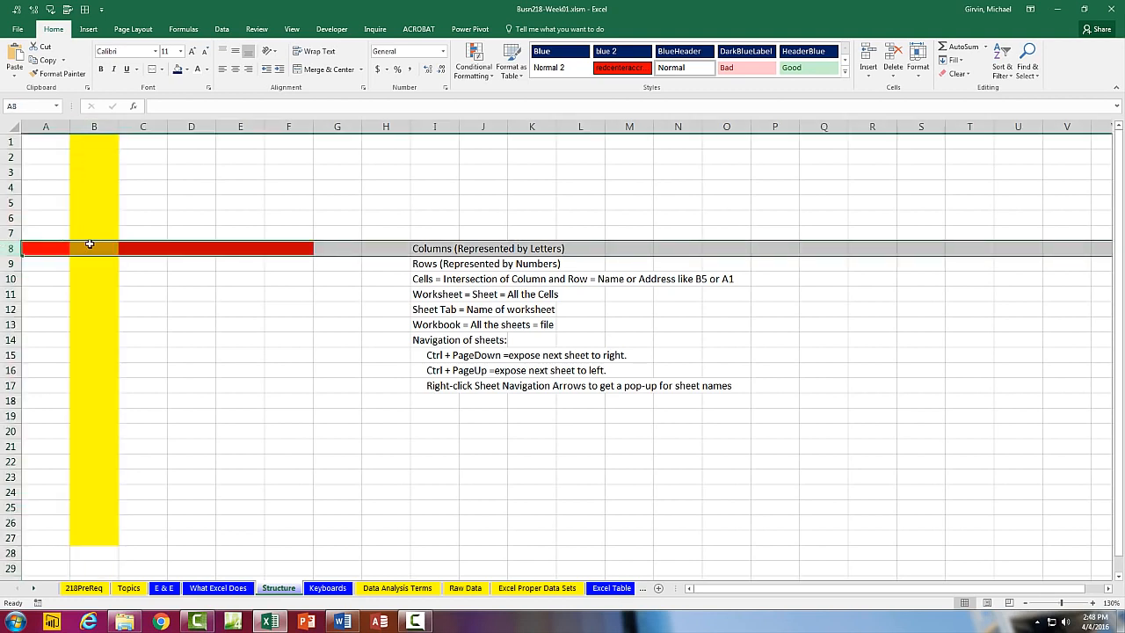
pyautogui.click(89, 243)
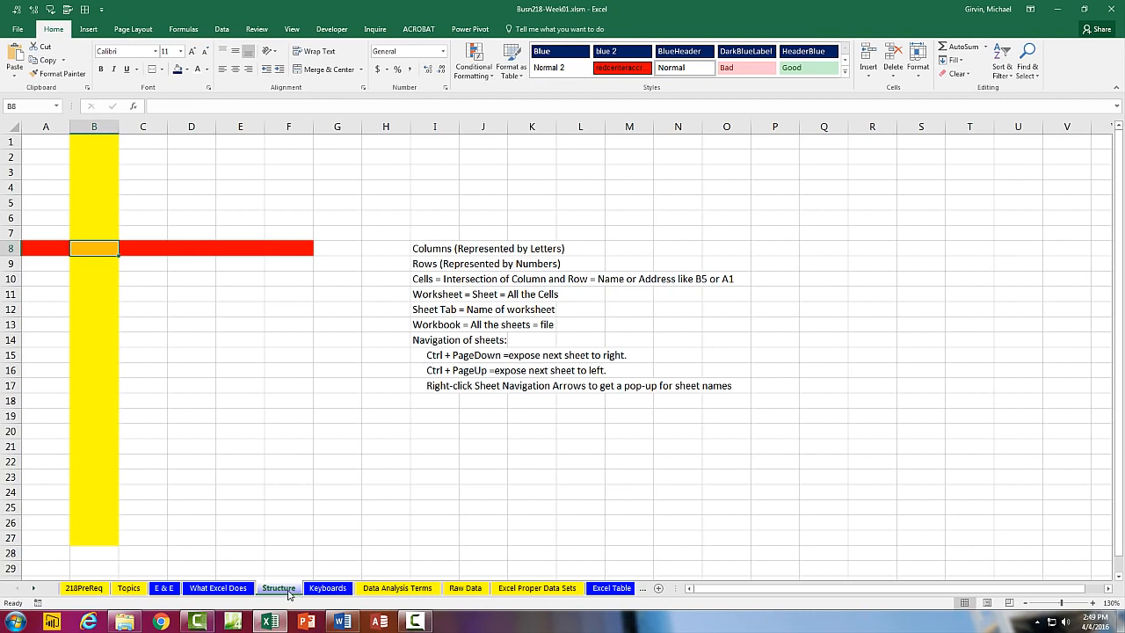
# Page forward through the worksheets from Structure to Excel Proper Data Sets.
pyautogui.hotkey('ctrl', 'pagedown')
pyautogui.hotkey('ctrl', 'pageup')
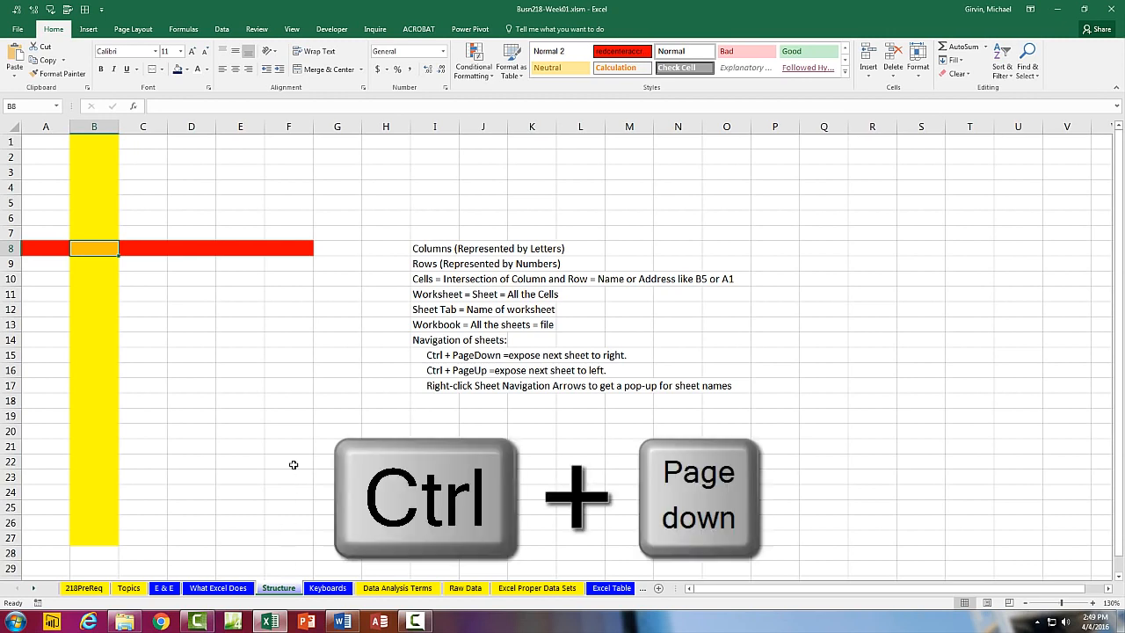
pyautogui.hotkey('ctrl', 'pagedown')
pyautogui.hotkey('ctrl', 'pagedown')
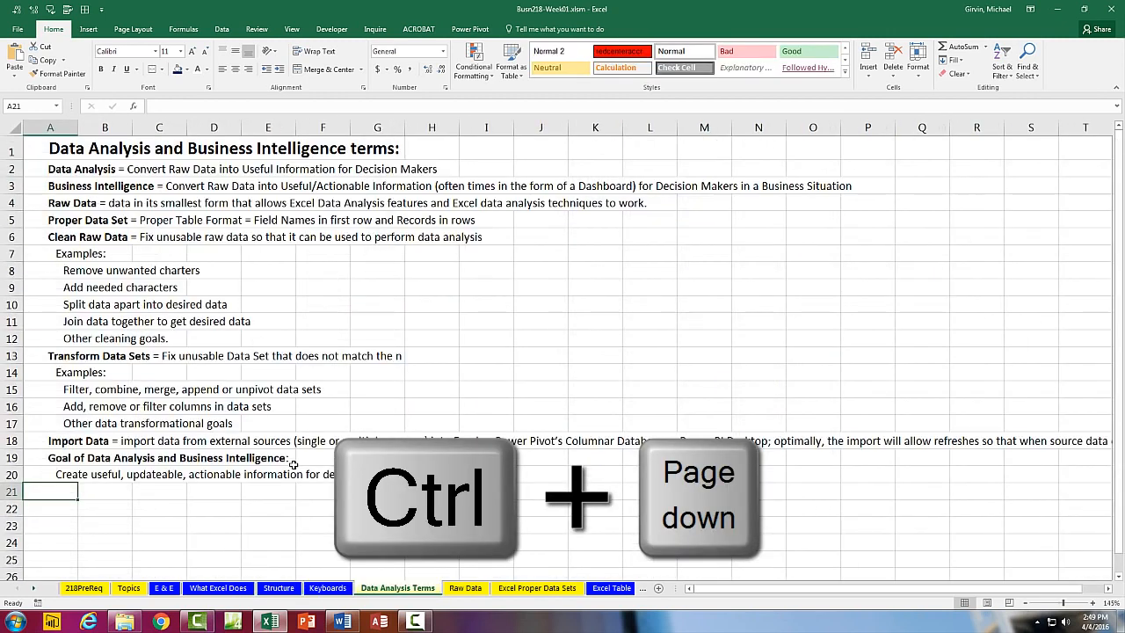
pyautogui.hotkey('ctrl', 'pagedown')
pyautogui.hotkey('ctrl', 'pagedown')
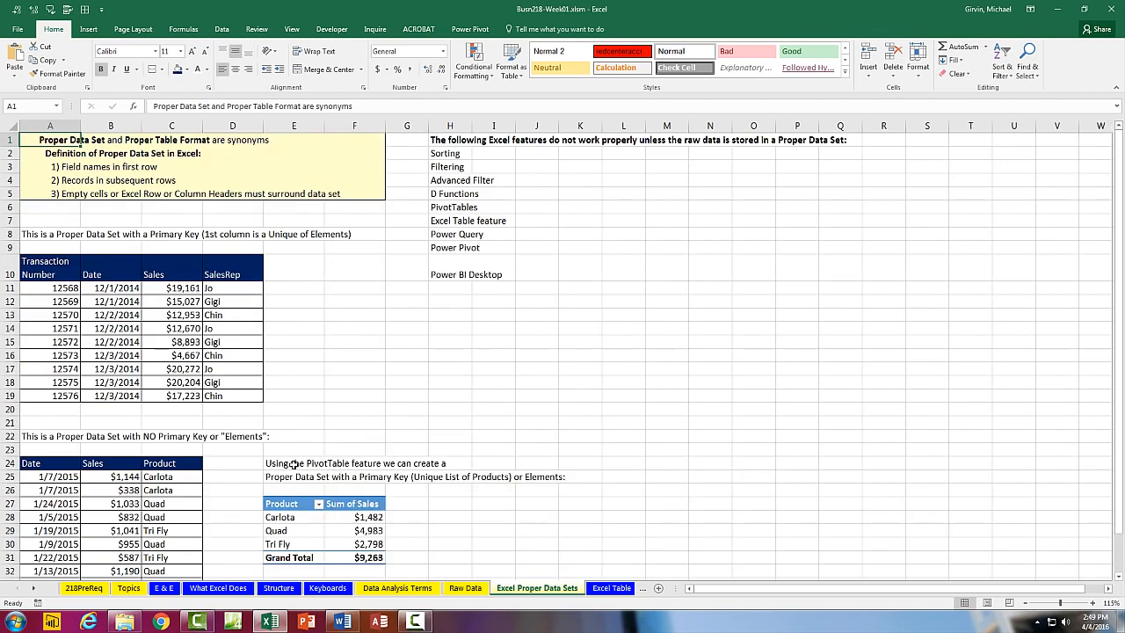
# Page back through the worksheets from Excel Proper Data Sets to Topics.
pyautogui.hotkey('ctrl', 'pageup')
pyautogui.hotkey('ctrl', 'pageup')
pyautogui.hotkey('ctrl', 'pageup')
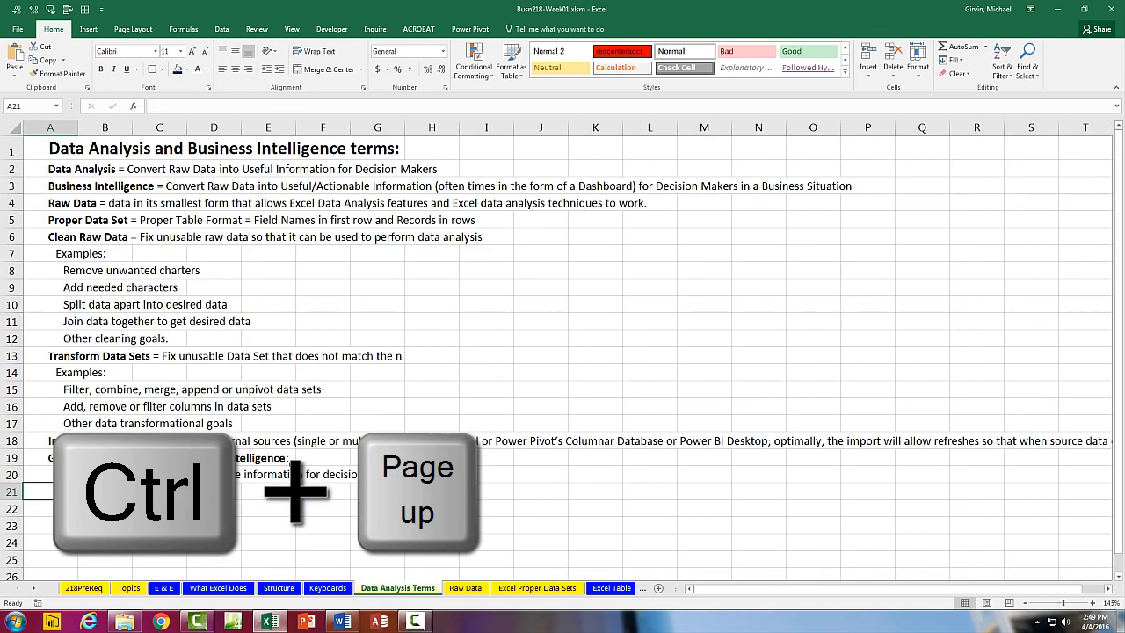
pyautogui.hotkey('ctrl', 'pageup')
pyautogui.hotkey('ctrl', 'pageup')
pyautogui.hotkey('ctrl', 'pageup')
pyautogui.hotkey('ctrl', 'pageup')
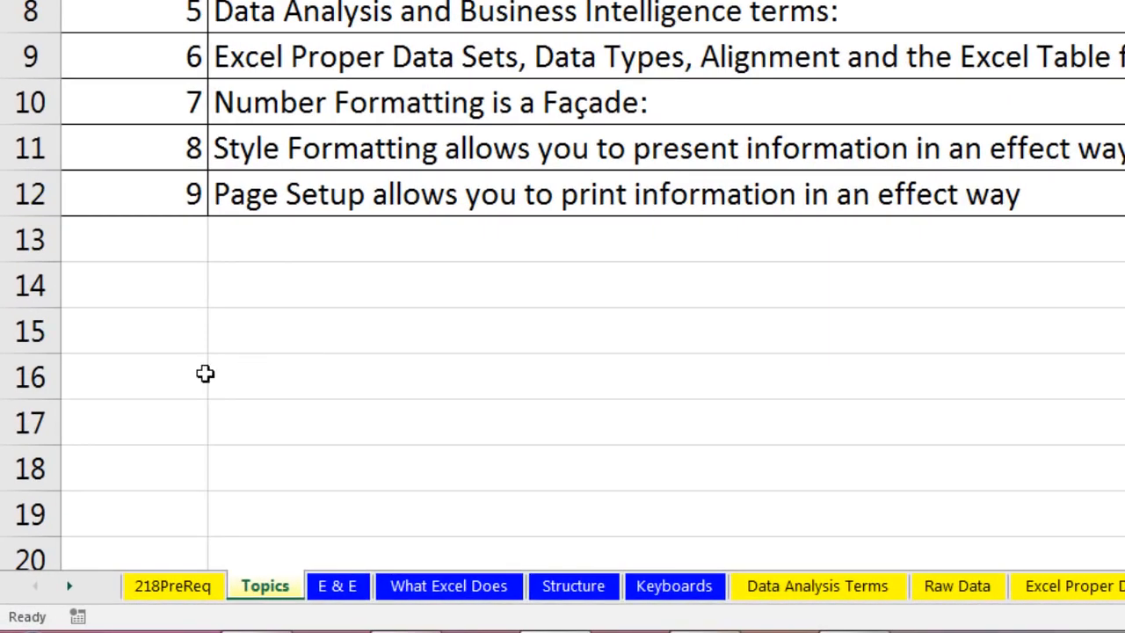
# Bring up the list of all sheet names and activate the CNF-Notes sheet from it.
pyautogui.click(69, 594)
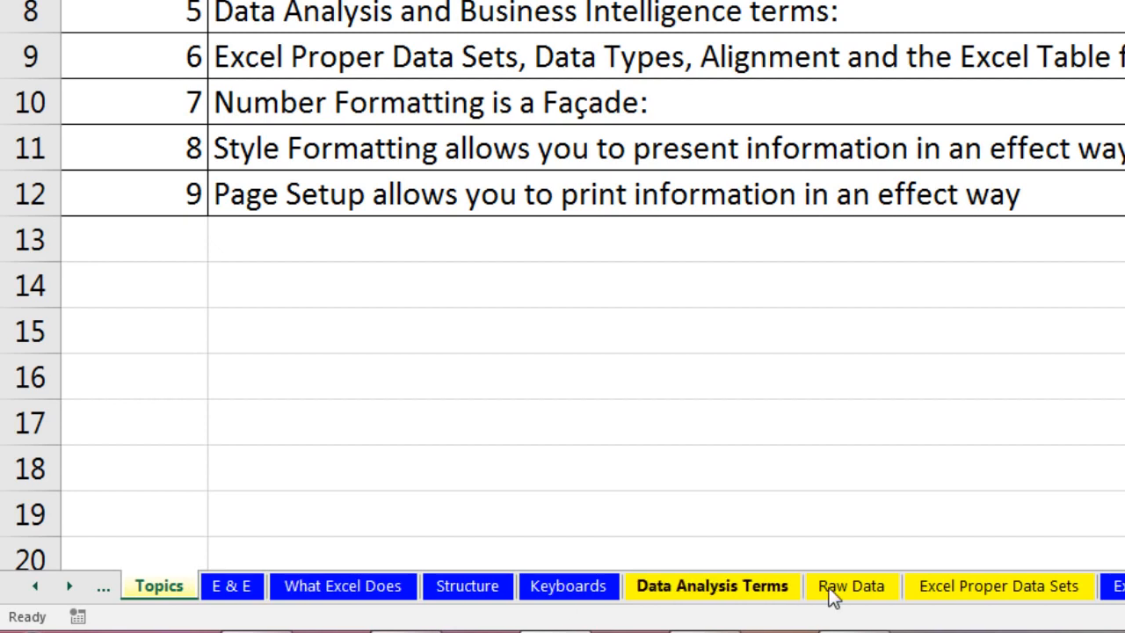
pyautogui.rightClick(57, 591)
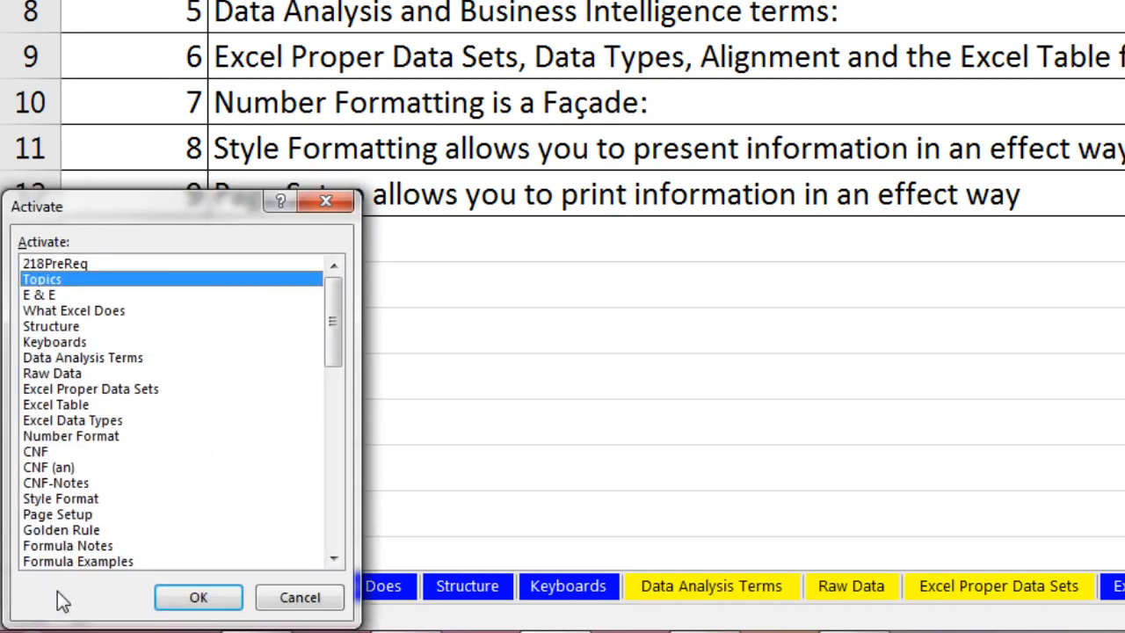
pyautogui.moveTo(145, 215); pyautogui.dragTo(233, 101)
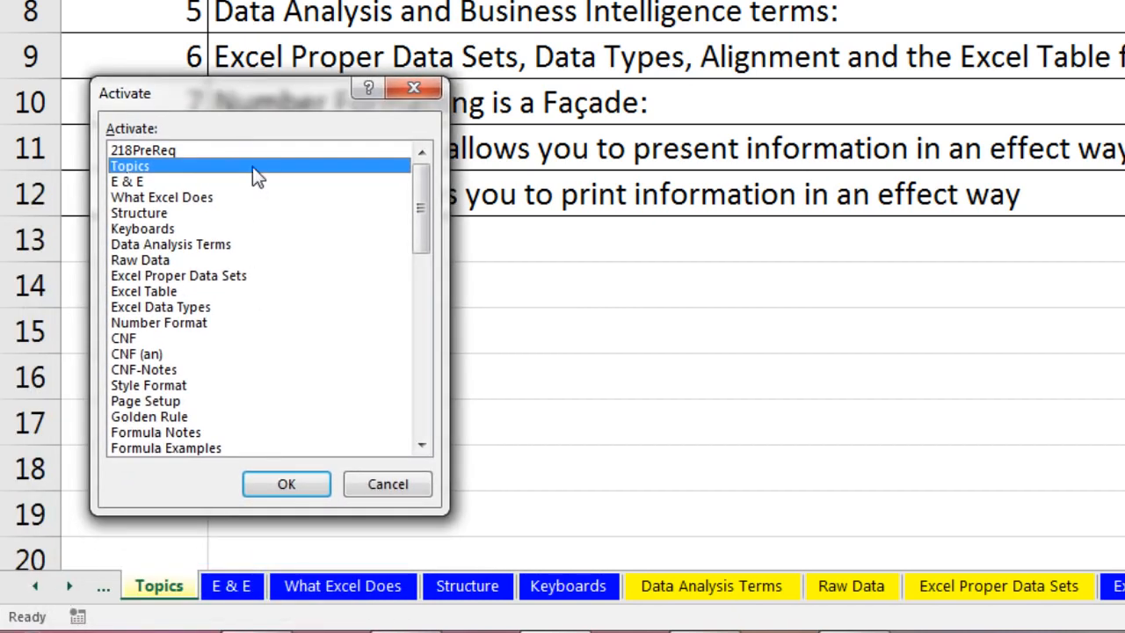
pyautogui.moveTo(418, 245); pyautogui.dragTo(419, 219)
pyautogui.click(136, 384)
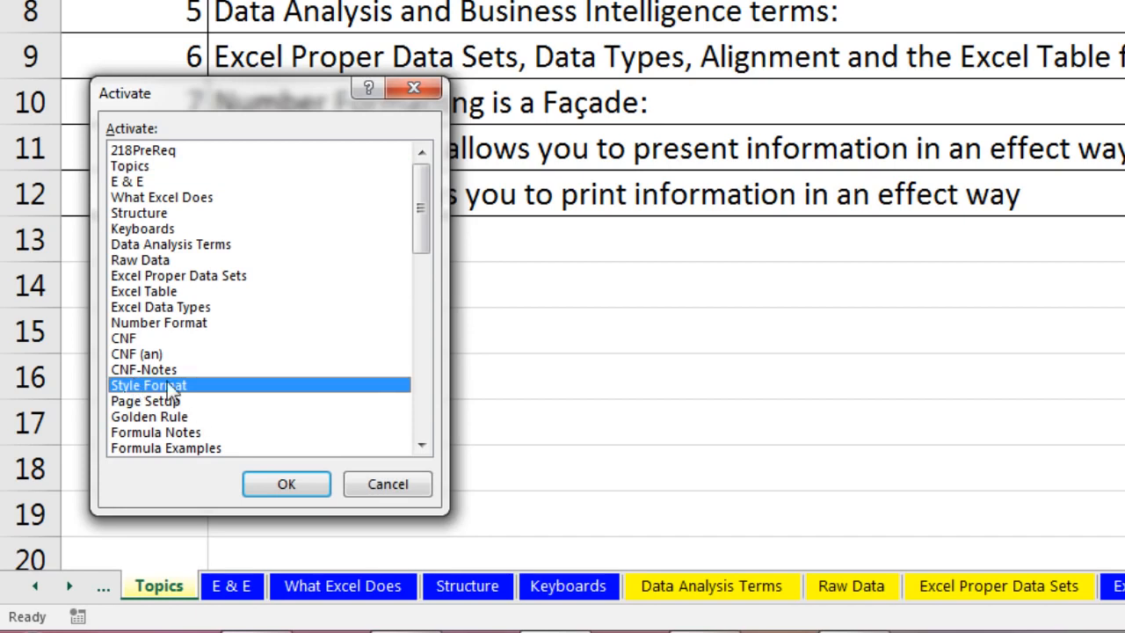
pyautogui.click(155, 369)
pyautogui.click(246, 494)
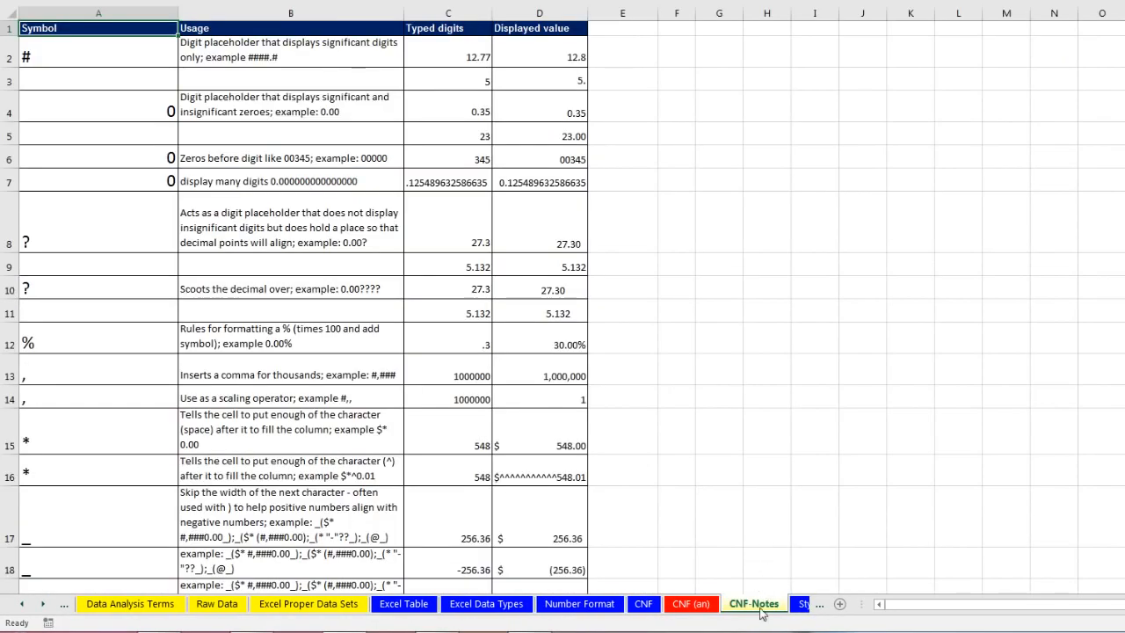
# Activate the Structure sheet from the list of sheet names and bring the first sheet tabs back into view.
pyautogui.rightClick(25, 611)
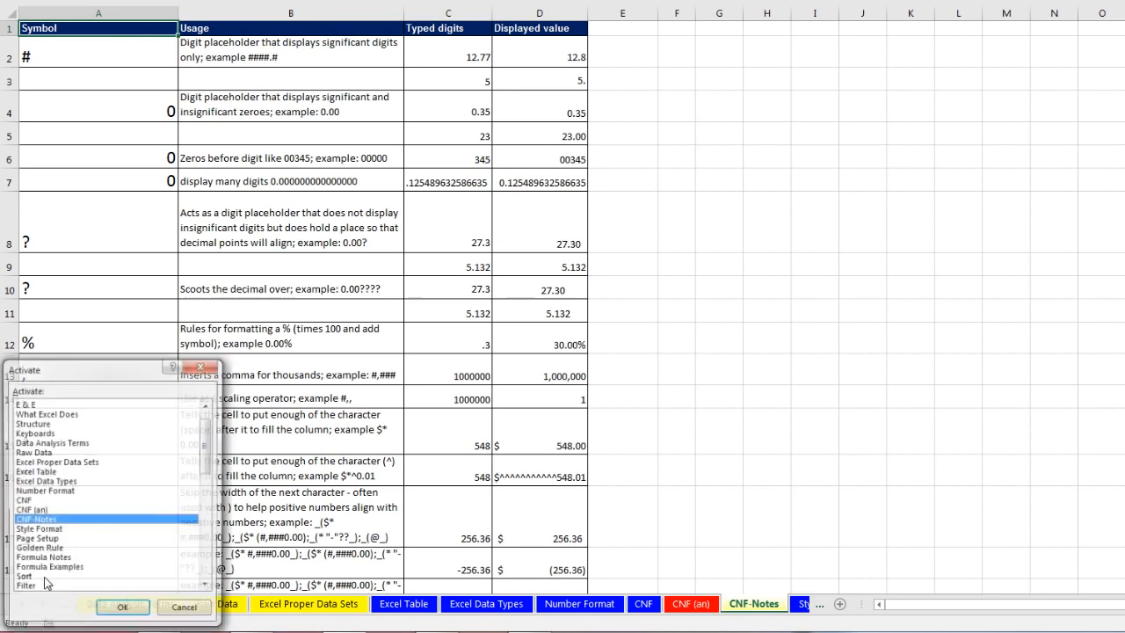
pyautogui.click(34, 423)
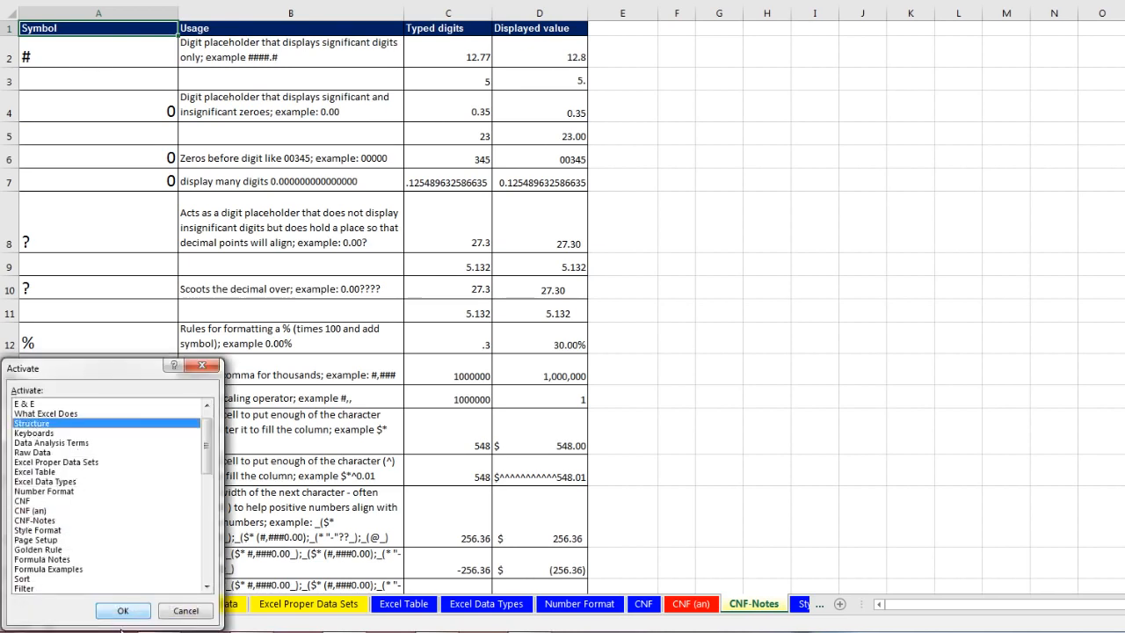
pyautogui.click(123, 610)
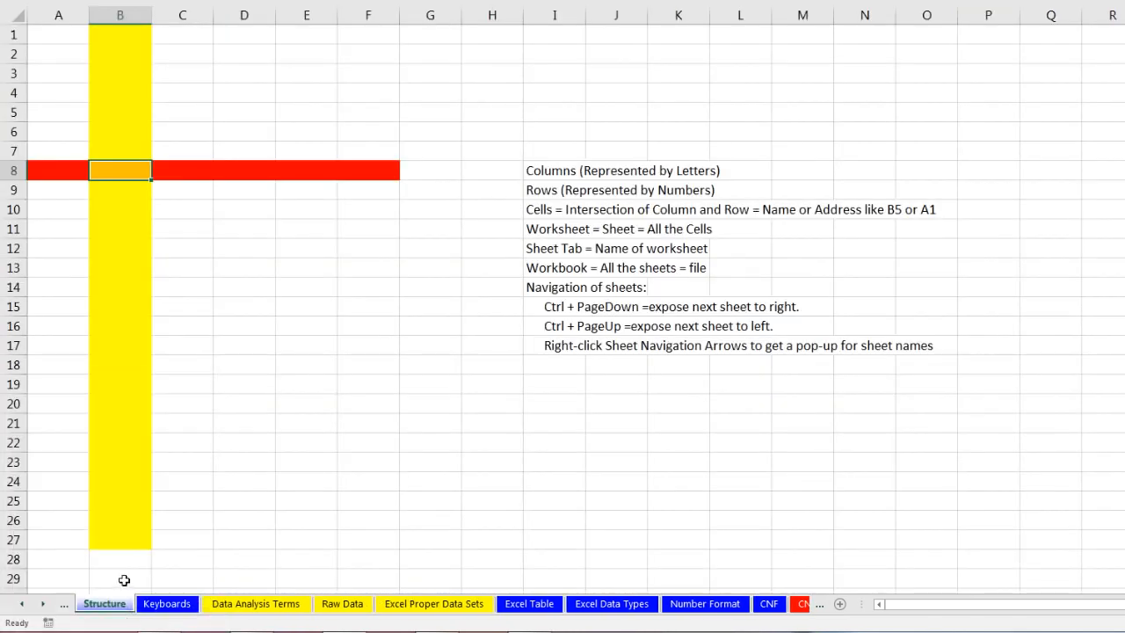
pyautogui.click(21, 604)
pyautogui.click(21, 603)
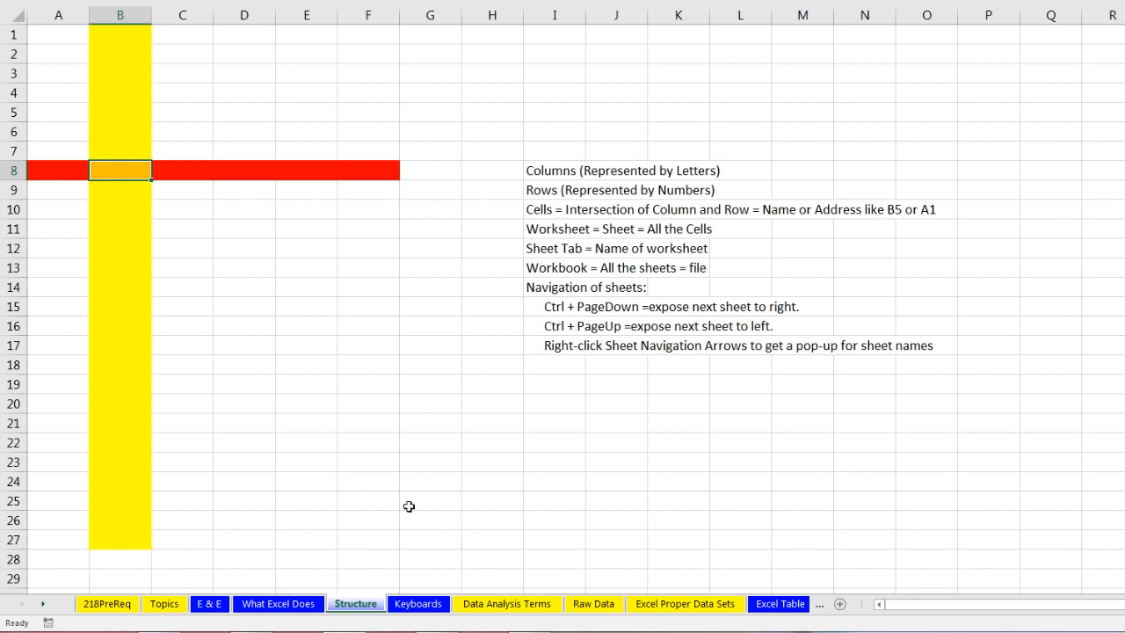
# Switch to the Keyboards sheet and total the whole Sales column from B2 down with SUM in D2.
pyautogui.click(422, 608)
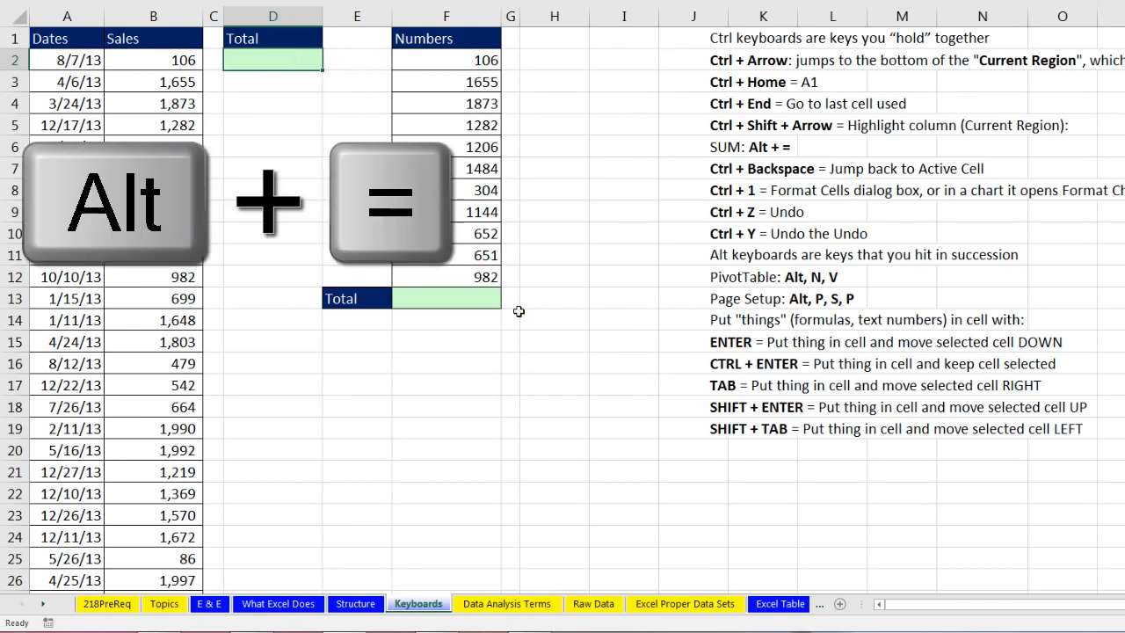
pyautogui.hotkey('alt', '=')
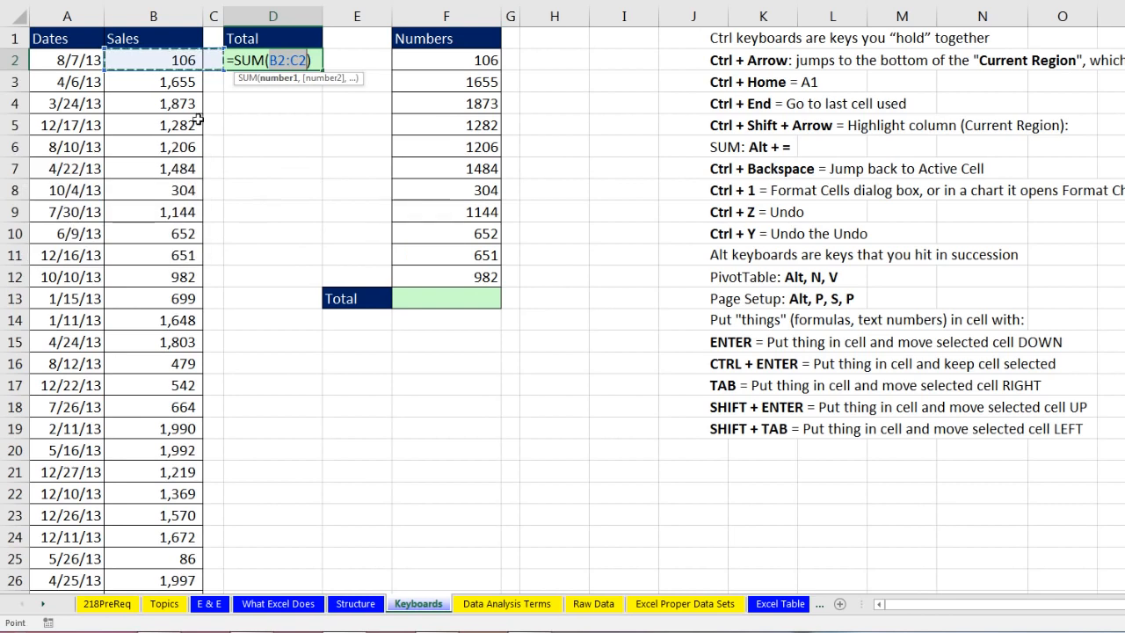
pyautogui.click(183, 60)
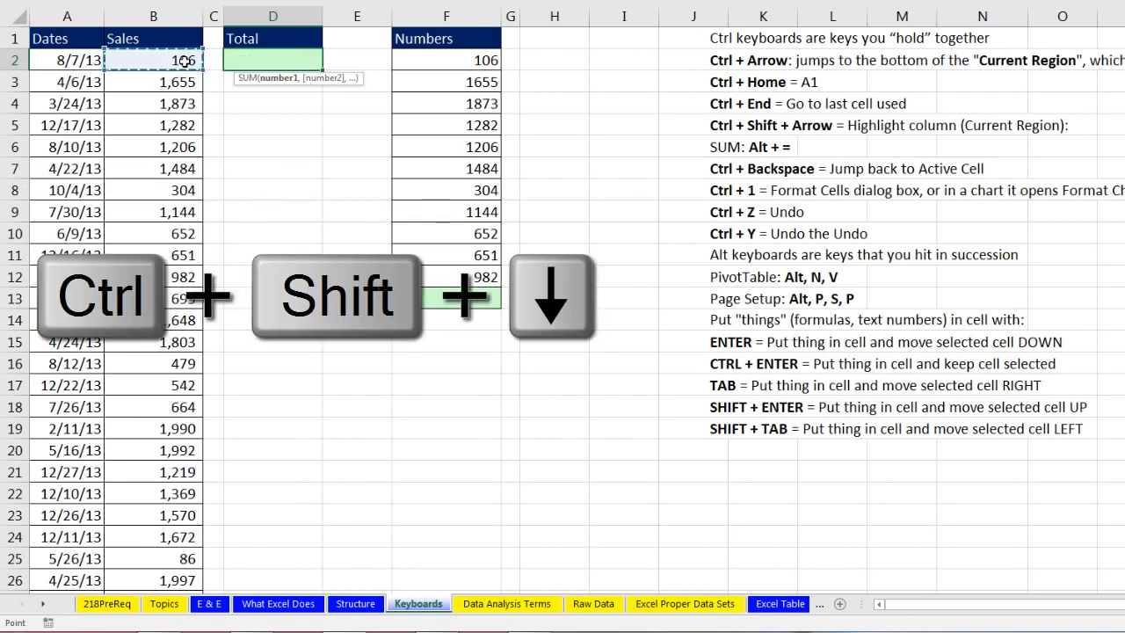
pyautogui.hotkey('ctrl', 'shift', 'Down')
pyautogui.hotkey('ctrl', 'BackSpace')
pyautogui.press('Return')
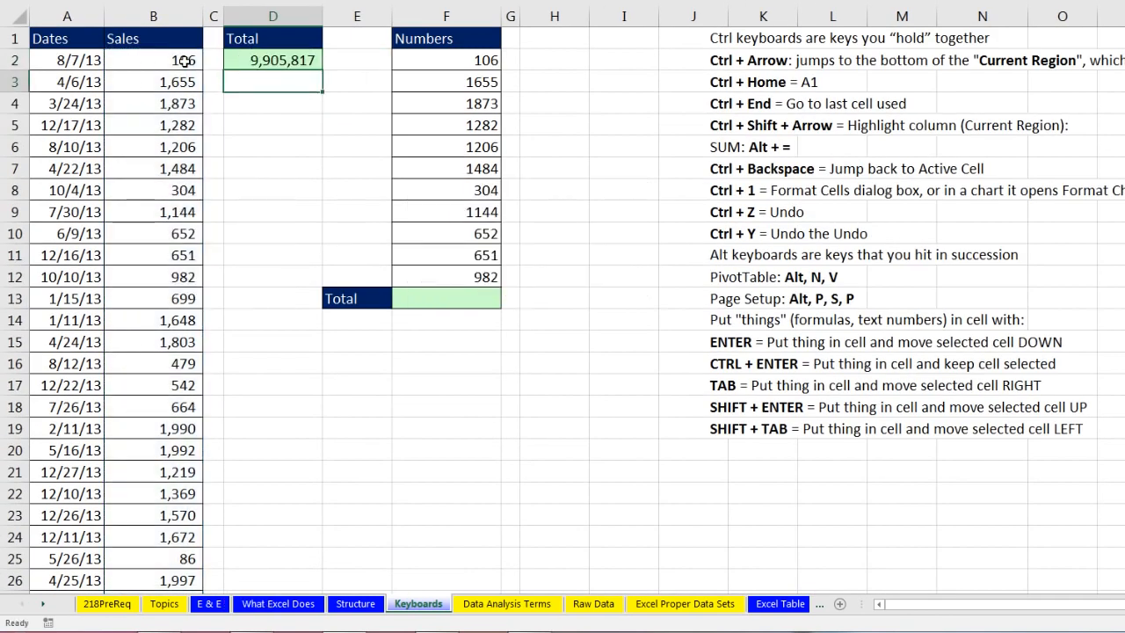
# Format the Numbers column F2:F12 as Currency with the $ symbol and 2 decimal places.
pyautogui.click(452, 66)
pyautogui.hotkey('ctrl', 'shift', 'Down')
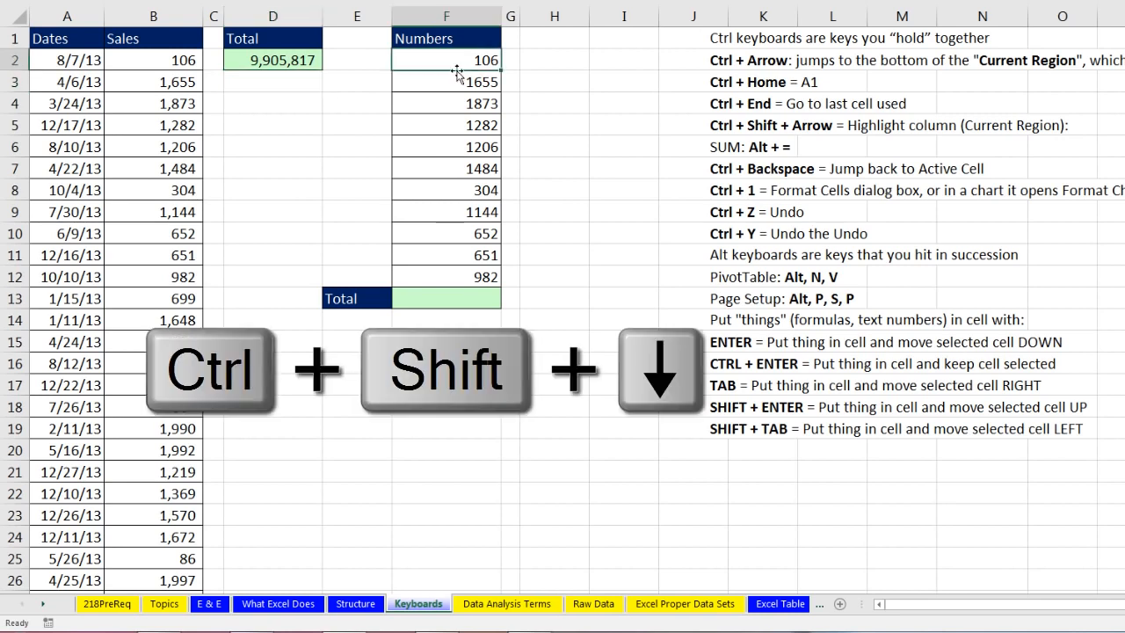
pyautogui.hotkey('ctrl', '1')
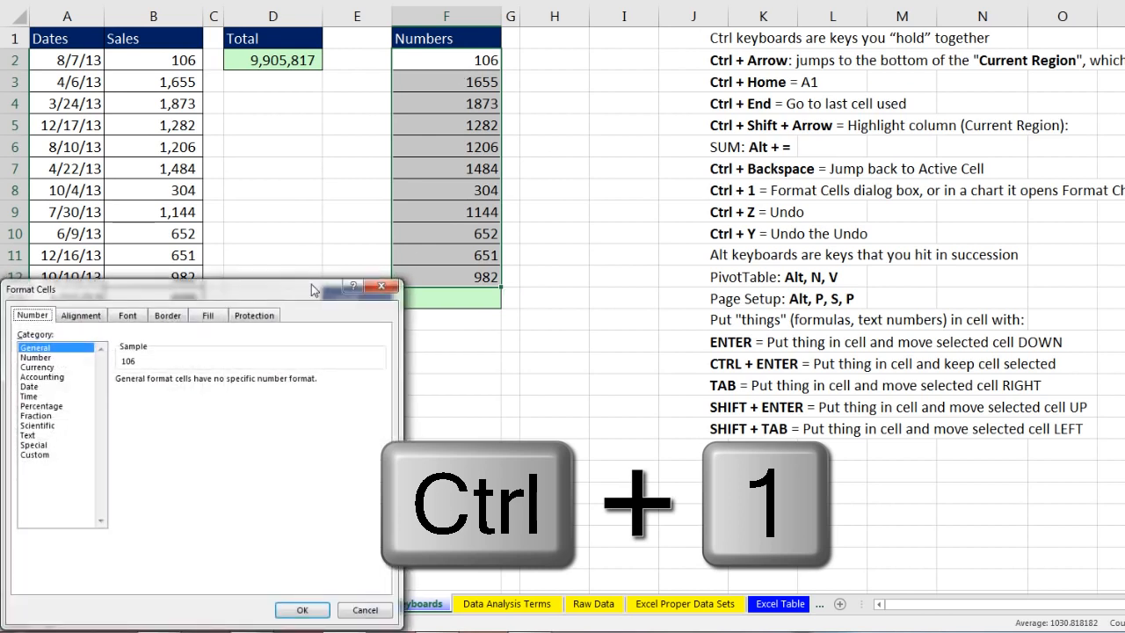
pyautogui.moveTo(311, 284); pyautogui.dragTo(718, 68)
pyautogui.click(450, 152)
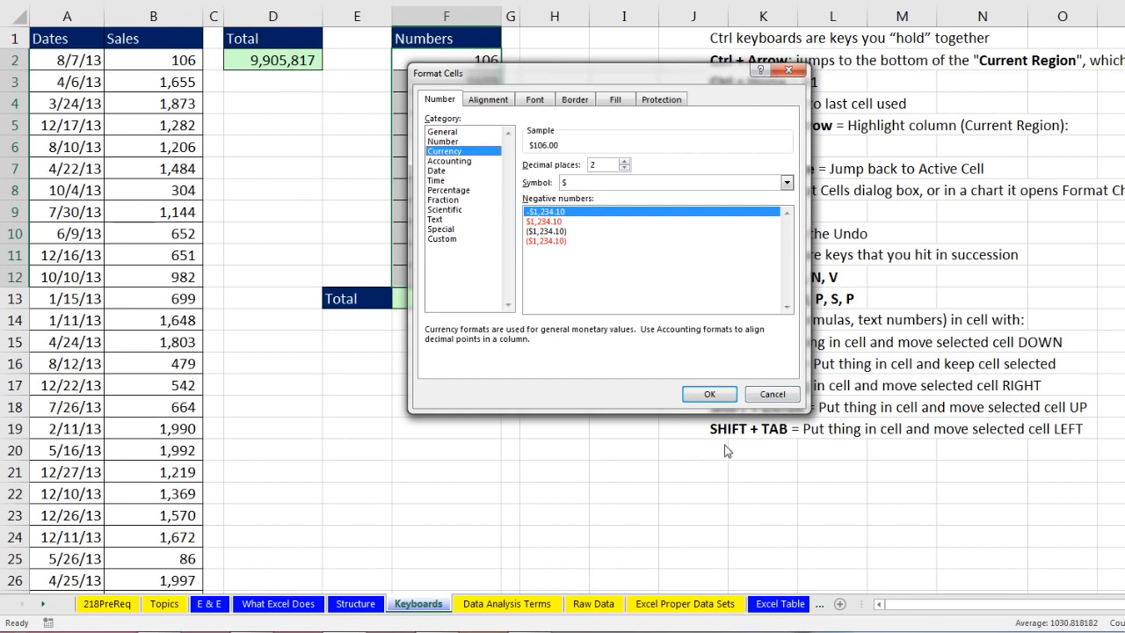
pyautogui.press('Return')
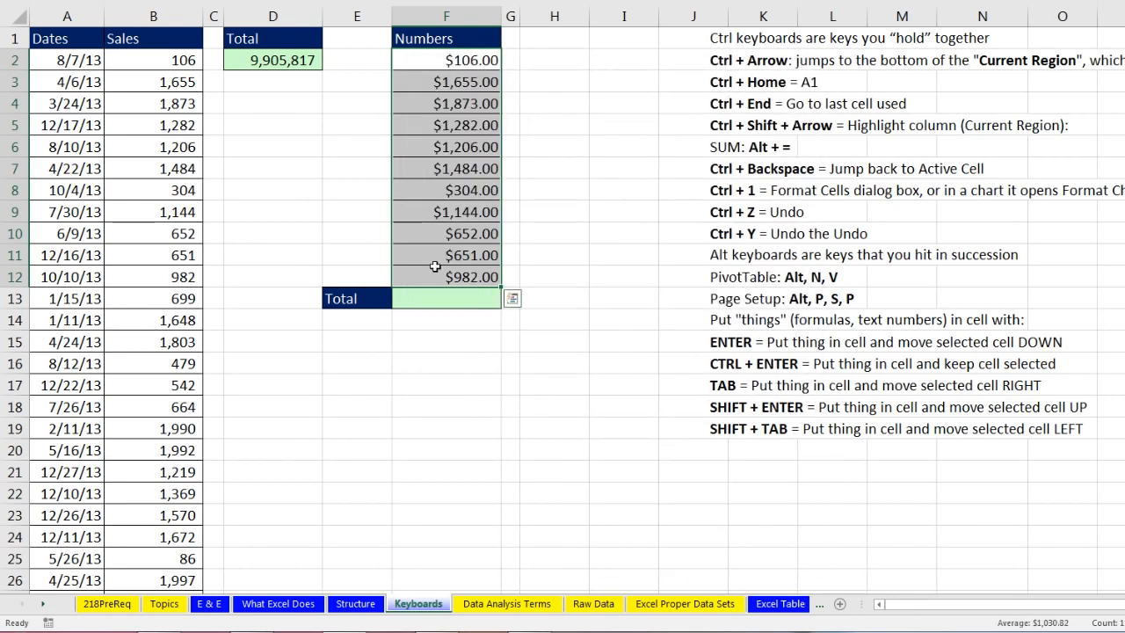
# Total the Numbers column F2:F12 with SUM in F13 and select cell J11 in the notes.
pyautogui.click(460, 301)
pyautogui.hotkey('alt', '=')
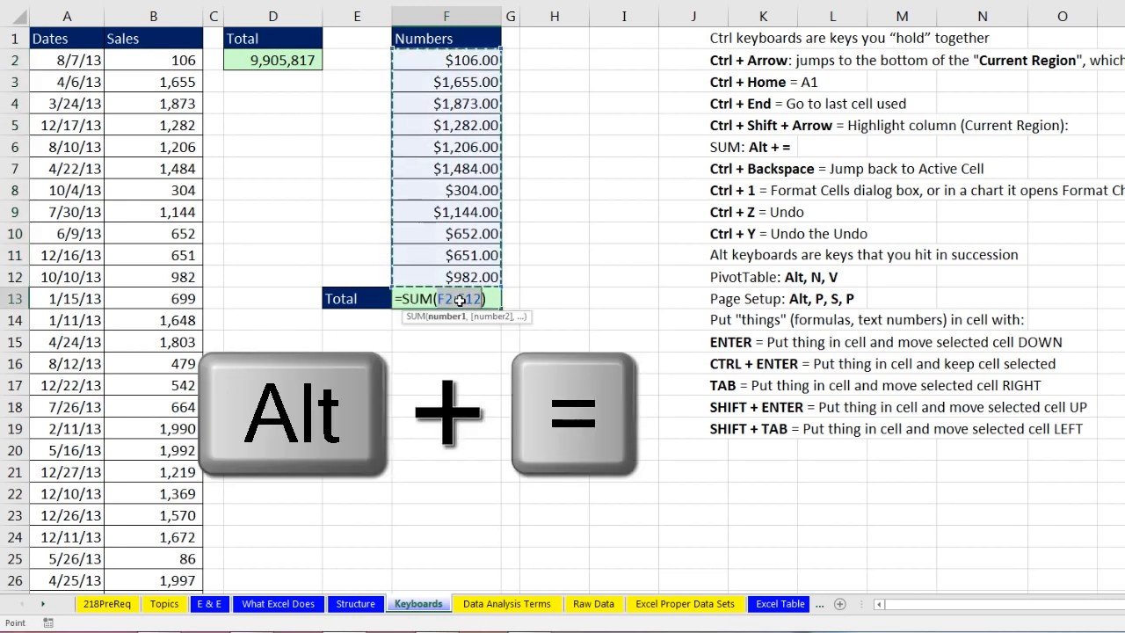
pyautogui.press('Return')
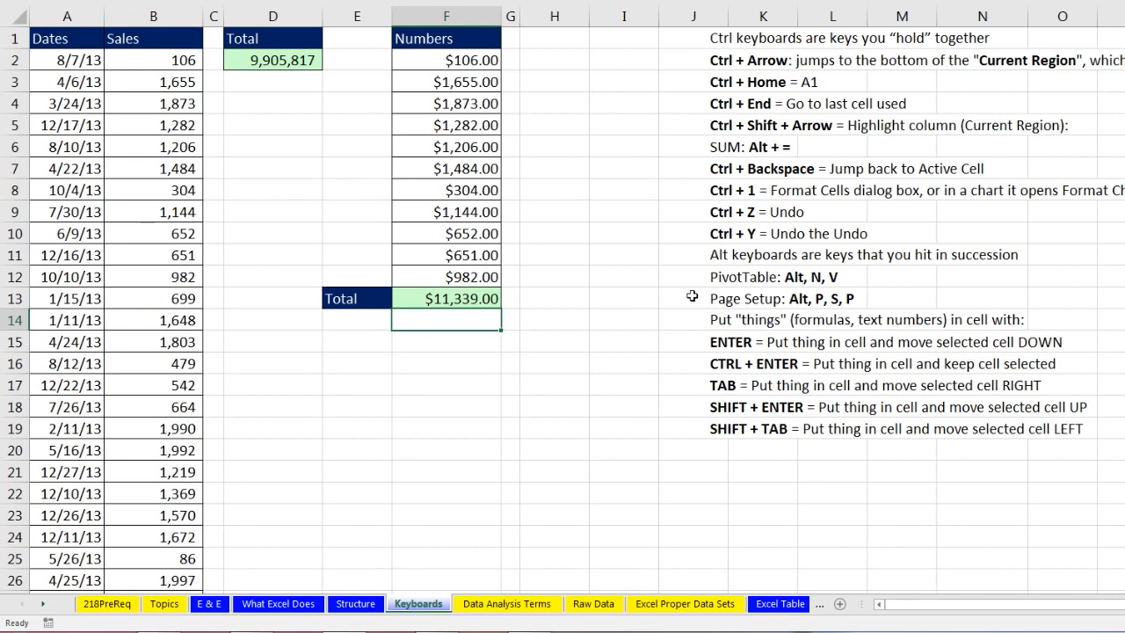
pyautogui.click(689, 258)
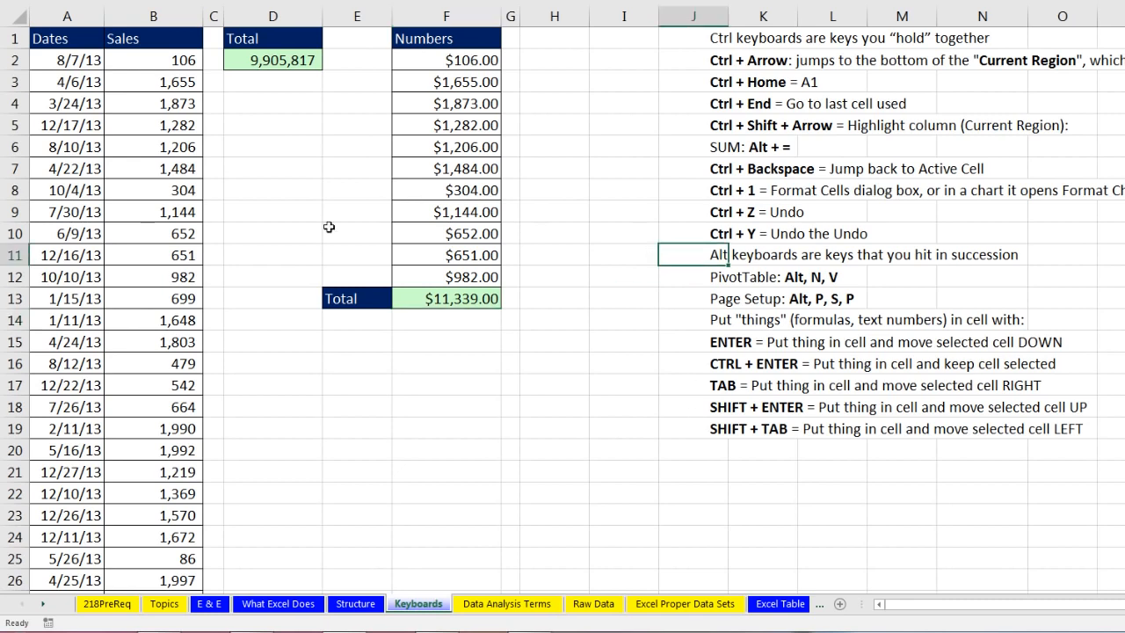
pyautogui.moveTo(973, 606); pyautogui.dragTo(973, 611)
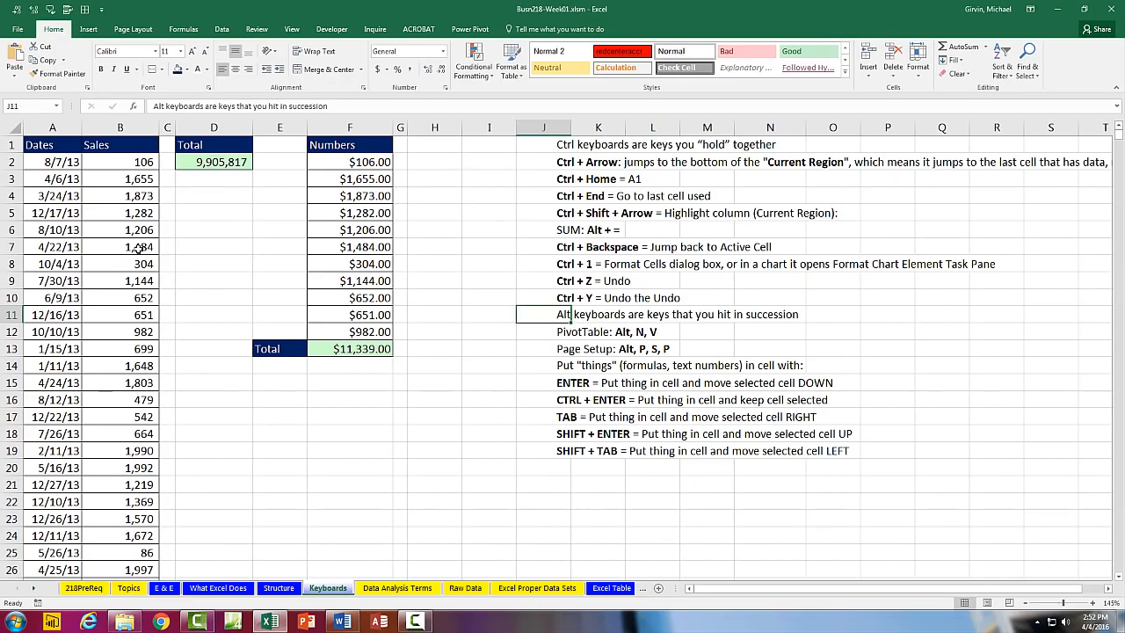
# View the Create PivotTable dialog for the Dates and Sales data set without creating a PivotTable.
pyautogui.click(139, 249)
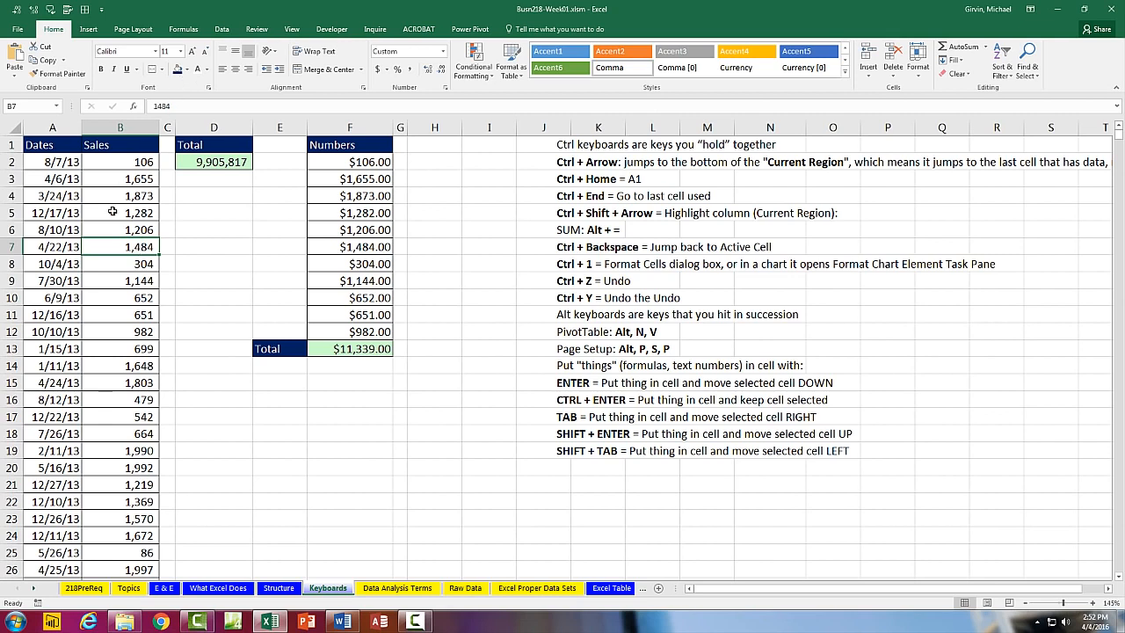
pyautogui.click(90, 30)
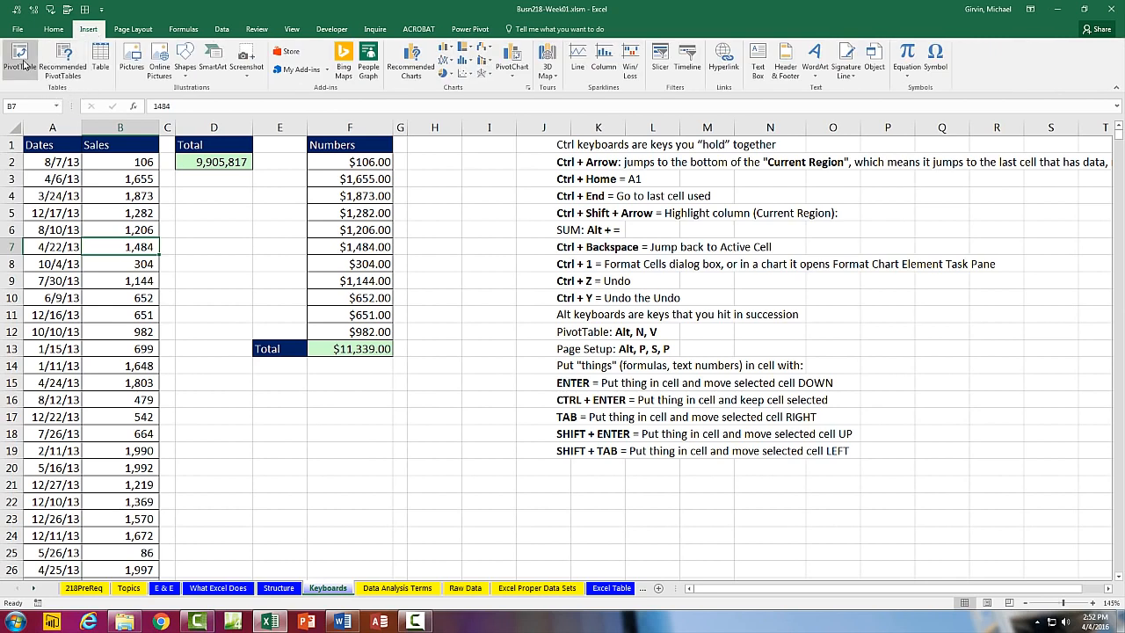
pyautogui.click(23, 63)
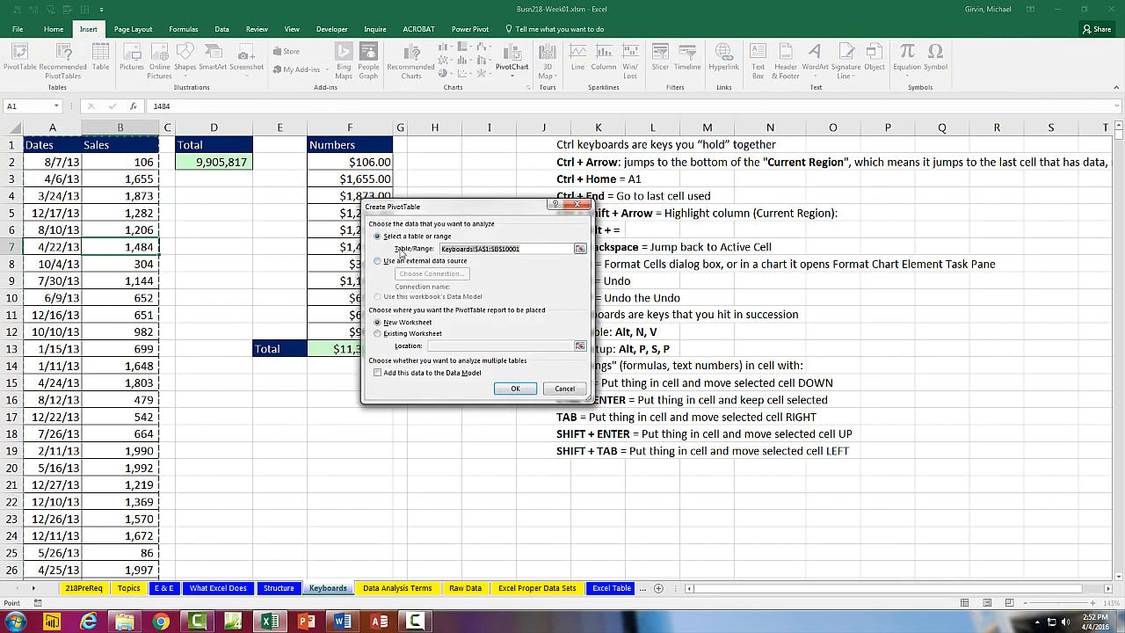
pyautogui.moveTo(440, 209); pyautogui.dragTo(273, 187)
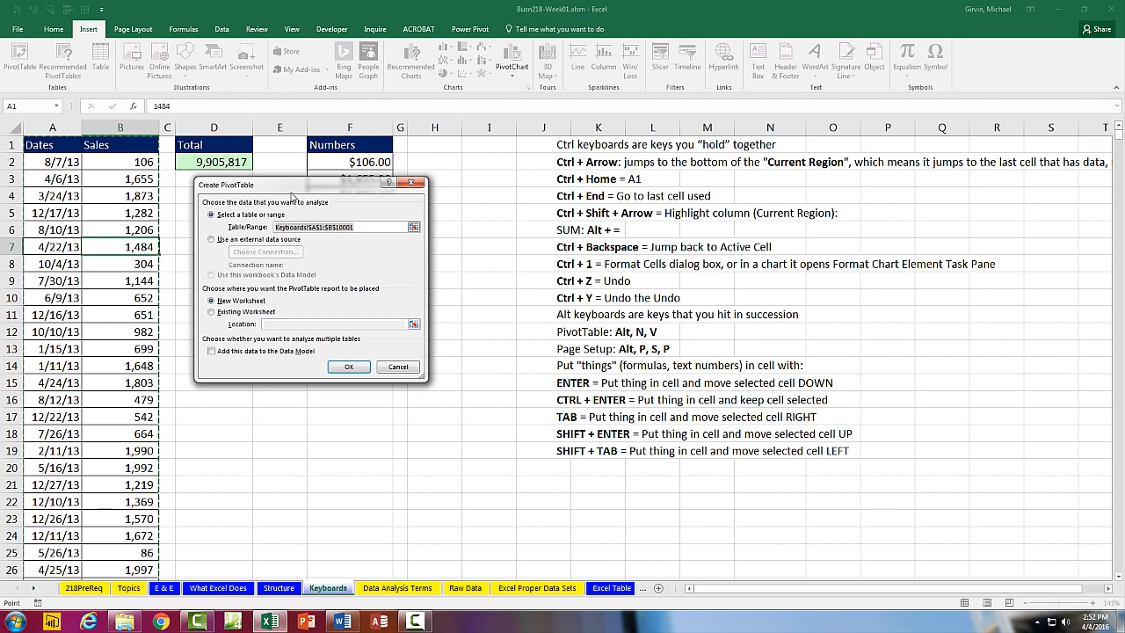
pyautogui.press('Escape')
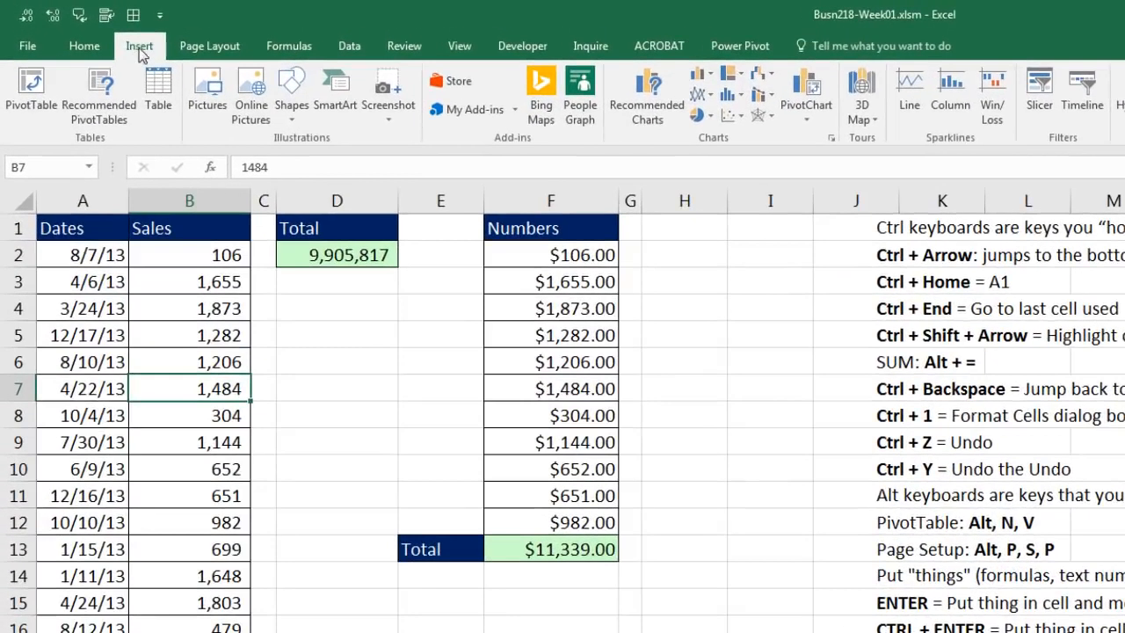
pyautogui.click(85, 46)
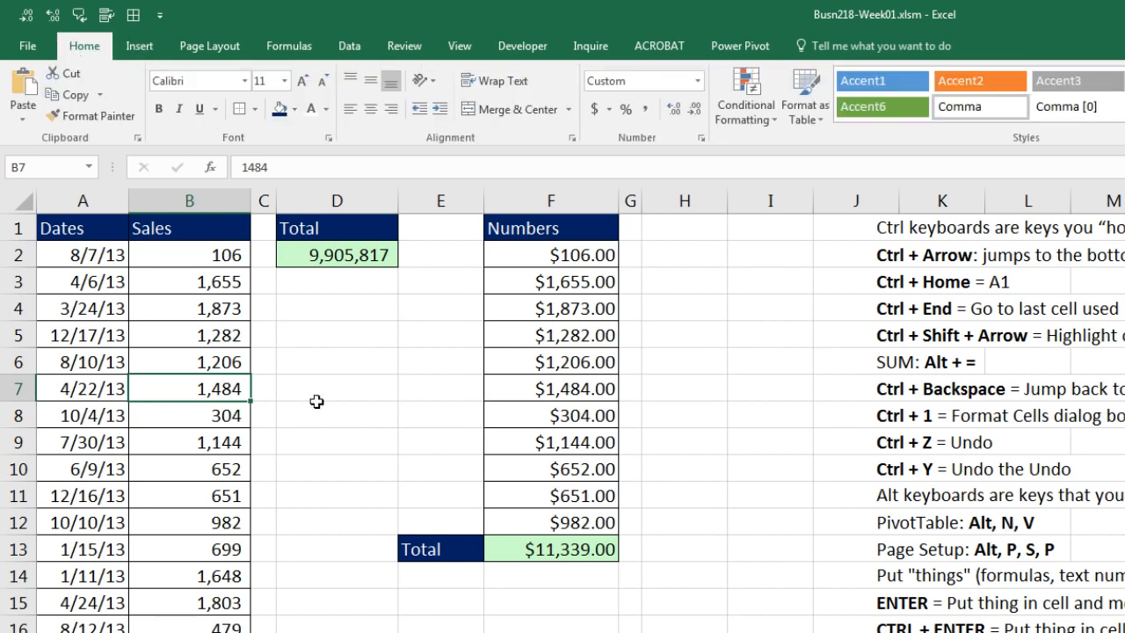
# Bring up the Create PivotTable dialog for A1:B10001 twice with the Alt, N, V sequence, cancelling it each time.
pyautogui.press('alt')
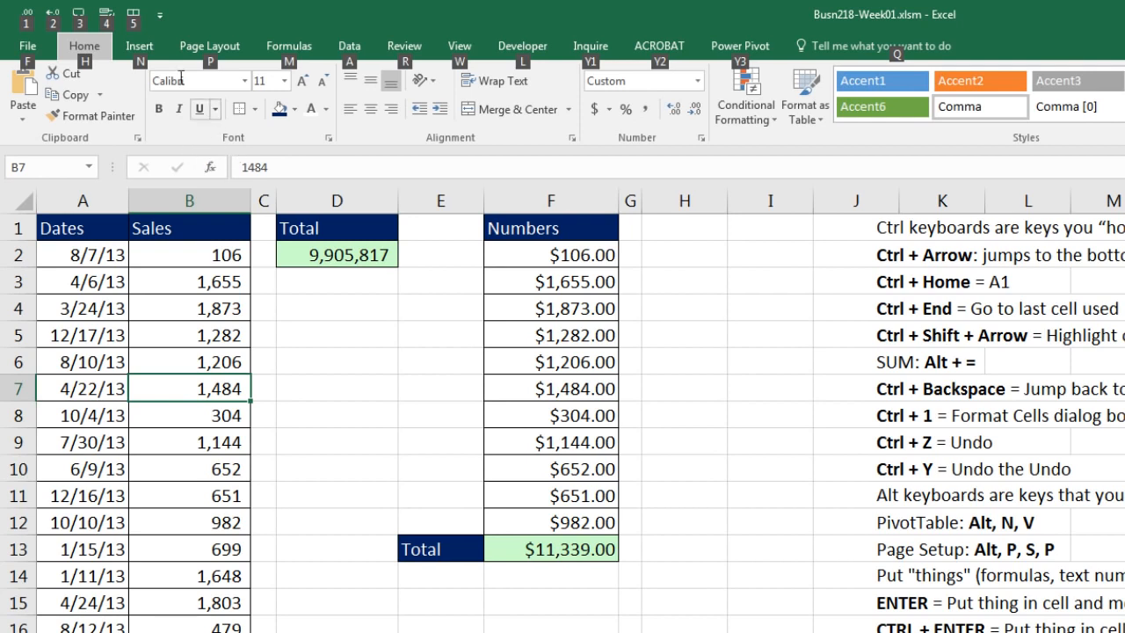
pyautogui.press('n')
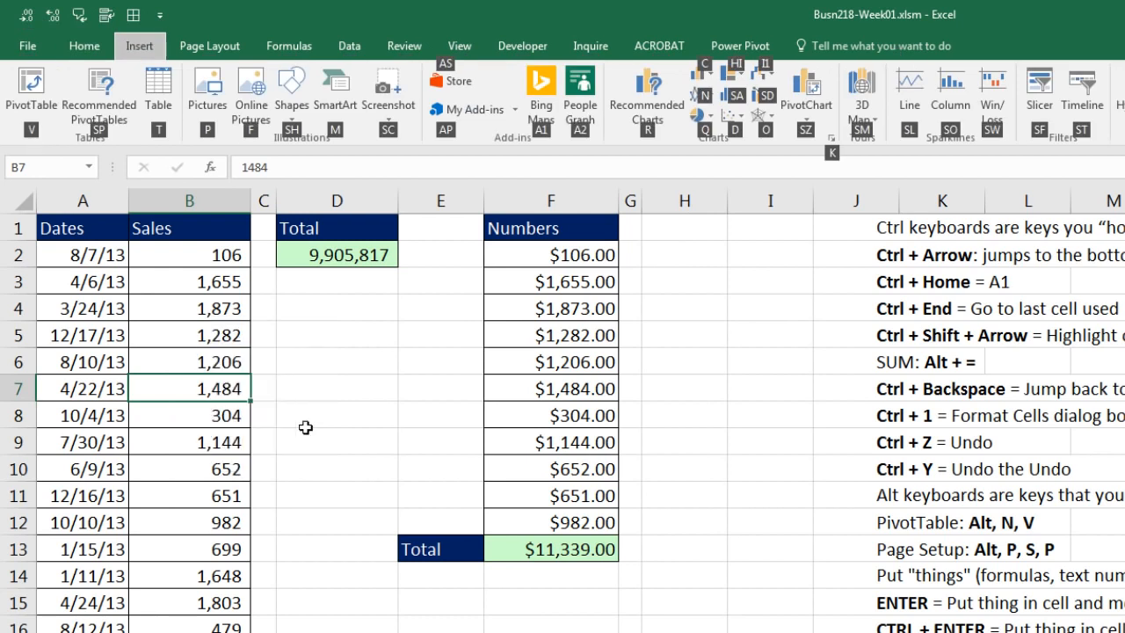
pyautogui.press('v')
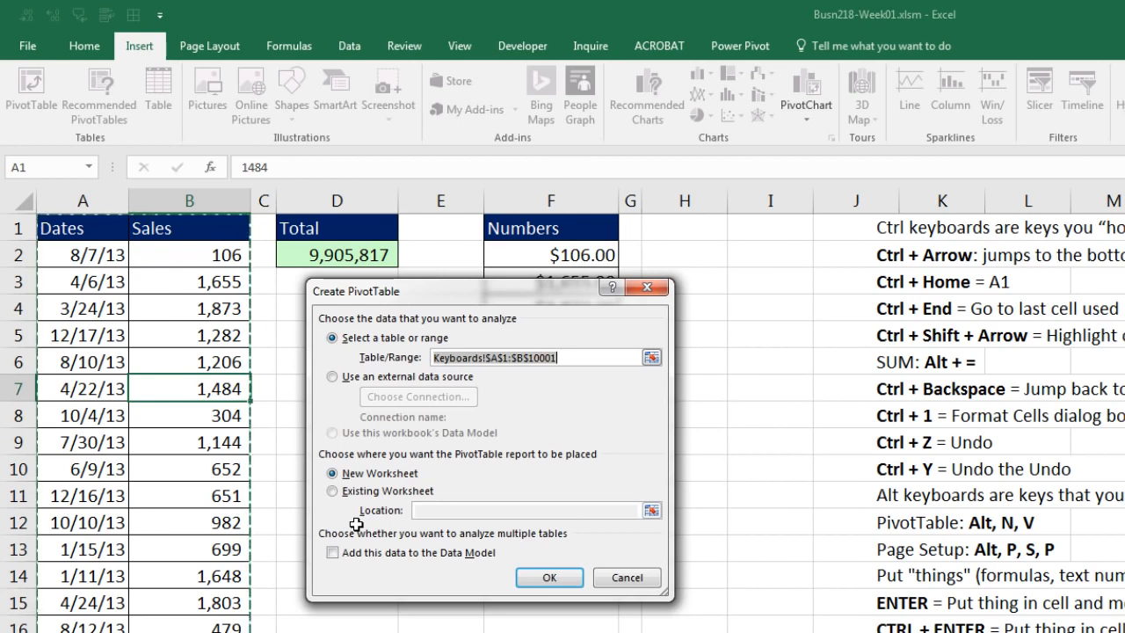
pyautogui.press('Escape')
pyautogui.press('alt')
pyautogui.press('n')
pyautogui.press('v')
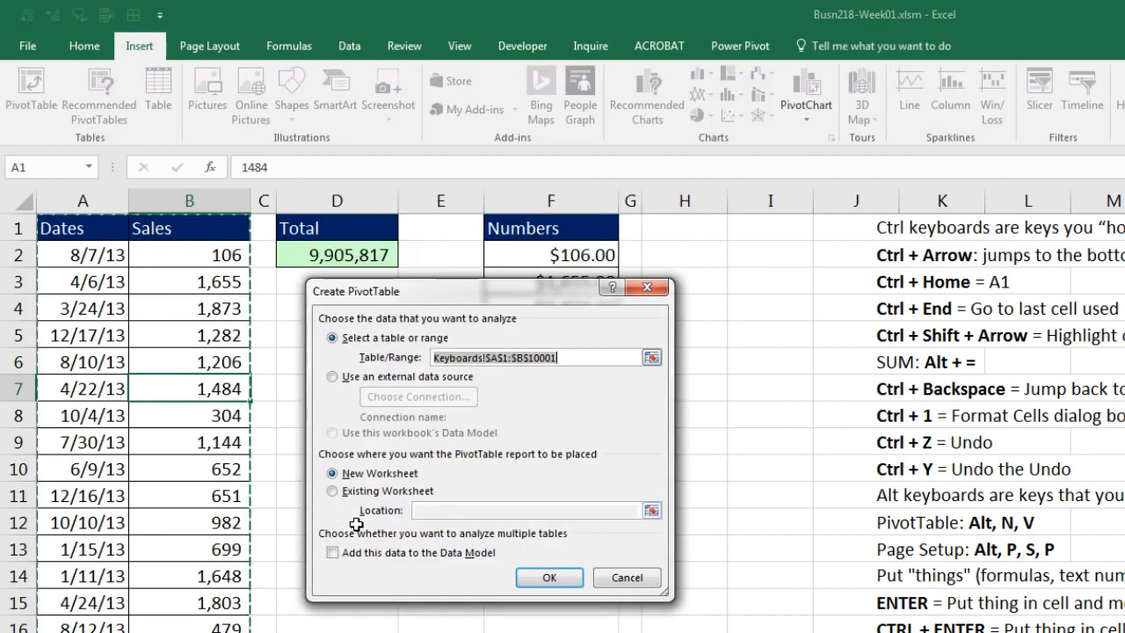
pyautogui.press('Escape')
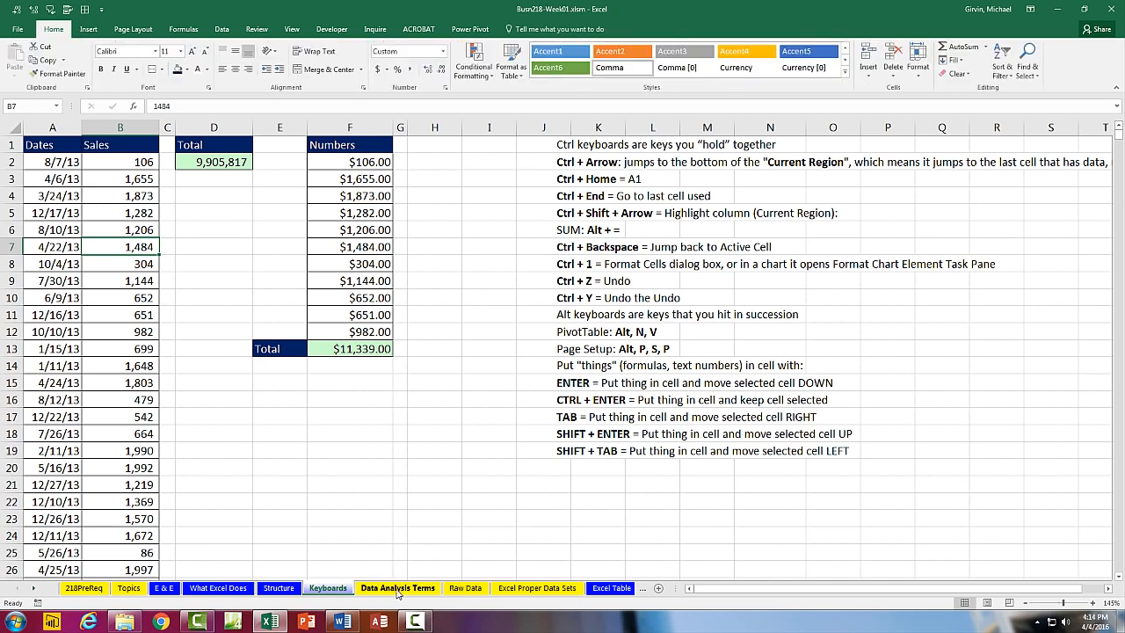
# Read the Data Analysis Terms sheet and compare the combined addresses in A7:A10 with the split fields in C7:F7 on the Raw Data sheet.
pyautogui.click(397, 588)
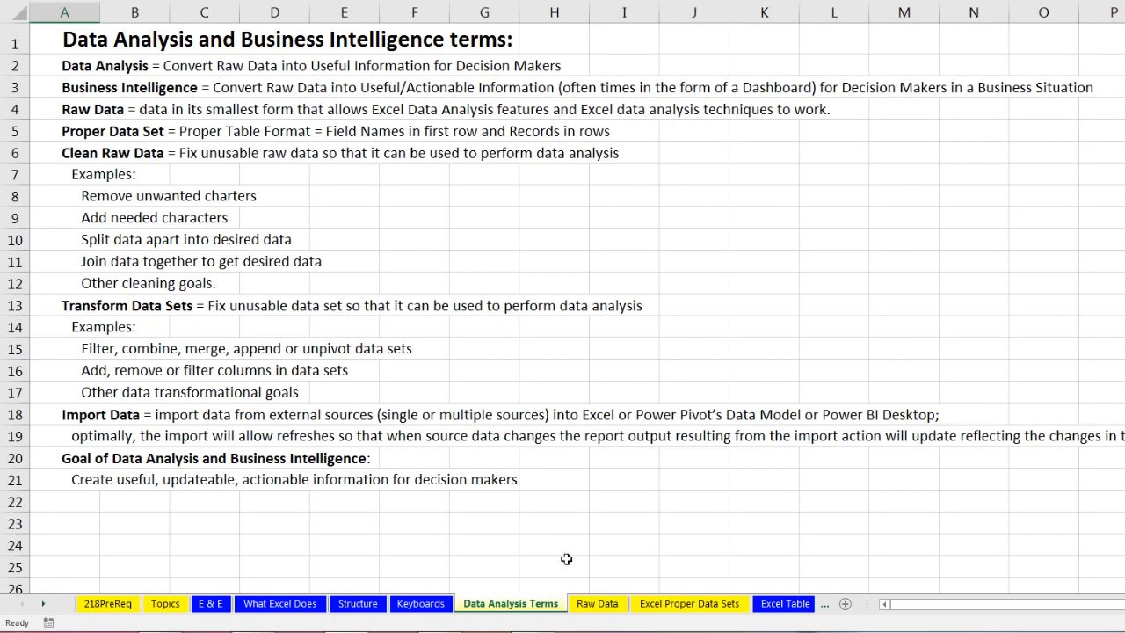
pyautogui.click(600, 606)
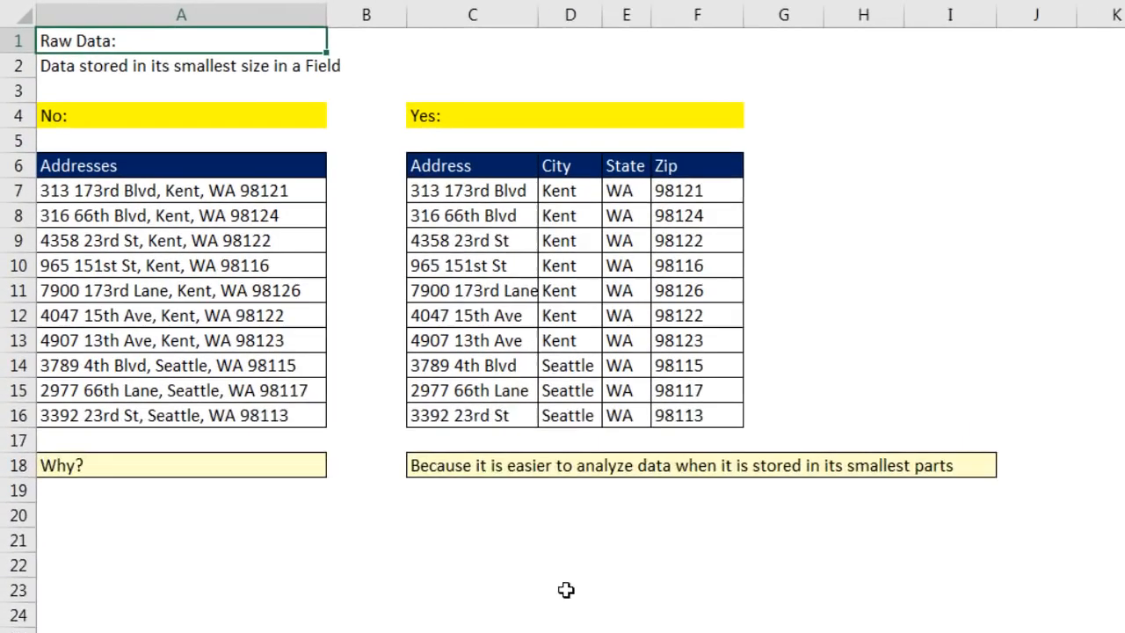
pyautogui.click(246, 188)
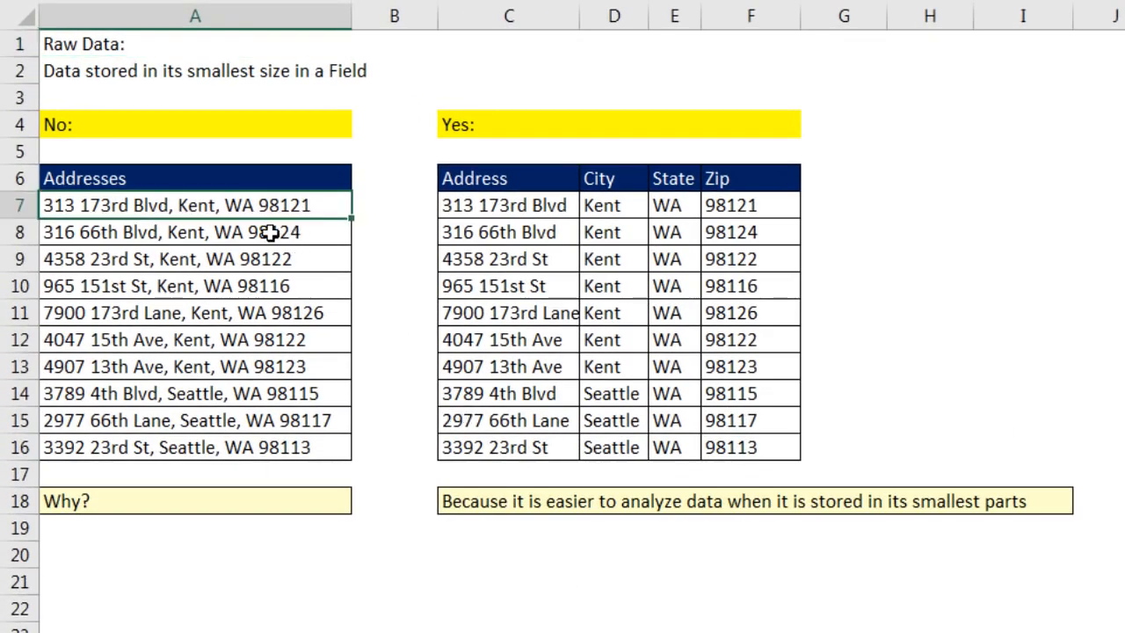
pyautogui.click(269, 232)
pyautogui.click(276, 258)
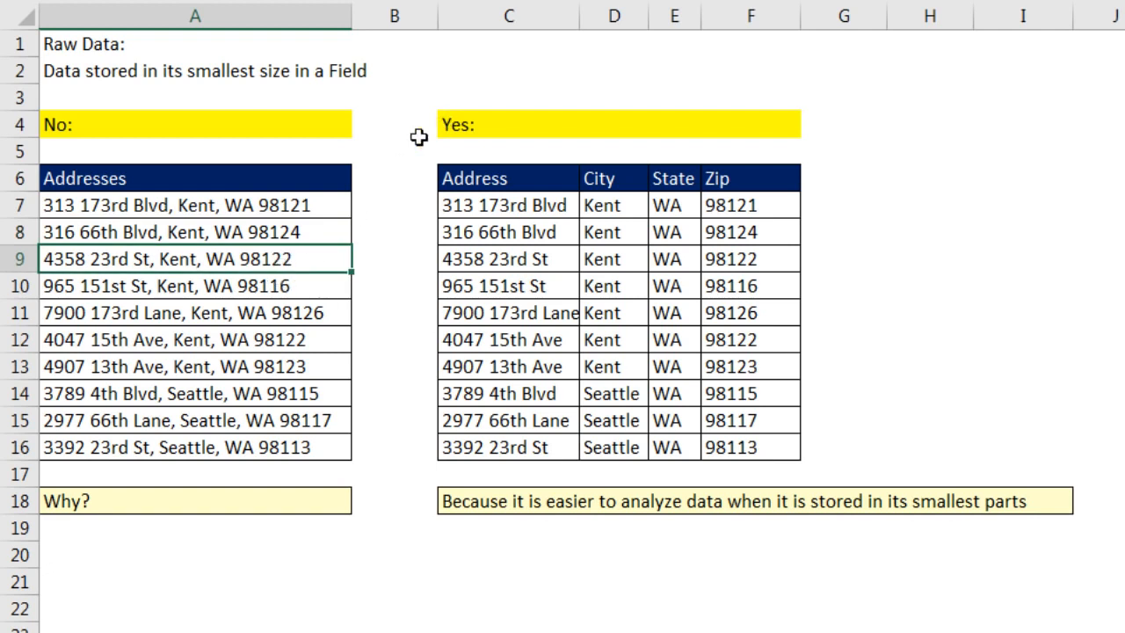
pyautogui.click(294, 283)
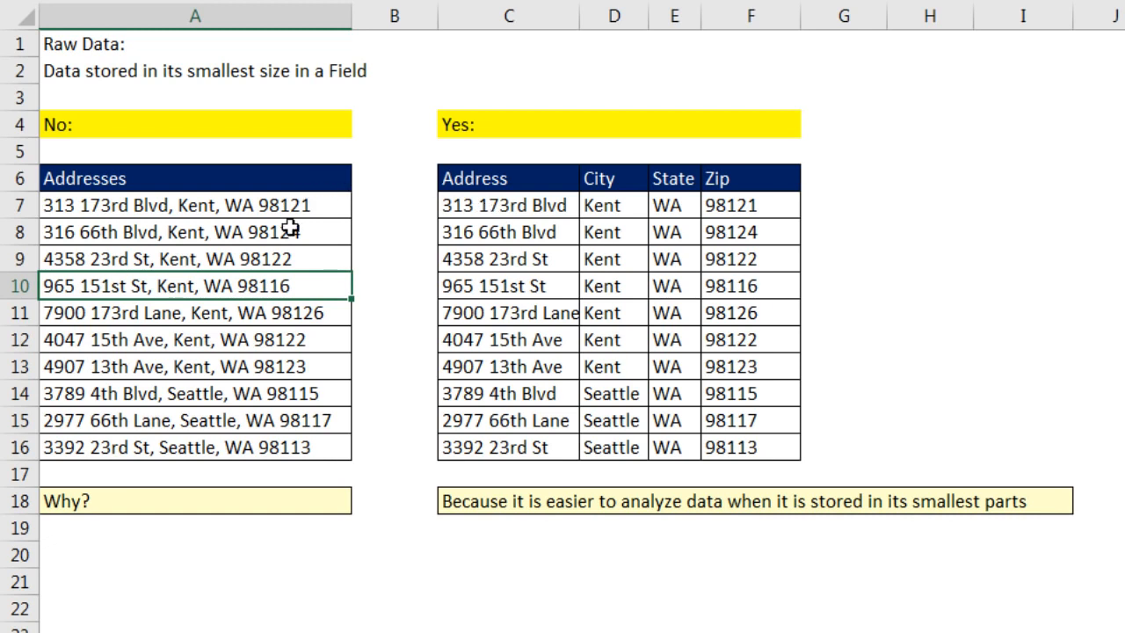
pyautogui.click(479, 208)
pyautogui.click(615, 209)
pyautogui.click(673, 204)
pyautogui.click(735, 213)
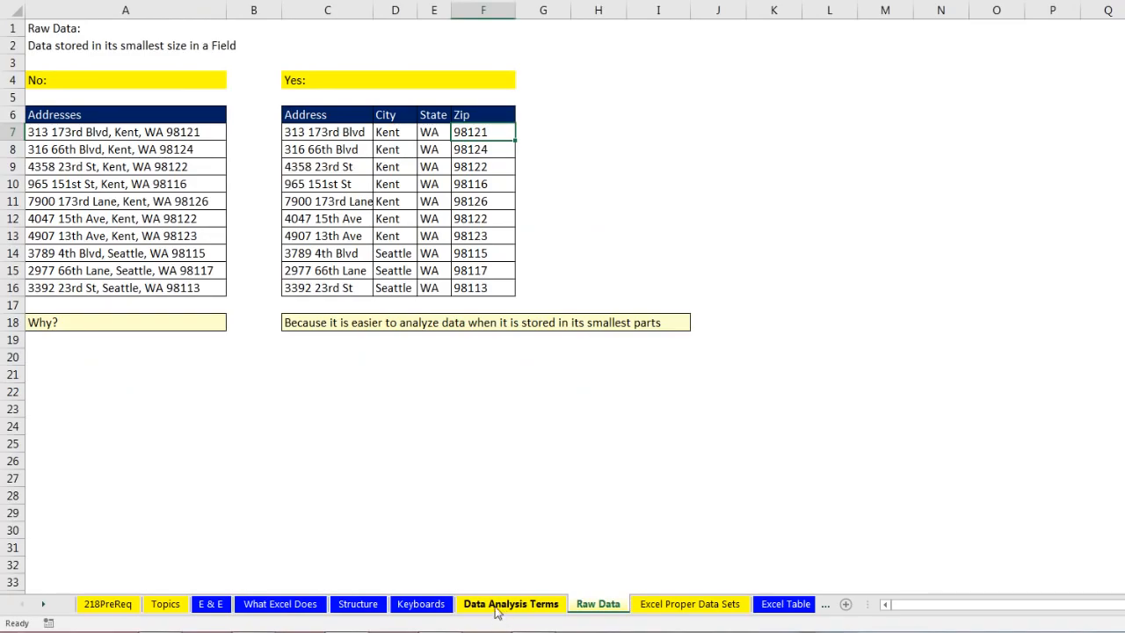
# Revisit the Data Analysis Terms sheet and go through the field names in A10:D10 on the Excel Proper Data Sets sheet.
pyautogui.click(497, 607)
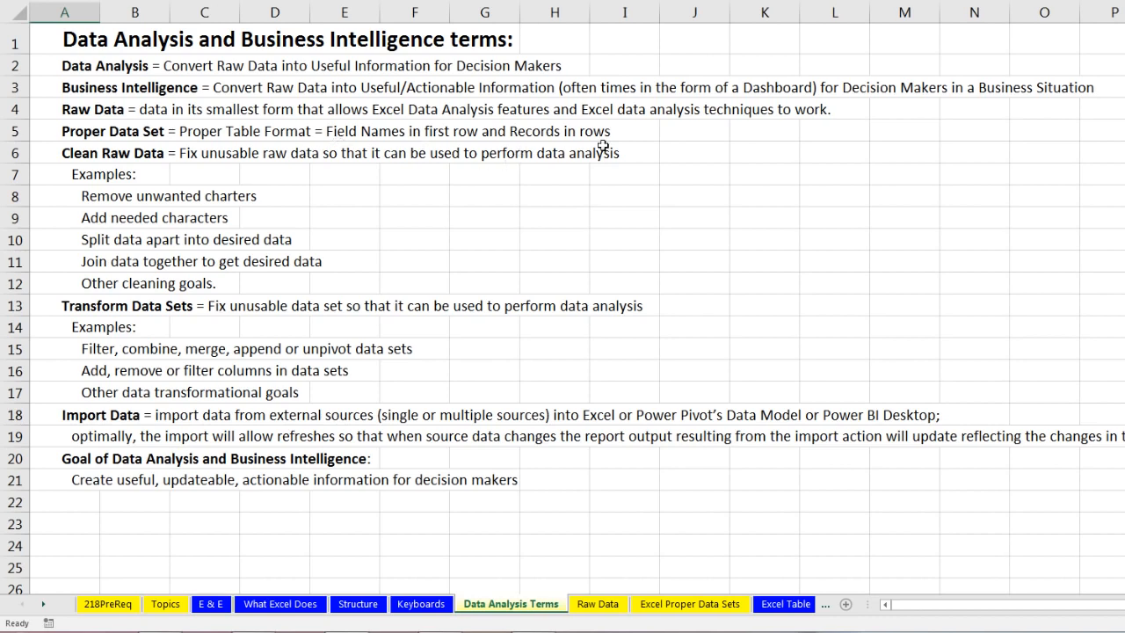
pyautogui.click(683, 604)
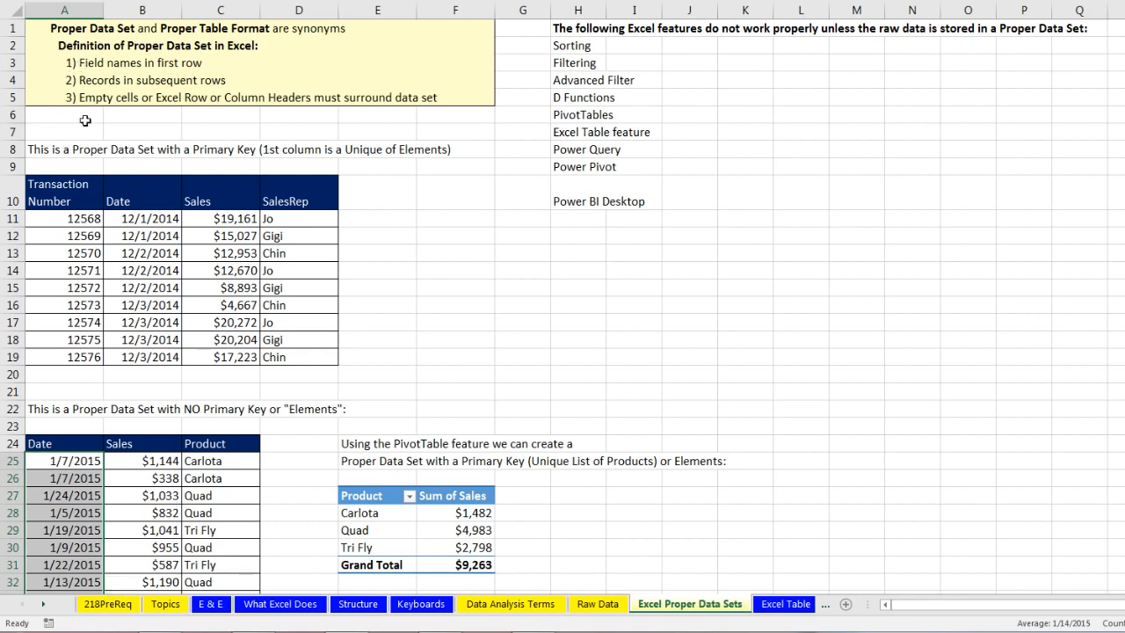
pyautogui.click(71, 195)
pyautogui.click(145, 193)
pyautogui.click(208, 197)
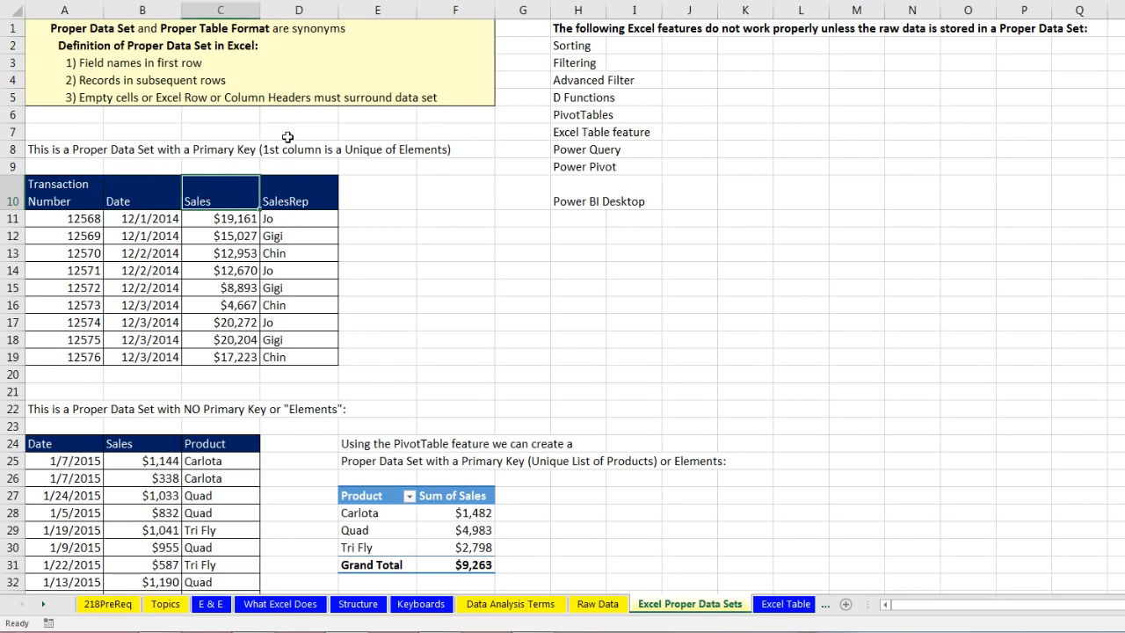
pyautogui.click(297, 204)
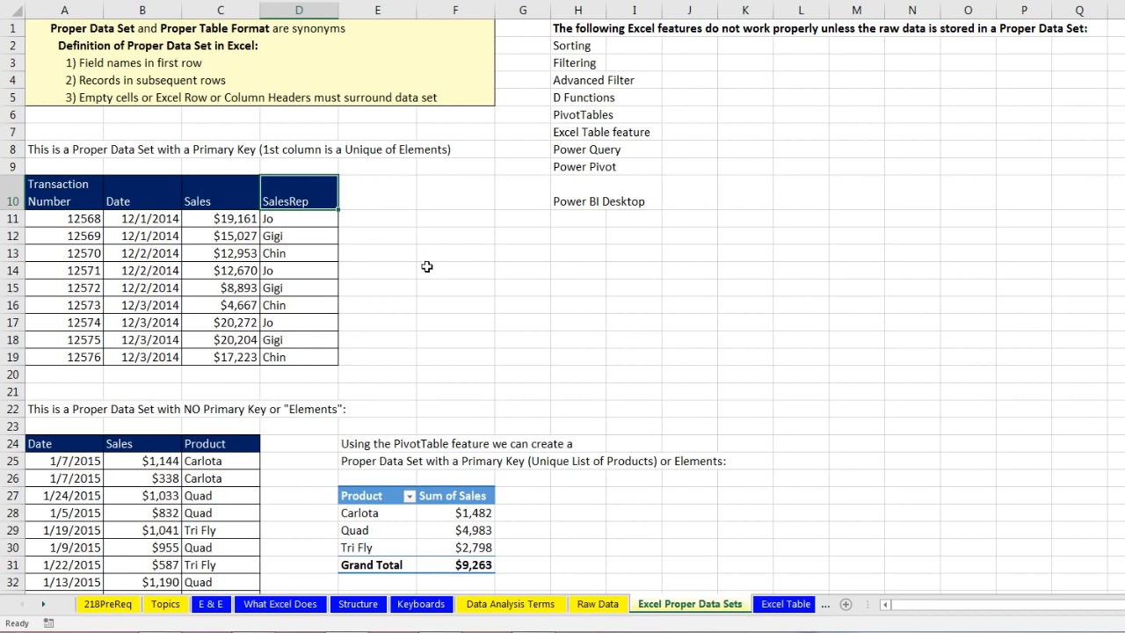
pyautogui.click(218, 192)
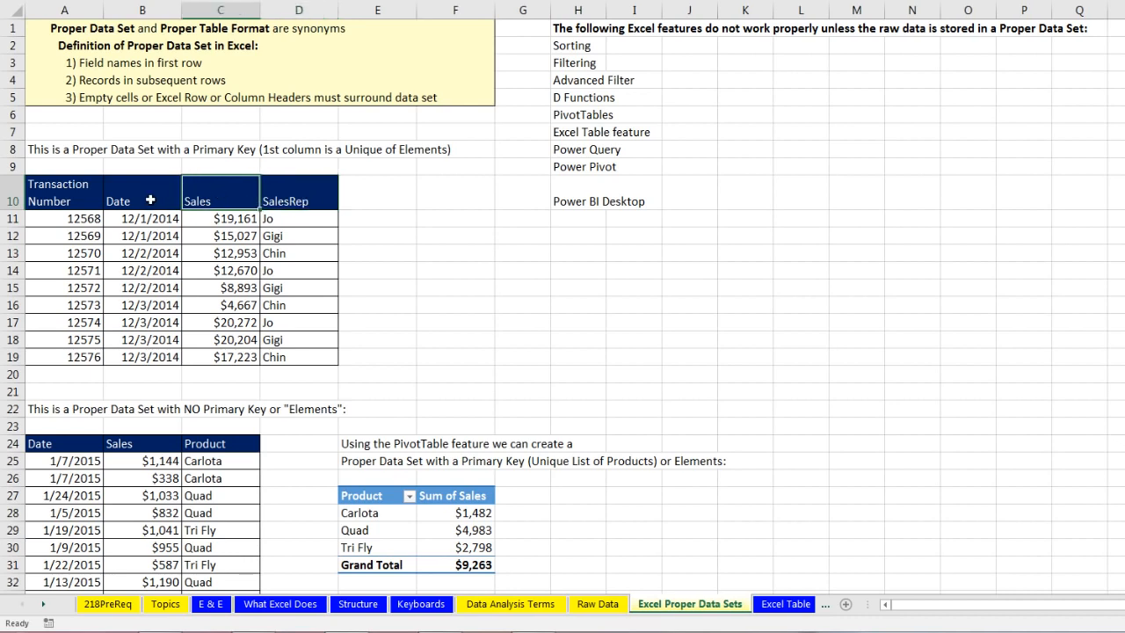
pyautogui.click(140, 195)
pyautogui.click(68, 195)
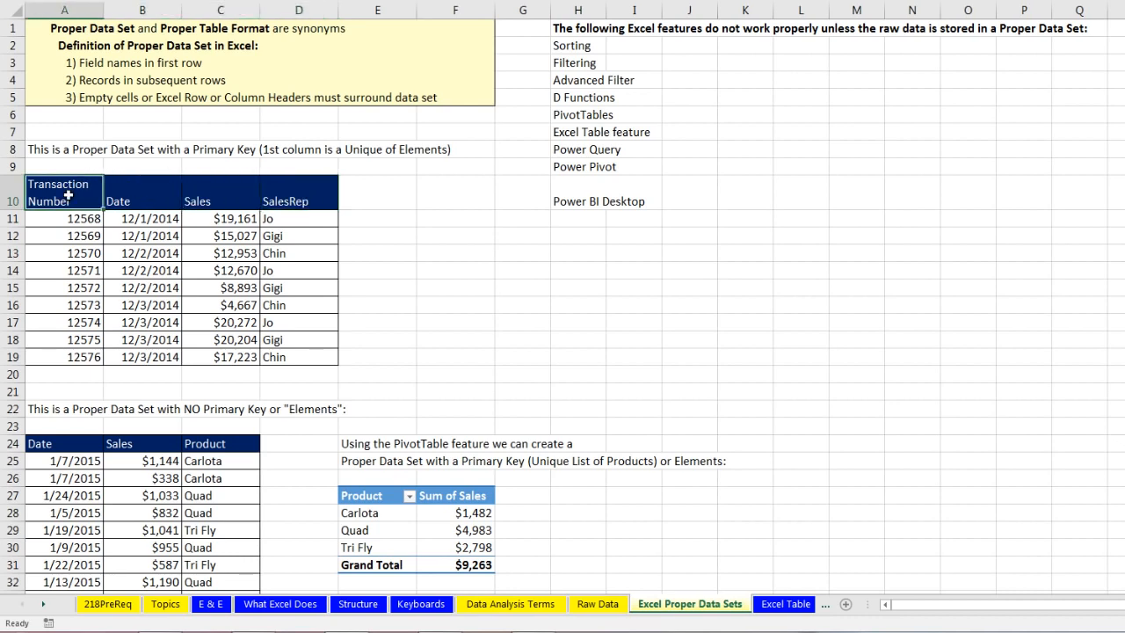
pyautogui.click(119, 194)
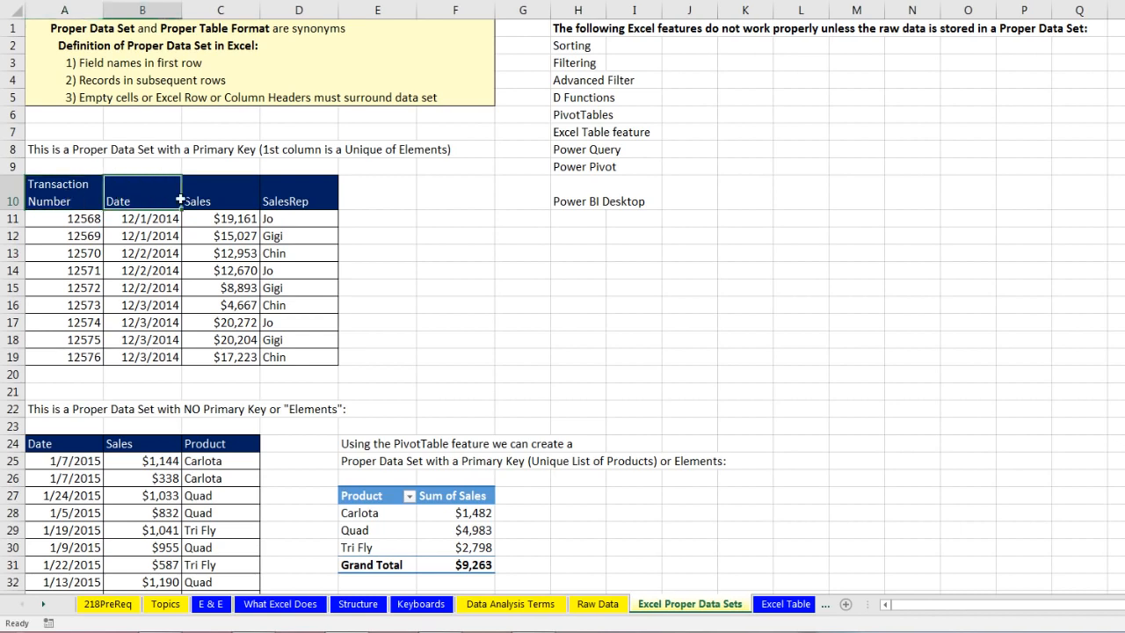
pyautogui.click(195, 194)
pyautogui.click(319, 196)
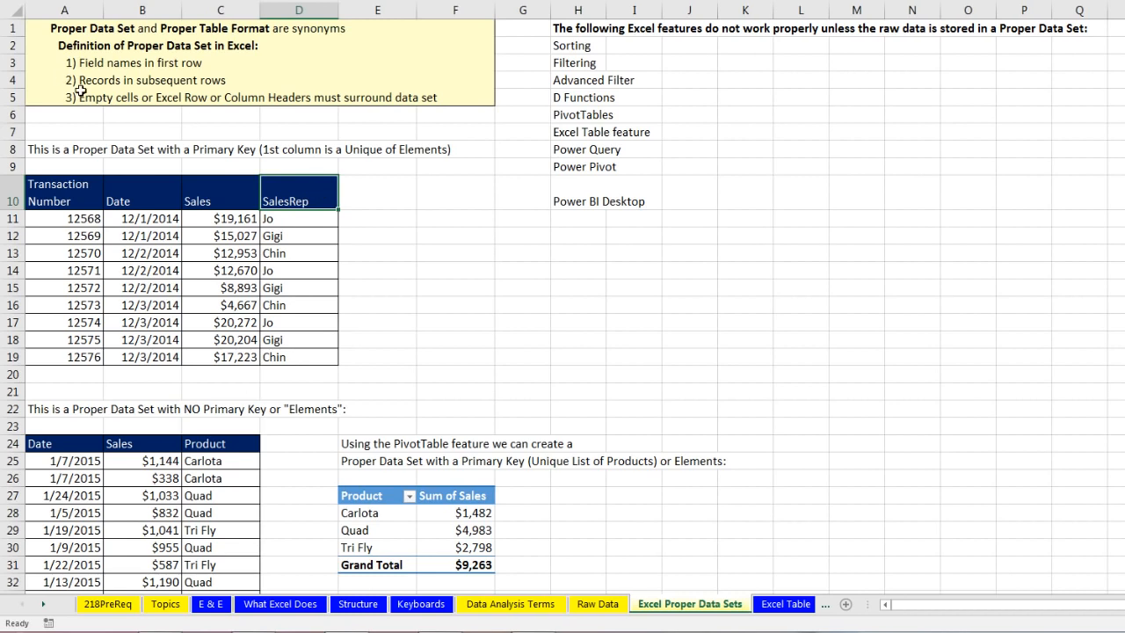
# Highlight the records in A11:D11, A12:D12 and A13:D13 one by one, and the first column including the empty cells around it.
pyautogui.moveTo(67, 218); pyautogui.dragTo(285, 224)
pyautogui.moveTo(53, 237); pyautogui.dragTo(292, 239)
pyautogui.moveTo(66, 255); pyautogui.dragTo(295, 253)
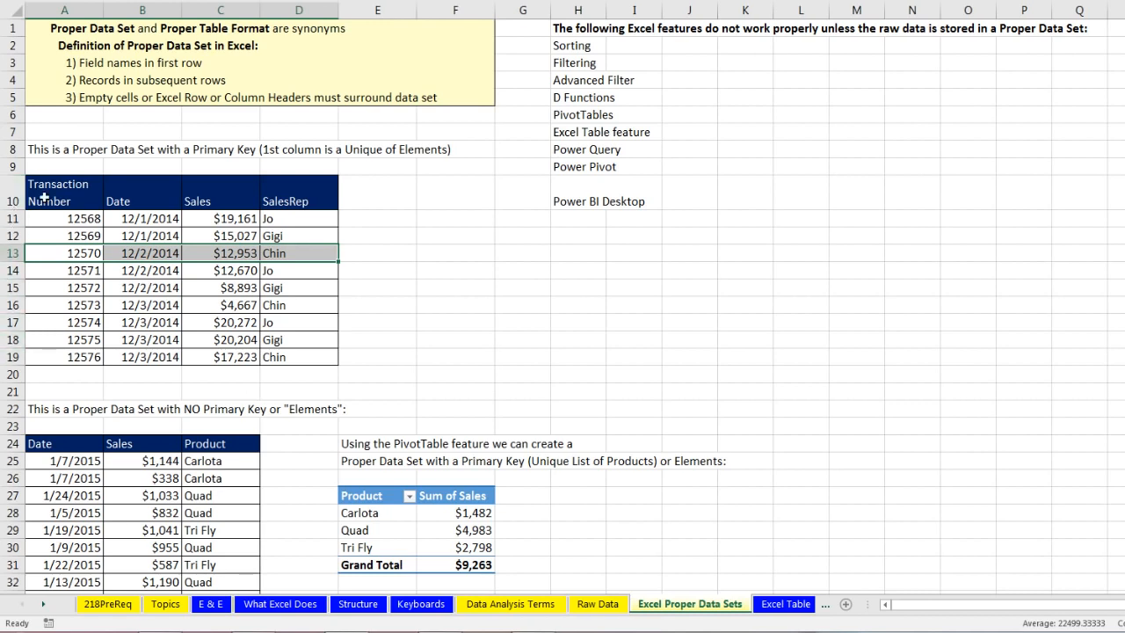
pyautogui.moveTo(48, 167); pyautogui.dragTo(80, 377)
# Try entering the text asaS in E15 and asAS in E16 beside the transaction data set, and remove both entries.
pyautogui.click(389, 290)
pyautogui.write('asaS')
pyautogui.press('Return')
pyautogui.write('asAS')
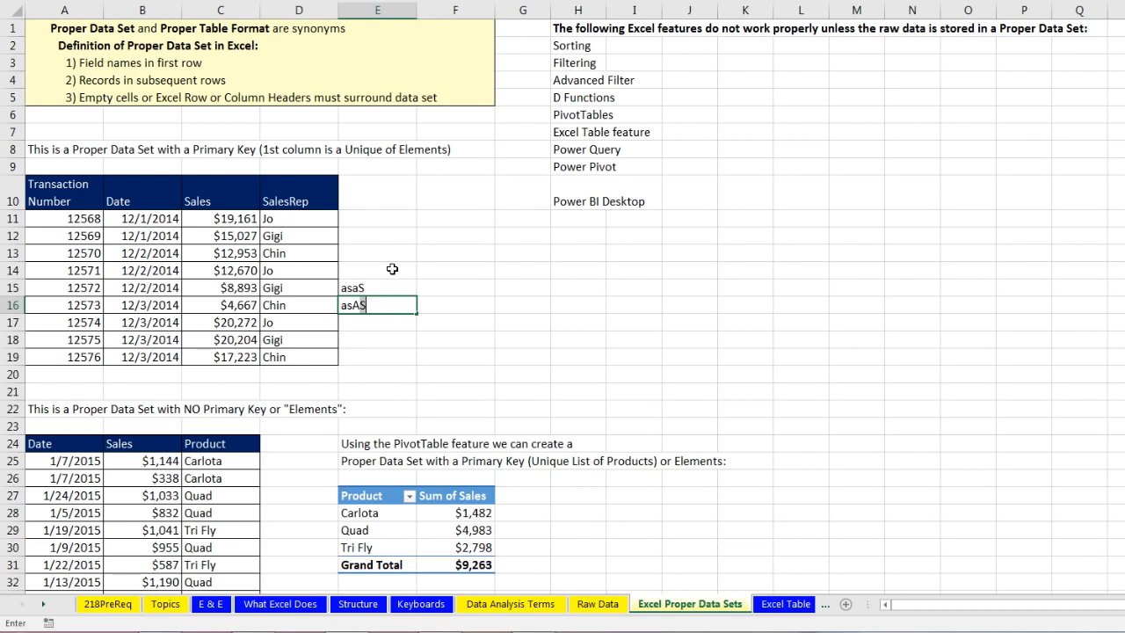
pyautogui.press('Escape')
pyautogui.hotkey('ctrl', 'z')
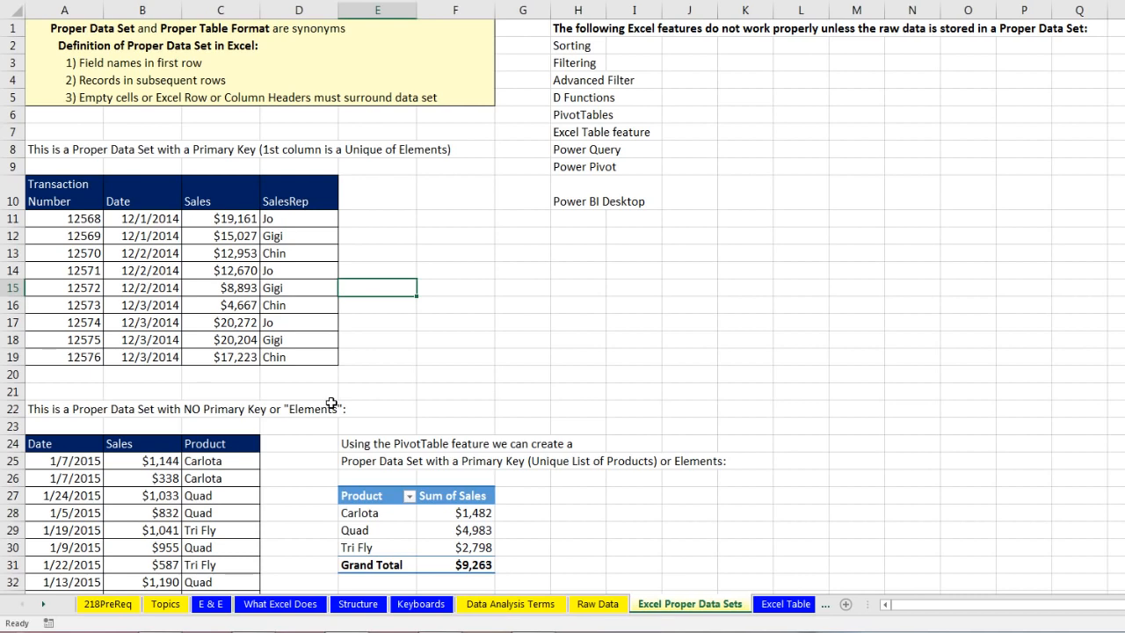
# Compare the data set without a primary key with the transaction table, and highlight its unique transaction numbers in A11:A19.
pyautogui.click(242, 253)
pyautogui.scroll(-1, 241, 254)
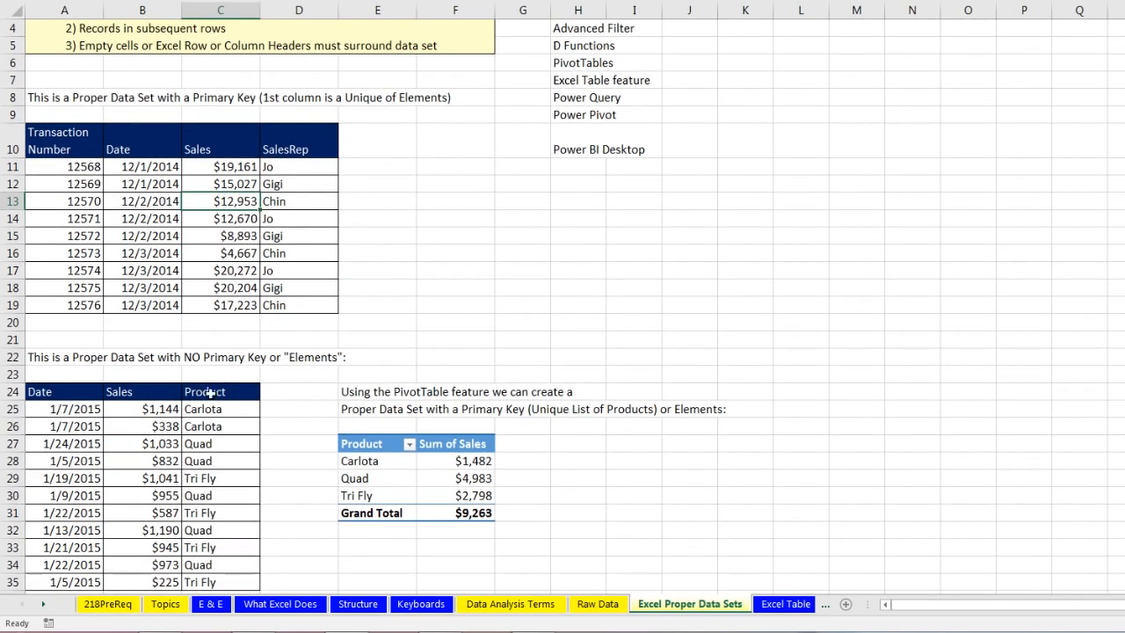
pyautogui.click(172, 464)
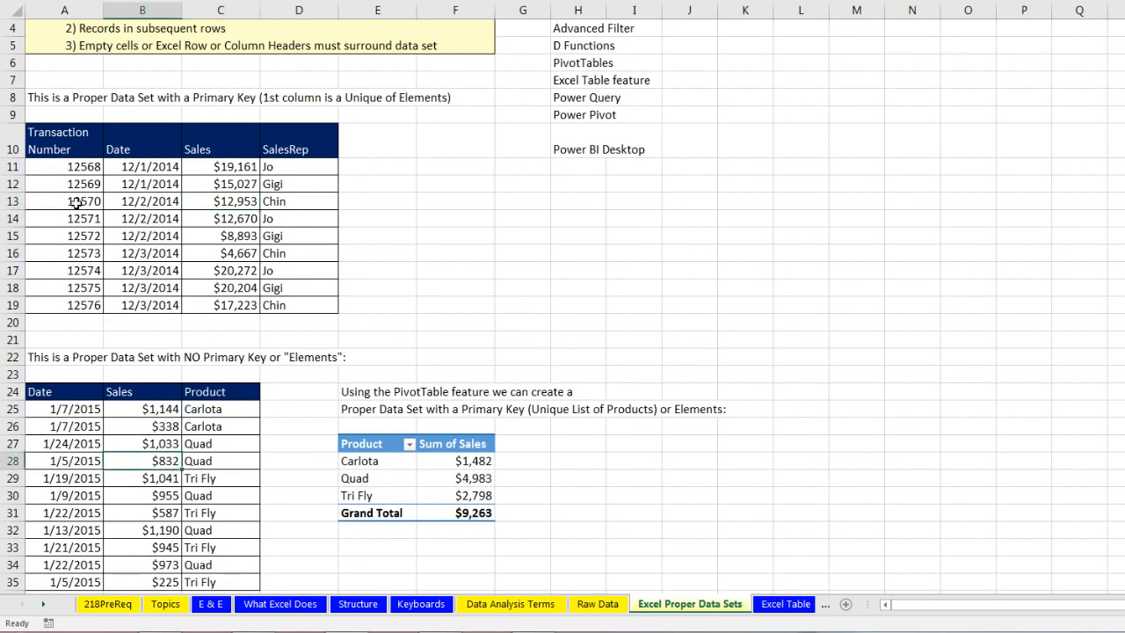
pyautogui.moveTo(65, 169); pyautogui.dragTo(59, 302)
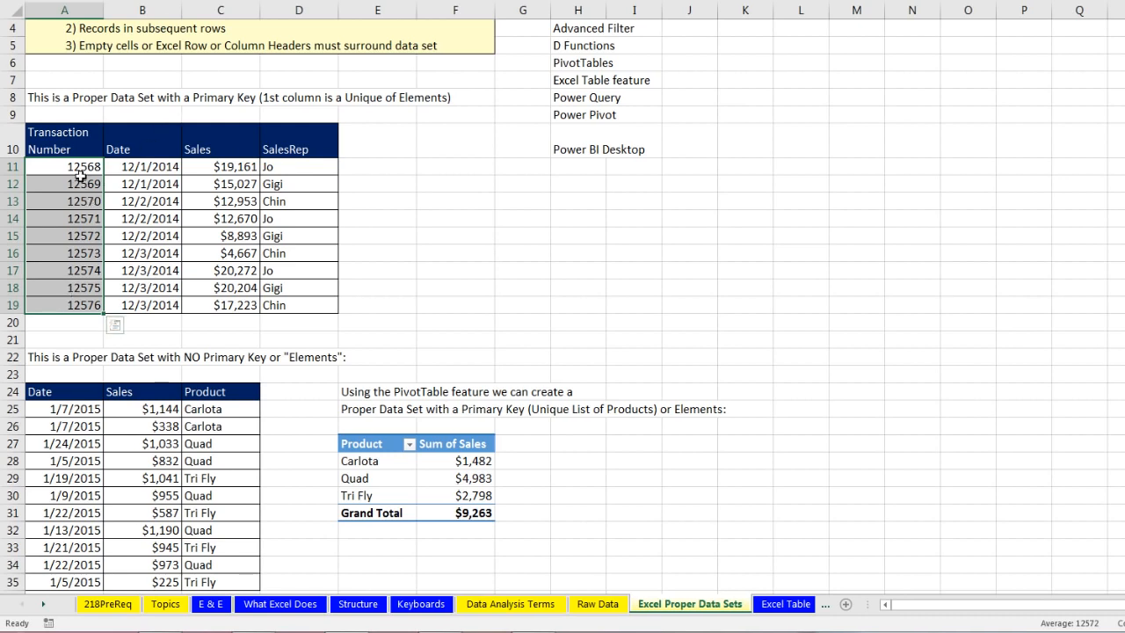
# Highlight the first record in A11:D11, its transaction number and the next one, and the whole transaction data set A10:D19.
pyautogui.moveTo(72, 168); pyautogui.dragTo(298, 167)
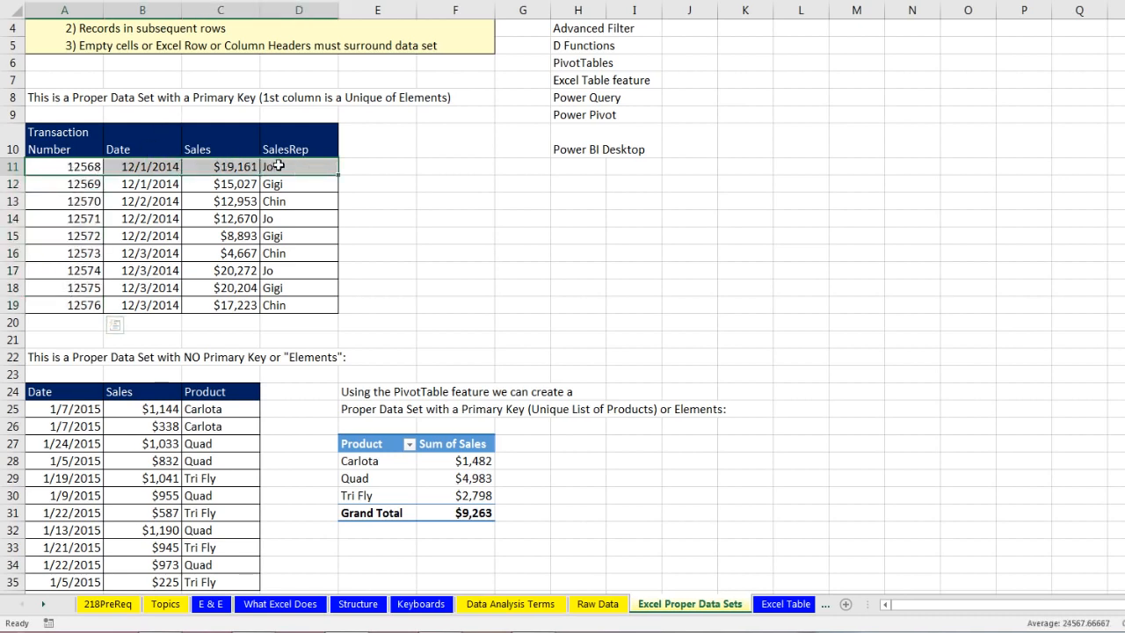
pyautogui.click(79, 167)
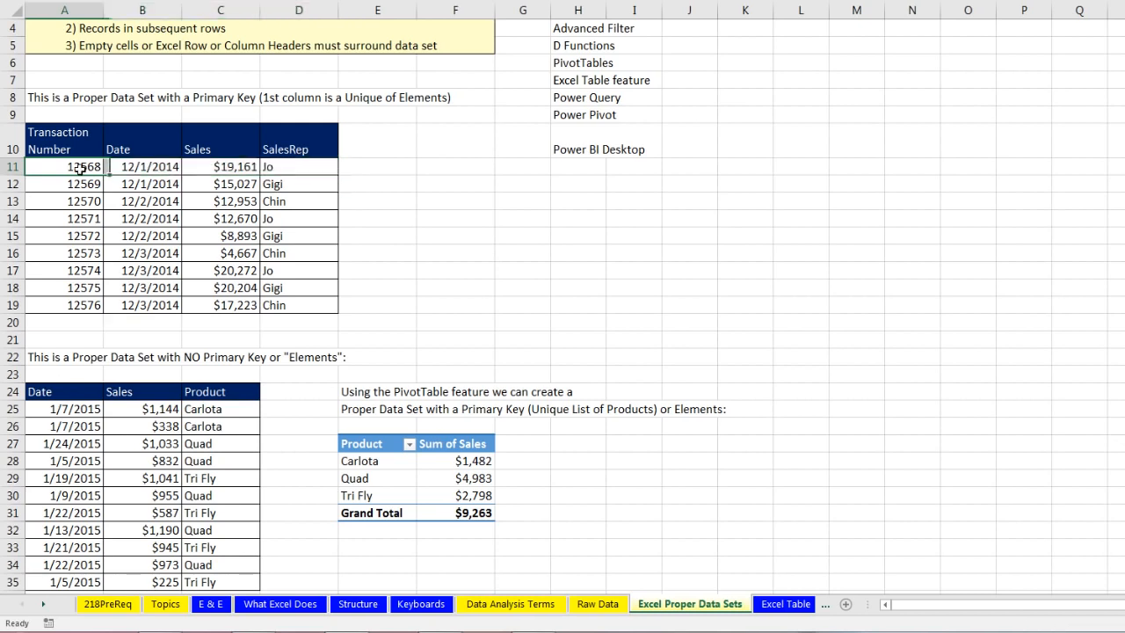
pyautogui.click(90, 183)
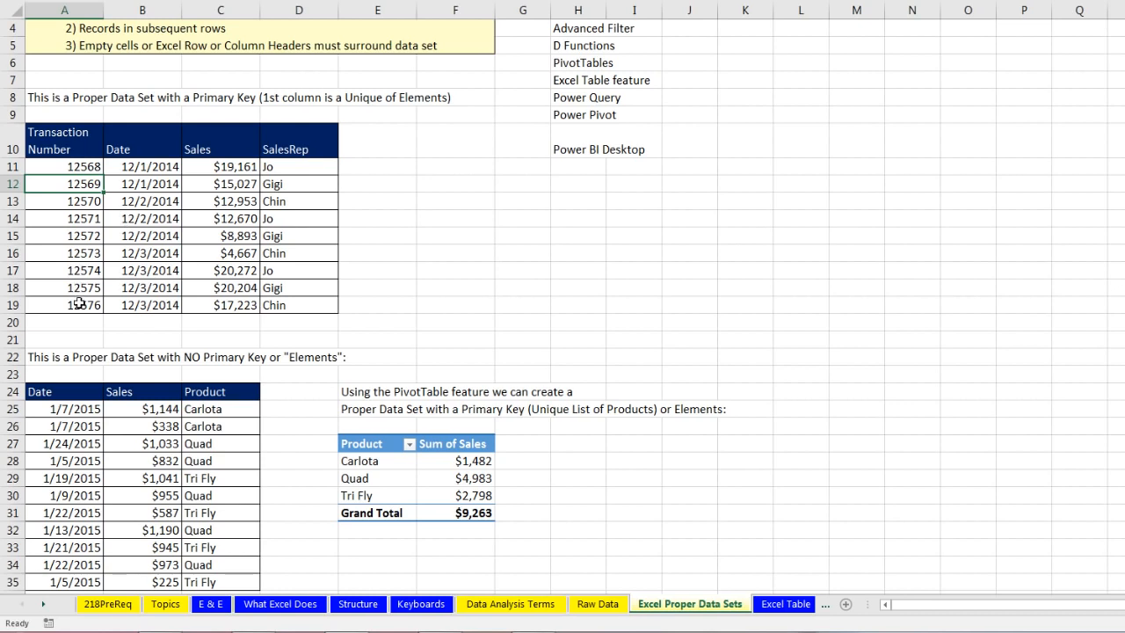
pyautogui.moveTo(74, 147); pyautogui.dragTo(303, 300)
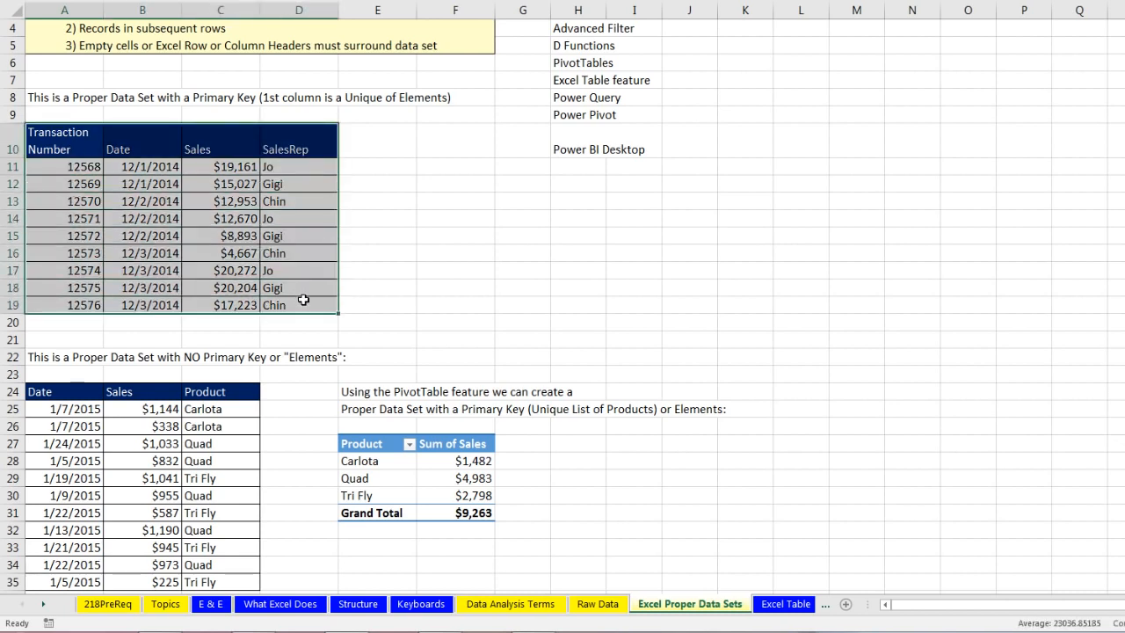
# Highlight the data set without a primary key in A24:C35 and its repeated dates in A25:A26.
pyautogui.moveTo(70, 401); pyautogui.dragTo(221, 513)
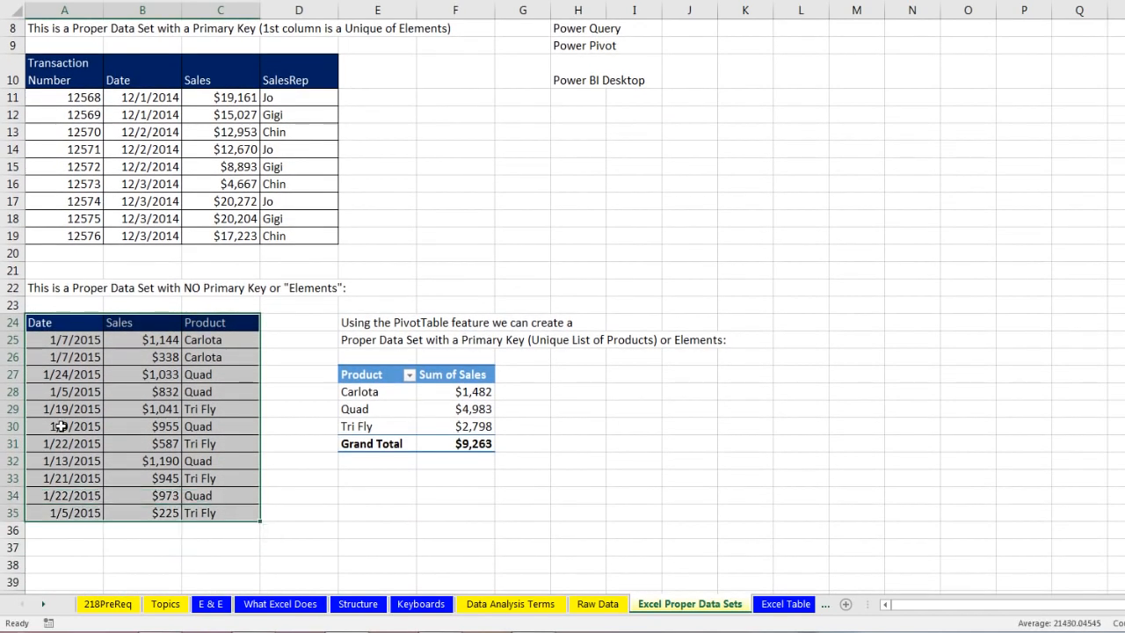
pyautogui.moveTo(70, 339); pyautogui.dragTo(68, 356)
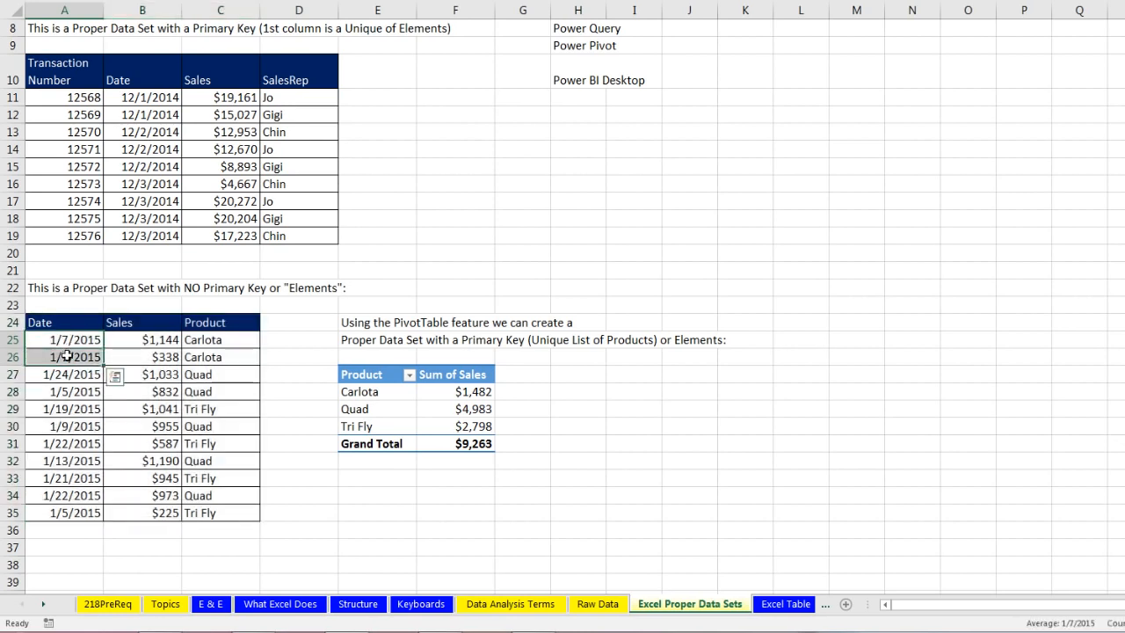
pyautogui.click(192, 150)
pyautogui.click(159, 376)
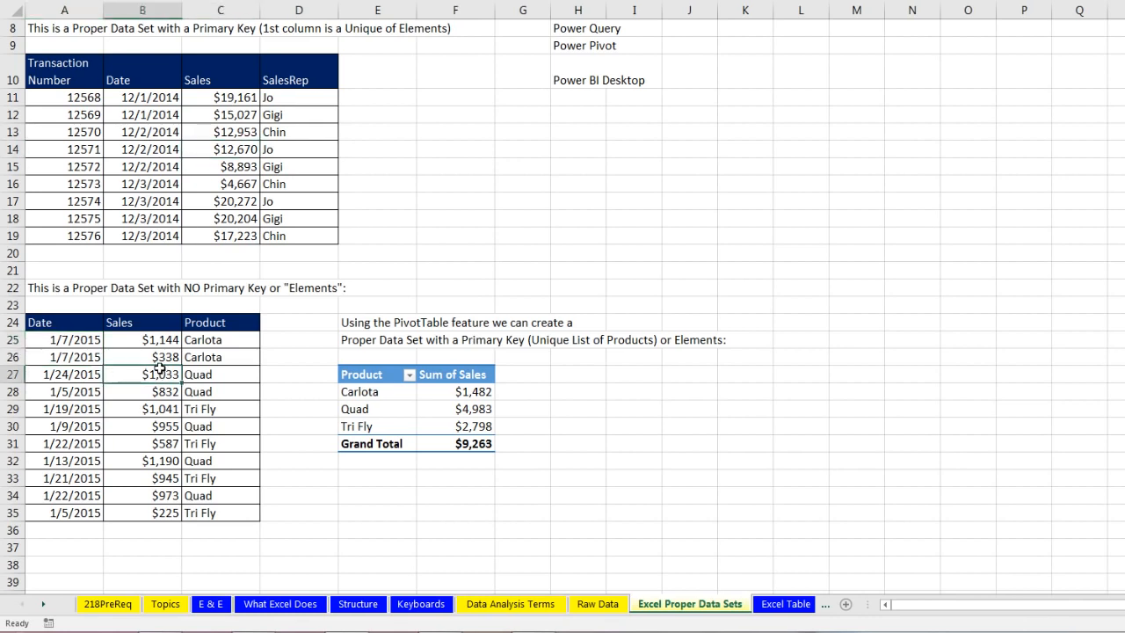
# Compare the first columns of both data sets by highlighting A11:A19, the dates in A25:A35, and A11:A19 again.
pyautogui.moveTo(75, 97); pyautogui.dragTo(75, 237)
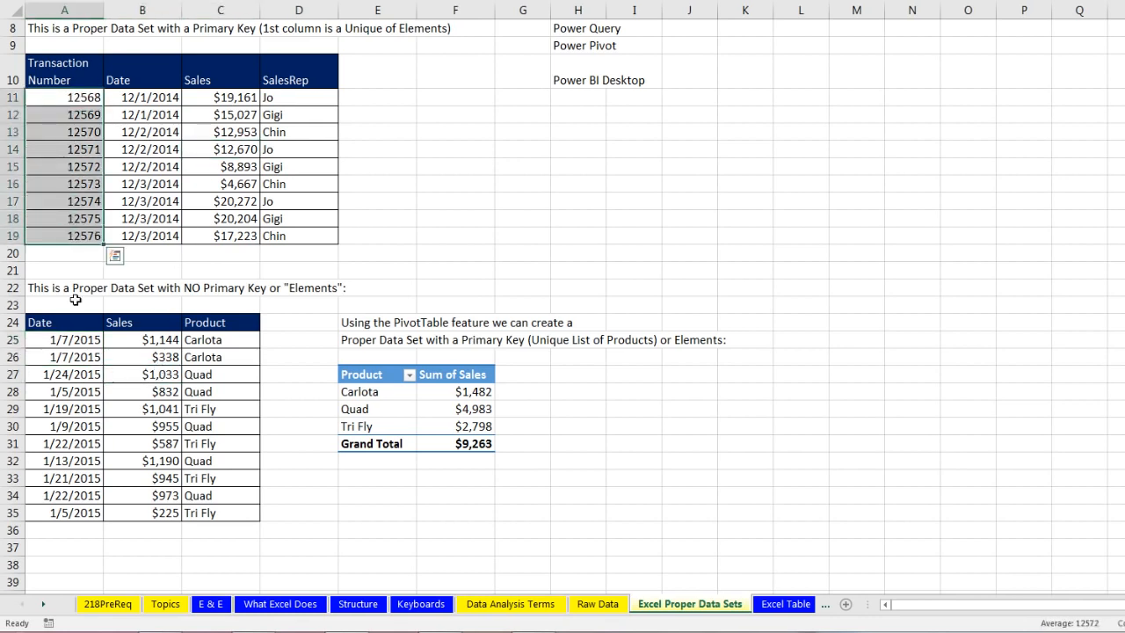
pyautogui.moveTo(79, 339); pyautogui.dragTo(87, 513)
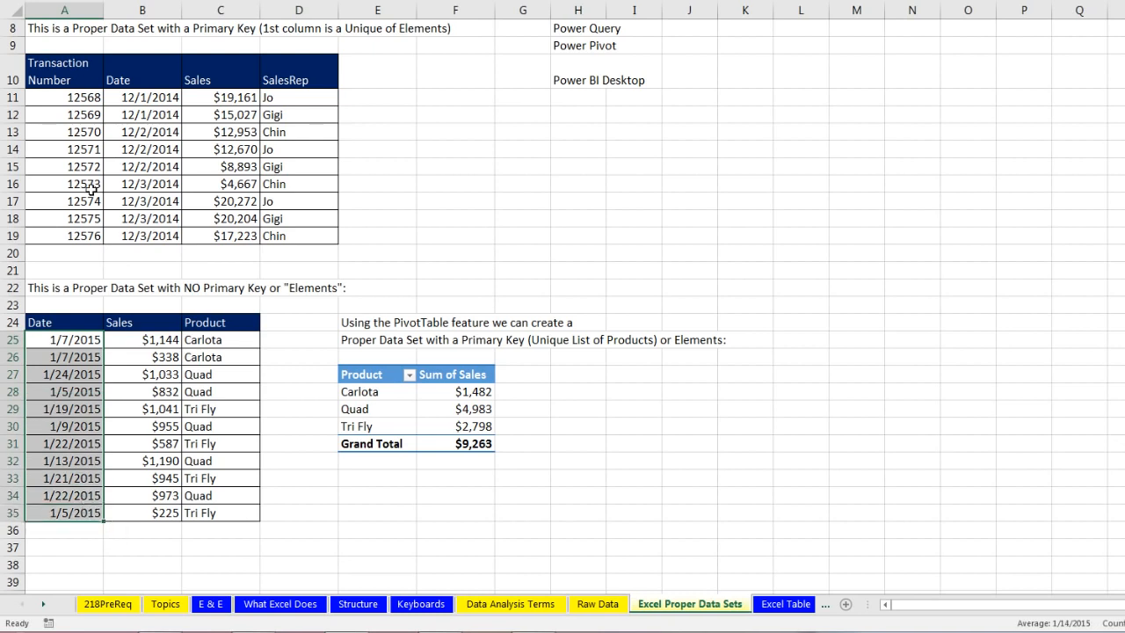
pyautogui.moveTo(67, 98); pyautogui.dragTo(63, 236)
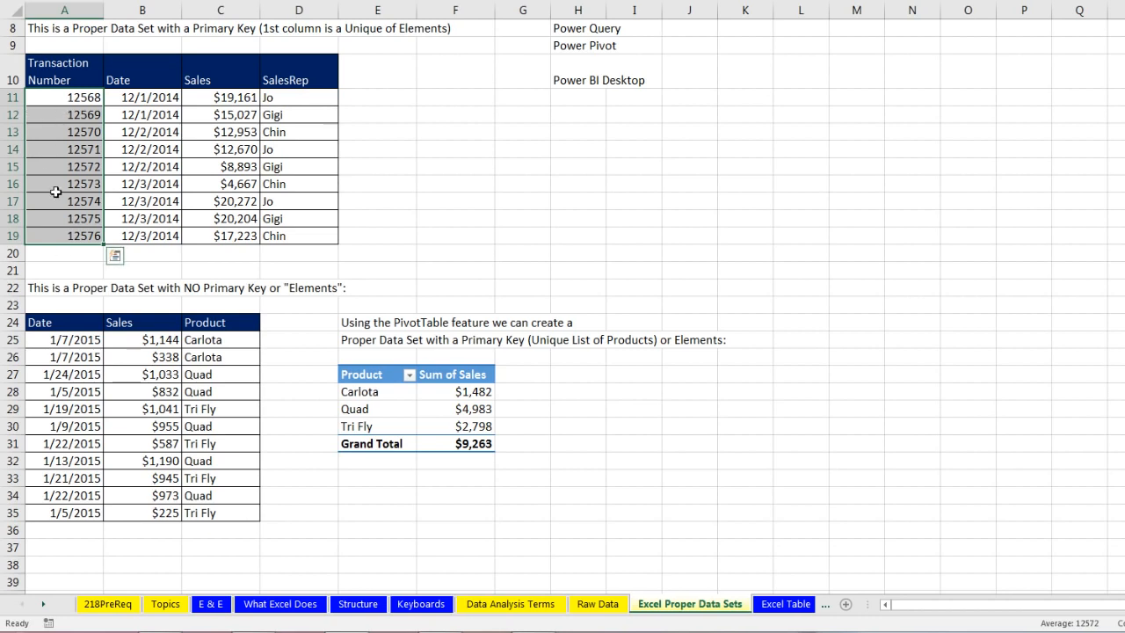
pyautogui.scroll(3, 108, 273)
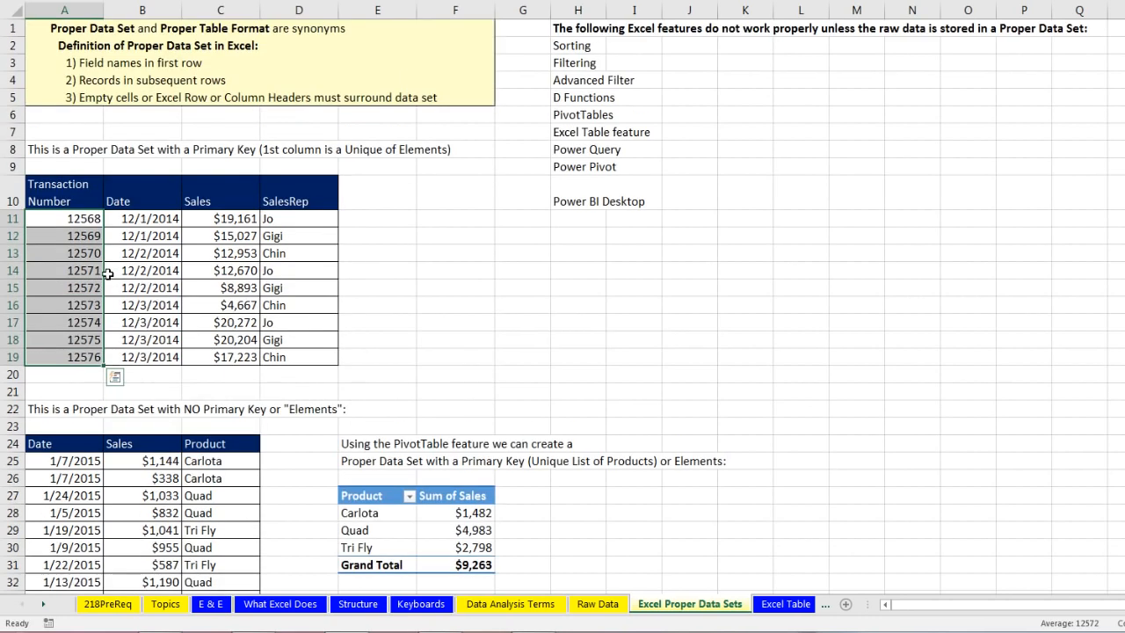
# Review the Raw Data, Proper Data Set and Import Data definitions on the Data Analysis Terms sheet.
pyautogui.click(512, 604)
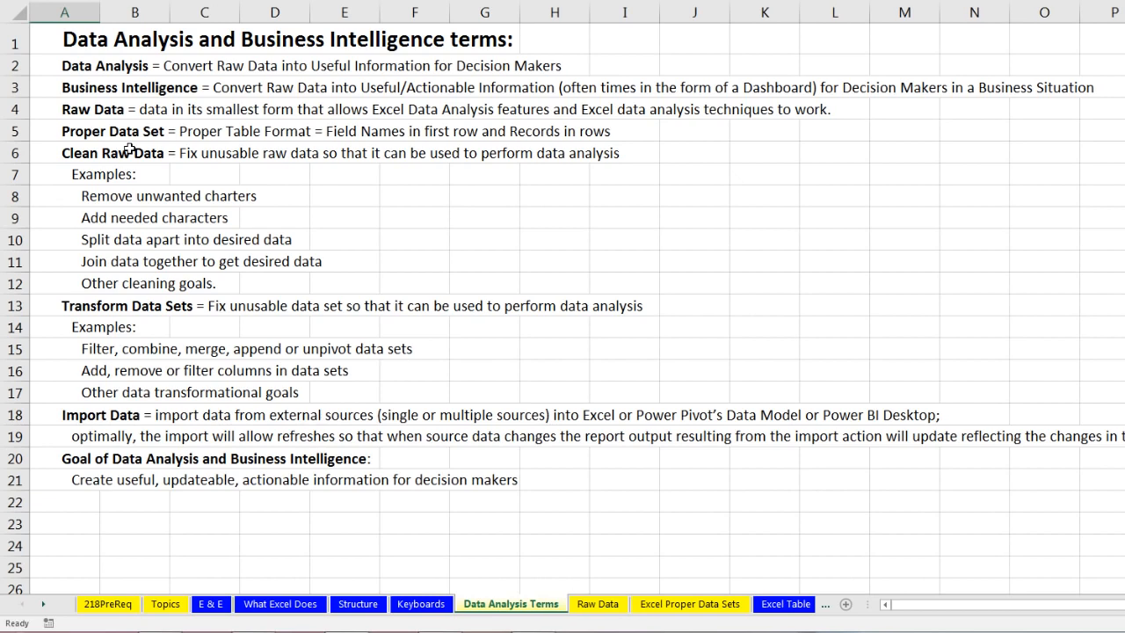
pyautogui.click(52, 109)
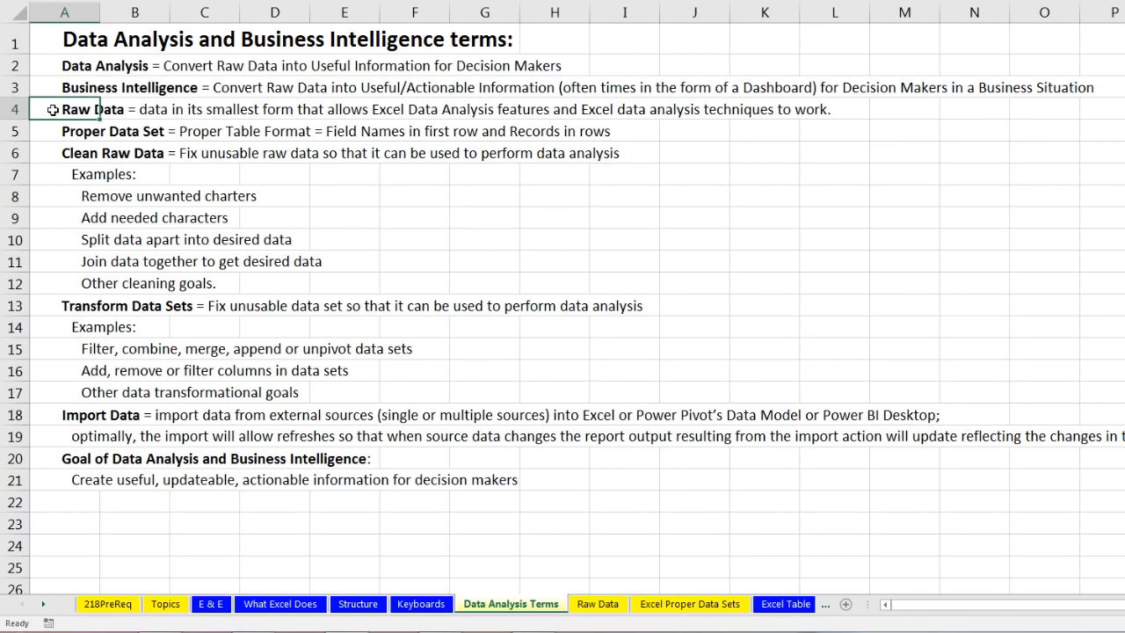
pyautogui.click(54, 131)
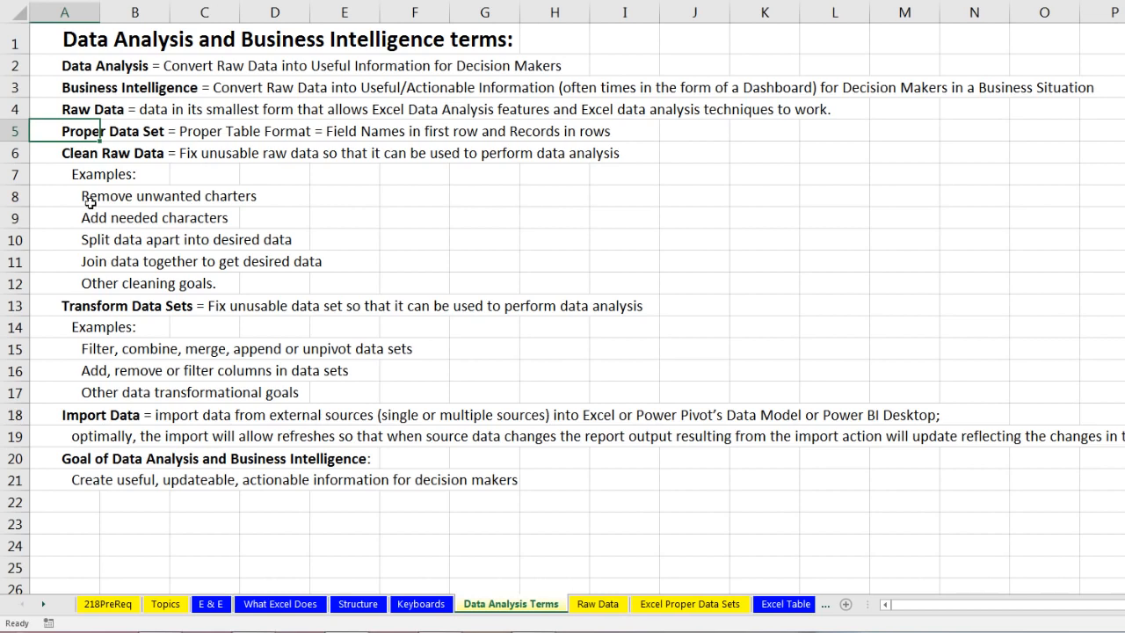
pyautogui.click(66, 110)
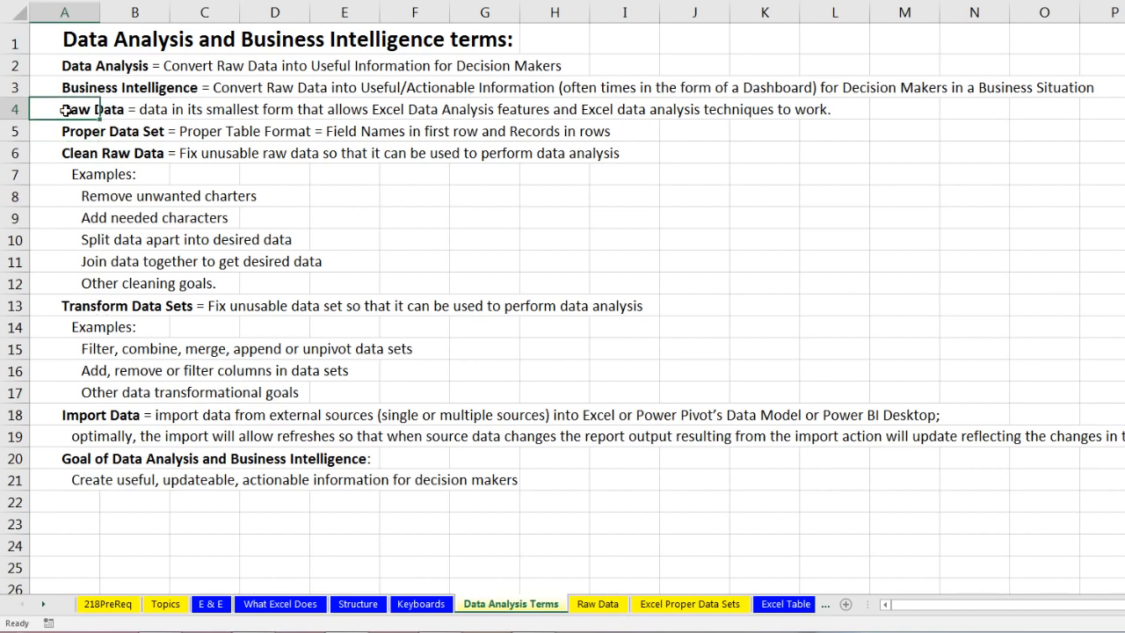
pyautogui.click(68, 131)
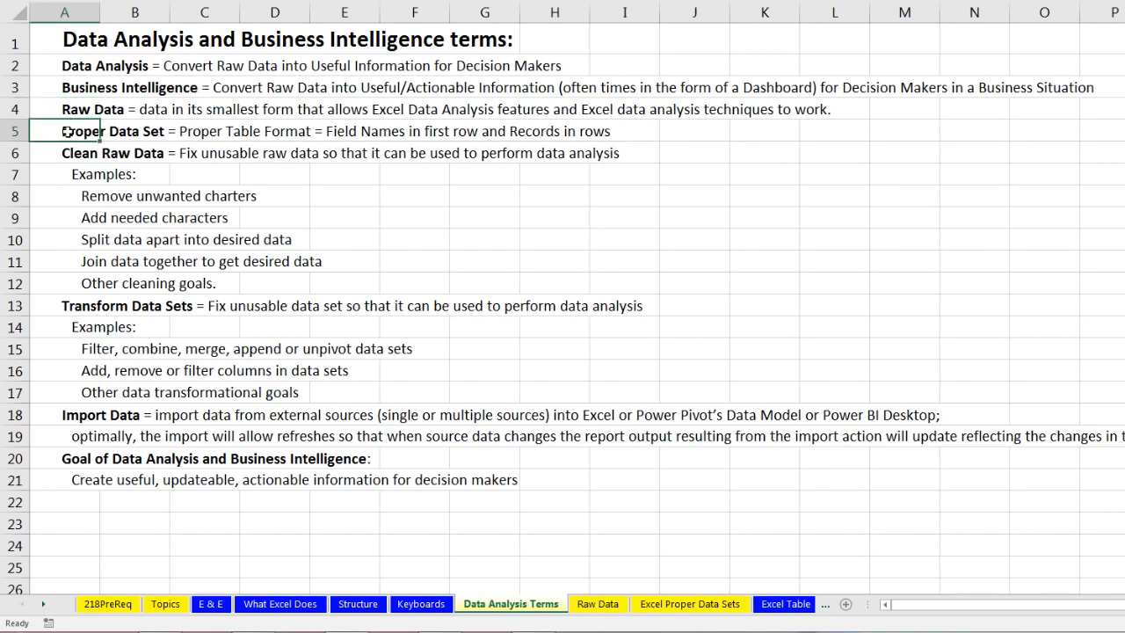
pyautogui.click(75, 417)
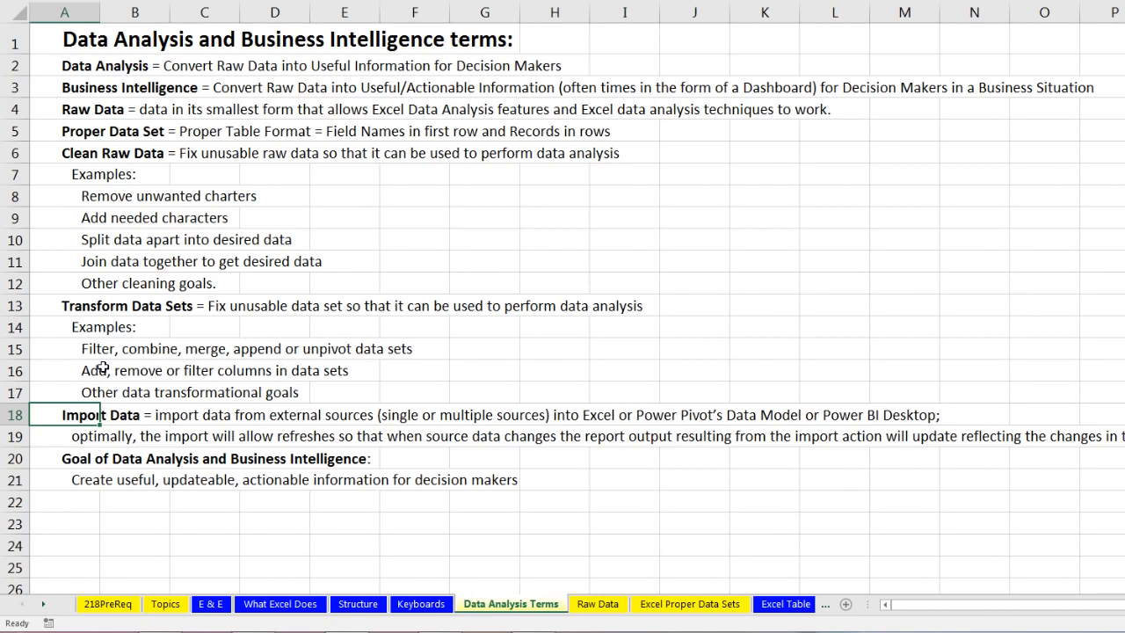
pyautogui.click(67, 514)
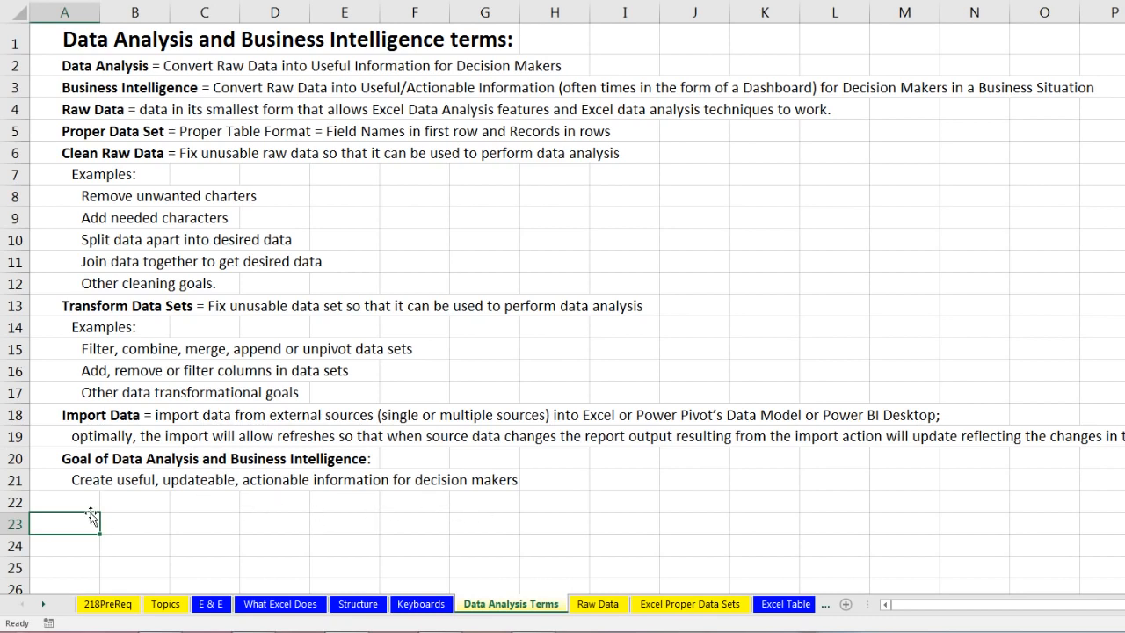
# Open the Excel Data Types sheet and enlarge its table of data types and default alignments.
pyautogui.click(43, 604)
pyautogui.click(43, 605)
pyautogui.click(43, 604)
pyautogui.click(43, 605)
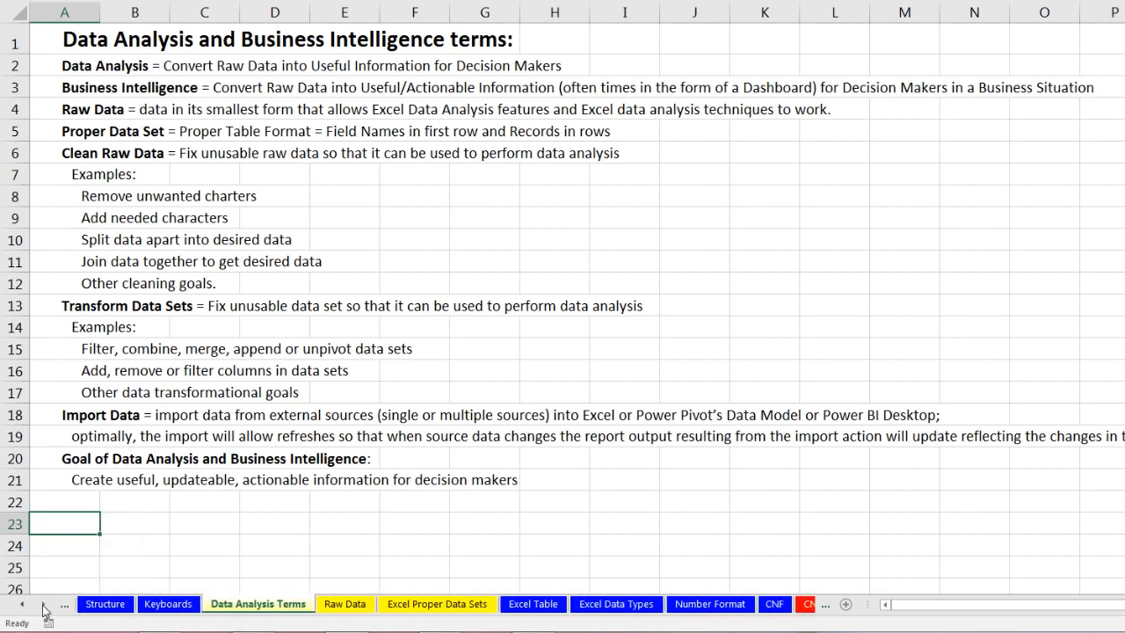
pyautogui.click(615, 604)
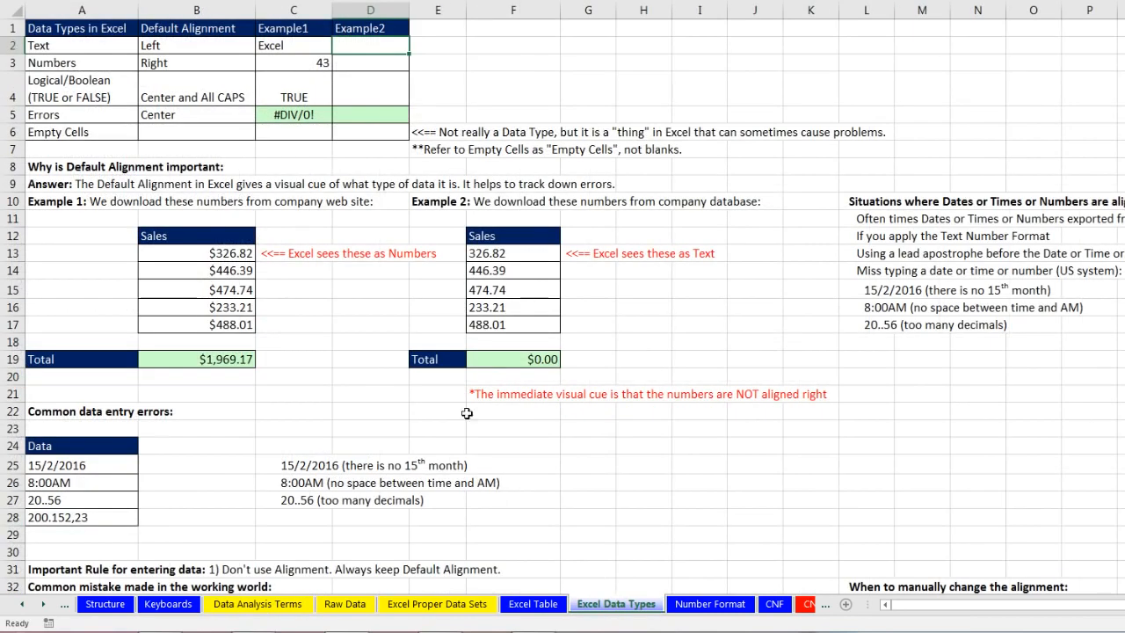
pyautogui.keyDown('ctrl'); pyautogui.scroll(3, 500, 358); pyautogui.keyUp('ctrl')
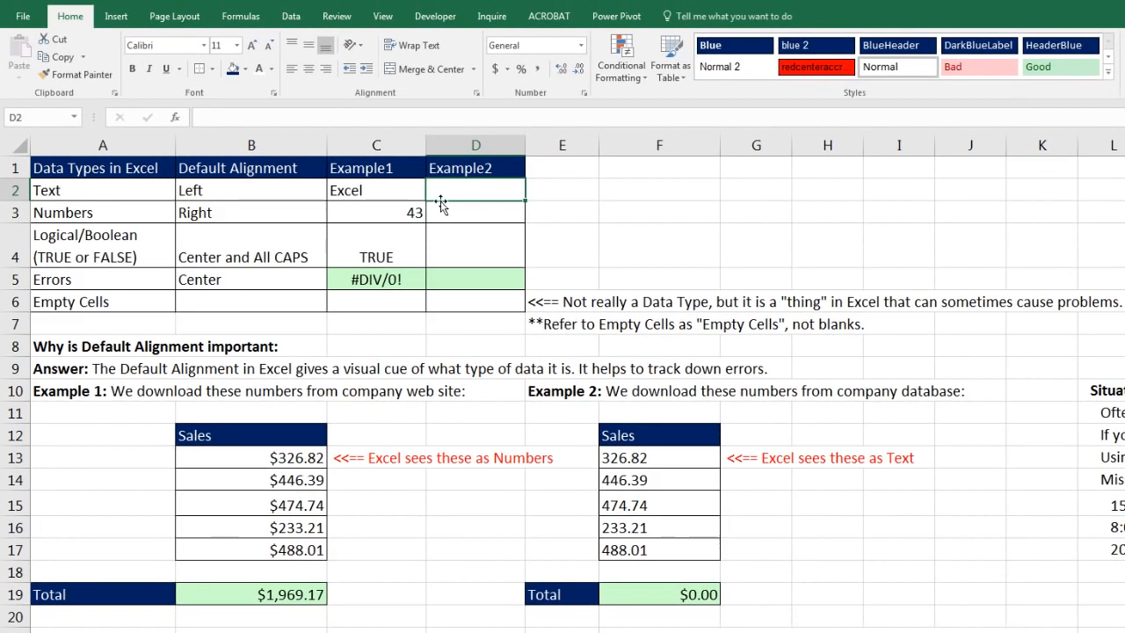
# Enter Rad in D2 as the second example of the Text data type.
pyautogui.click(81, 191)
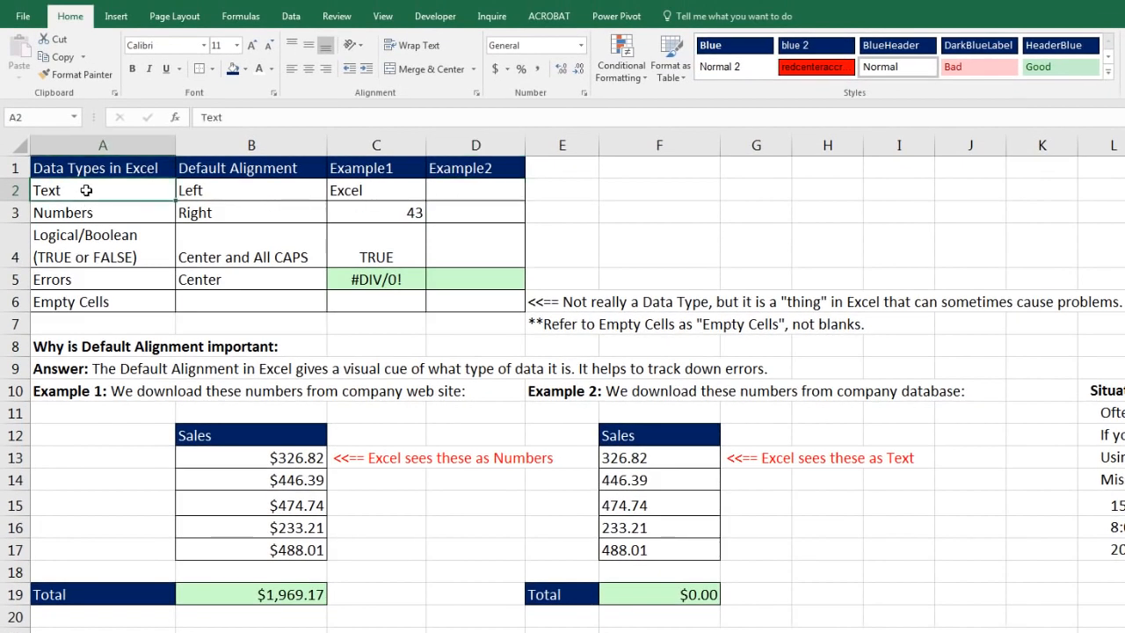
pyautogui.click(354, 187)
pyautogui.click(472, 192)
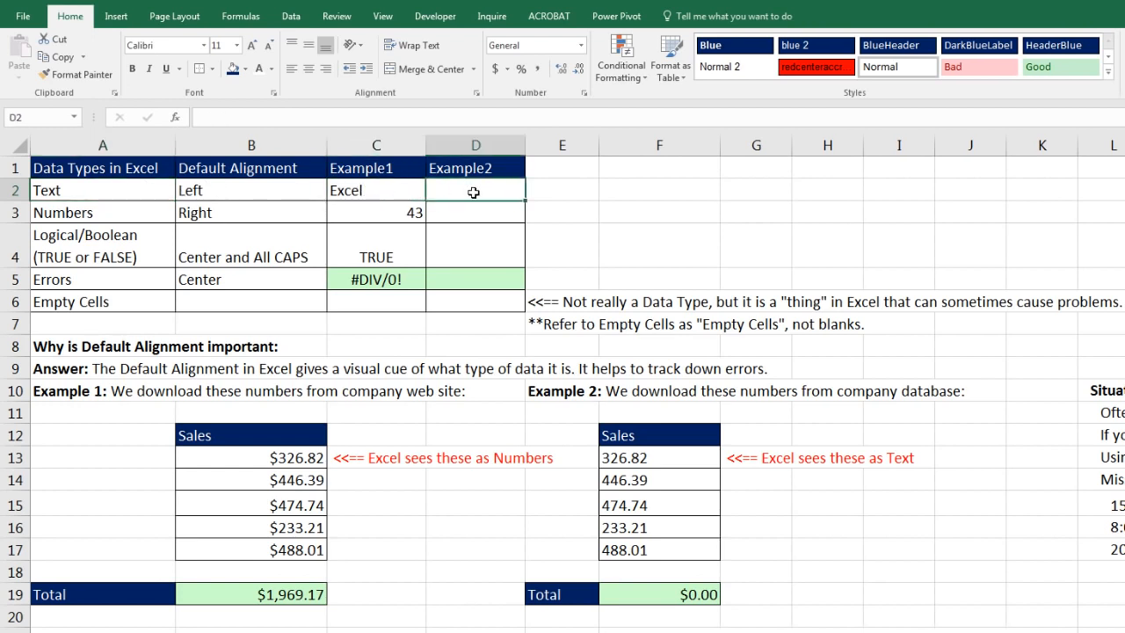
pyautogui.write('rAD')
pyautogui.press('Return')
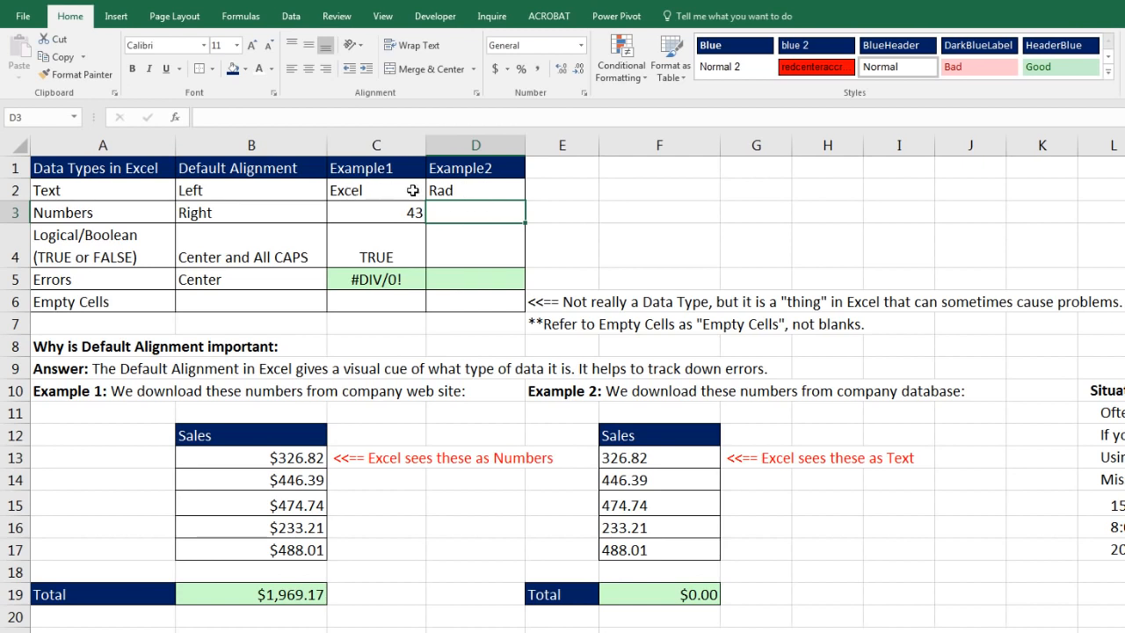
# Try right and centre alignment on the text example in C2, and set it back to left alignment.
pyautogui.click(368, 189)
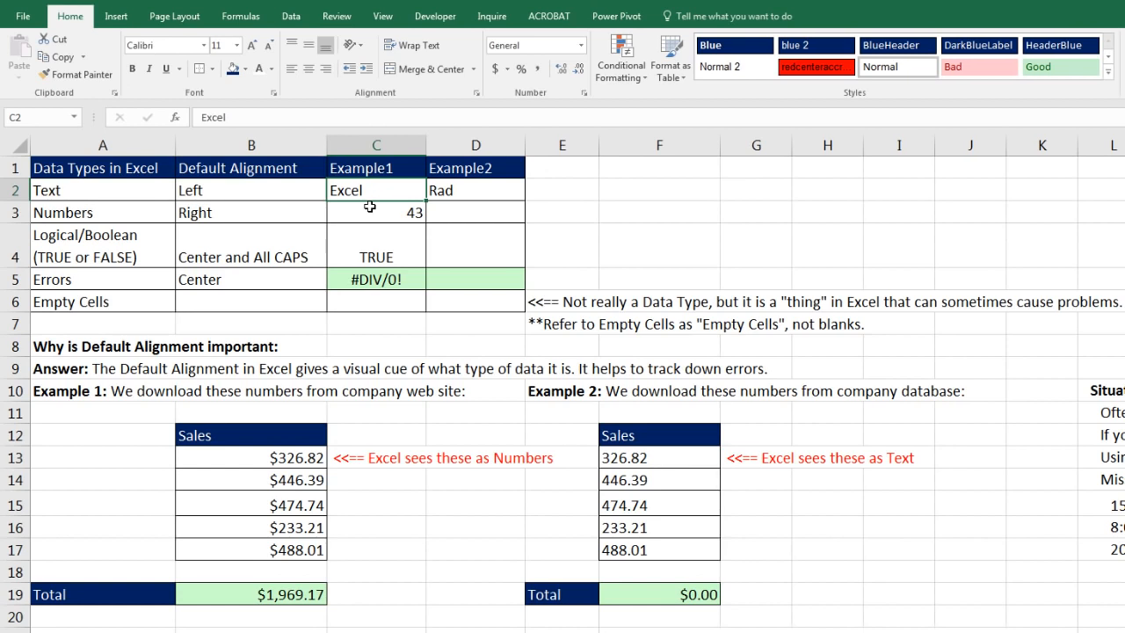
pyautogui.click(326, 70)
pyautogui.click(311, 75)
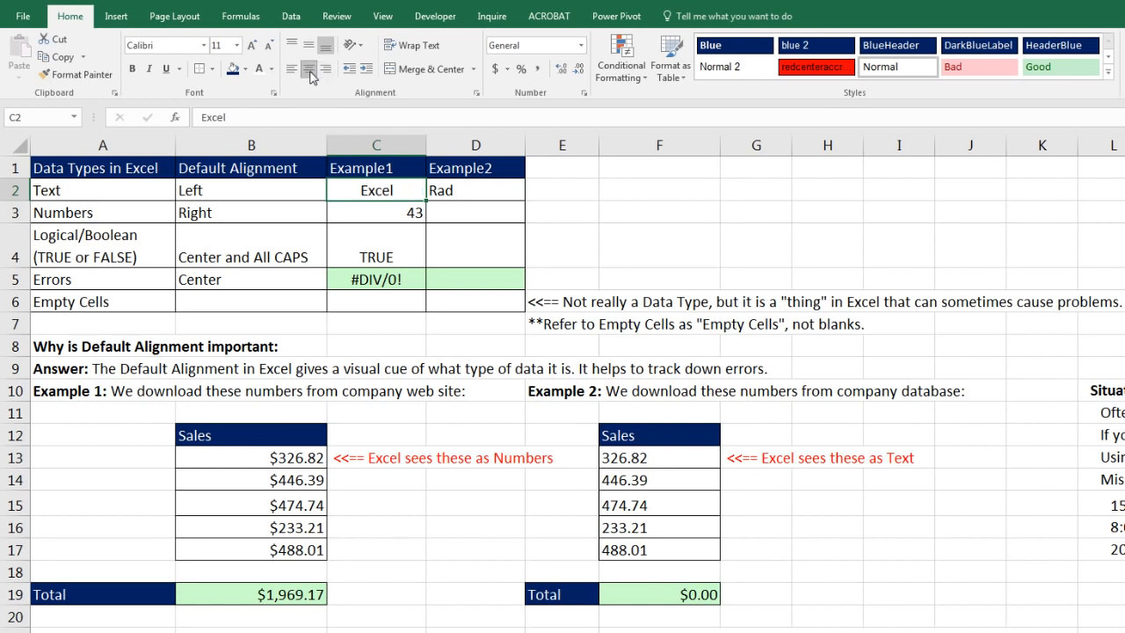
pyautogui.click(325, 69)
pyautogui.click(292, 69)
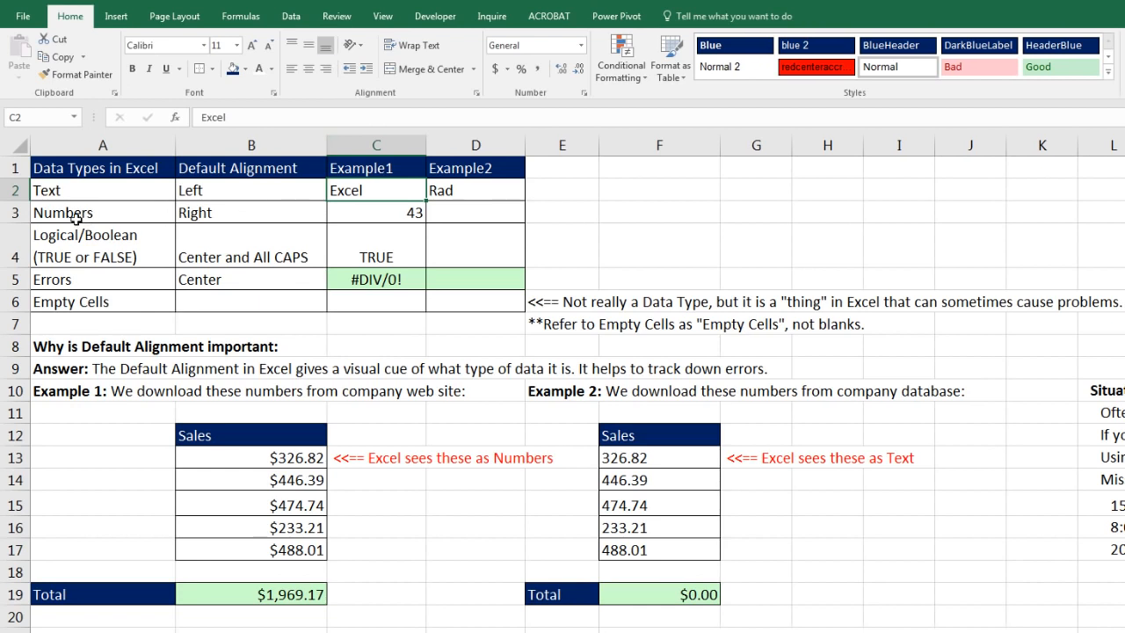
# Enter 12 in D3 as the second example of the Numbers data type, and compare it with C3.
pyautogui.click(404, 214)
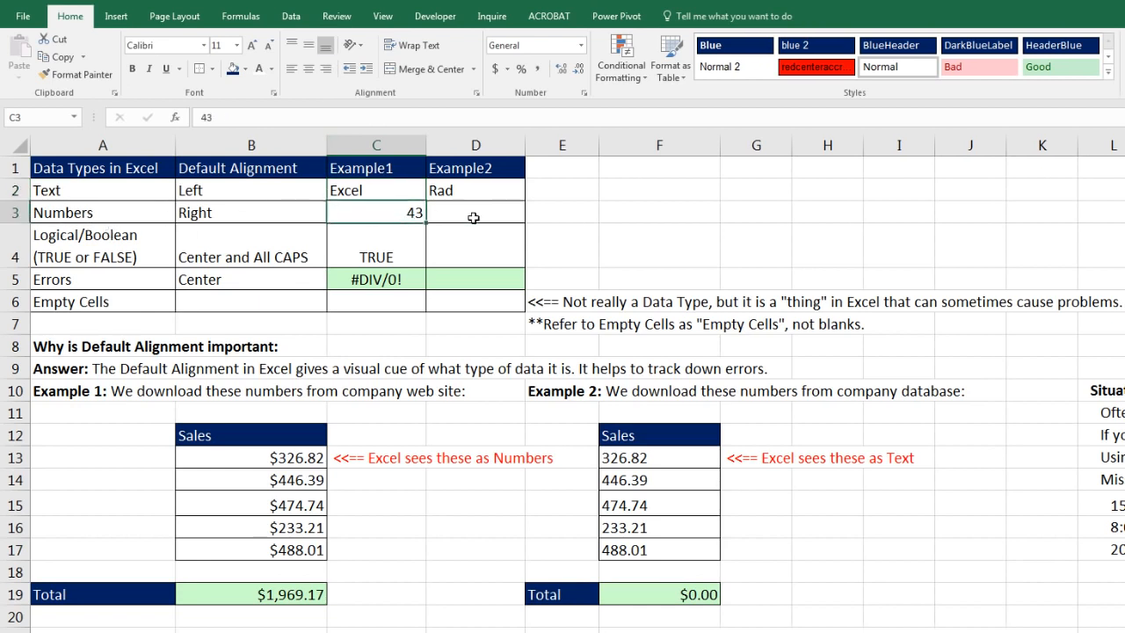
pyautogui.click(480, 208)
pyautogui.write('12')
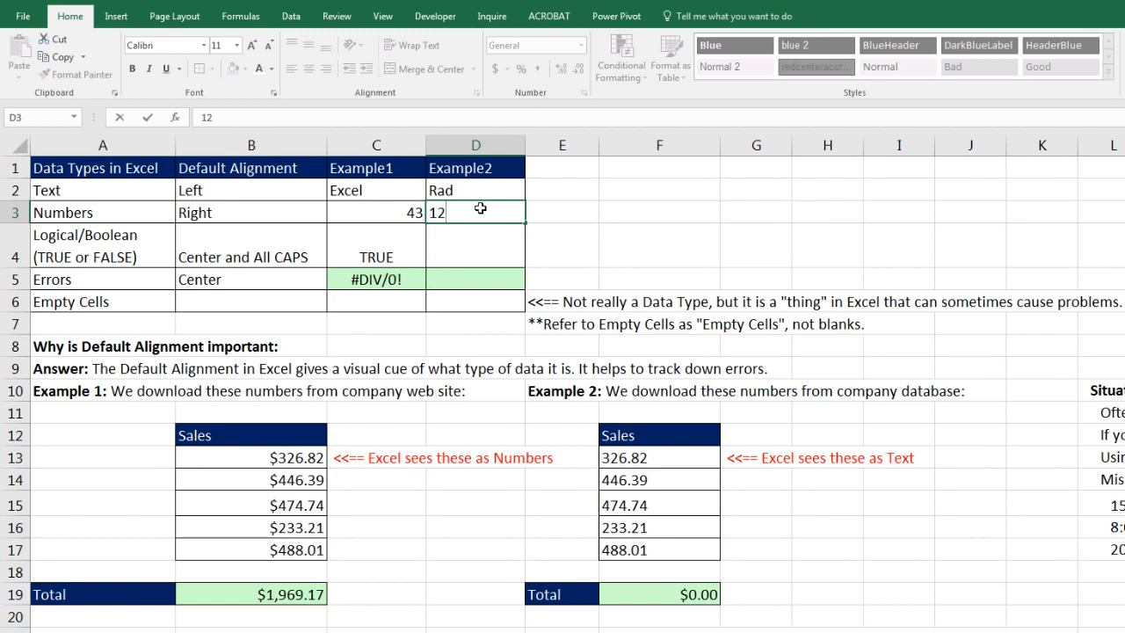
pyautogui.hotkey('ctrl', 'Return')
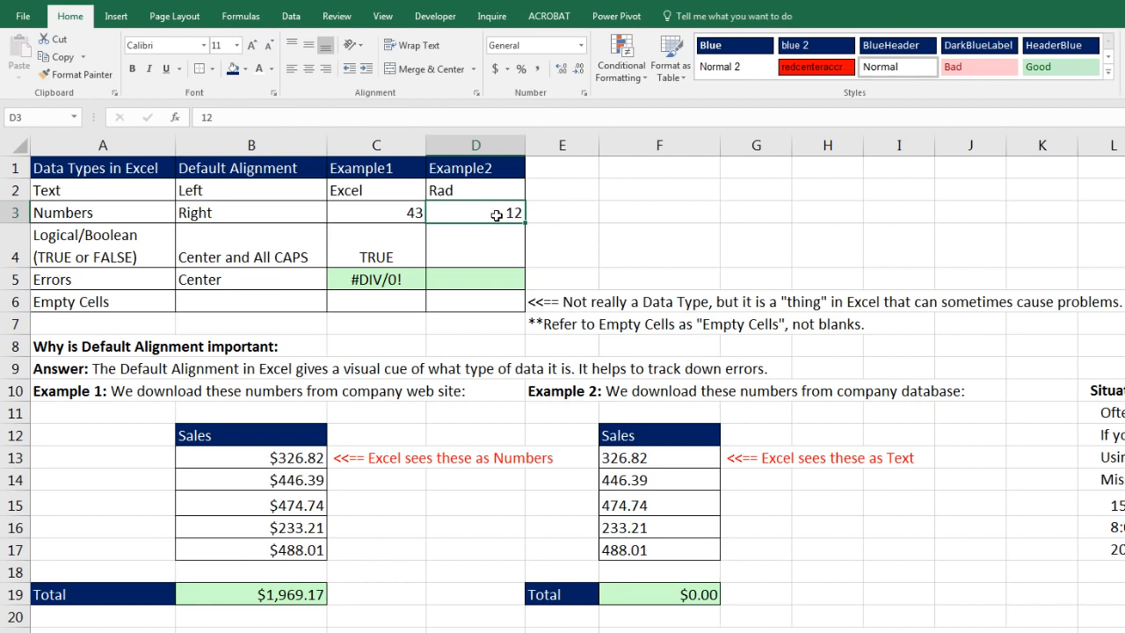
pyautogui.click(415, 215)
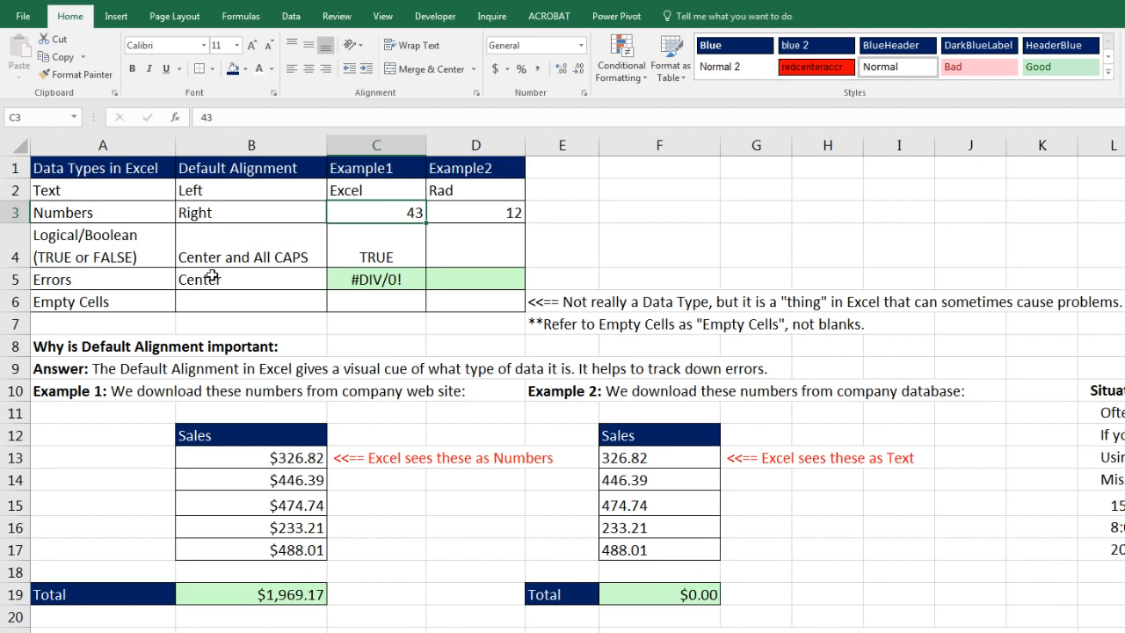
# Replace the Logical/Boolean example in C4 with false.
pyautogui.click(373, 255)
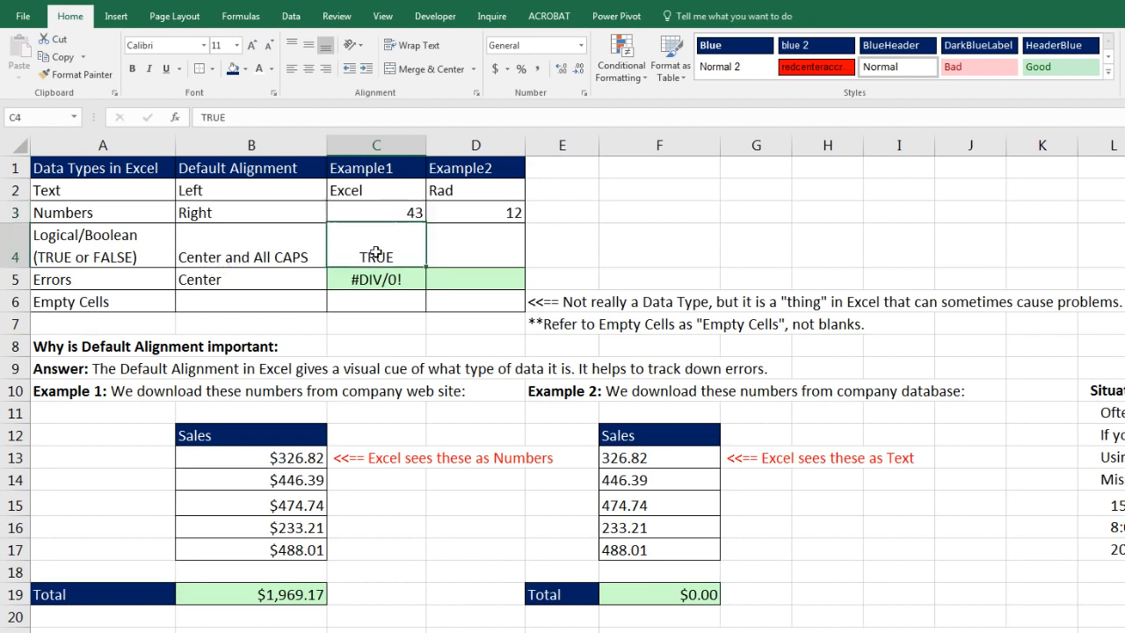
pyautogui.write('false')
pyautogui.hotkey('ctrl', 'Return')
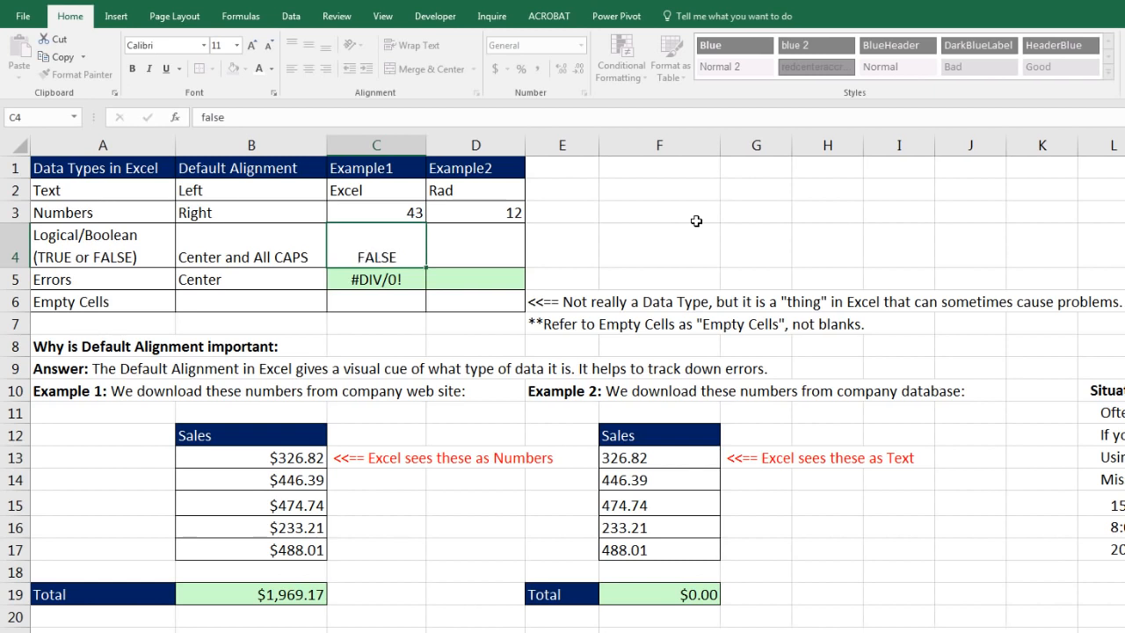
# Commit the entry in C4 and view the formula behind the Errors example in C5.
pyautogui.press('Return')
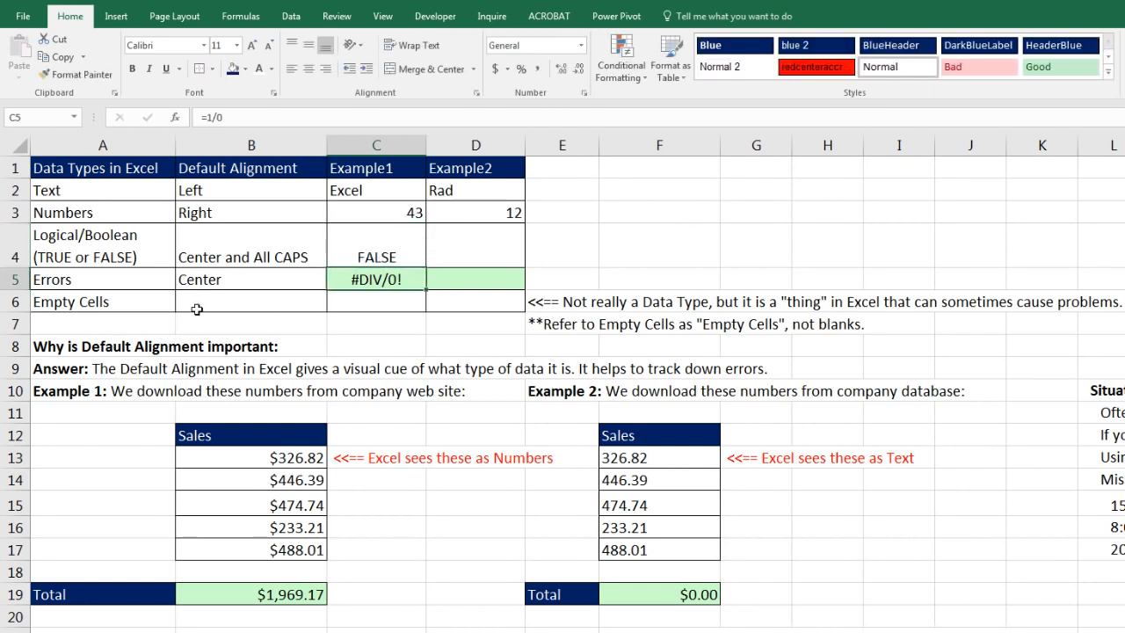
pyautogui.doubleClick(381, 279)
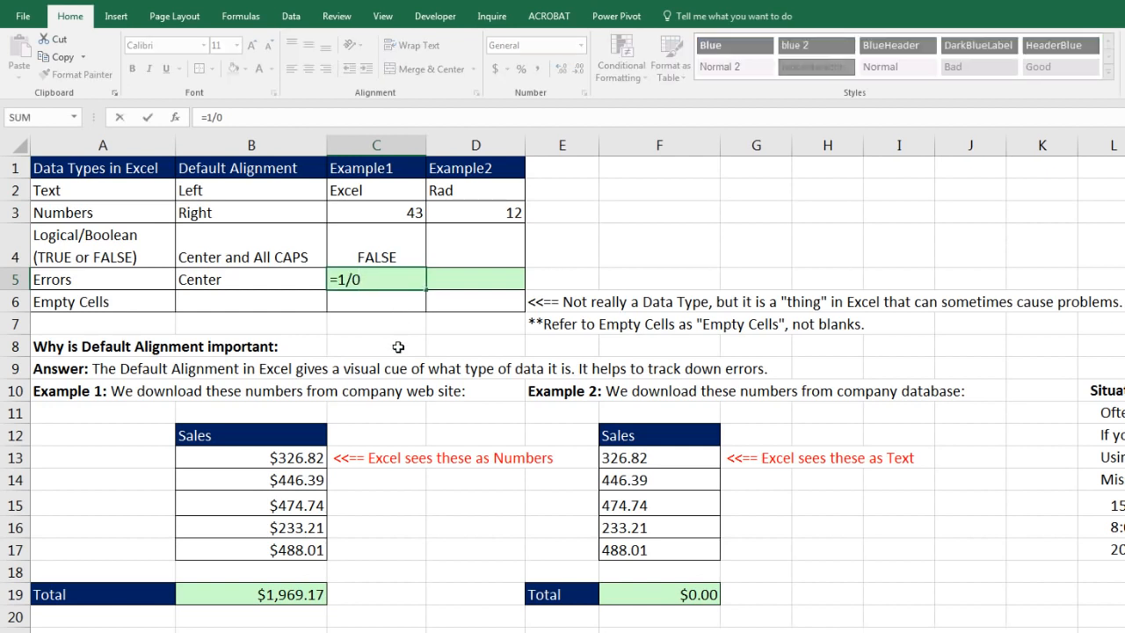
pyautogui.press('Escape')
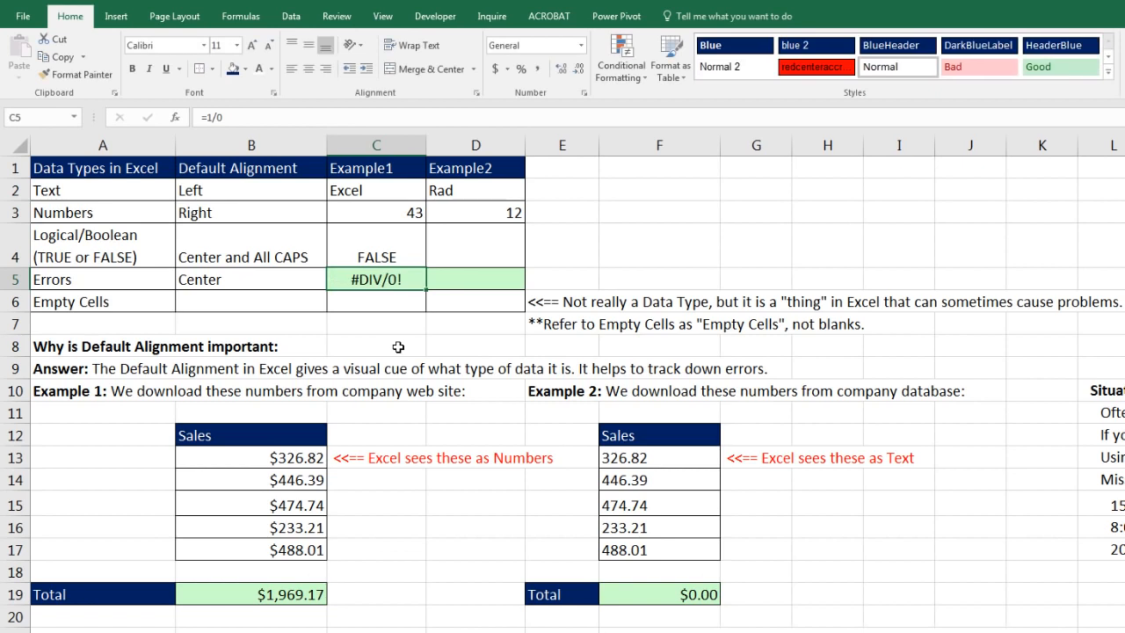
# Inspect the Empty Cells row by checking the contents of C6 and D6 without entering anything.
pyautogui.click(125, 301)
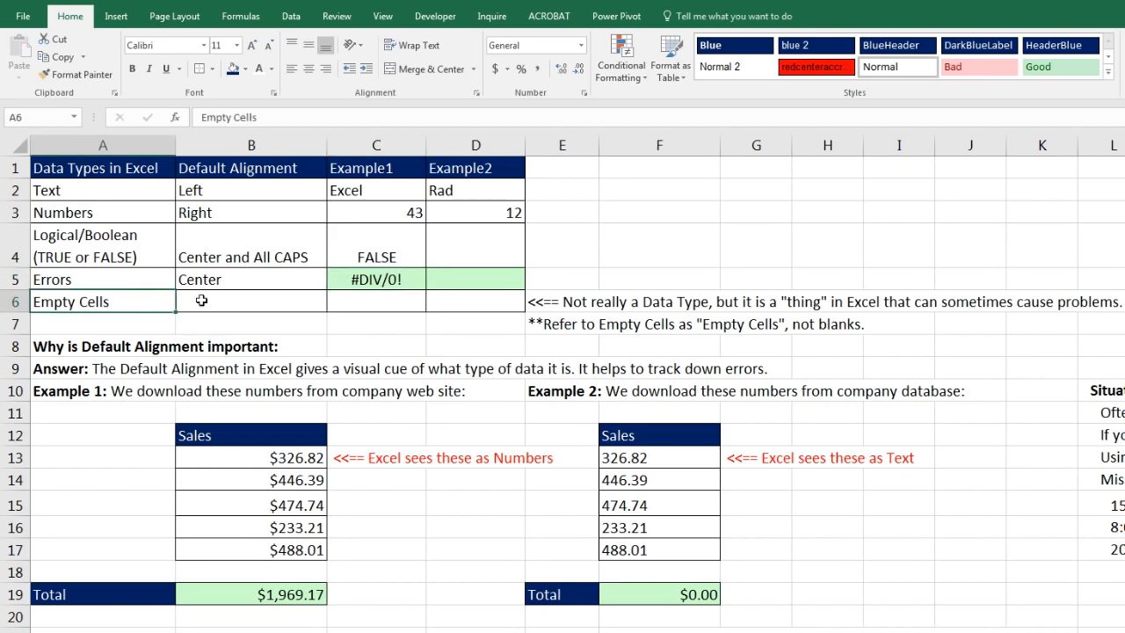
pyautogui.click(360, 304)
pyautogui.doubleClick(372, 308)
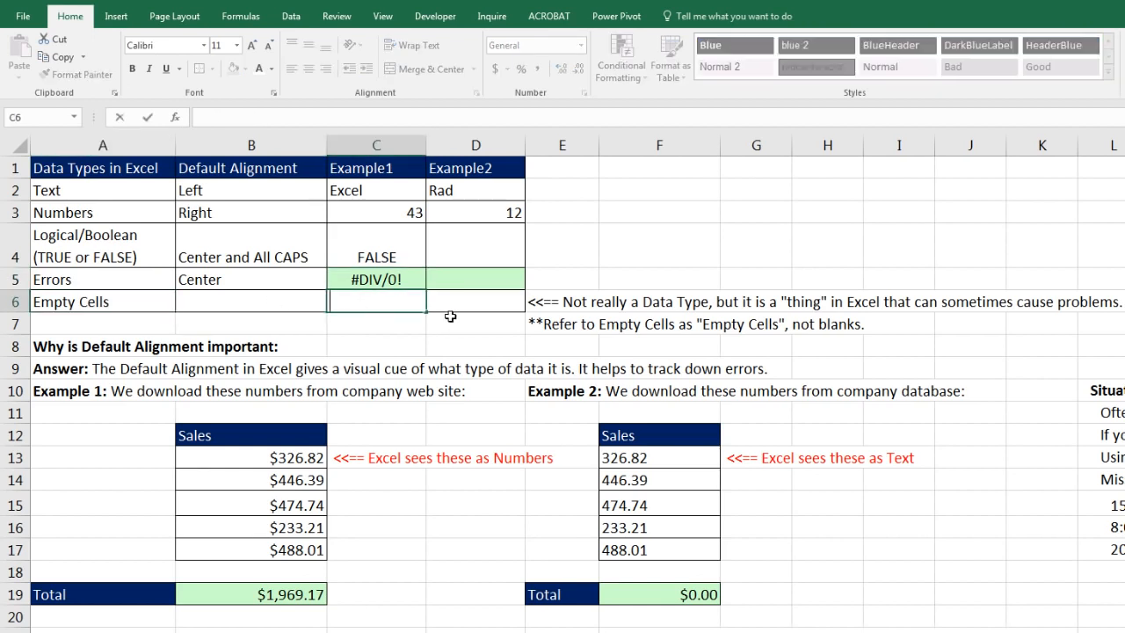
pyautogui.press('Escape')
pyautogui.doubleClick(451, 303)
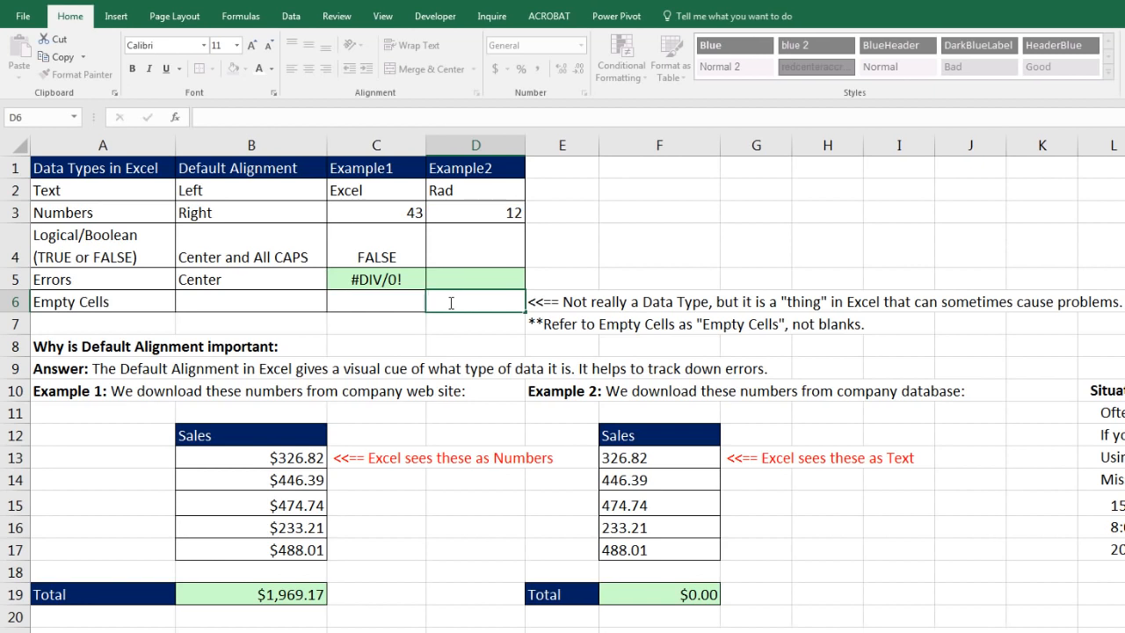
pyautogui.press('Escape')
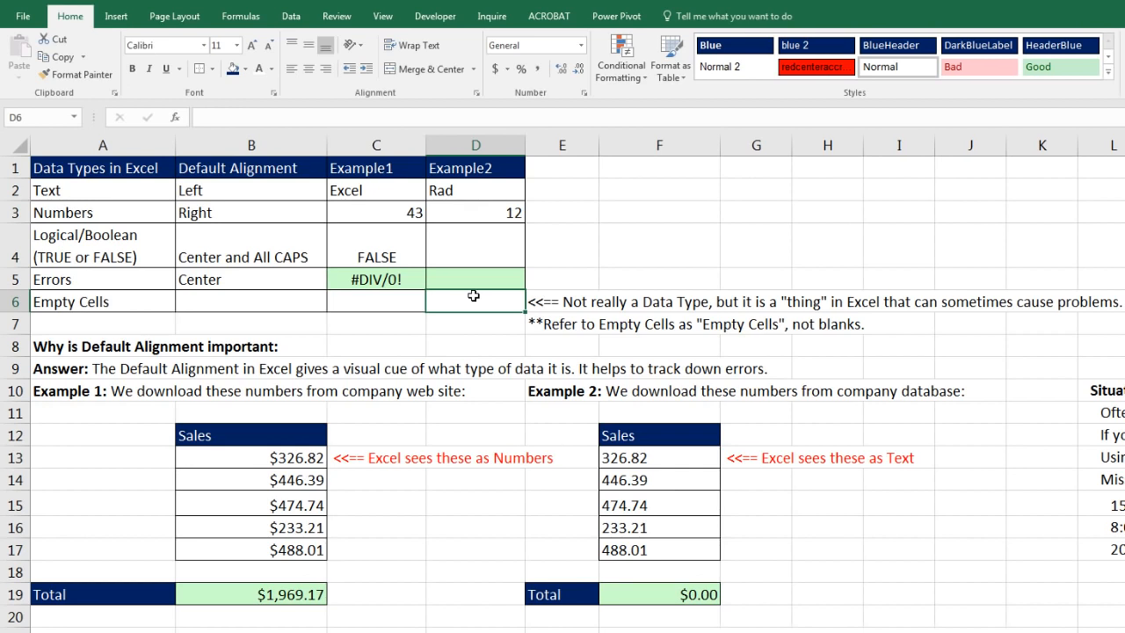
# Review the data type labels for Numbers, Logical/Boolean, Errors and Empty Cells in A3 through A6.
pyautogui.click(127, 212)
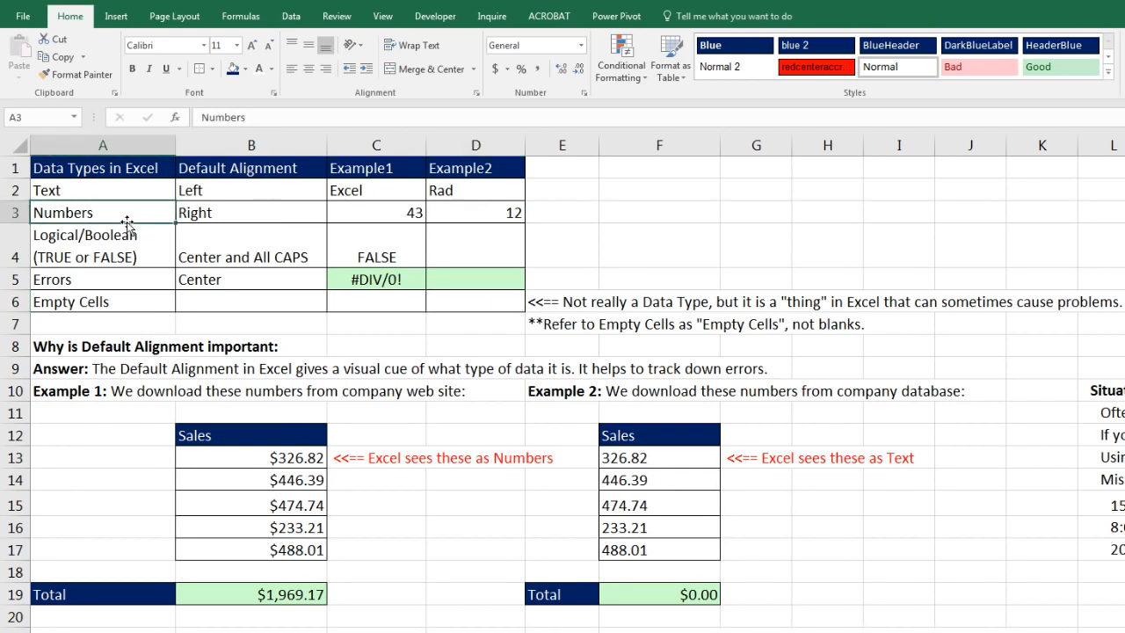
pyautogui.click(123, 245)
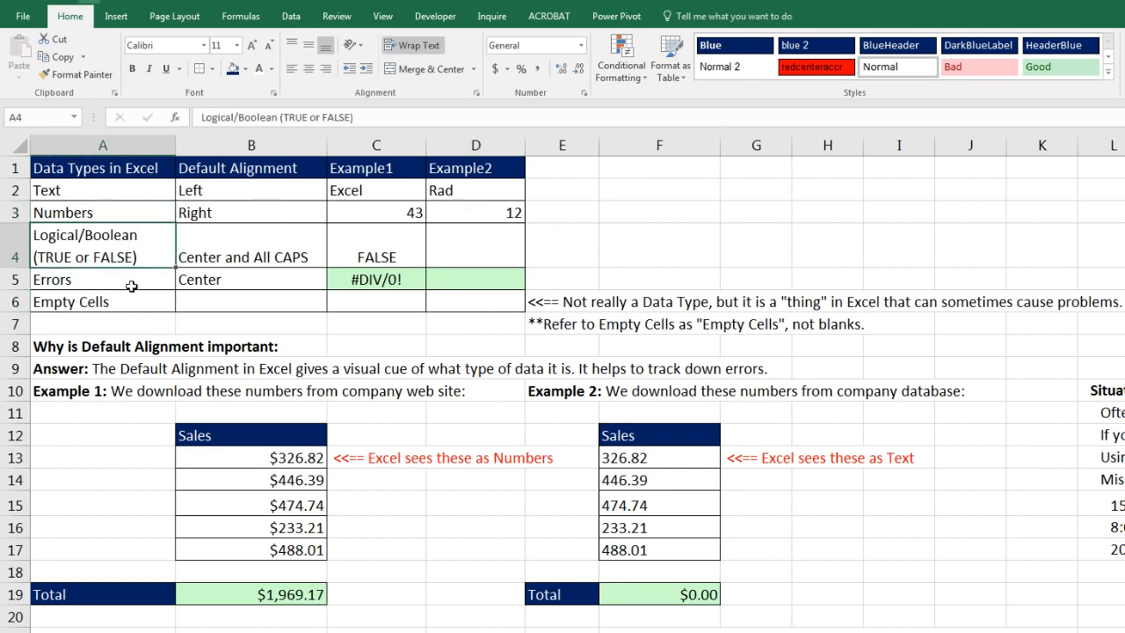
pyautogui.click(132, 283)
pyautogui.click(142, 302)
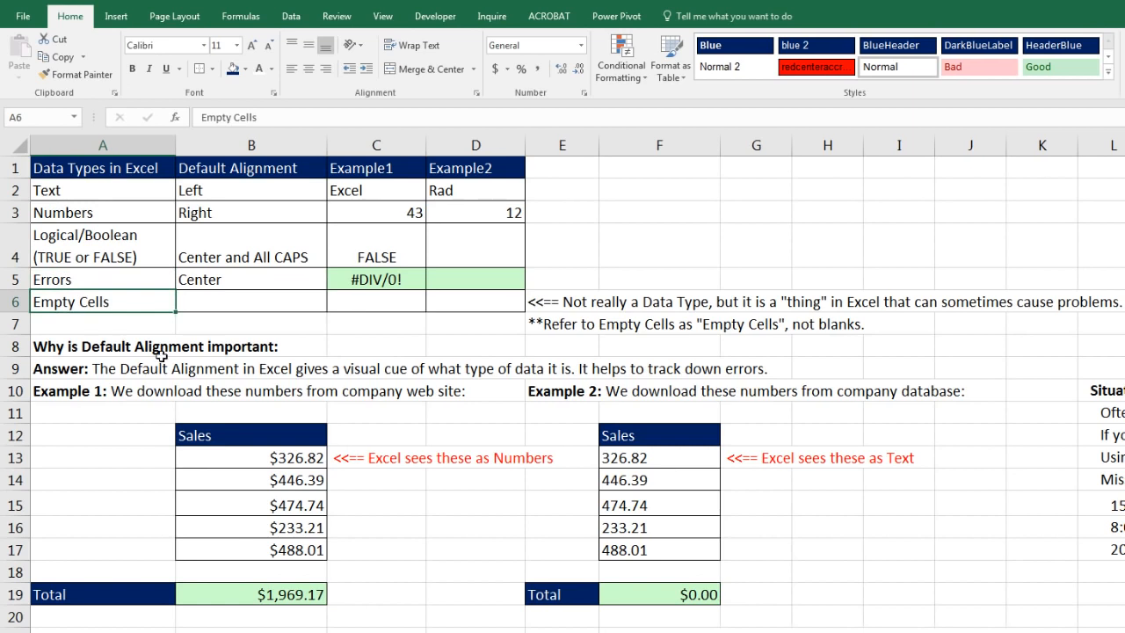
# Check the SUM formulas behind the two Sales totals in B19 and F19.
pyautogui.doubleClick(272, 597)
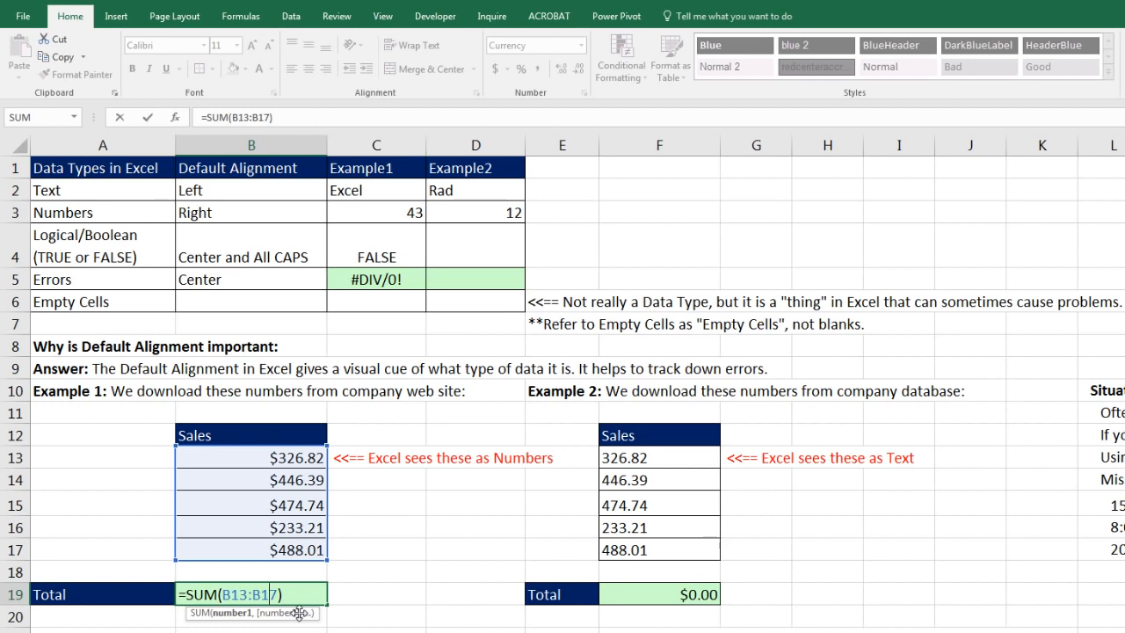
pyautogui.hotkey('ctrl', 'Return')
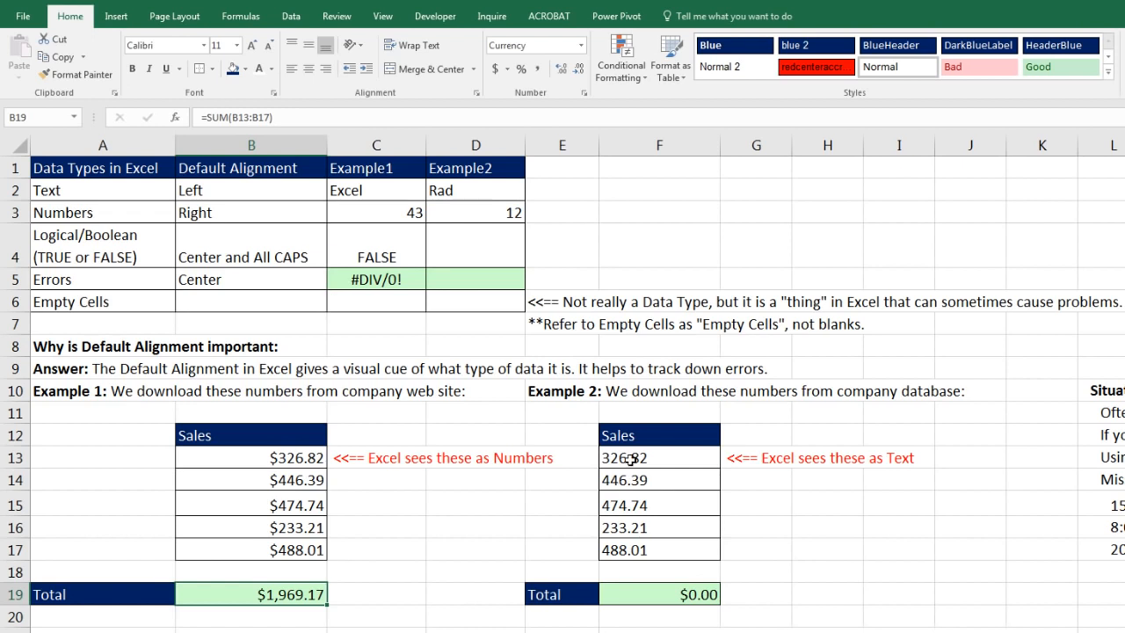
pyautogui.click(694, 595)
pyautogui.hotkey('alt', '=')
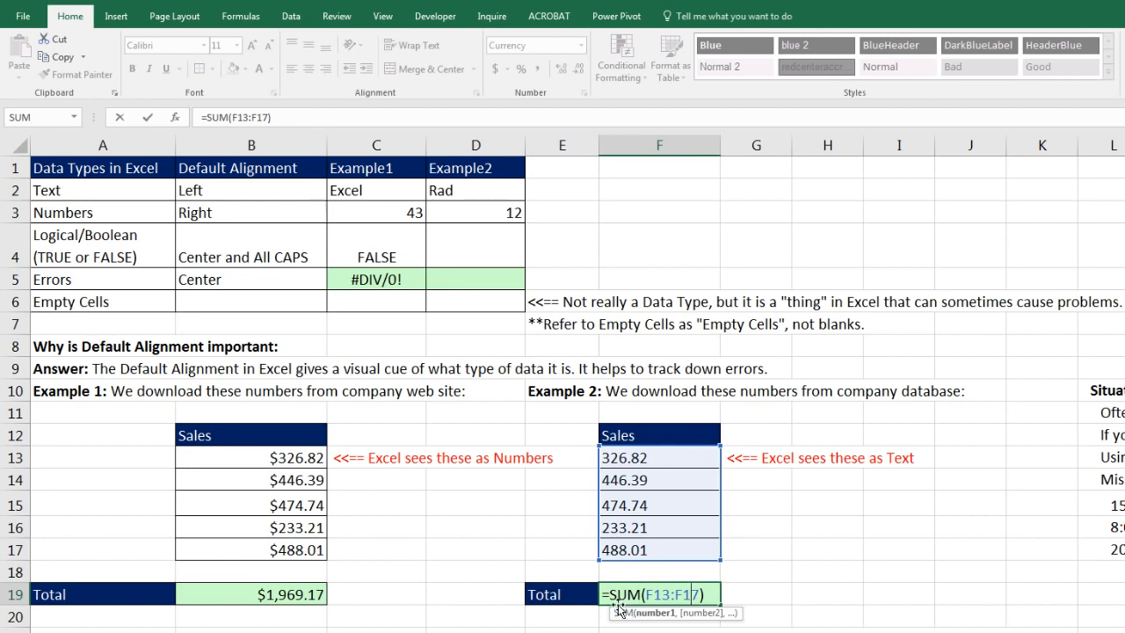
pyautogui.press('Return')
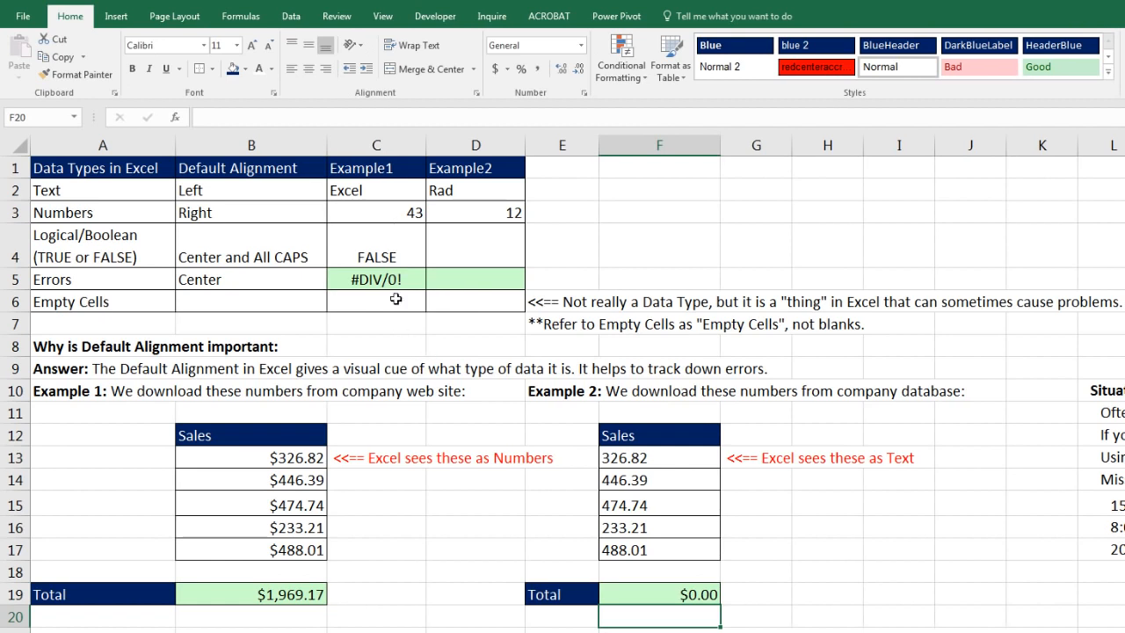
# Enter the invalid date 15/2/2016 in B25, beside the first common data entry error.
pyautogui.scroll(-3, 385, 493)
pyautogui.click(254, 497)
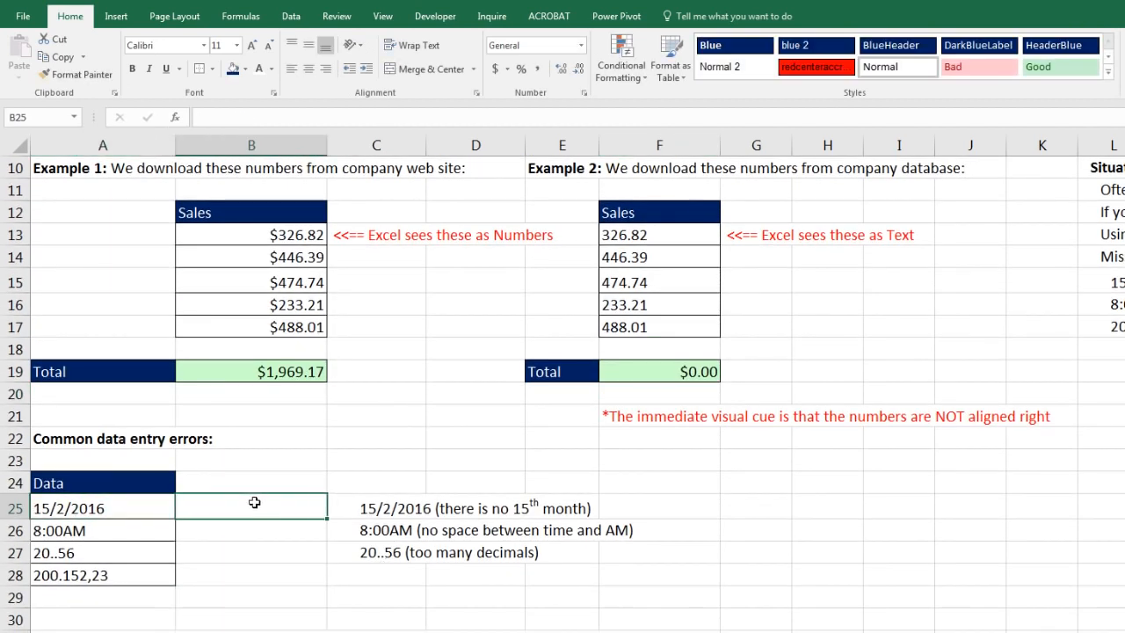
pyautogui.write('15/')
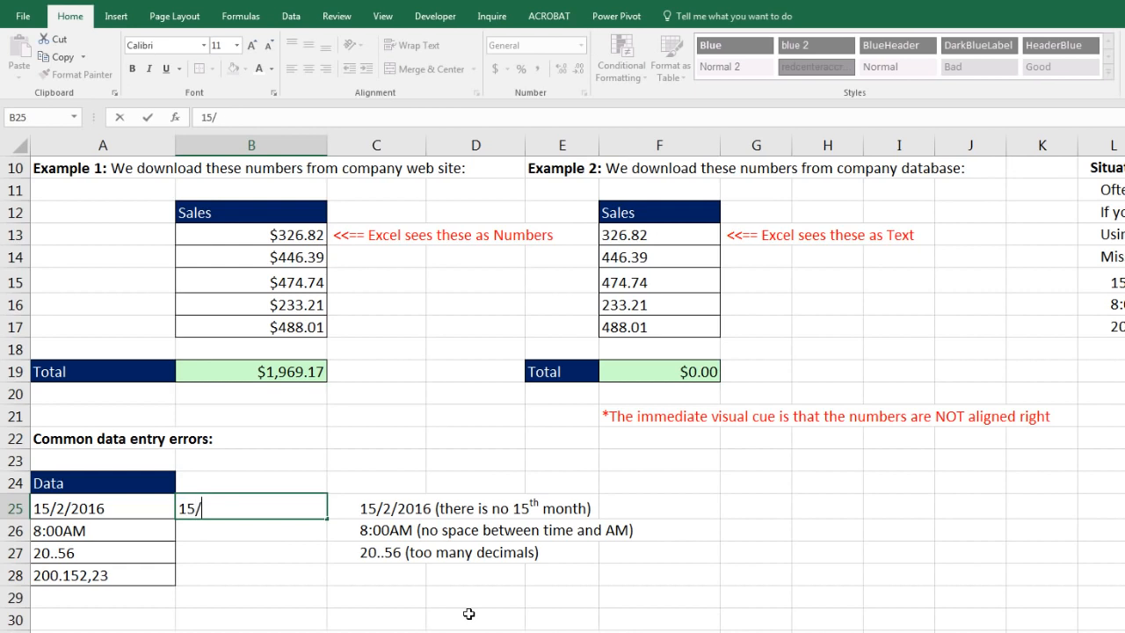
pyautogui.write('2/2016')
pyautogui.press('Return')
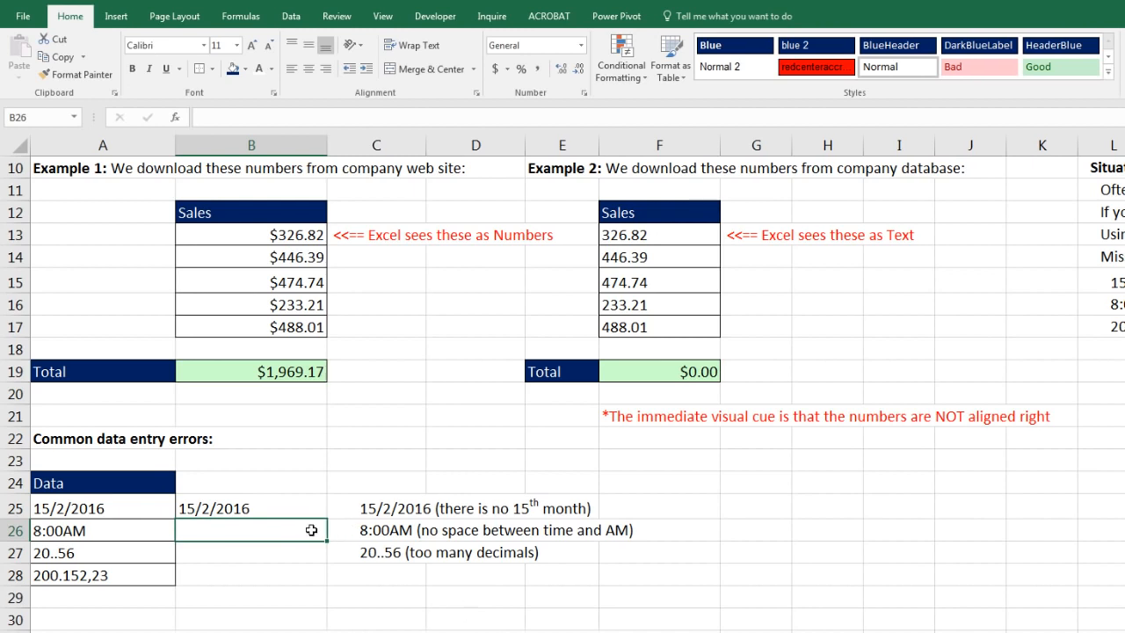
# Try correcting the date in B25 to 2/15/2016, and undo that change.
pyautogui.doubleClick(188, 508)
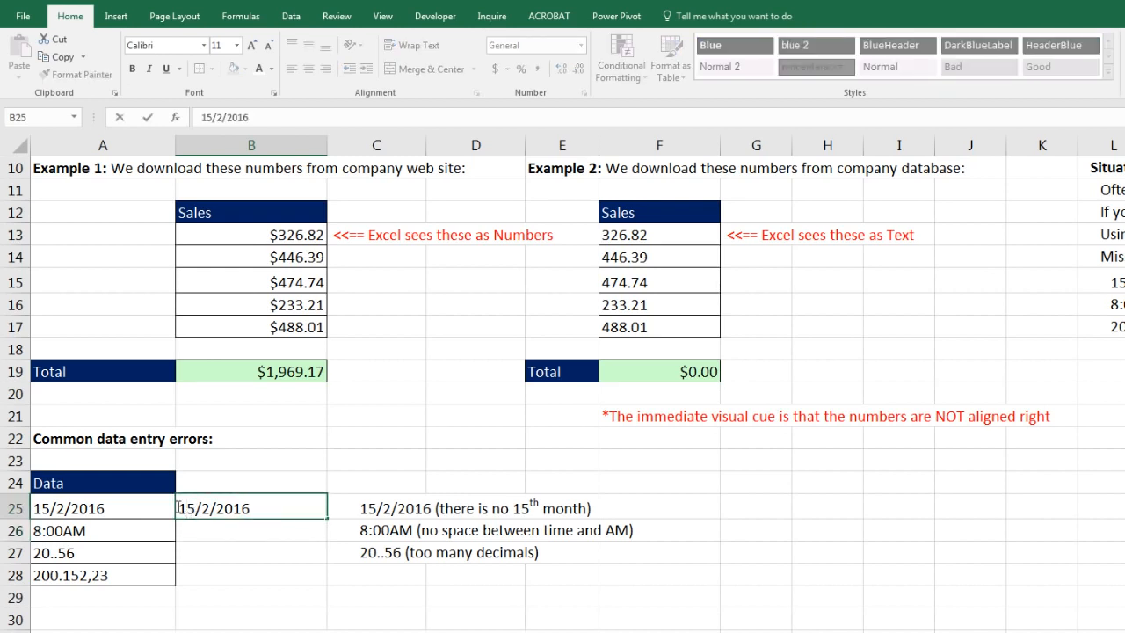
pyautogui.moveTo(178, 508); pyautogui.dragTo(211, 508)
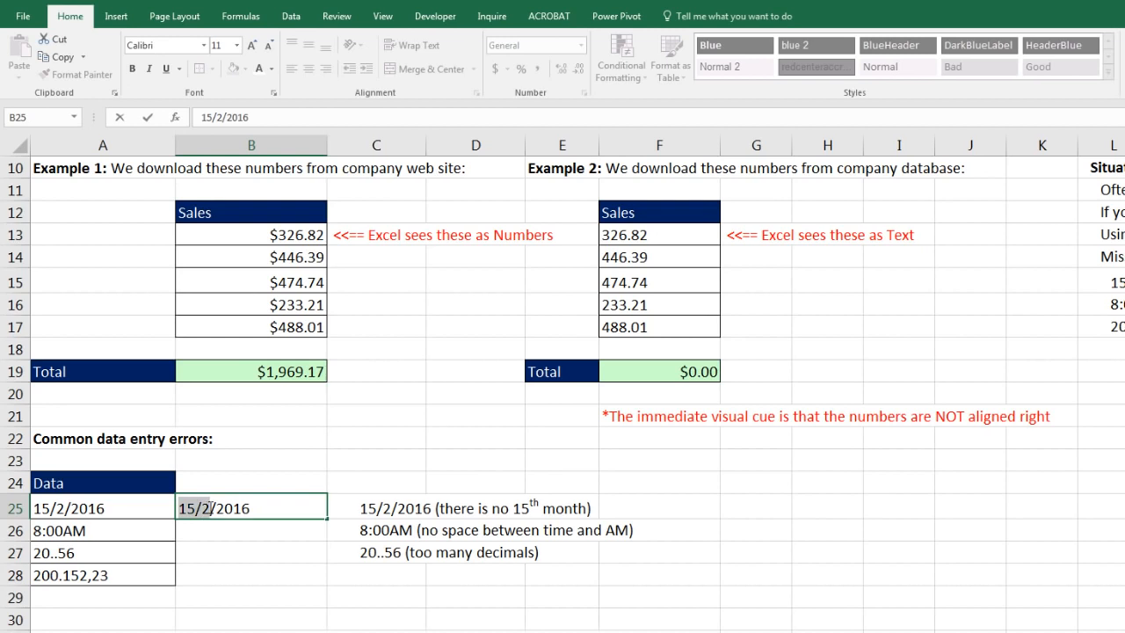
pyautogui.write('2')
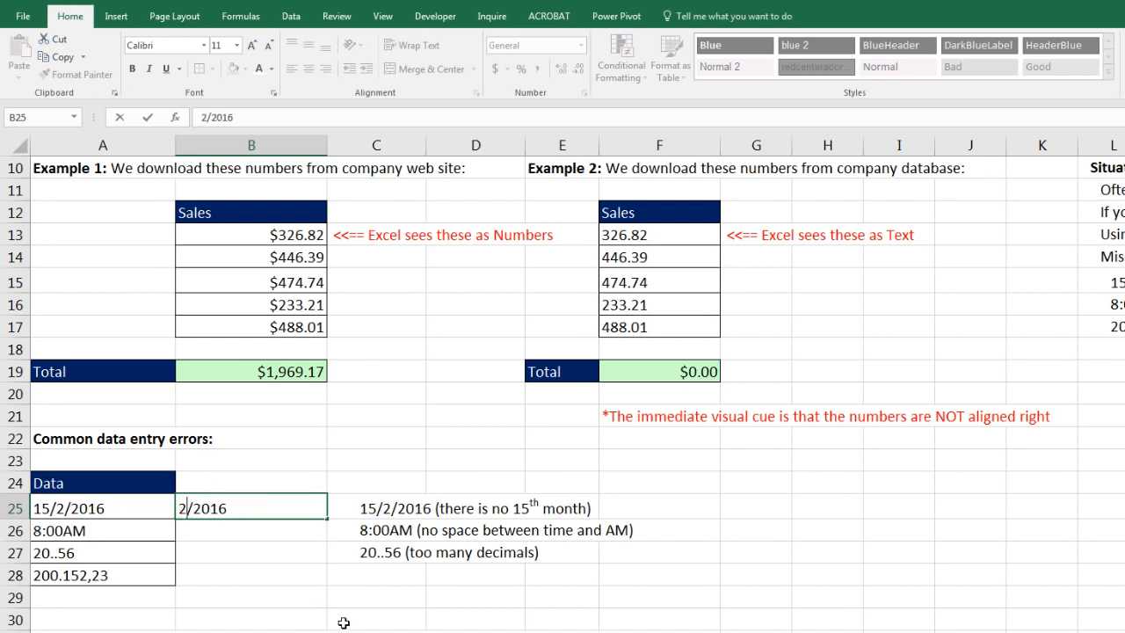
pyautogui.write('/15')
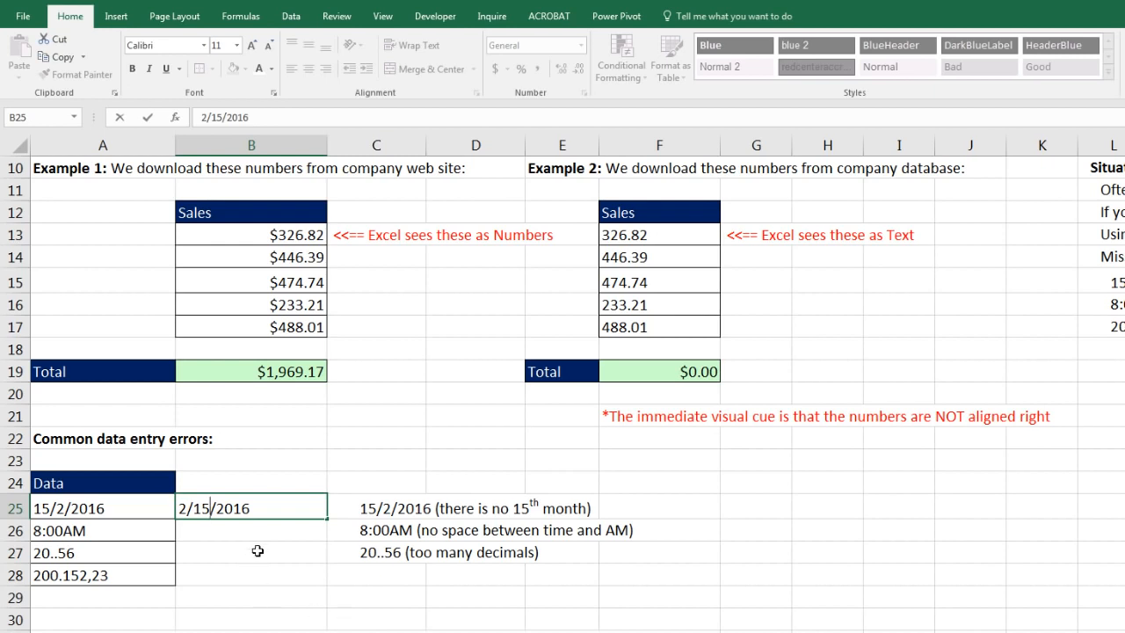
pyautogui.press('Return')
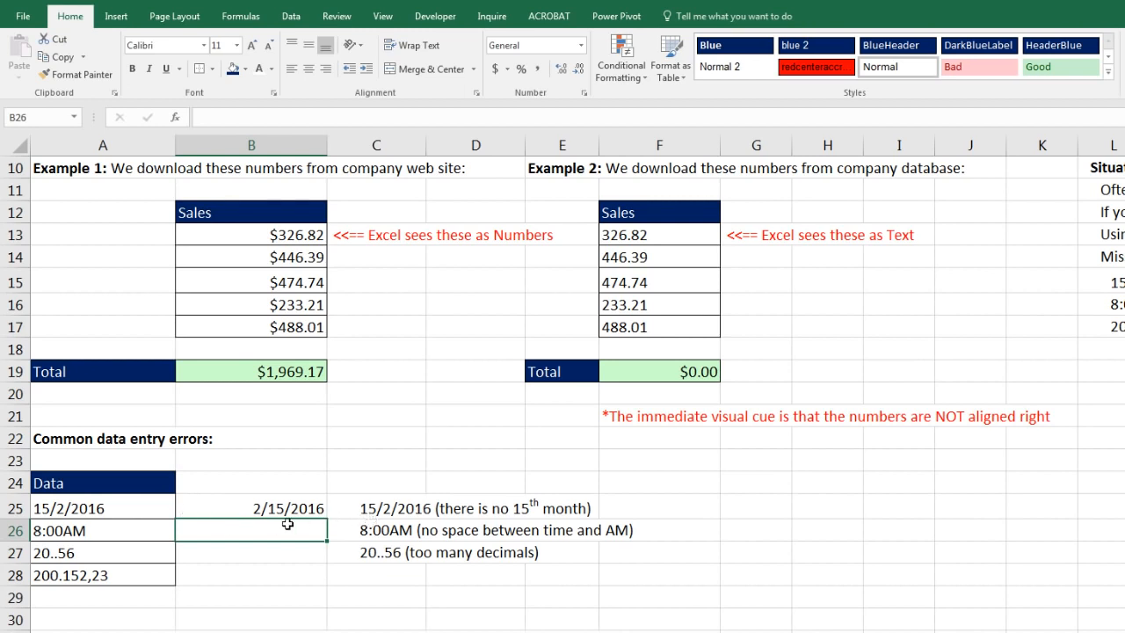
pyautogui.hotkey('ctrl', 'z')
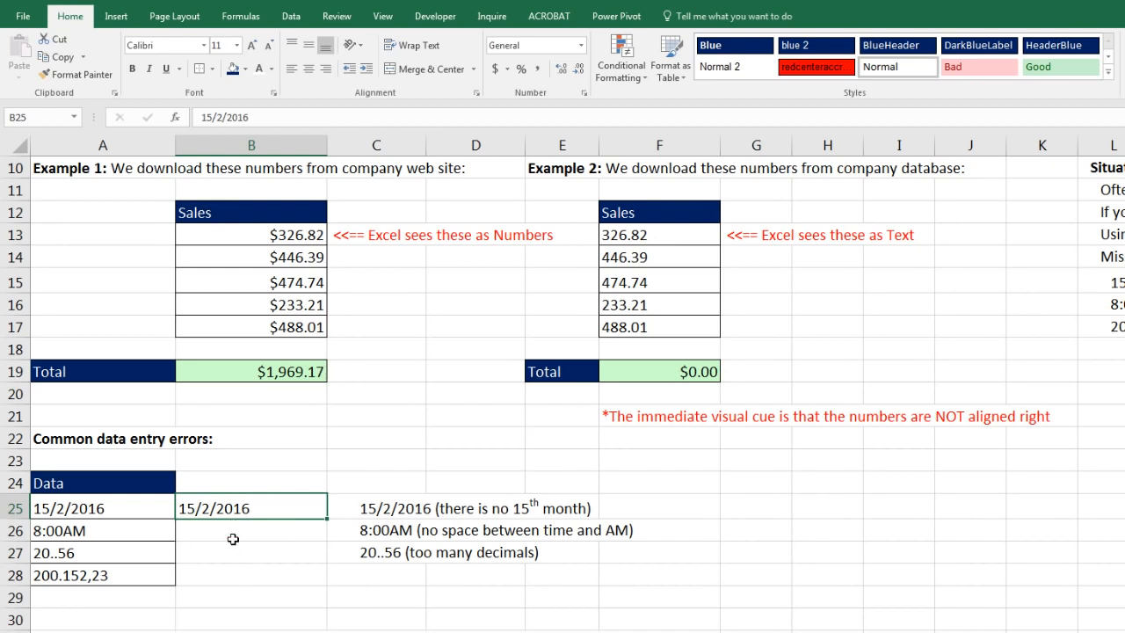
# Enter 8:00AM in B26, and correct it to 8:00 AM with a space before AM.
pyautogui.click(268, 531)
pyautogui.write('8:00AM')
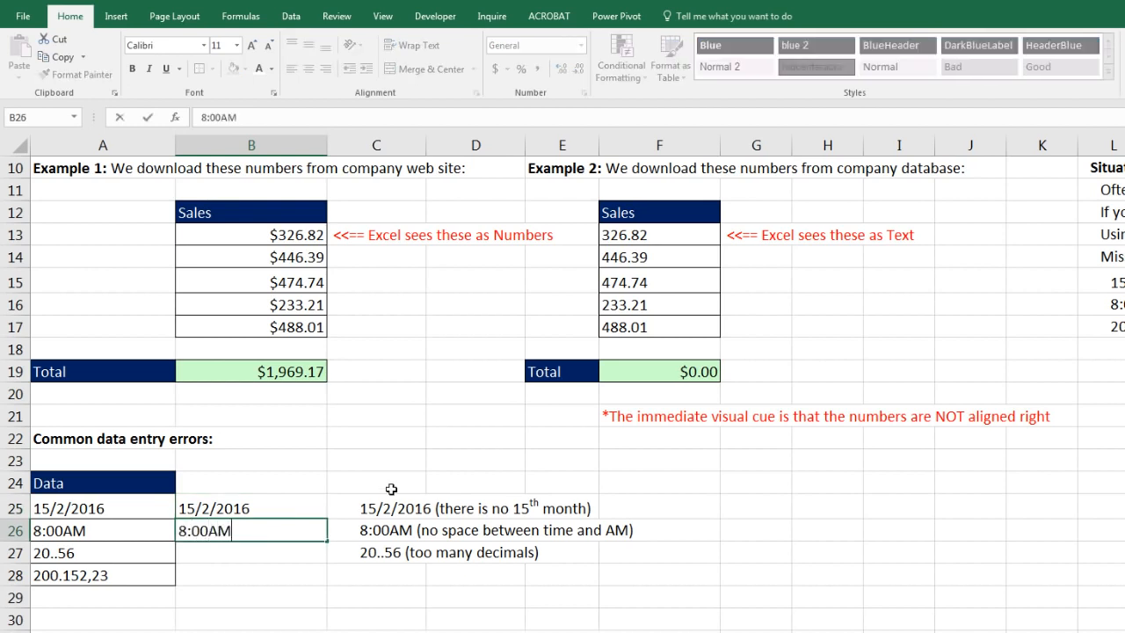
pyautogui.hotkey('ctrl', 'Return')
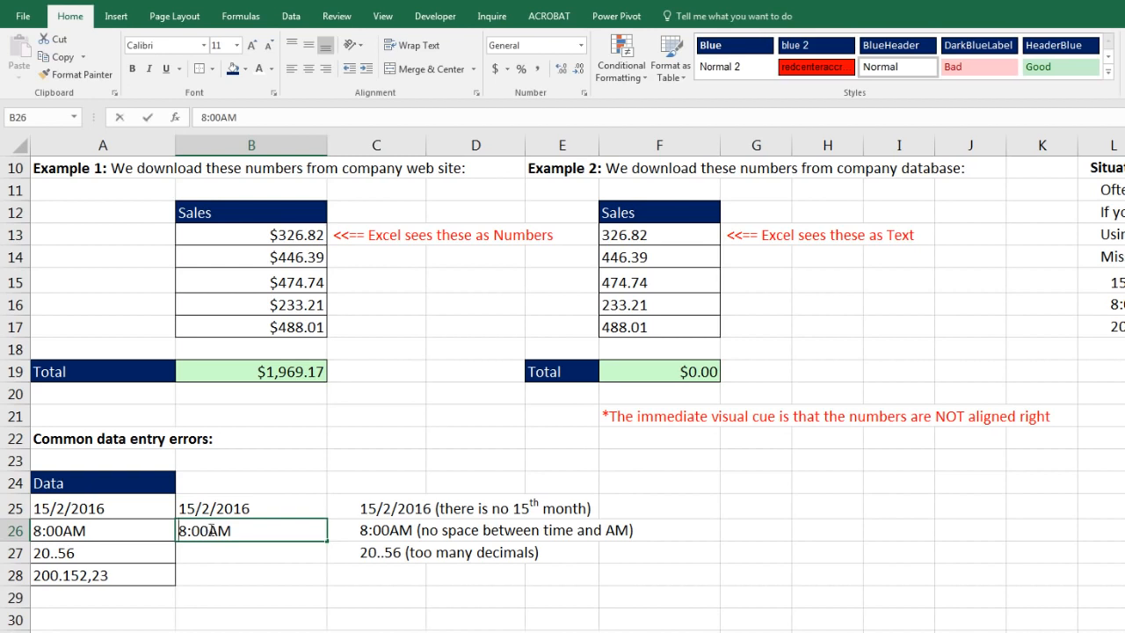
pyautogui.doubleClick(209, 530)
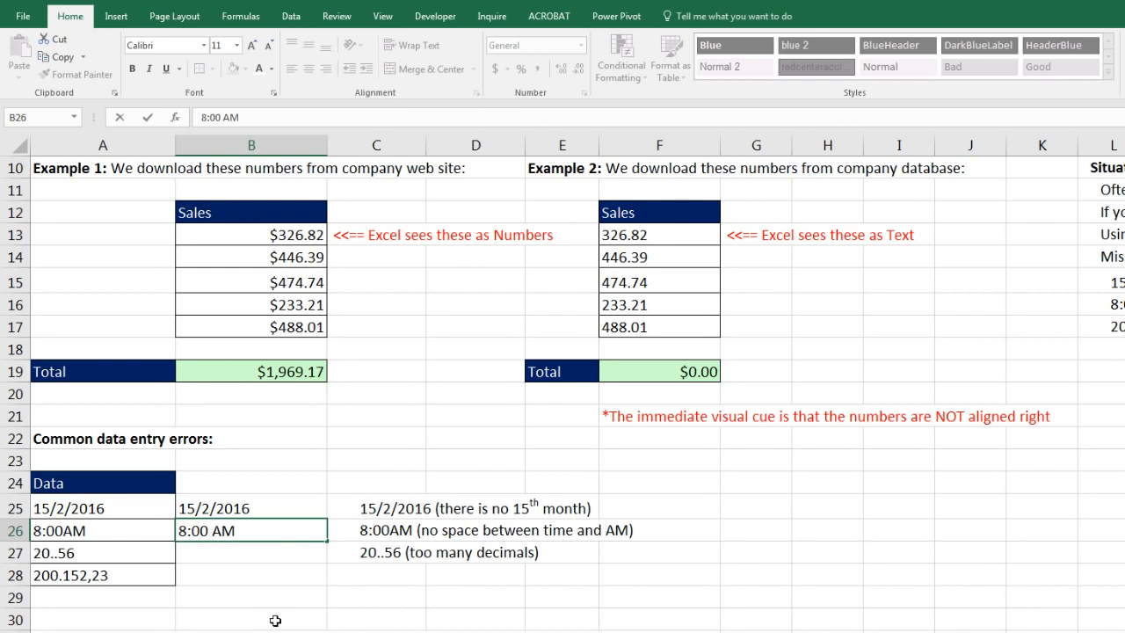
pyautogui.press('Return')
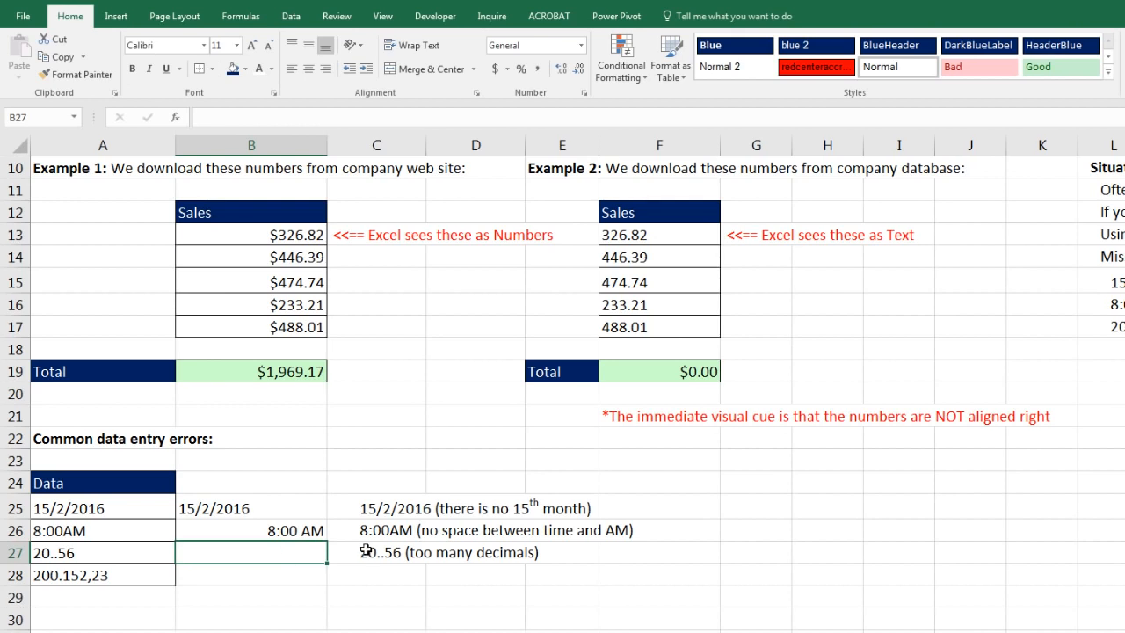
# Enter 20..52 in B27, and correct it to 20.52 by removing the extra decimal point.
pyautogui.write('20.')
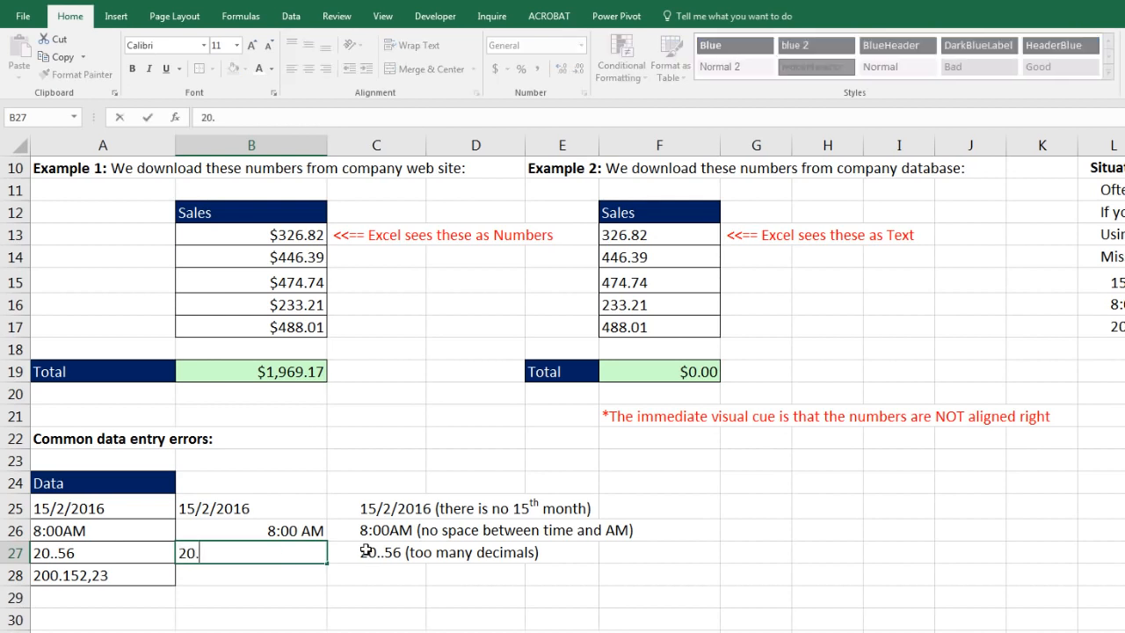
pyautogui.write('2')
pyautogui.press('Return')
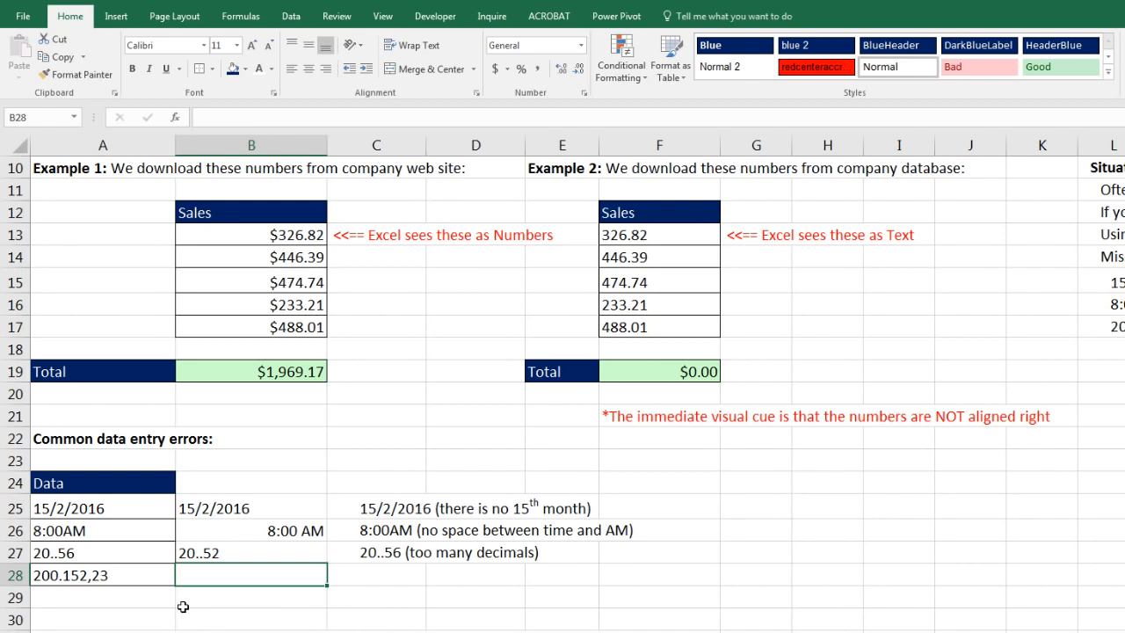
pyautogui.doubleClick(203, 553)
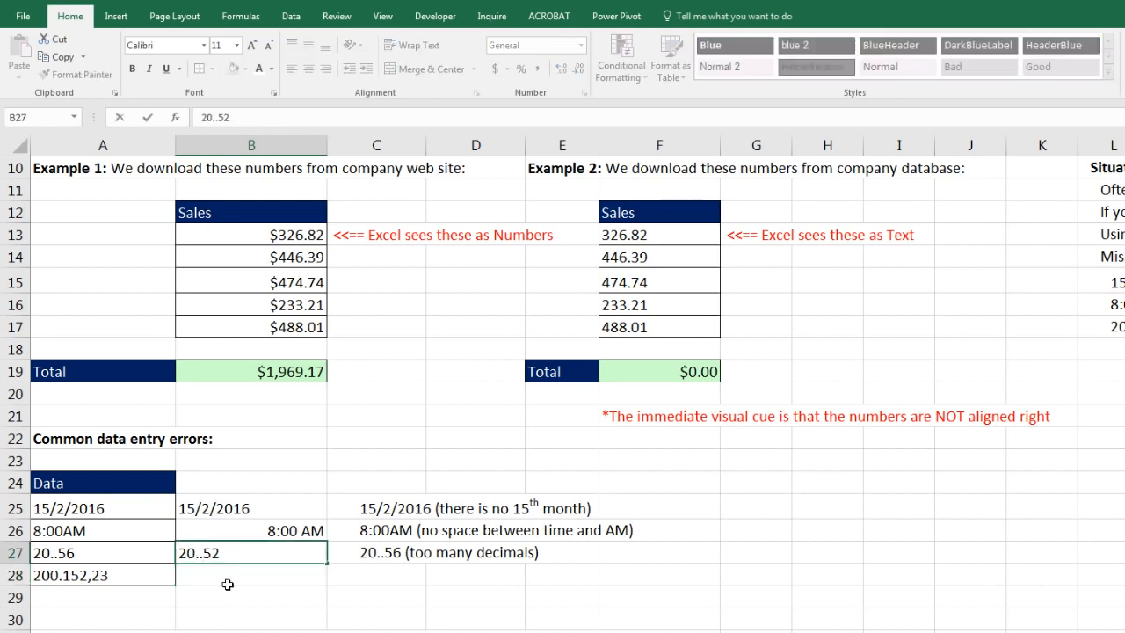
pyautogui.press('BackSpace')
pyautogui.press('Return')
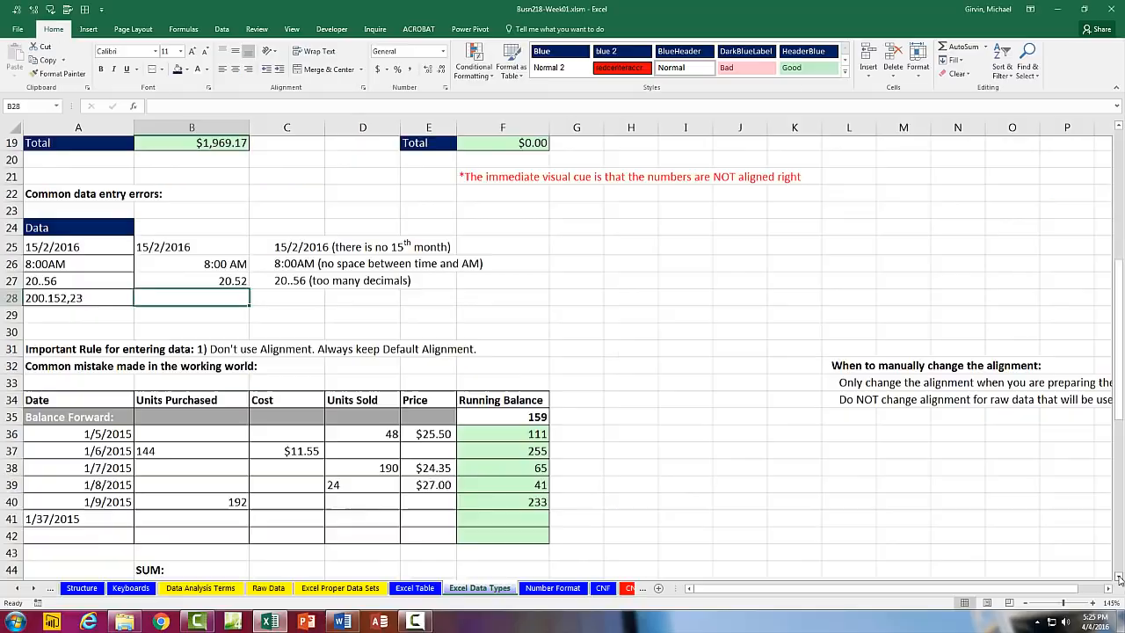
# Centre-align the whole Date to Running Balance table in A34:F42.
pyautogui.scroll(-5, 1118, 577)
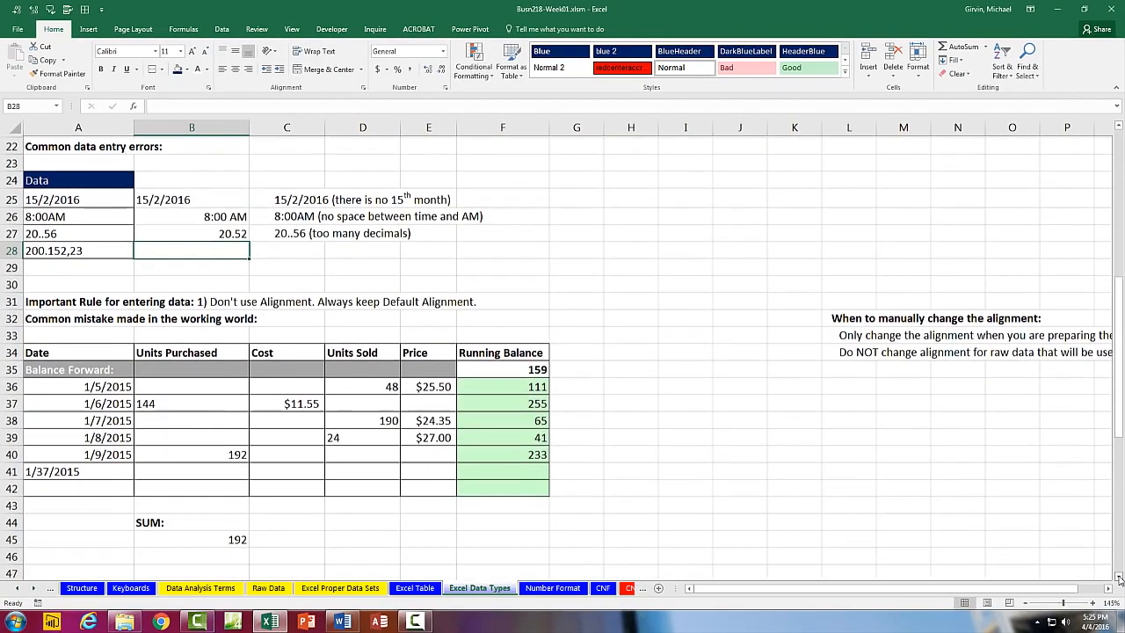
pyautogui.click(1119, 578)
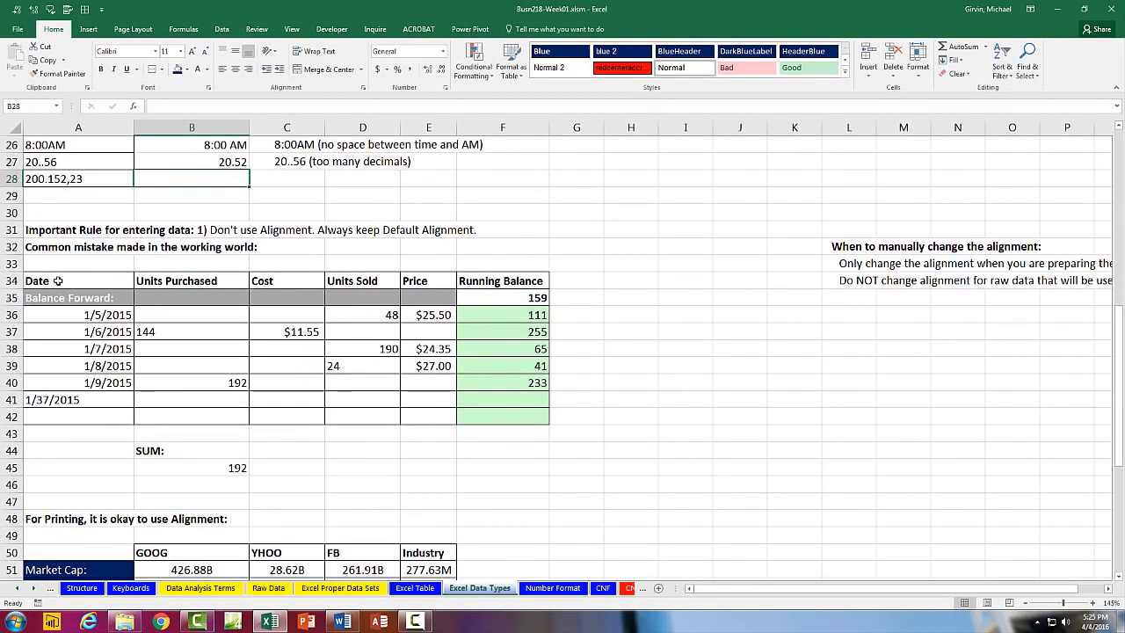
pyautogui.click(52, 278)
pyautogui.hotkey('ctrl', 'a')
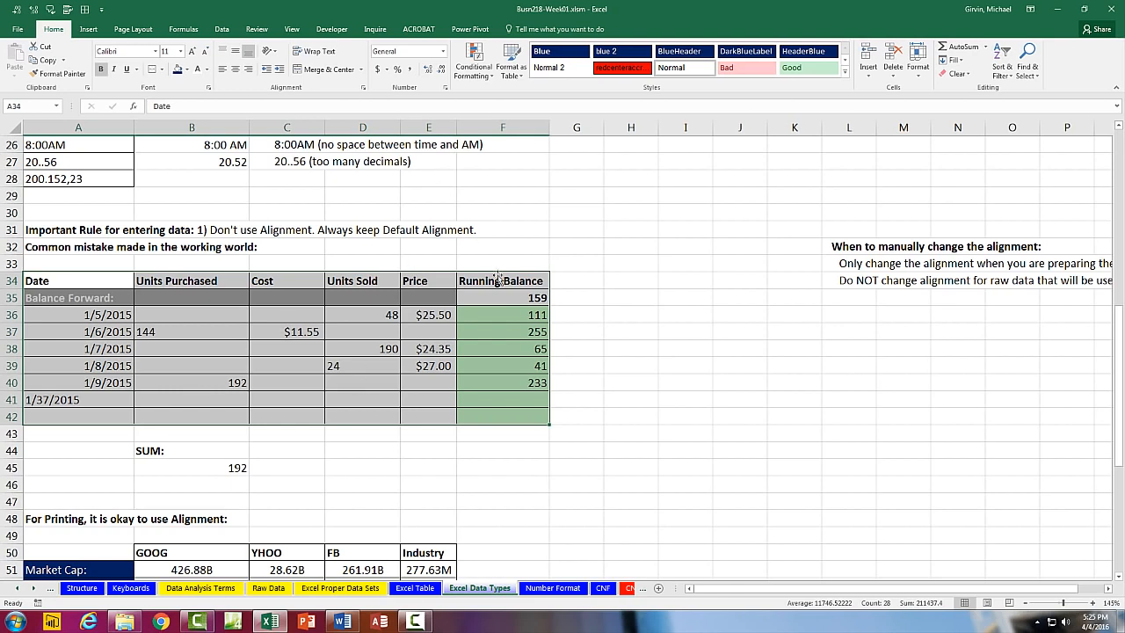
pyautogui.click(236, 71)
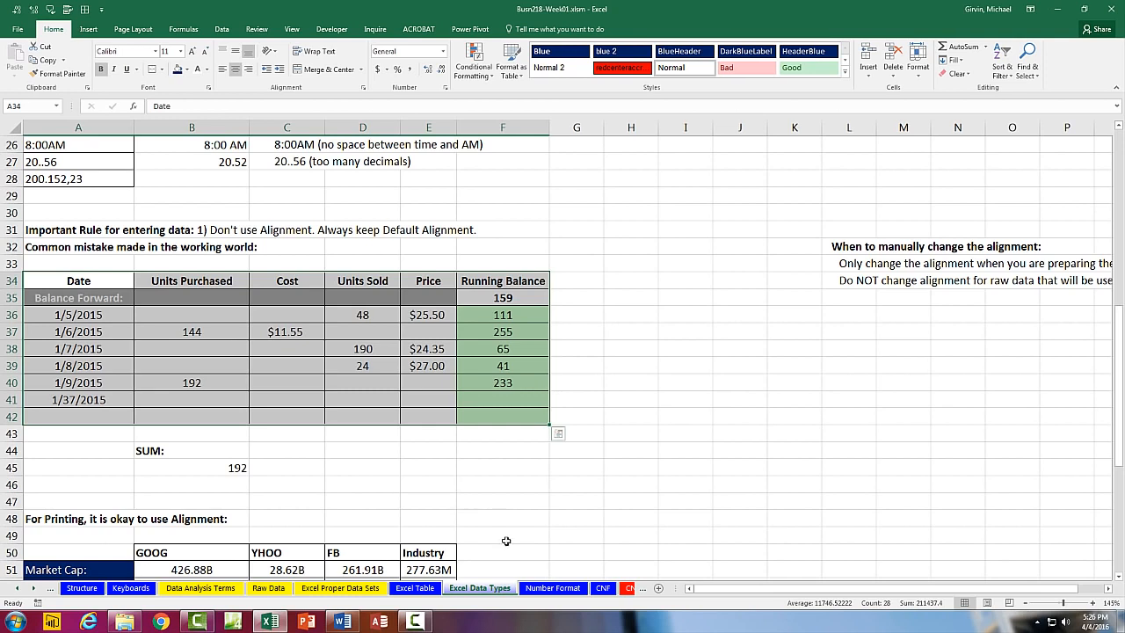
# Undo the centre alignment of the Date to Running Balance table, and check the range used by the SUM formula in B45.
pyautogui.hotkey('ctrl', 'z')
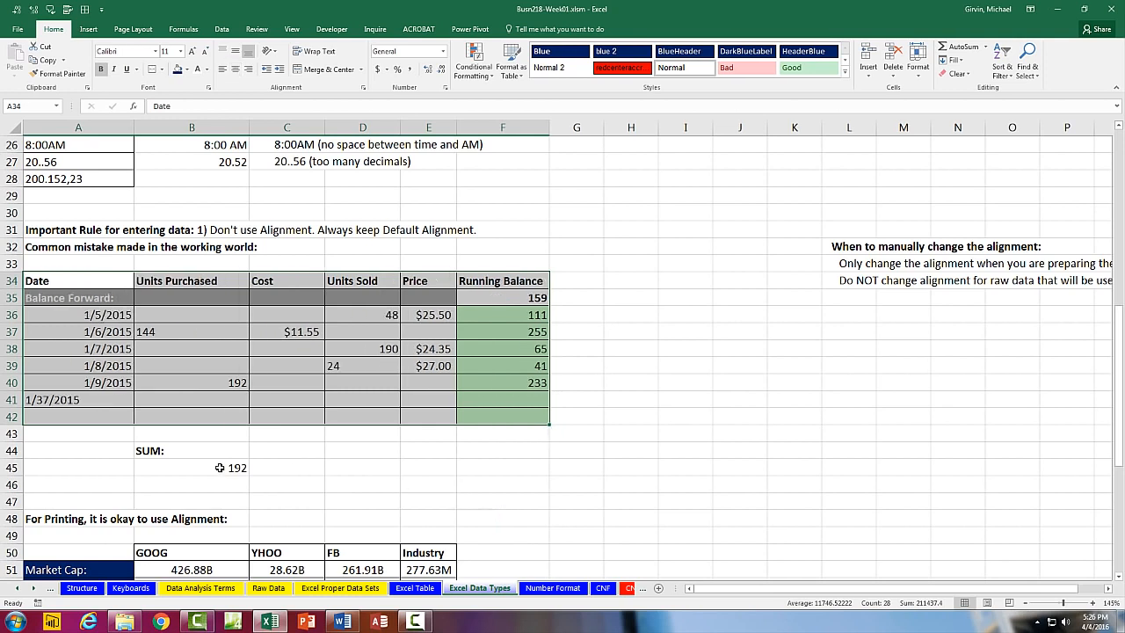
pyautogui.click(220, 467)
pyautogui.press('F2')
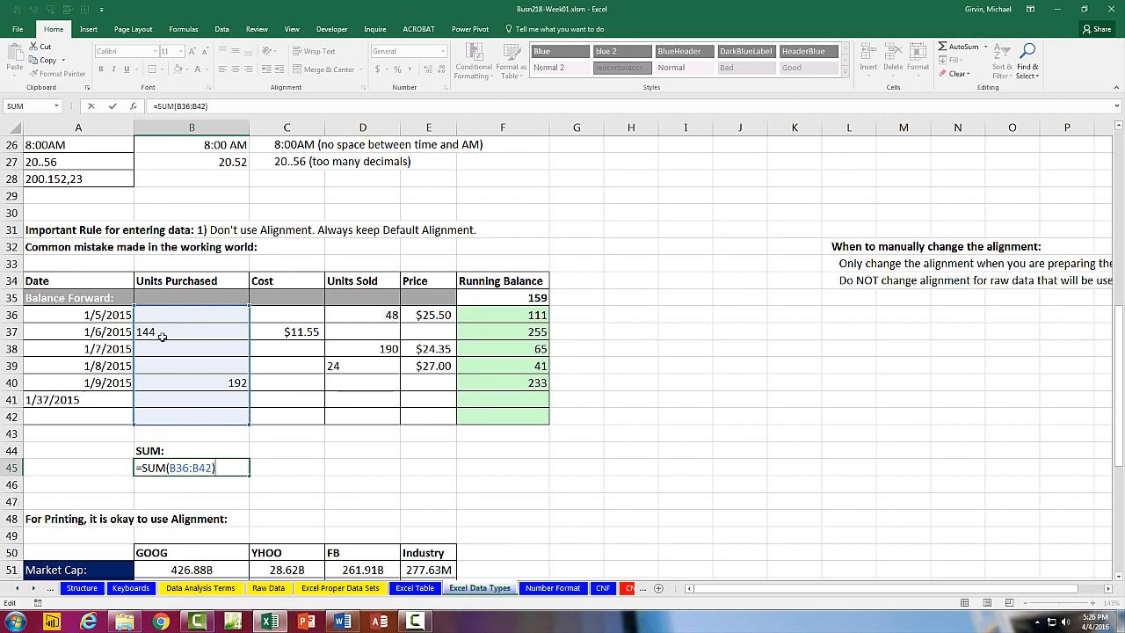
pyautogui.hotkey('ctrl', 'Return')
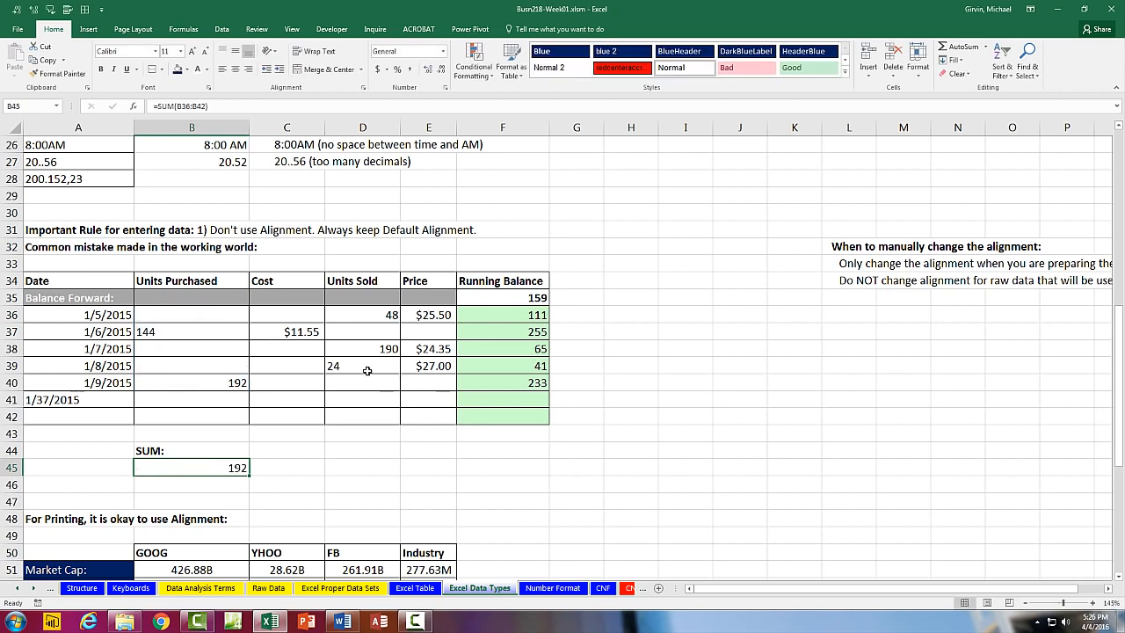
# Reapply the centre alignment to the A34:F42 table, undo it again, and select the Running Balance formulas in F36:F42.
pyautogui.hotkey('ctrl', 'z')
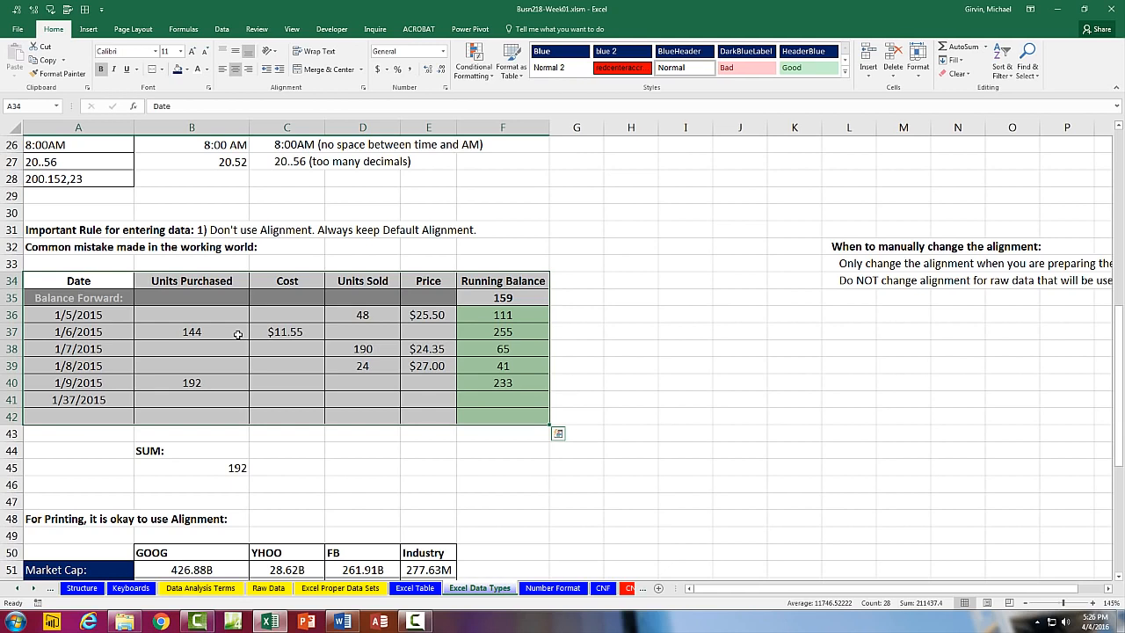
pyautogui.hotkey('ctrl', 'z')
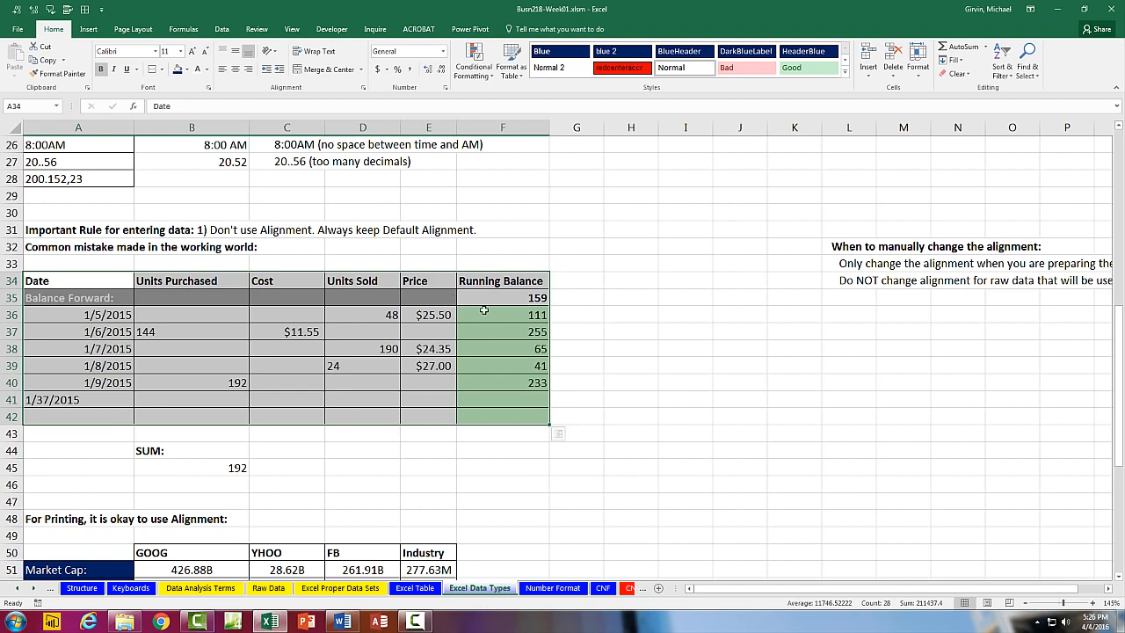
pyautogui.moveTo(484, 311); pyautogui.dragTo(502, 413)
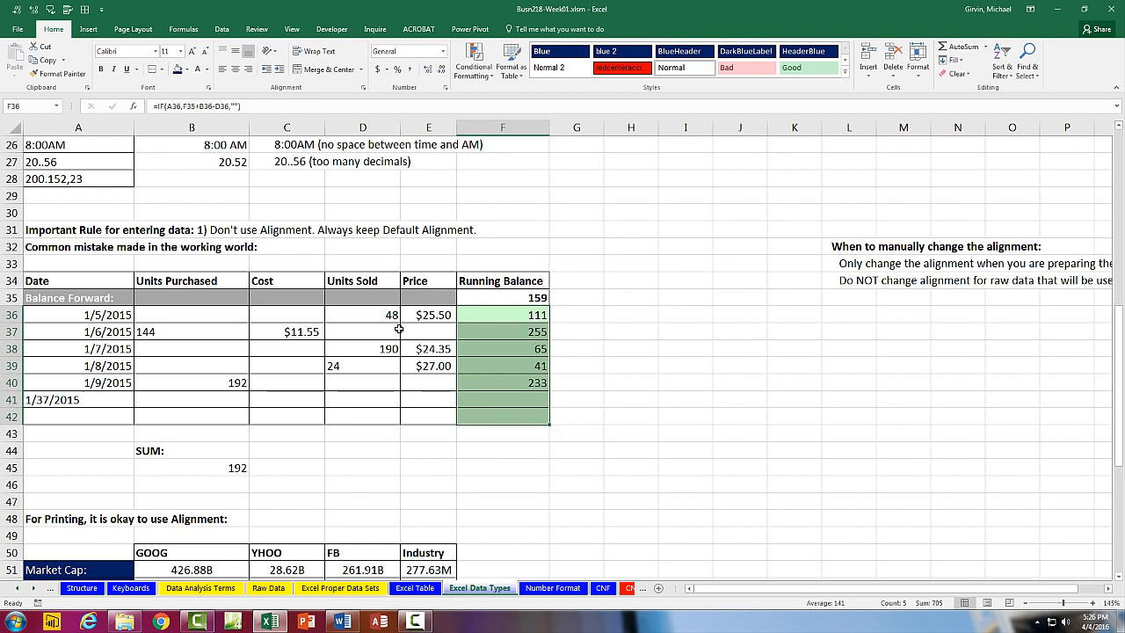
# Examine the centre-aligned company figures in B51:E63 of the printing example.
pyautogui.scroll(-6, 398, 329)
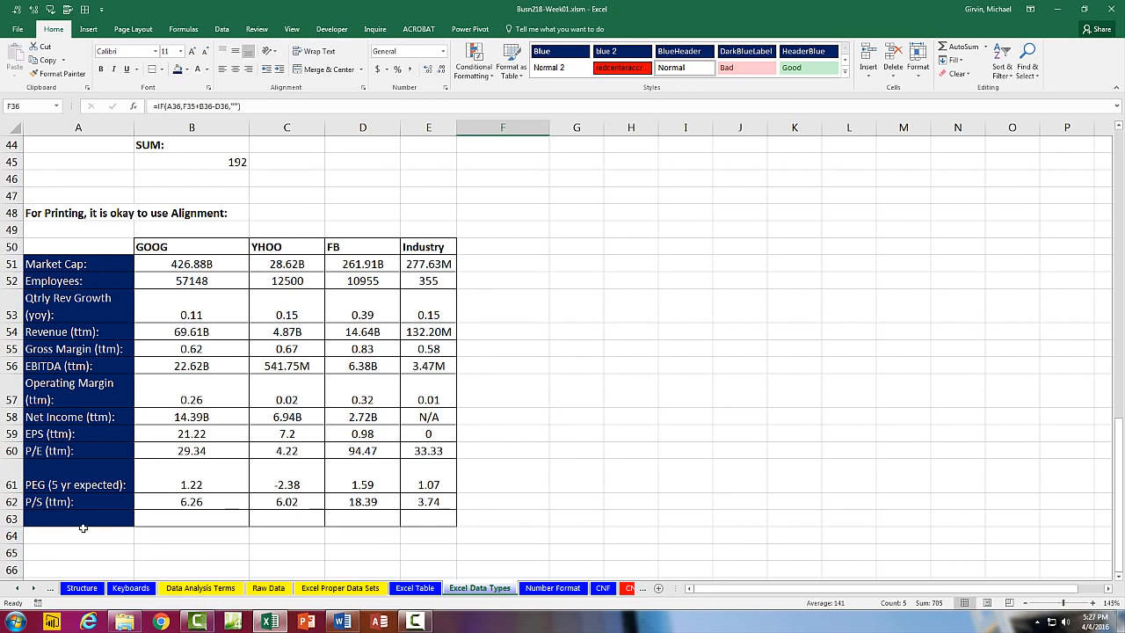
pyautogui.moveTo(180, 263); pyautogui.dragTo(435, 520)
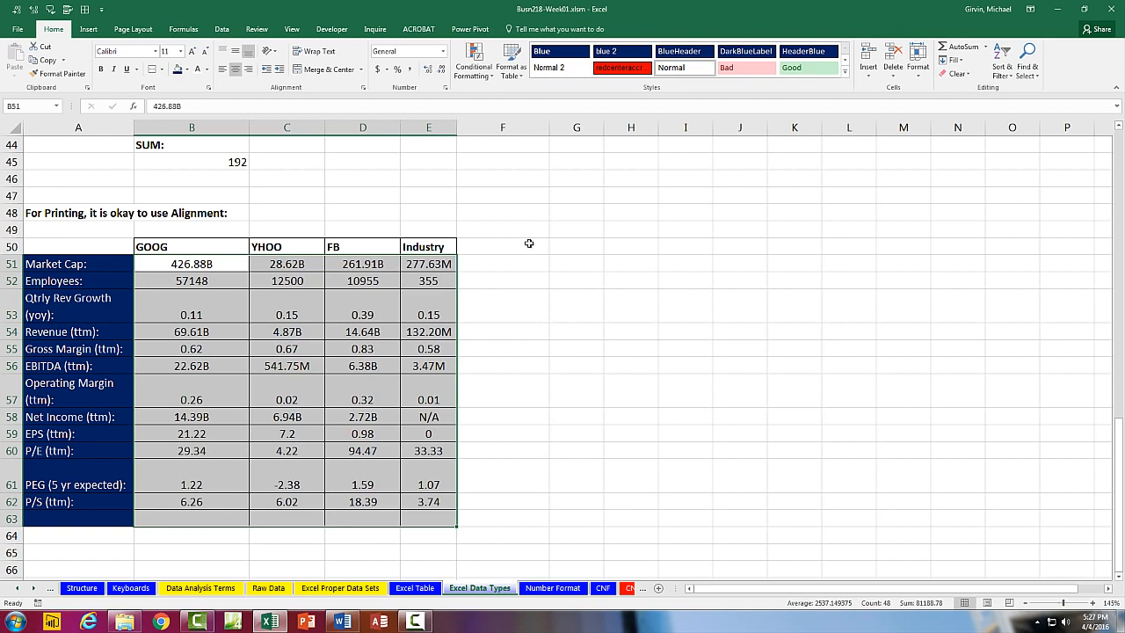
pyautogui.click(324, 212)
# Review the Example1 data type entries in C2:C6, and look over the Data and Power Pivot commands.
pyautogui.scroll(11, 401, 217)
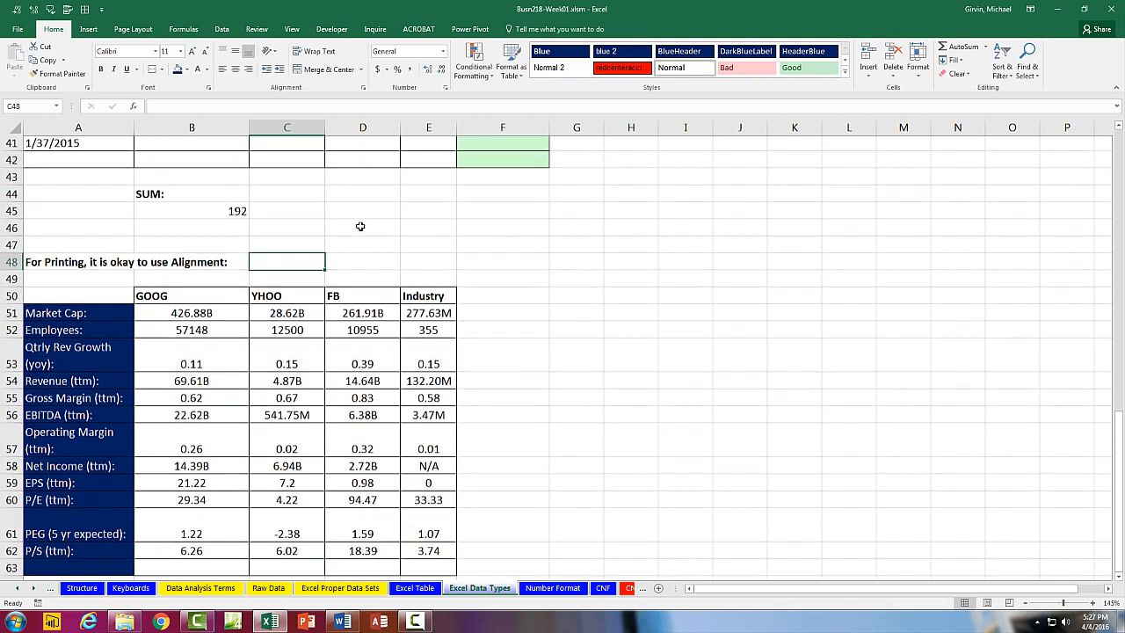
pyautogui.scroll(4, 519, 275)
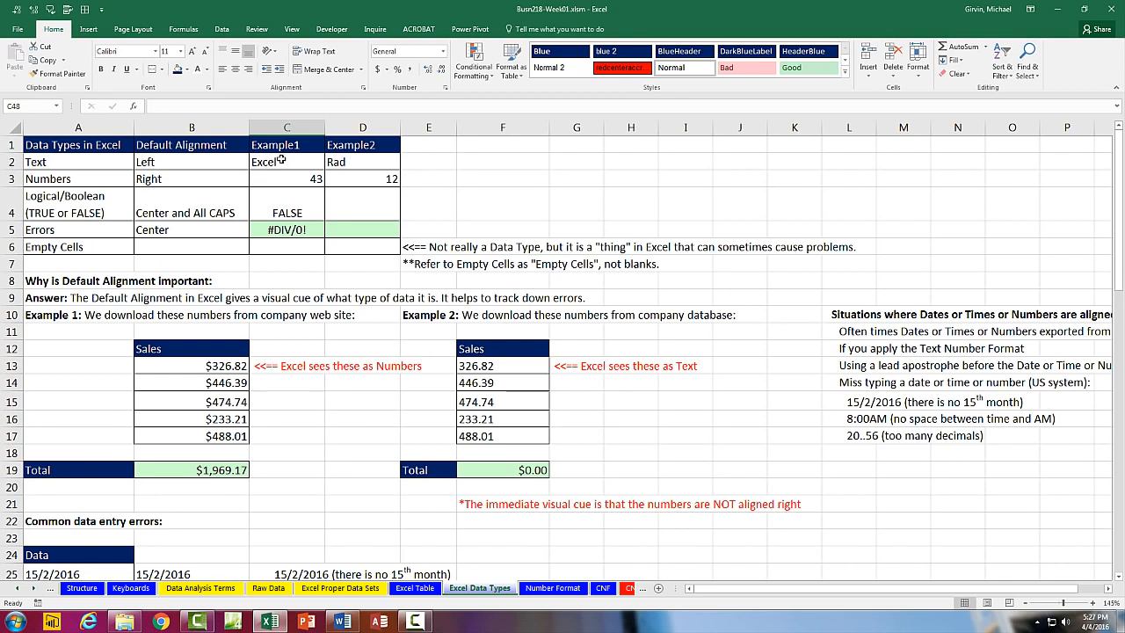
pyautogui.moveTo(280, 161); pyautogui.dragTo(286, 246)
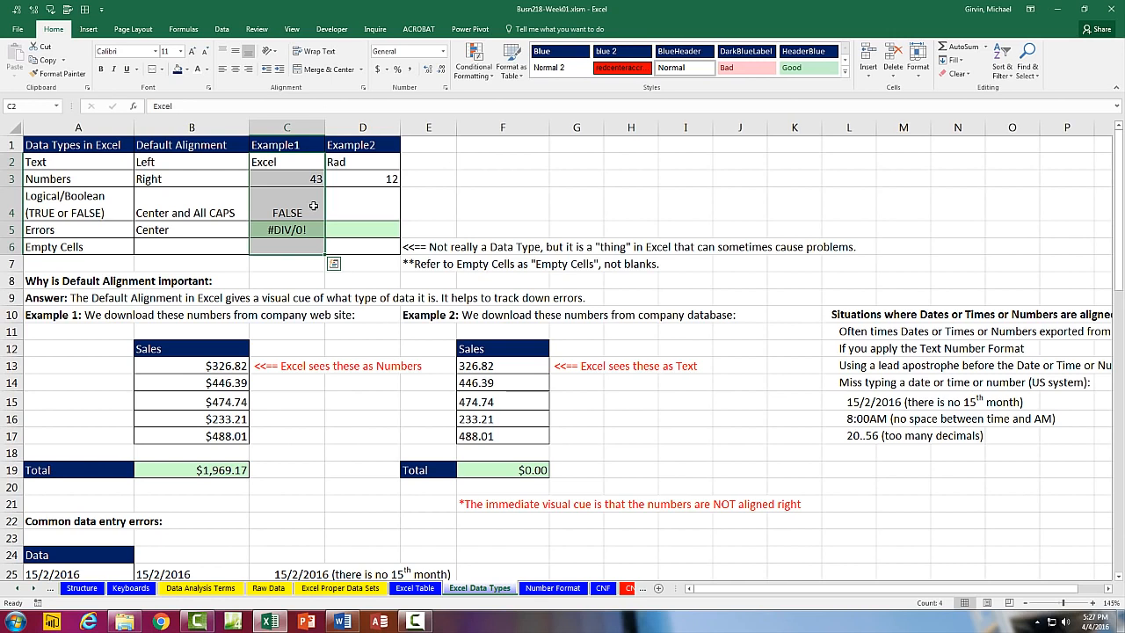
pyautogui.click(223, 32)
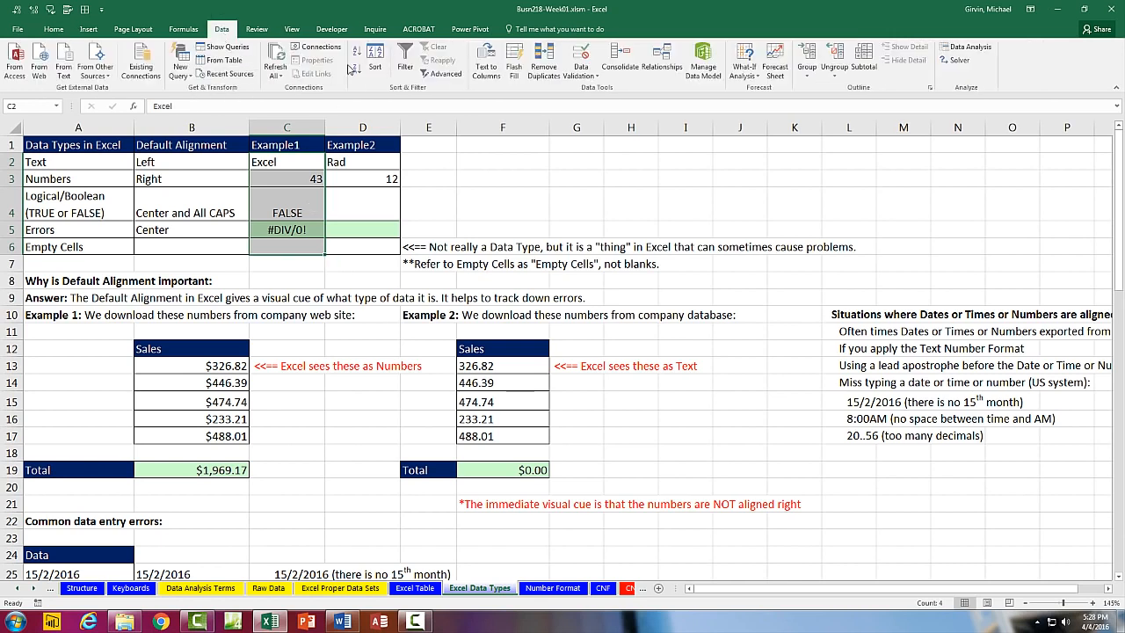
pyautogui.click(471, 31)
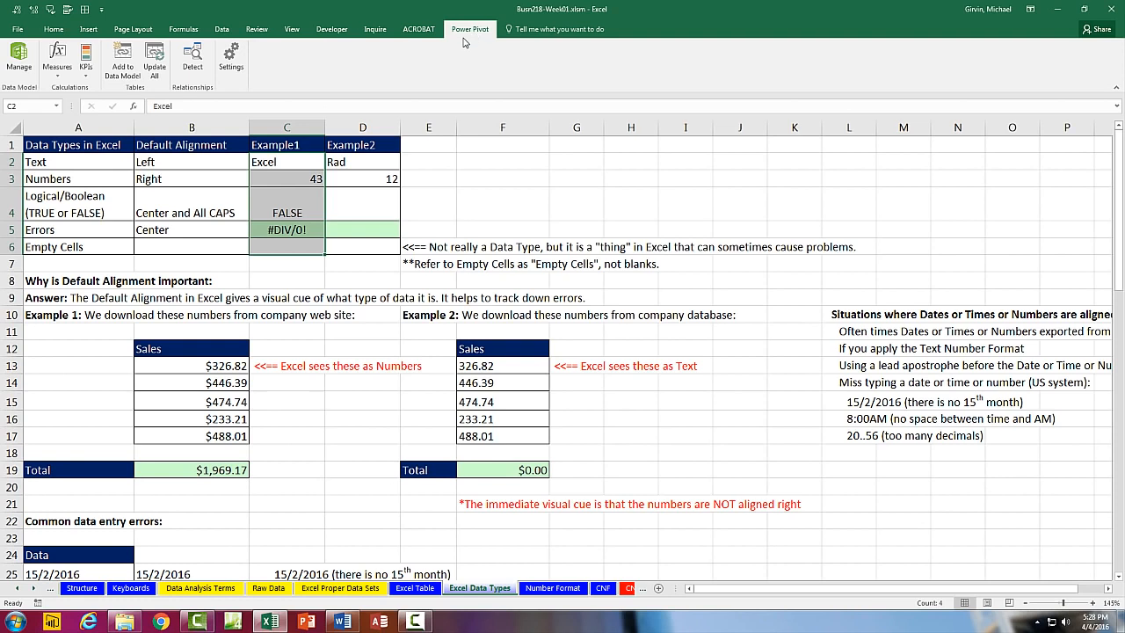
pyautogui.click(299, 163)
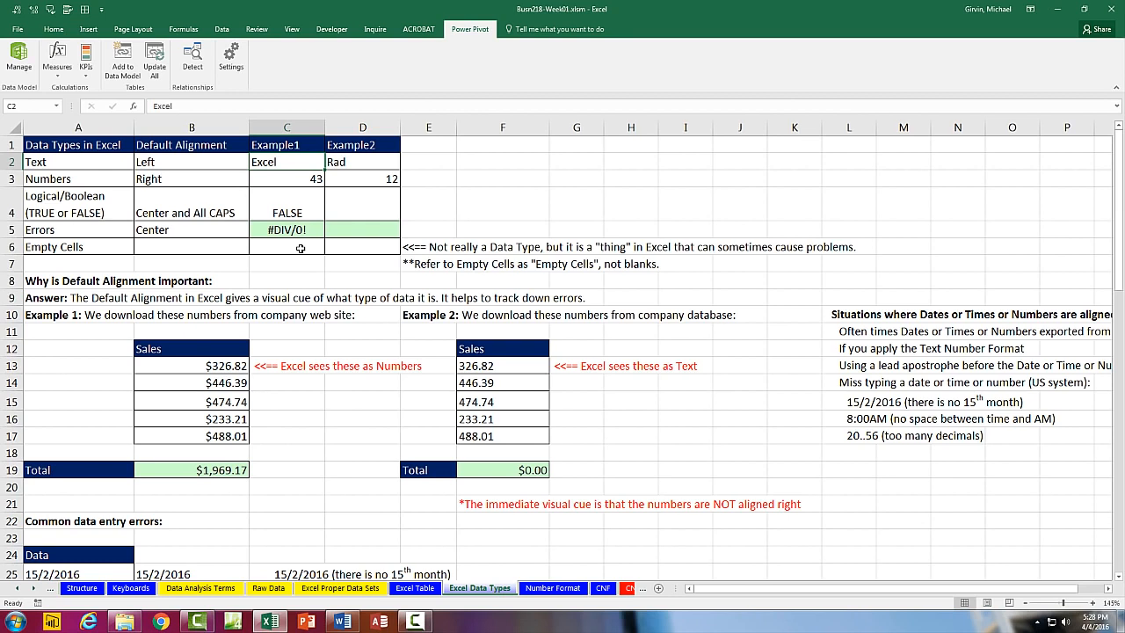
# Convert the Date, Sales and Product data in A7:C18 on the Excel Table sheet into an Excel table with headers.
pyautogui.click(415, 588)
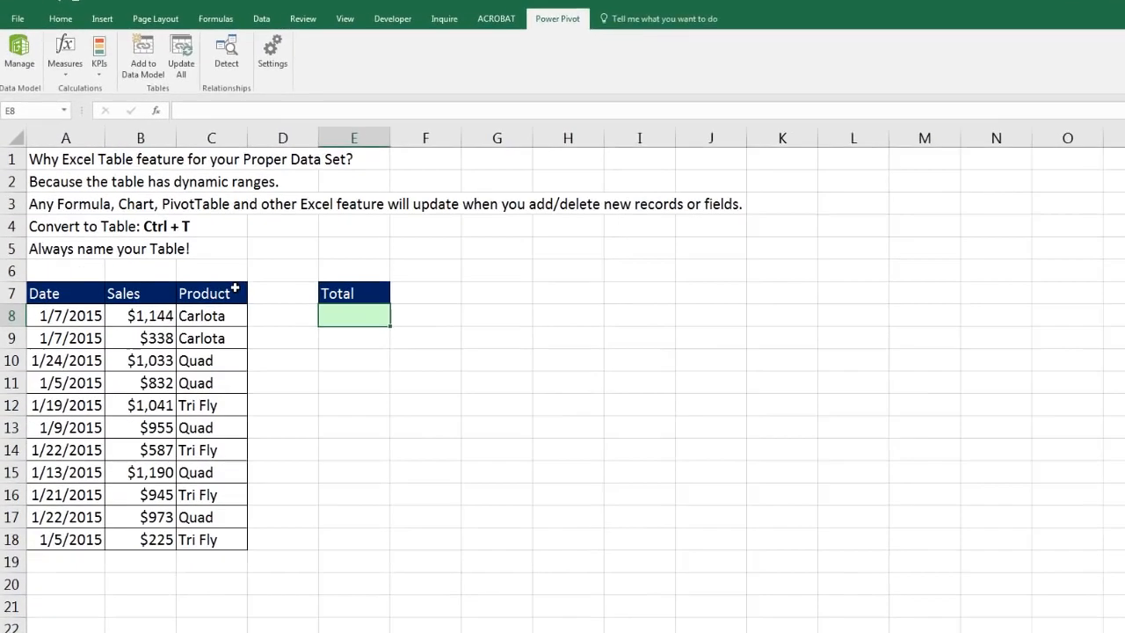
pyautogui.click(180, 259)
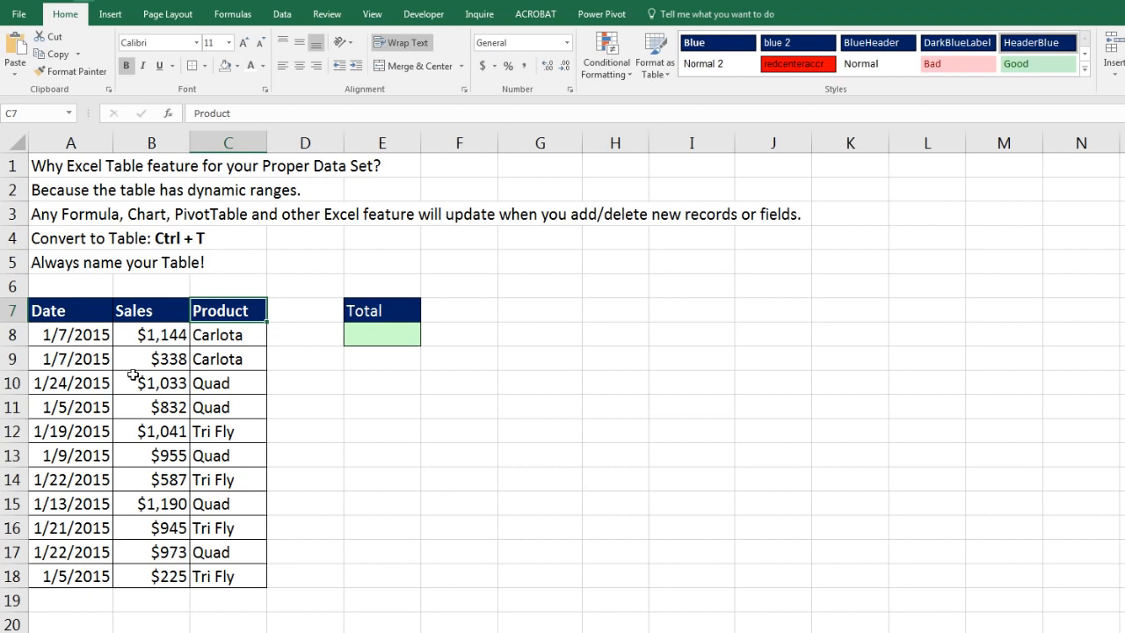
pyautogui.click(387, 334)
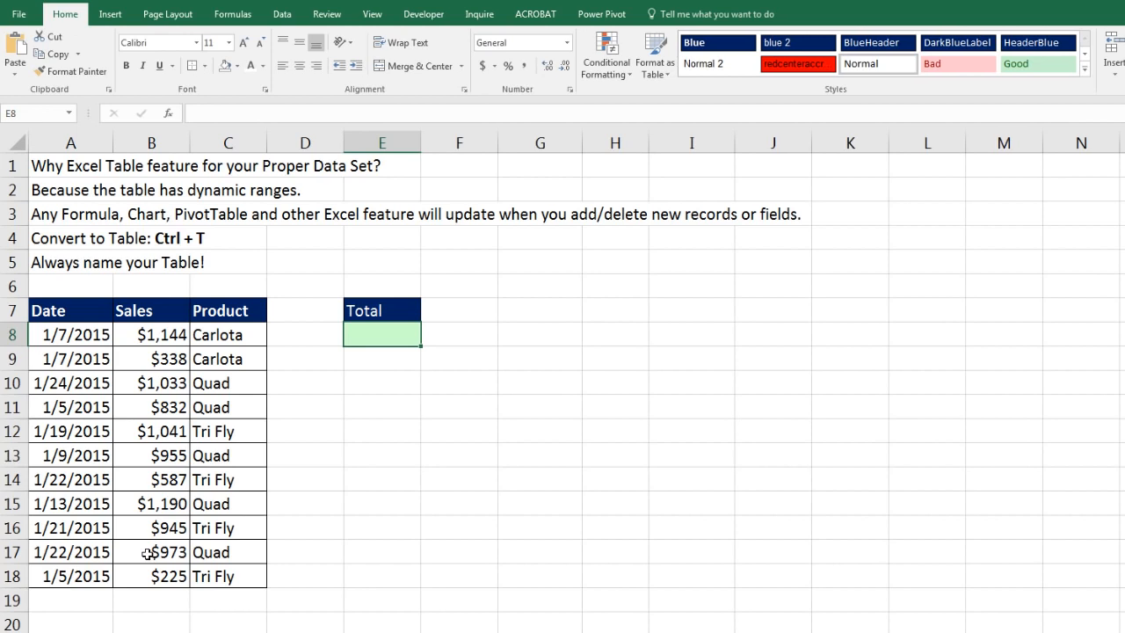
pyautogui.click(212, 315)
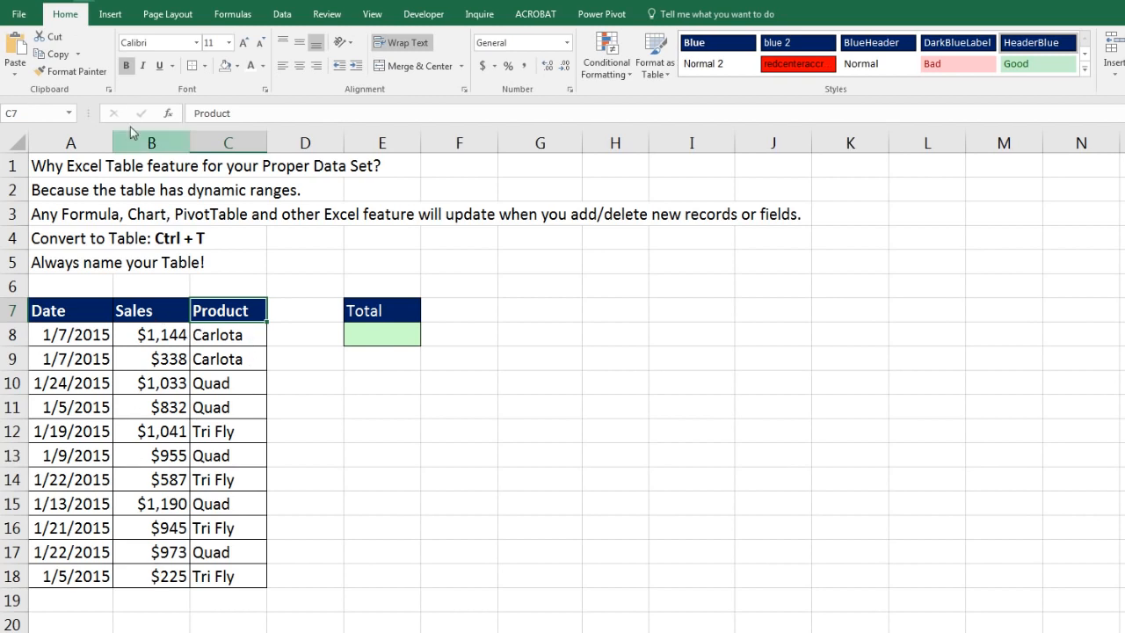
pyautogui.click(111, 15)
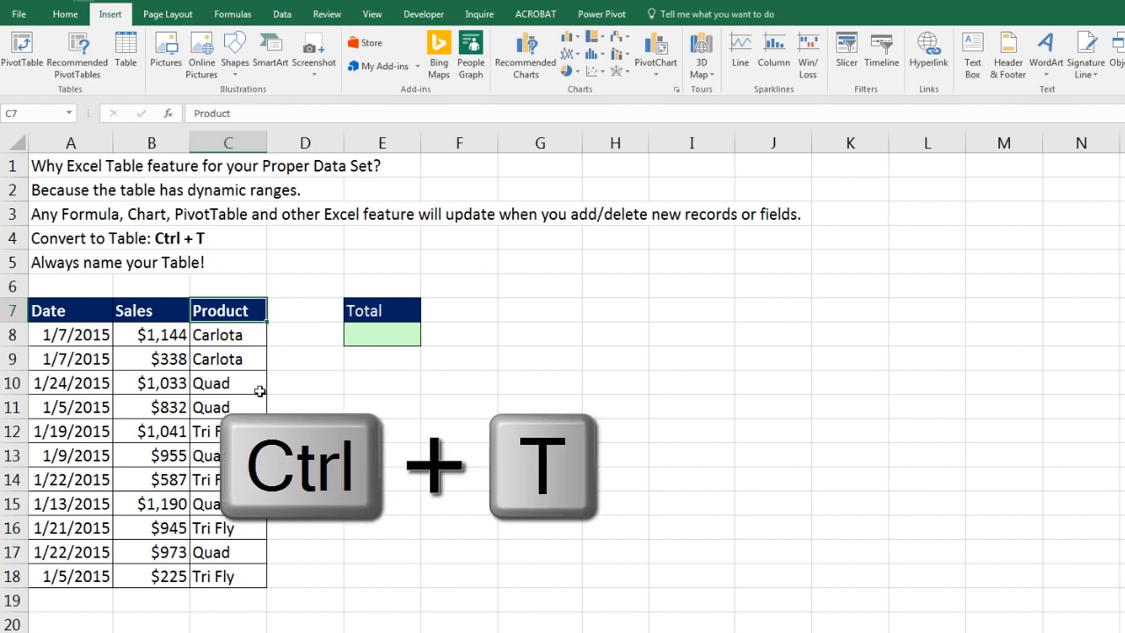
pyautogui.hotkey('ctrl', 't')
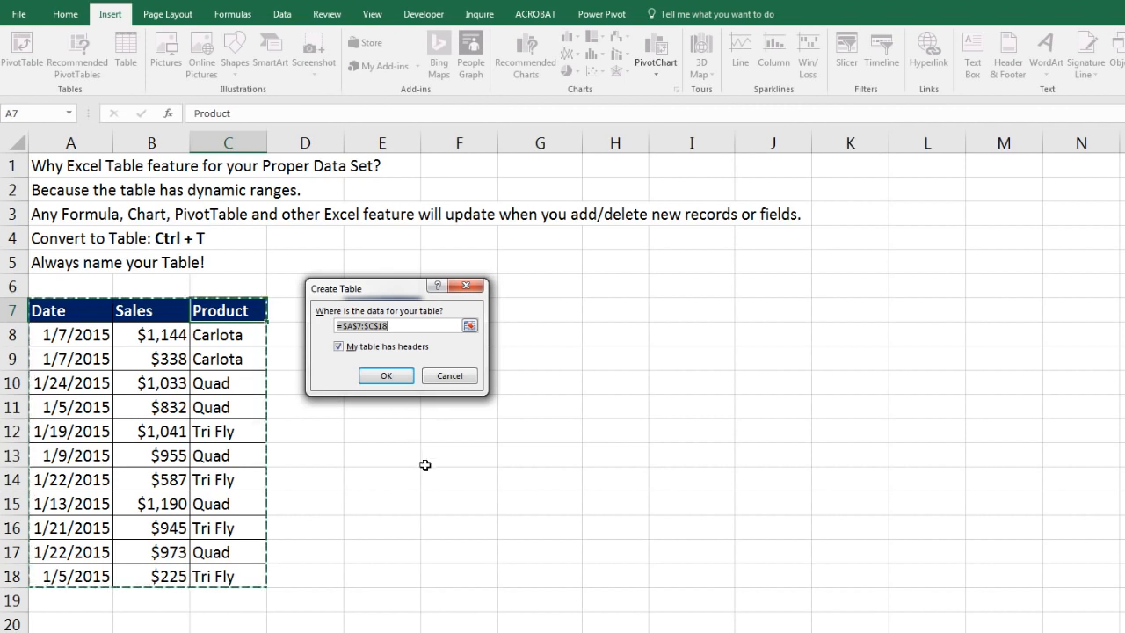
pyautogui.press('Return')
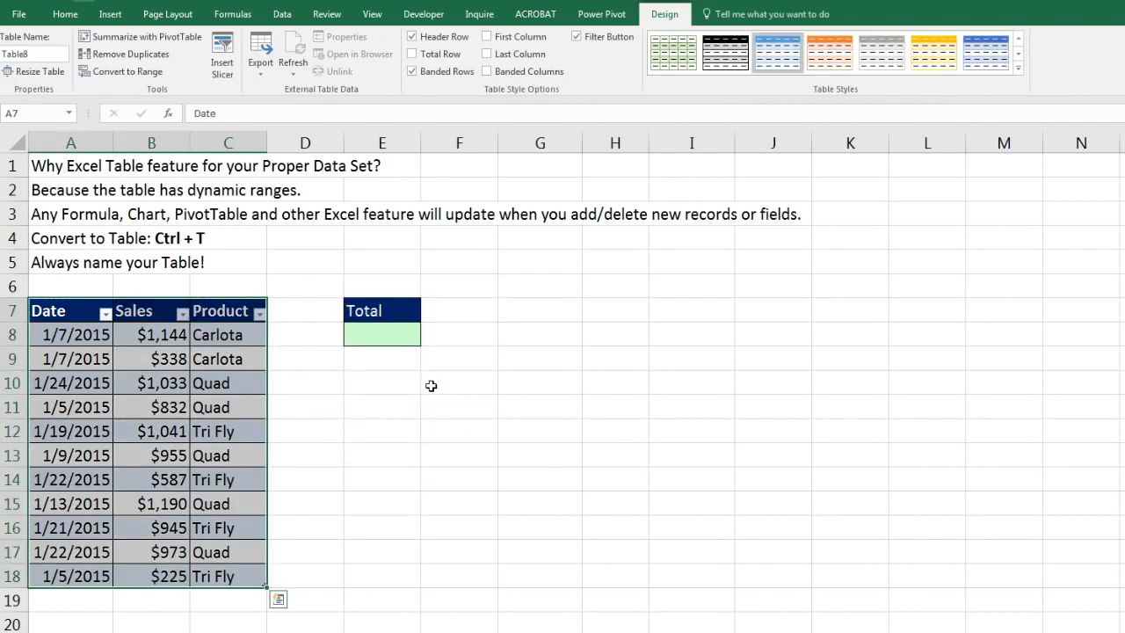
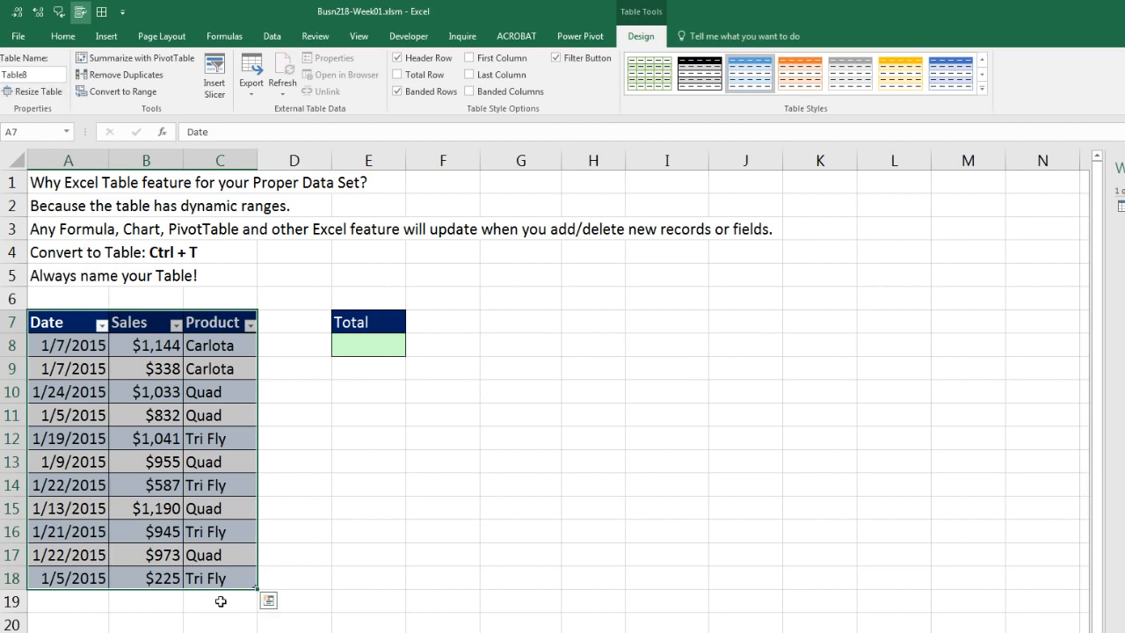
# Name the Date, Sales and Product table ProdSales.
pyautogui.press('alt')
pyautogui.press('j')
pyautogui.press('t')
pyautogui.press('a')
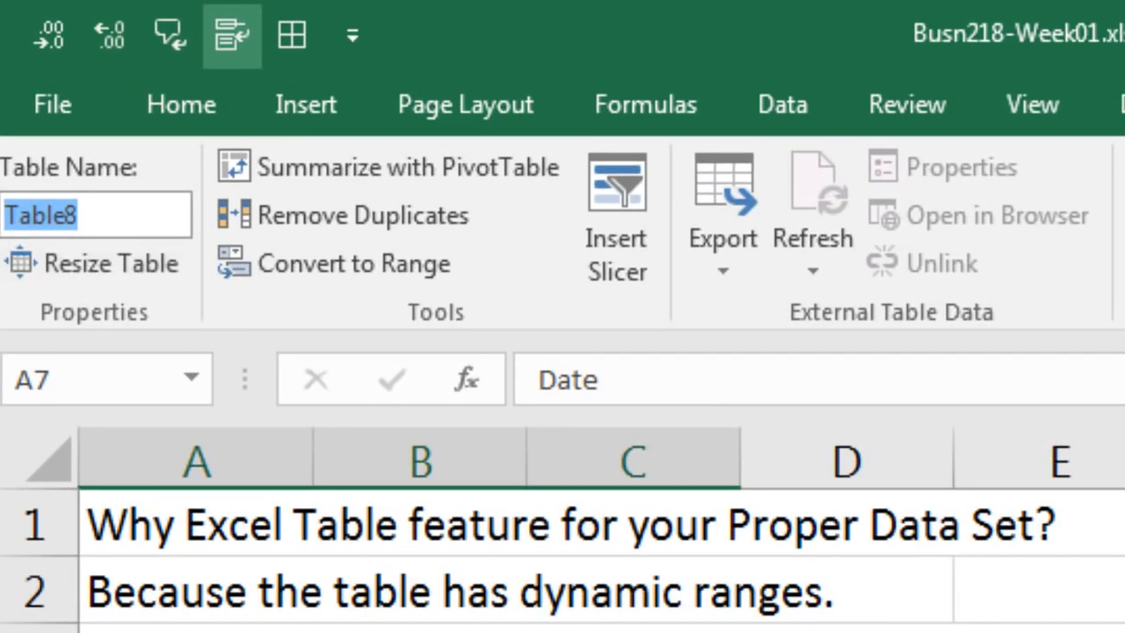
pyautogui.write('Pro')
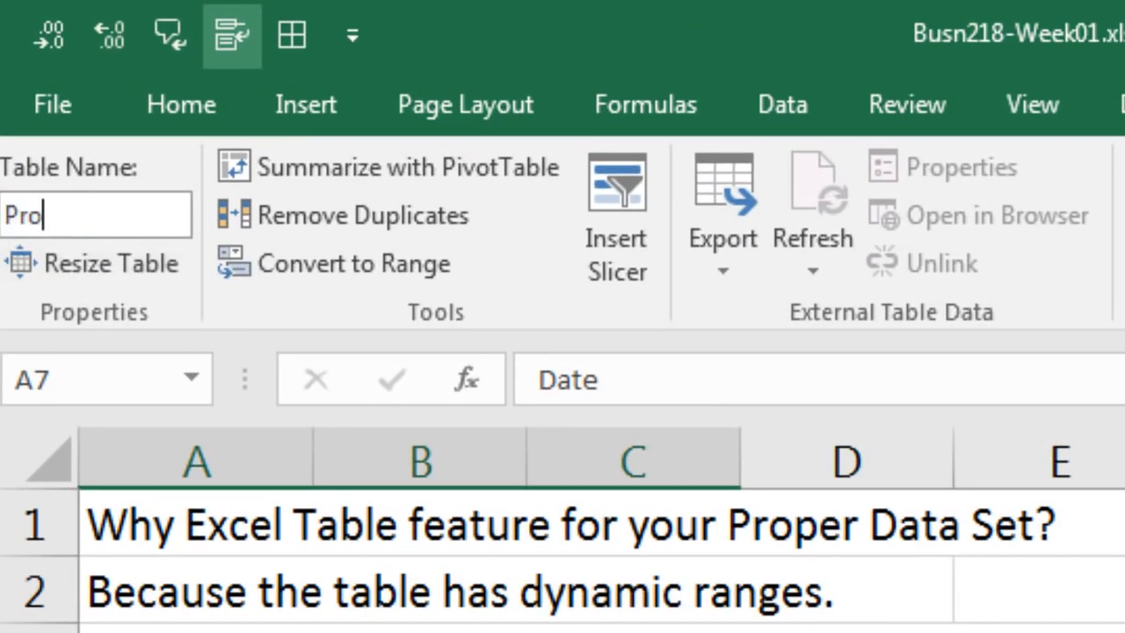
pyautogui.write('dSales')
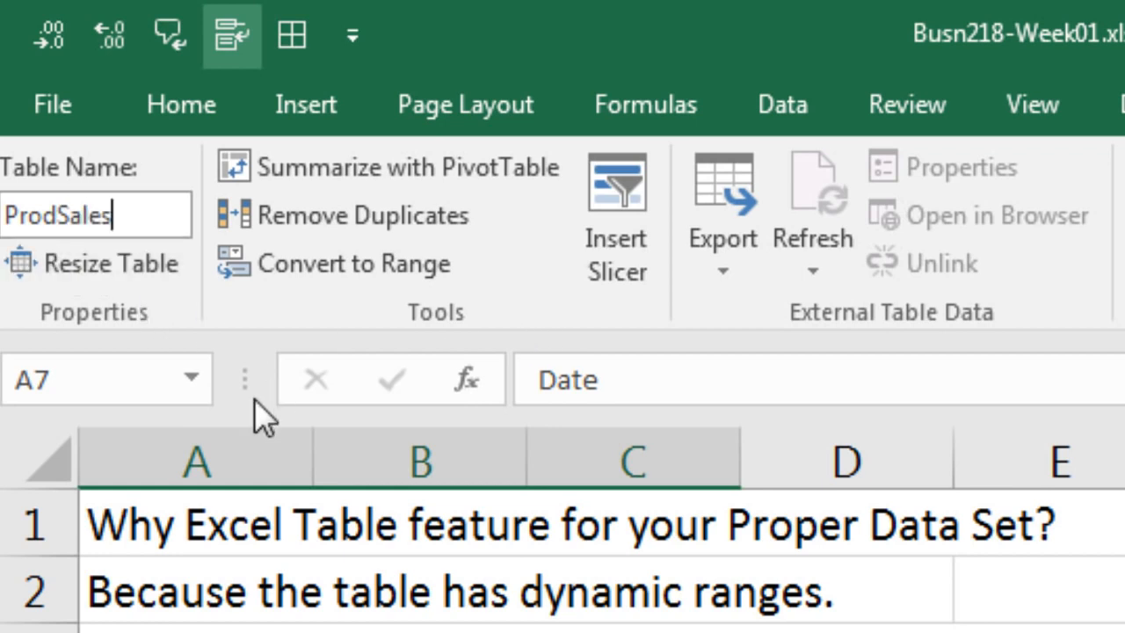
pyautogui.press('Return')
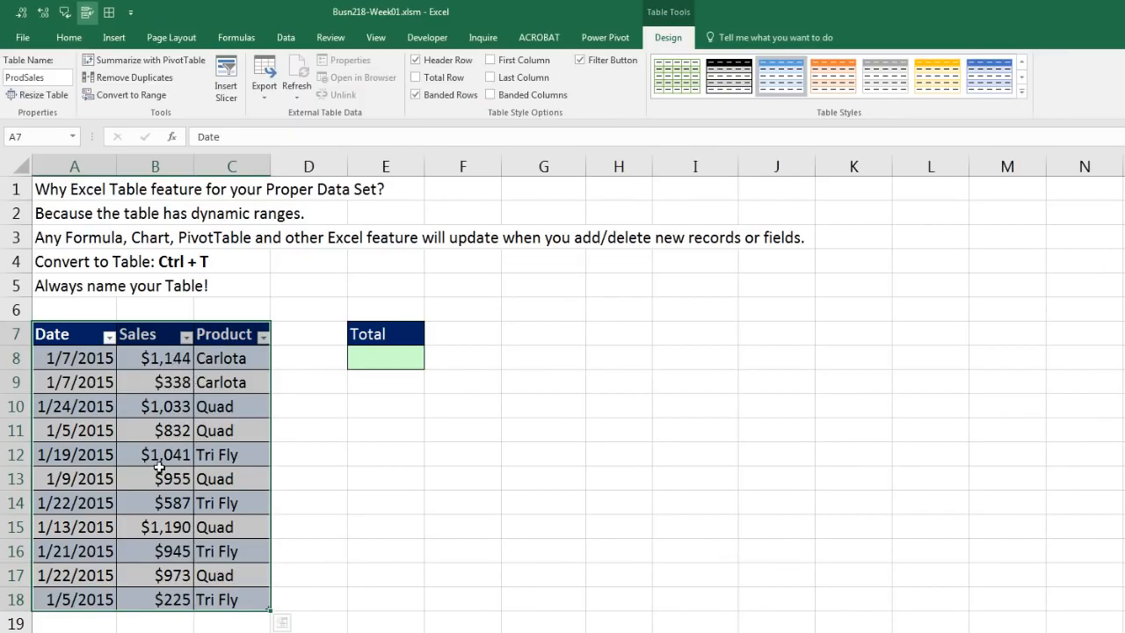
# Examine the first two records of the ProdSales table and the filter options of its Date column without applying a filter.
pyautogui.moveTo(102, 369); pyautogui.dragTo(182, 364)
pyautogui.moveTo(106, 383); pyautogui.dragTo(229, 382)
pyautogui.click(109, 336)
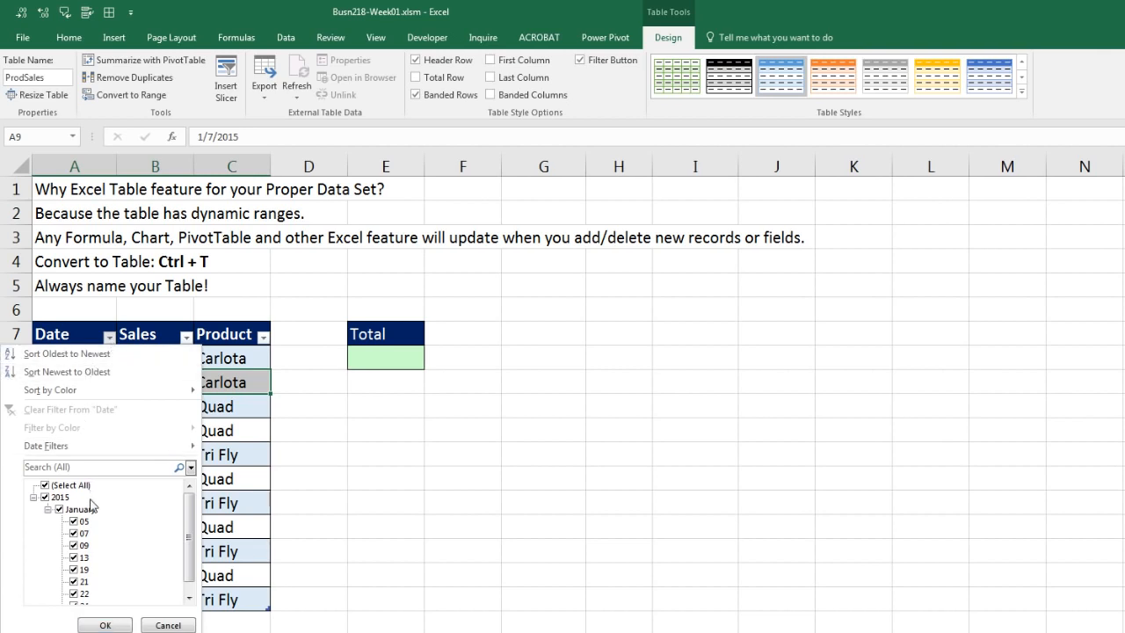
pyautogui.click(168, 625)
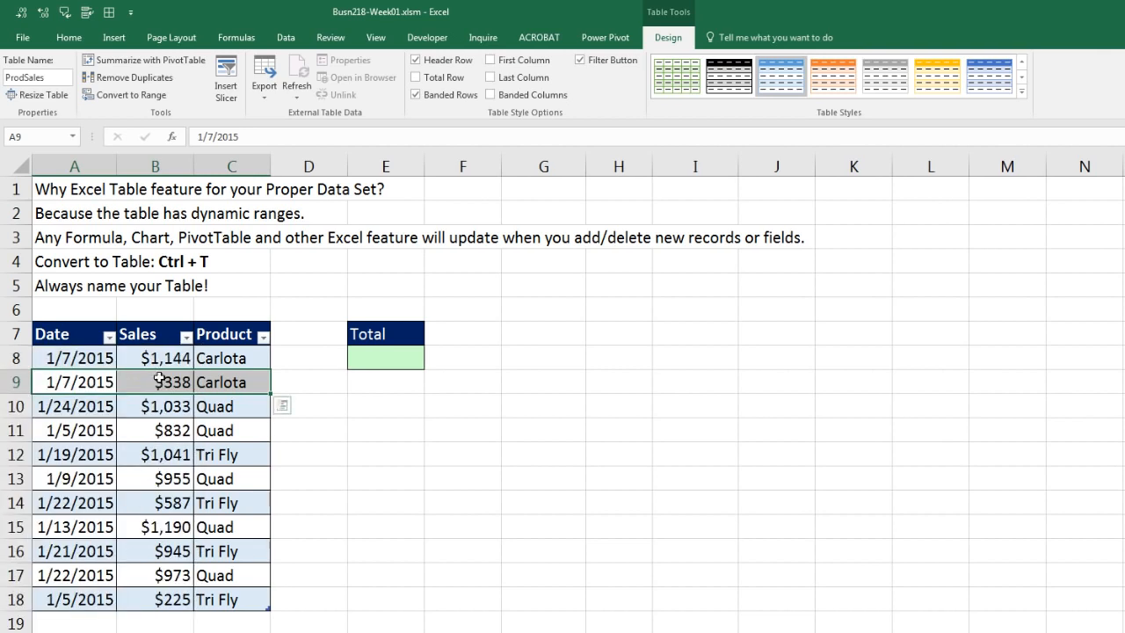
# Total the table's Sales column in E8 with the formula =SUM(ProdSales[Sales]).
pyautogui.click(381, 356)
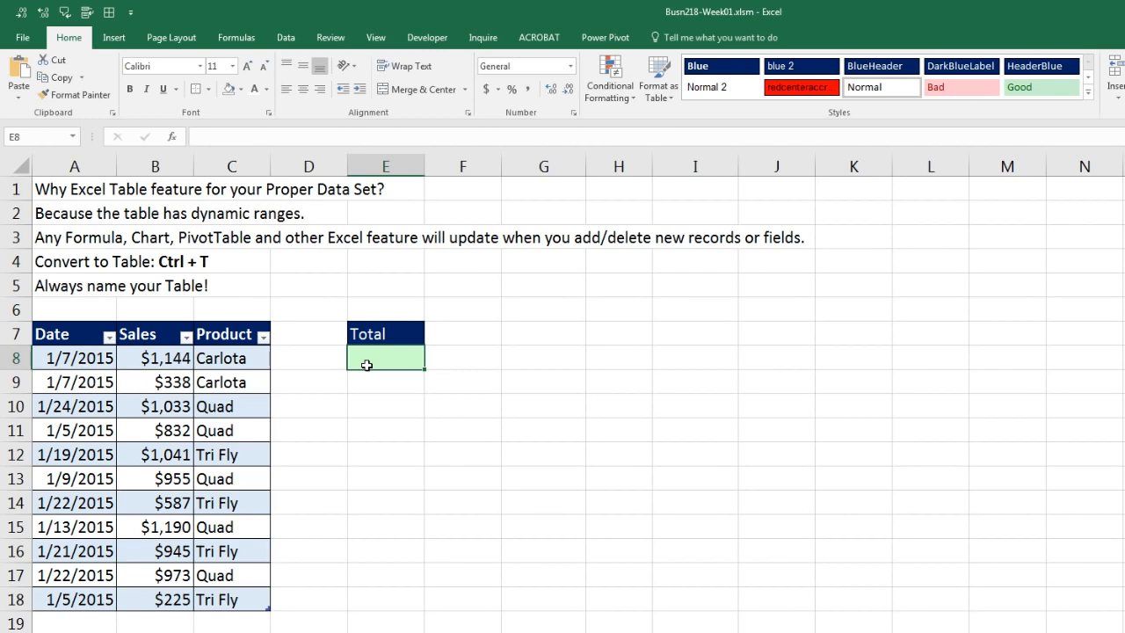
pyautogui.hotkey('alt', '=')
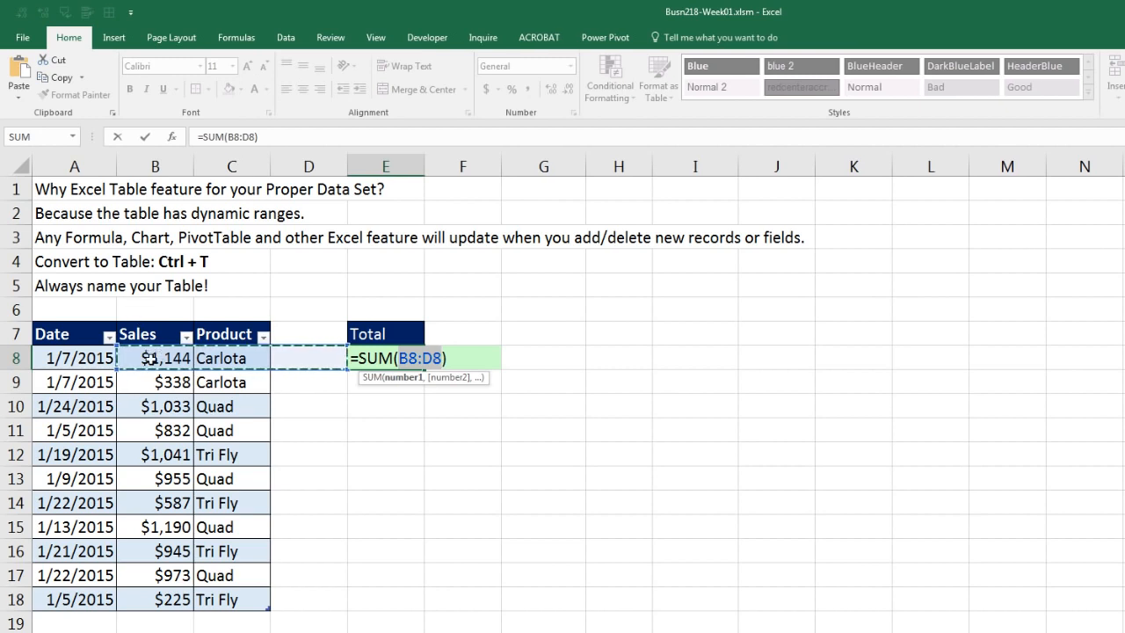
pyautogui.moveTo(145, 358); pyautogui.dragTo(156, 600)
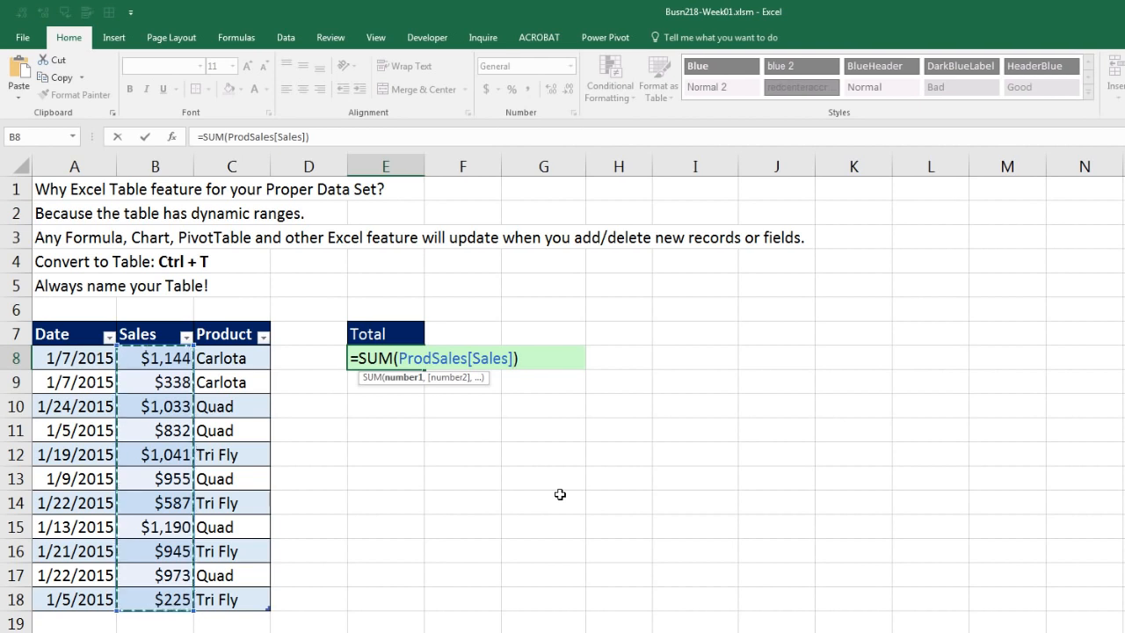
pyautogui.press('Return')
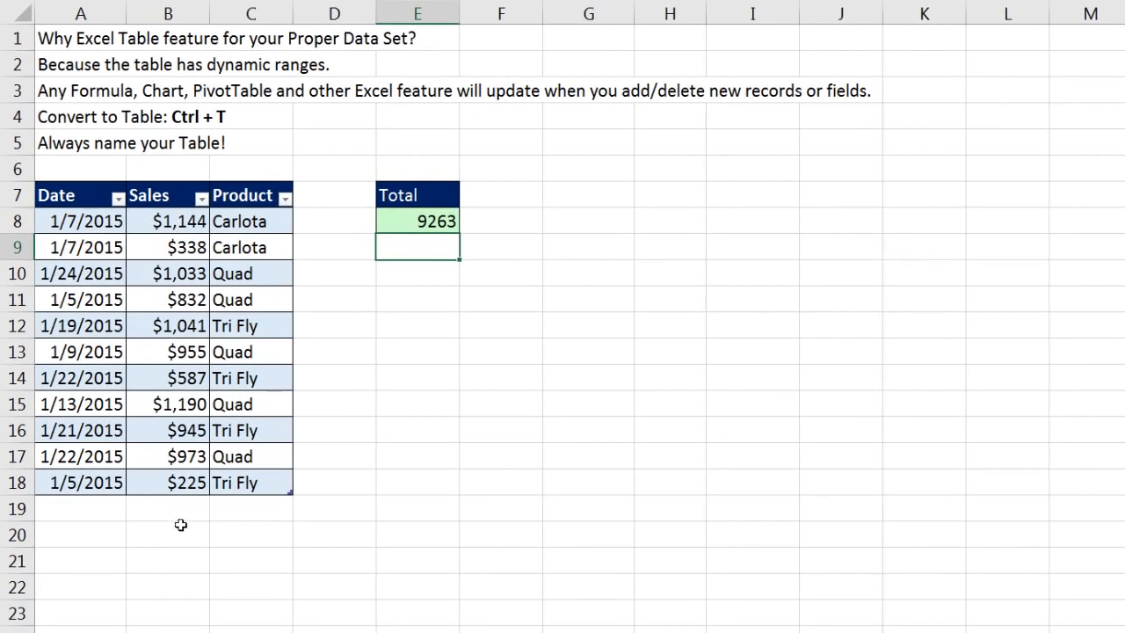
# Add a record below the ProdSales table with date 1/5/2015, sales 300 and product Quad, and extend the table by another row.
pyautogui.click(85, 510)
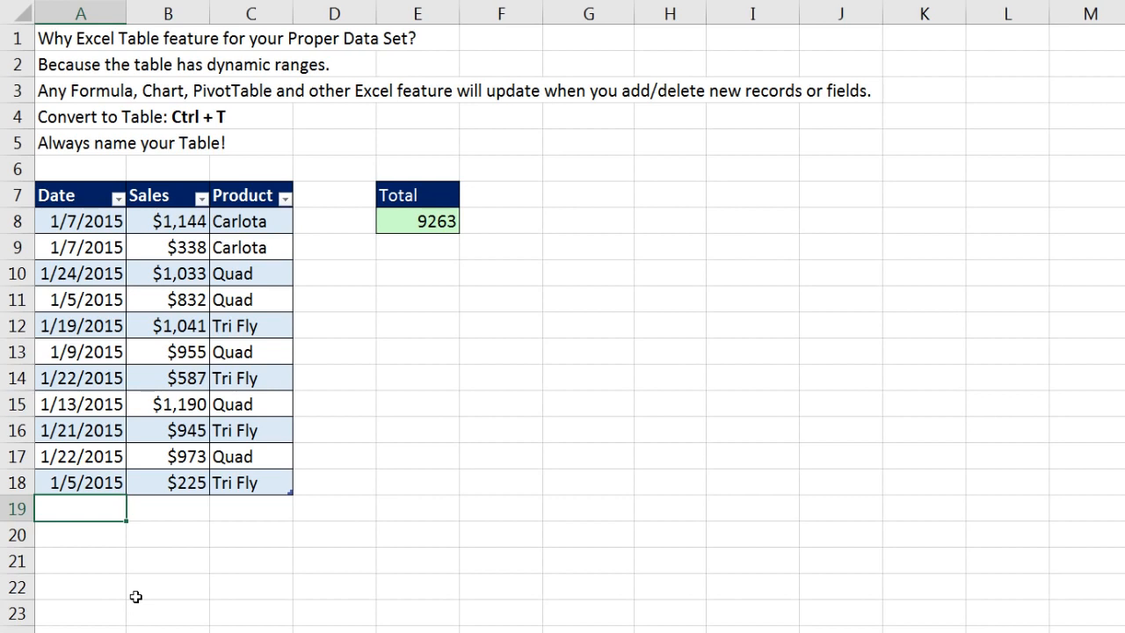
pyautogui.write('1/5/2015')
pyautogui.press('Tab')
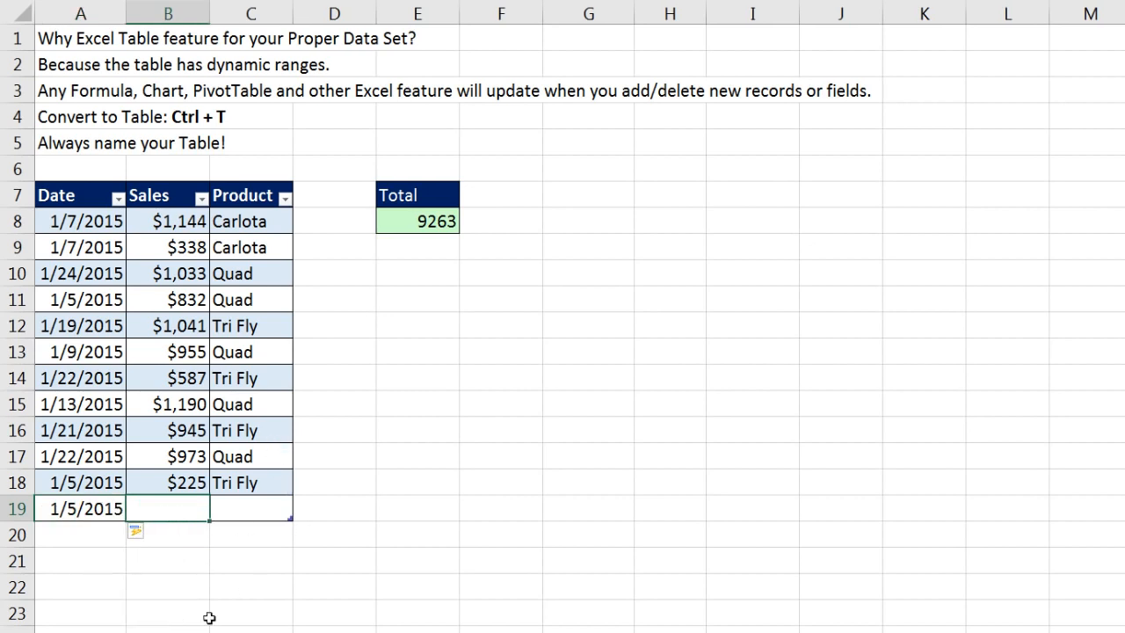
pyautogui.write('300')
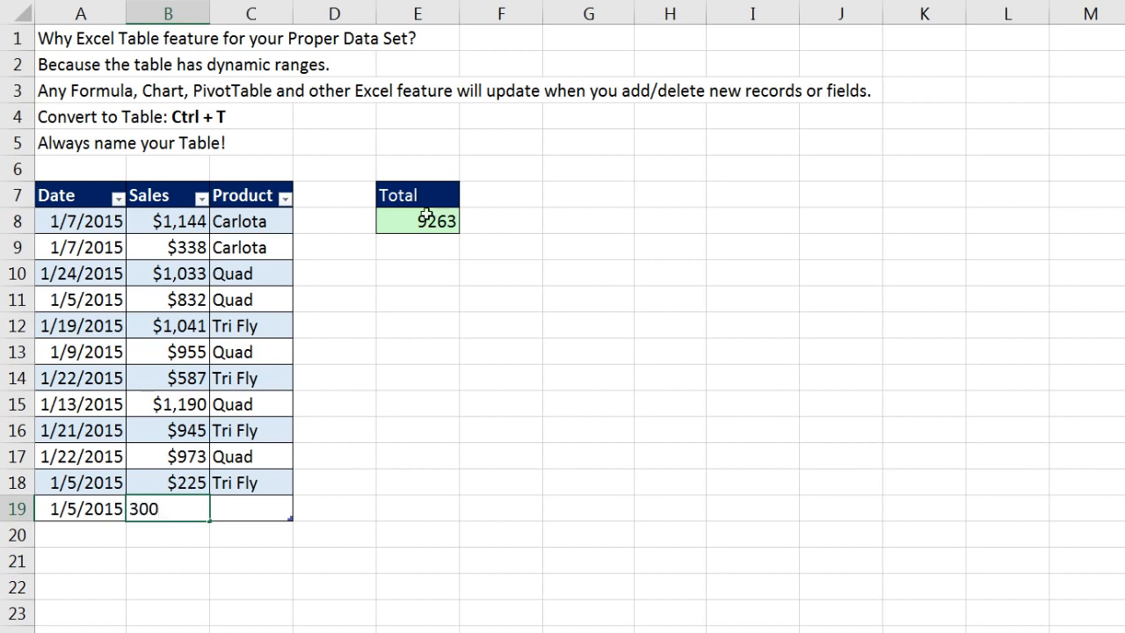
pyautogui.press('Tab')
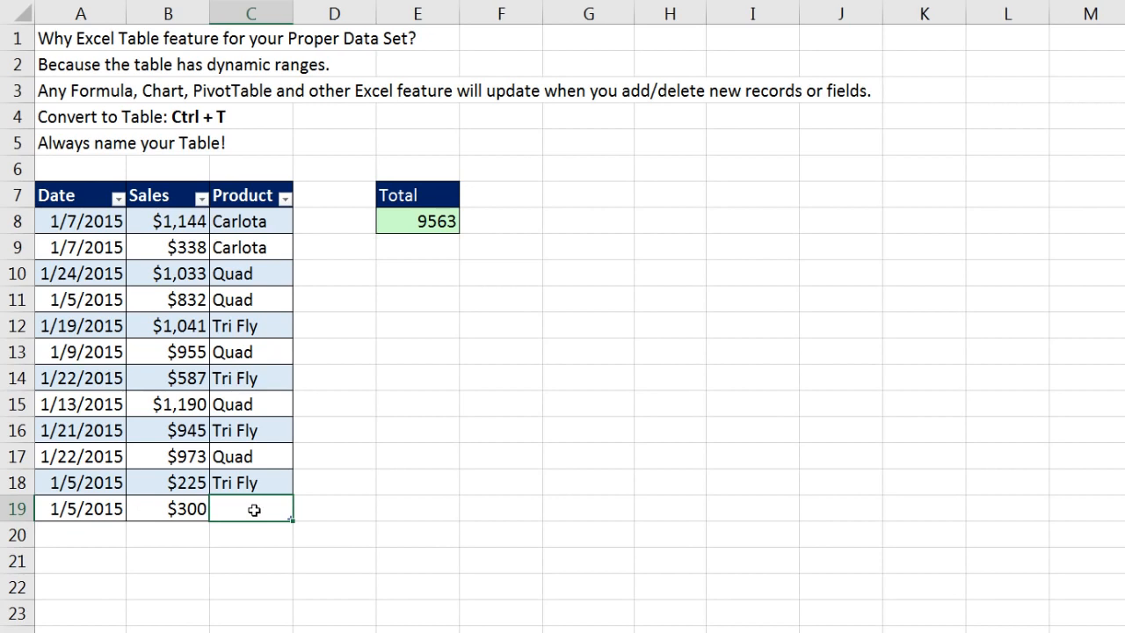
pyautogui.write('q')
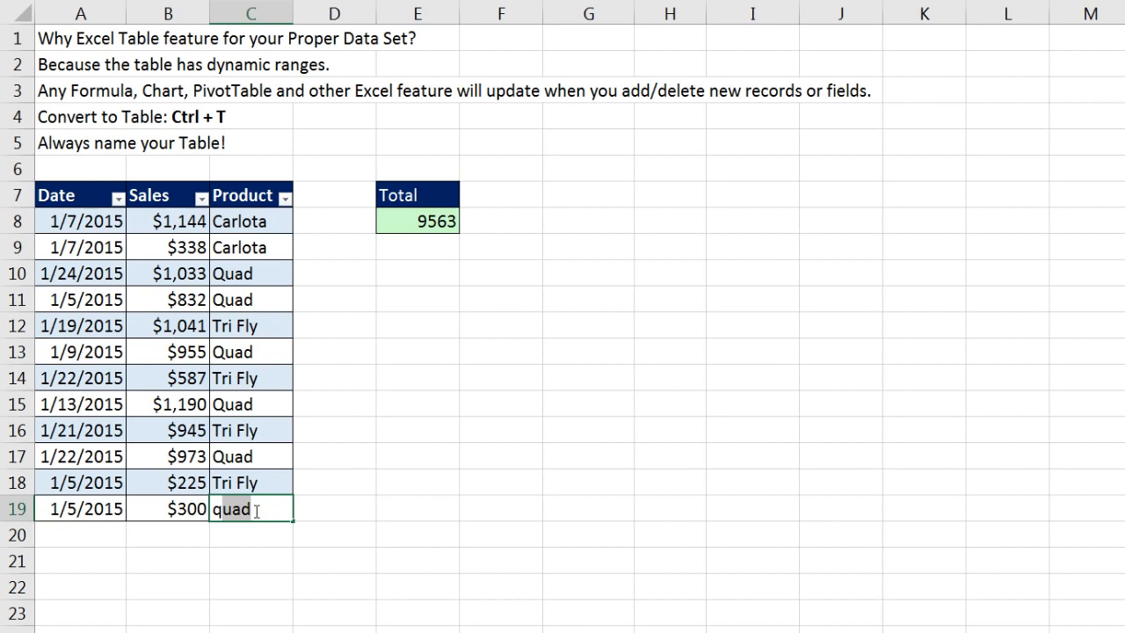
pyautogui.press('Tab')
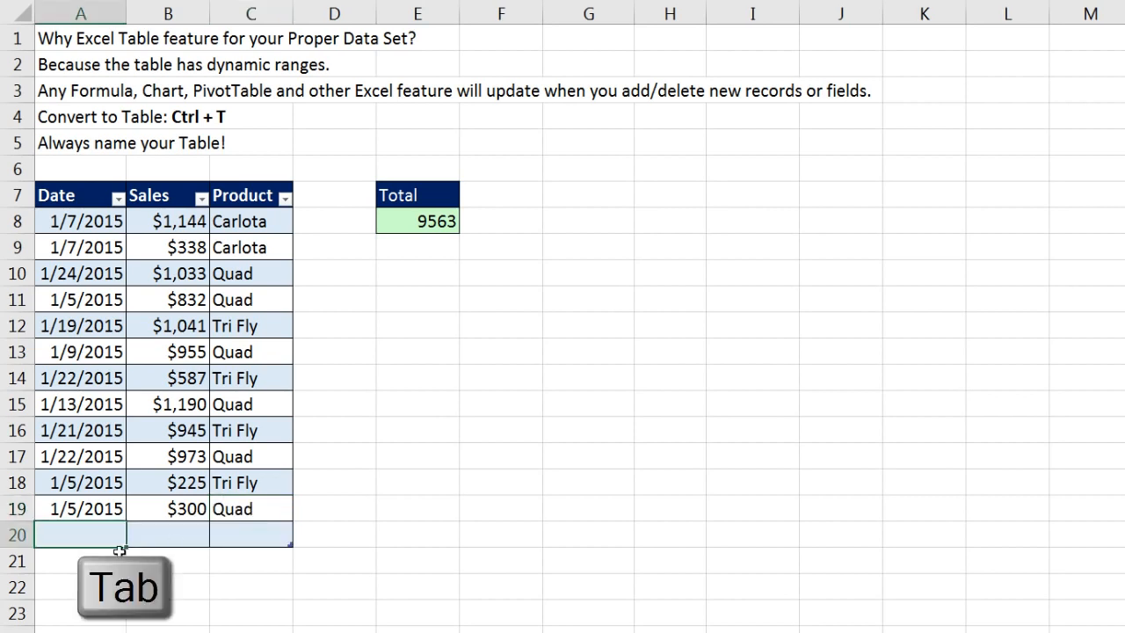
# Fill the new table row 20 with date 1/6/2015, sales 100 and product Tri Fly.
pyautogui.write('1/6/')
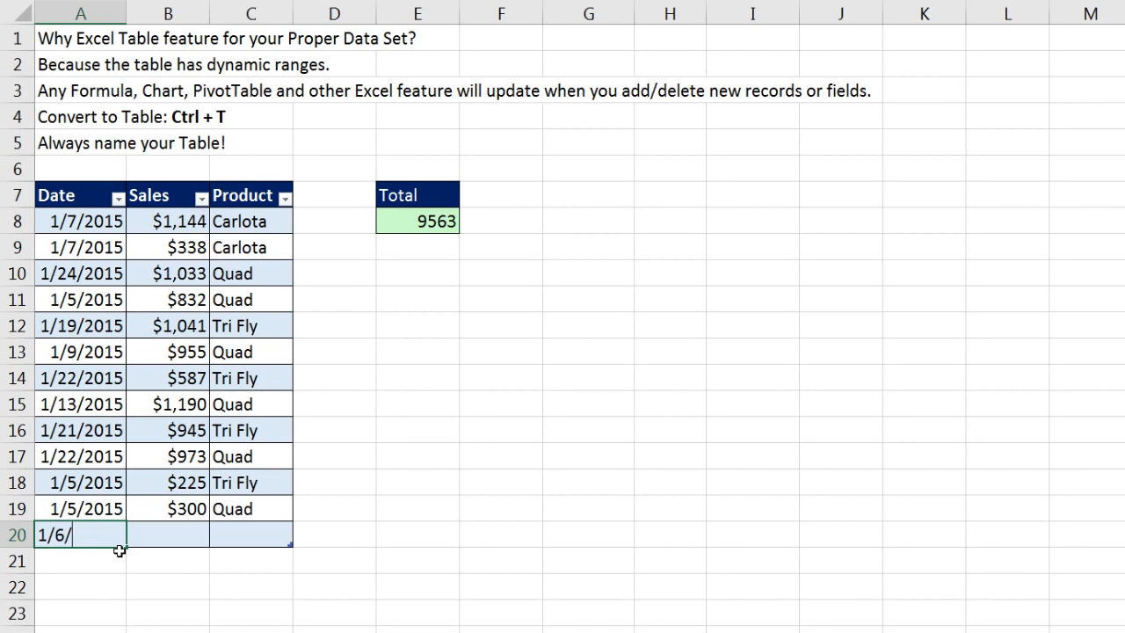
pyautogui.write('2015')
pyautogui.press('Tab')
pyautogui.write('10')
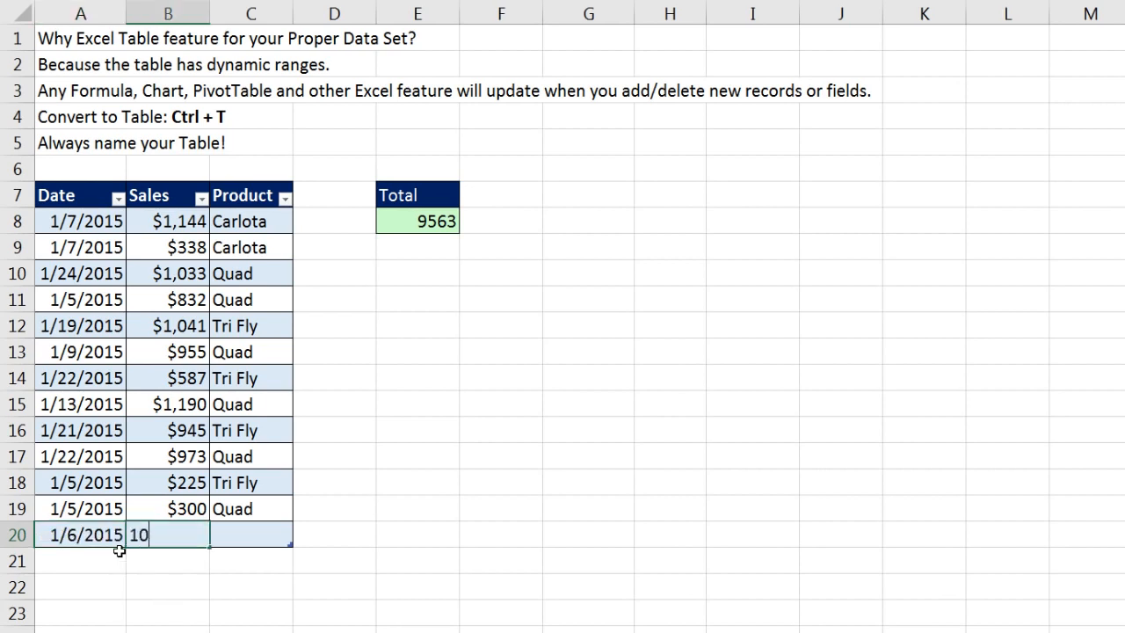
pyautogui.press('Tab')
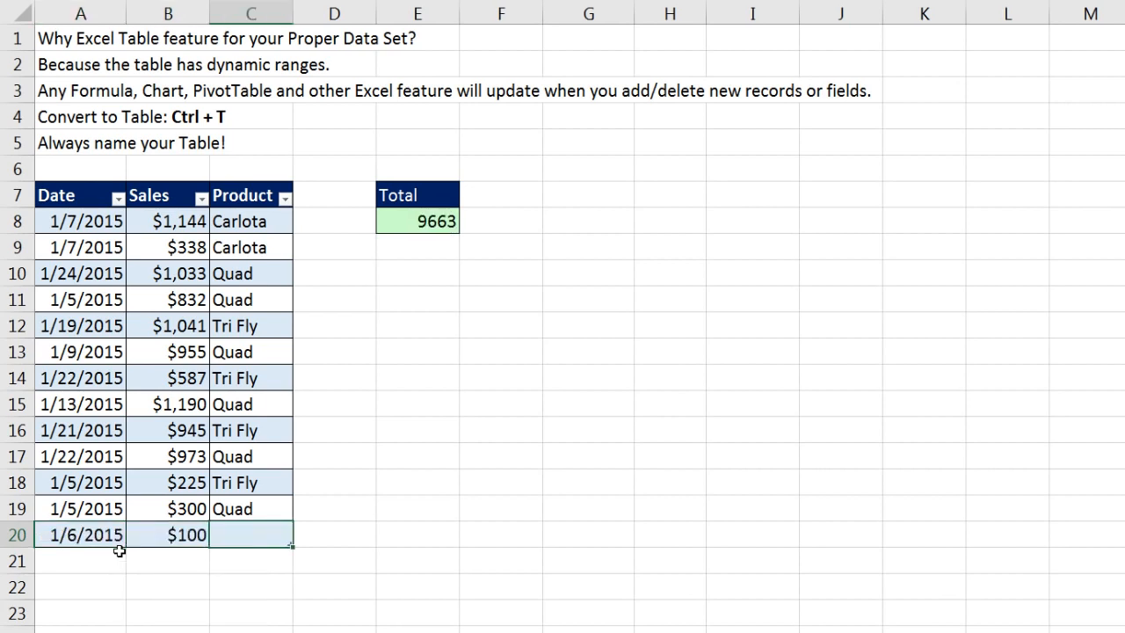
pyautogui.write('Tr')
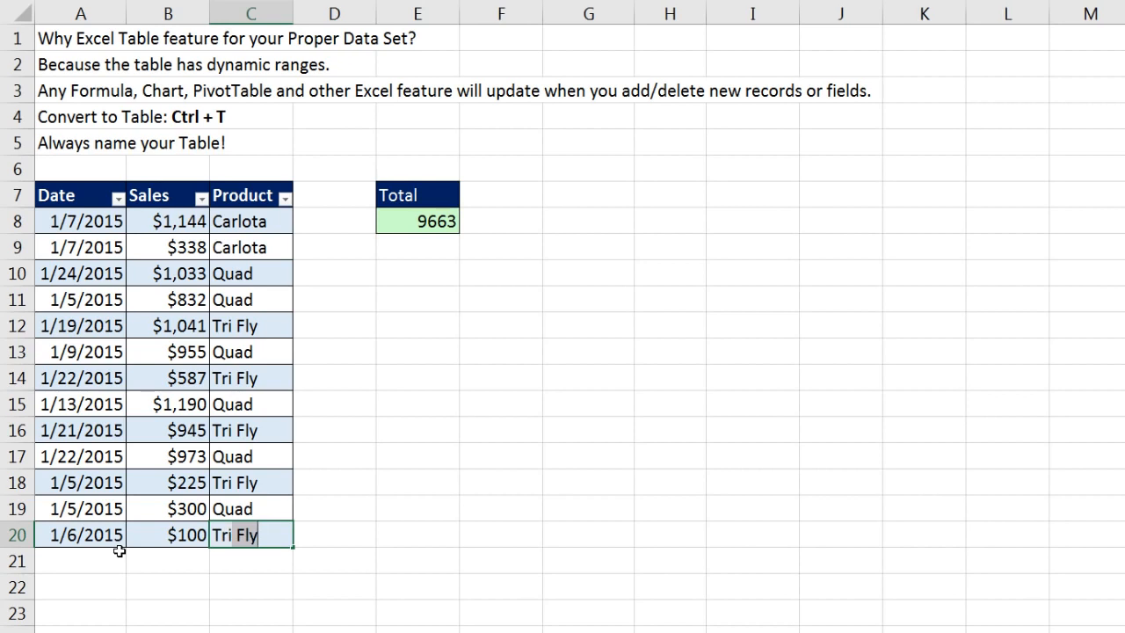
pyautogui.write('i')
pyautogui.press('Return')
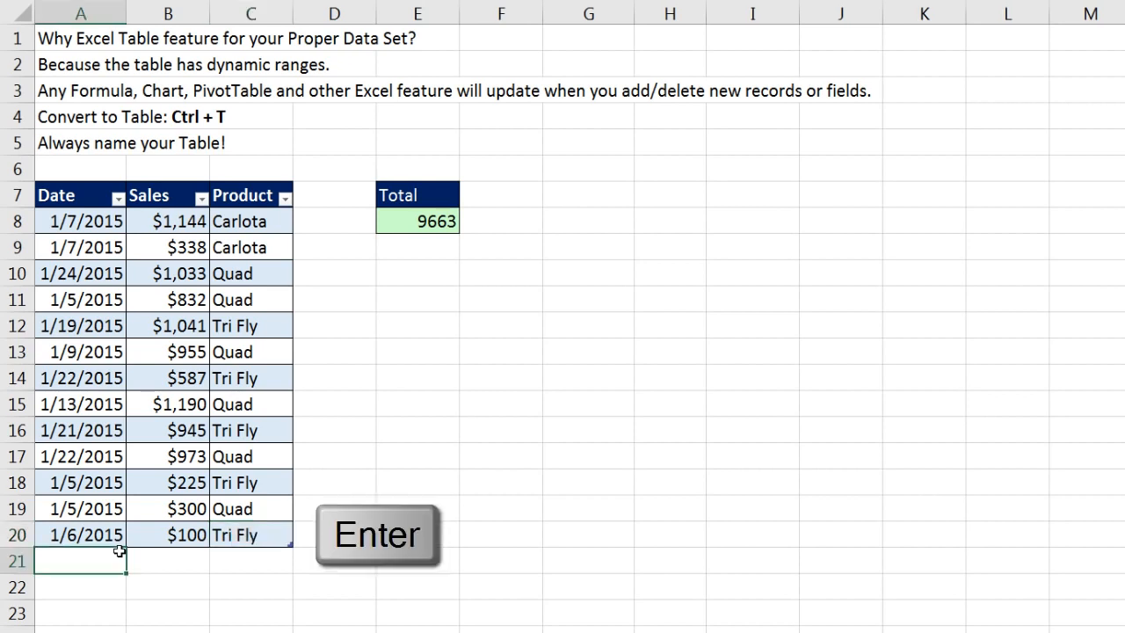
# Inspect the Total formula in E8 and the Sales range it references without changing it.
pyautogui.click(418, 219)
pyautogui.press('F2')
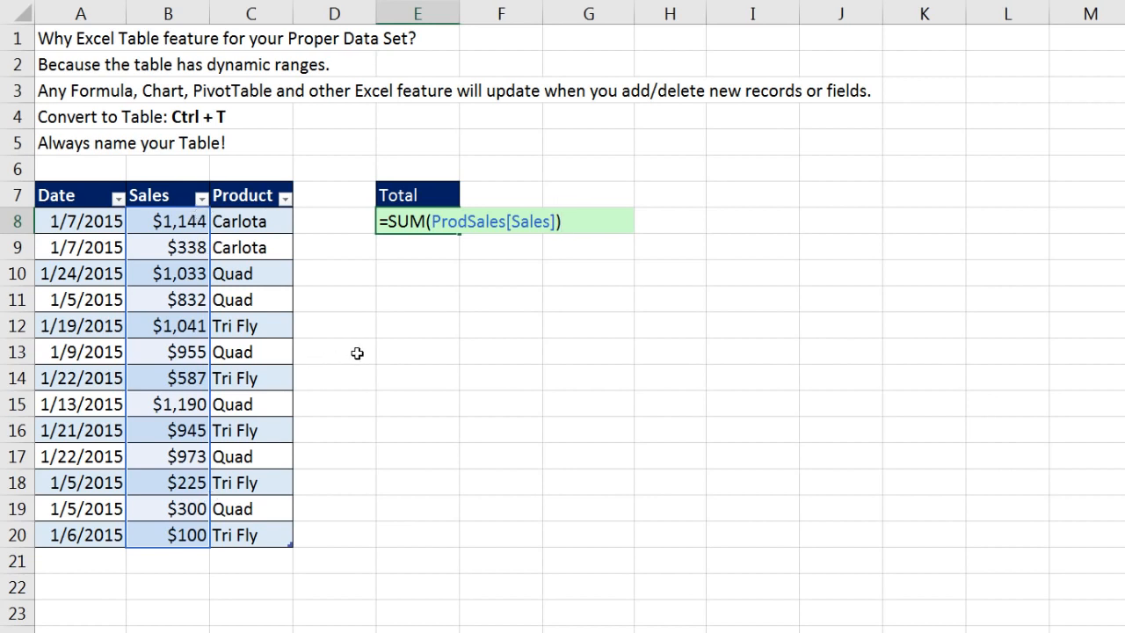
pyautogui.press('Escape')
# Create a PivotTable from the ProdSales table on the existing Excel Table sheet at cell G7.
pyautogui.click(262, 248)
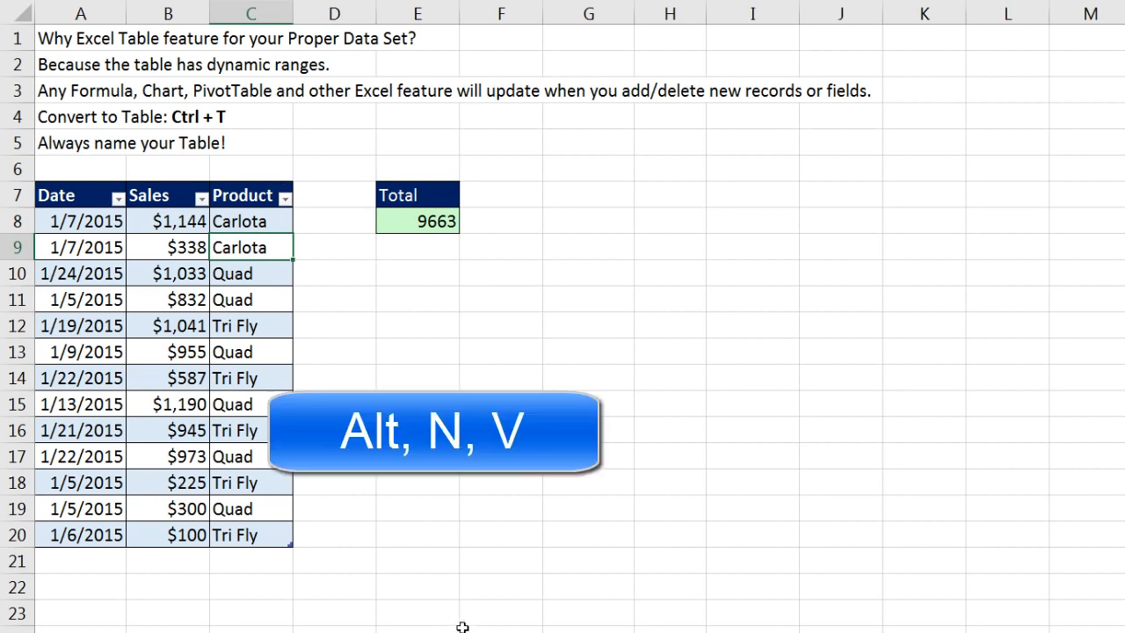
pyautogui.hotkey('alt', 'n')
pyautogui.press('v')
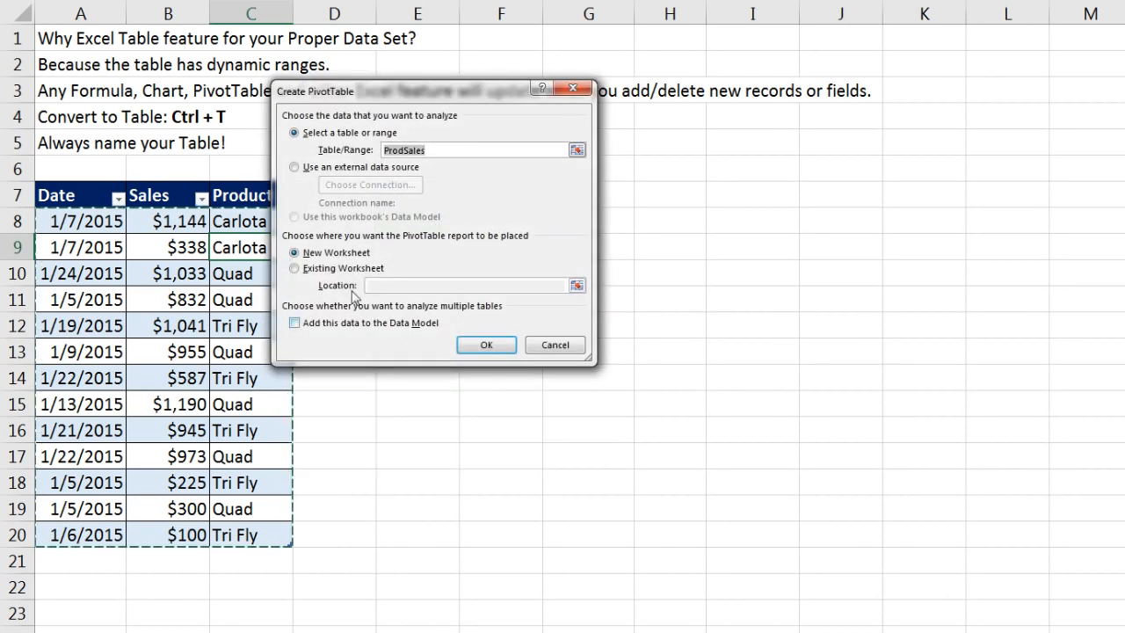
pyautogui.click(295, 269)
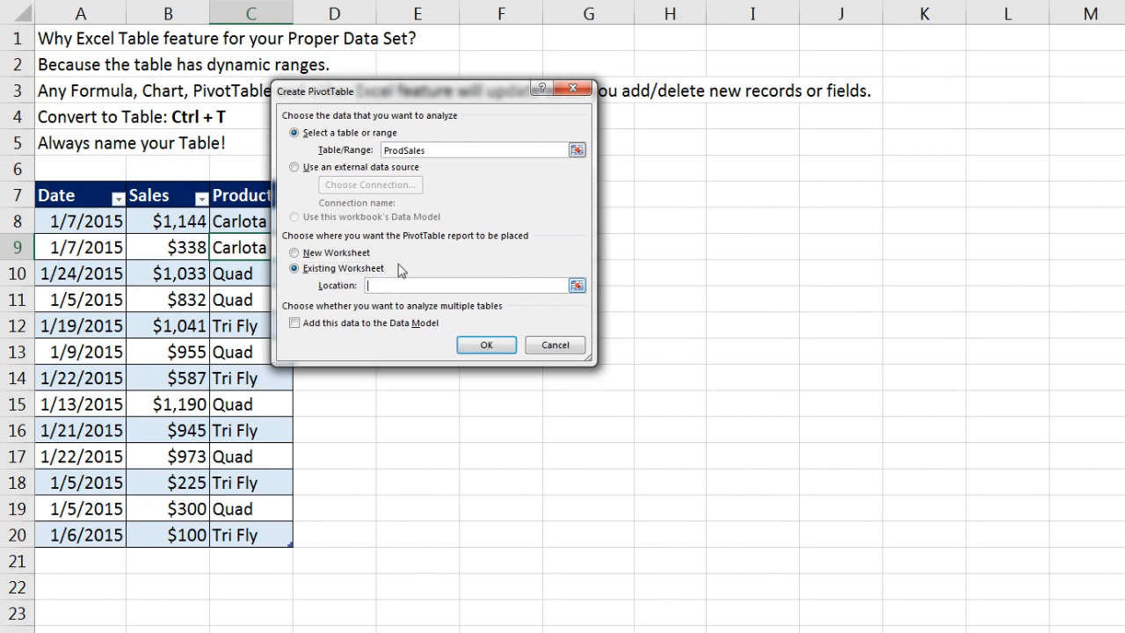
pyautogui.moveTo(455, 87); pyautogui.dragTo(263, 72)
pyautogui.click(573, 194)
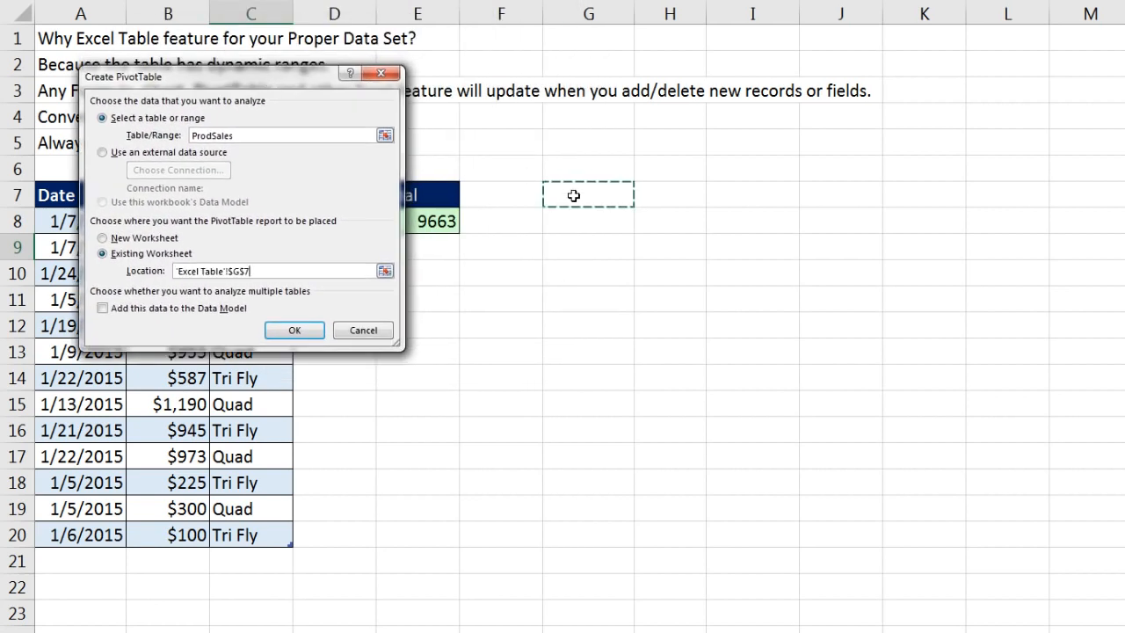
pyautogui.click(297, 332)
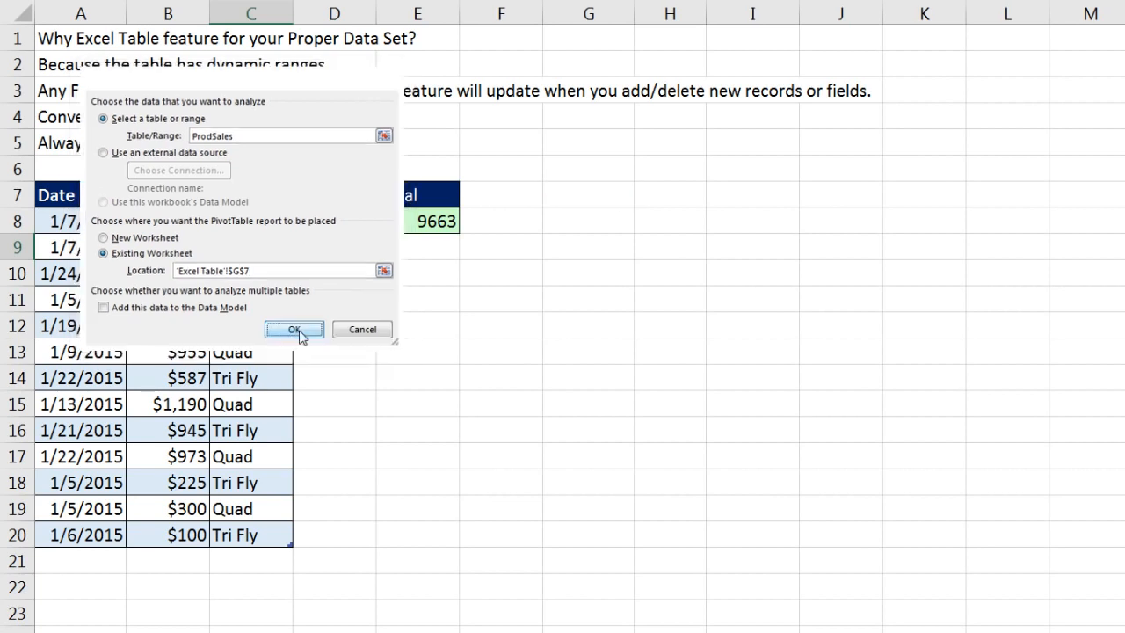
# Build the PivotTable with Product as the row field and Sales summed as the values.
pyautogui.moveTo(1124, 70); pyautogui.dragTo(942, 152)
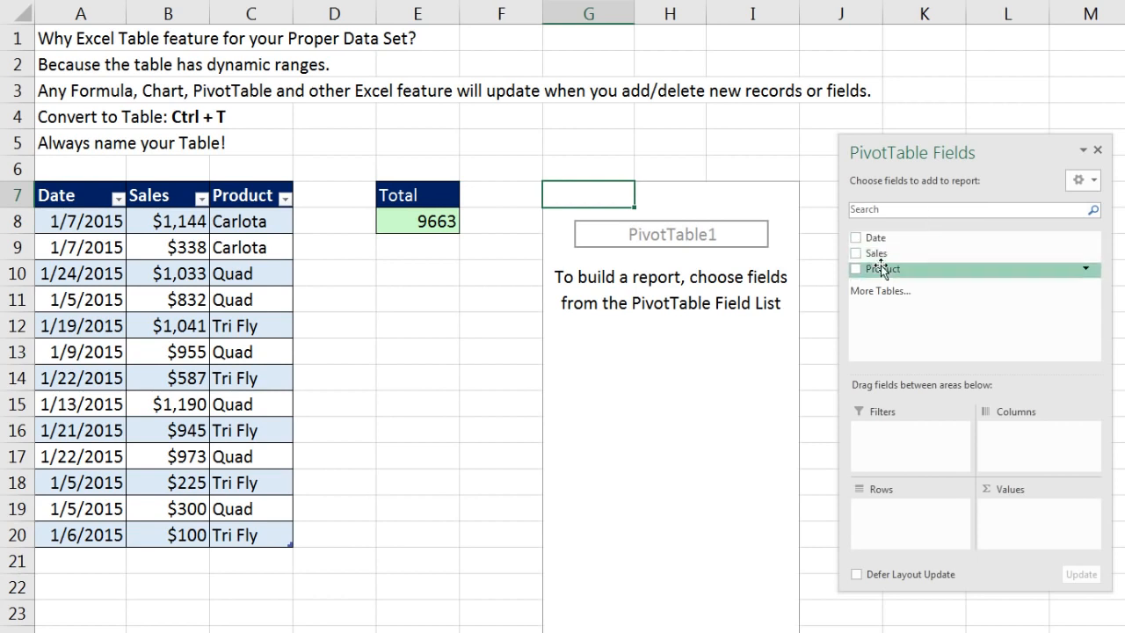
pyautogui.moveTo(879, 265); pyautogui.dragTo(899, 515)
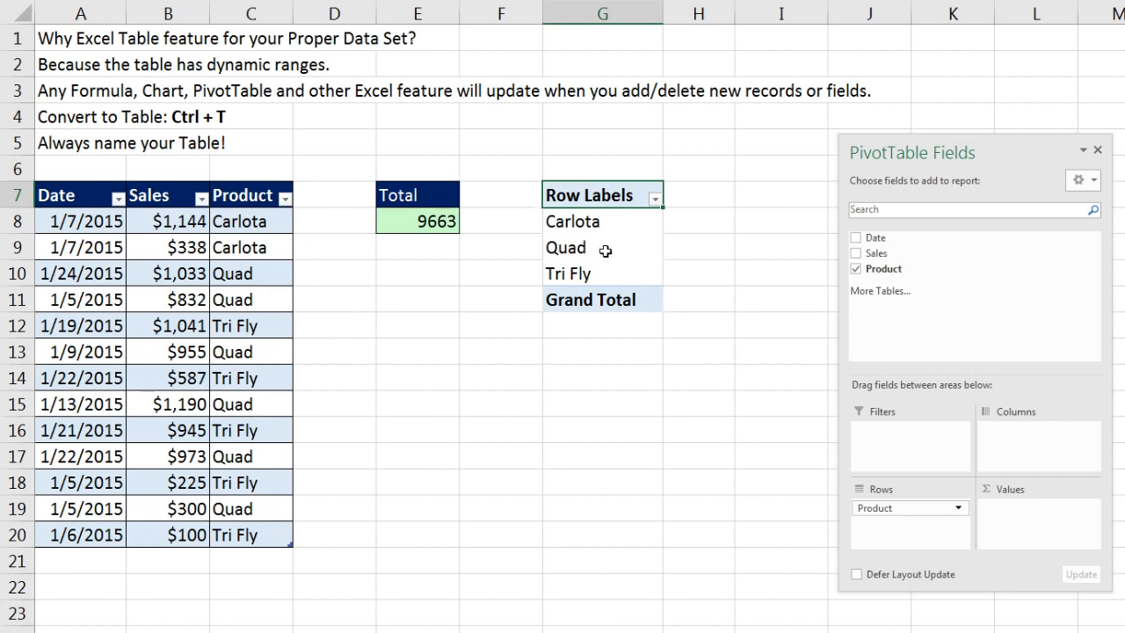
pyautogui.moveTo(880, 253); pyautogui.dragTo(1024, 519)
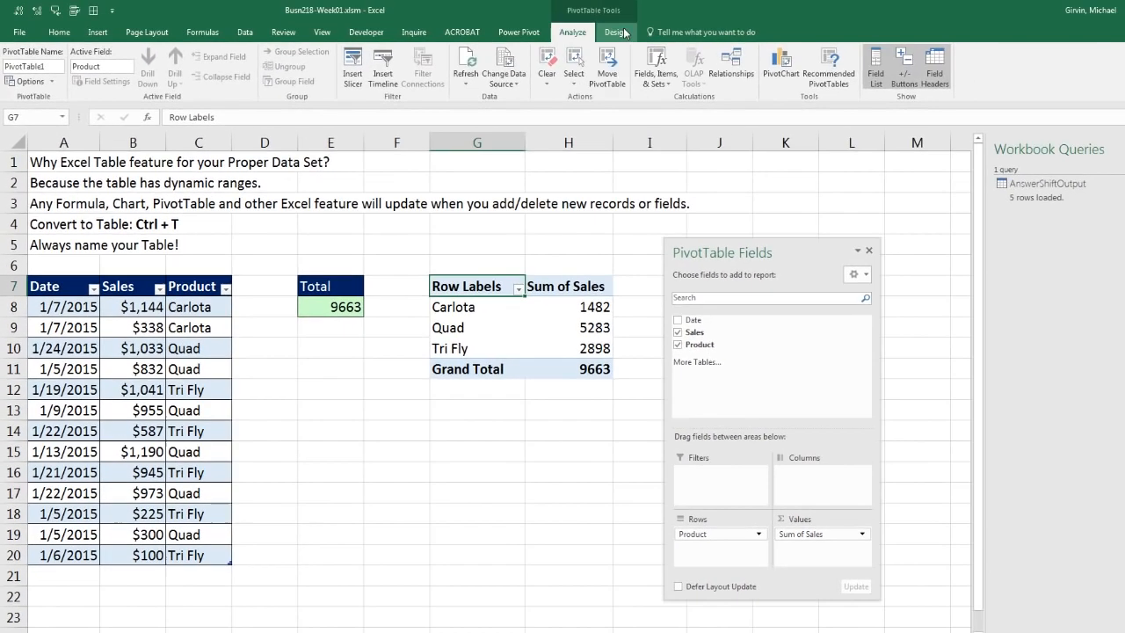
# Show the PivotTable's report layout in Tabular Form and move the field list clear of the report.
pyautogui.click(618, 32)
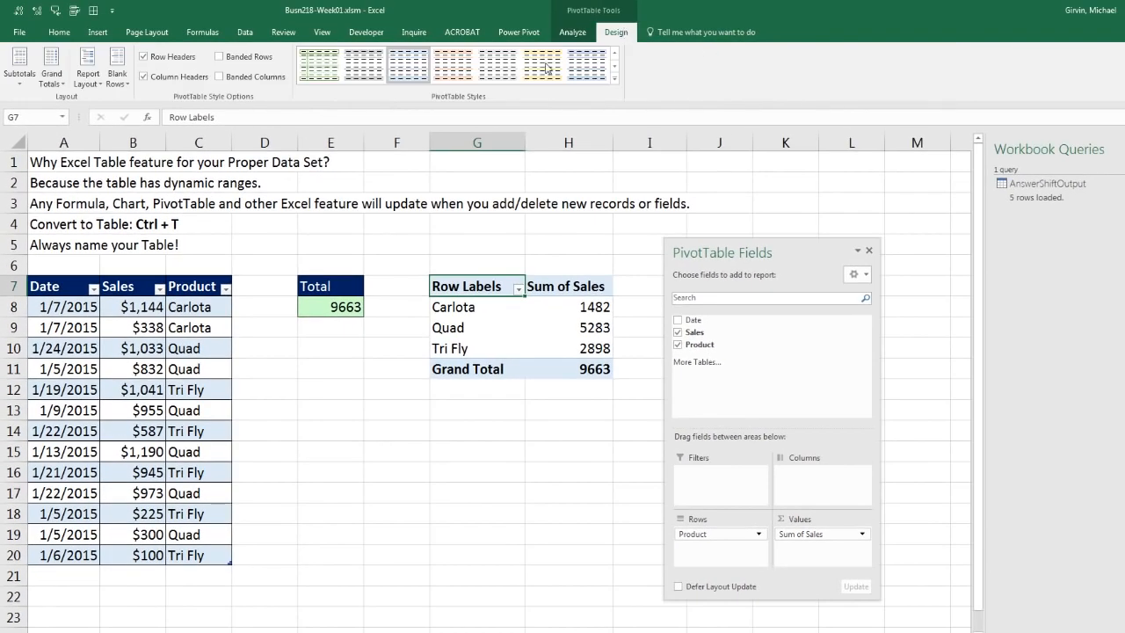
pyautogui.click(93, 86)
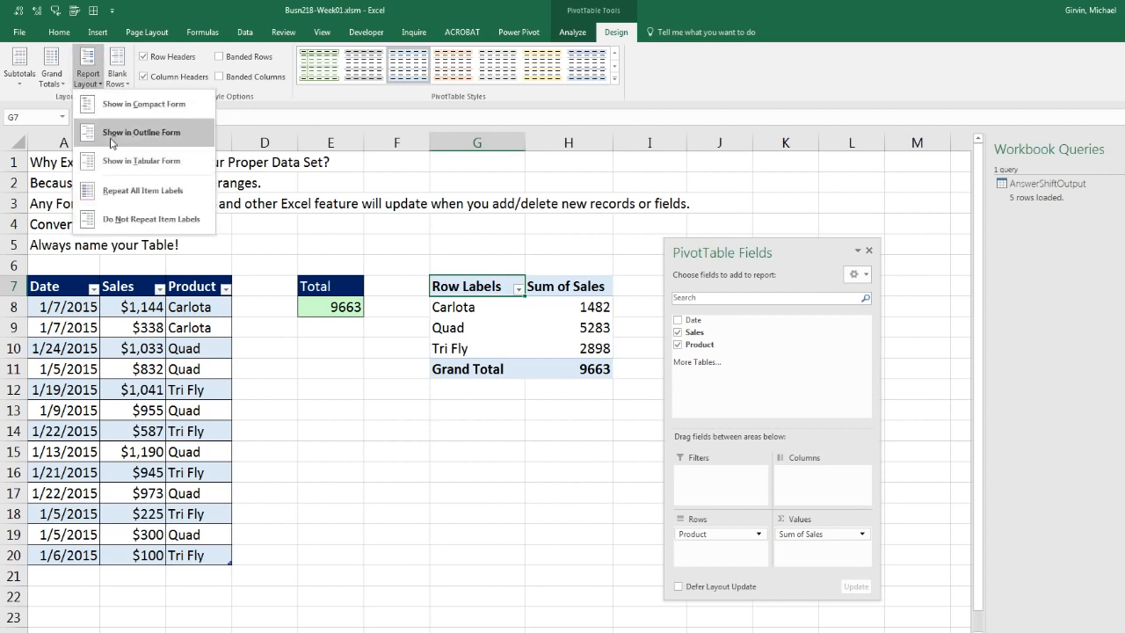
pyautogui.click(141, 161)
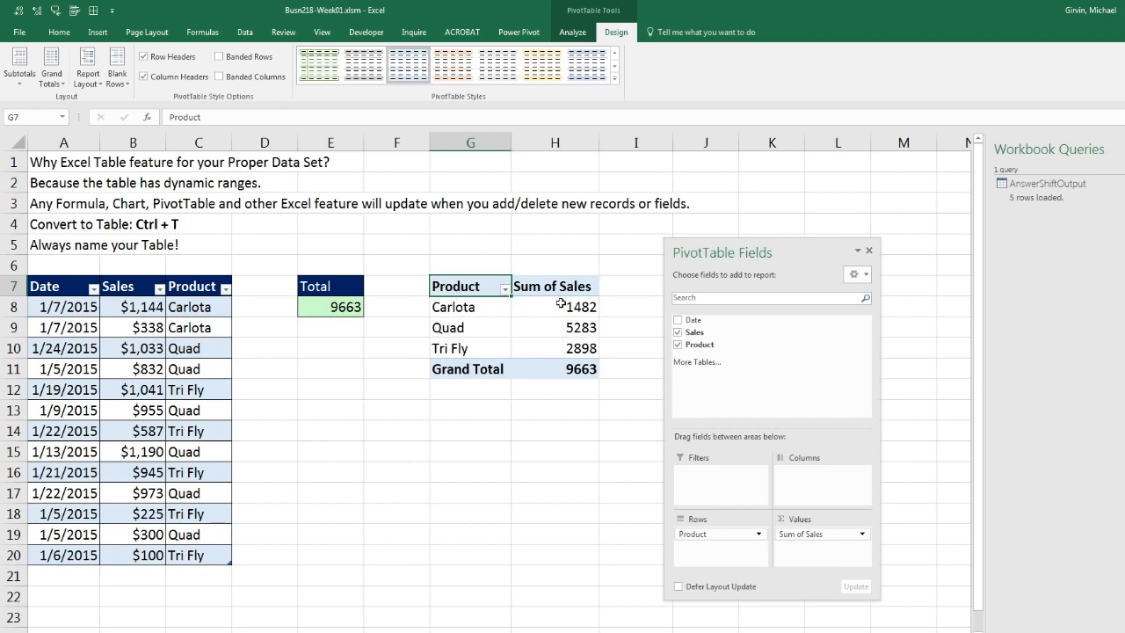
pyautogui.moveTo(560, 303)
pyautogui.moveTo(767, 252); pyautogui.dragTo(789, 235)
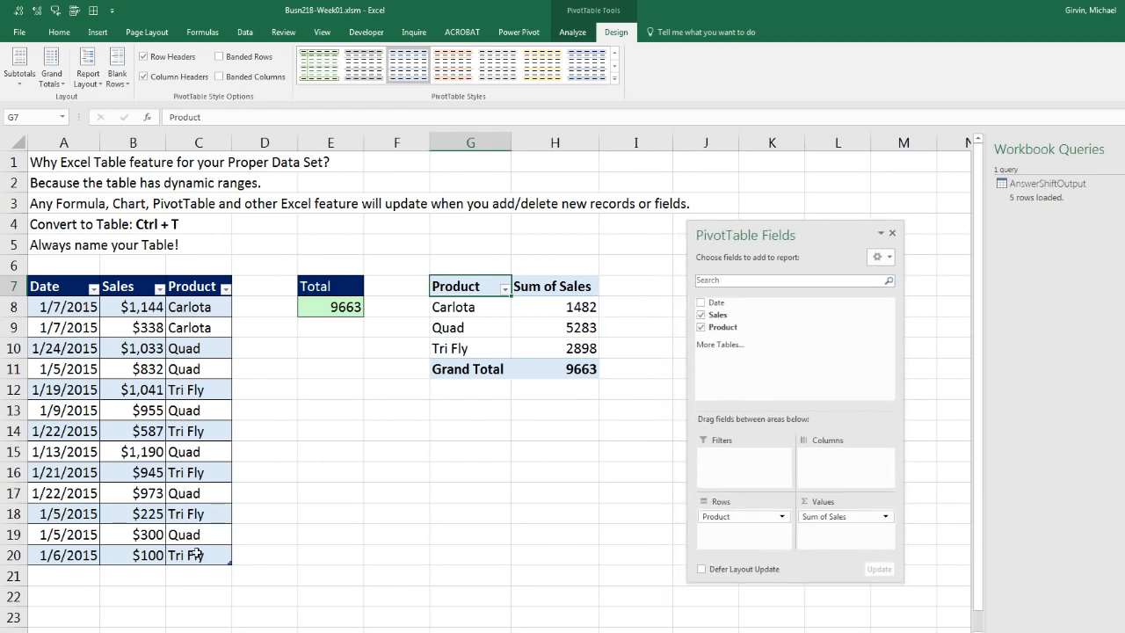
# Add a record in row 21 below the table with date 1/7/2015, sales 500 and product Carlota.
pyautogui.click(53, 573)
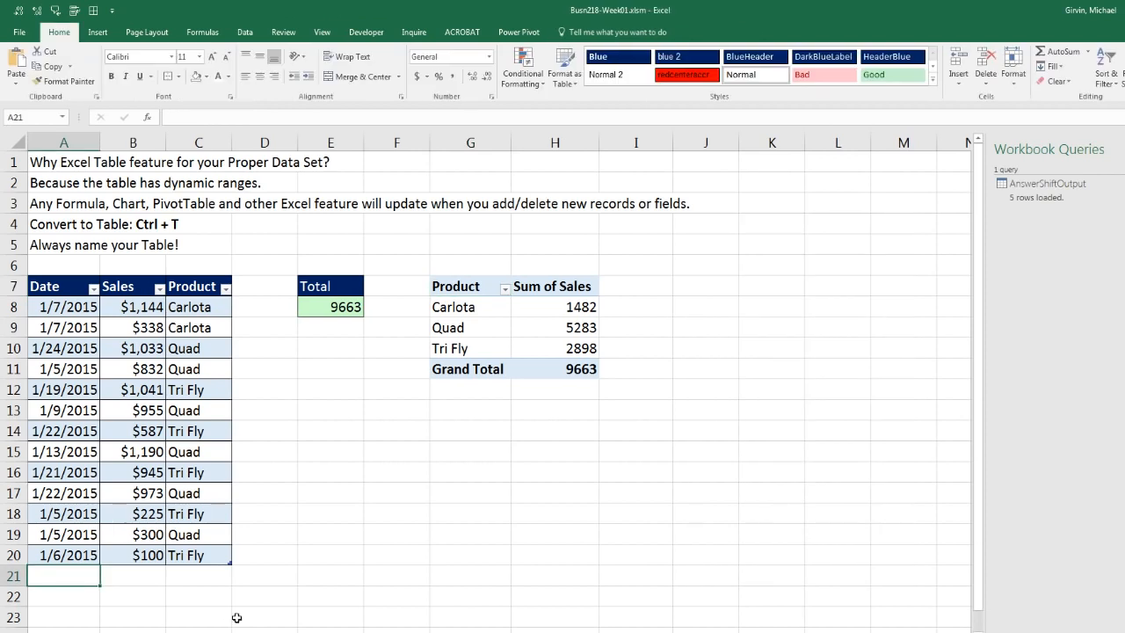
pyautogui.write('1')
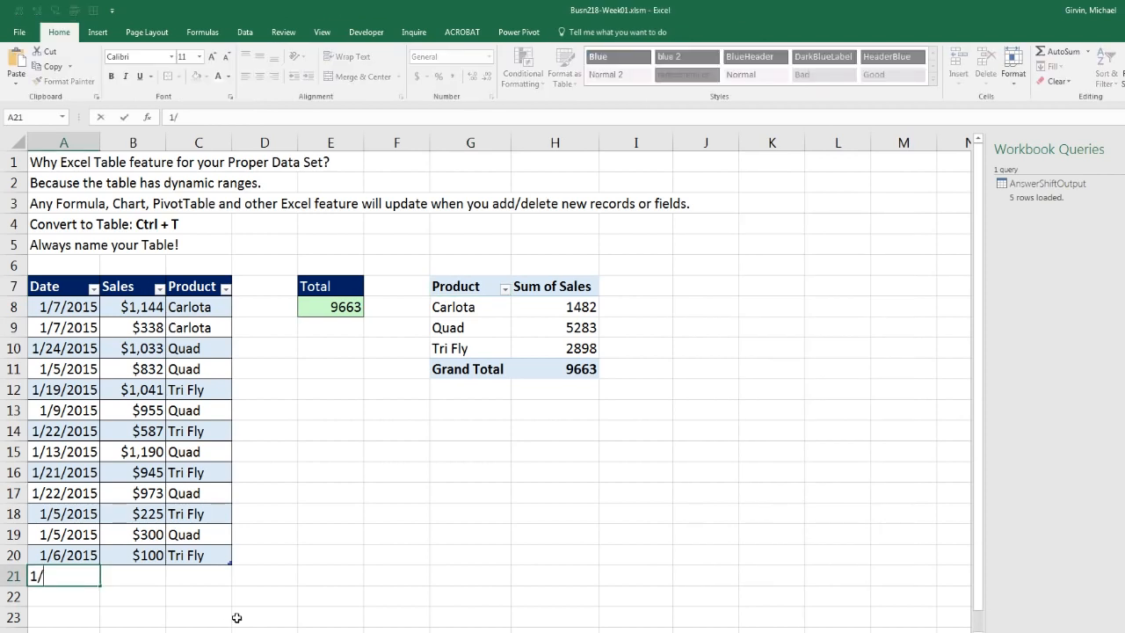
pyautogui.write('/7/2015')
pyautogui.press('Tab')
pyautogui.write('50')
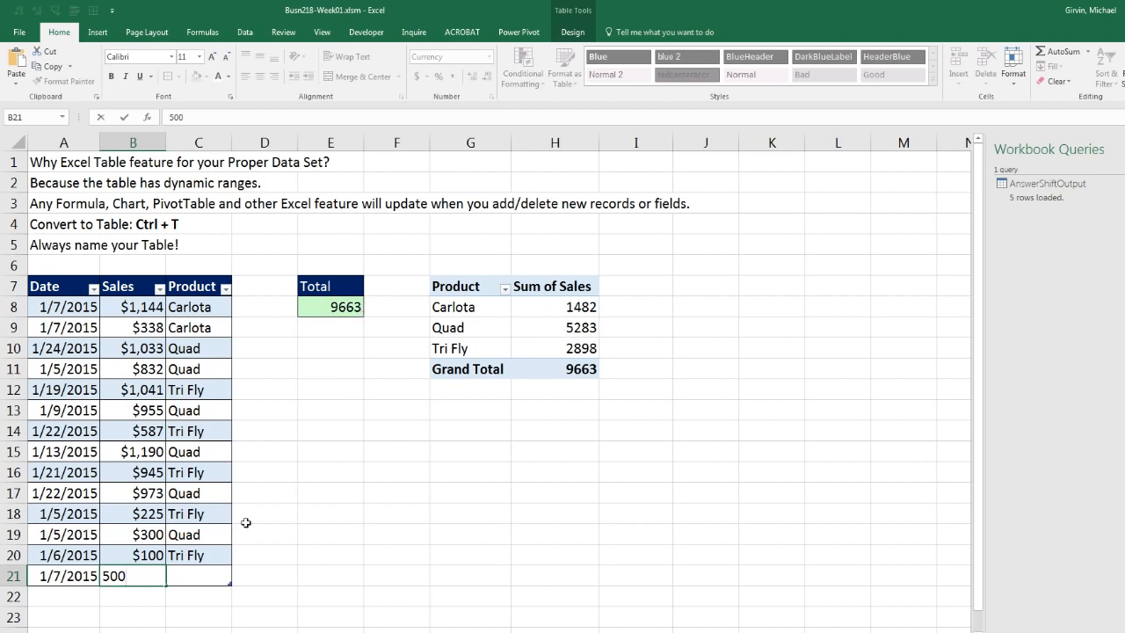
pyautogui.press('Tab')
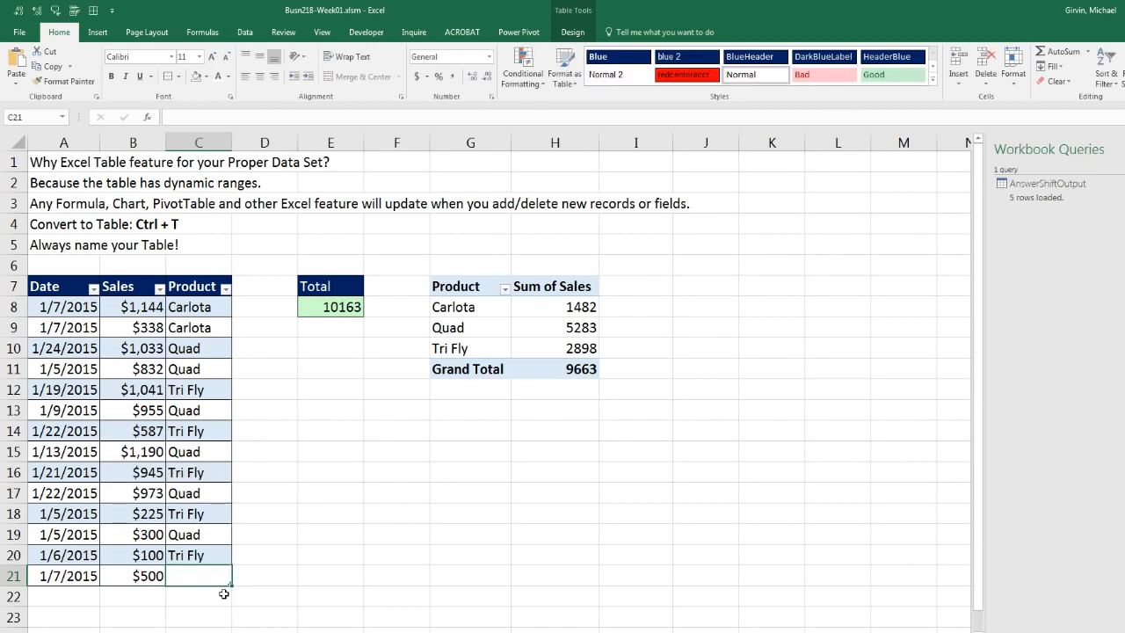
pyautogui.write('carlota')
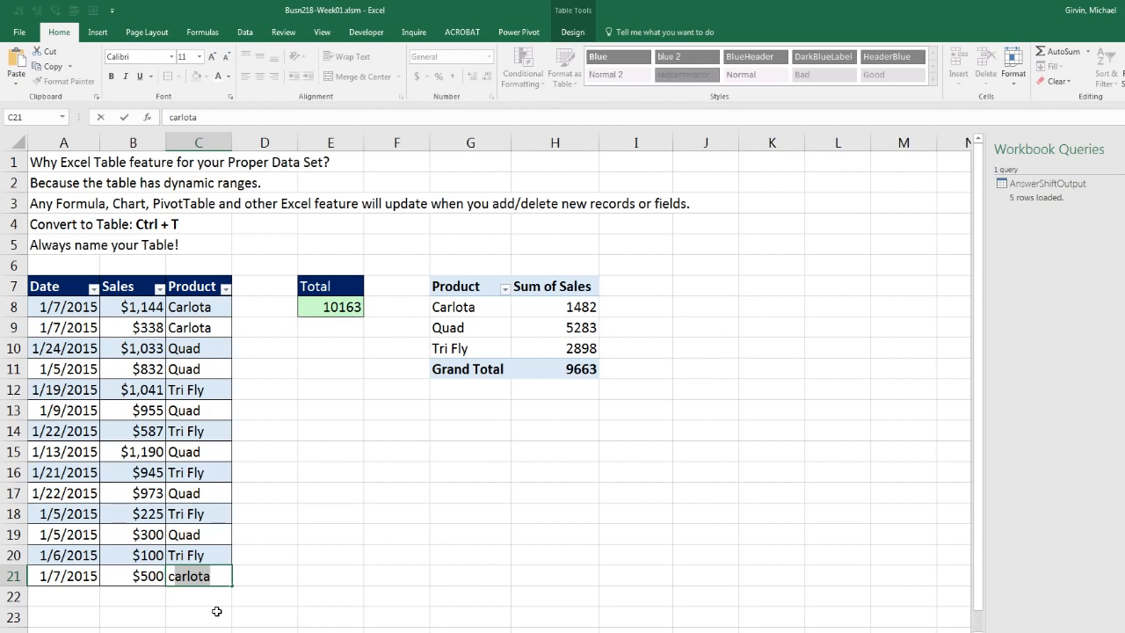
pyautogui.press('Return')
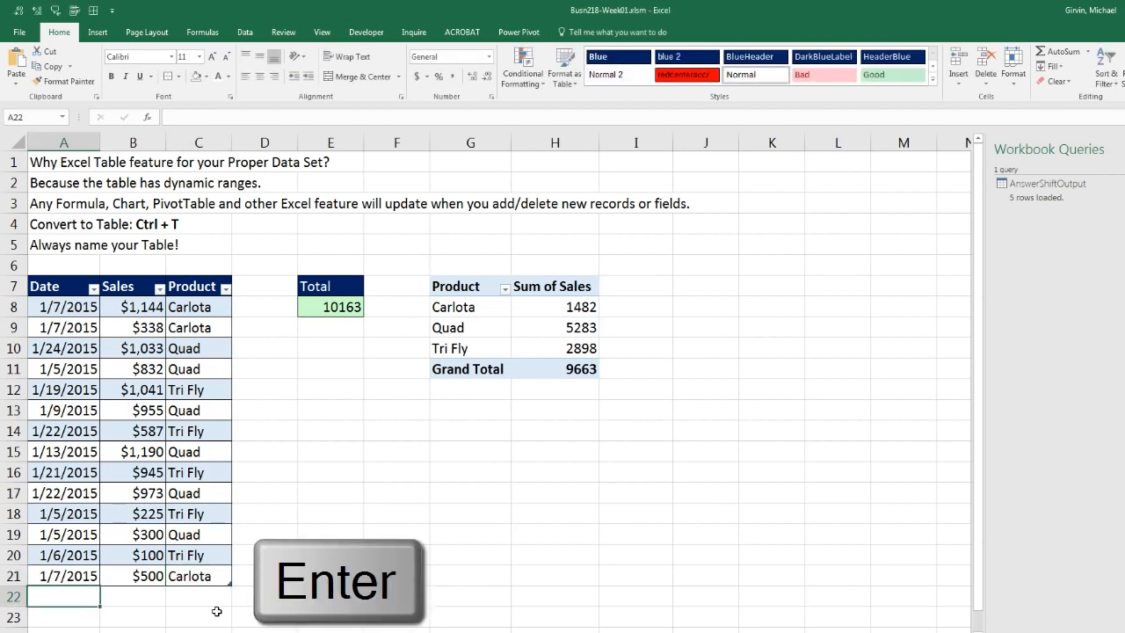
# Check the range referenced by the Total formula in E8, and refresh the PivotTable to include the new record.
pyautogui.doubleClick(317, 308)
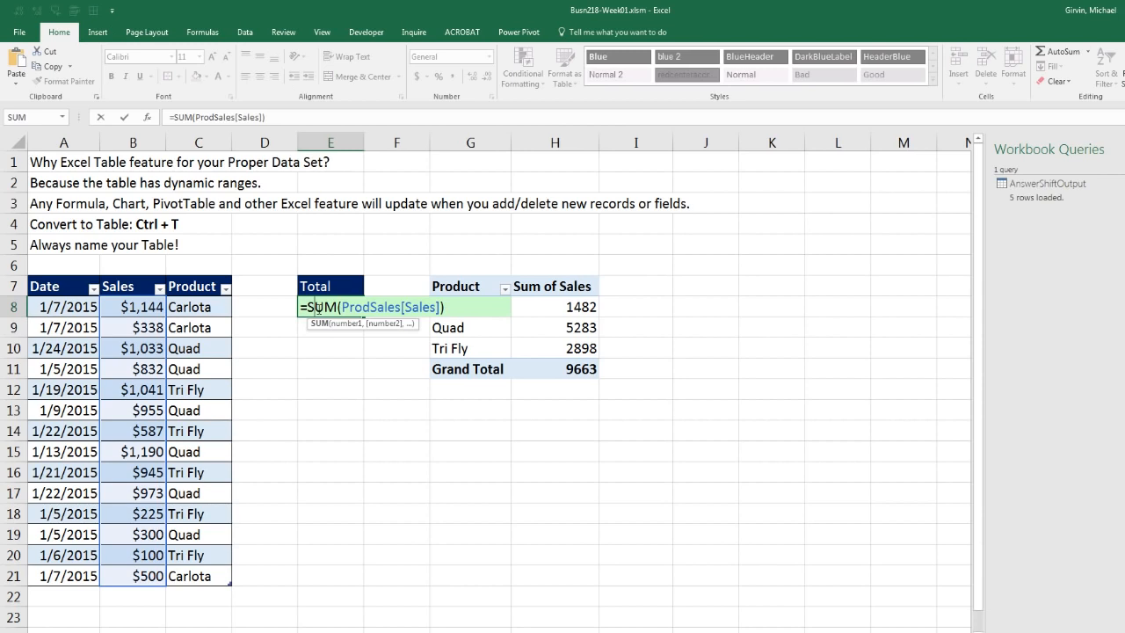
pyautogui.press('Escape')
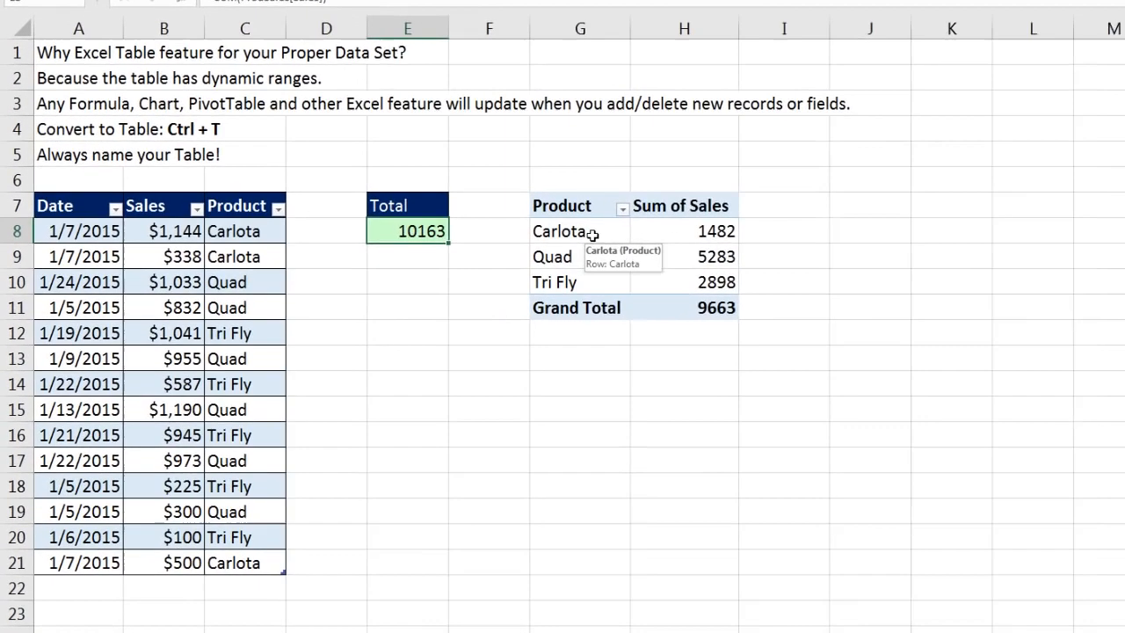
pyautogui.rightClick(481, 313)
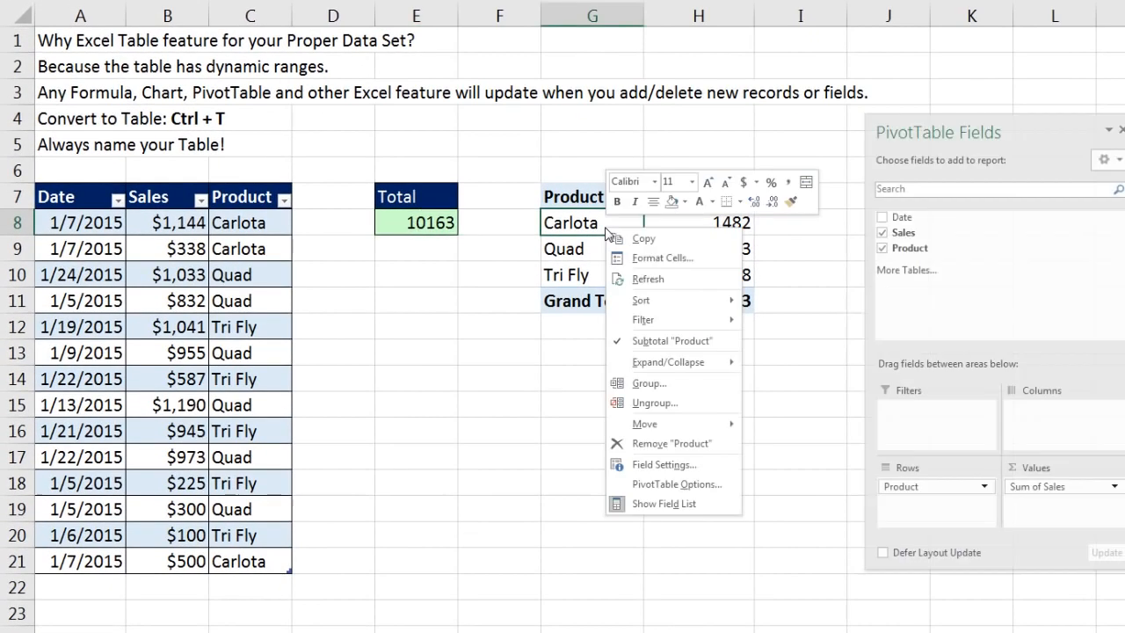
pyautogui.click(648, 281)
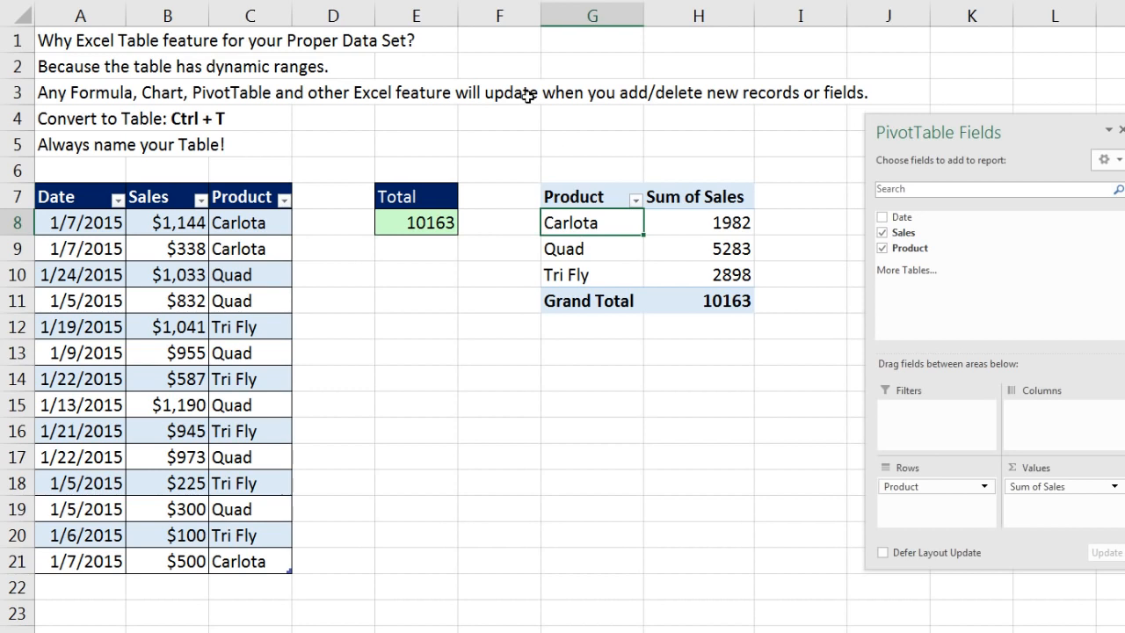
pyautogui.click(176, 223)
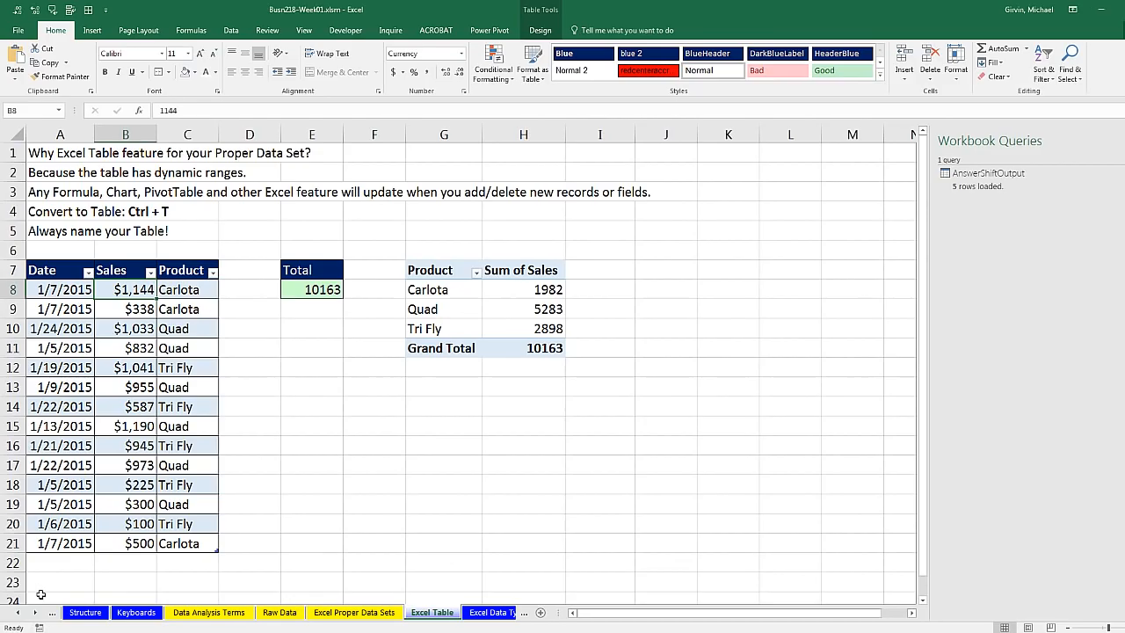
# Go to the Number Format sheet and apply the Currency number format to the Sales figures in G7:G10.
pyautogui.click(36, 613)
pyautogui.click(36, 614)
pyautogui.click(37, 614)
pyautogui.click(36, 613)
pyautogui.click(37, 614)
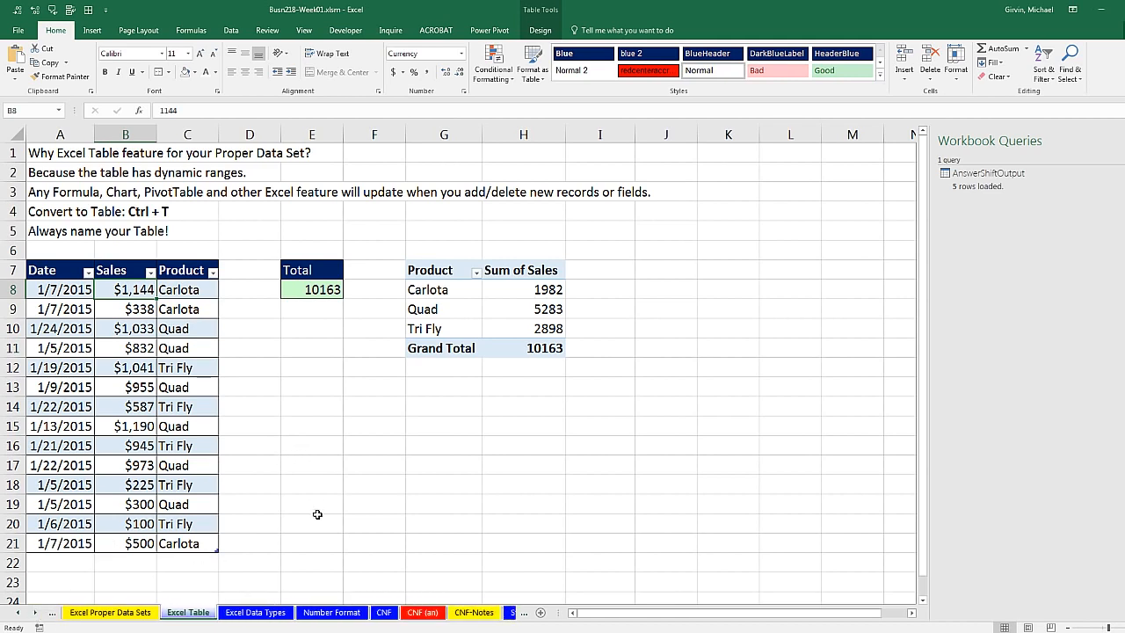
pyautogui.click(322, 613)
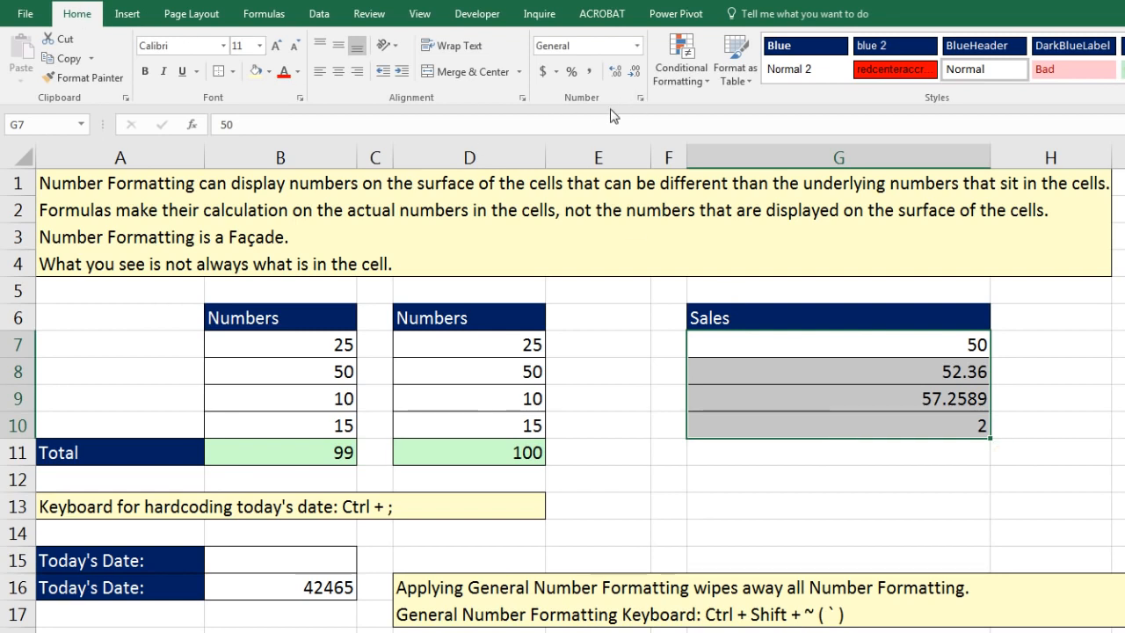
pyautogui.click(638, 47)
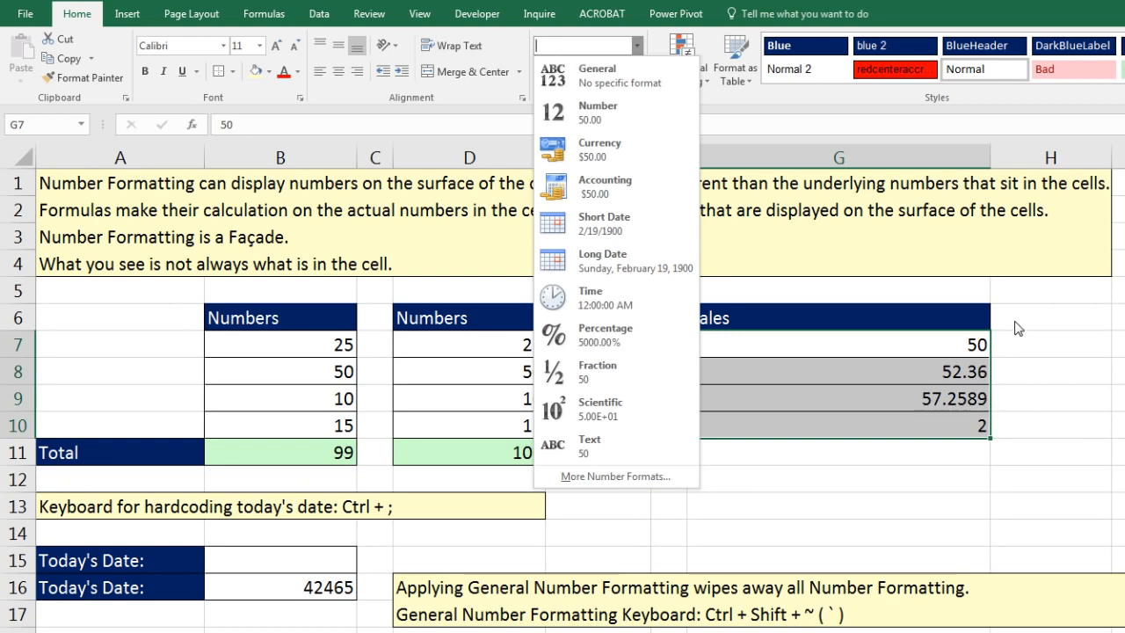
pyautogui.click(627, 158)
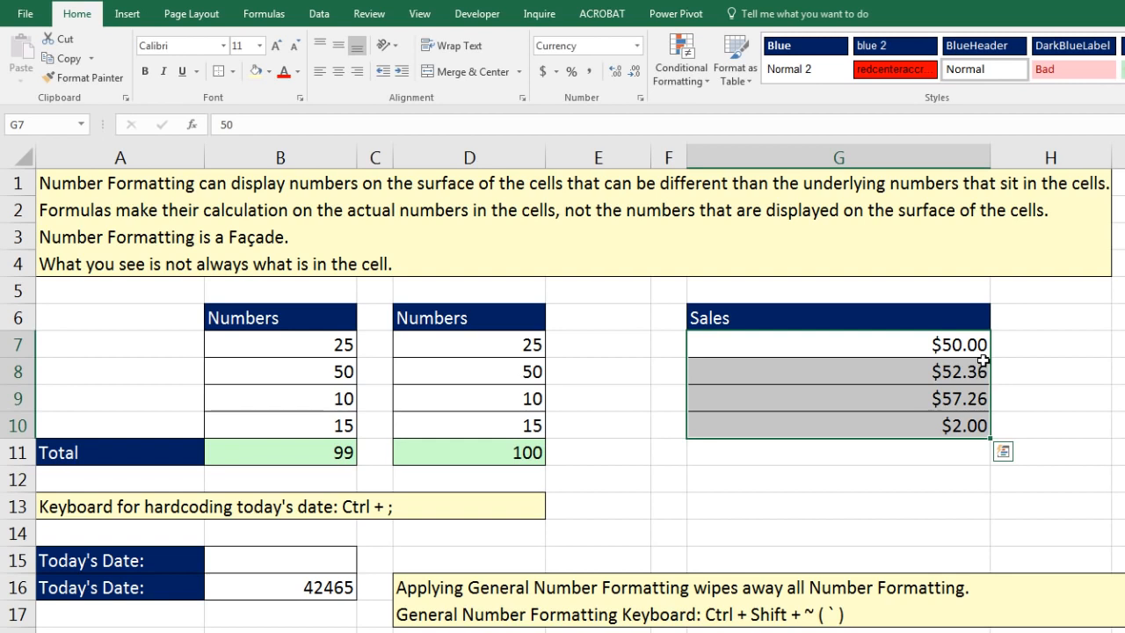
# Check the underlying Sales values in G7 and G9, and the Total formula in B11.
pyautogui.click(895, 347)
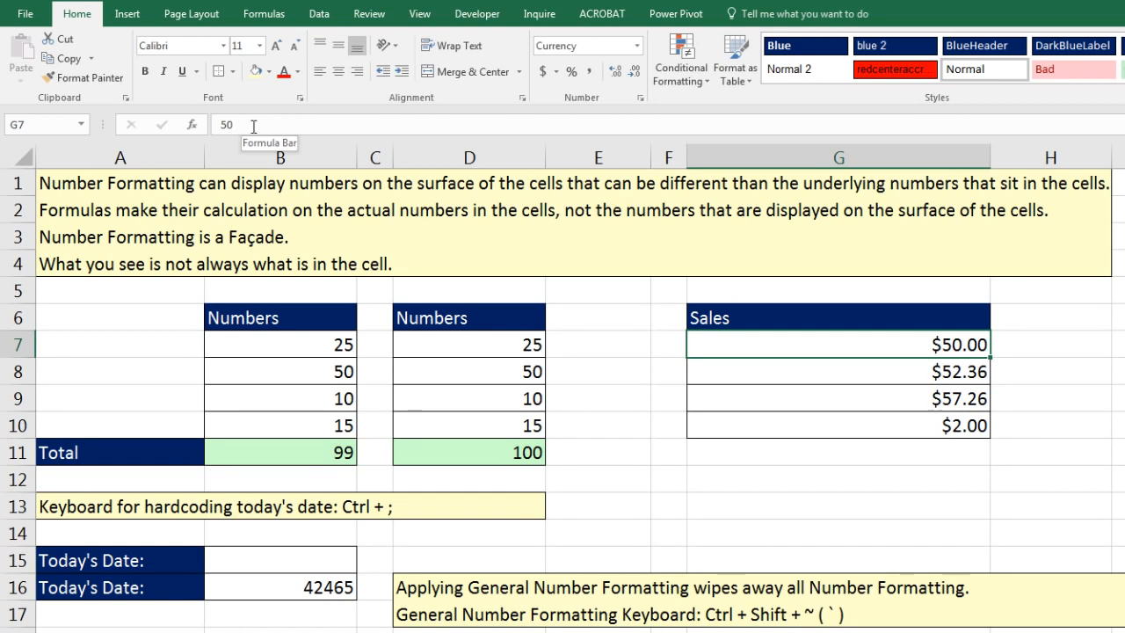
pyautogui.click(907, 402)
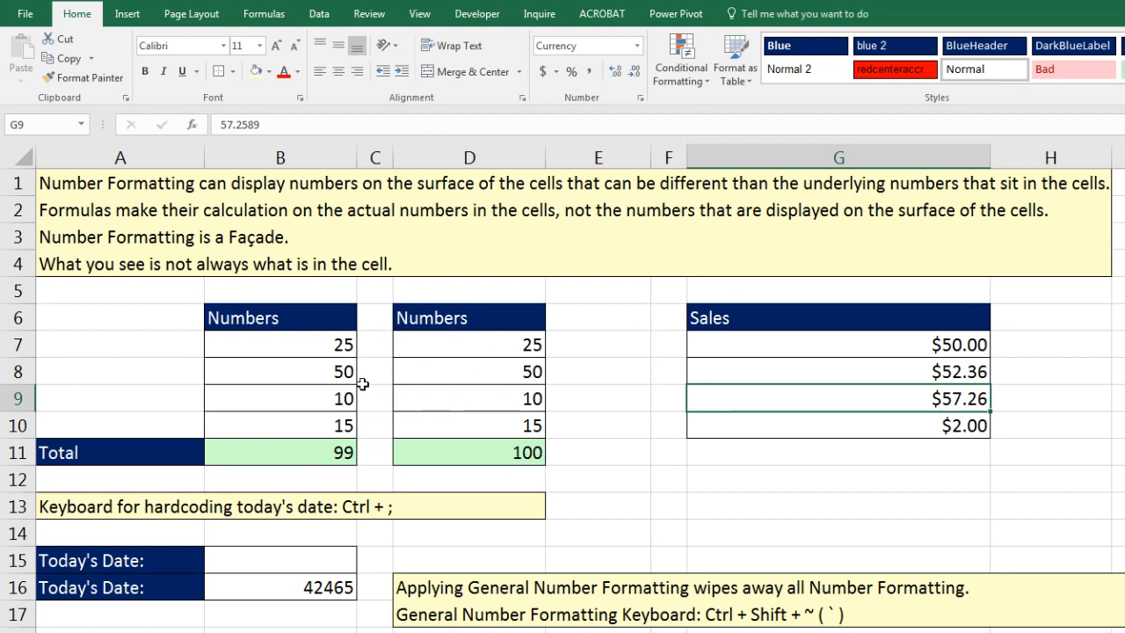
pyautogui.click(348, 454)
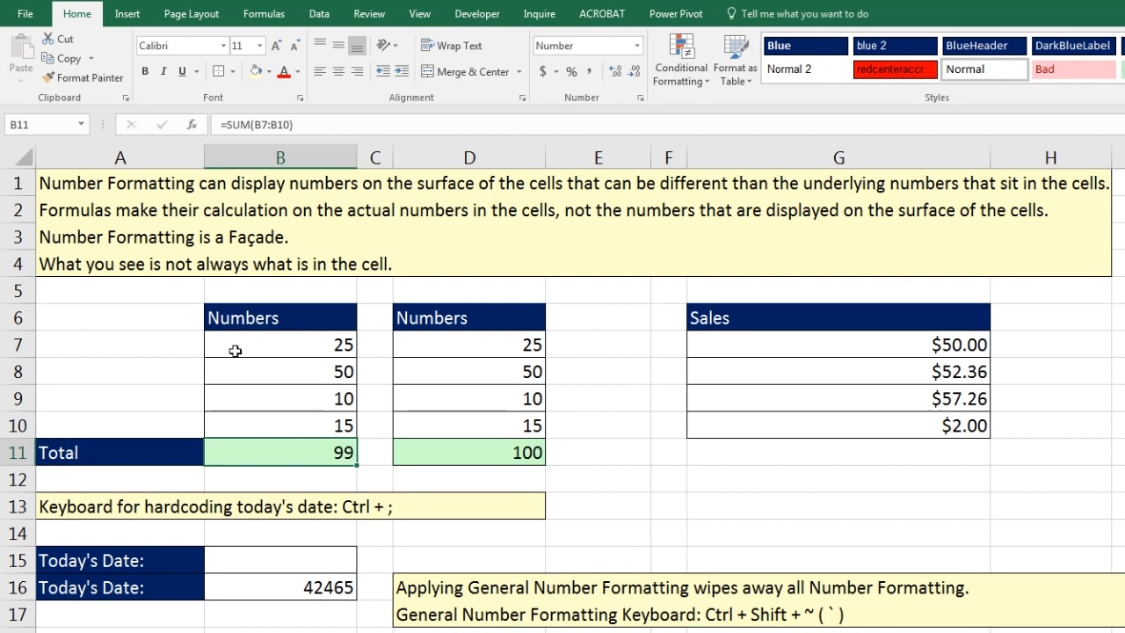
# Display both Numbers columns and their totals (B7:D11) in General format, and return them to whole numbers without decimals.
pyautogui.moveTo(232, 338); pyautogui.dragTo(505, 448)
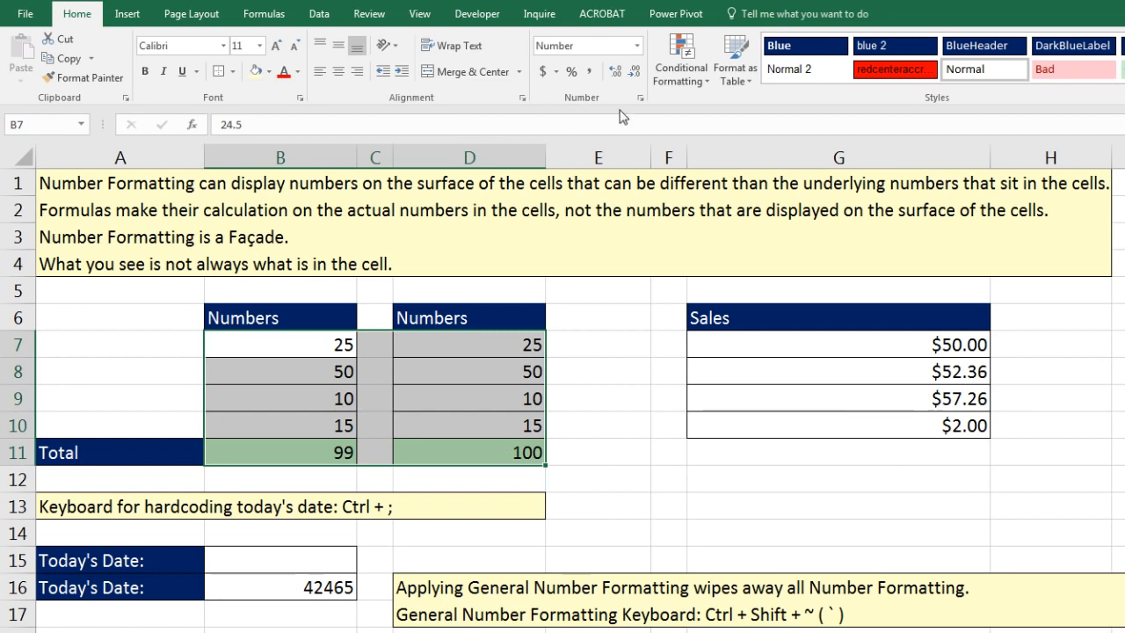
pyautogui.click(638, 46)
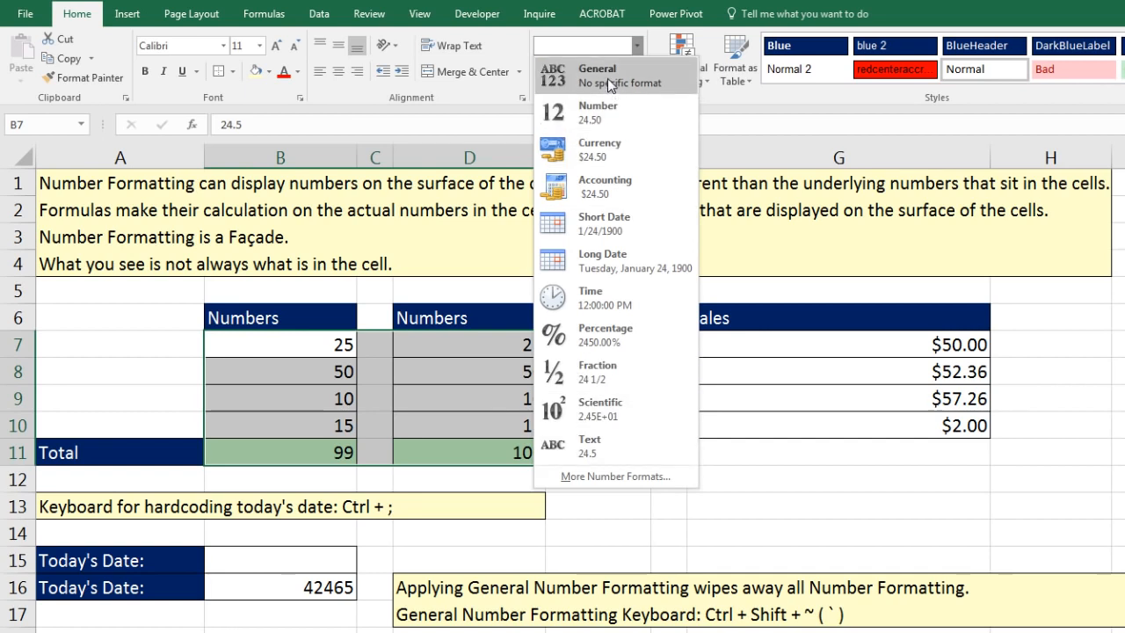
pyautogui.click(607, 78)
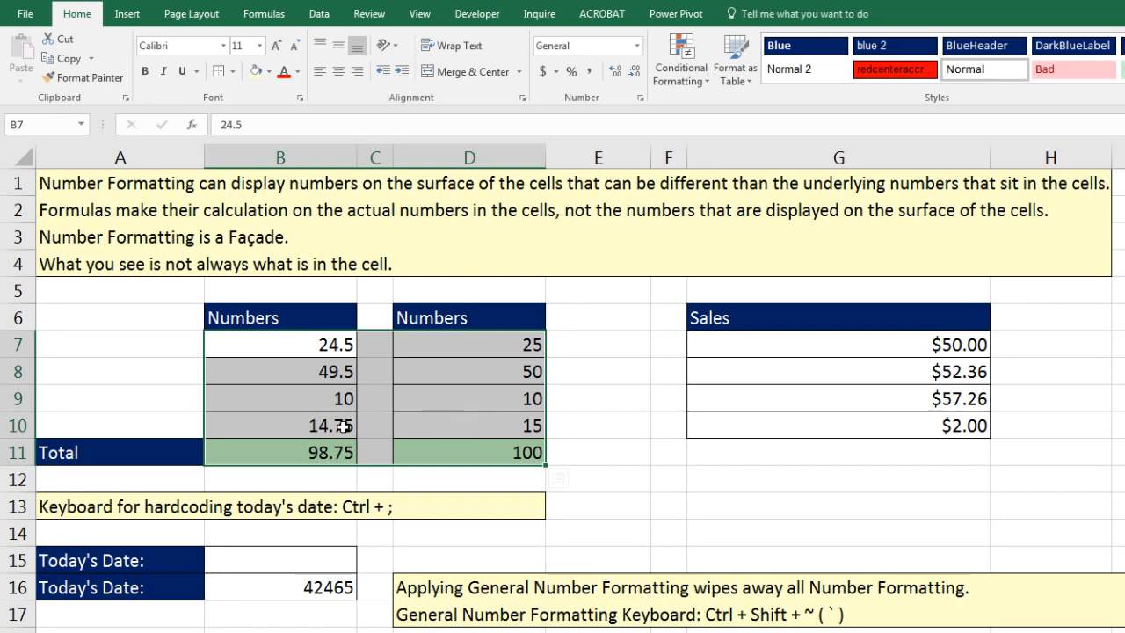
pyautogui.click(635, 81)
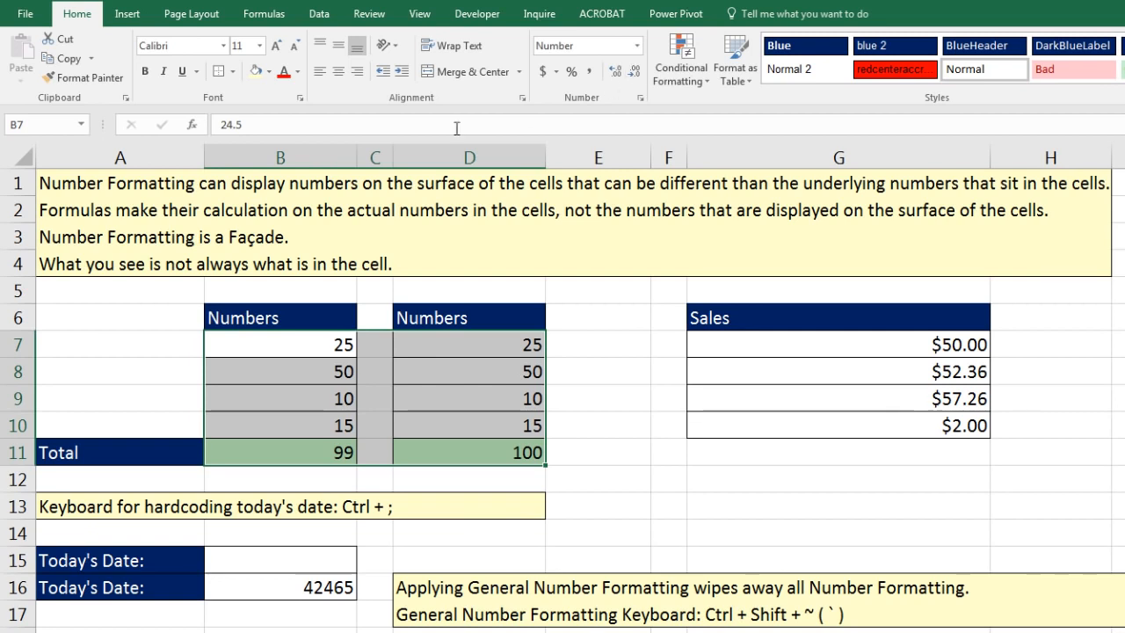
# Compare the underlying value in B8 with its display, and examine the ranges summed by the Total formulas in B11 and D11.
pyautogui.click(327, 378)
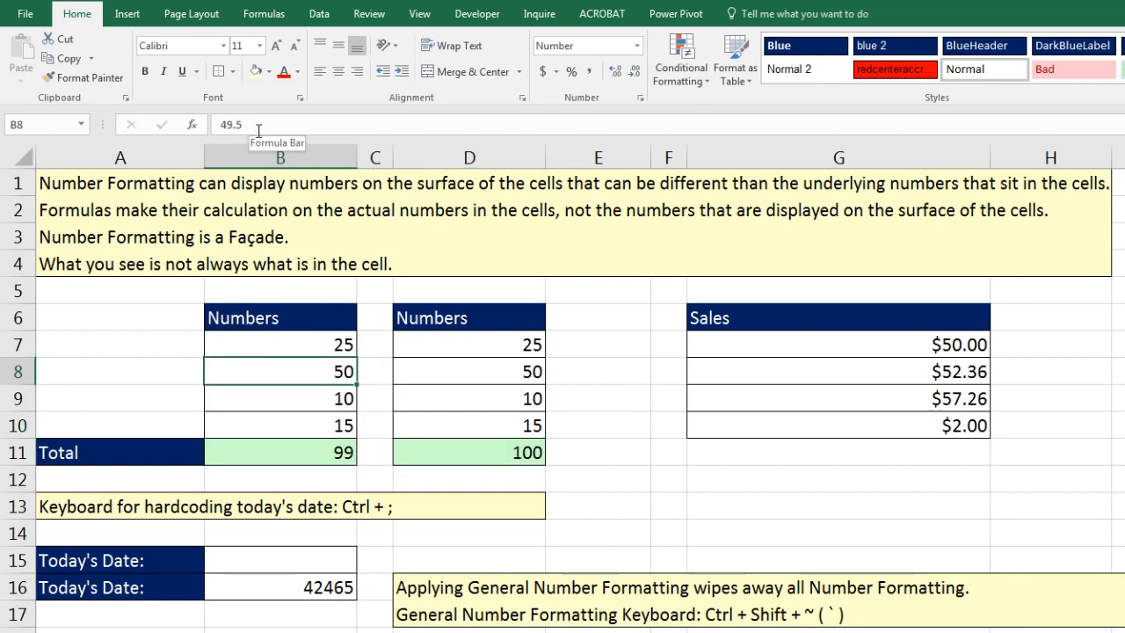
pyautogui.click(347, 453)
pyautogui.press('F2')
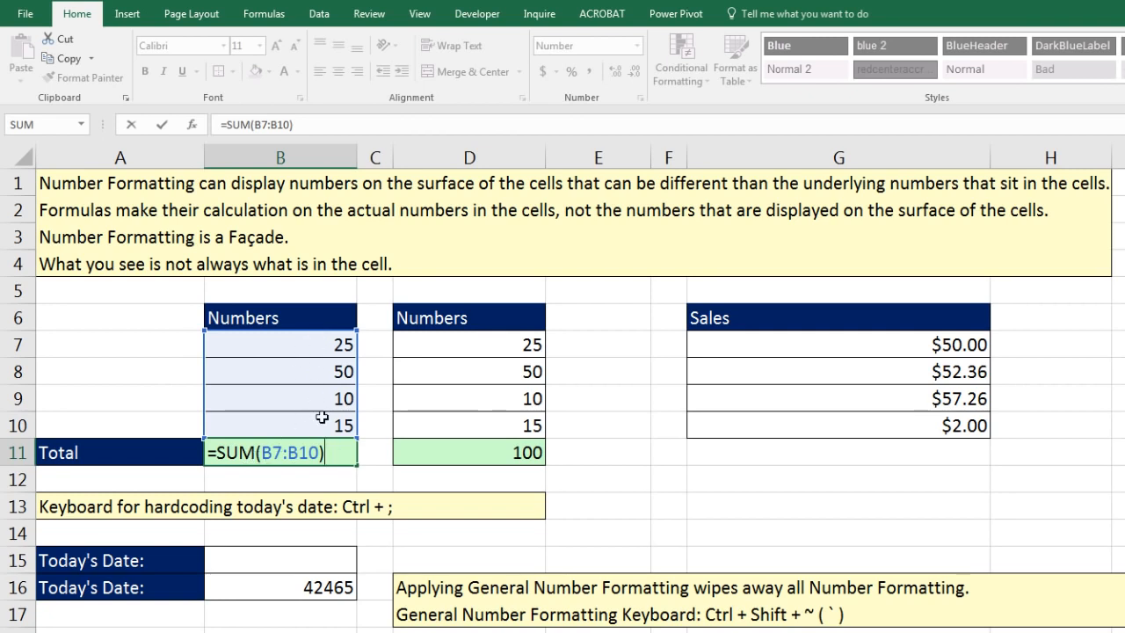
pyautogui.hotkey('ctrl', 'Return')
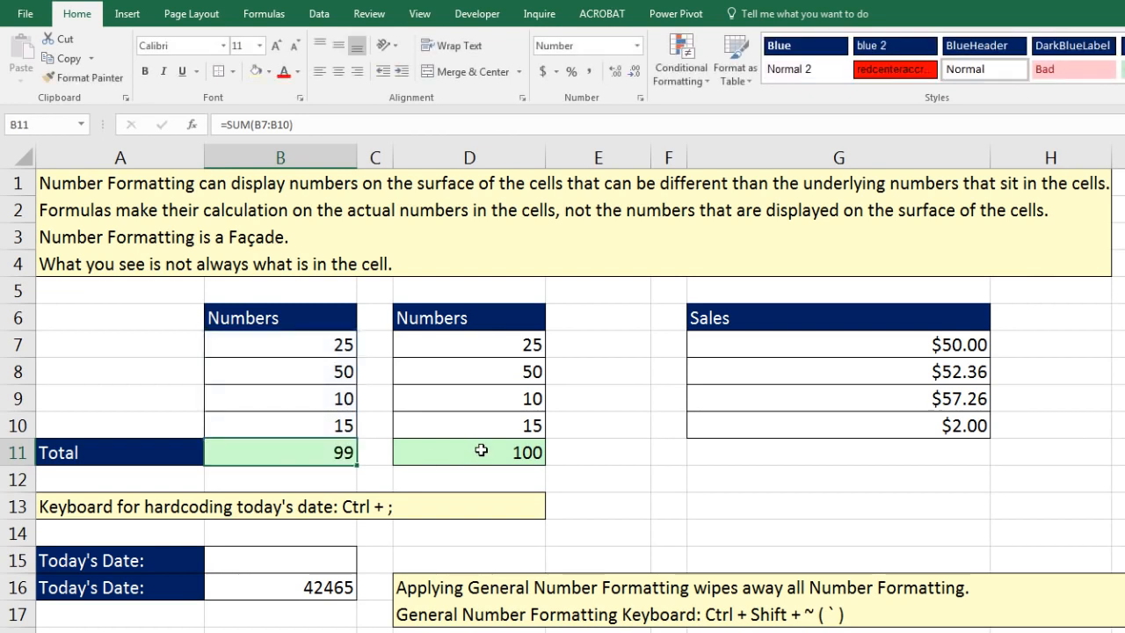
pyautogui.doubleClick(483, 451)
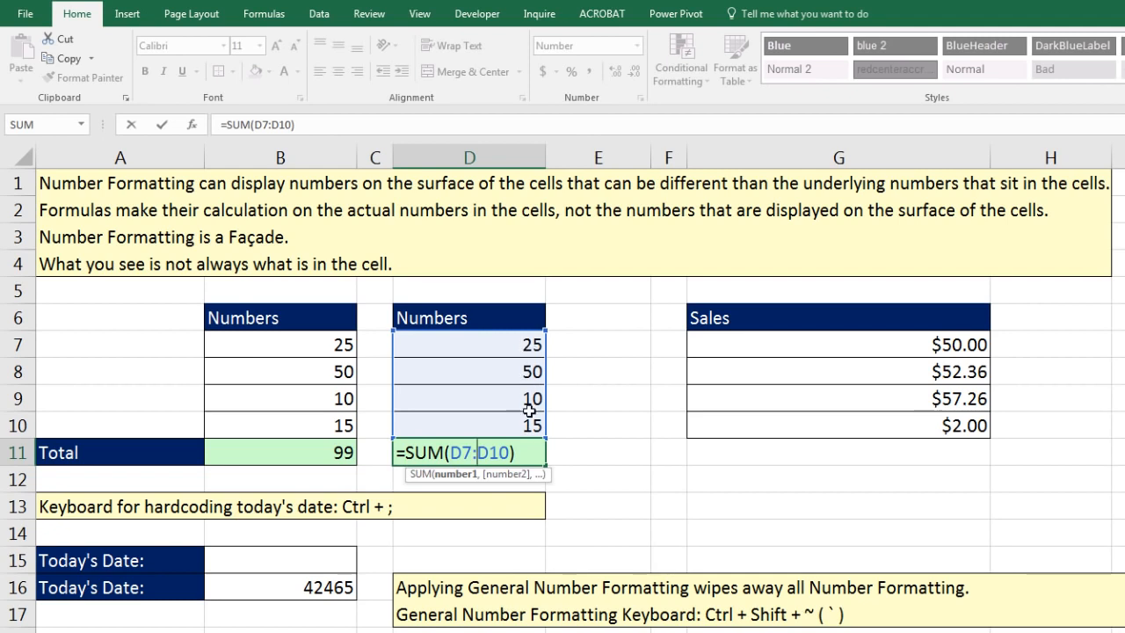
pyautogui.hotkey('ctrl', 'Return')
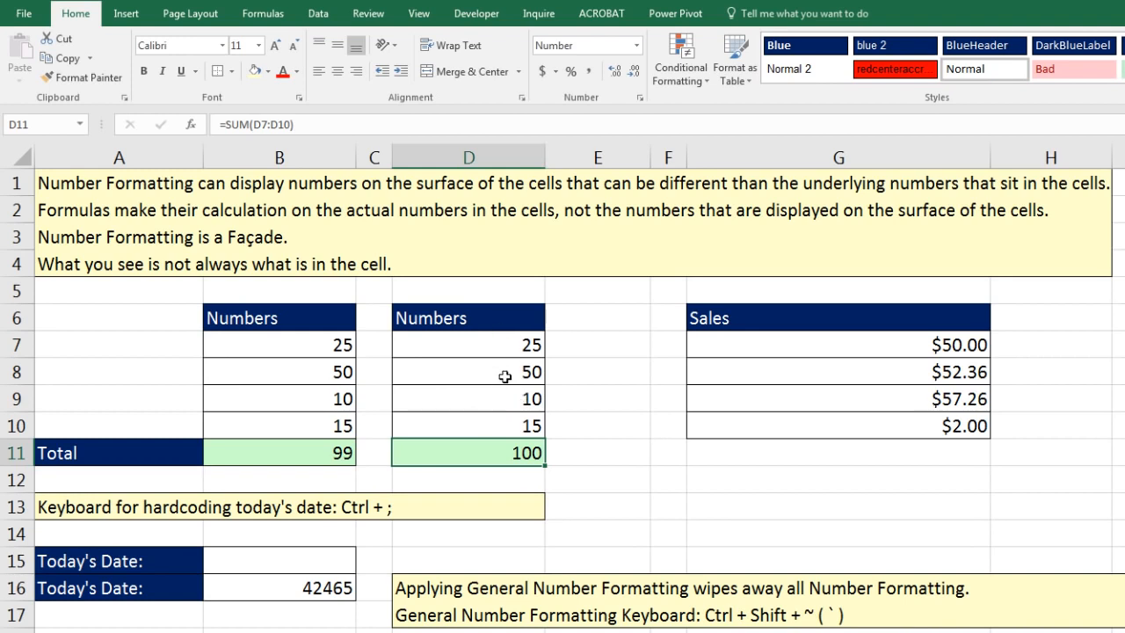
pyautogui.click(294, 374)
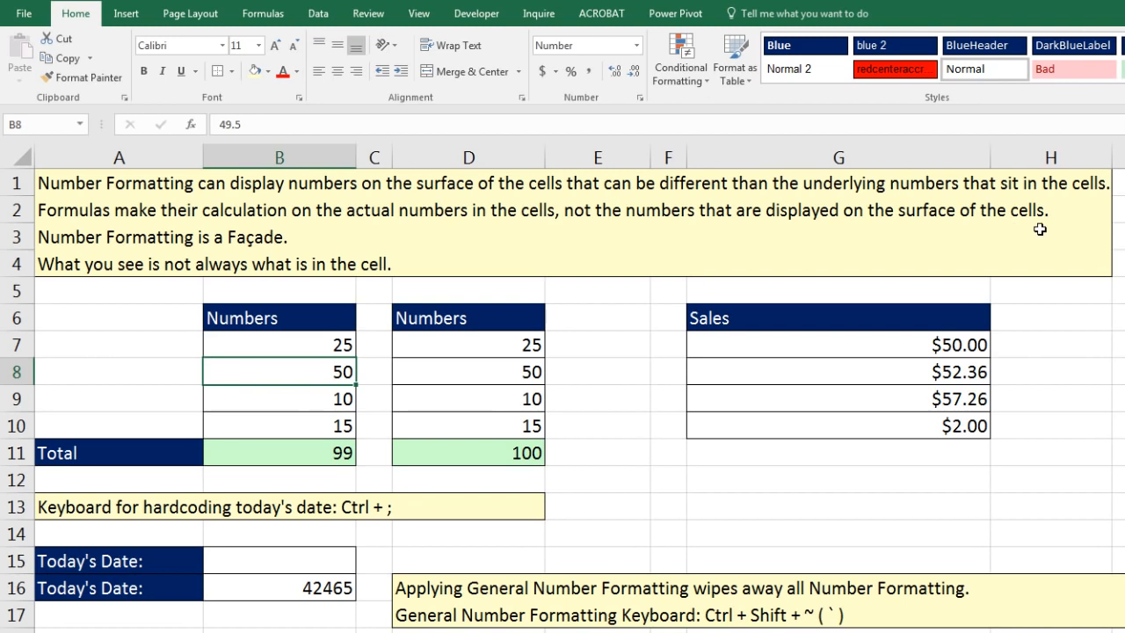
pyautogui.doubleClick(346, 457)
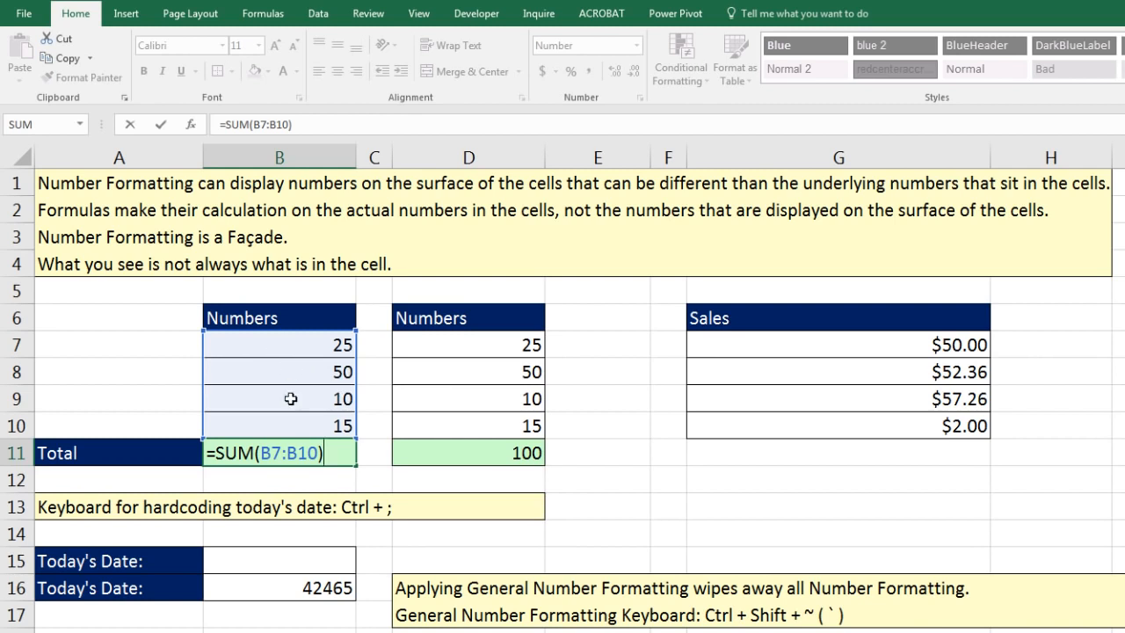
pyautogui.hotkey('ctrl', 'Return')
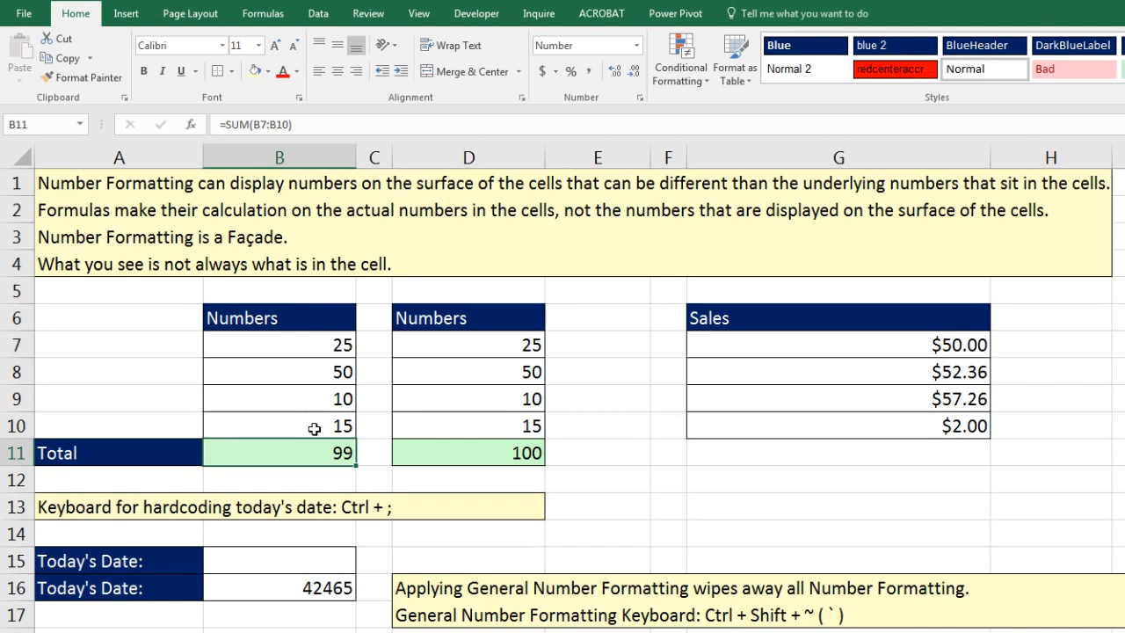
# Clear B16 and hardcode today's date, 4/5/2016, in both Today's Date cells, B15 and B16.
pyautogui.click(337, 583)
pyautogui.press('Delete')
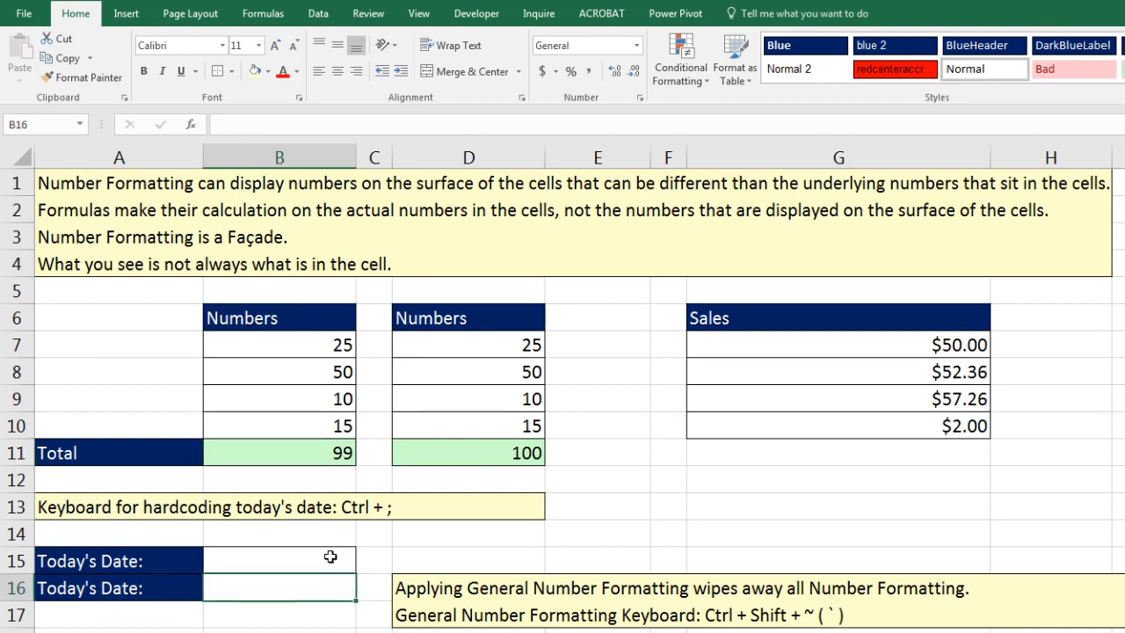
pyautogui.click(335, 550)
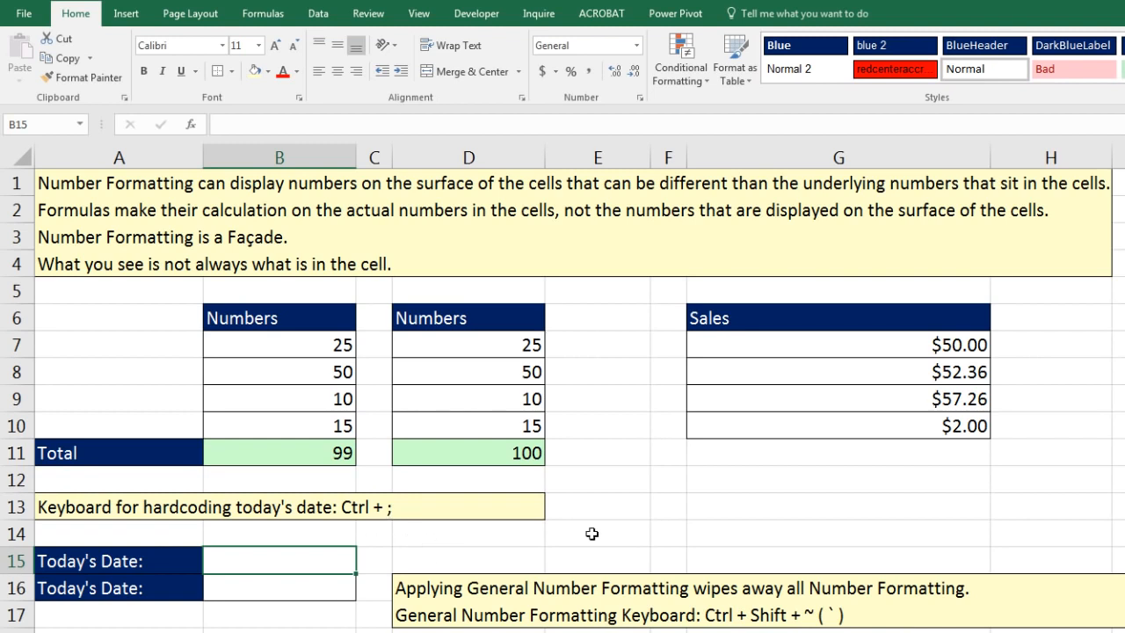
pyautogui.hotkey('ctrl', ';')
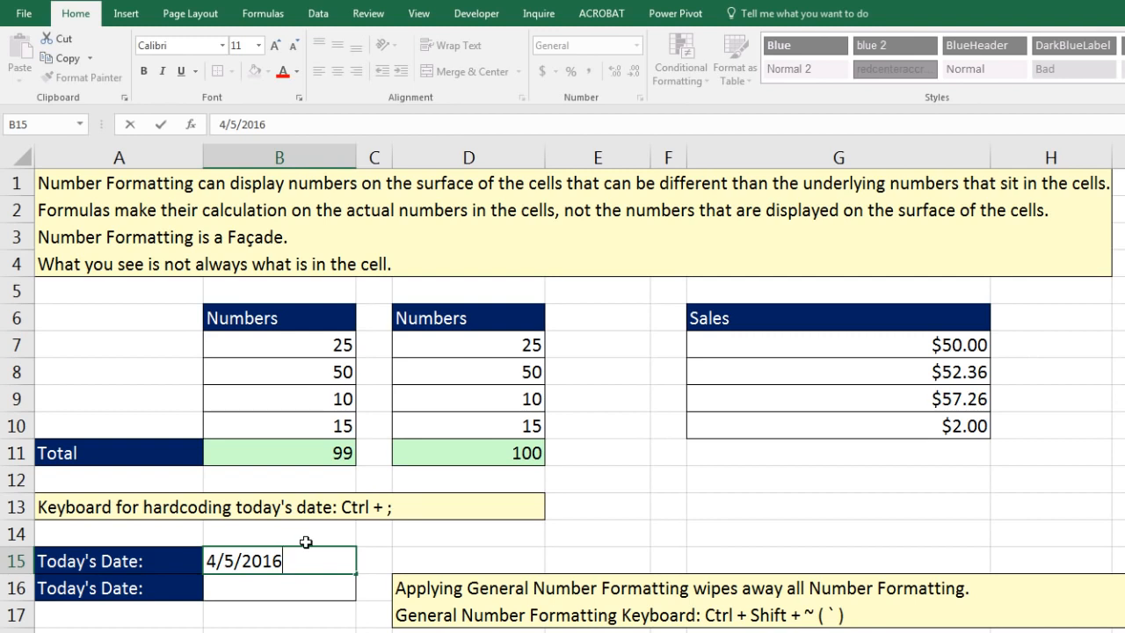
pyautogui.press('Escape')
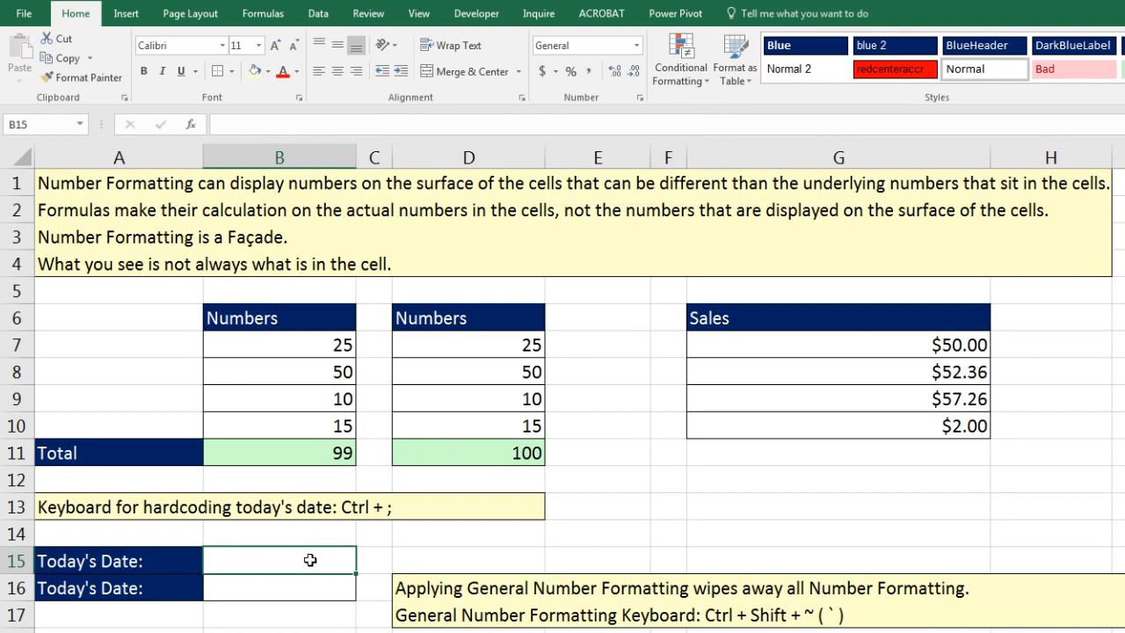
pyautogui.hotkey('ctrl', ';')
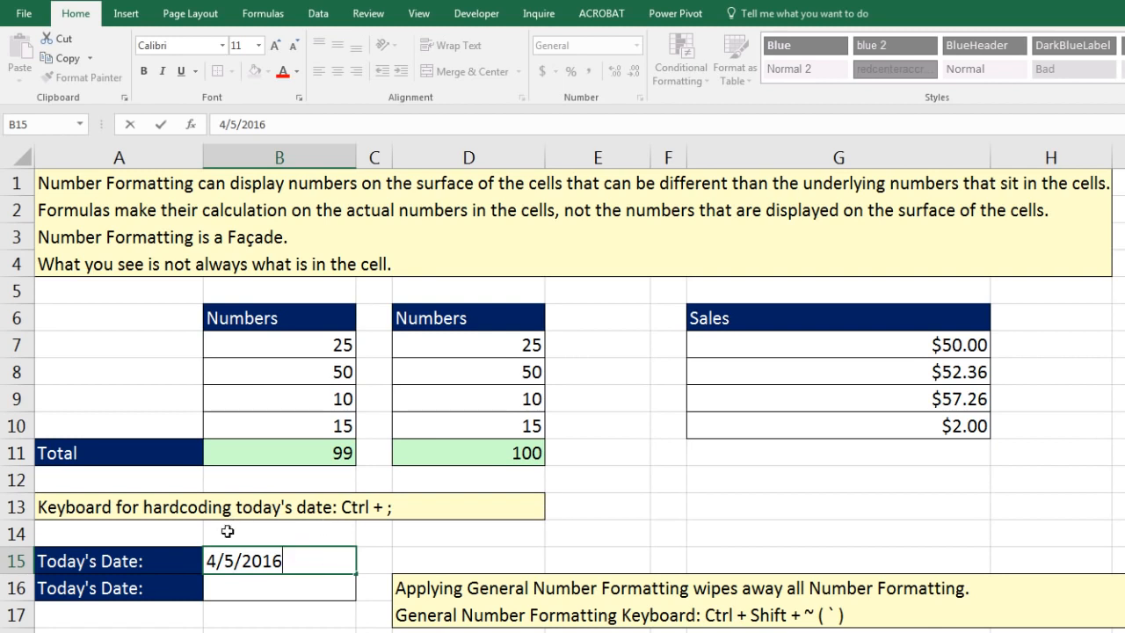
pyautogui.hotkey('ctrl', 'Return')
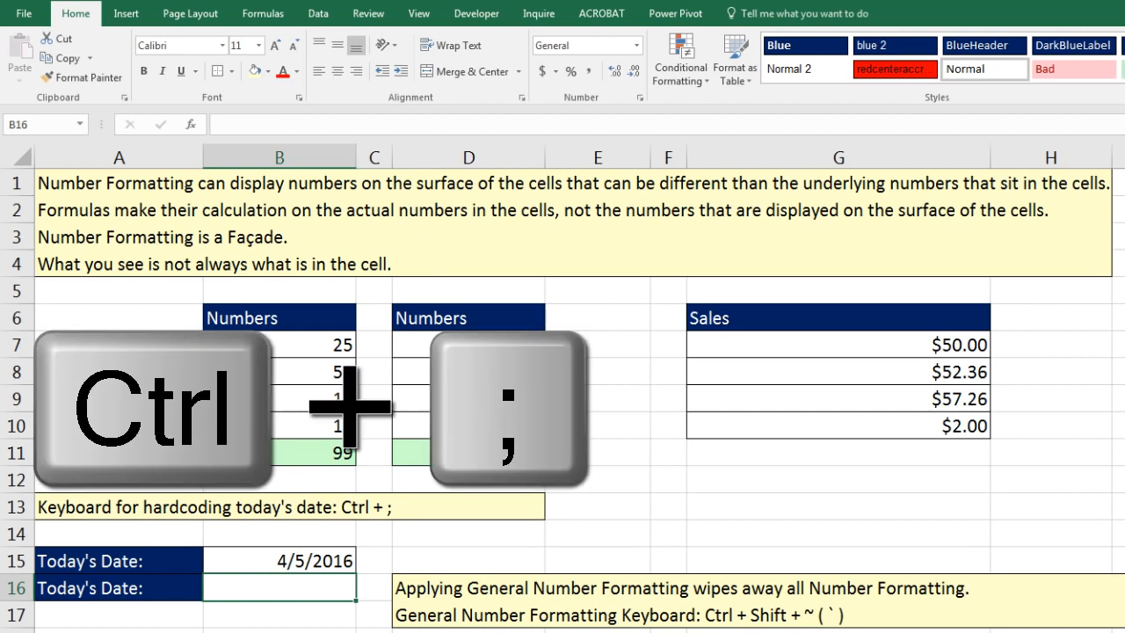
pyautogui.hotkey('ctrl', ';')
pyautogui.hotkey('ctrl', 'Return')
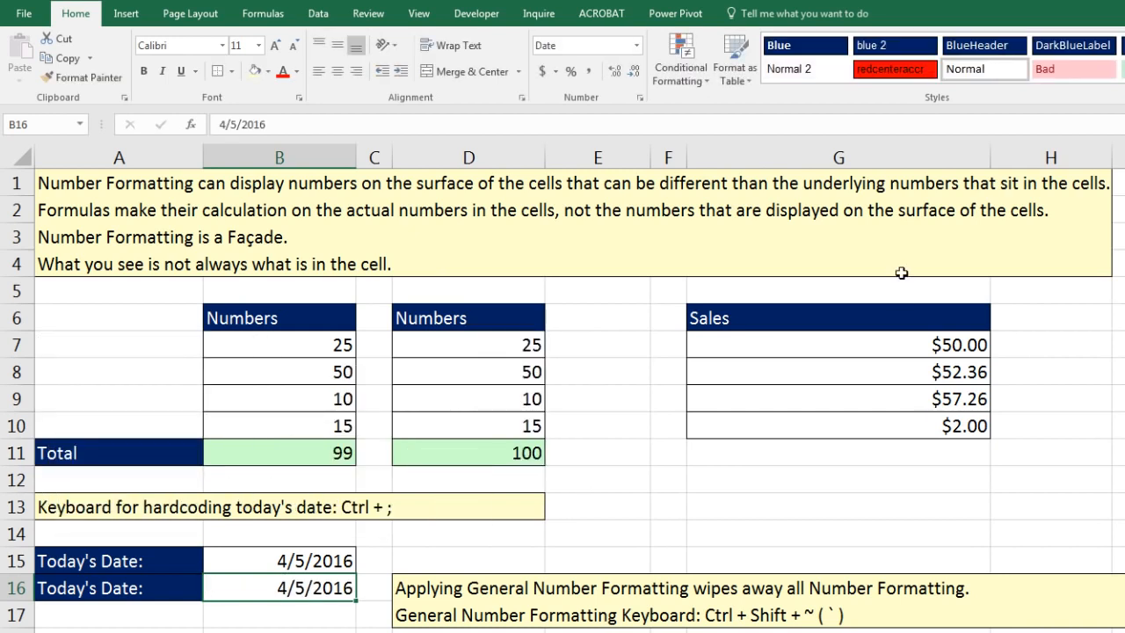
# Apply the General number format to the second Today's Date cell, B16.
pyautogui.click(639, 46)
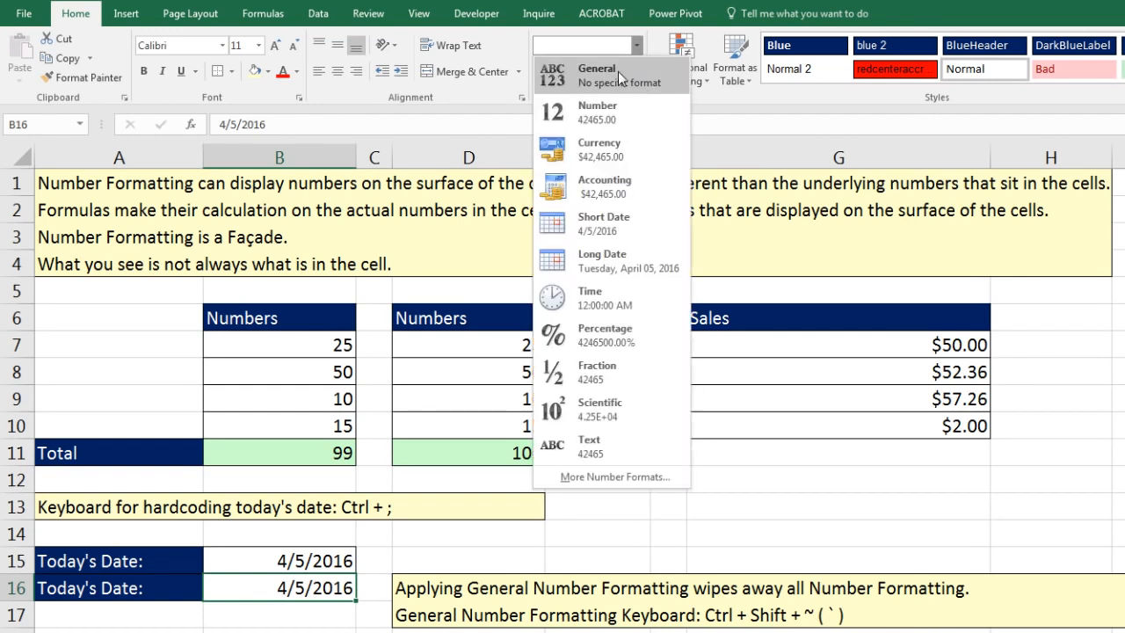
pyautogui.press('Escape')
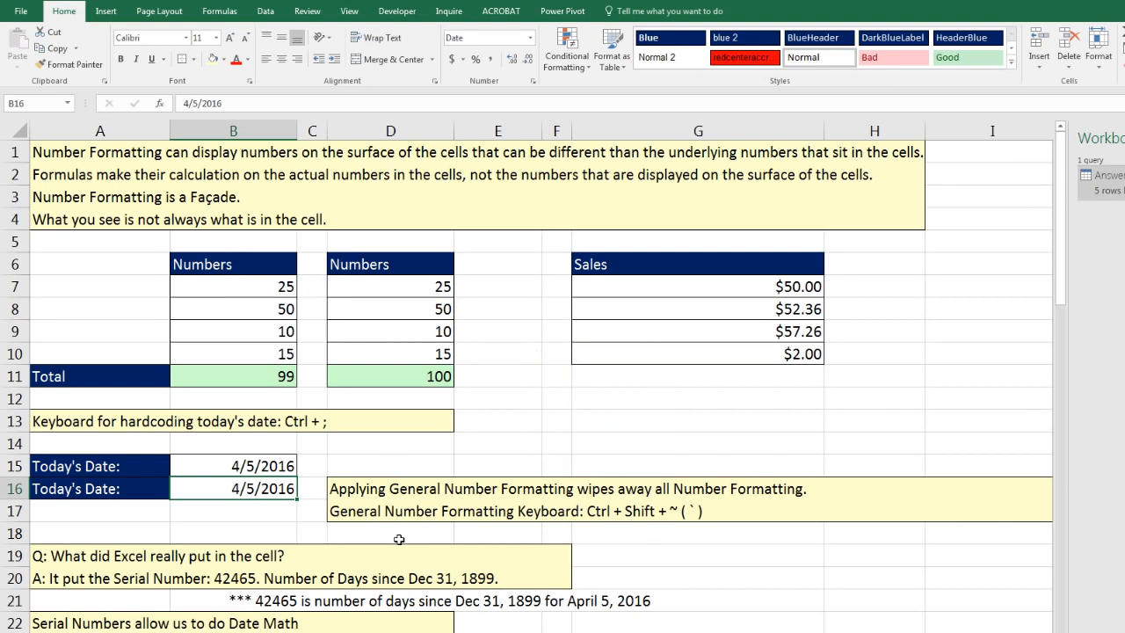
pyautogui.hotkey('ctrl', 'shift', '`')
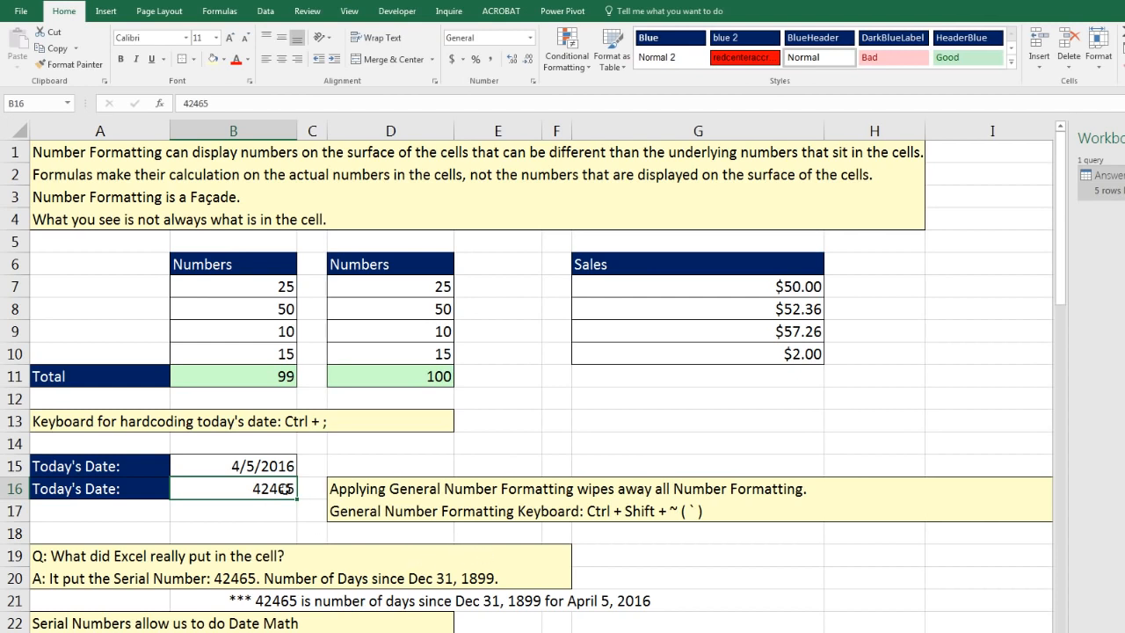
# Examine the underlying serial numbers for the first two dates, in B24 and B25 of the date table.
pyautogui.scroll(-3, 233, 488)
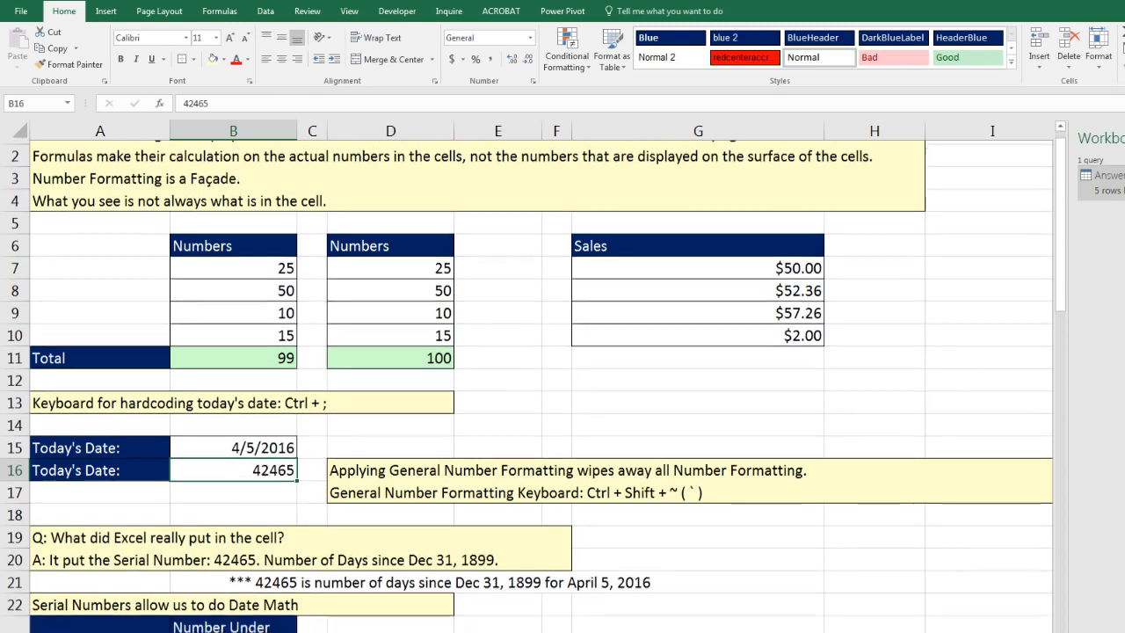
pyautogui.scroll(-3, 527, 387)
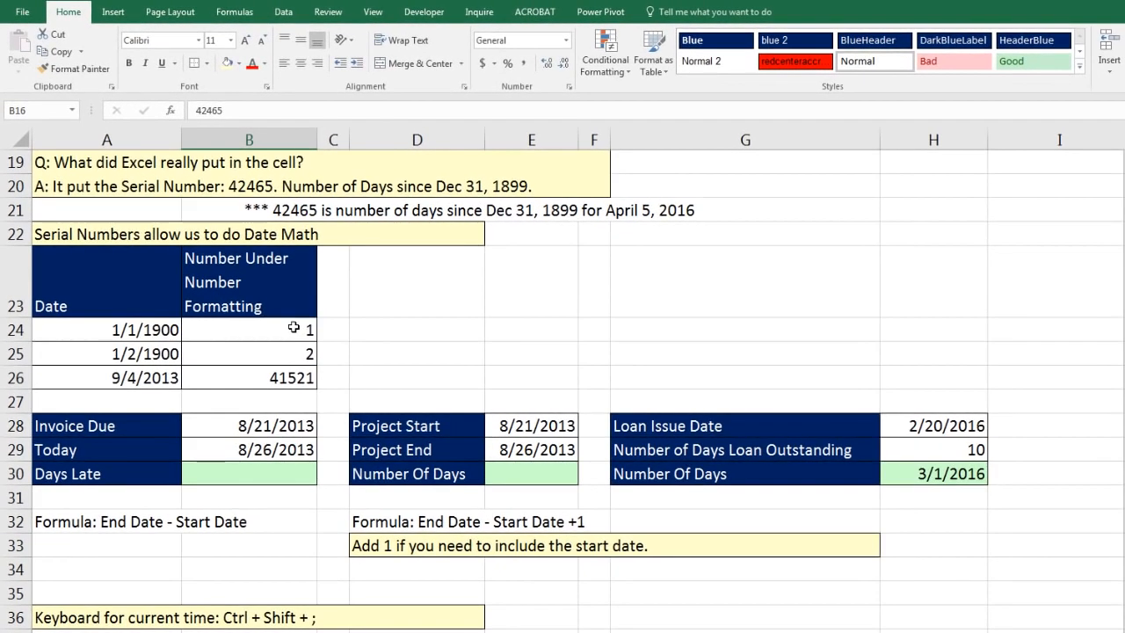
pyautogui.click(294, 327)
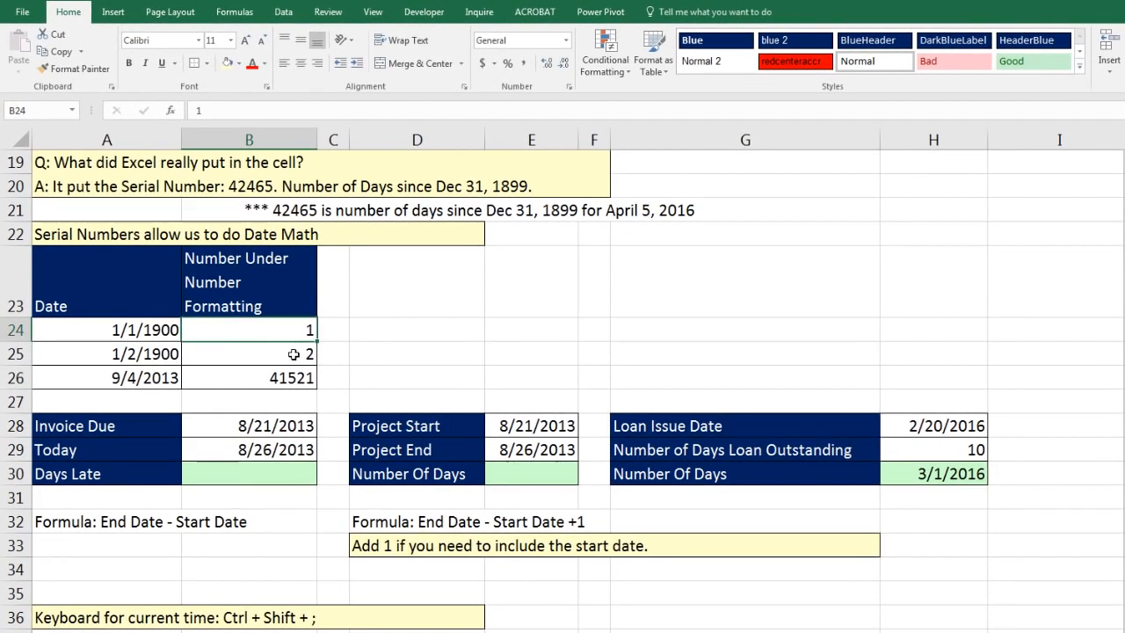
pyautogui.click(299, 353)
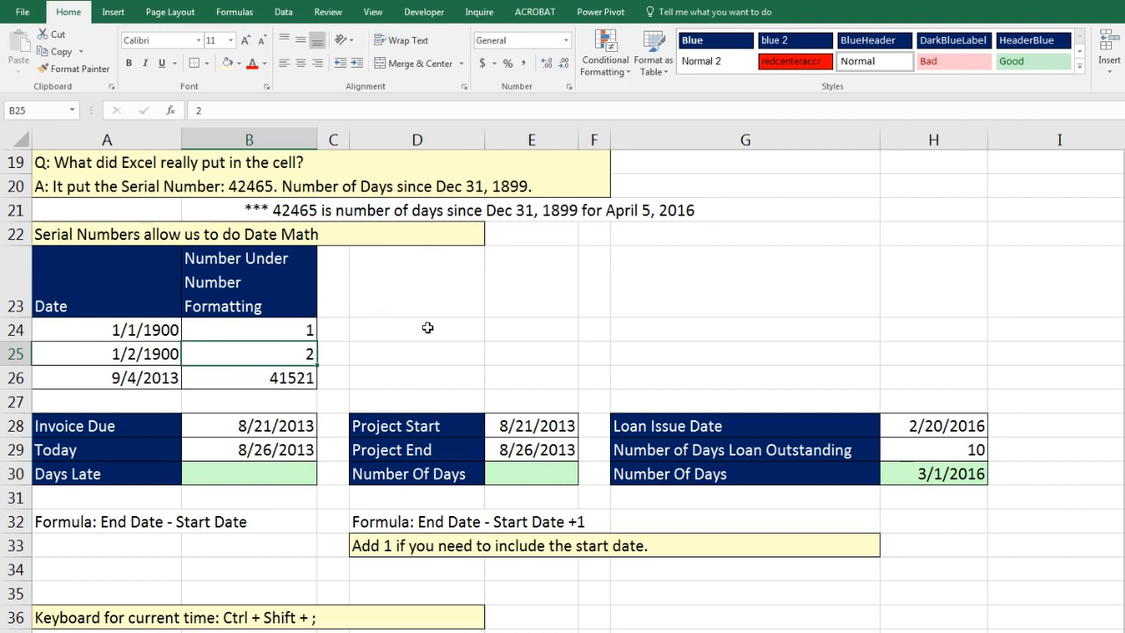
# Display the serial numbers in B24:B26 in Short Date format, and return them to General format.
pyautogui.moveTo(261, 325); pyautogui.dragTo(258, 376)
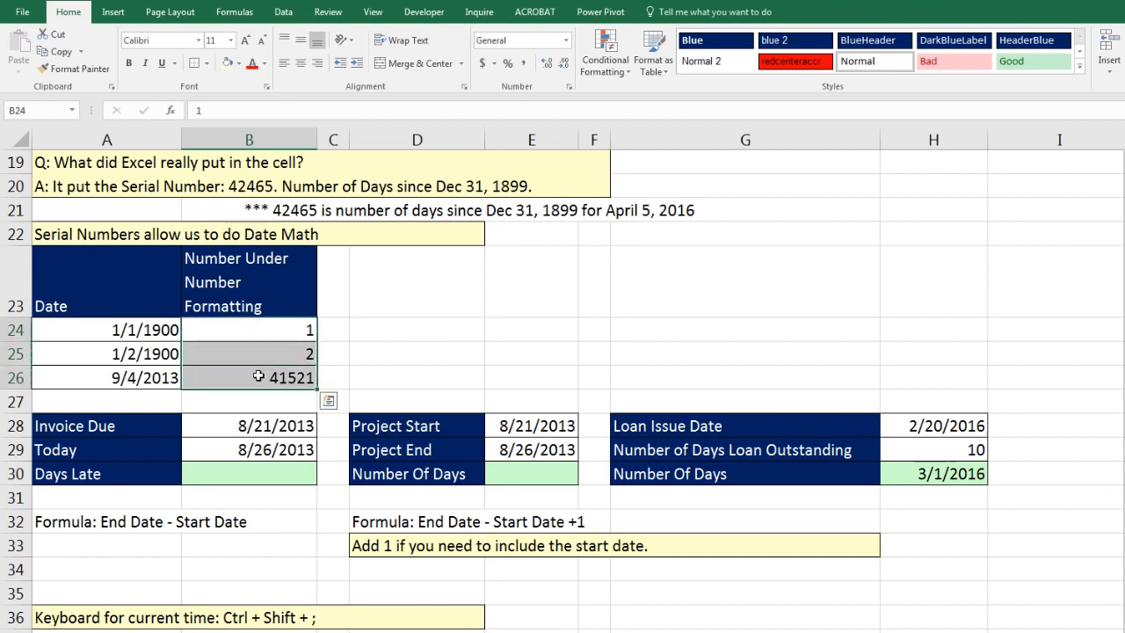
pyautogui.click(568, 41)
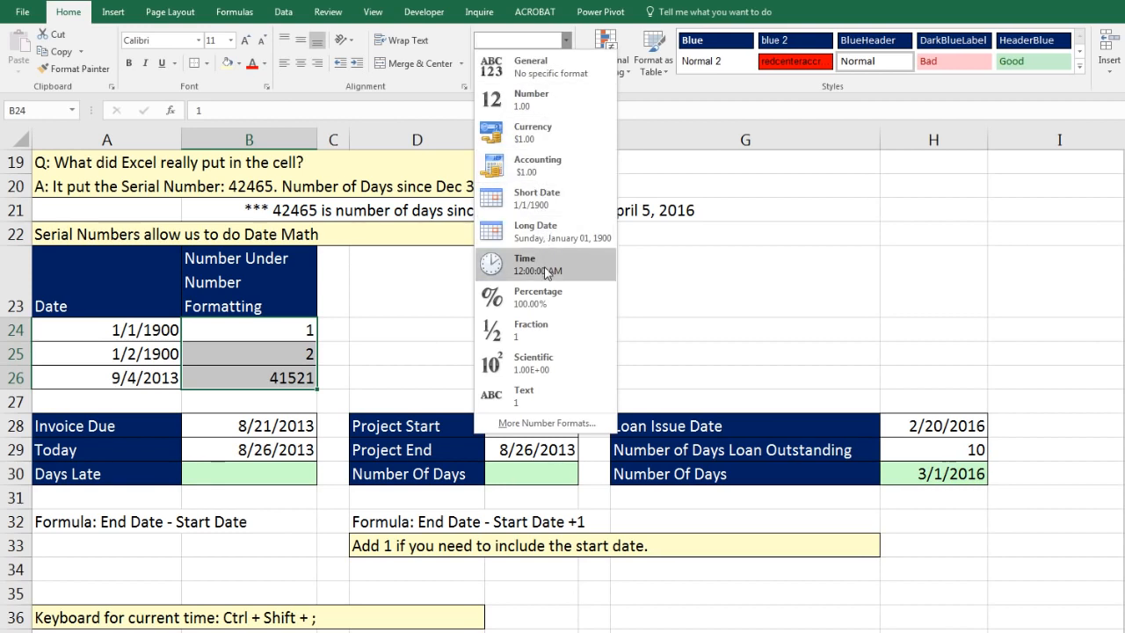
pyautogui.click(537, 204)
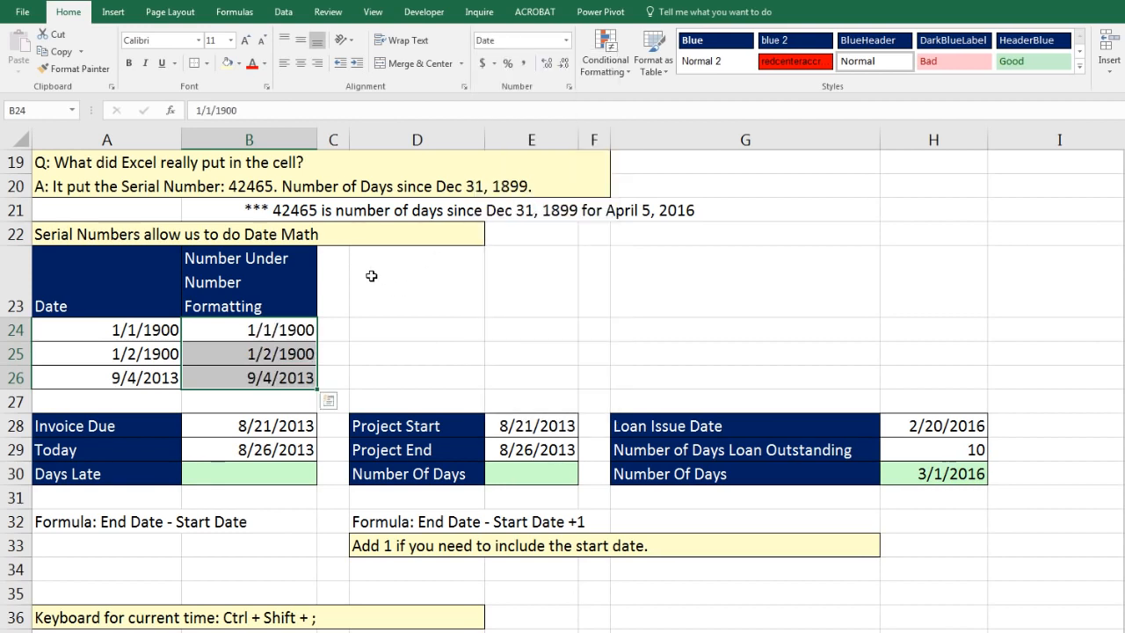
pyautogui.hotkey('ctrl', 'z')
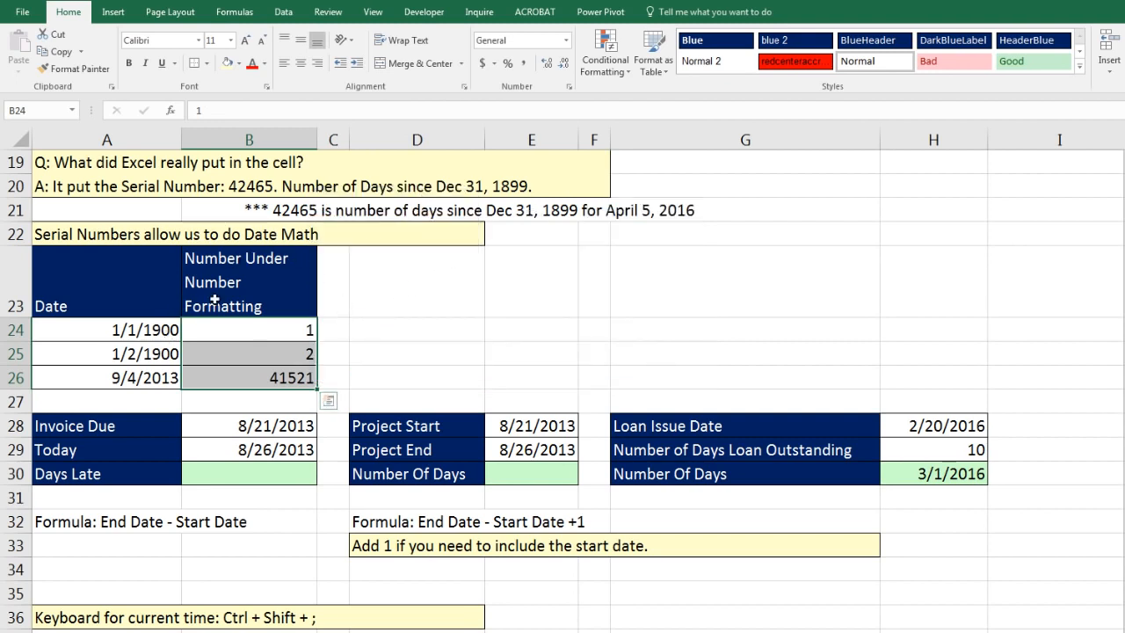
# Calculate Days Late in B30 by subtracting the Invoice Due date from Today's date with the formula =B29-B28.
pyautogui.click(272, 449)
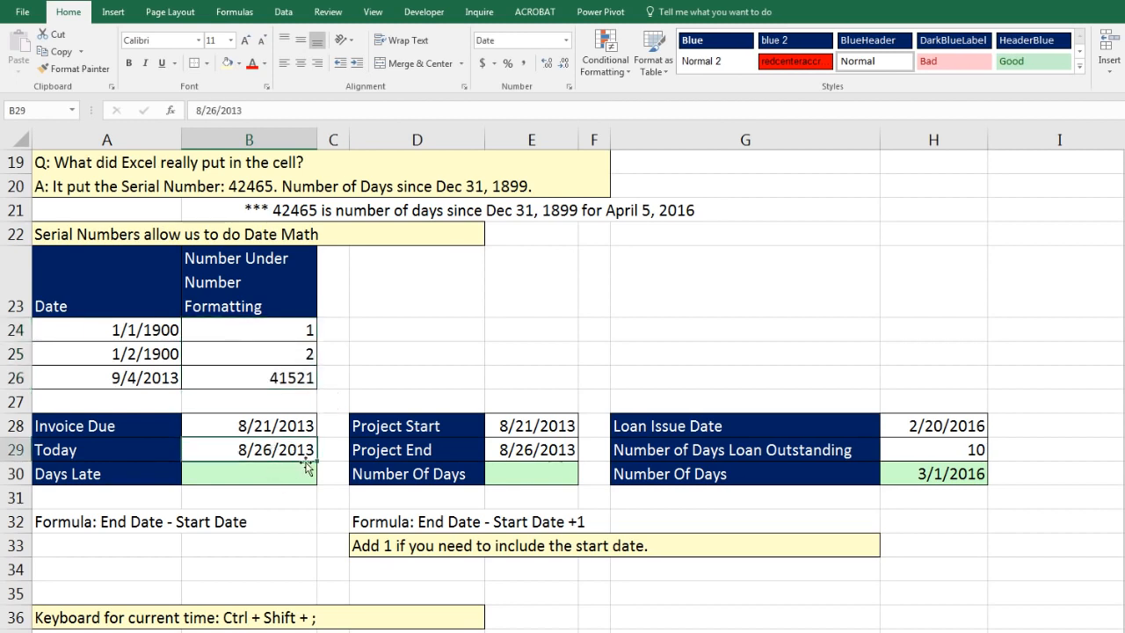
pyautogui.click(294, 427)
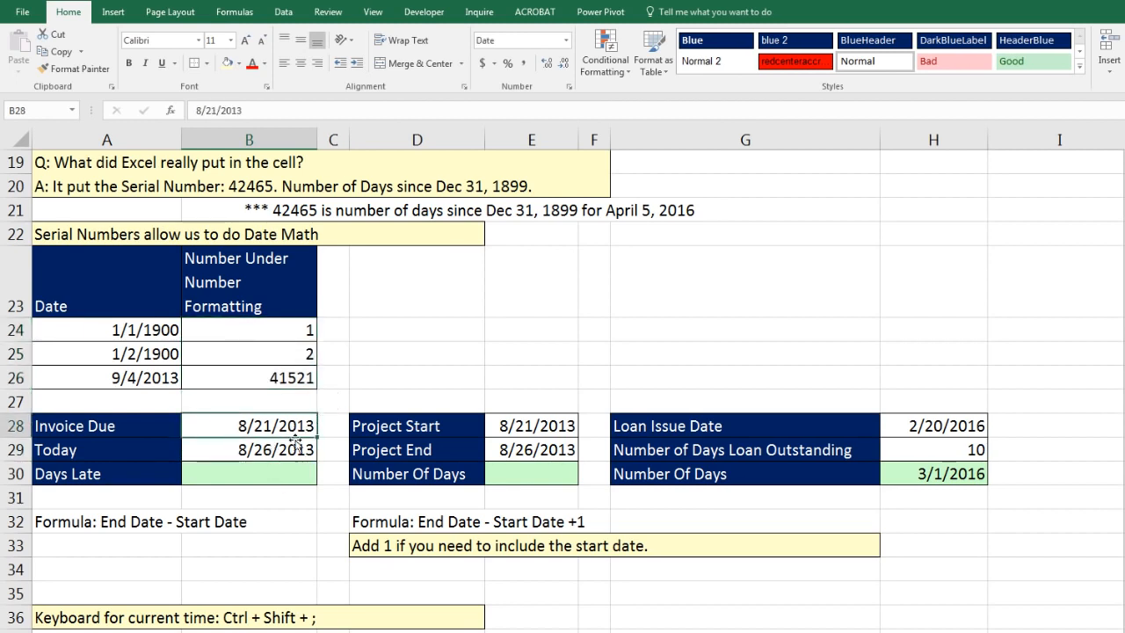
pyautogui.click(296, 450)
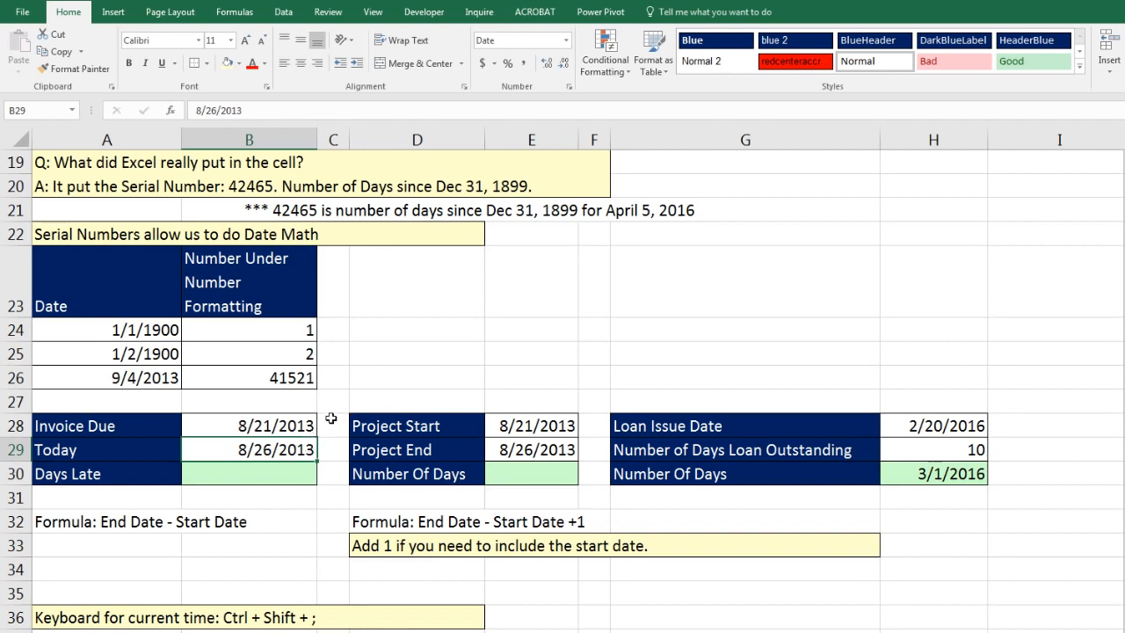
pyautogui.click(299, 474)
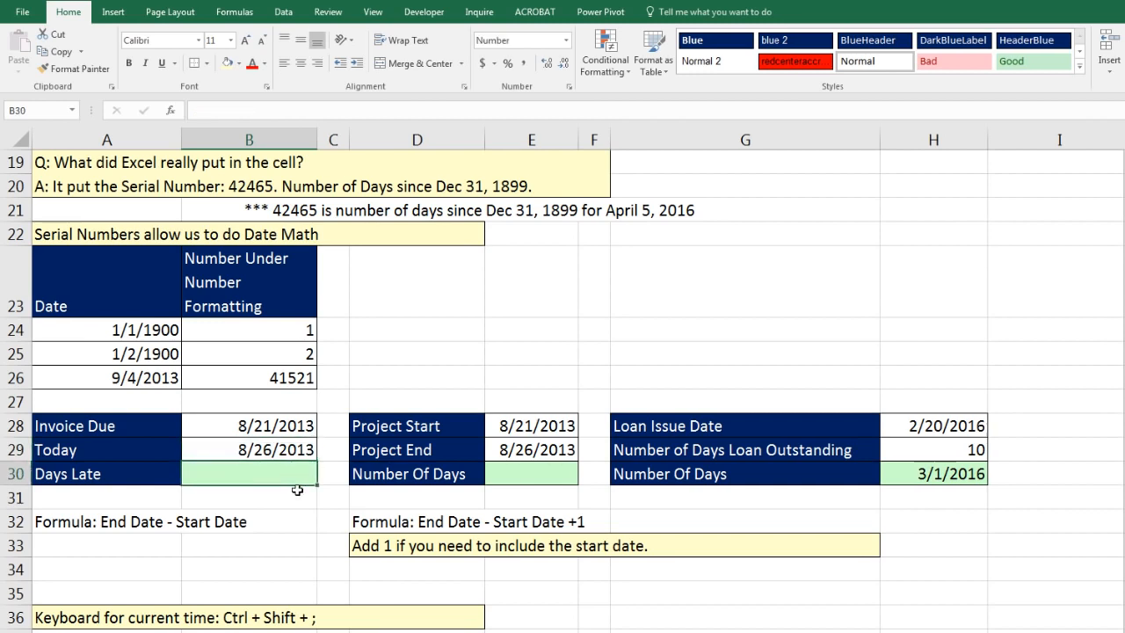
pyautogui.write('=')
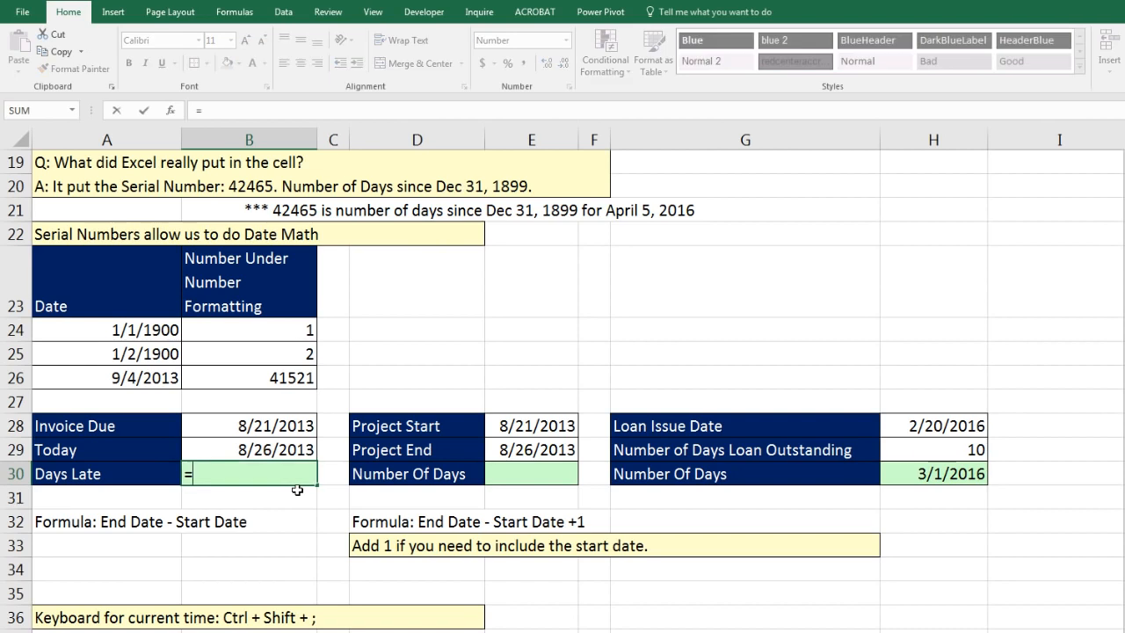
pyautogui.press('Up')
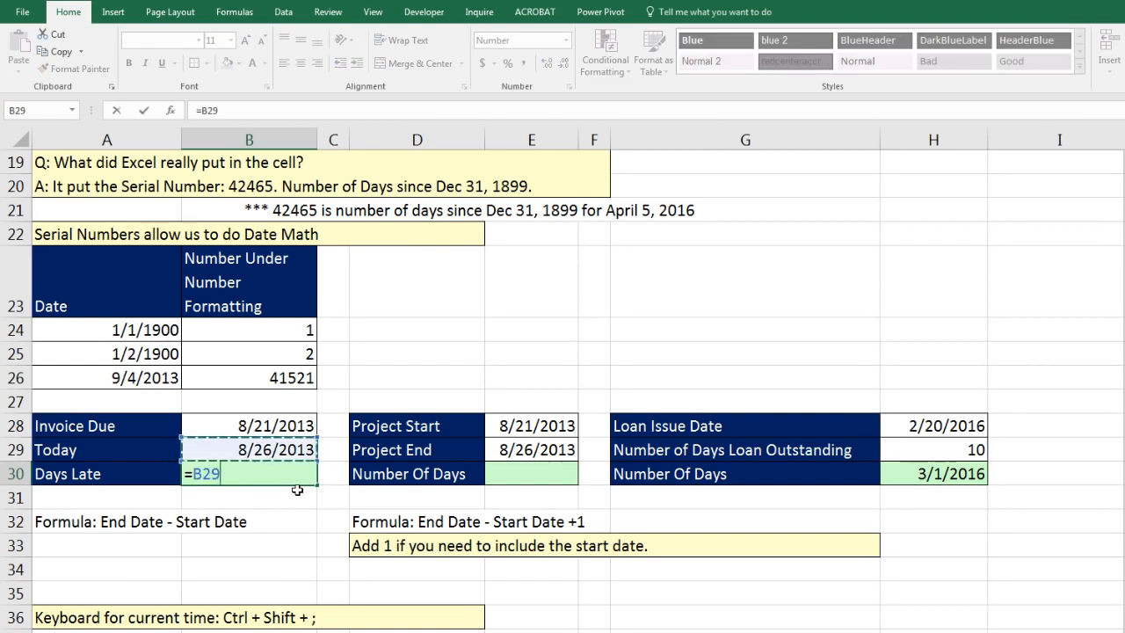
pyautogui.write('-')
pyautogui.press('Up')
pyautogui.press('Up')
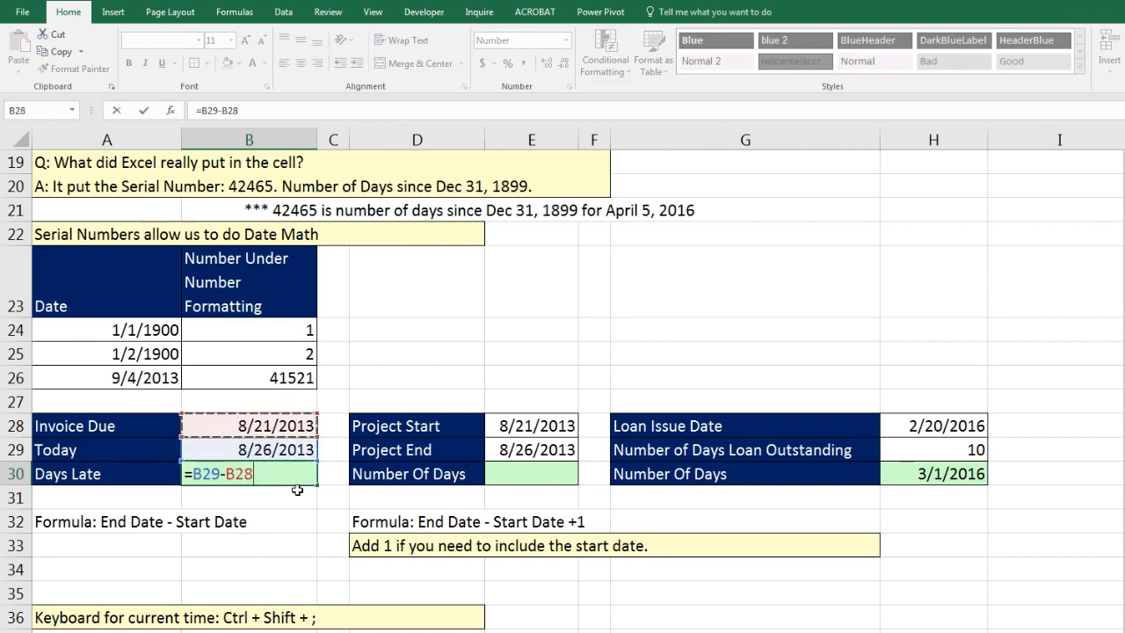
pyautogui.press('Return')
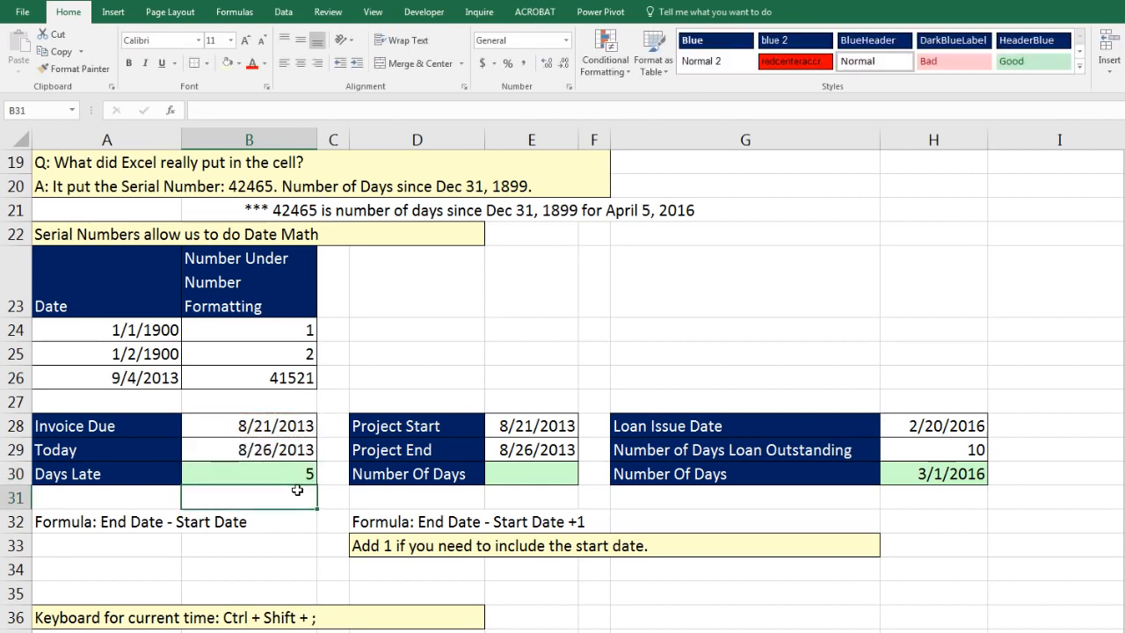
# Display the Invoice Due and Today dates (B28:B29) in General format, and return them to date format.
pyautogui.moveTo(291, 425); pyautogui.dragTo(289, 436)
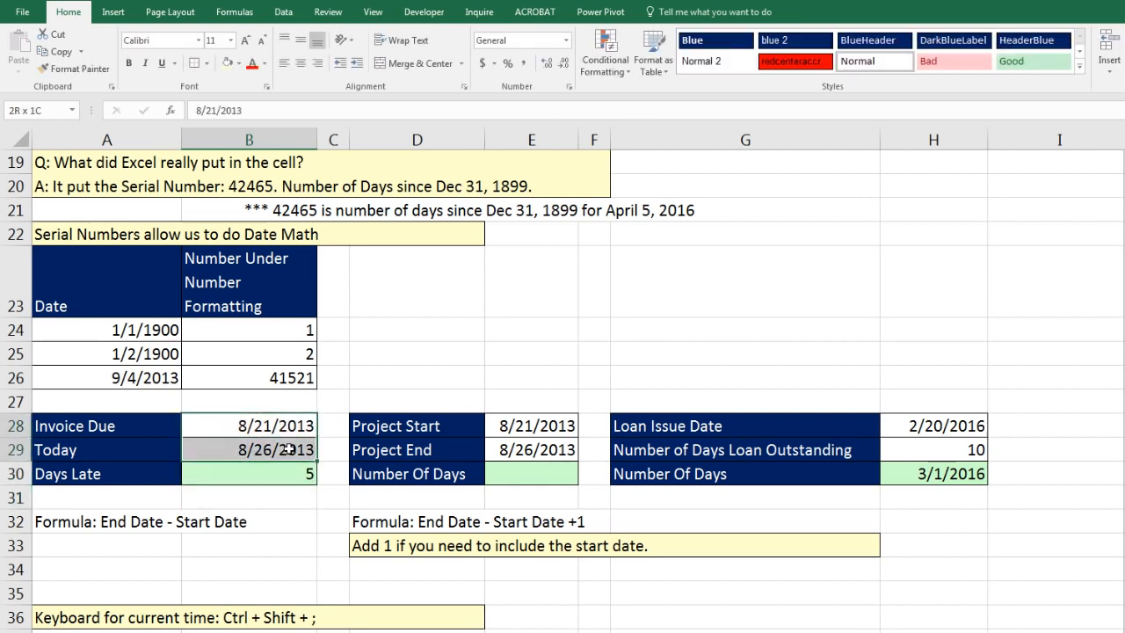
pyautogui.hotkey('ctrl', 'shift', '`')
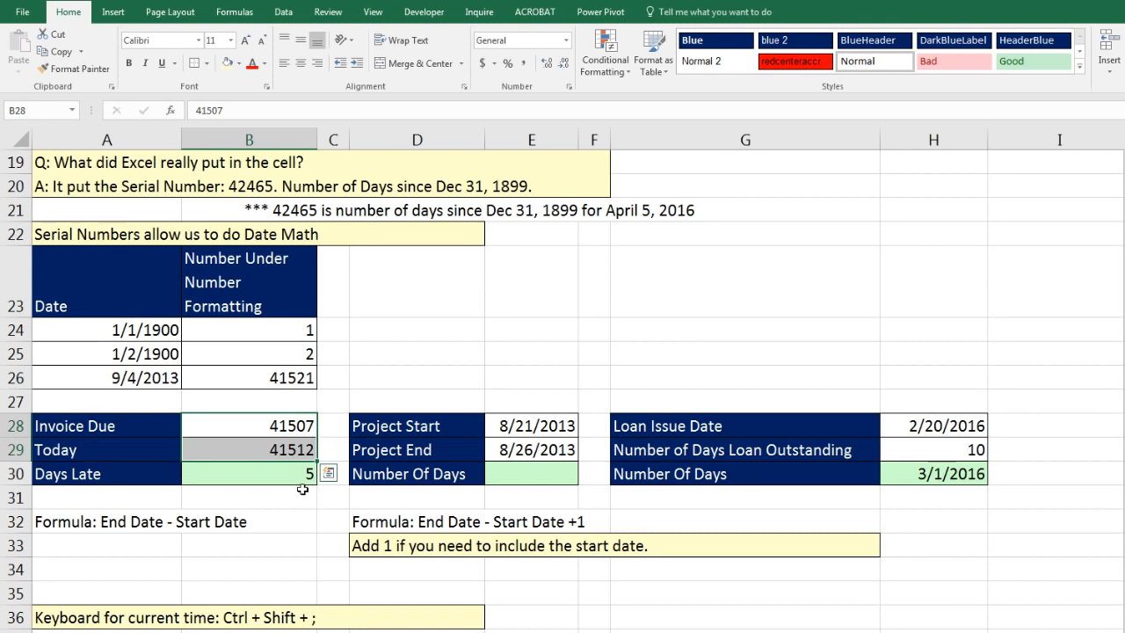
pyautogui.hotkey('ctrl', 'z')
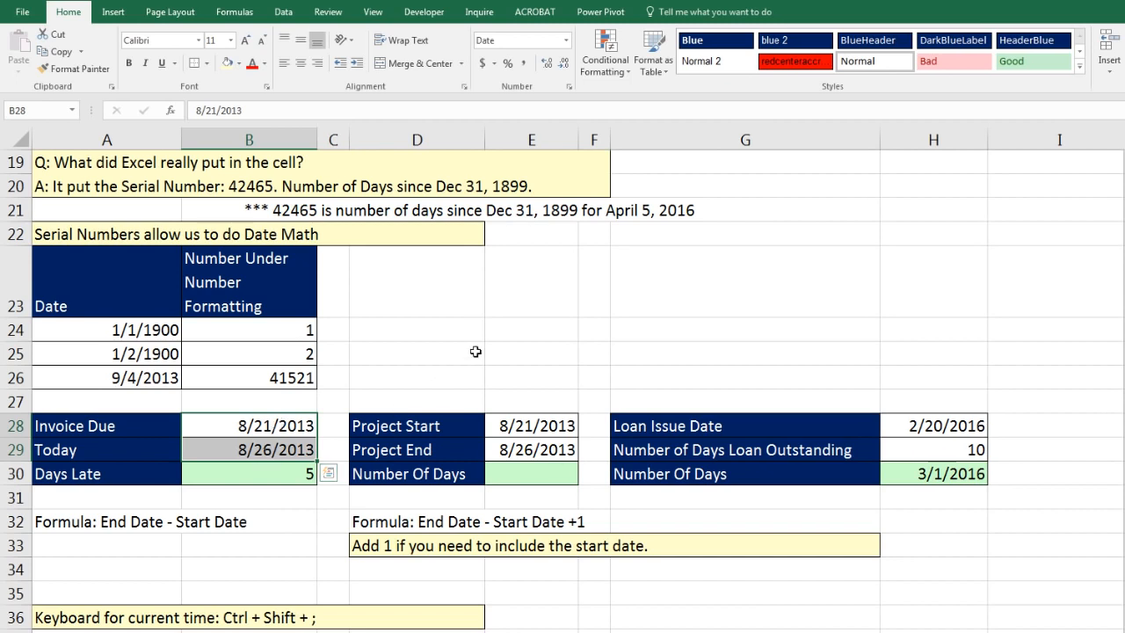
# Calculate the project's Number Of Days in E30, including the start date, with the formula =E29-E28+1.
pyautogui.click(543, 429)
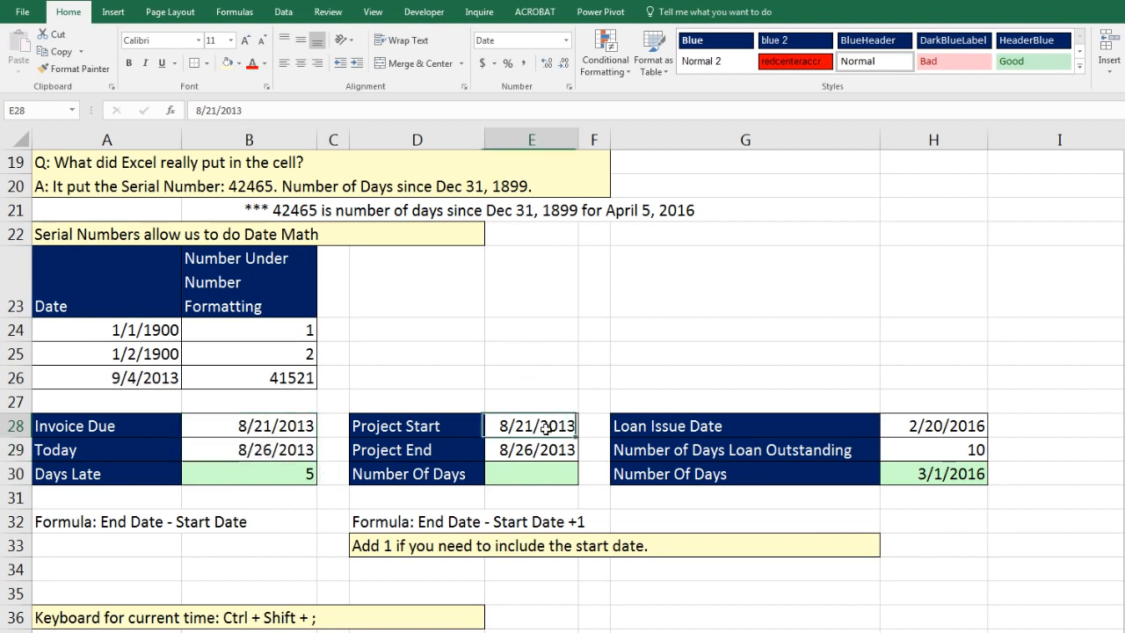
pyautogui.click(541, 475)
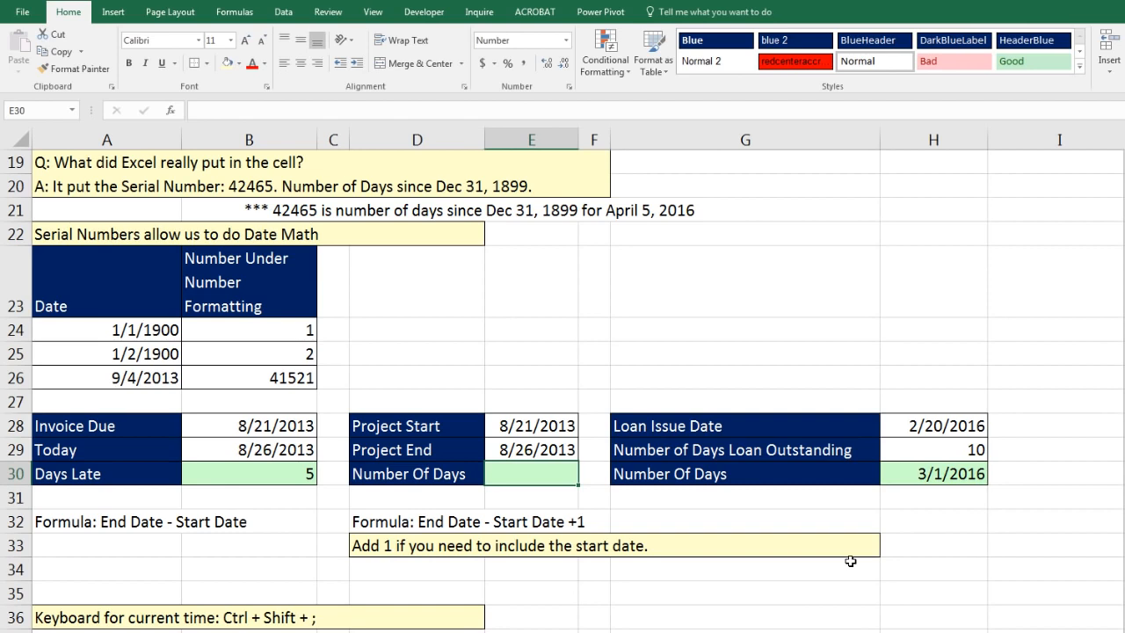
pyautogui.write('=')
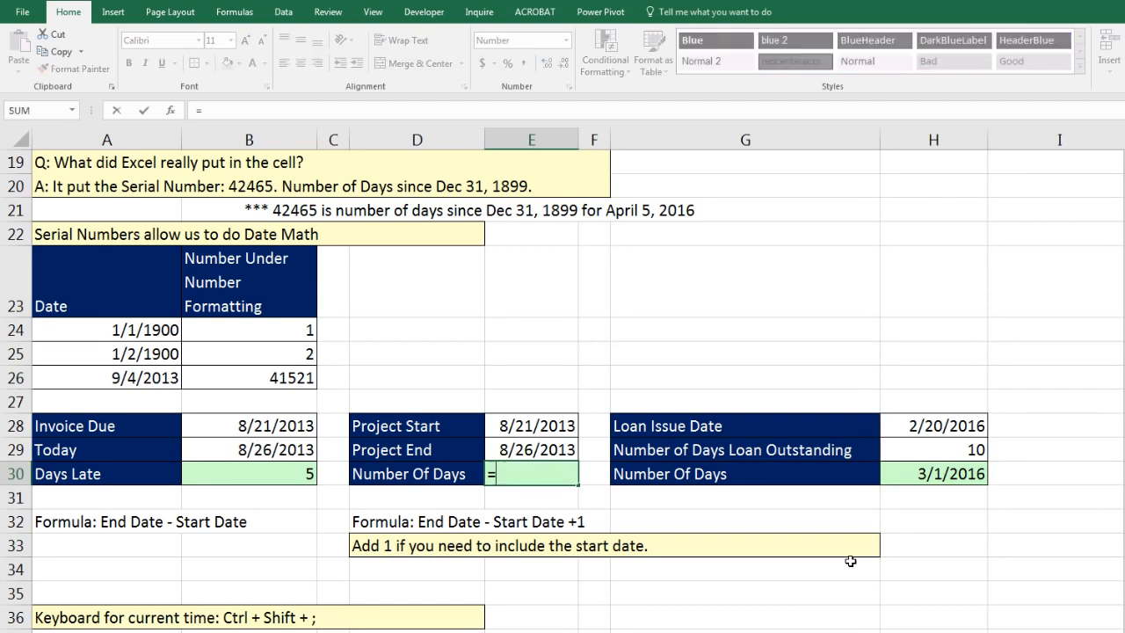
pyautogui.press('Up')
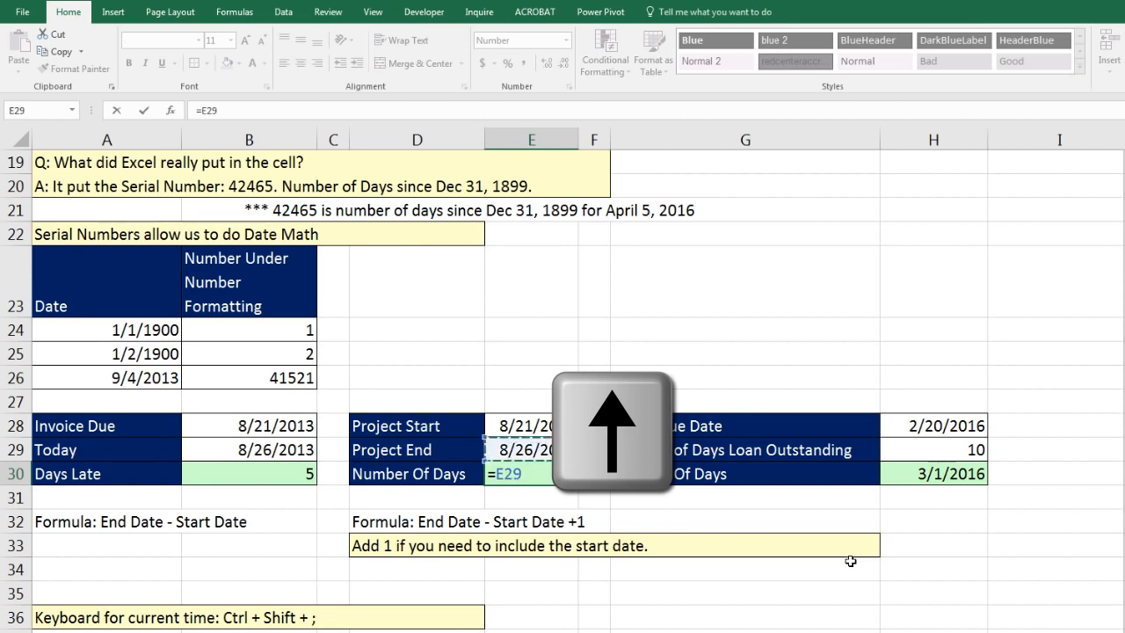
pyautogui.write('-')
pyautogui.press('Up')
pyautogui.press('Up')
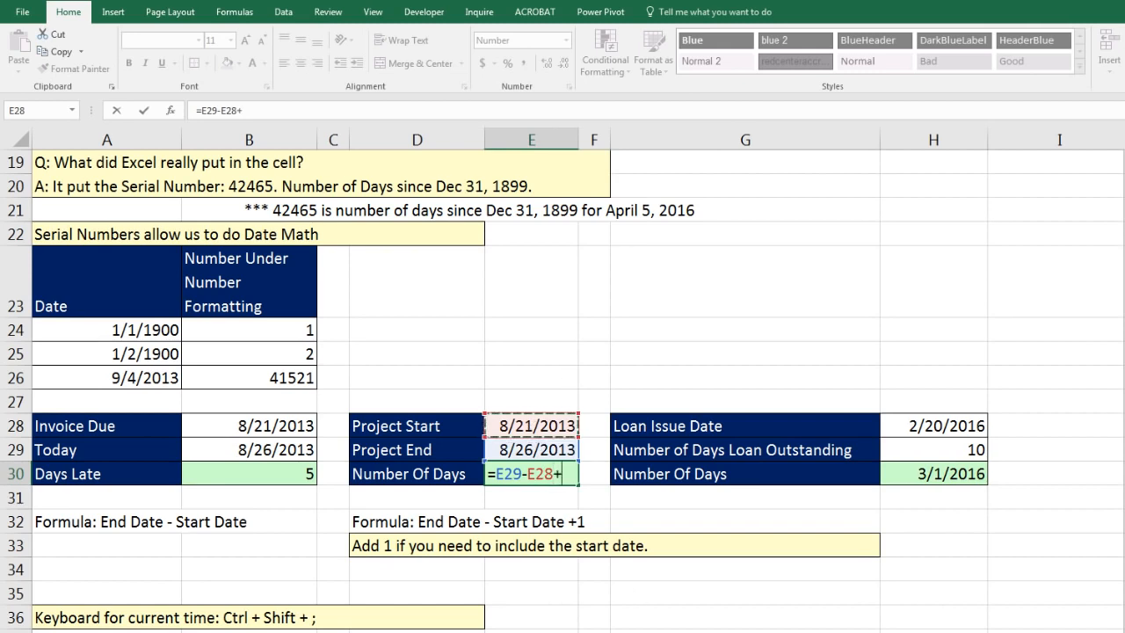
pyautogui.write('1')
pyautogui.hotkey('ctrl', 'Return')
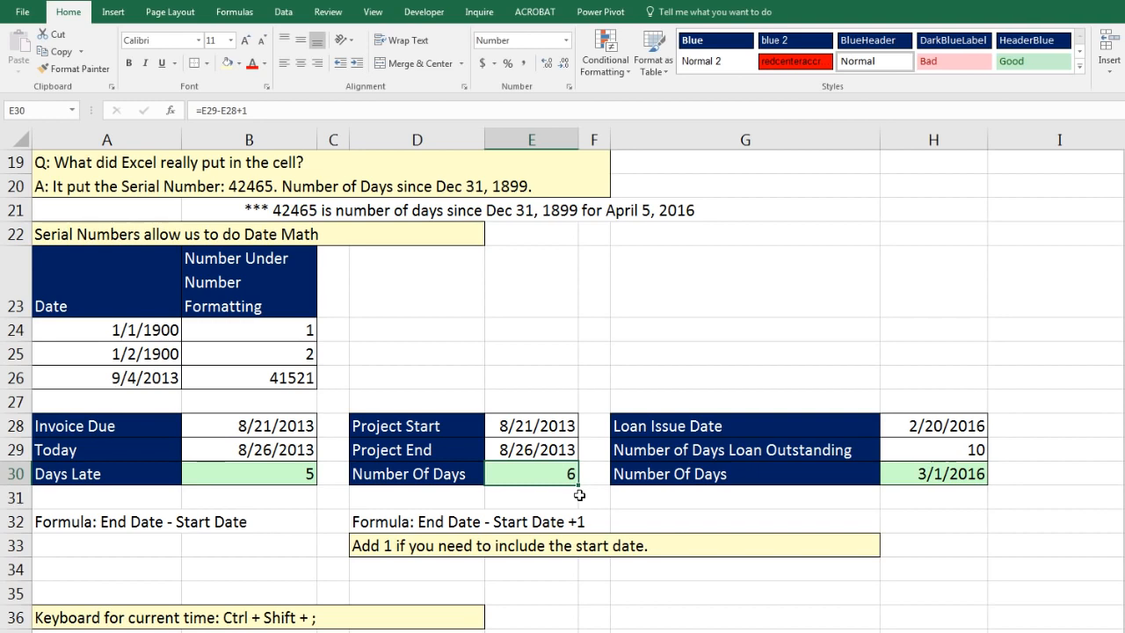
# Apply the General number format to the loan's Number Of Days cell, H30, and clear its formula.
pyautogui.click(976, 478)
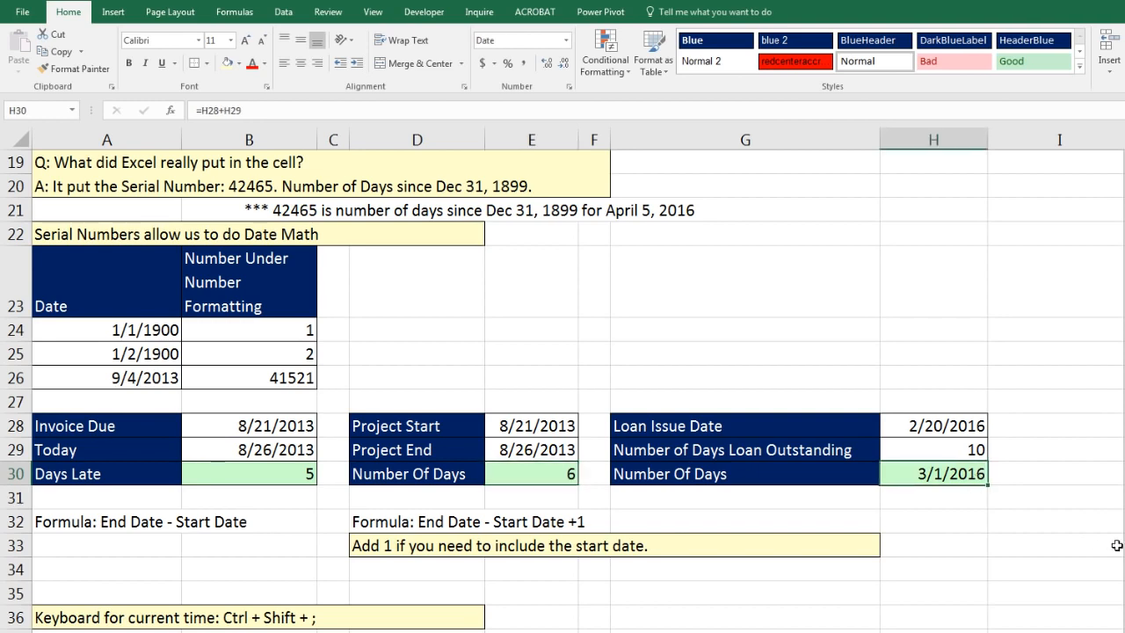
pyautogui.hotkey('ctrl', 'shift', '`')
pyautogui.press('Delete')
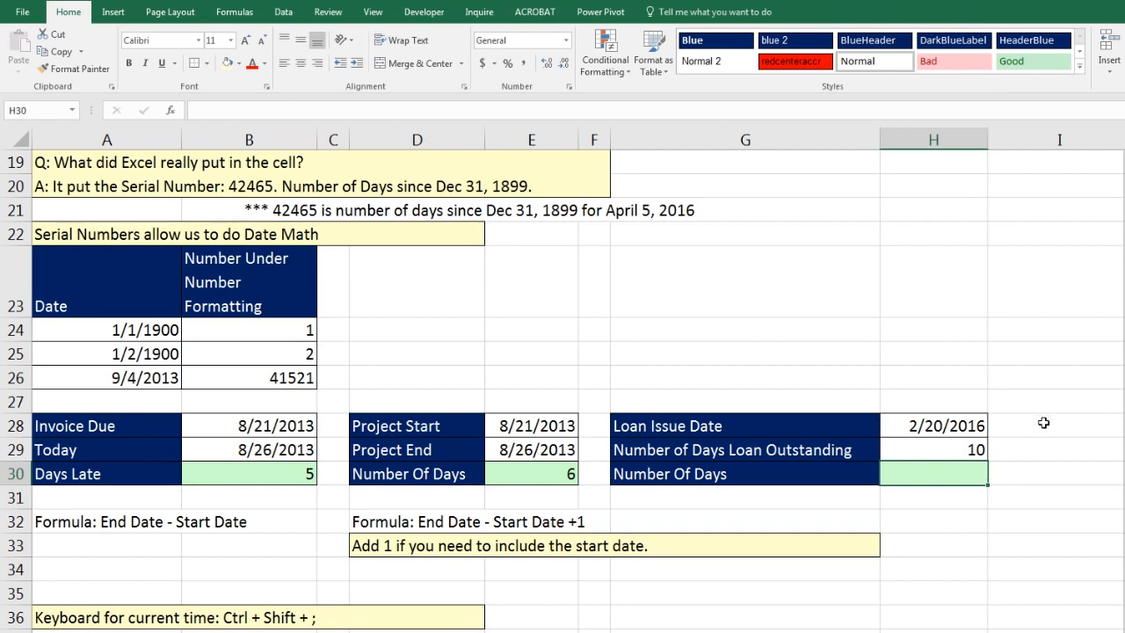
# Begin a formula in the loan's Number Of Days cell, H30, with a reference to the Loan Issue Date in H28.
pyautogui.click(978, 425)
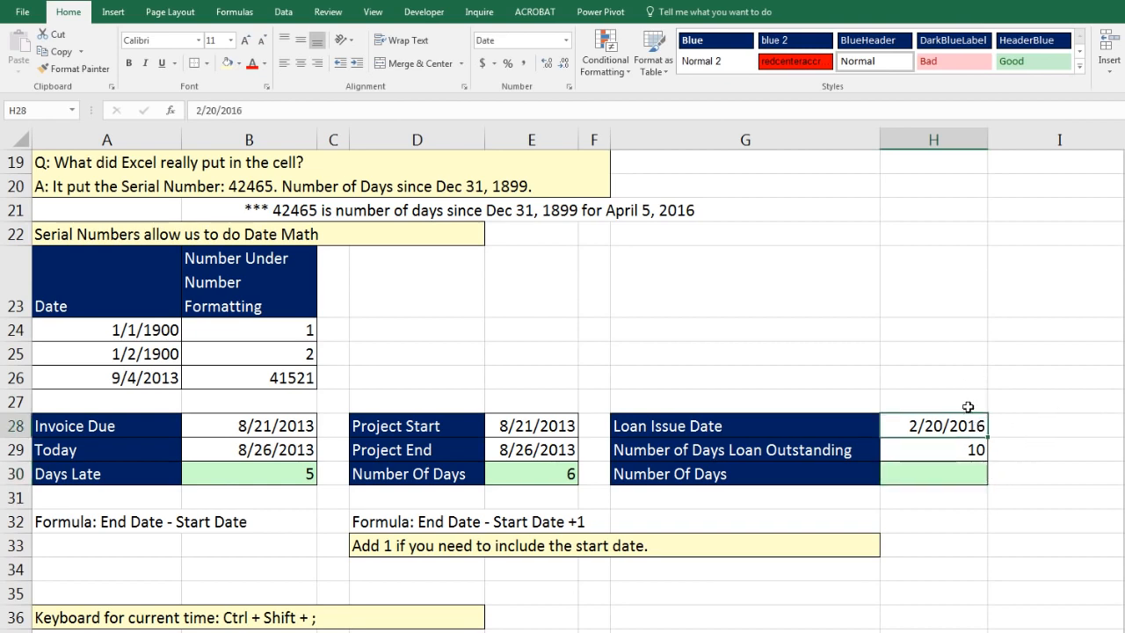
pyautogui.click(961, 474)
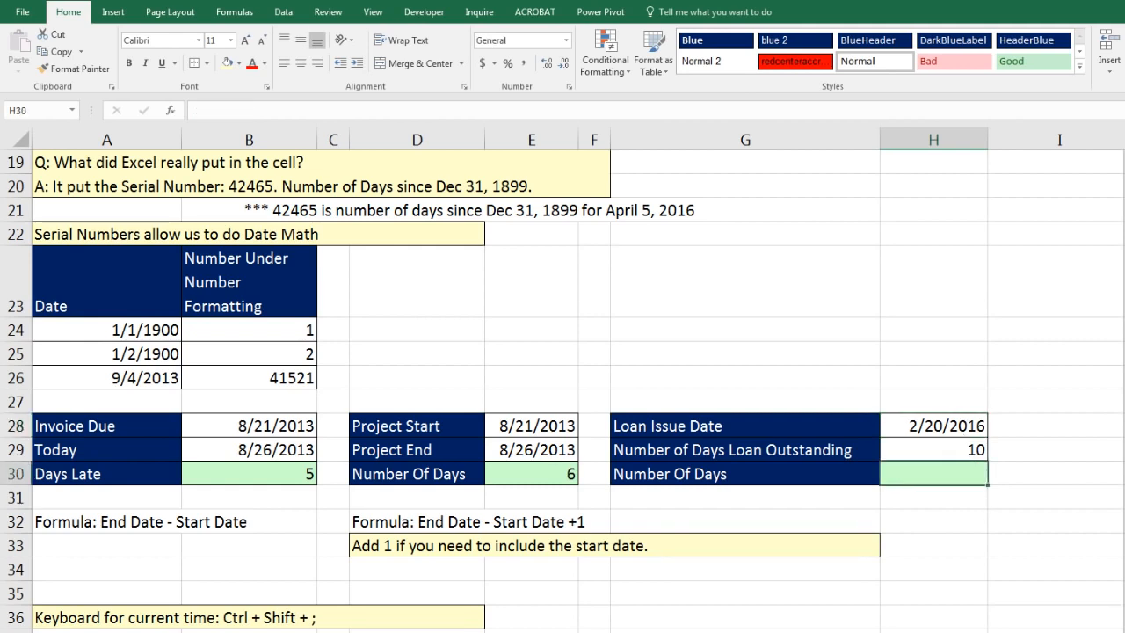
pyautogui.write('=')
pyautogui.press('Up')
pyautogui.press('Up')
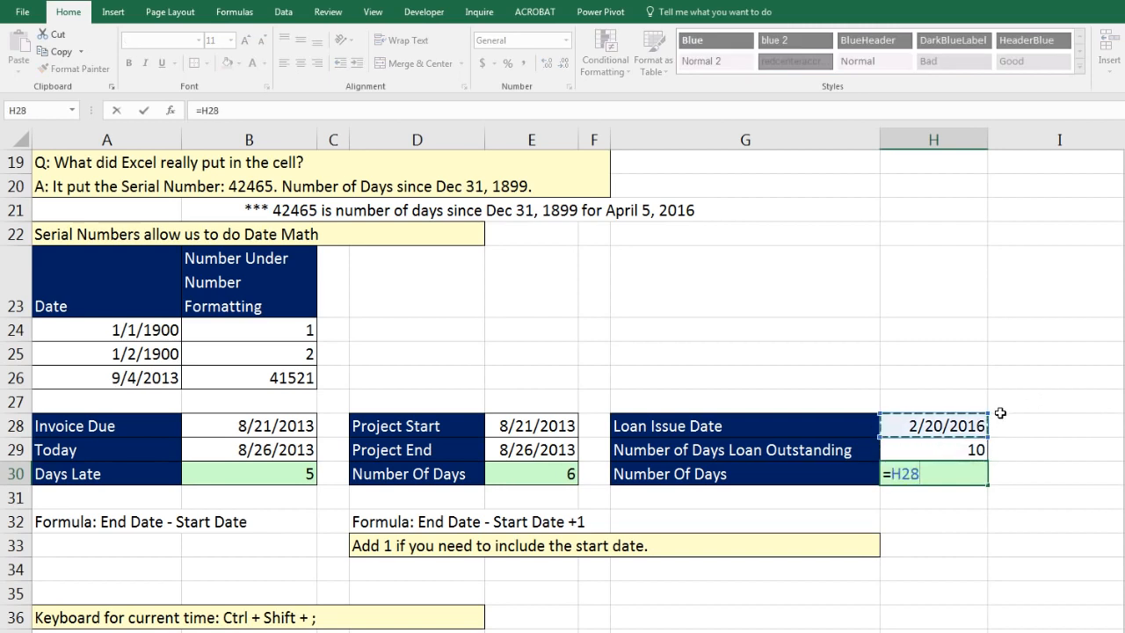
# Complete the formula =H28+H29 in cell H30 to add the days outstanding to the loan issue date.
pyautogui.write('+')
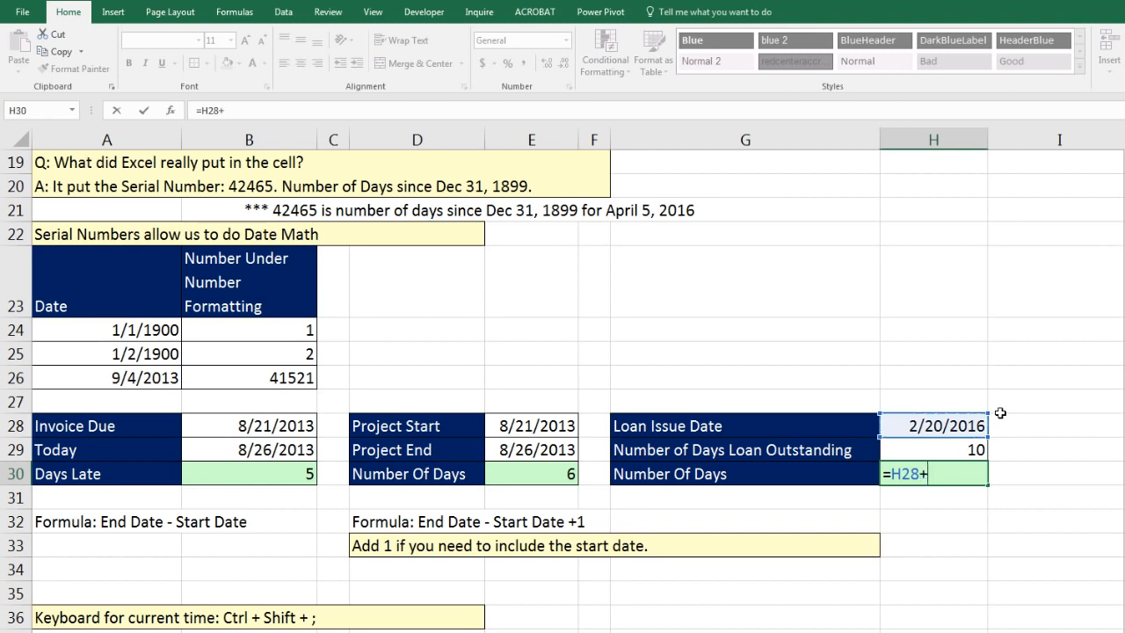
pyautogui.press('Up')
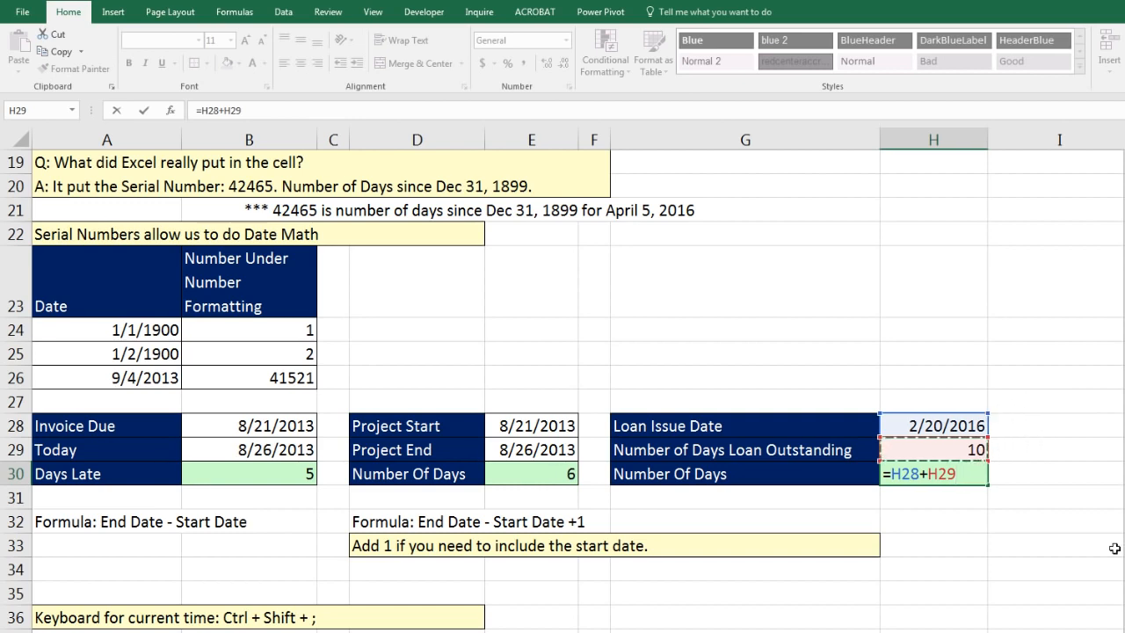
pyautogui.hotkey('ctrl', 'Return')
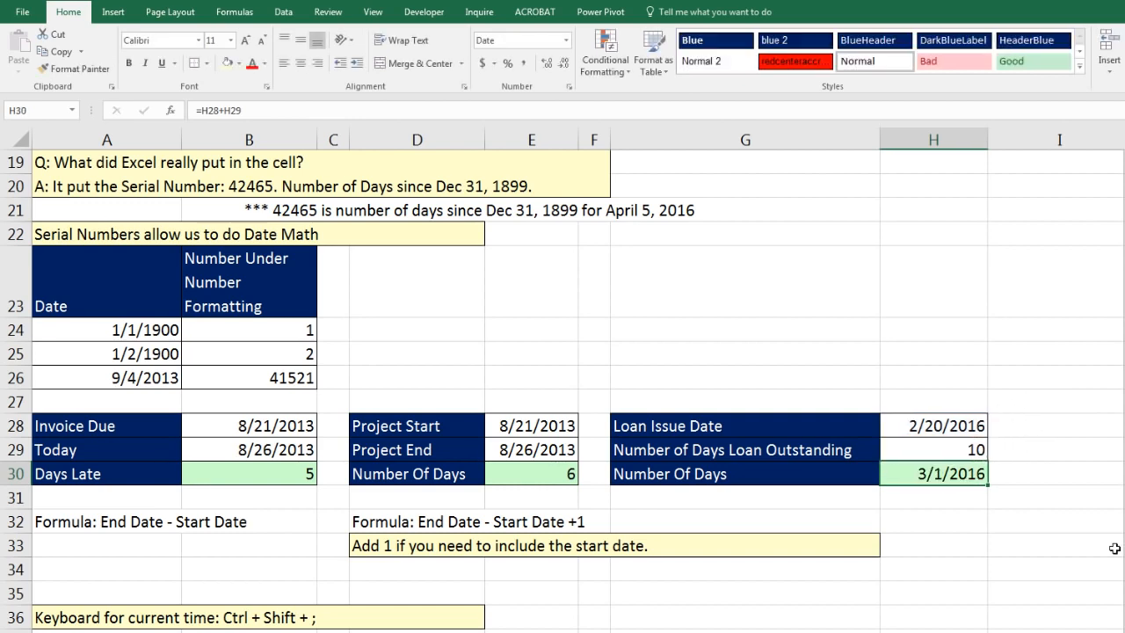
# Change the label in G30 to Maturity Date.
pyautogui.click(804, 476)
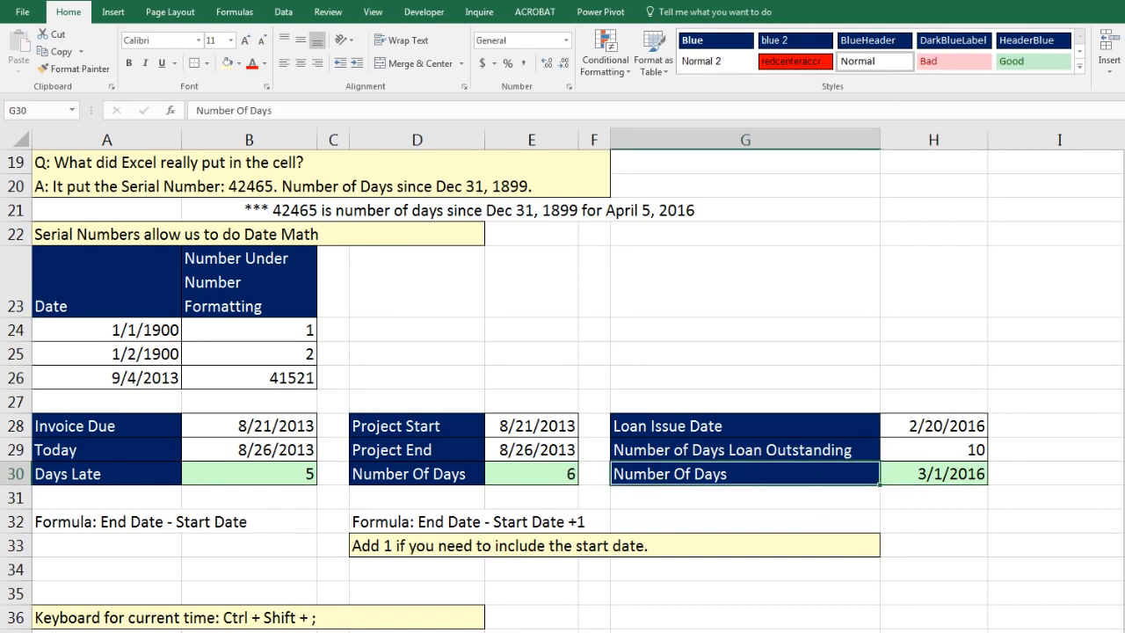
pyautogui.write('Maturity Date')
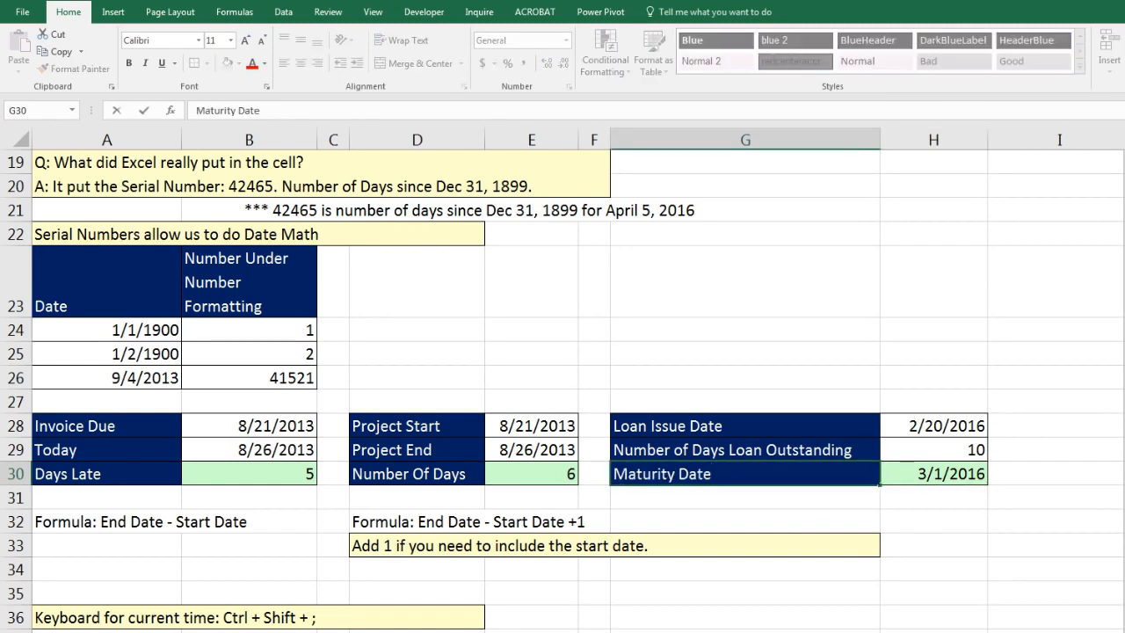
pyautogui.press('Return')
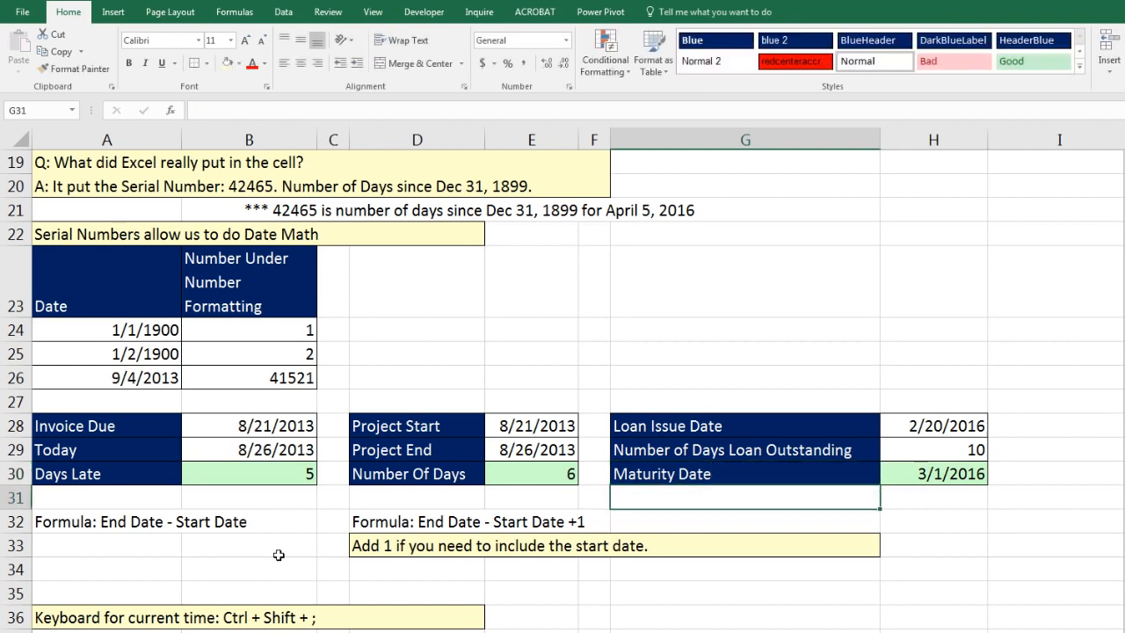
# Enter the time 8:00 am in cell E42, with a space between the digits and am.
pyautogui.click(275, 425)
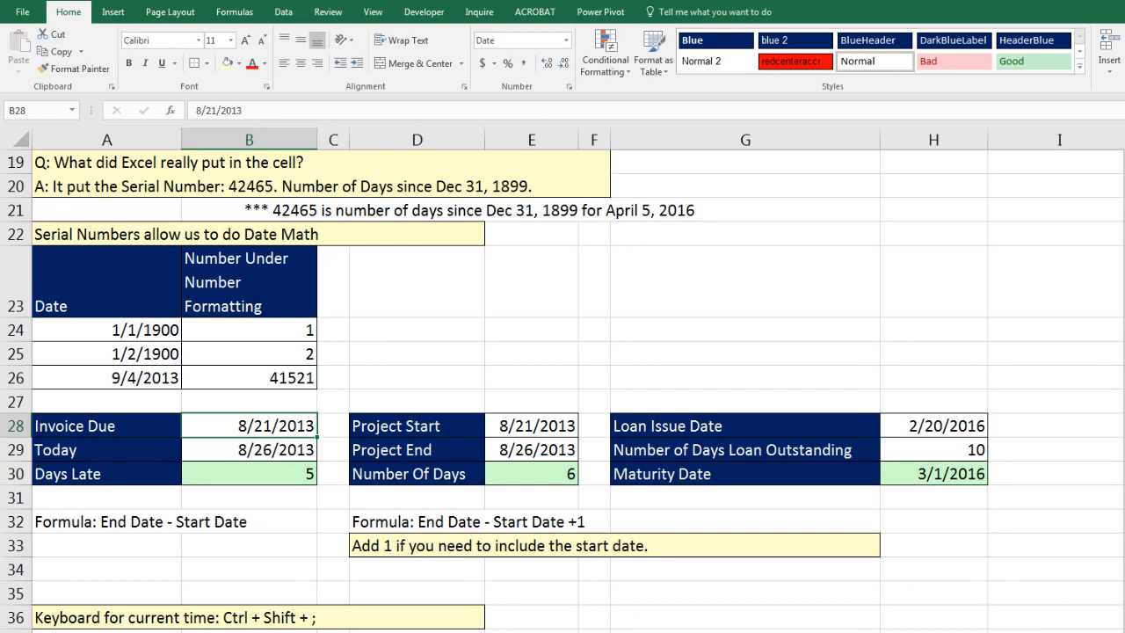
pyautogui.scroll(-3, 563, 390)
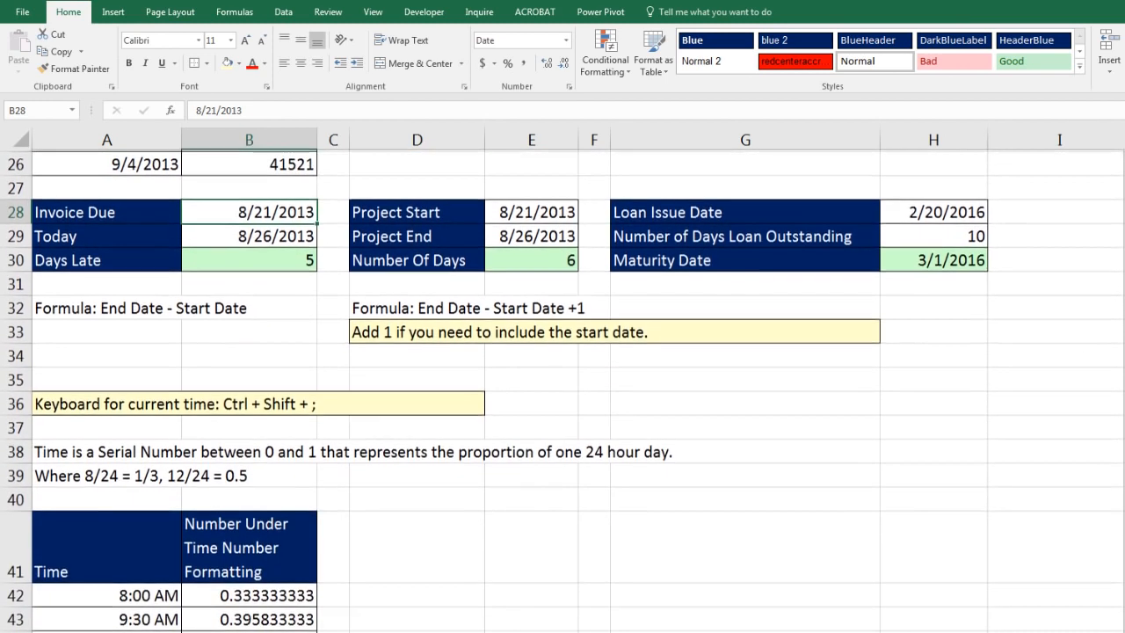
pyautogui.scroll(-3, 562, 390)
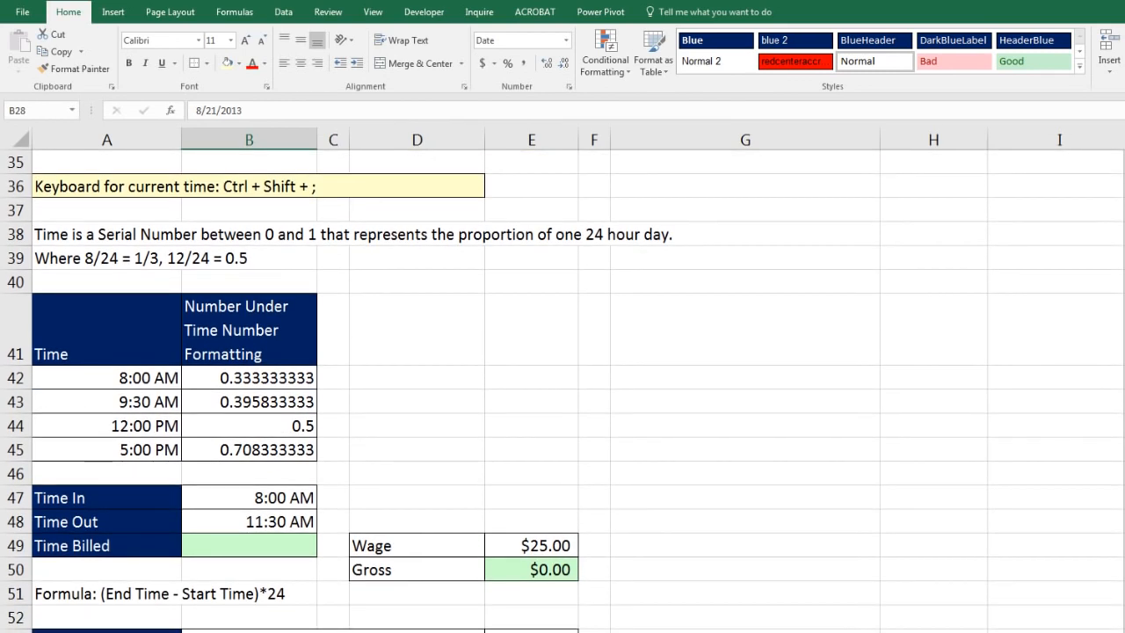
pyautogui.click(541, 376)
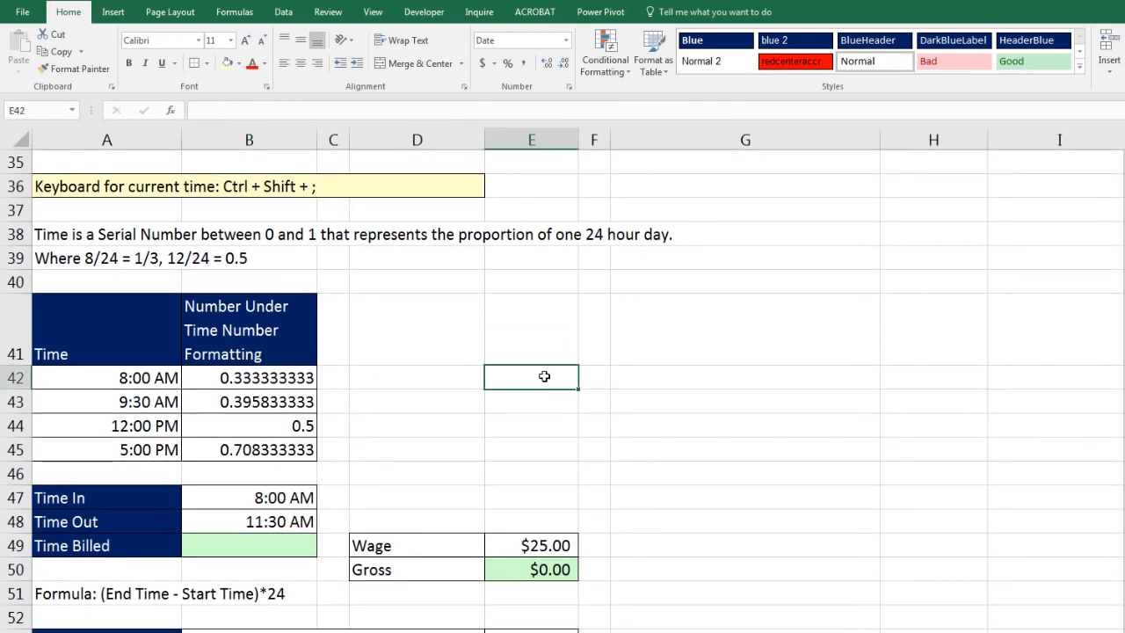
pyautogui.write('8:00am')
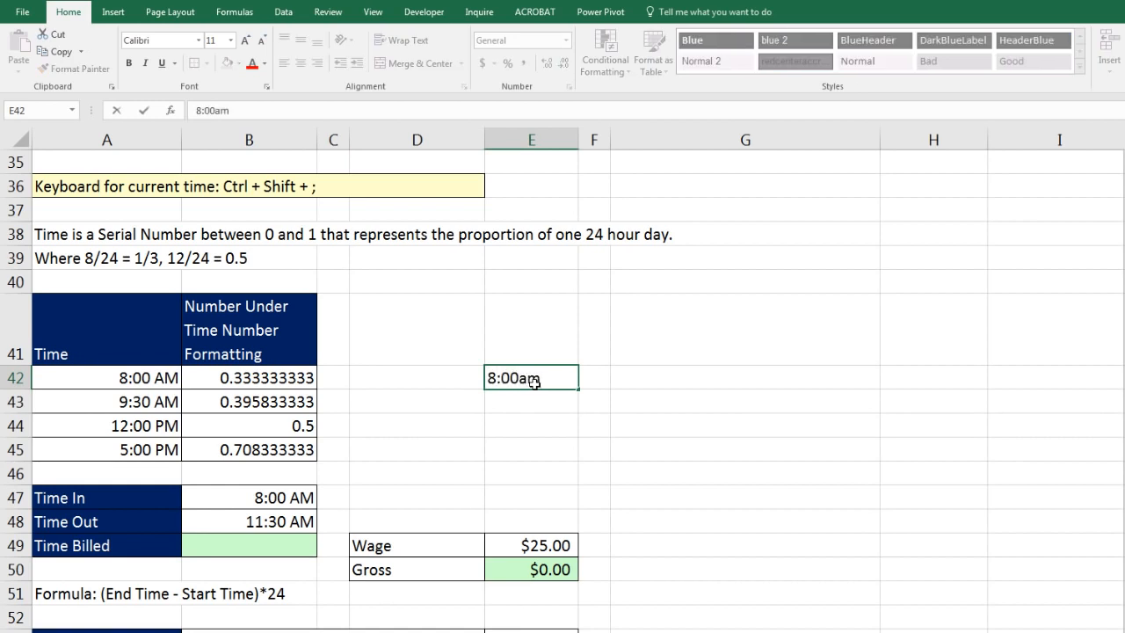
pyautogui.hotkey('ctrl', 'Return')
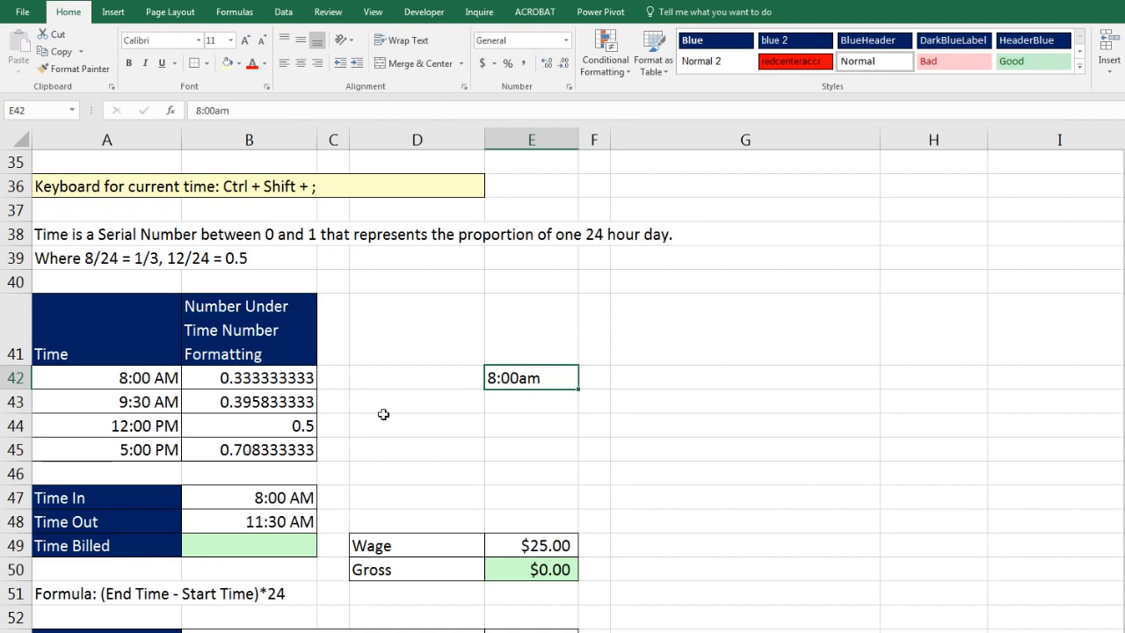
pyautogui.doubleClick(517, 378)
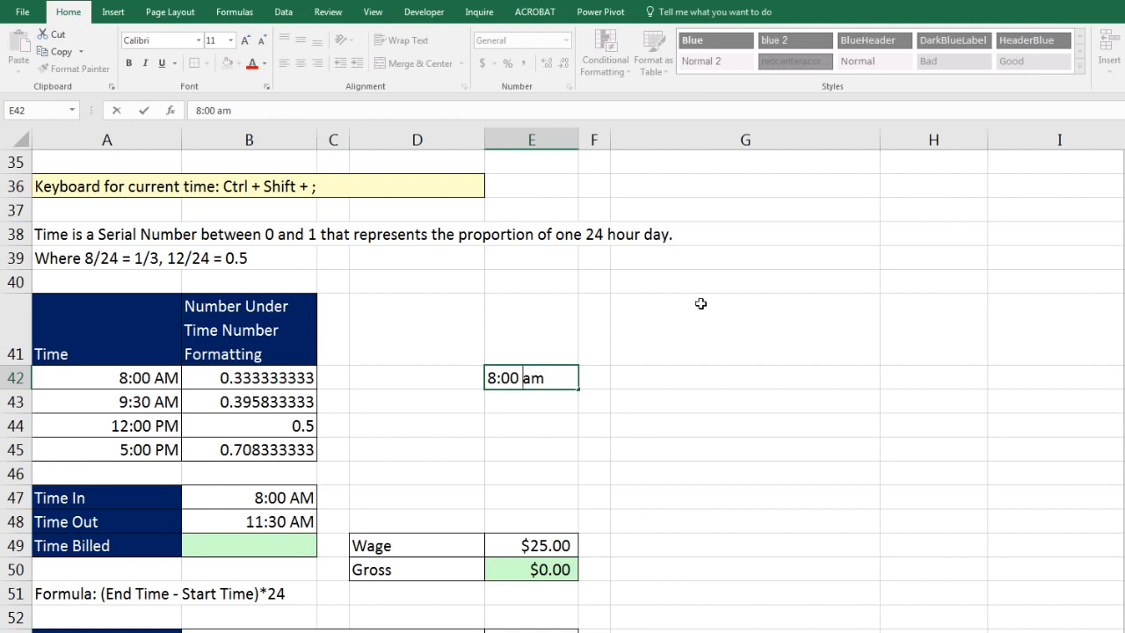
pyautogui.hotkey('ctrl', 'Return')
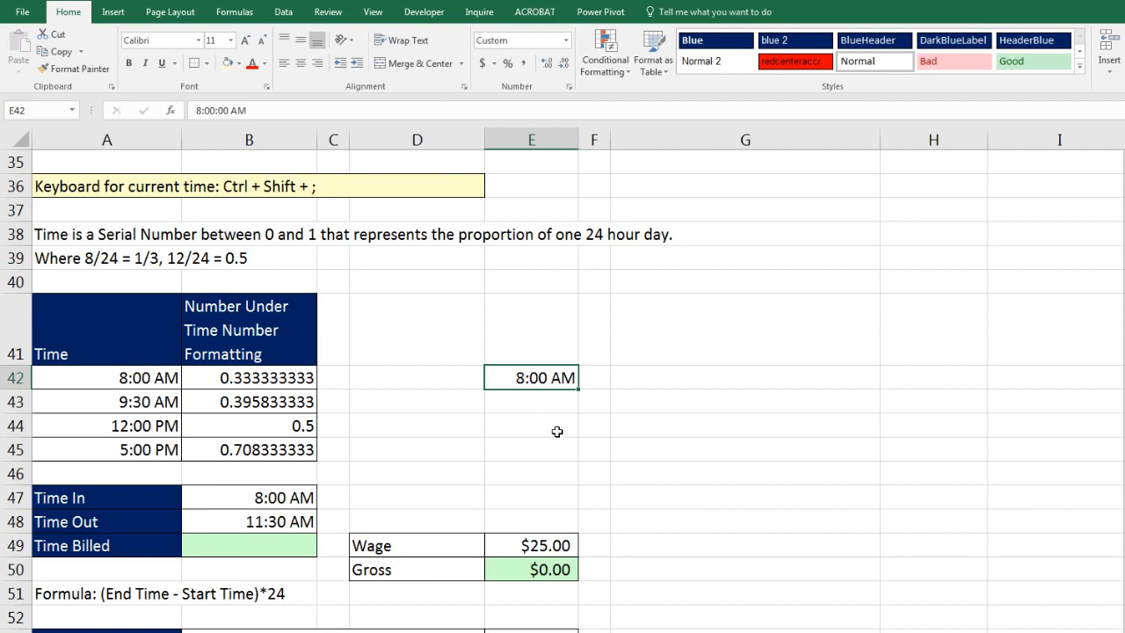
# Apply General number format to E42 to expose the time's serial number, undo it, and select the sample times in A42:A45.
pyautogui.hotkey('ctrl', 'shift', '`')
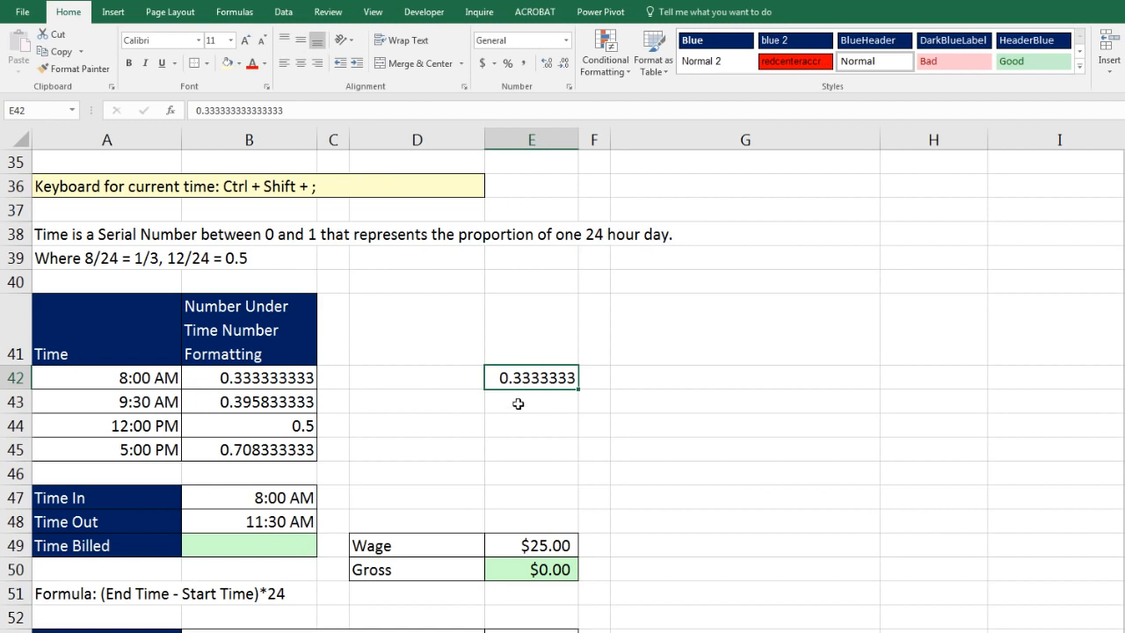
pyautogui.hotkey('ctrl', 'z')
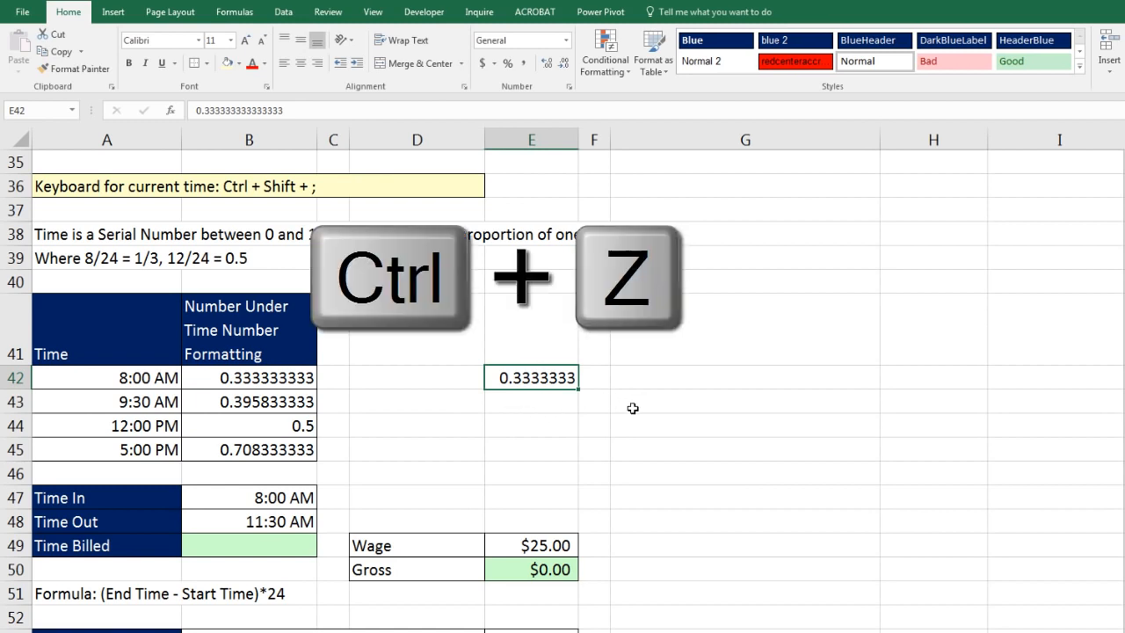
pyautogui.moveTo(149, 378); pyautogui.dragTo(149, 449)
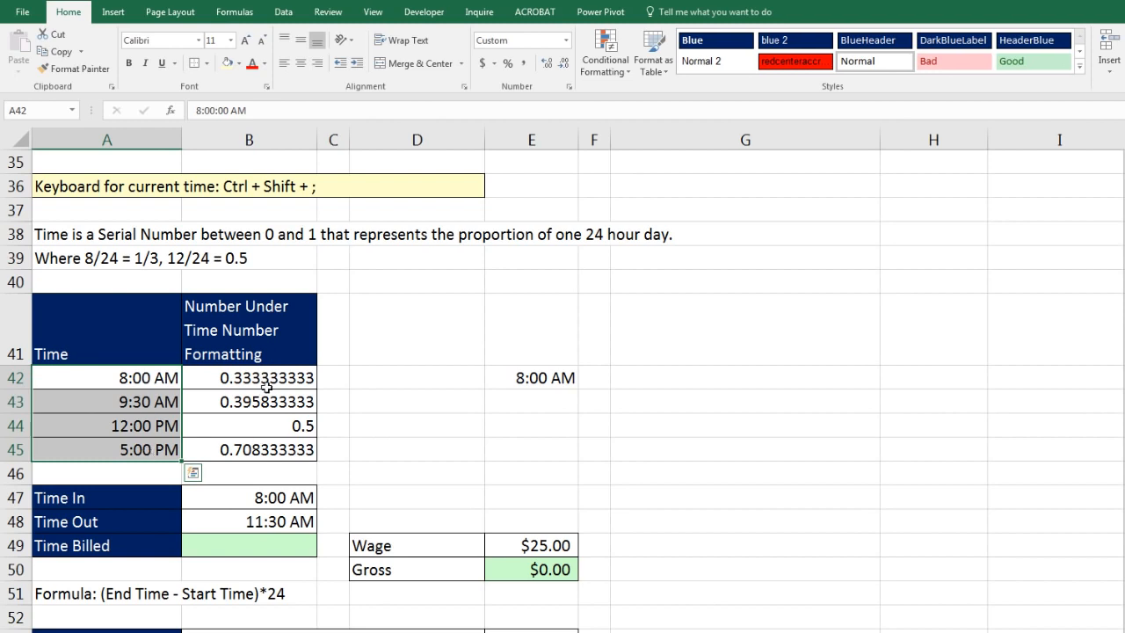
# Enter the formula =B48-B47 in the Time Billed cell B49 to subtract Time In from Time Out.
pyautogui.click(276, 544)
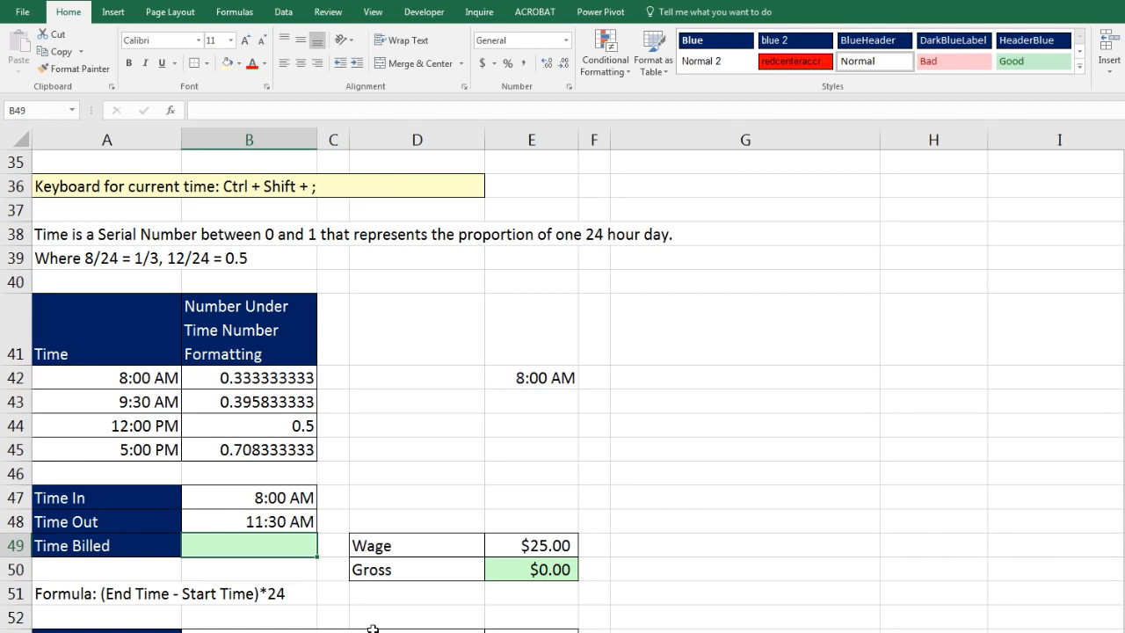
pyautogui.write('=')
pyautogui.press('Up')
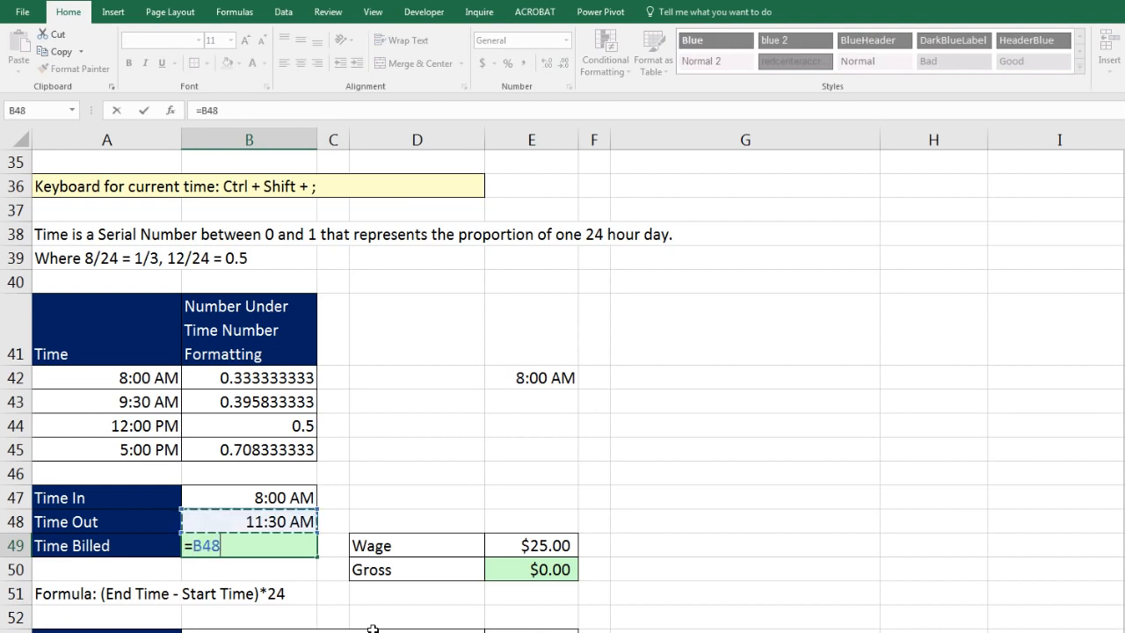
pyautogui.write('-')
pyautogui.press('Up')
pyautogui.press('Up')
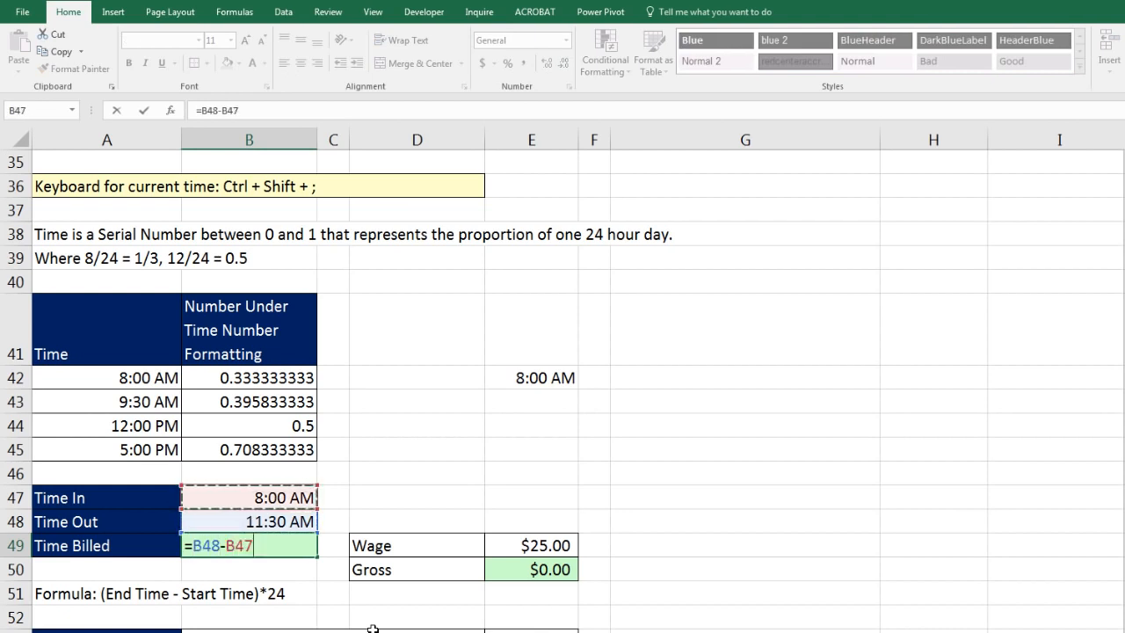
pyautogui.hotkey('ctrl', 'Return')
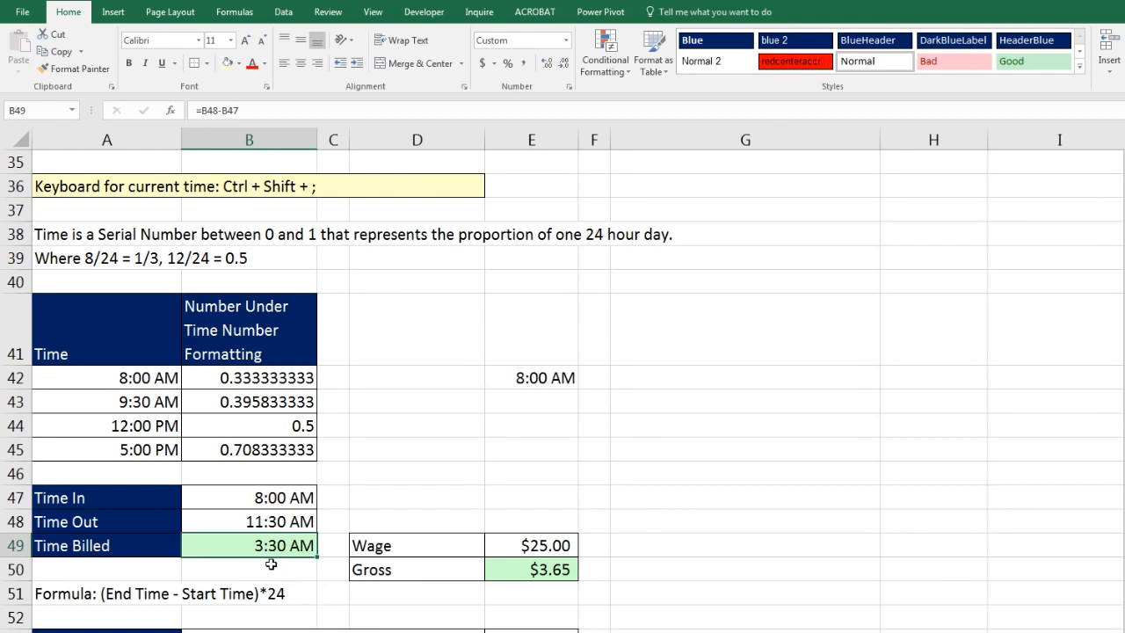
# Examine which cells the Gross formula in E50 multiplies.
pyautogui.click(541, 571)
pyautogui.write('=E49*B49')
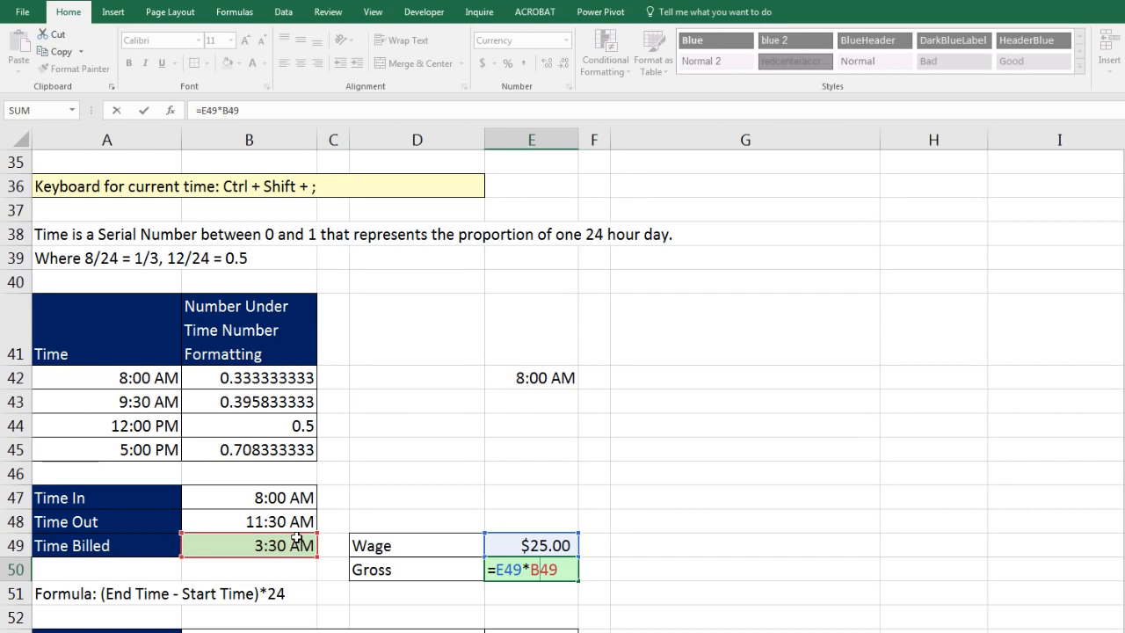
pyautogui.hotkey('ctrl', 'Return')
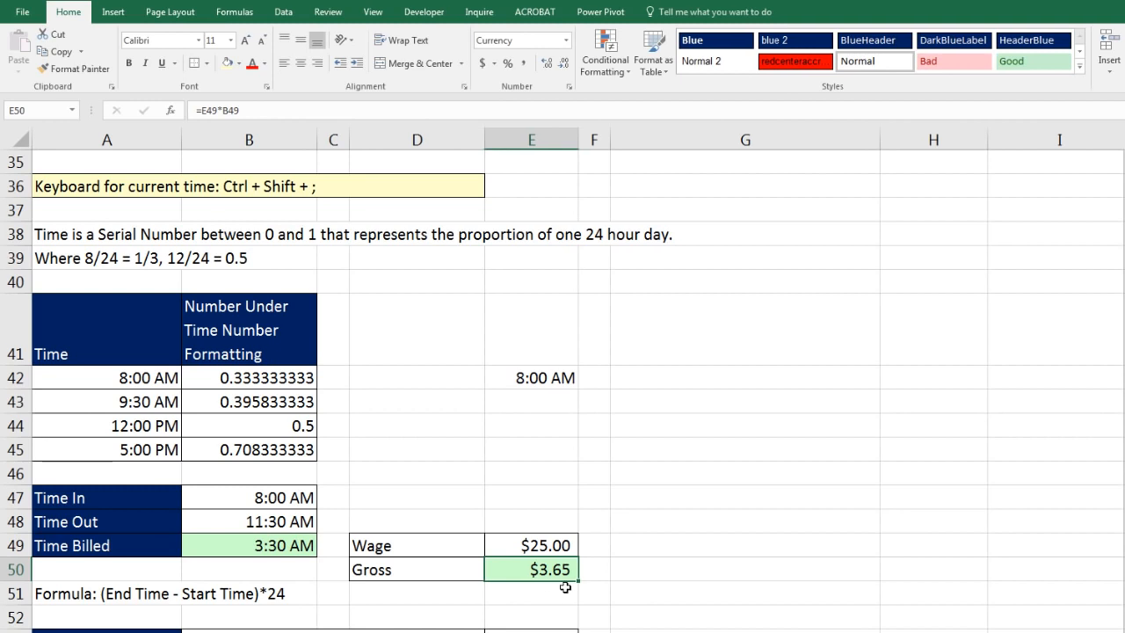
# Apply General number format to the Time Billed cell B49.
pyautogui.click(307, 545)
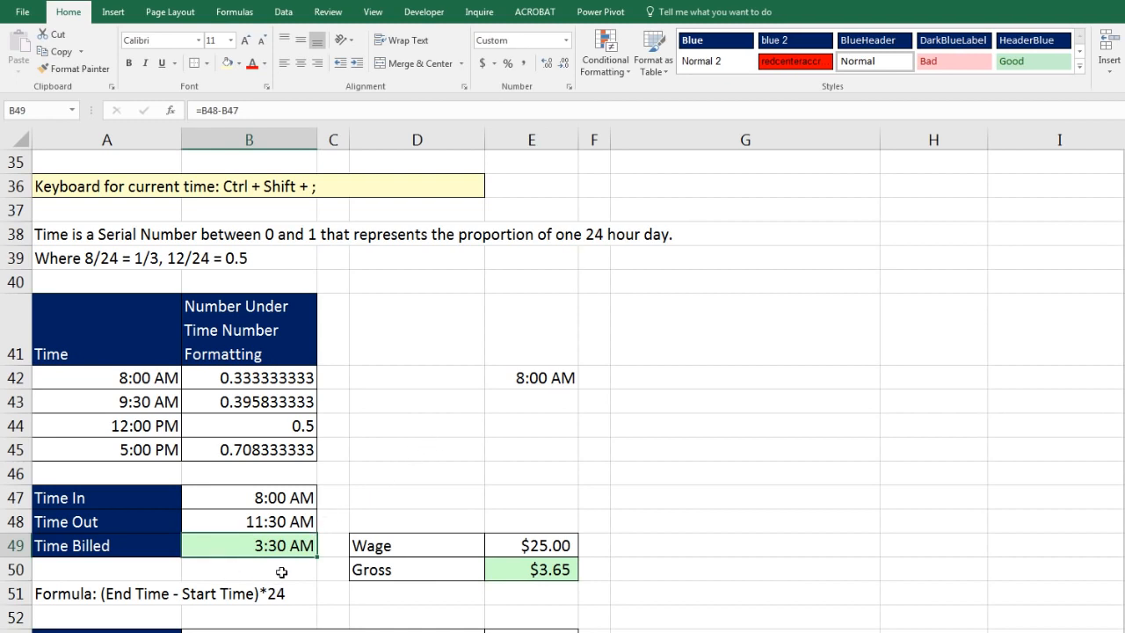
pyautogui.hotkey('ctrl', 'shift', '`')
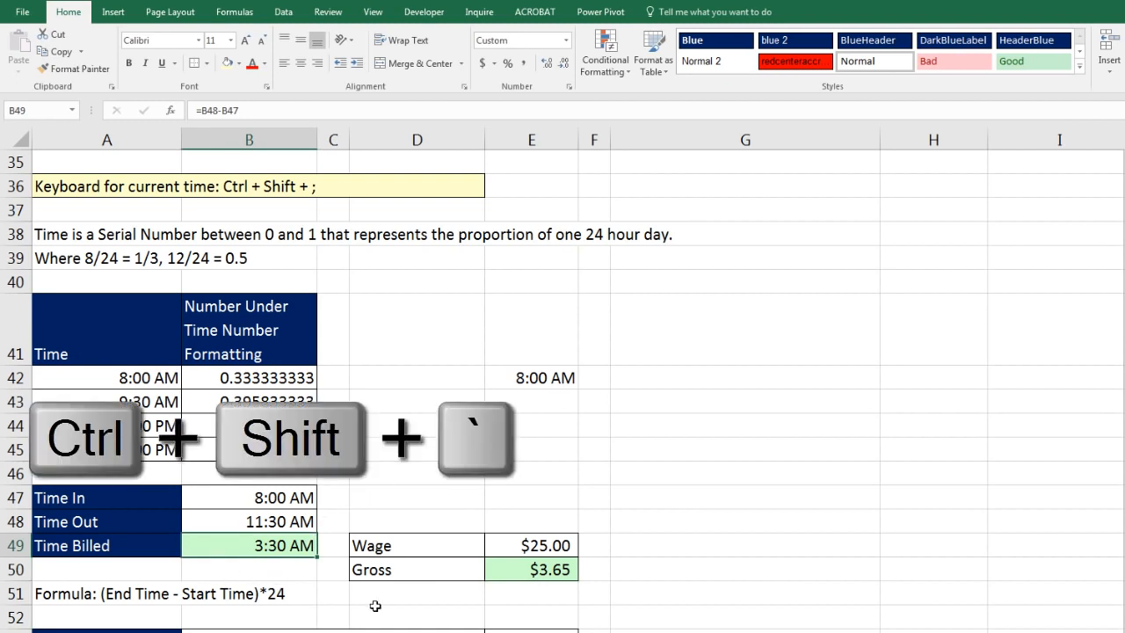
pyautogui.hotkey('ctrl', 'shift', '`')
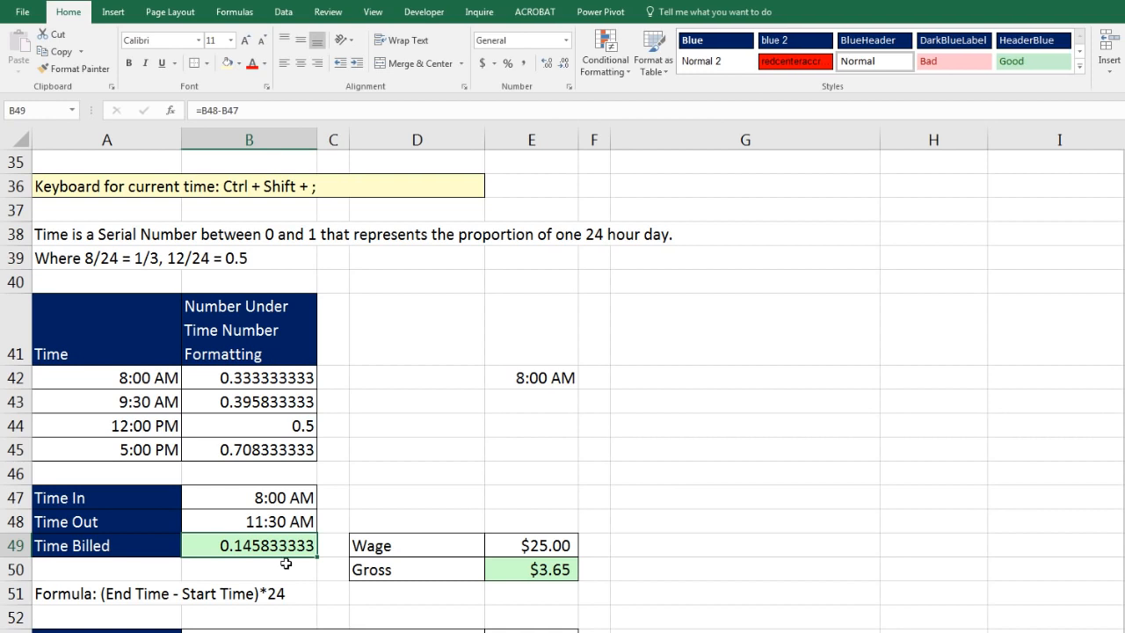
# Change the Time Billed formula in B49 to =(B48-B47)*24 so it returns hours.
pyautogui.press('F2')
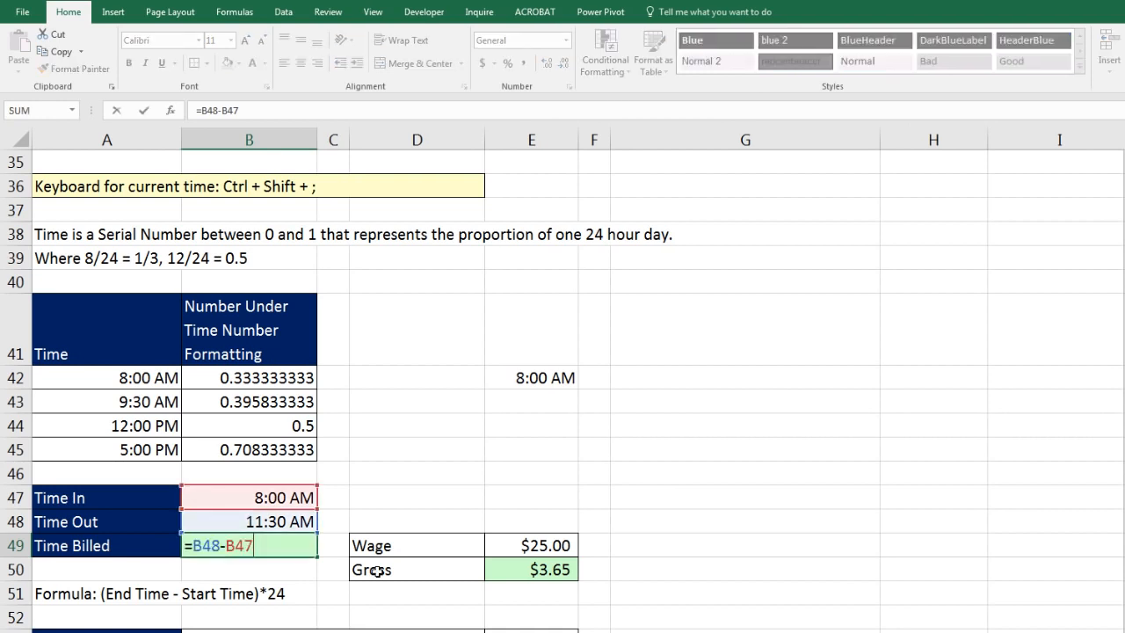
pyautogui.click(195, 547)
pyautogui.write('(')
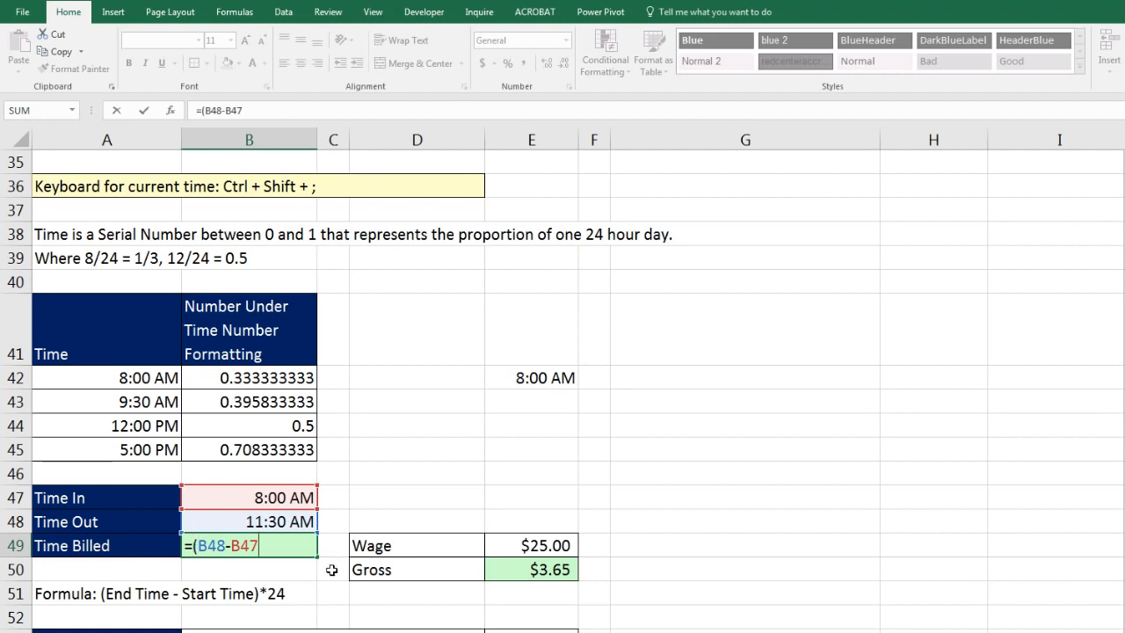
pyautogui.write(')*24')
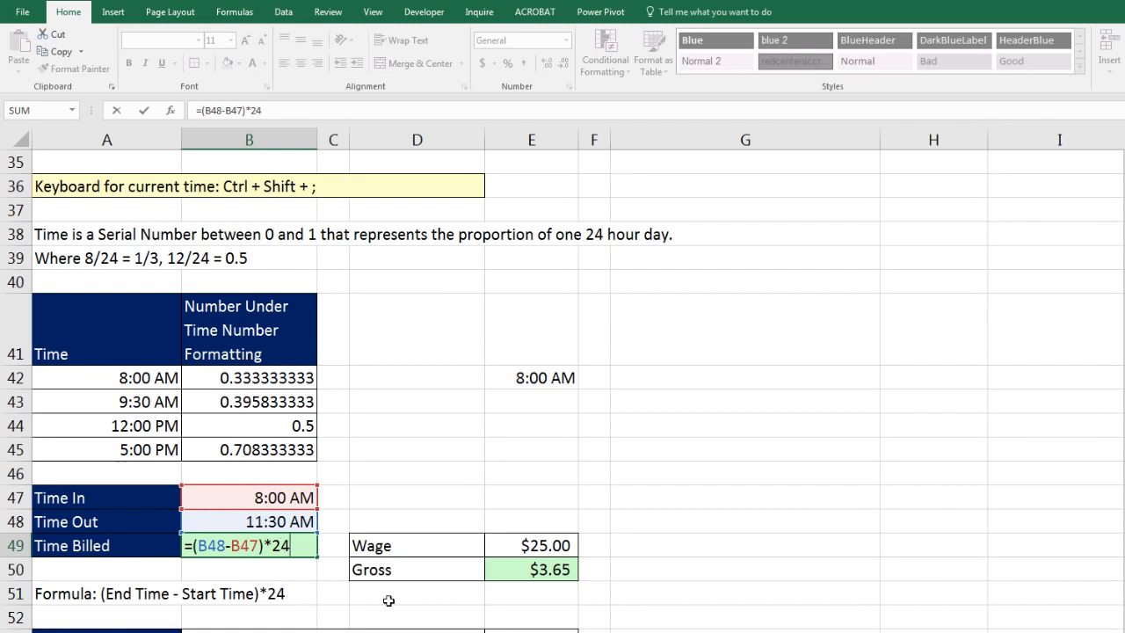
pyautogui.hotkey('ctrl', 'Return')
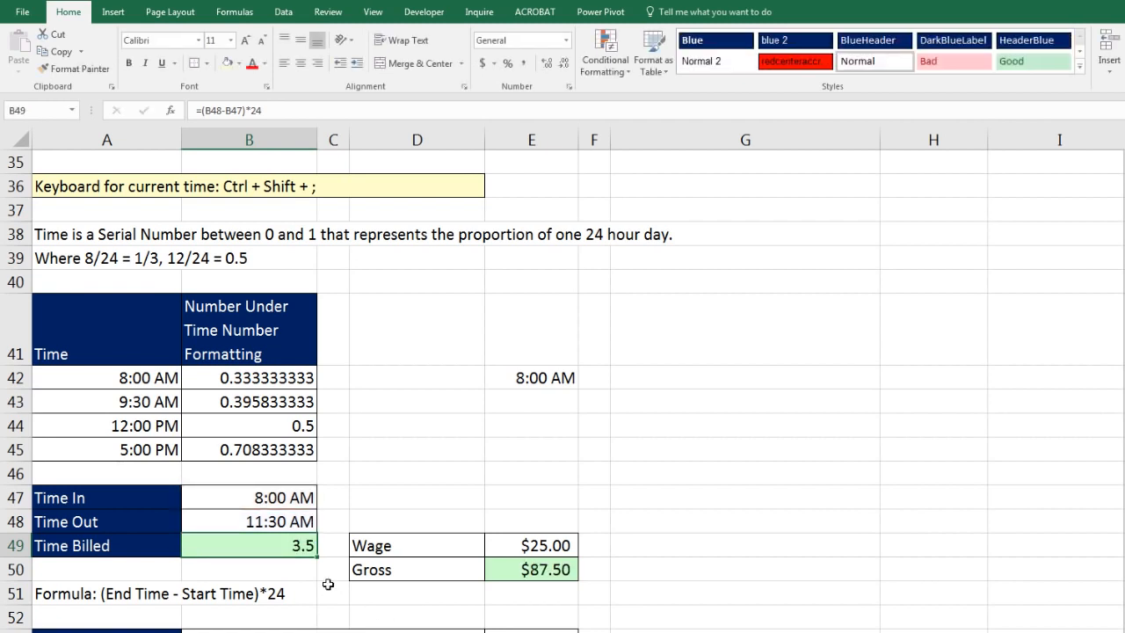
# Review the Gross formula in E50, the Time In and Time Out values in B47:B48, and the Time Billed formula in B49.
pyautogui.doubleClick(529, 573)
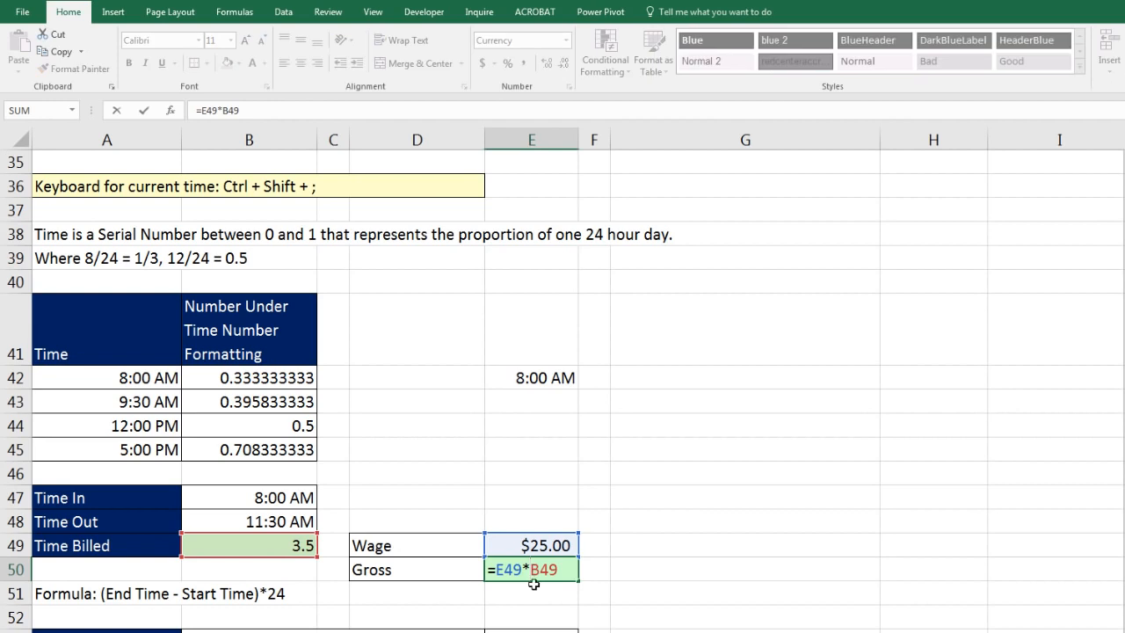
pyautogui.press('Return')
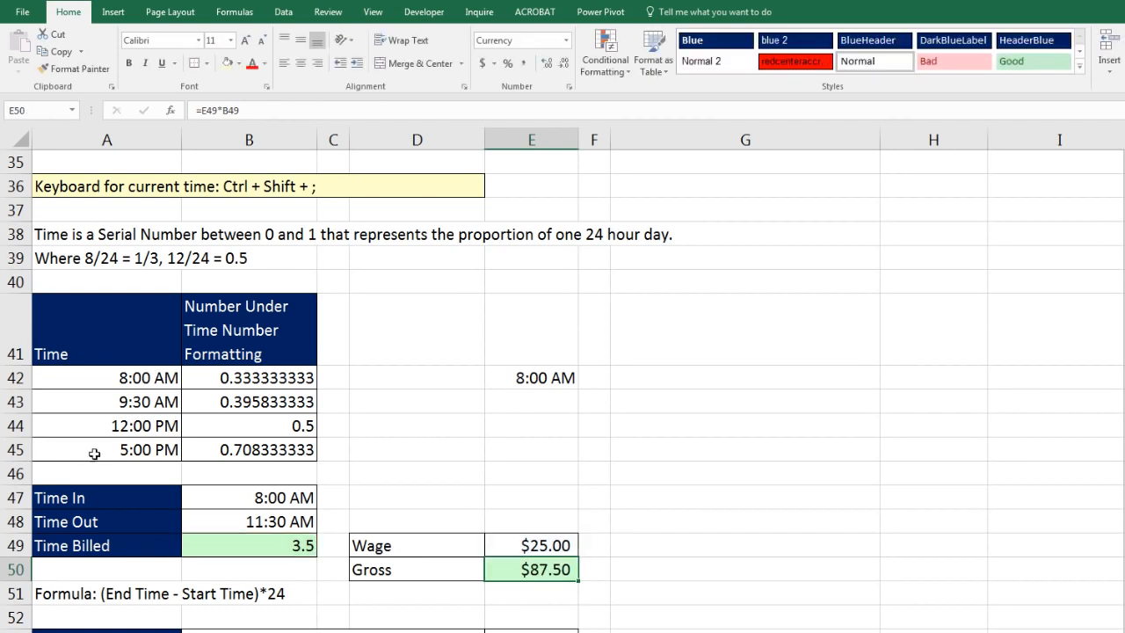
pyautogui.click(268, 499)
pyautogui.moveTo(268, 500); pyautogui.dragTo(273, 521)
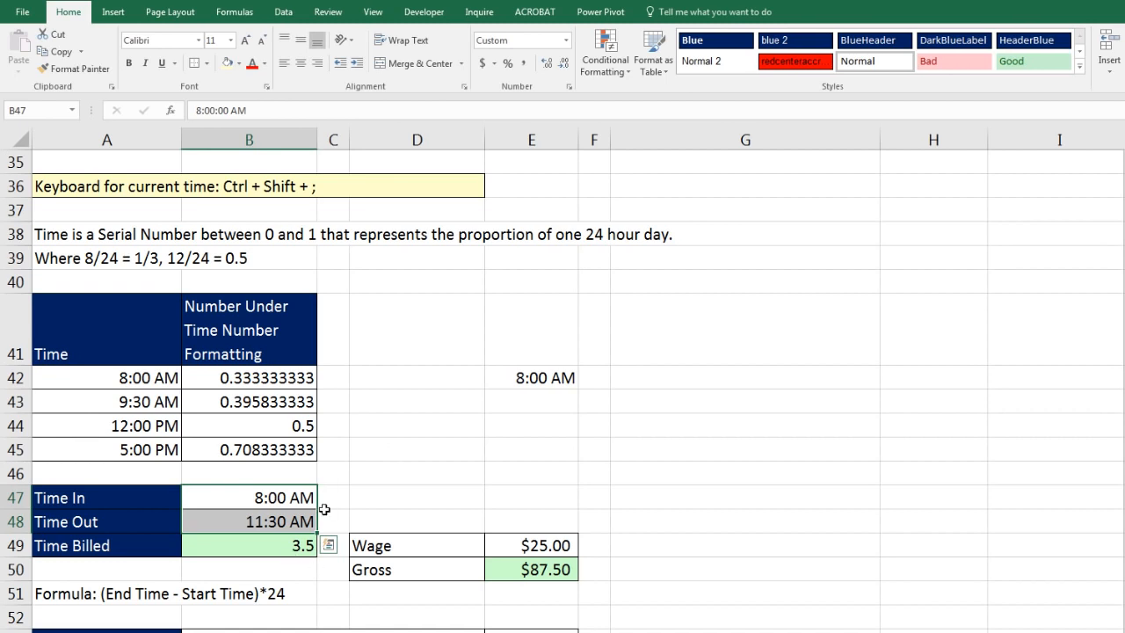
pyautogui.hotkey('ctrl', 'c')
pyautogui.click(296, 549)
pyautogui.doubleClick(296, 549)
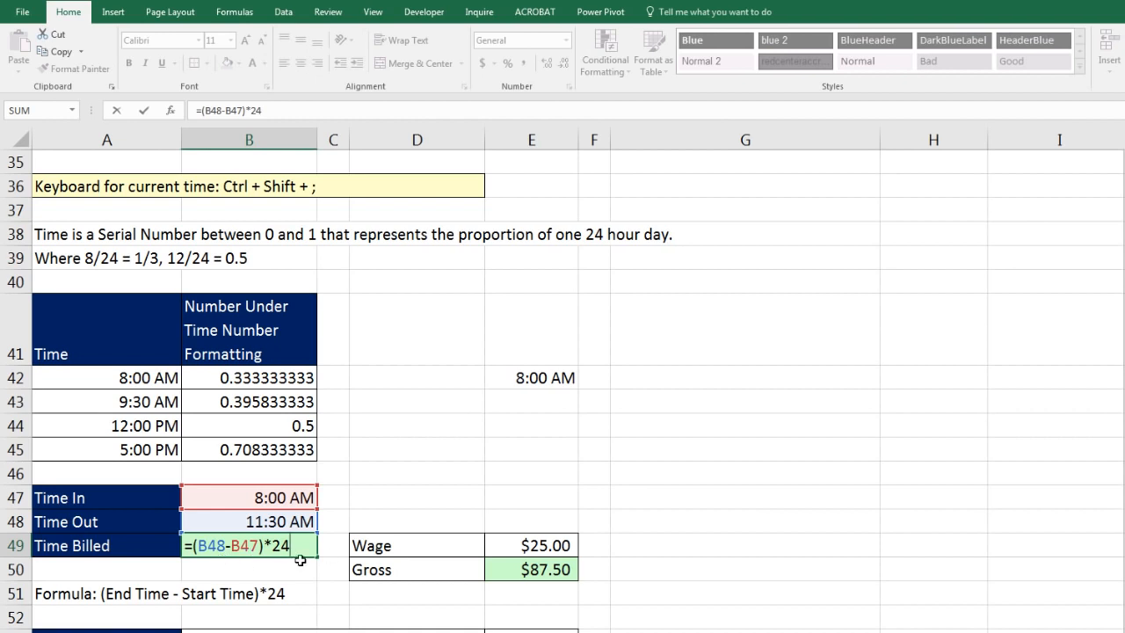
pyautogui.hotkey('ctrl', 'Return')
pyautogui.scroll(-2, 619, 538)
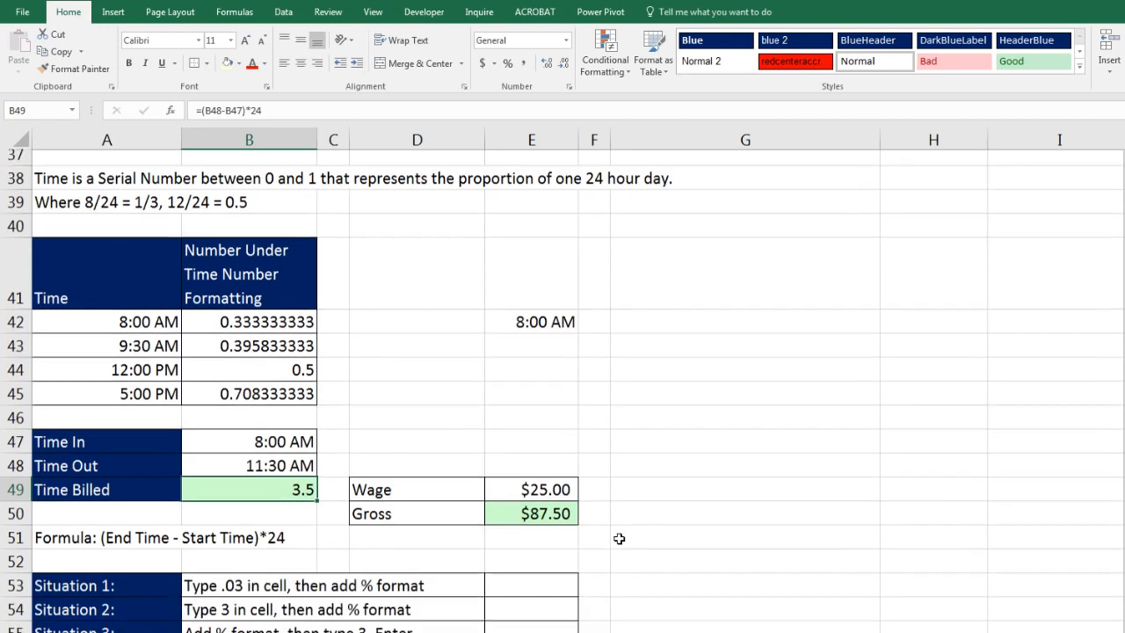
# Enter 9.95 as Tax Pennies in B65 and 100 as Pennies in 1 dollar in B66.
pyautogui.scroll(-1, 619, 538)
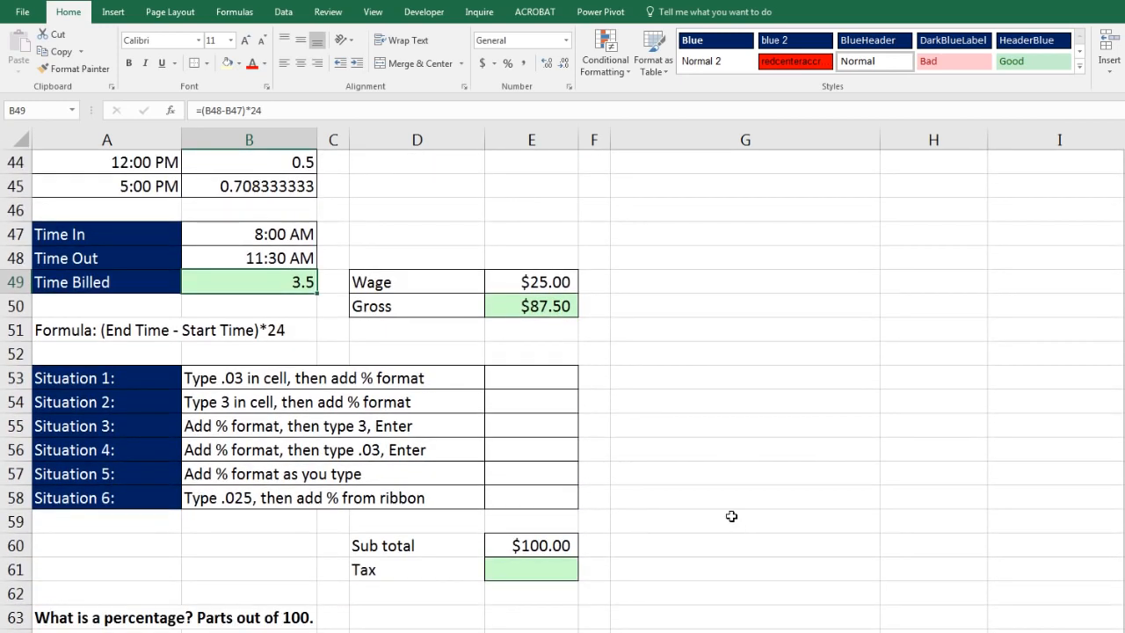
pyautogui.scroll(-1, 734, 516)
pyautogui.scroll(-1, 734, 515)
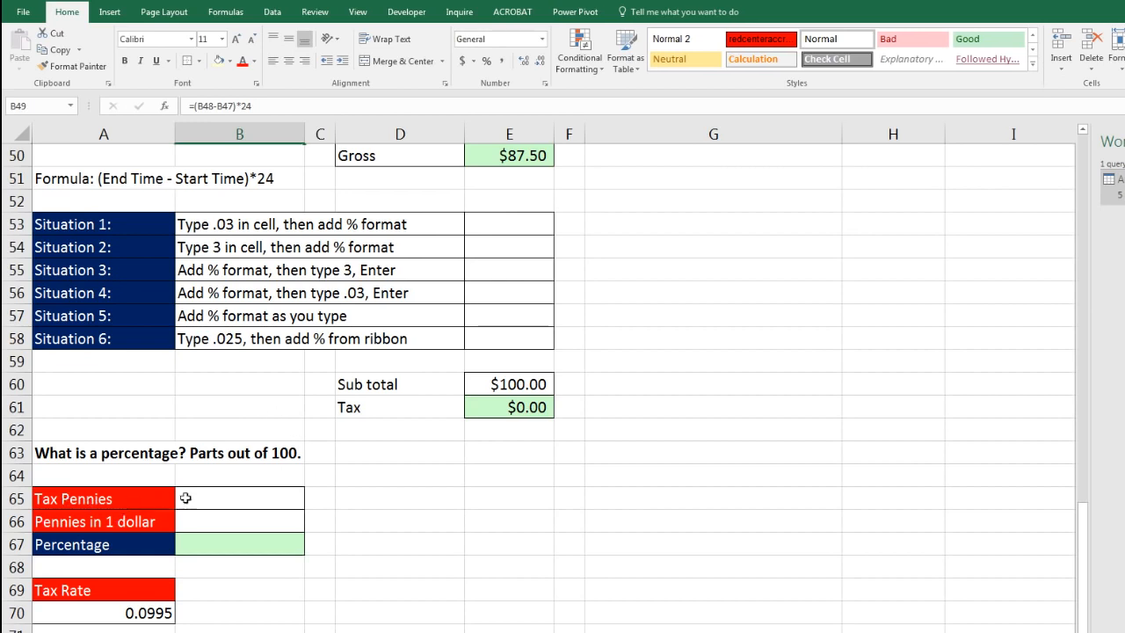
pyautogui.click(260, 498)
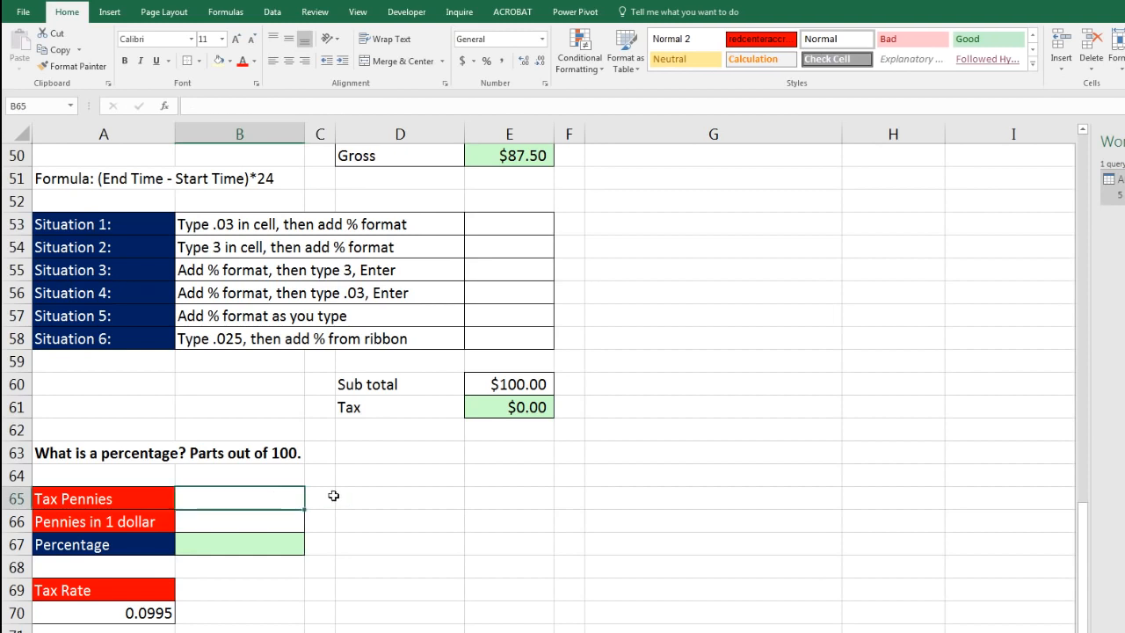
pyautogui.write('9')
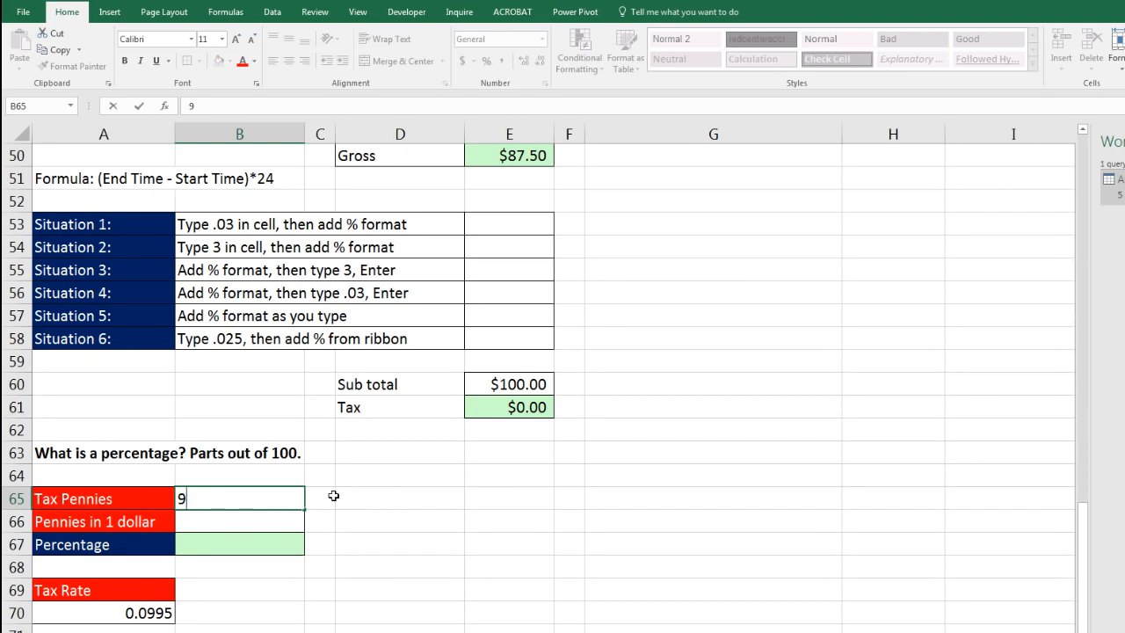
pyautogui.write('.95')
pyautogui.press('Return')
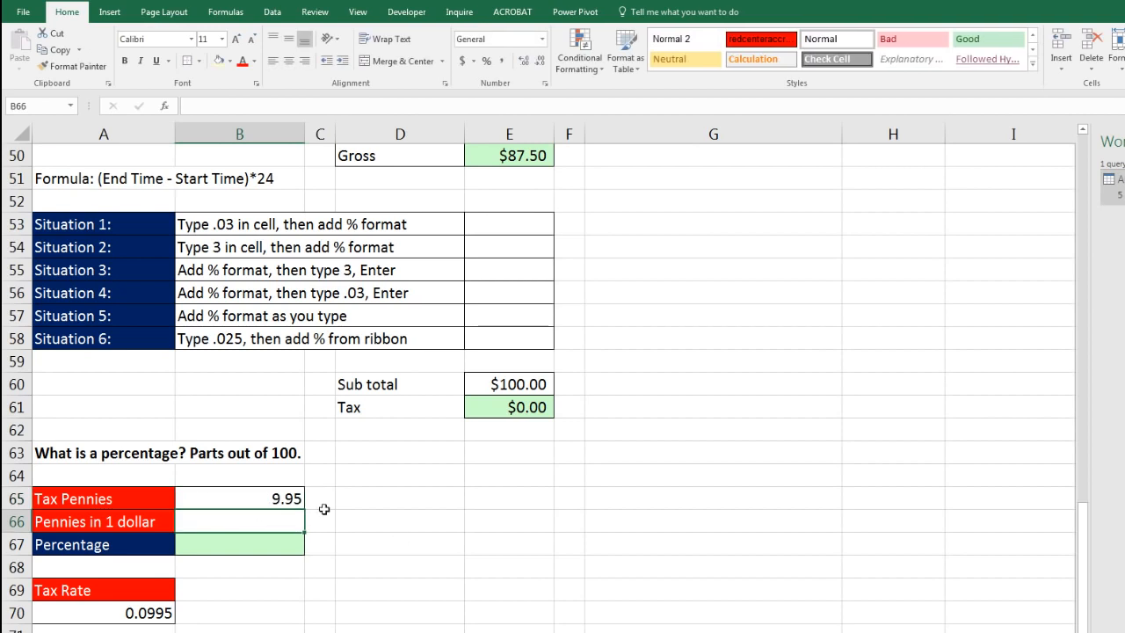
pyautogui.write('100')
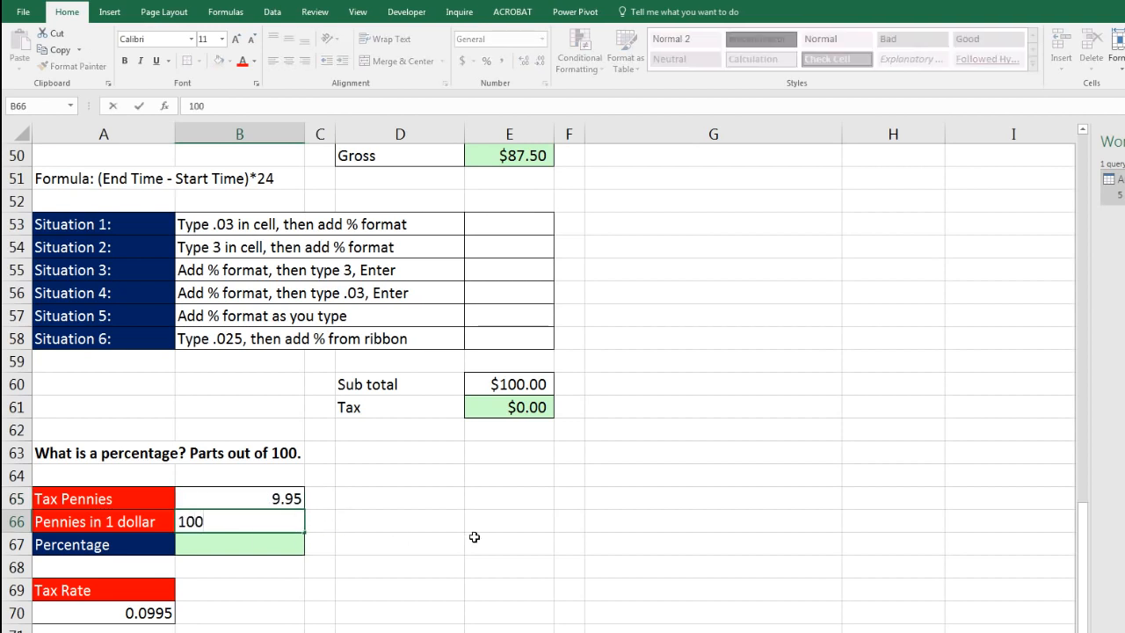
pyautogui.press('Return')
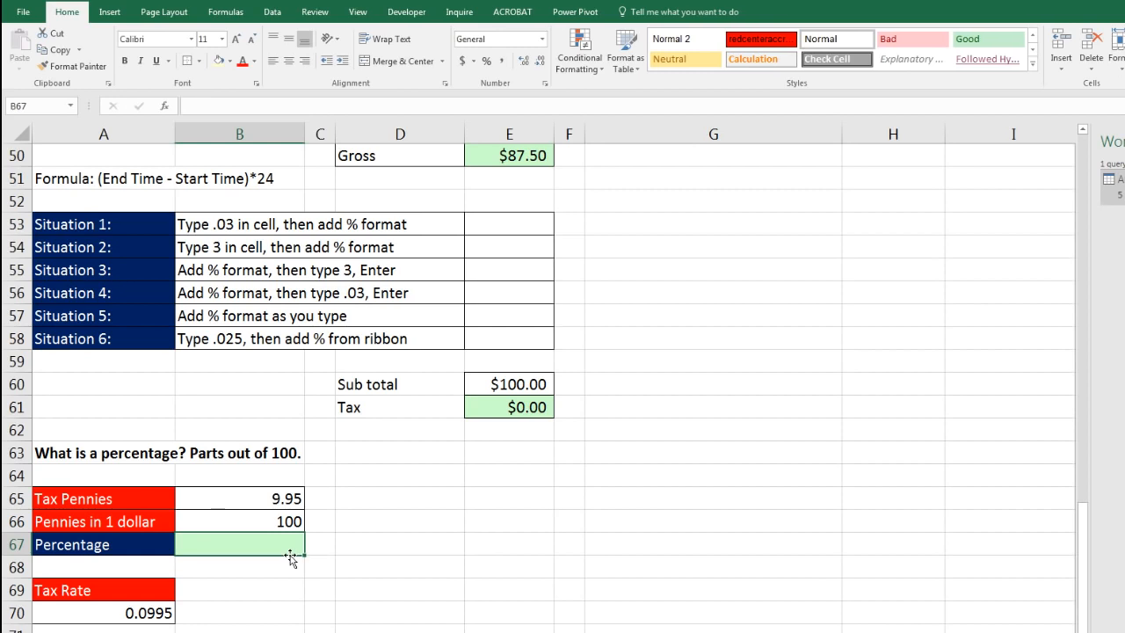
# Calculate the Percentage in B67 with the formula =B65/B66.
pyautogui.write('=')
pyautogui.click(283, 503)
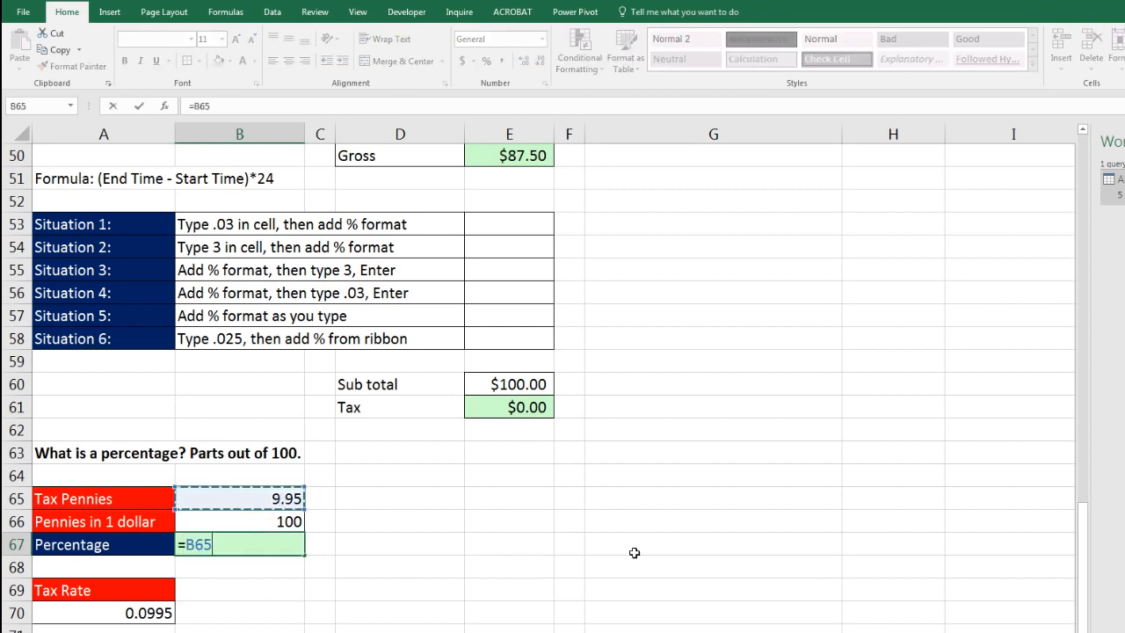
pyautogui.write('/')
pyautogui.press('Up')
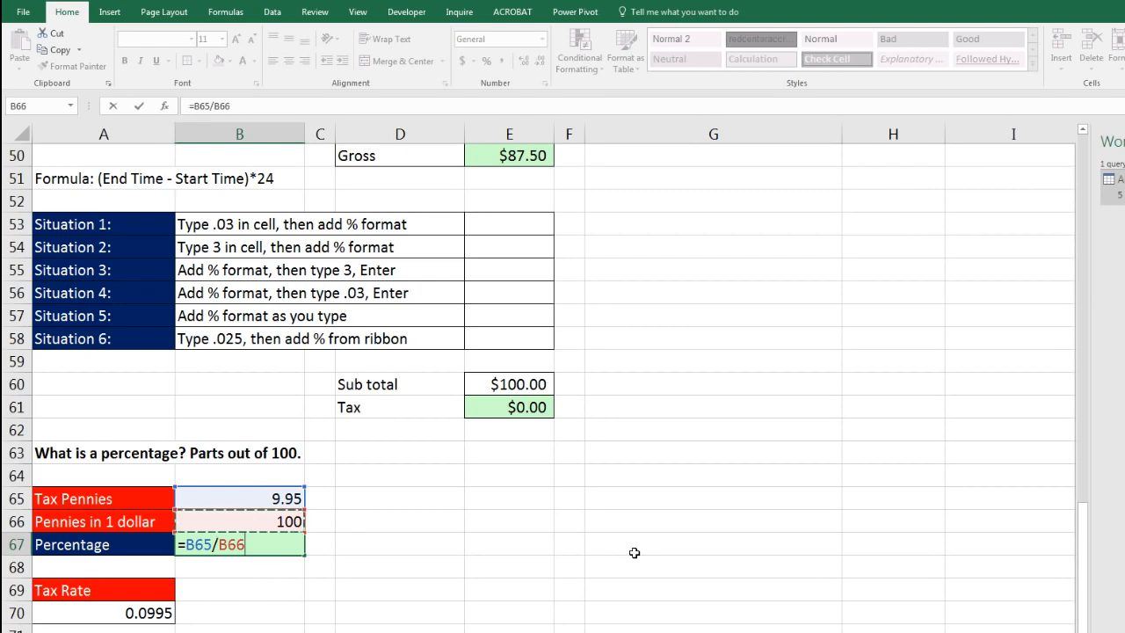
pyautogui.hotkey('ctrl', 'Return')
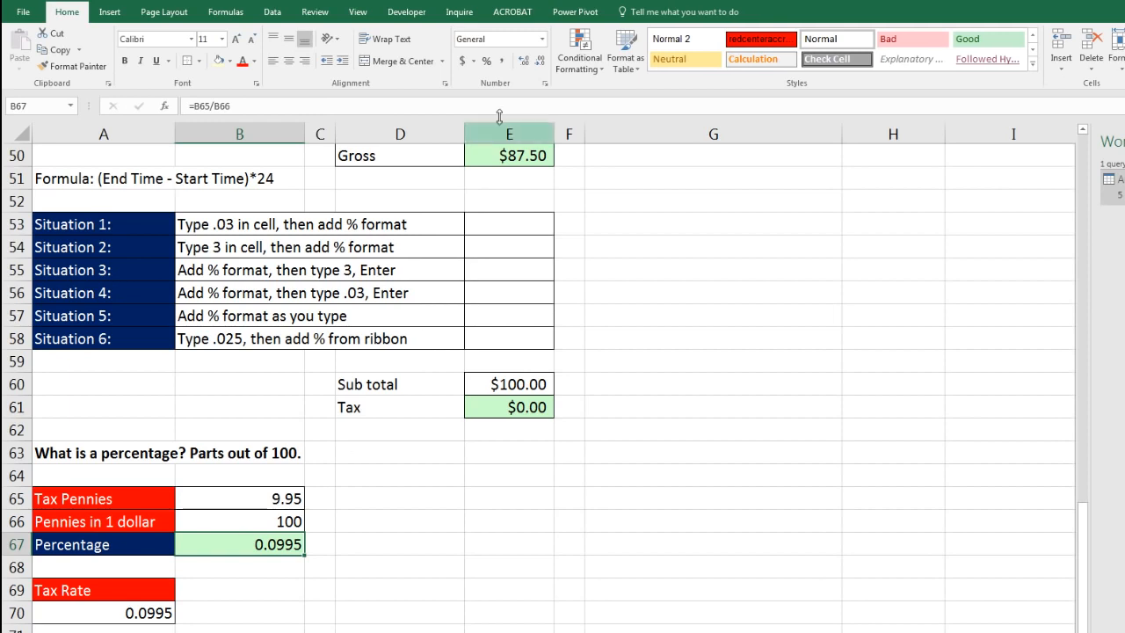
# Format the Percentage result in B67 with the two-decimal Percentage number format instead of the whole-number Percent Style.
pyautogui.click(490, 67)
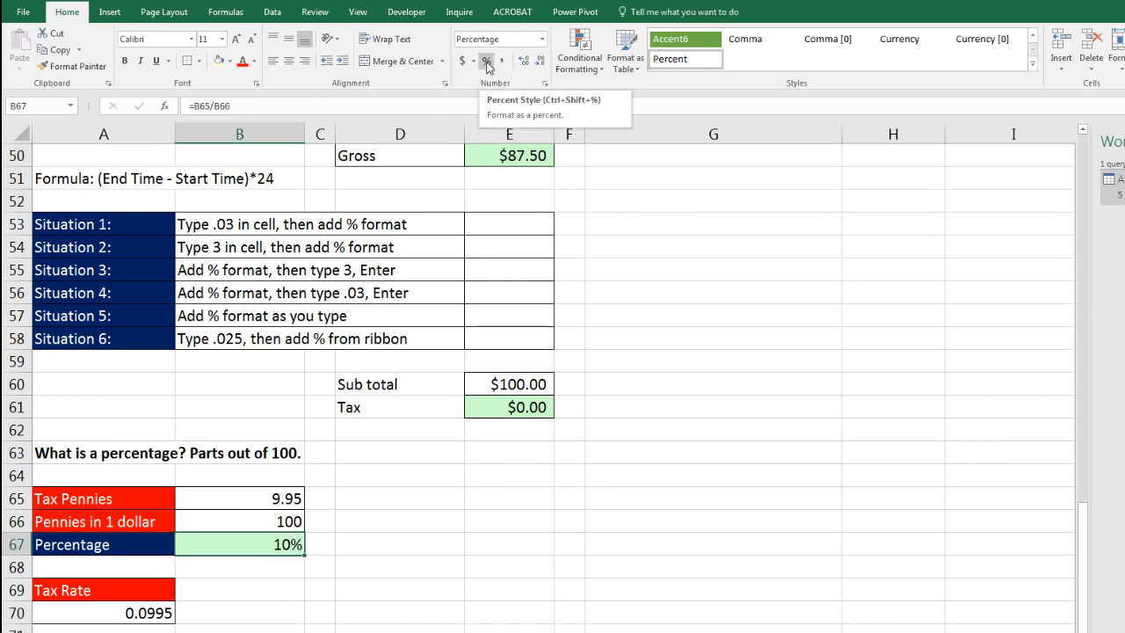
pyautogui.hotkey('ctrl', 'z')
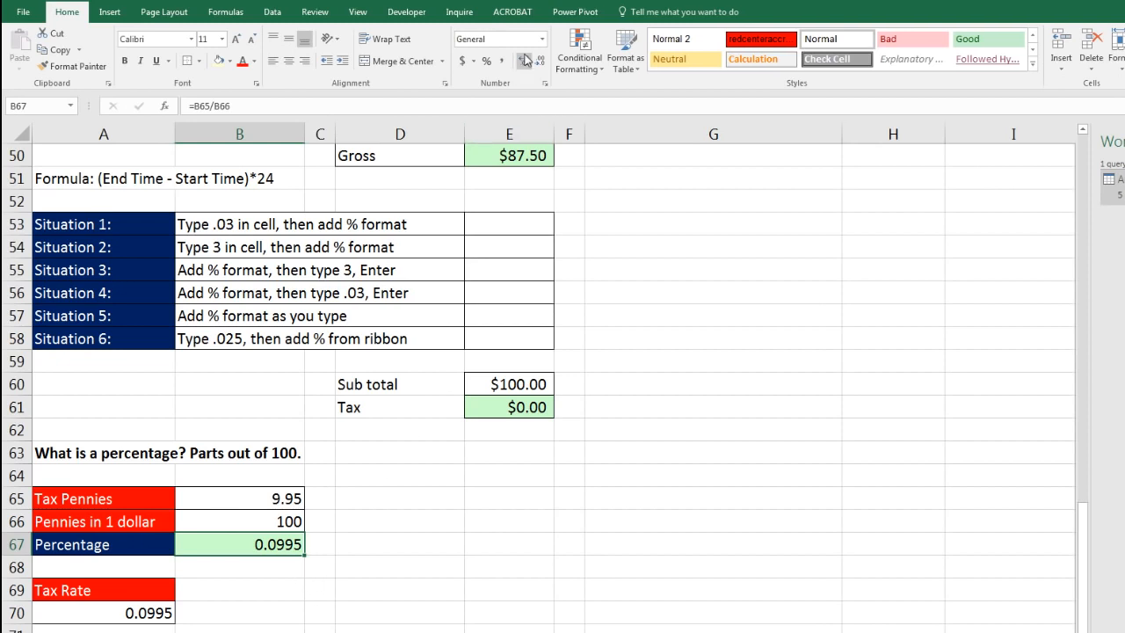
pyautogui.click(542, 40)
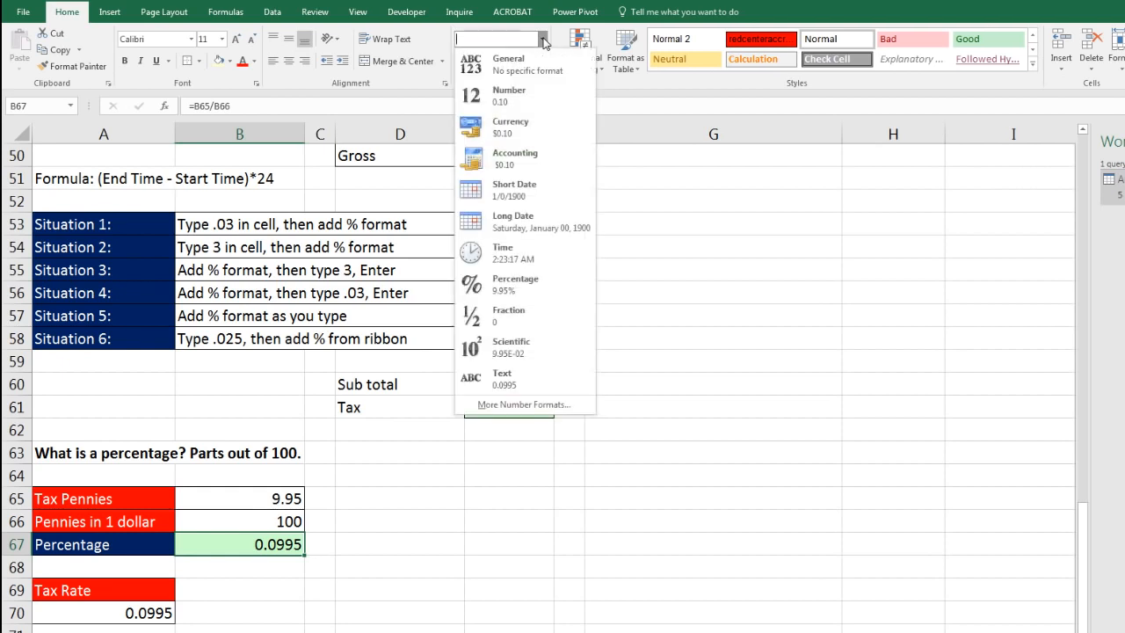
pyautogui.click(503, 292)
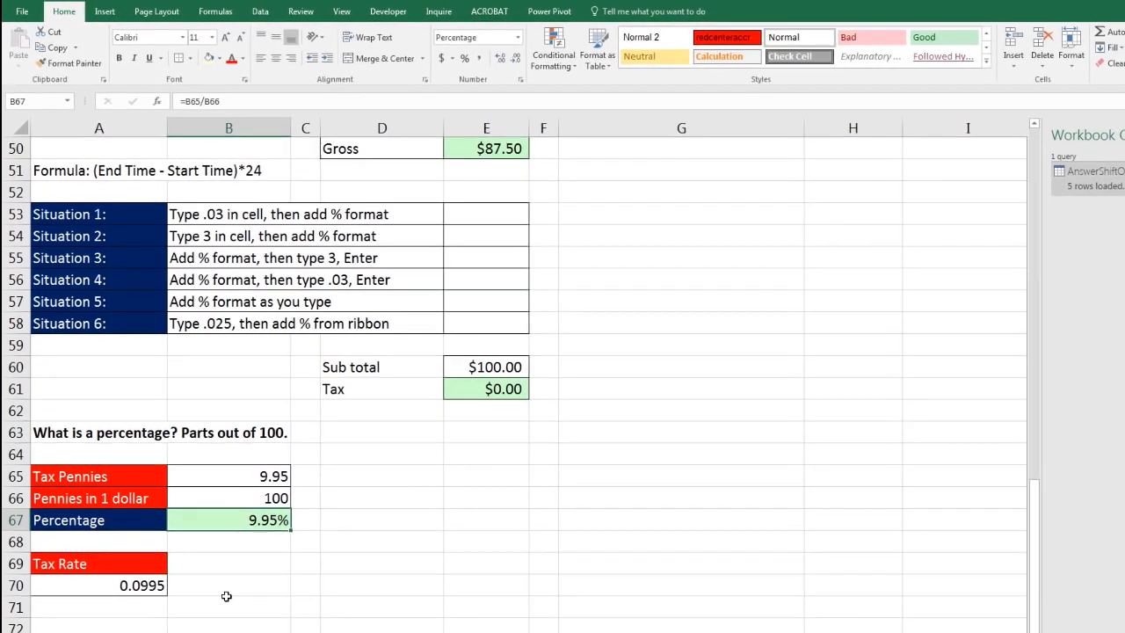
# Format the Tax Rate in A70 as Percentage with 2 decimal places through the Format Cells dialog.
pyautogui.click(149, 585)
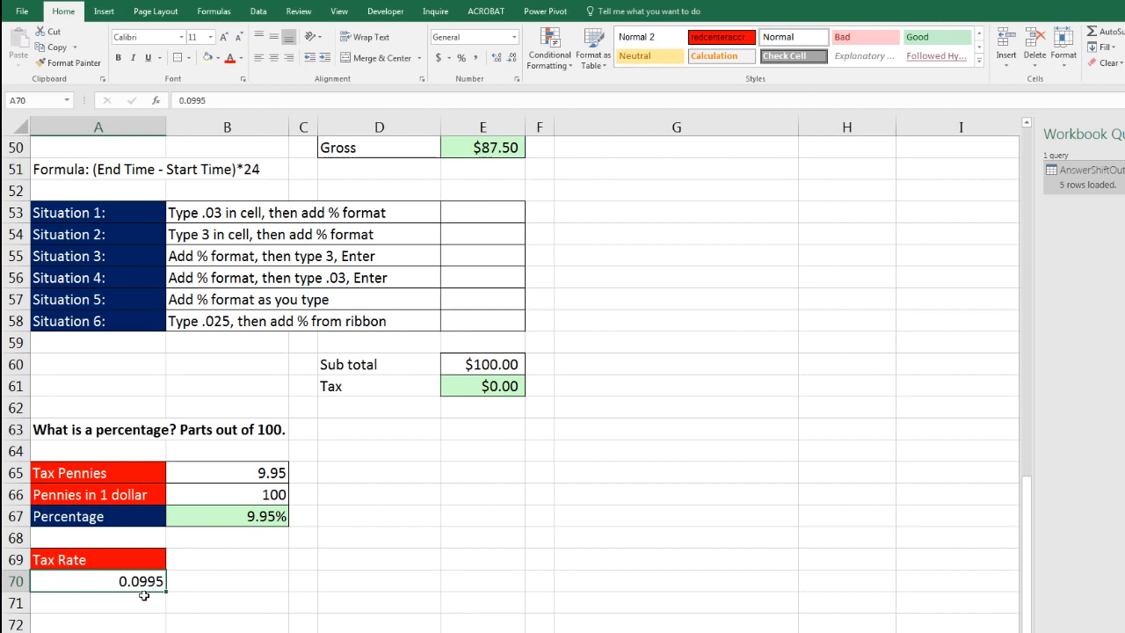
pyautogui.click(515, 39)
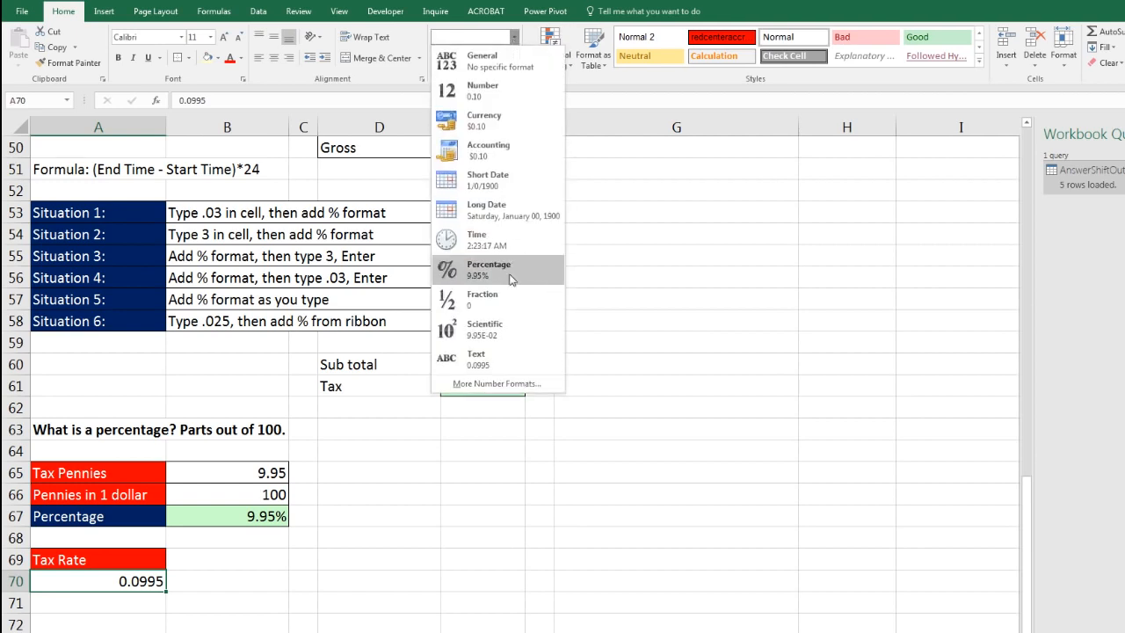
pyautogui.press('Escape')
pyautogui.hotkey('ctrl', '1')
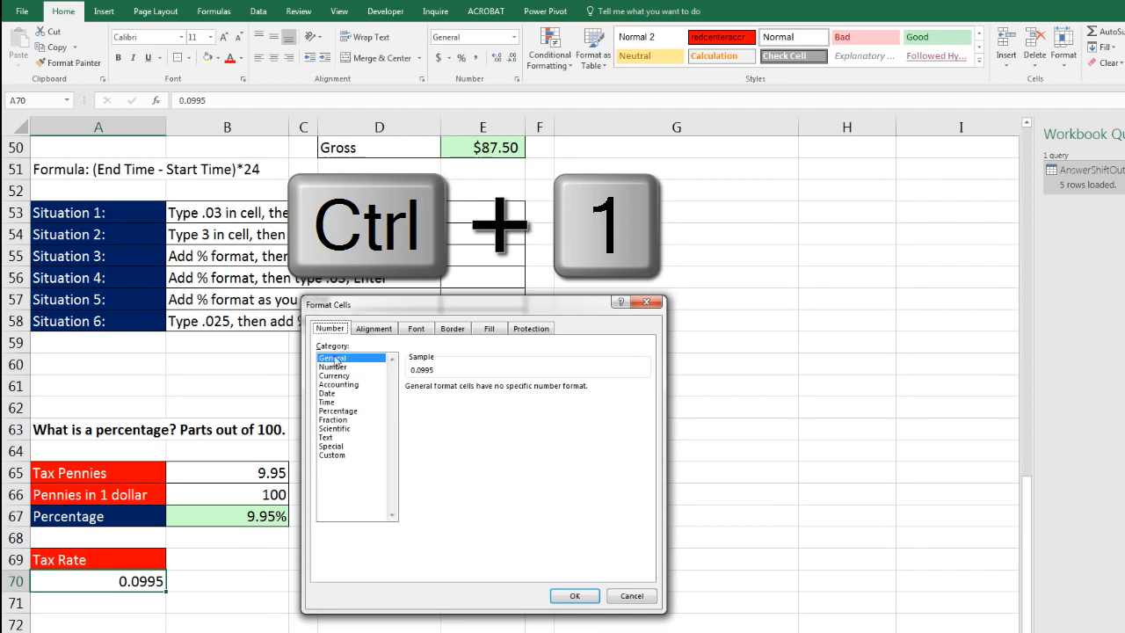
pyautogui.click(337, 411)
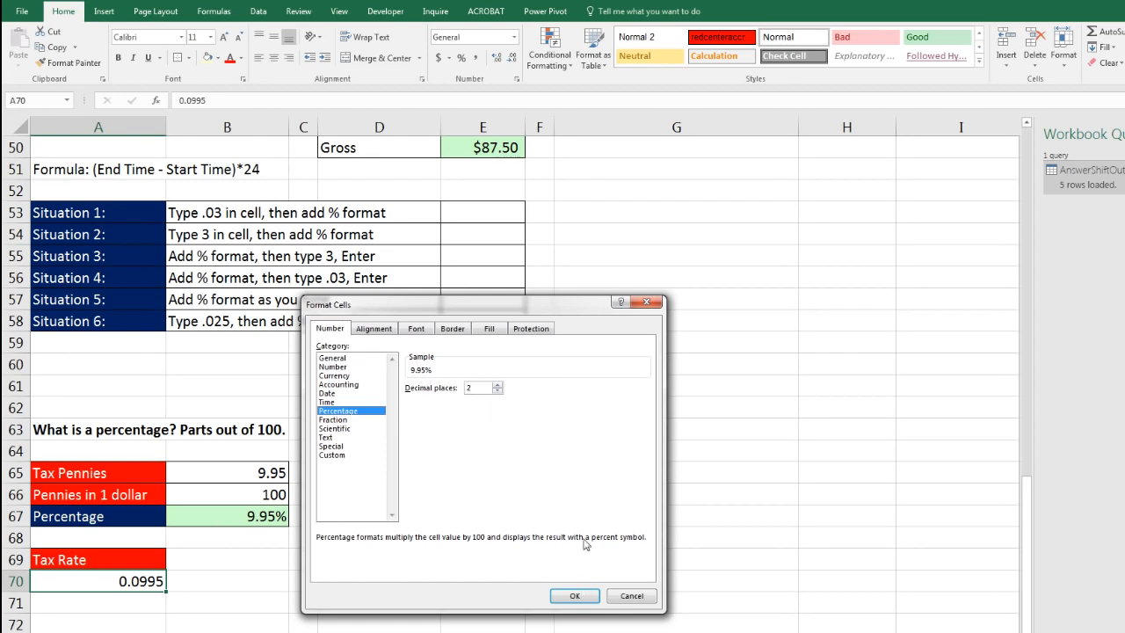
pyautogui.press('Return')
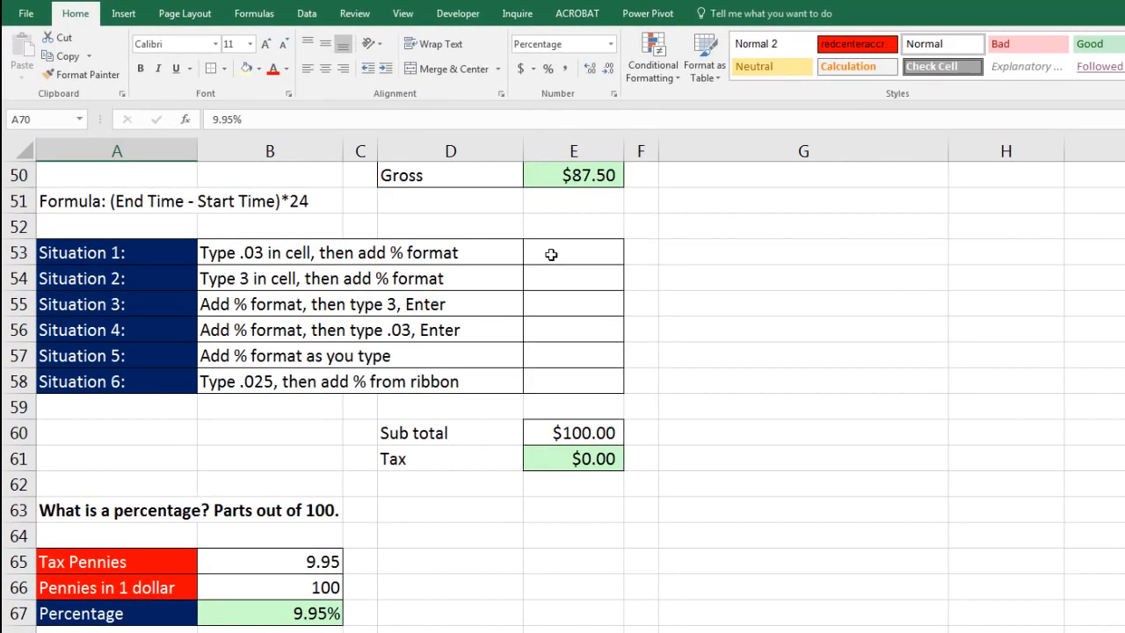
# Enter .03 in E53 for Situation 1 and apply the Percentage number format to it.
pyautogui.click(551, 254)
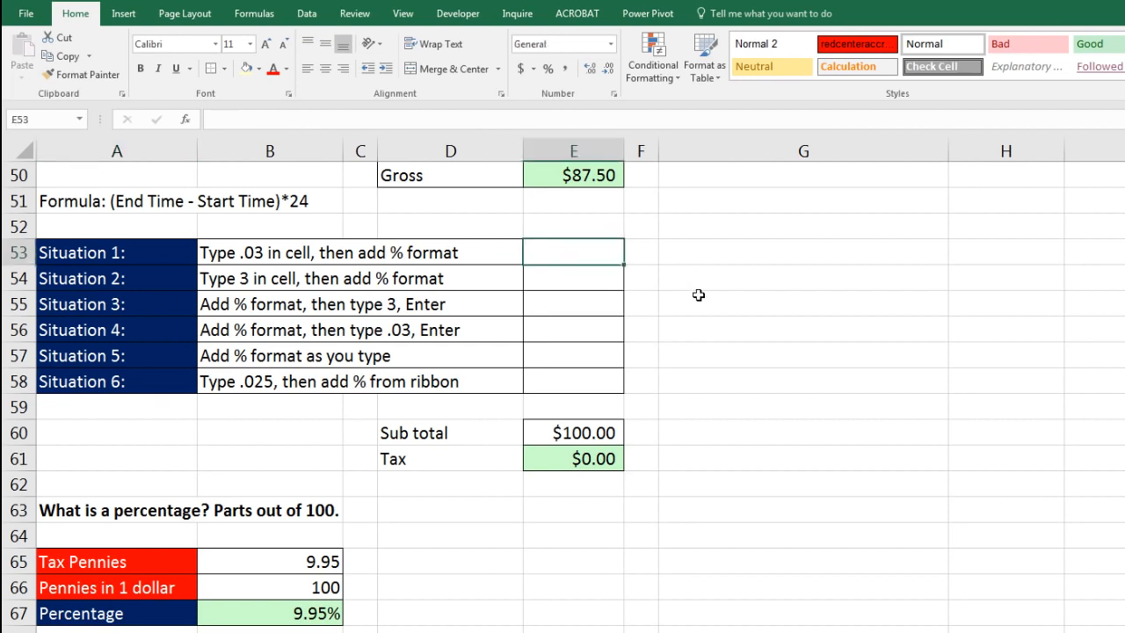
pyautogui.write('.03')
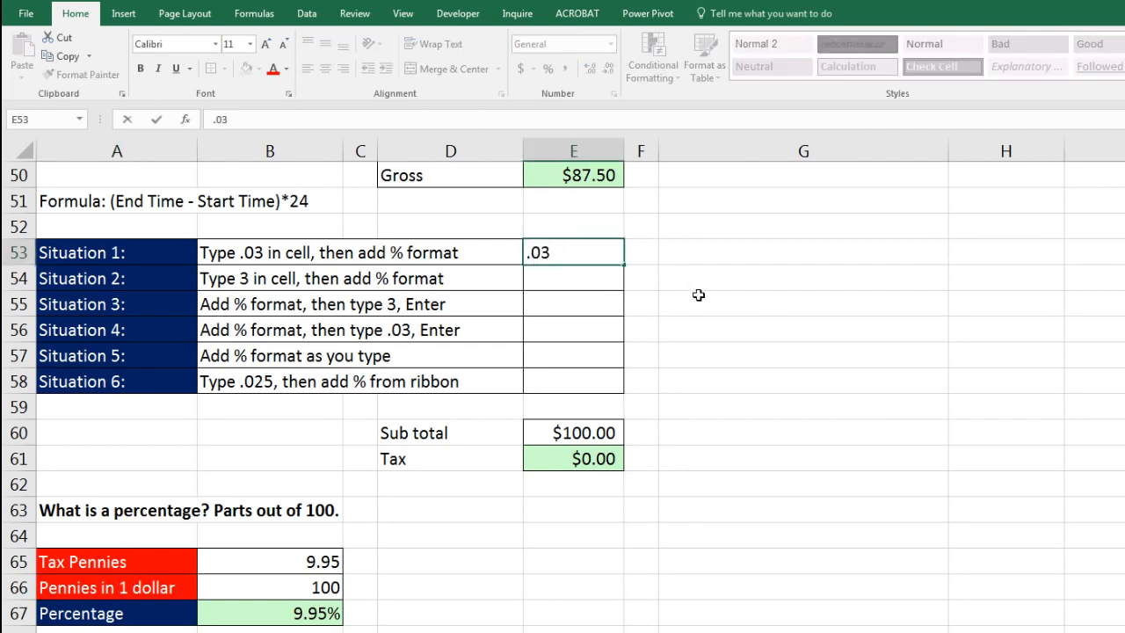
pyautogui.hotkey('ctrl', 'Return')
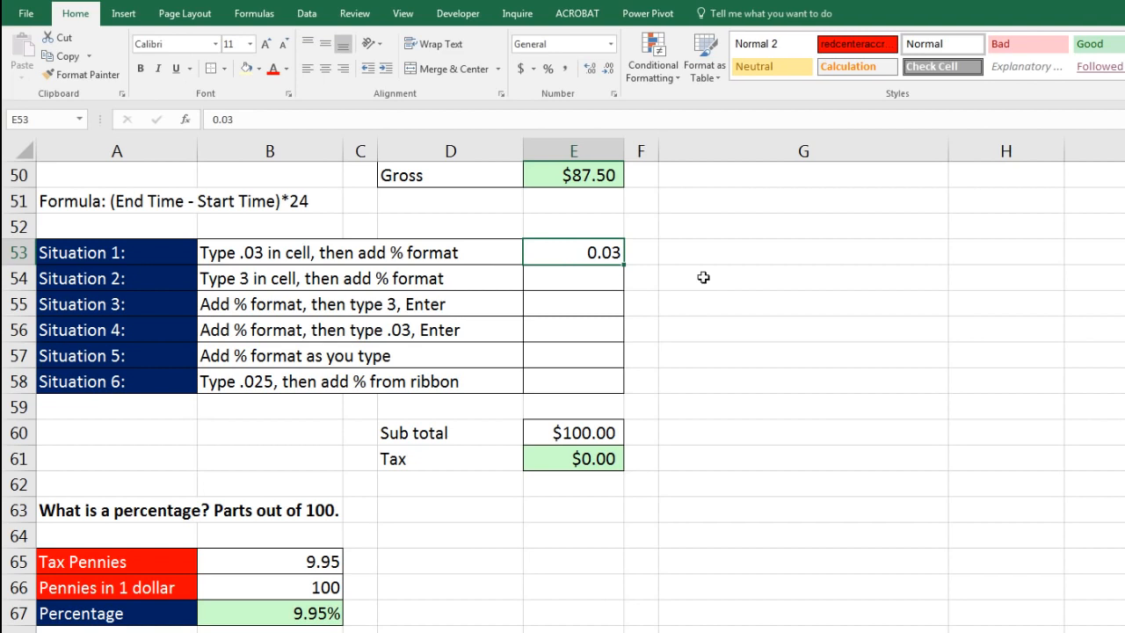
pyautogui.click(611, 45)
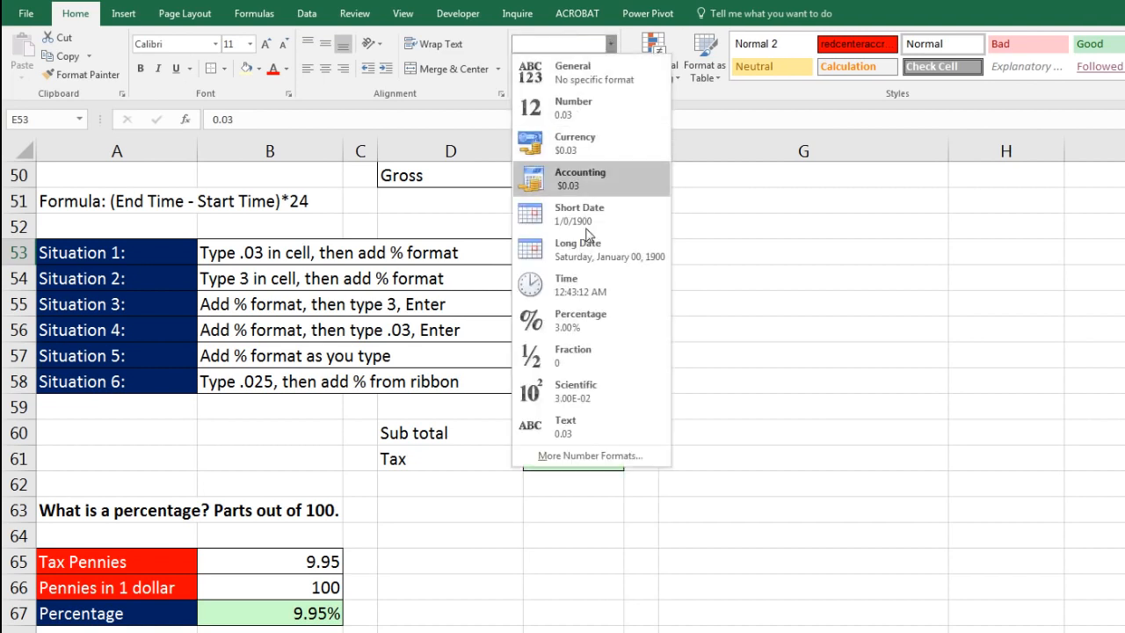
pyautogui.click(578, 319)
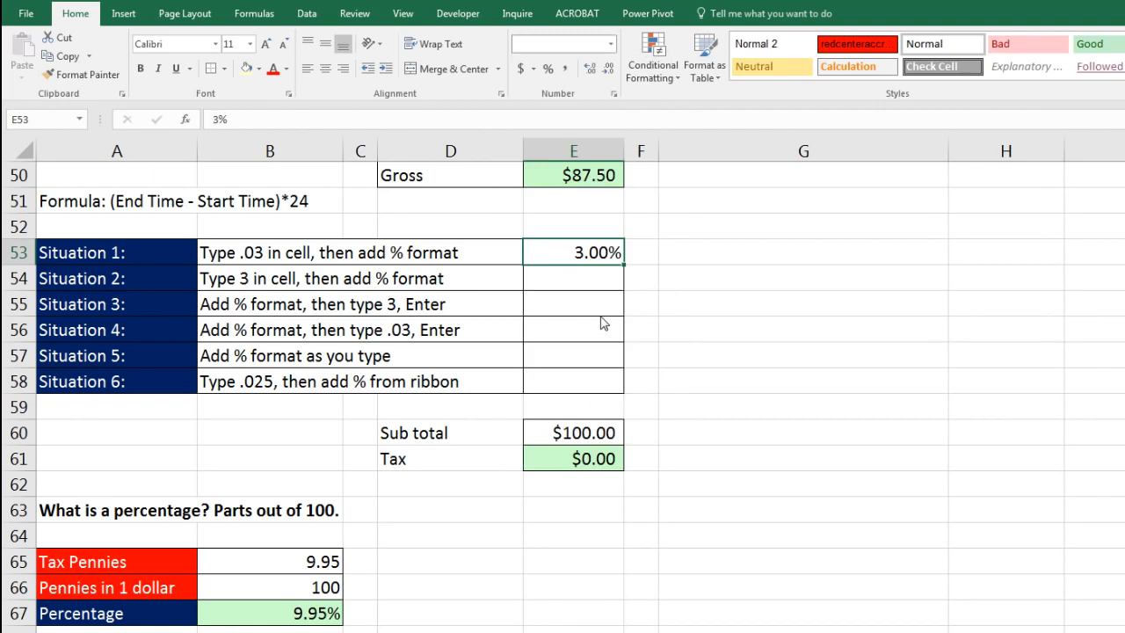
# Enter 3 in E54 for Situation 2 and apply the Percentage number format to it.
pyautogui.click(580, 282)
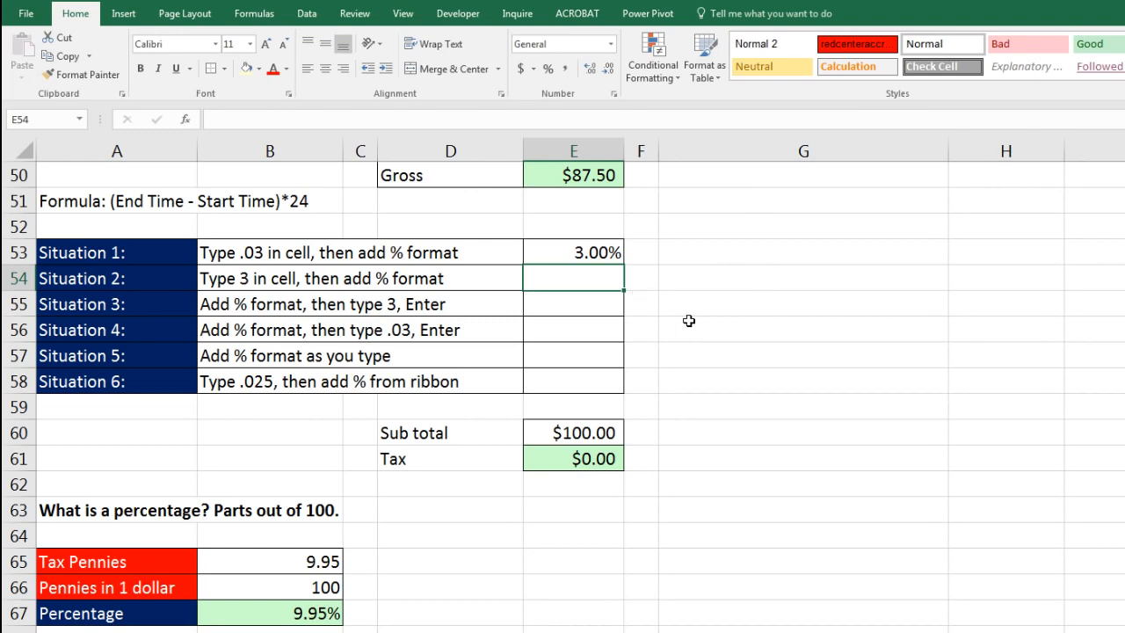
pyautogui.write('3')
pyautogui.hotkey('ctrl', 'Return')
pyautogui.click(610, 44)
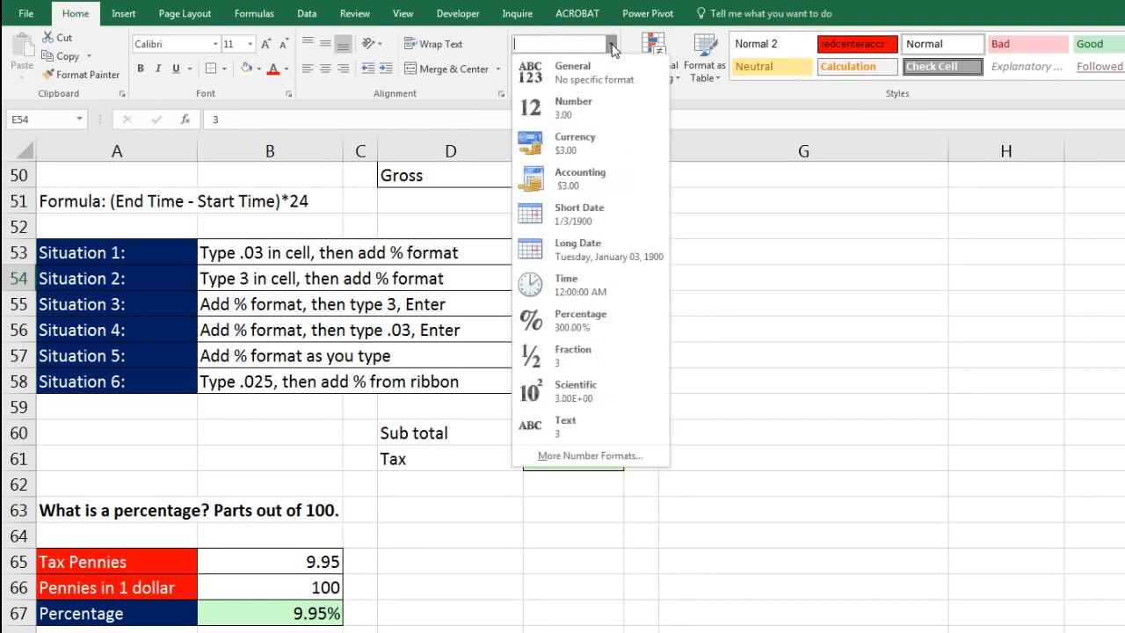
pyautogui.click(584, 337)
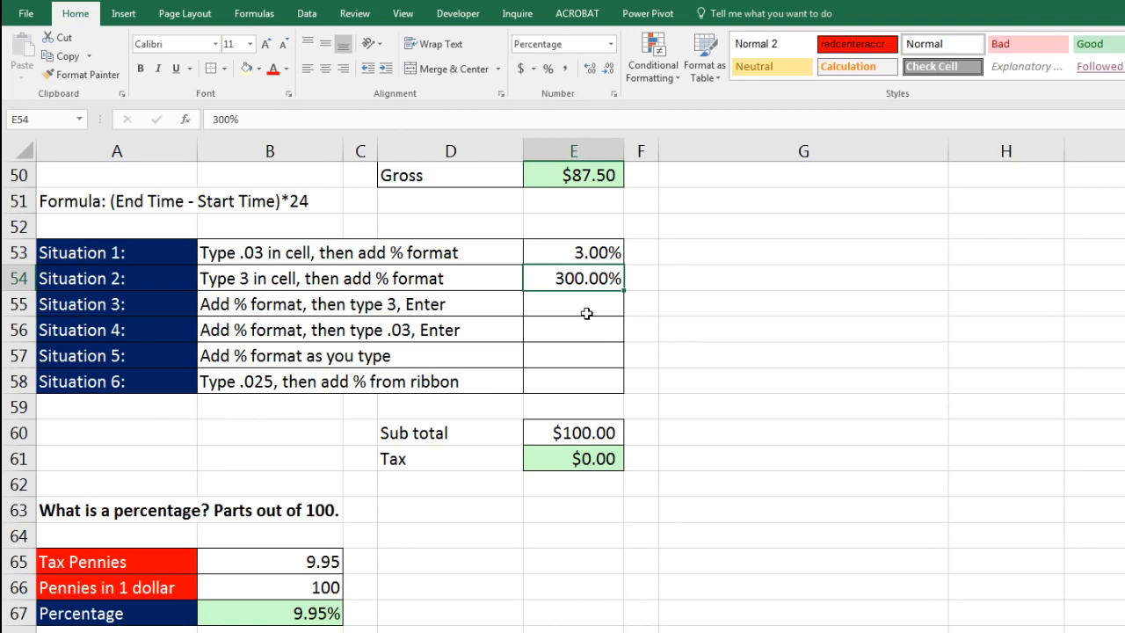
# Switch E54 to General format to reveal the underlying number, and reapply the Percentage format.
pyautogui.hotkey('ctrl', 'shift', '~')
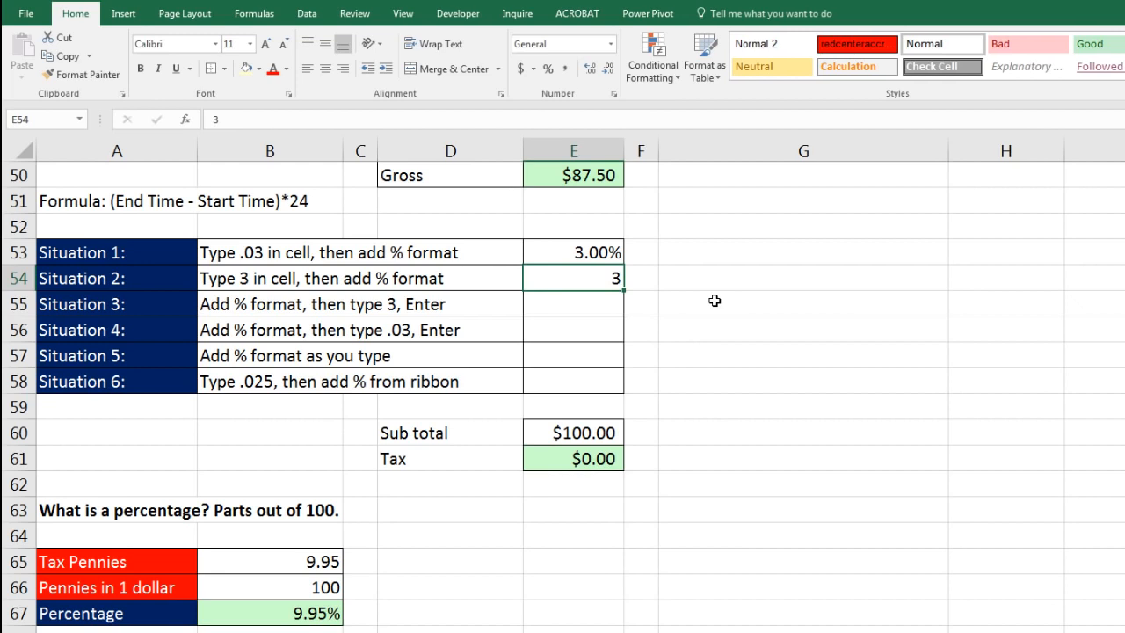
pyautogui.click(610, 44)
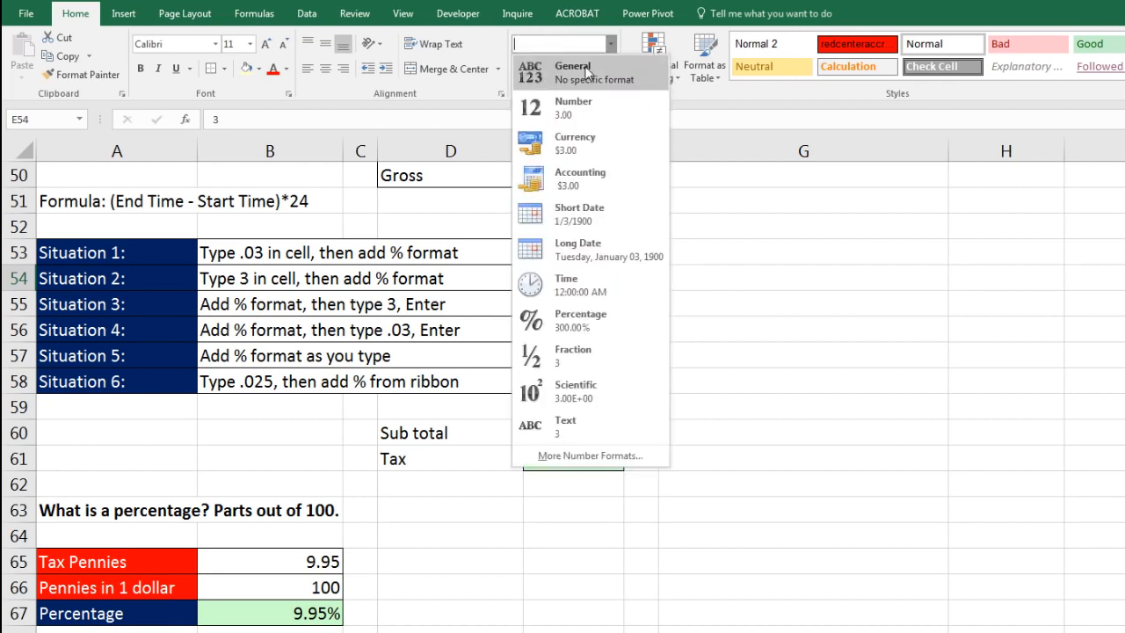
pyautogui.click(580, 319)
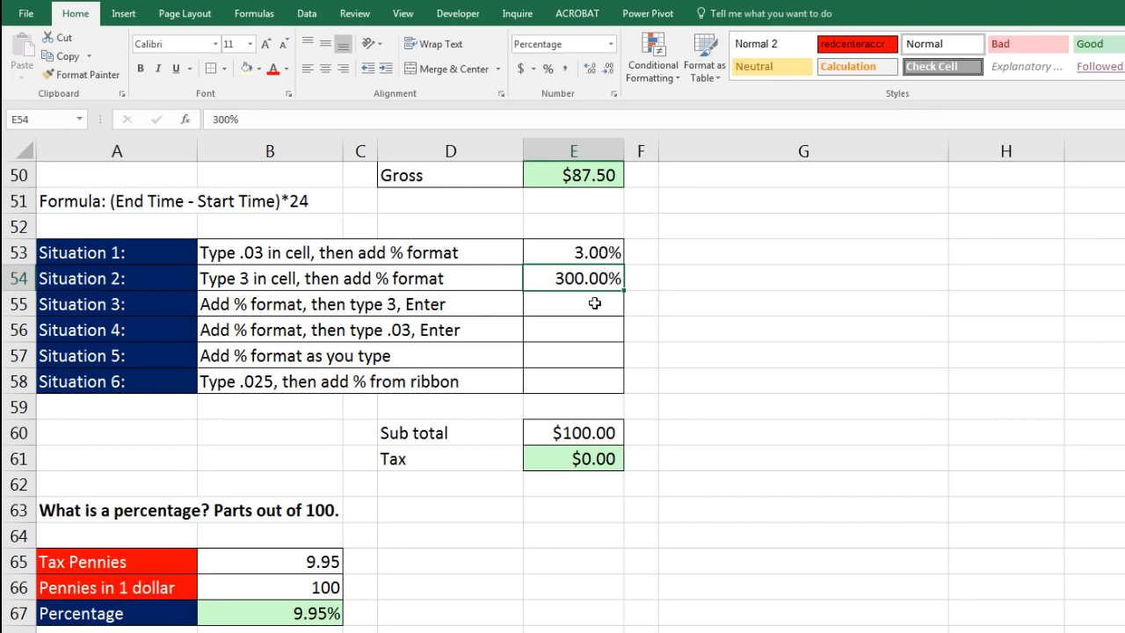
# Apply the Percentage number format to the empty cells E55:E56 for Situations 3 and 4.
pyautogui.moveTo(594, 303); pyautogui.dragTo(596, 329)
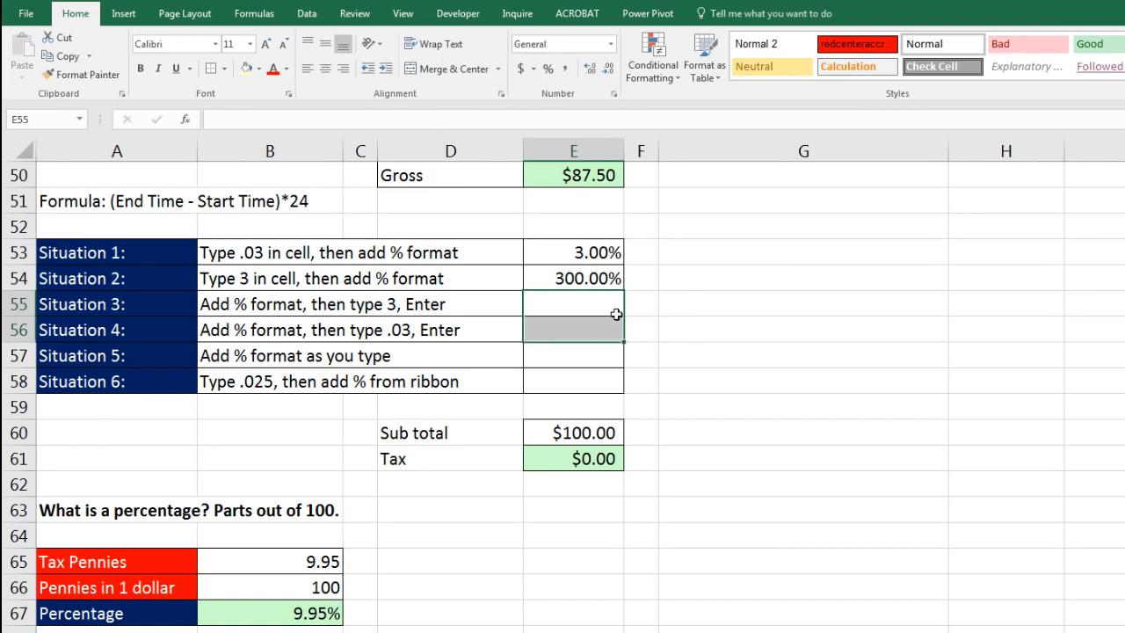
pyautogui.click(610, 44)
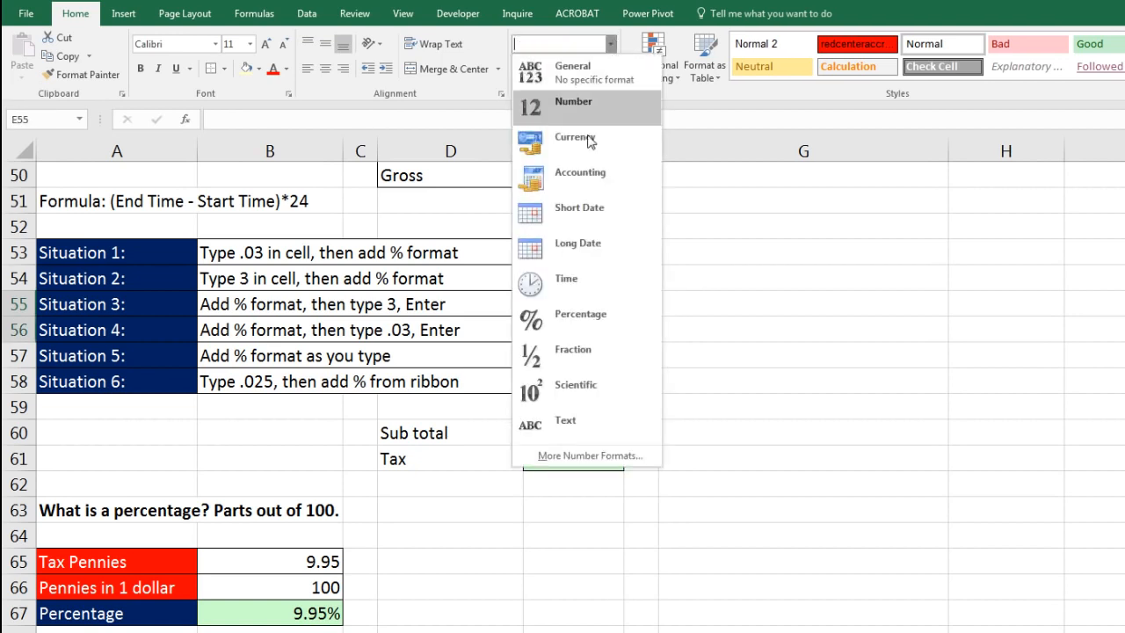
pyautogui.click(571, 324)
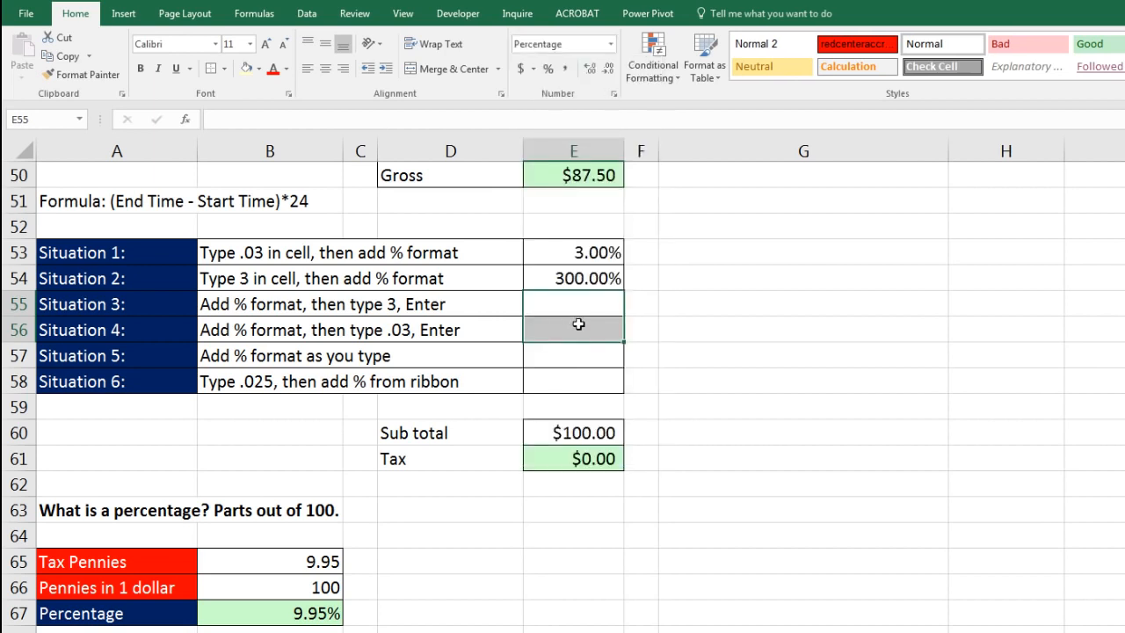
# Enter 3 in E55 for Situation 3 and .03 in E56 for Situation 4.
pyautogui.click(585, 302)
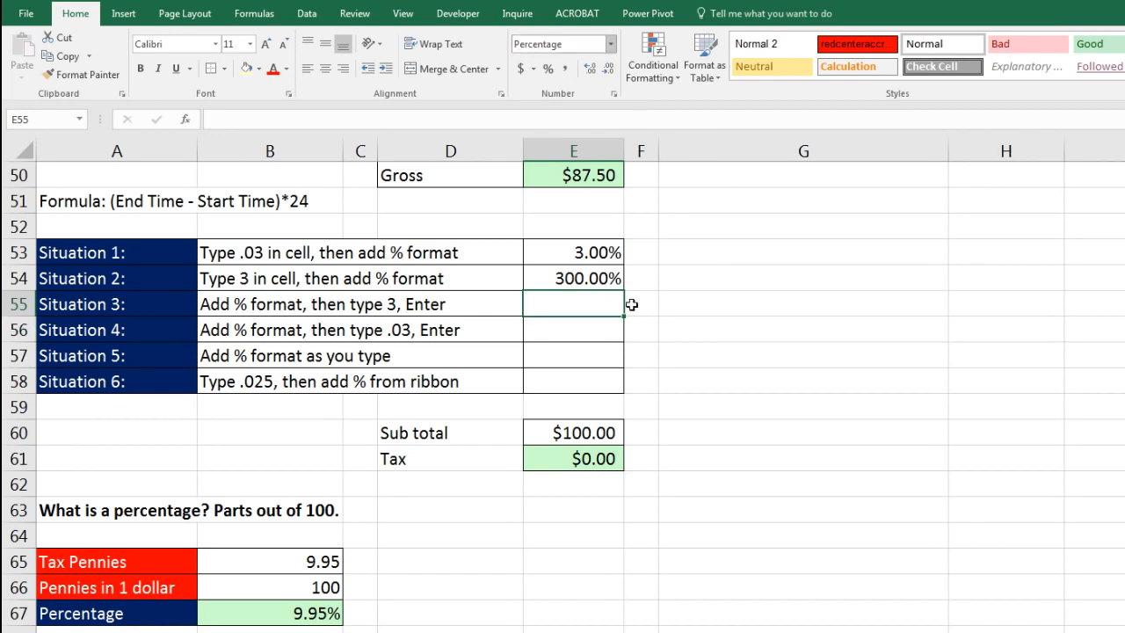
pyautogui.write('3')
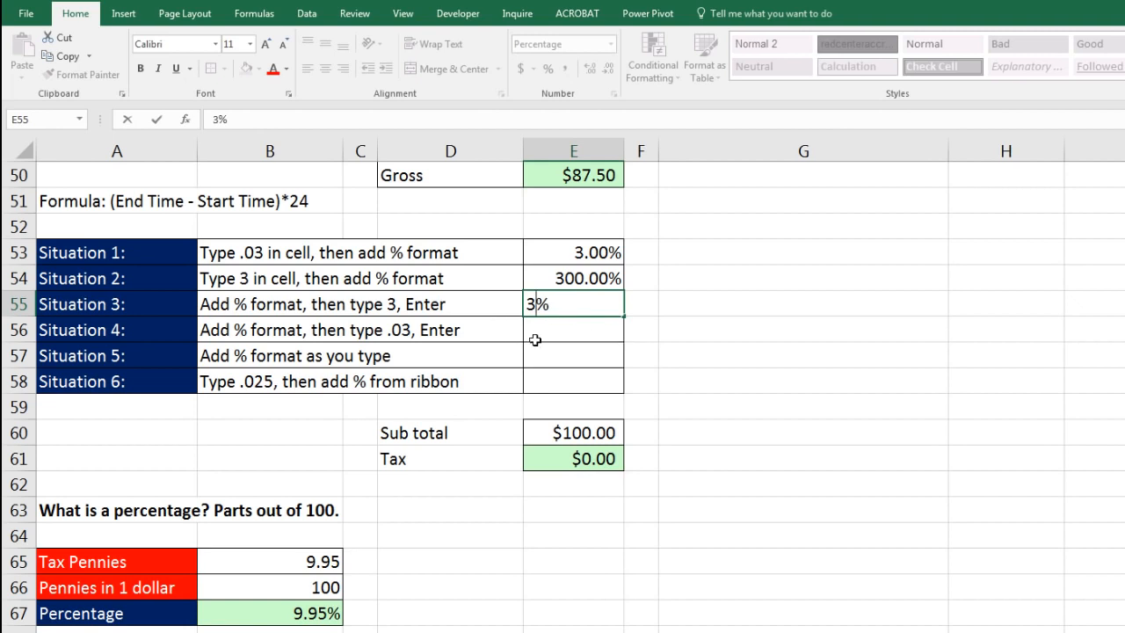
pyautogui.press('Return')
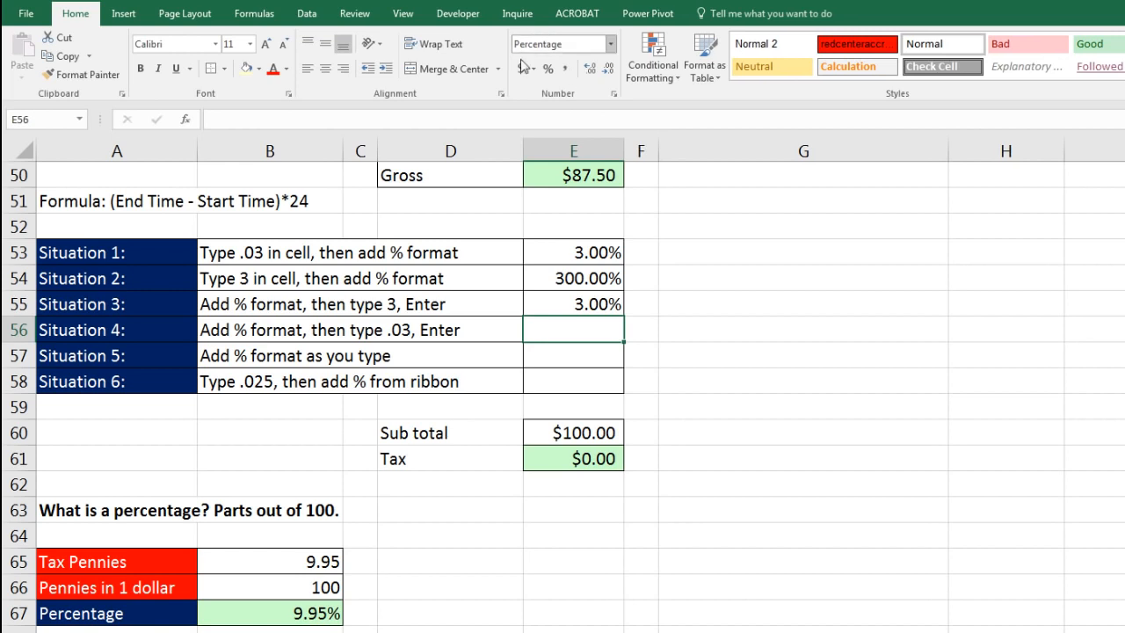
pyautogui.write('.03')
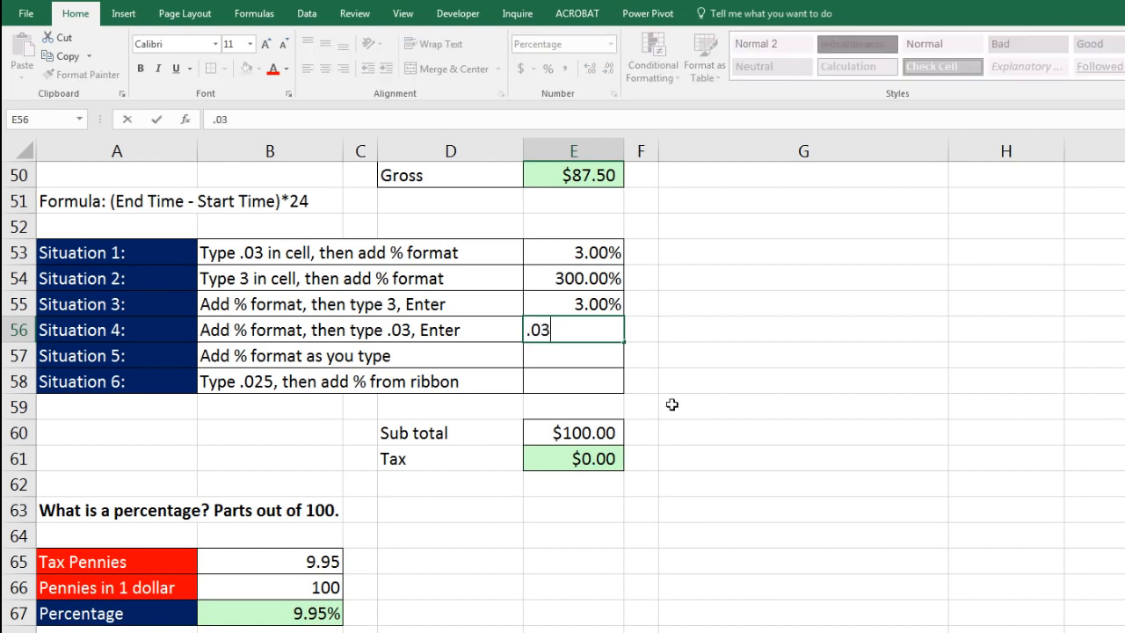
pyautogui.press('Return')
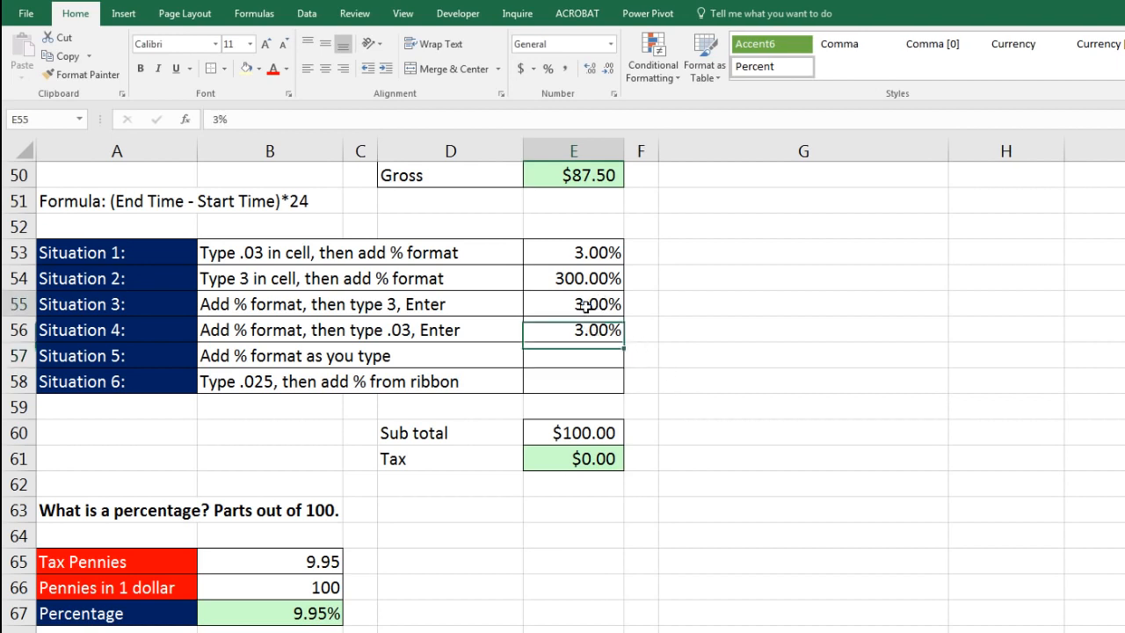
# Switch E55:E56 to General format to reveal the underlying numbers, and undo the format change.
pyautogui.click(586, 306)
pyautogui.click(595, 331)
pyautogui.click(591, 306)
pyautogui.moveTo(591, 305); pyautogui.dragTo(586, 328)
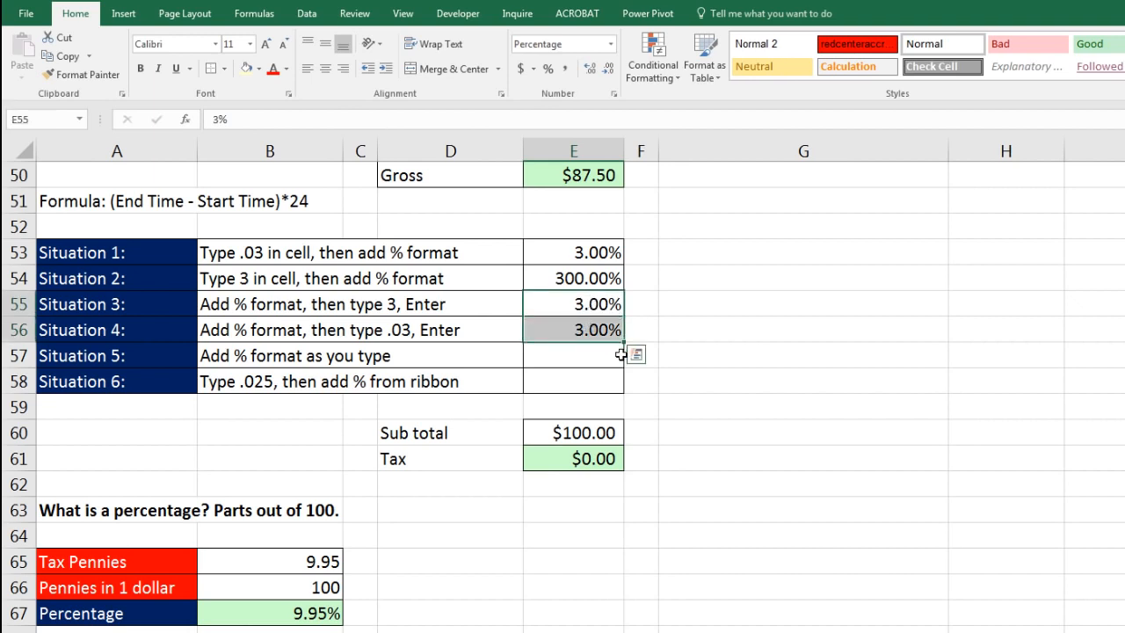
pyautogui.hotkey('ctrl', 'shift', '`')
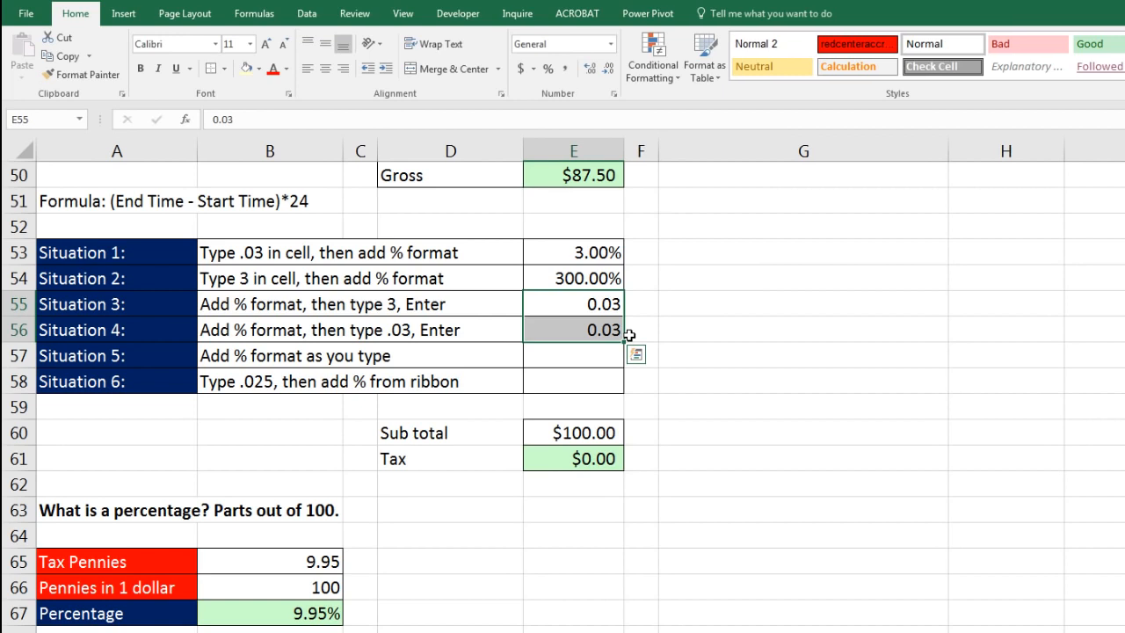
pyautogui.hotkey('ctrl', 'z')
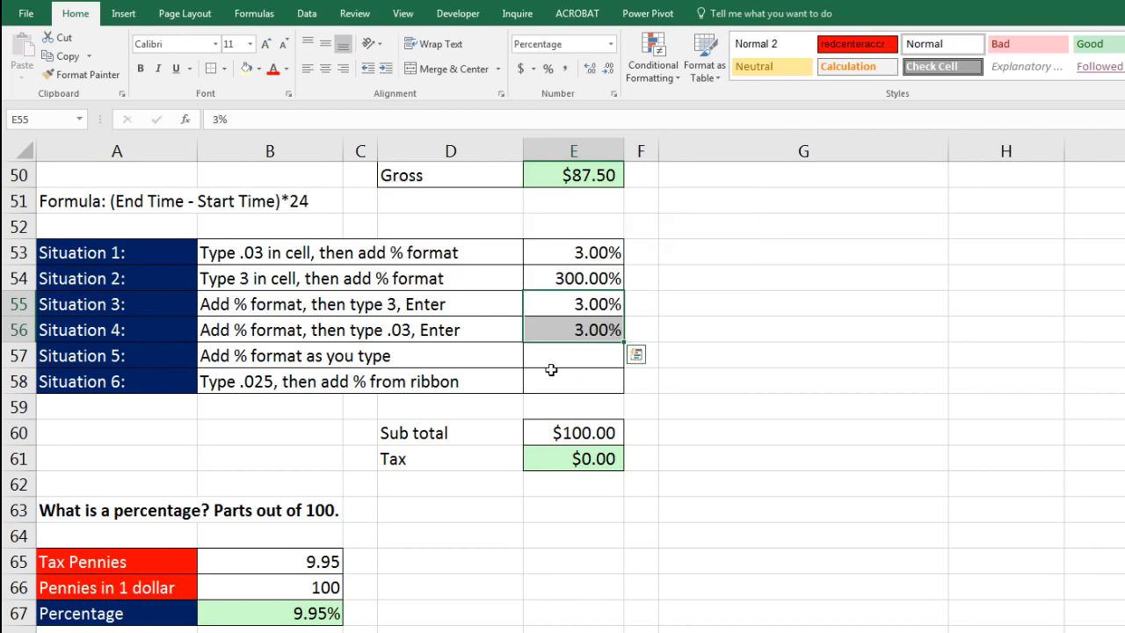
# Enter 4.5% in E57 for Situation 5, adding the percent sign as part of the entry.
pyautogui.click(551, 361)
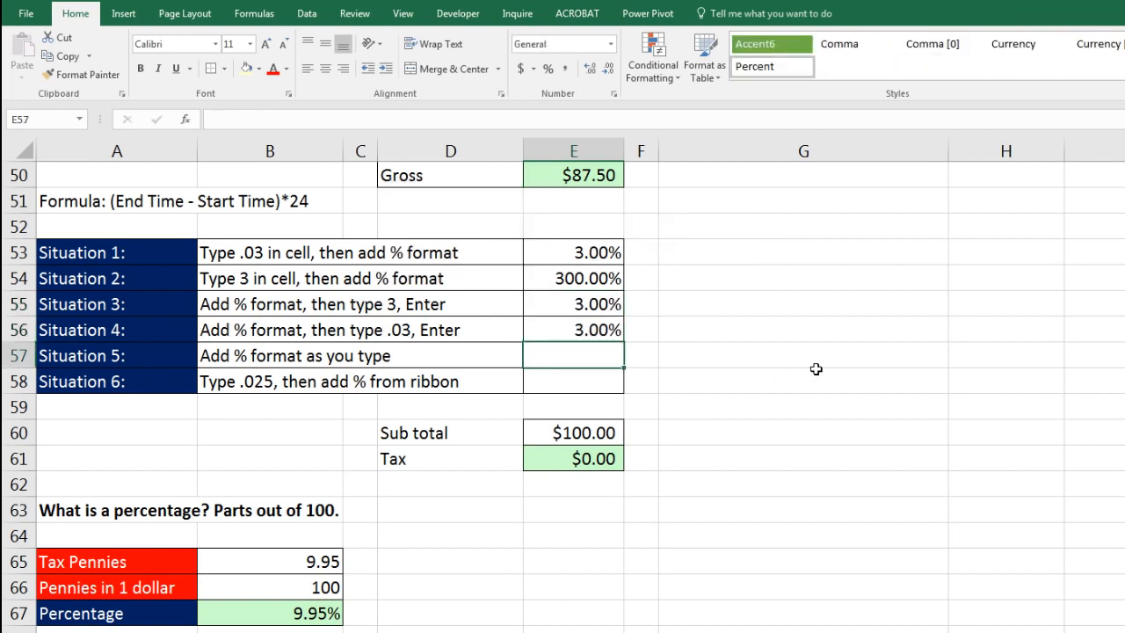
pyautogui.write('4.5')
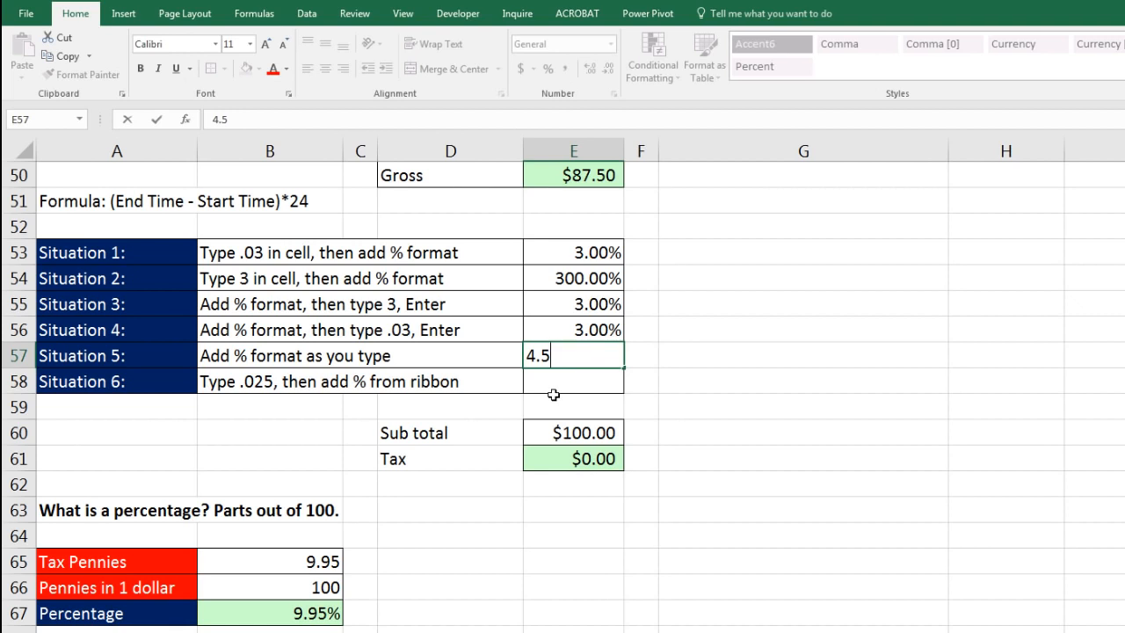
pyautogui.write('%')
pyautogui.hotkey('ctrl', 'Return')
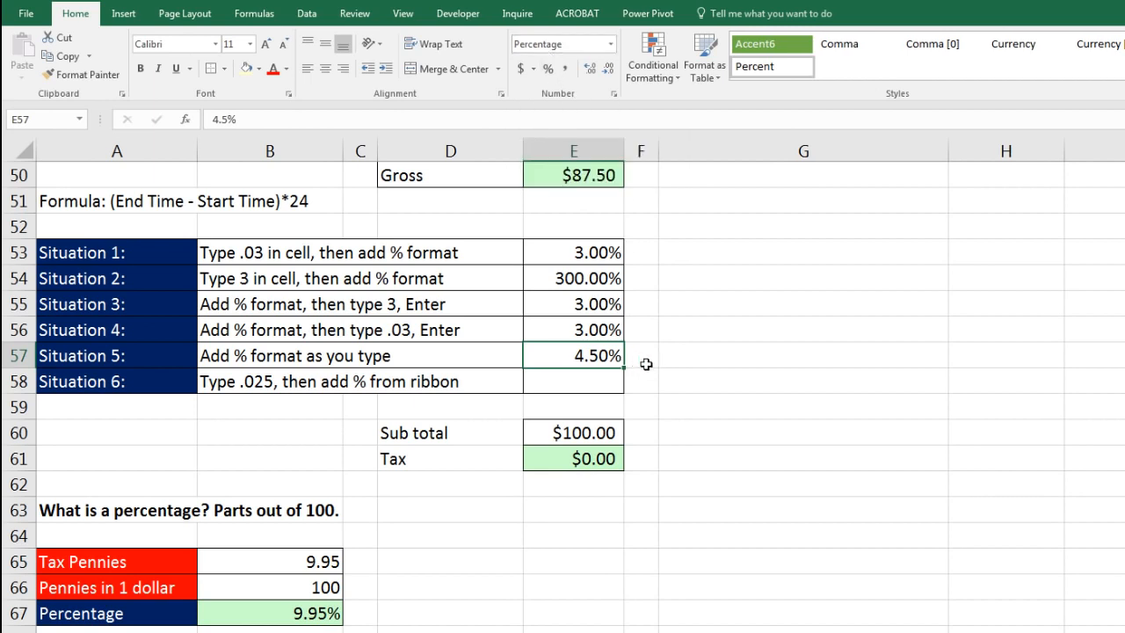
# Enter .025 in E58 for Situation 6 and apply the Percent style to it.
pyautogui.click(608, 384)
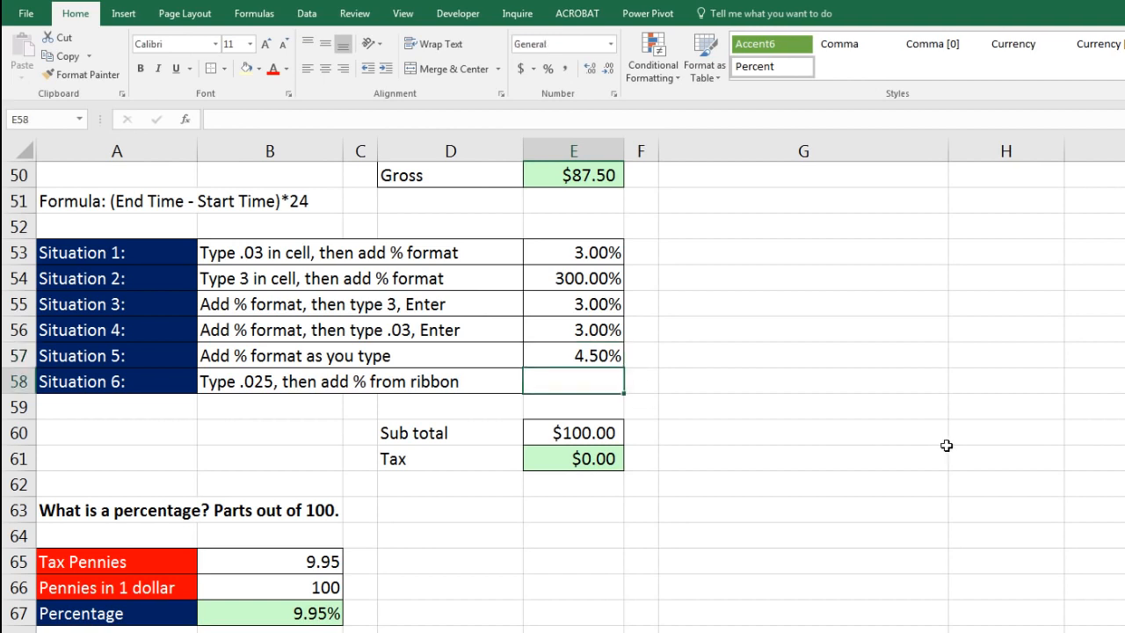
pyautogui.write('.025')
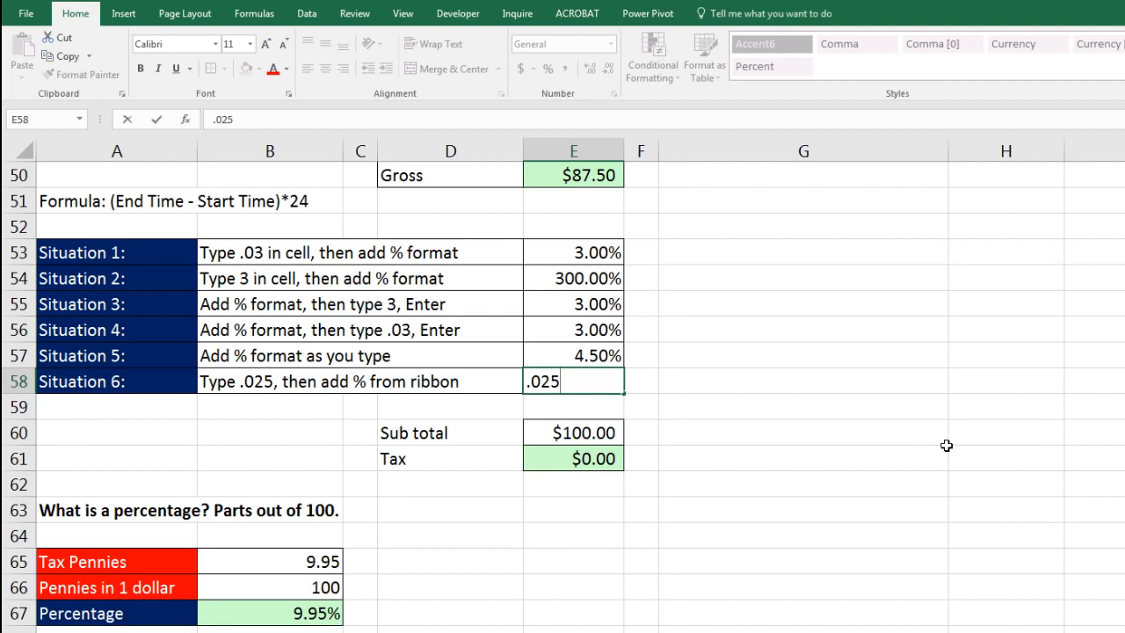
pyautogui.hotkey('ctrl', 'Return')
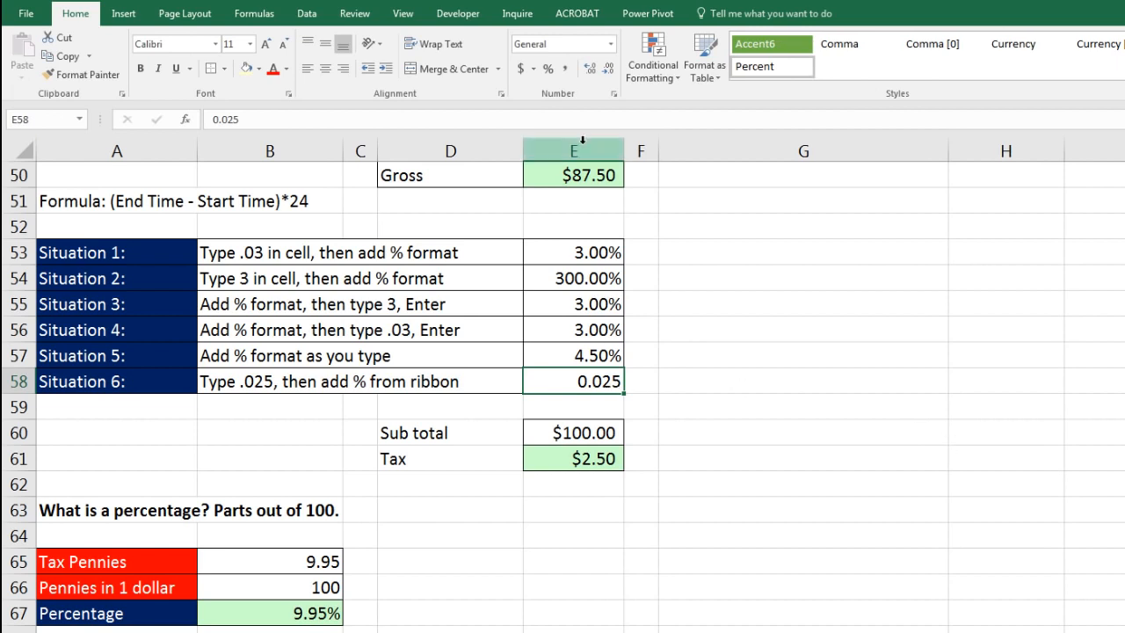
pyautogui.click(551, 72)
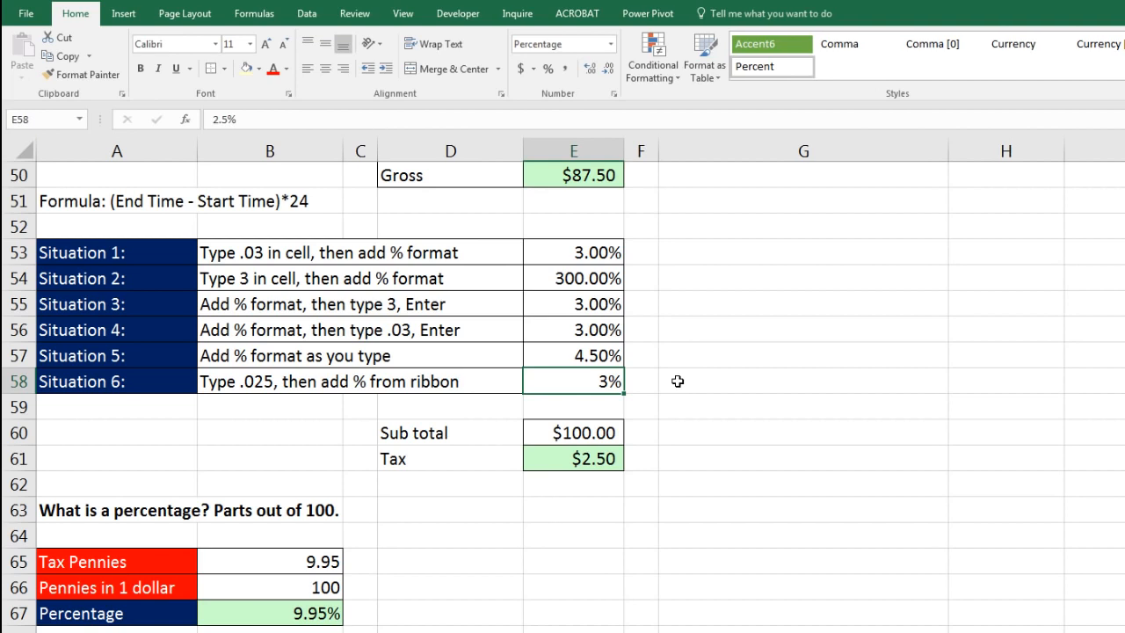
# Inspect the Tax formula in E61 without changing it, and show the E58 percentage with one decimal place.
pyautogui.doubleClick(612, 462)
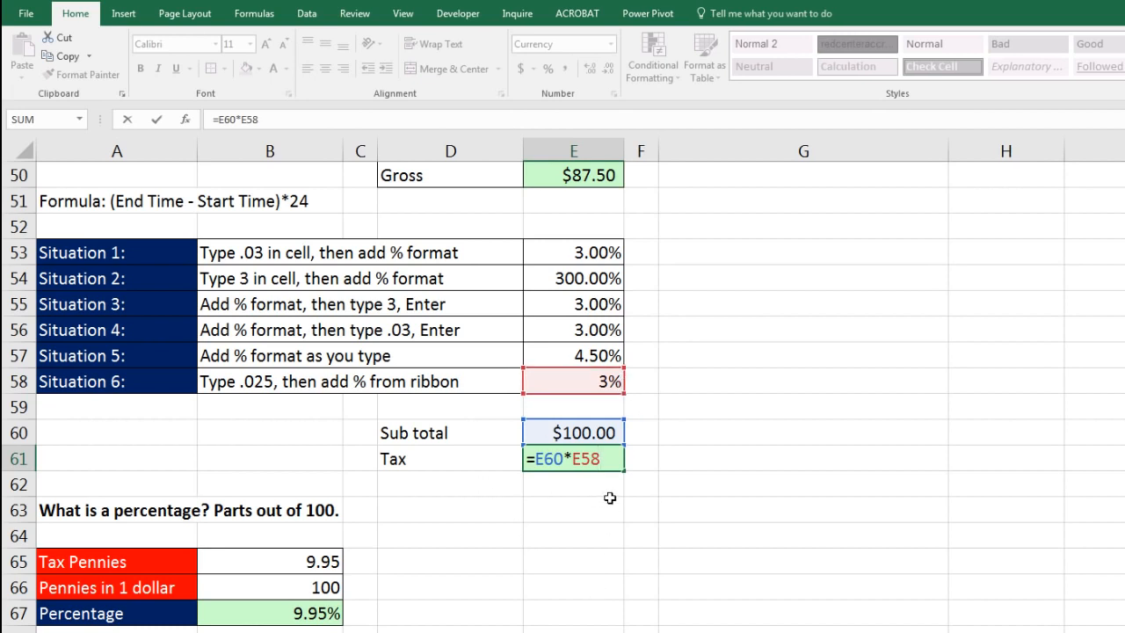
pyautogui.press('Escape')
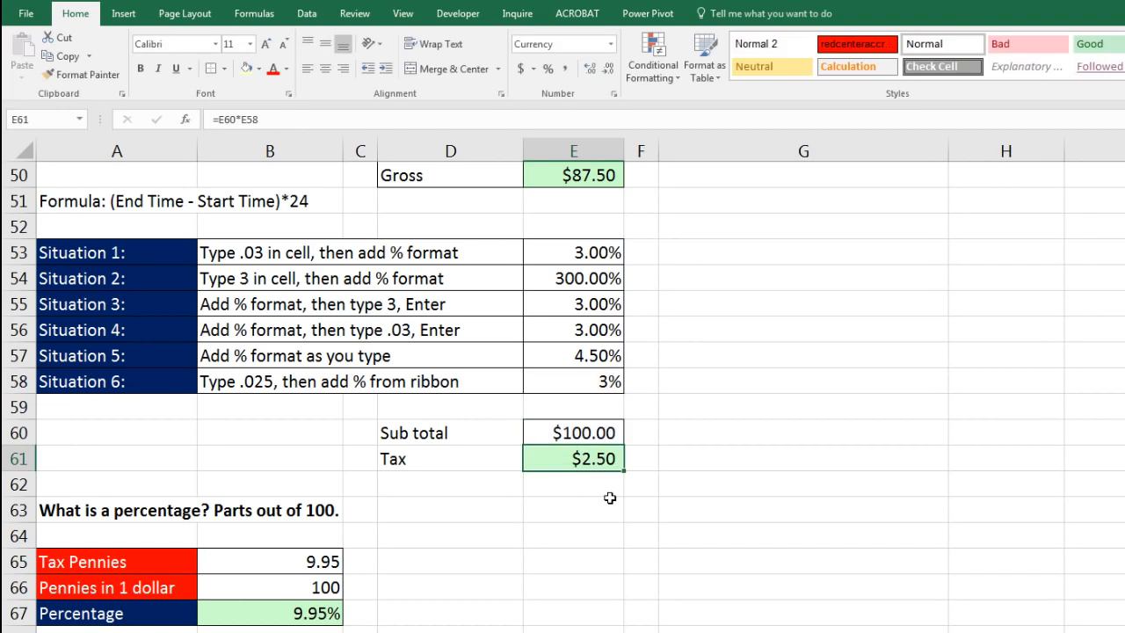
pyautogui.click(610, 376)
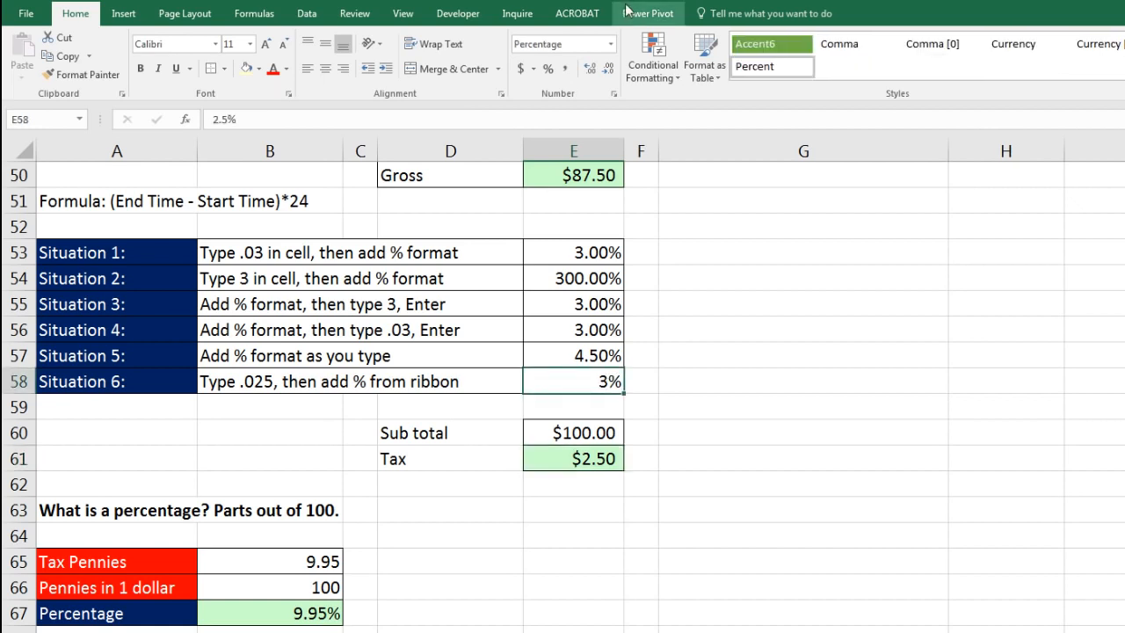
pyautogui.click(594, 72)
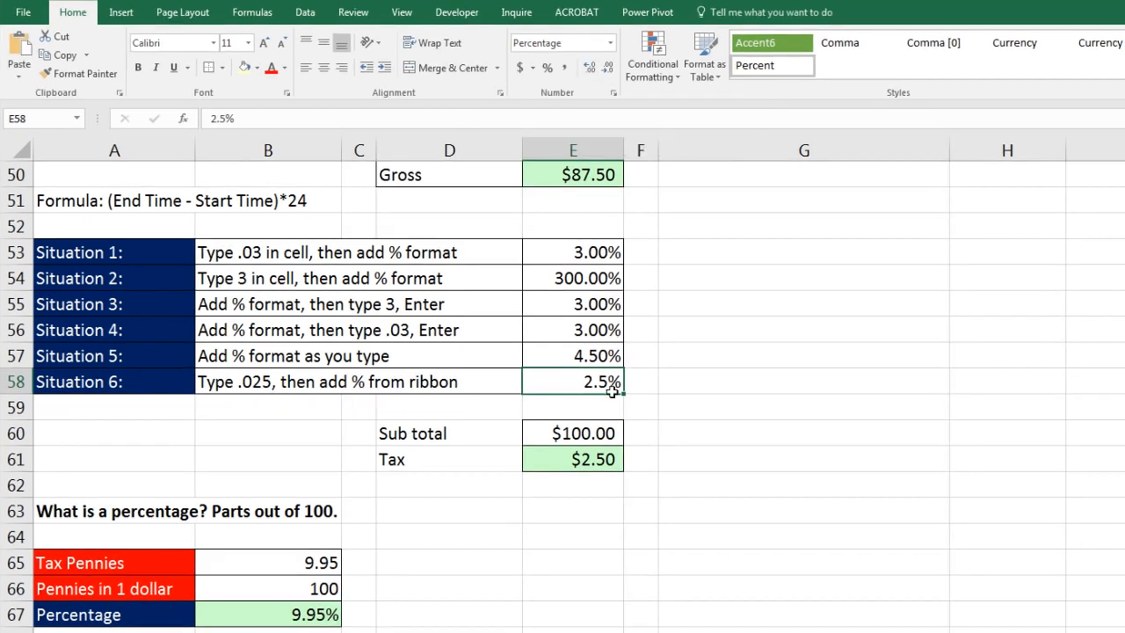
pyautogui.click(606, 70)
pyautogui.click(588, 68)
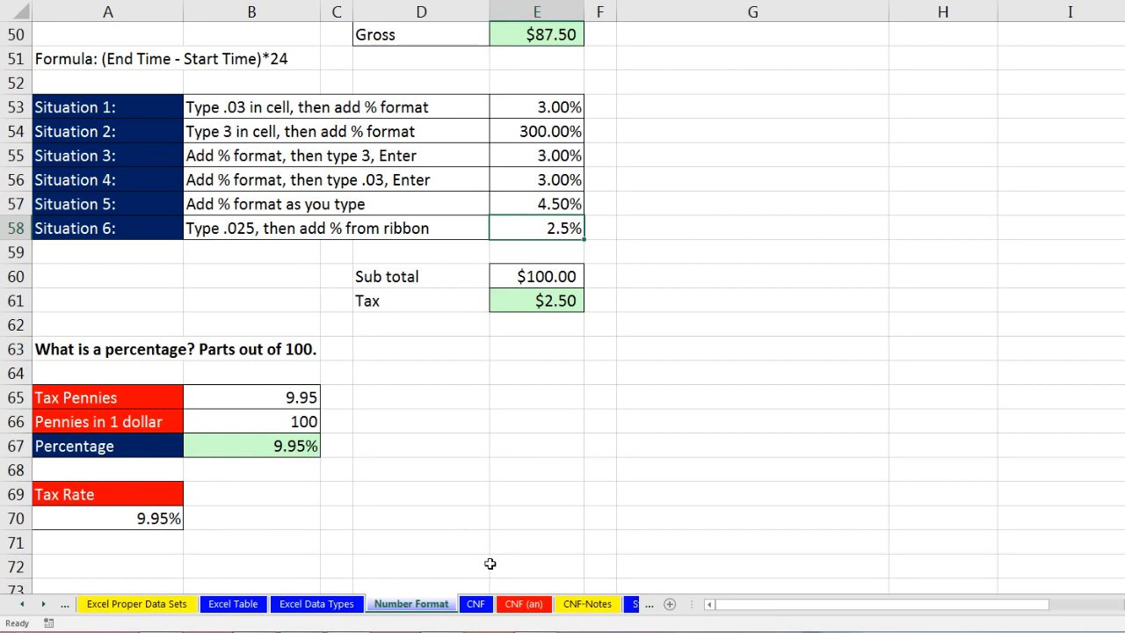
# Switch to the CNF sheet and look over the number format choices and Format Cells dialog for the date in B3.
pyautogui.click(473, 613)
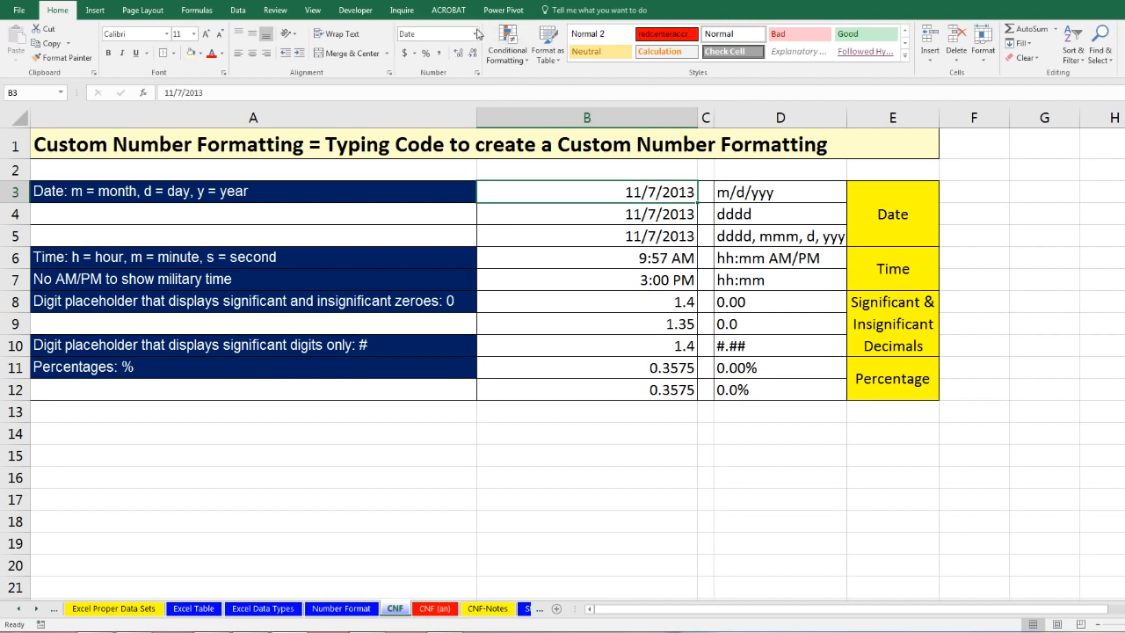
pyautogui.click(474, 33)
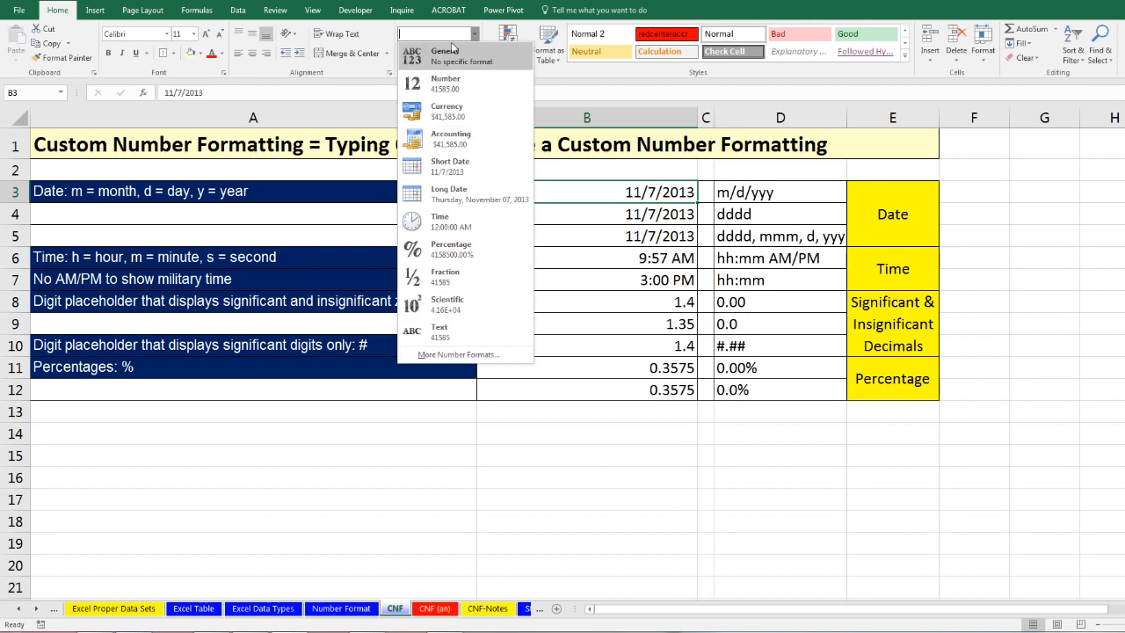
pyautogui.click(624, 190)
pyautogui.hotkey('ctrl', '1')
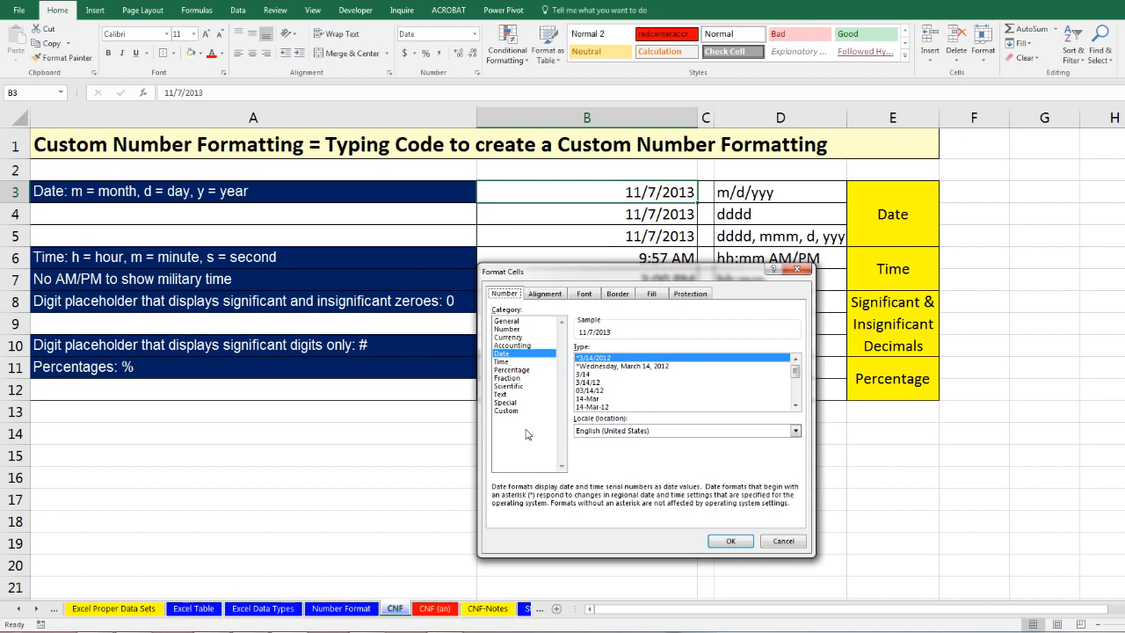
pyautogui.press('Escape')
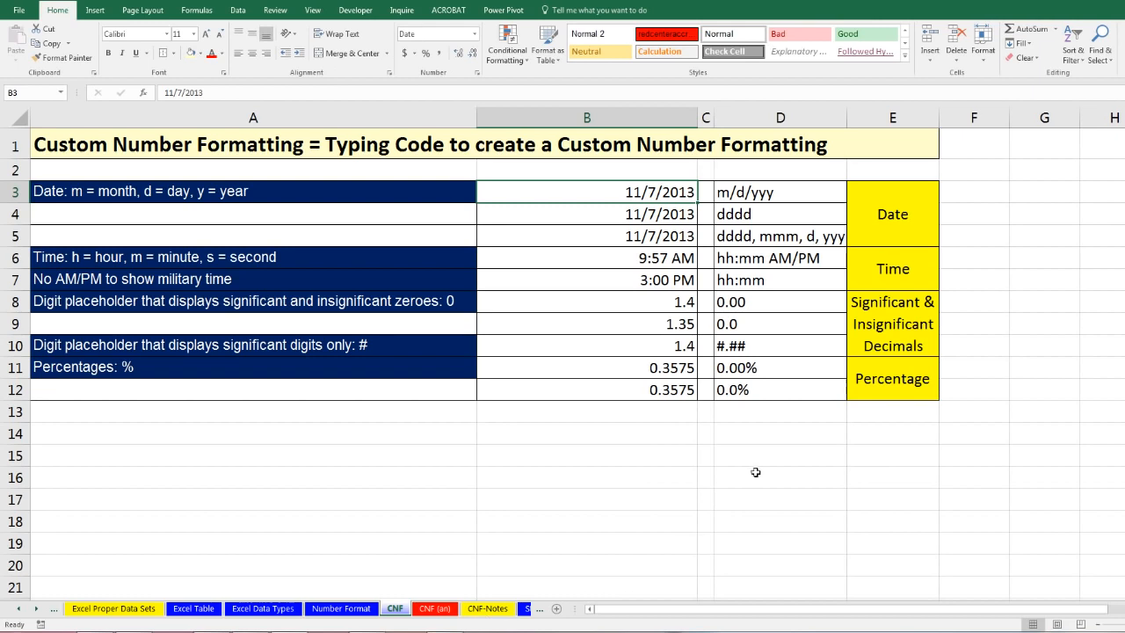
# Go through the Date, Time, Significant & Insignificant Decimals and Percentage groups in column E, returning to Date.
pyautogui.click(882, 217)
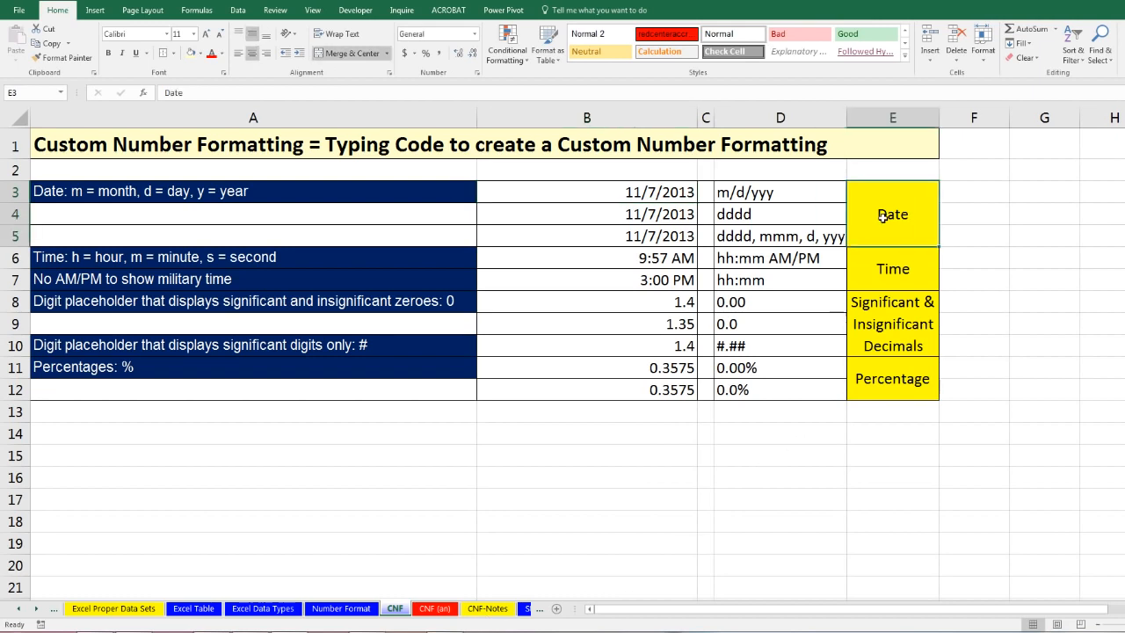
pyautogui.click(894, 288)
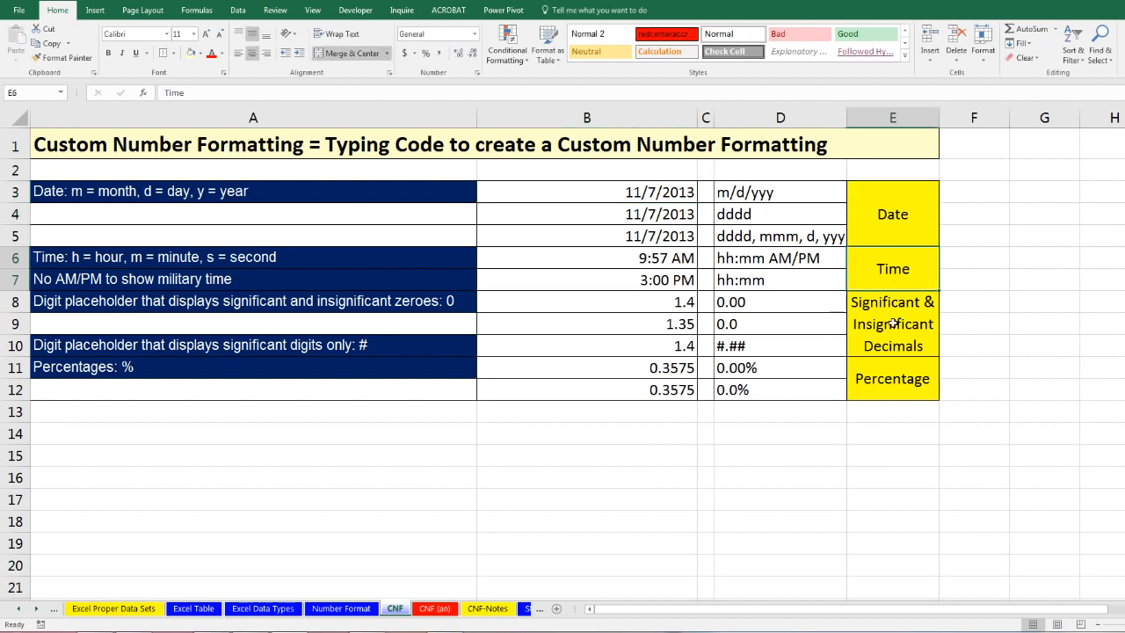
pyautogui.click(893, 321)
pyautogui.click(893, 367)
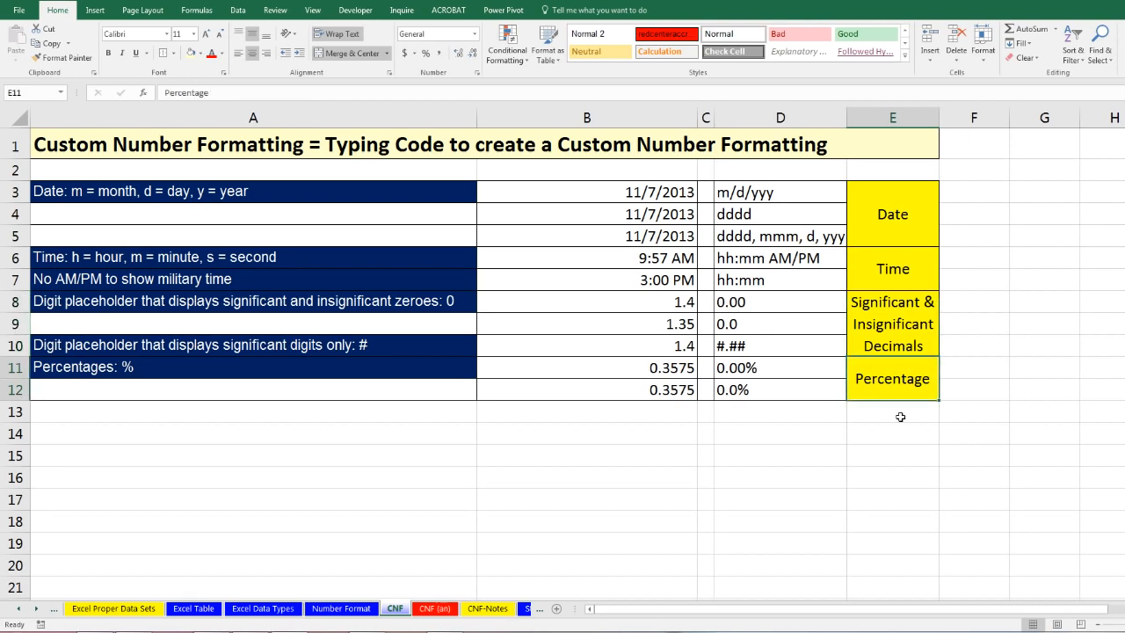
pyautogui.click(890, 218)
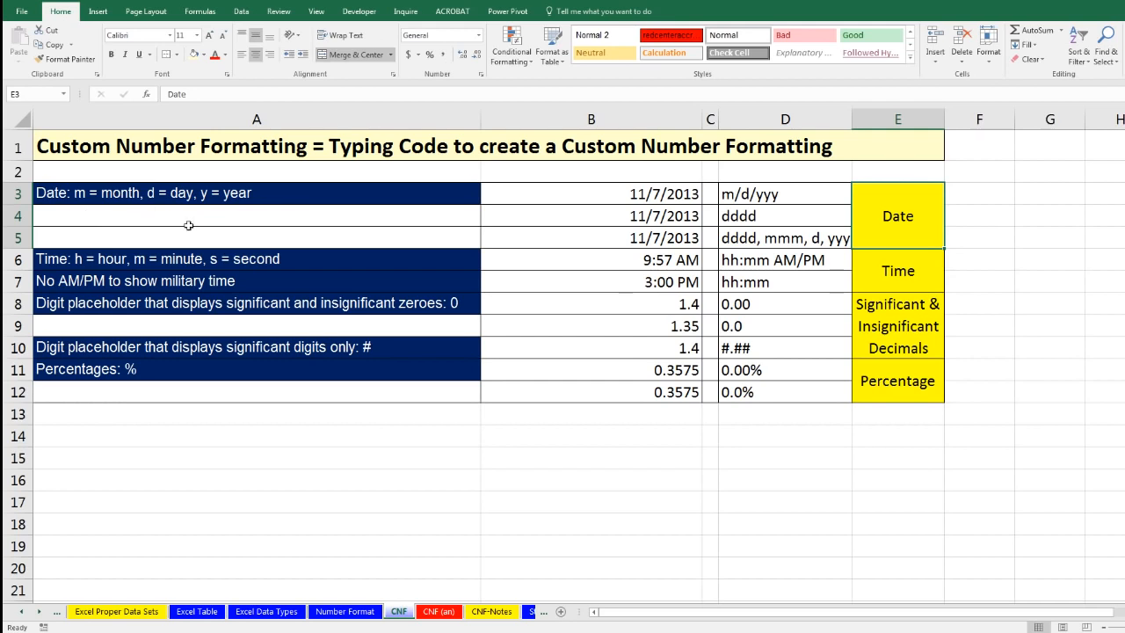
# Preview several Date formats and the Custom code for the date in B3, and leave its number format unchanged.
pyautogui.click(661, 193)
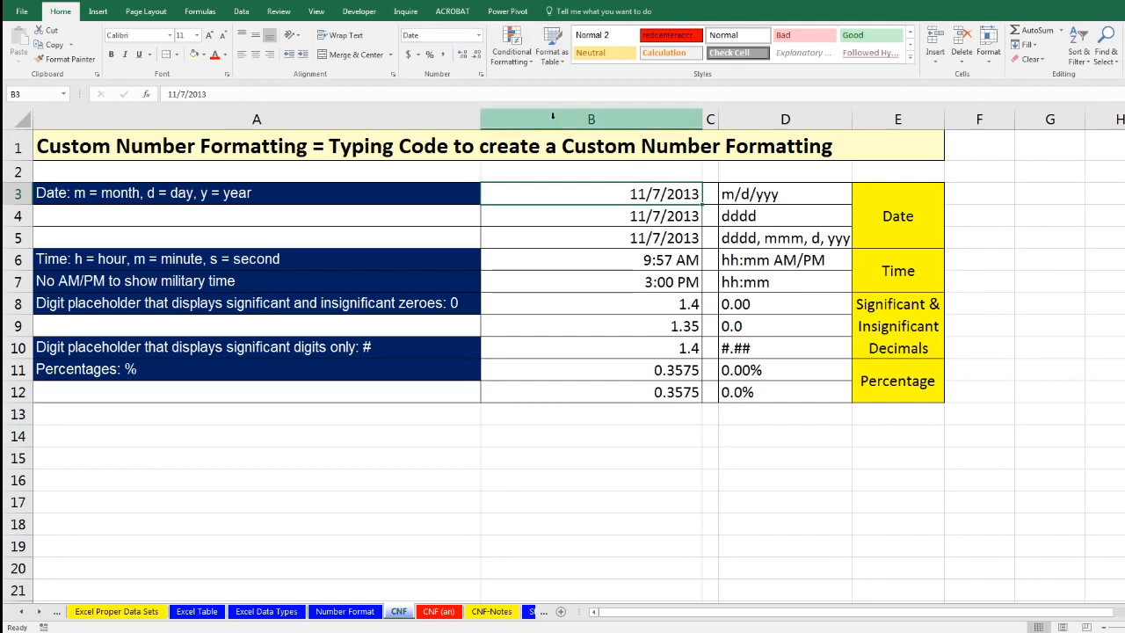
pyautogui.hotkey('ctrl', '1')
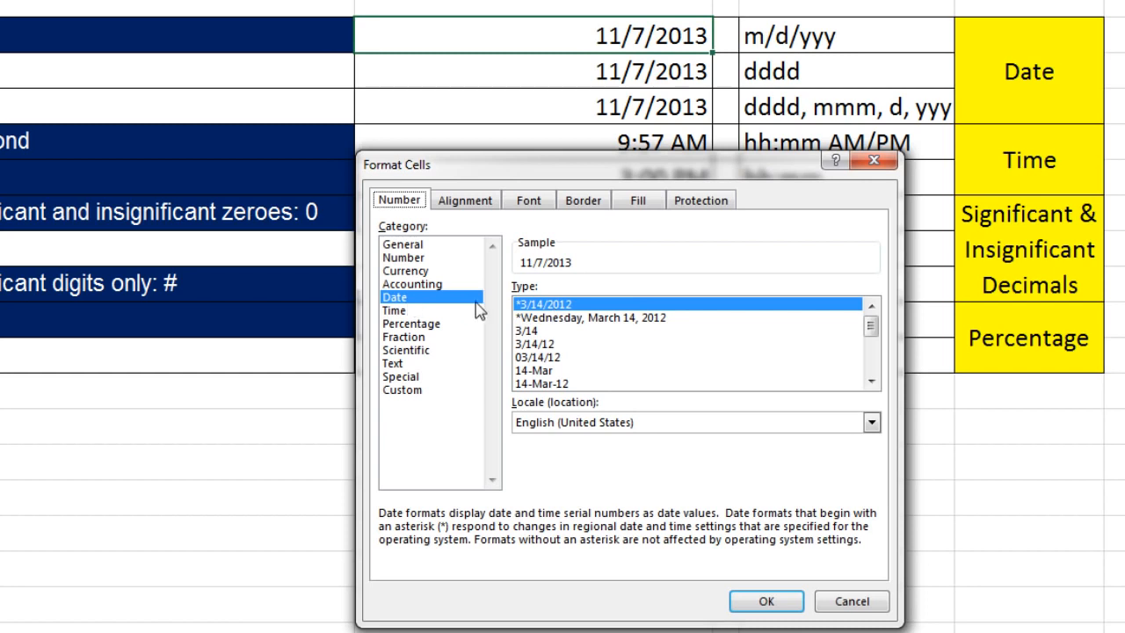
pyautogui.click(552, 318)
pyautogui.click(529, 332)
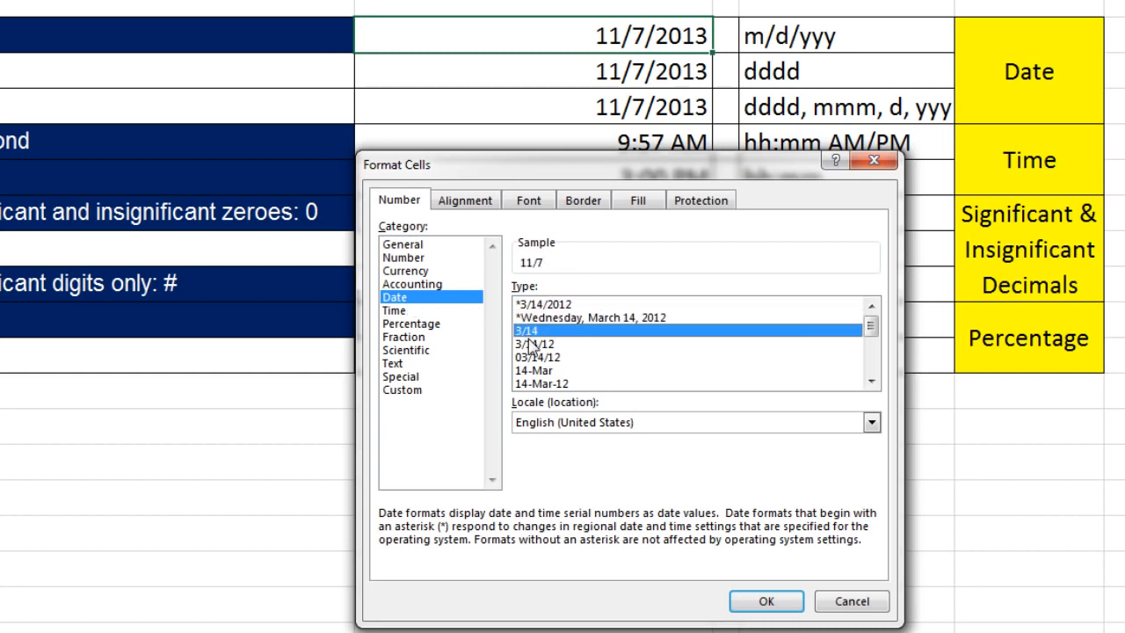
pyautogui.click(538, 344)
pyautogui.click(539, 357)
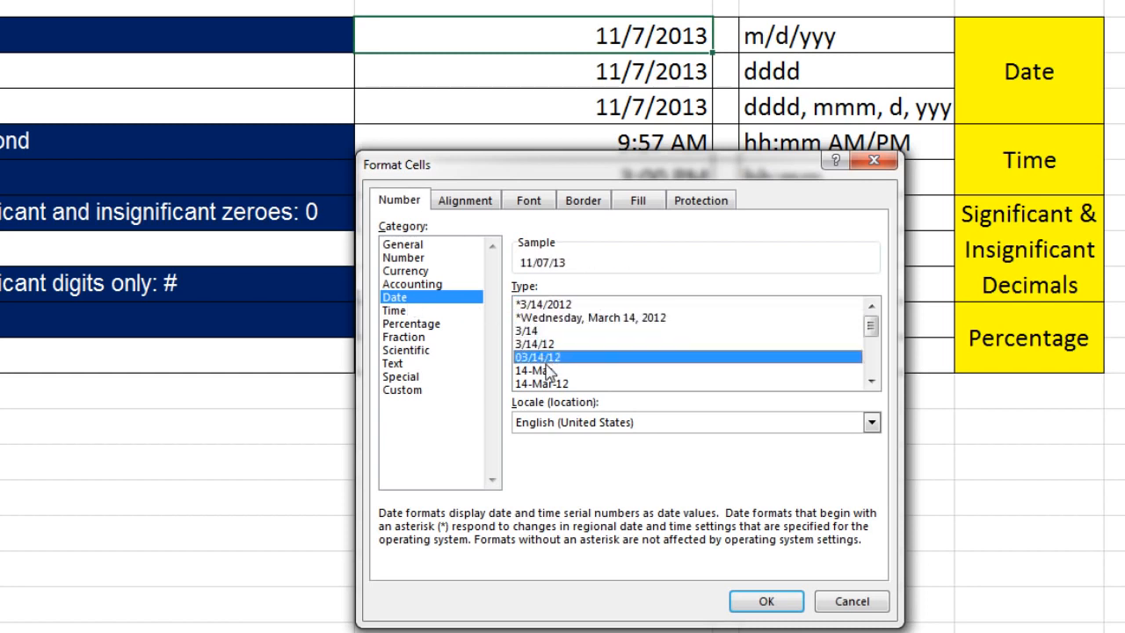
pyautogui.click(544, 370)
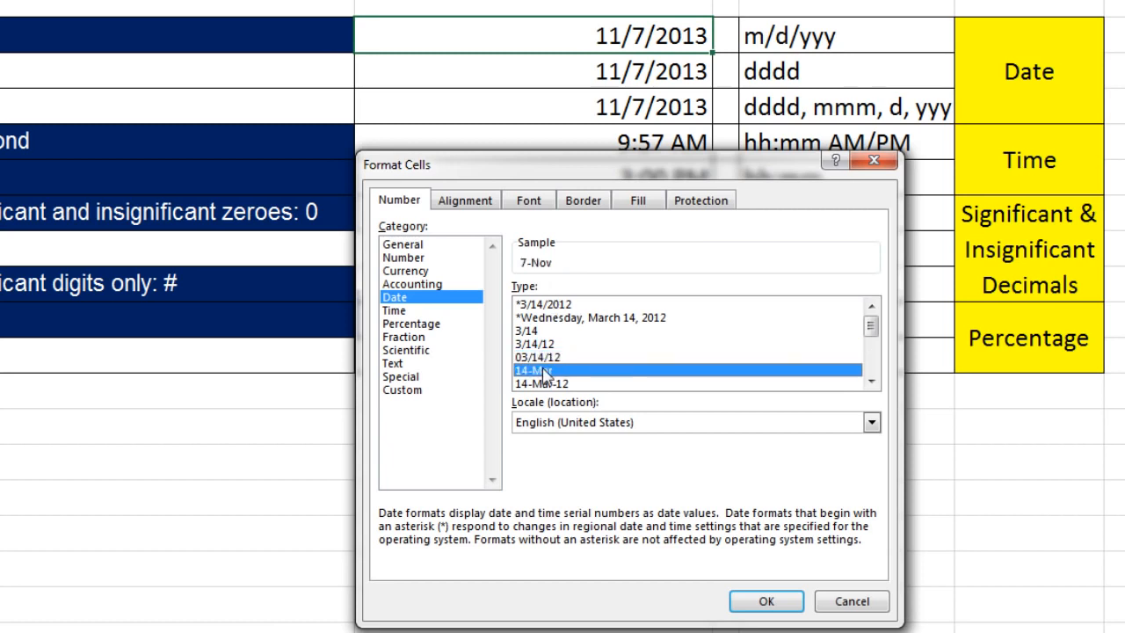
pyautogui.click(537, 305)
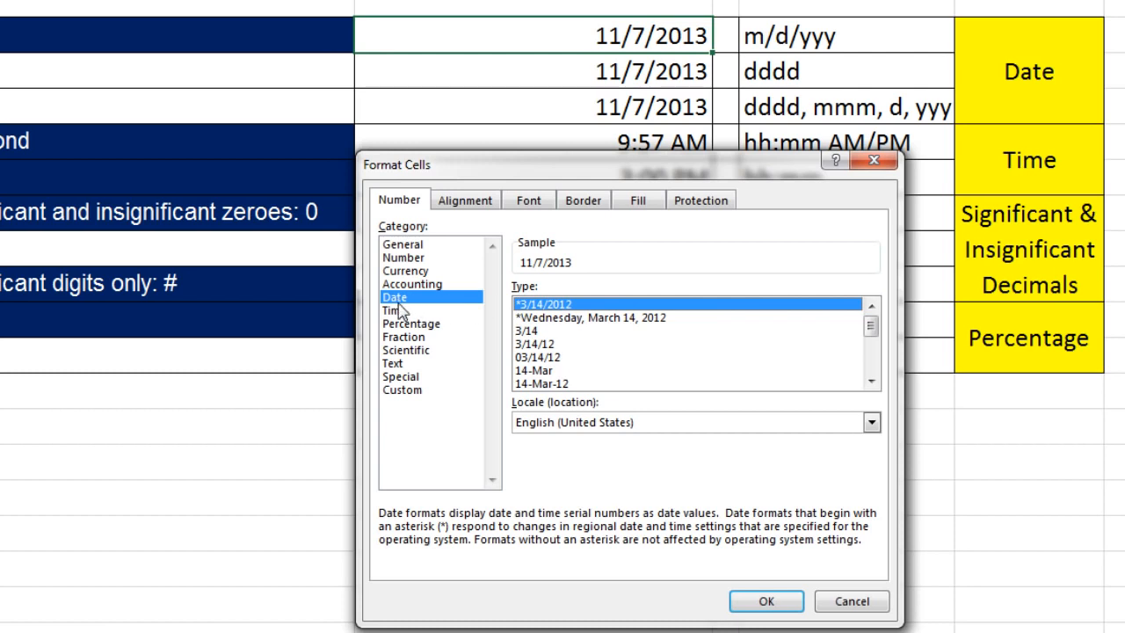
pyautogui.click(401, 392)
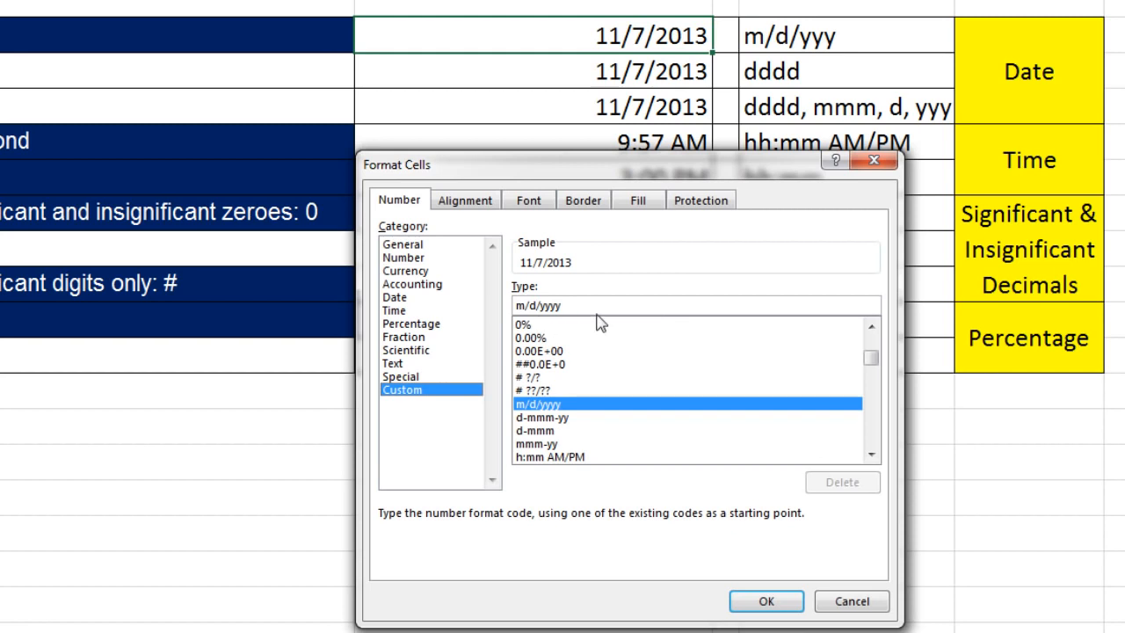
pyautogui.press('Escape')
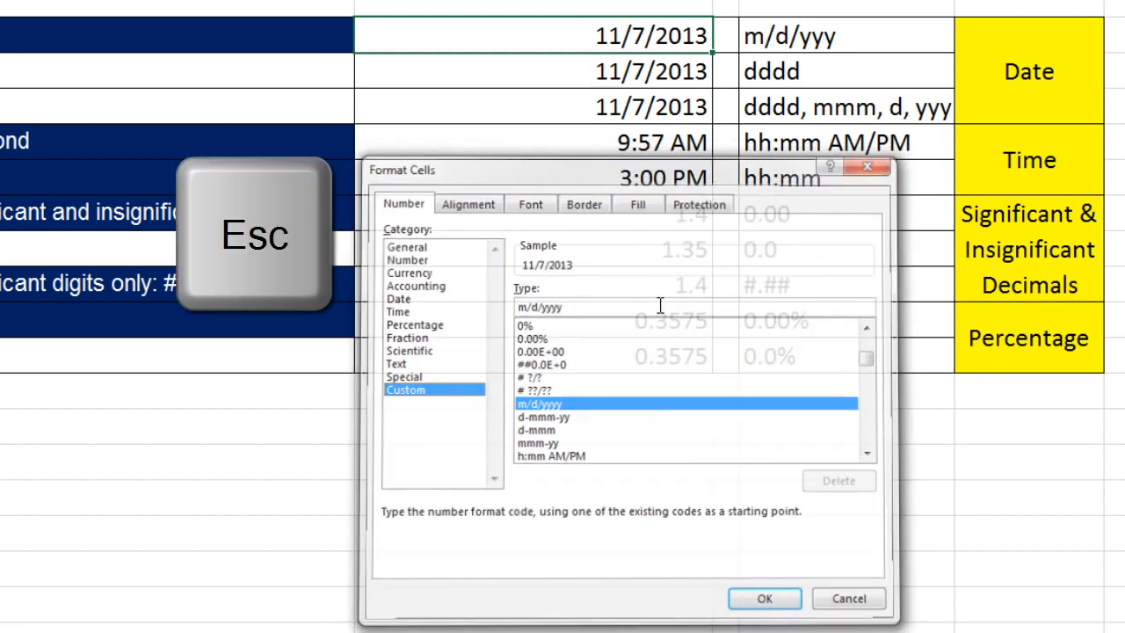
# Bring up the custom number format code for the date in B4 and clear it.
pyautogui.click(630, 72)
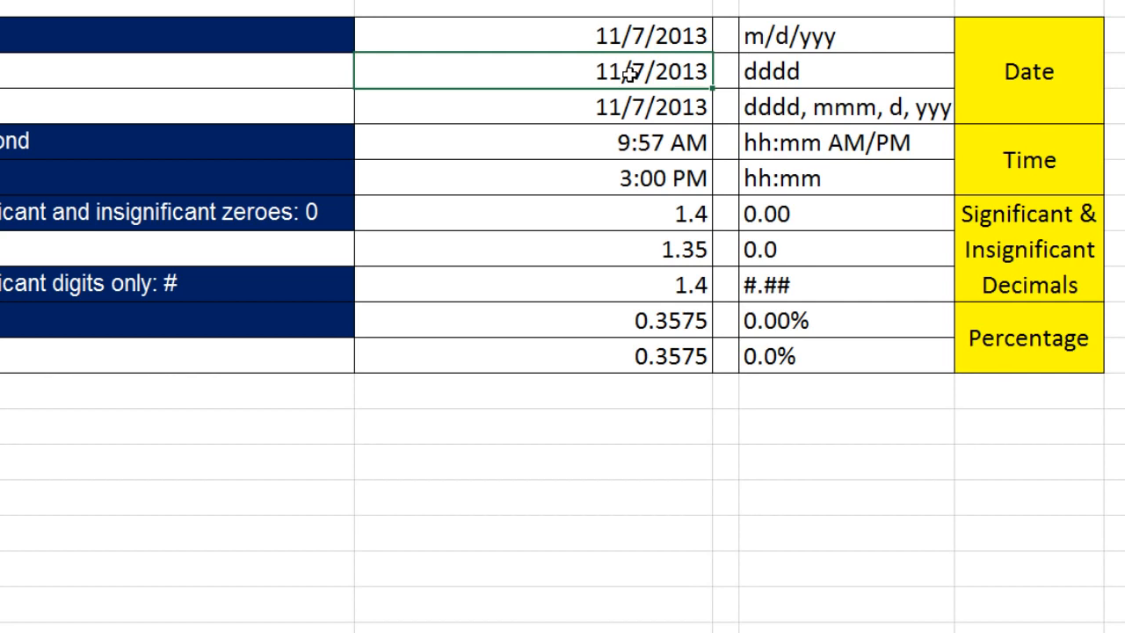
pyautogui.hotkey('ctrl', '1')
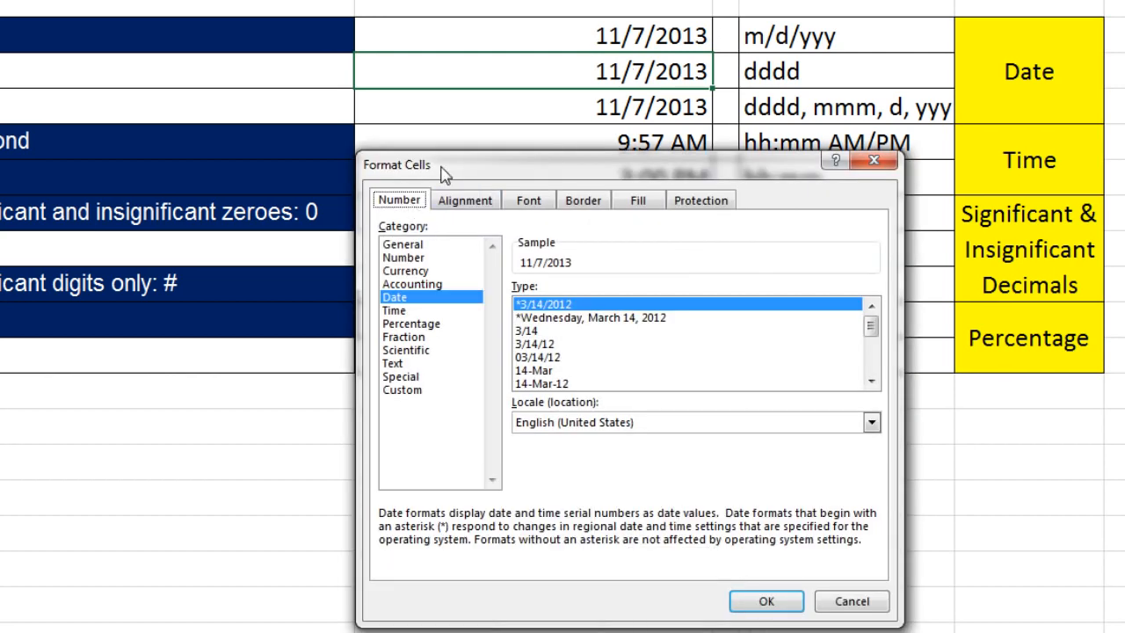
pyautogui.click(406, 390)
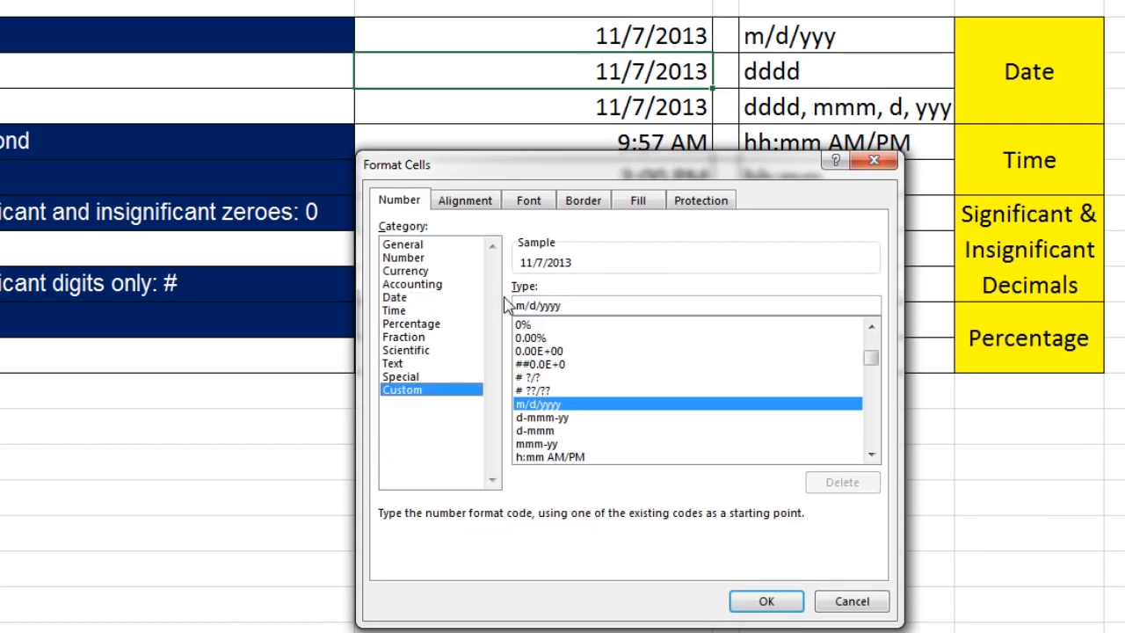
pyautogui.moveTo(580, 308); pyautogui.dragTo(504, 308)
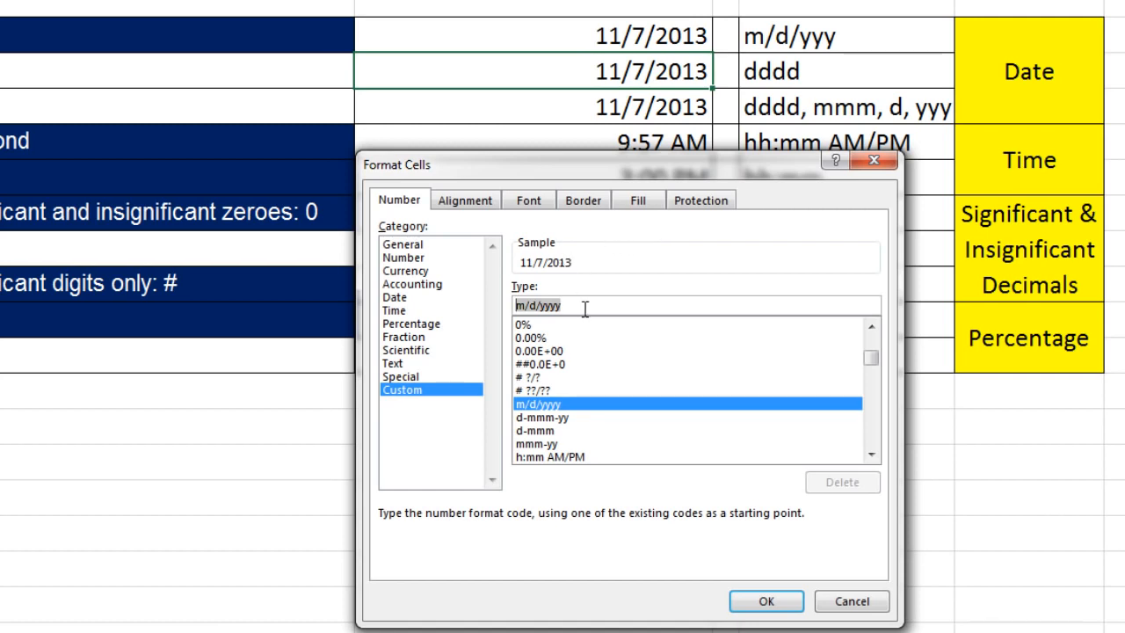
pyautogui.press('BackSpace')
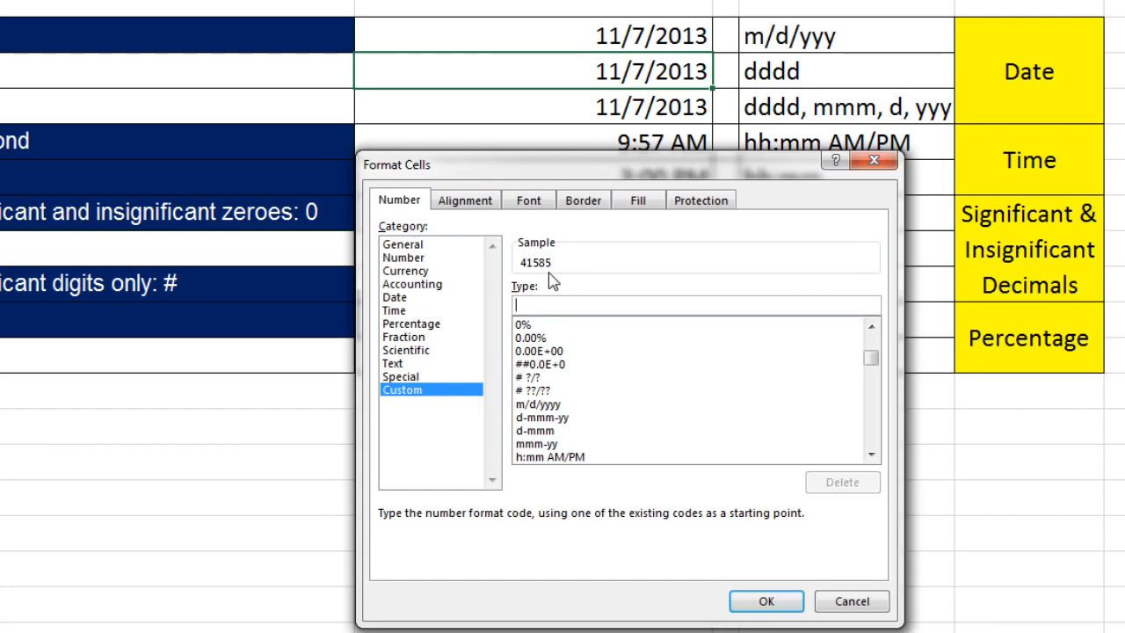
# Preview month codes of increasing length, starting from m, for B4's custom format and clear them again.
pyautogui.write('m')
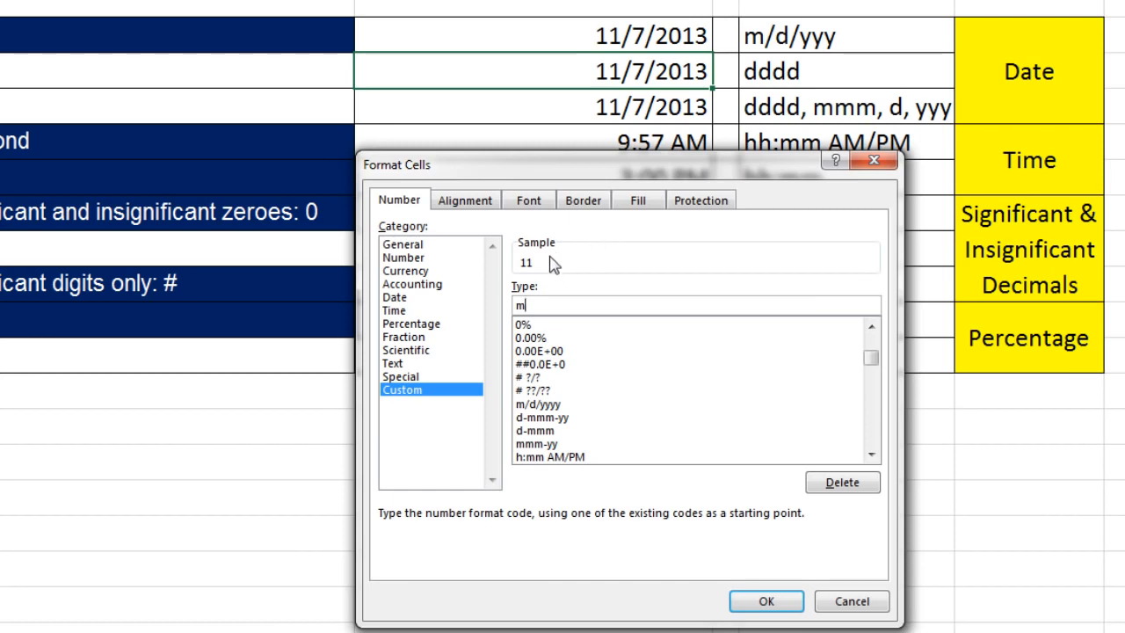
pyautogui.write('m')
pyautogui.write('m')
pyautogui.press('BackSpace')
pyautogui.press('BackSpace')
pyautogui.press('BackSpace')
pyautogui.press('BackSpace')
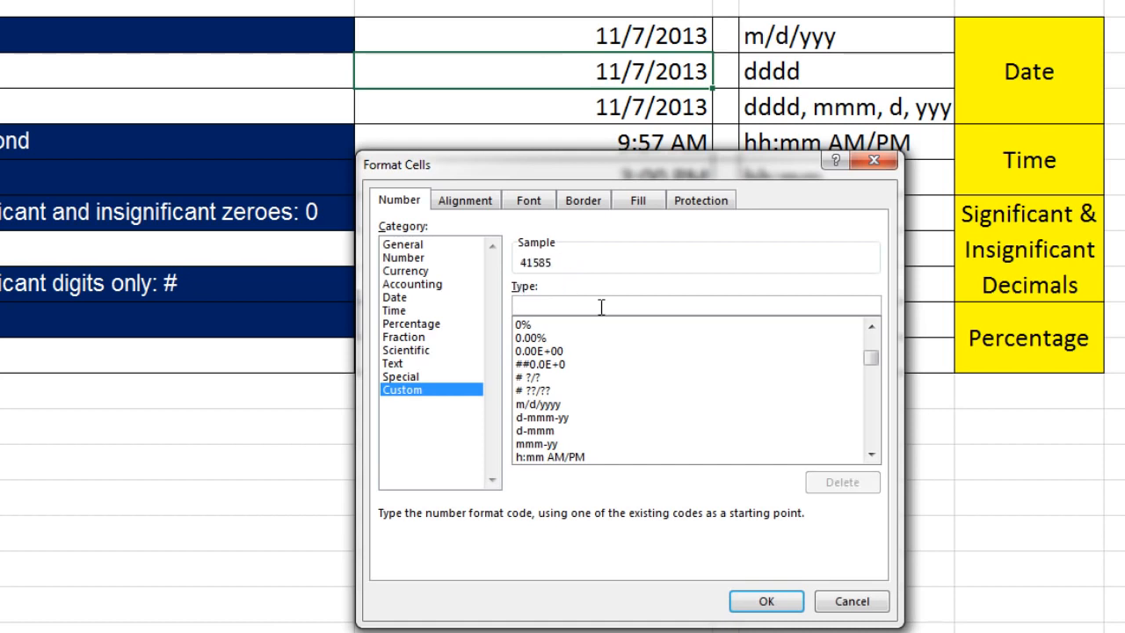
# Preview the day codes dd and dddd for B4's custom format and clear them again.
pyautogui.write('dd')
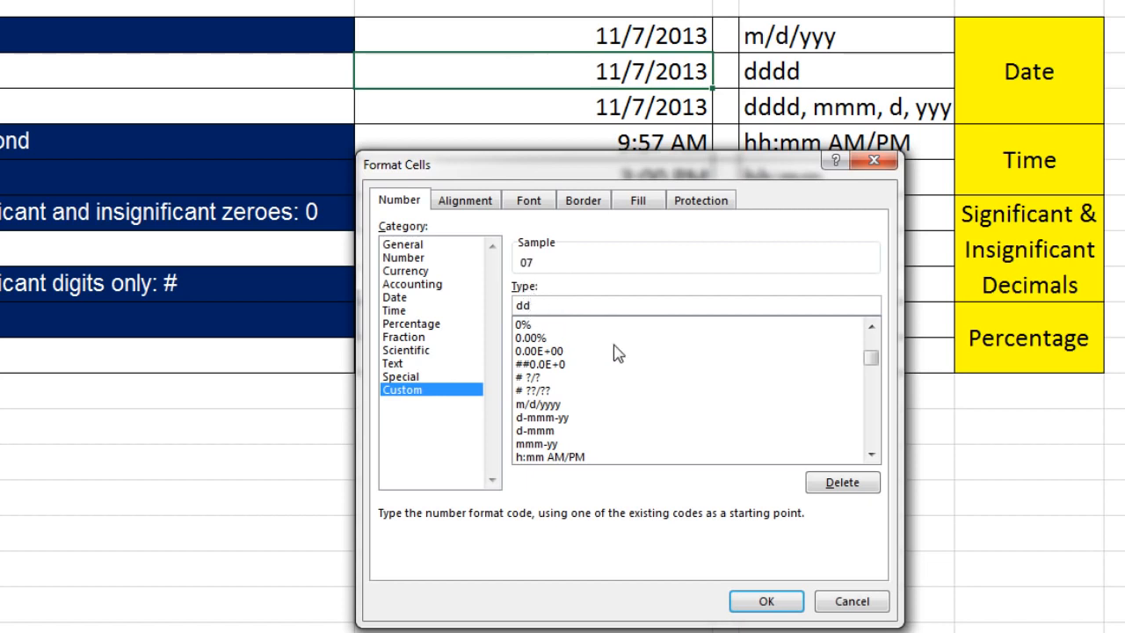
pyautogui.write('dd')
pyautogui.press('BackSpace')
pyautogui.press('BackSpace')
pyautogui.press('BackSpace')
pyautogui.press('BackSpace')
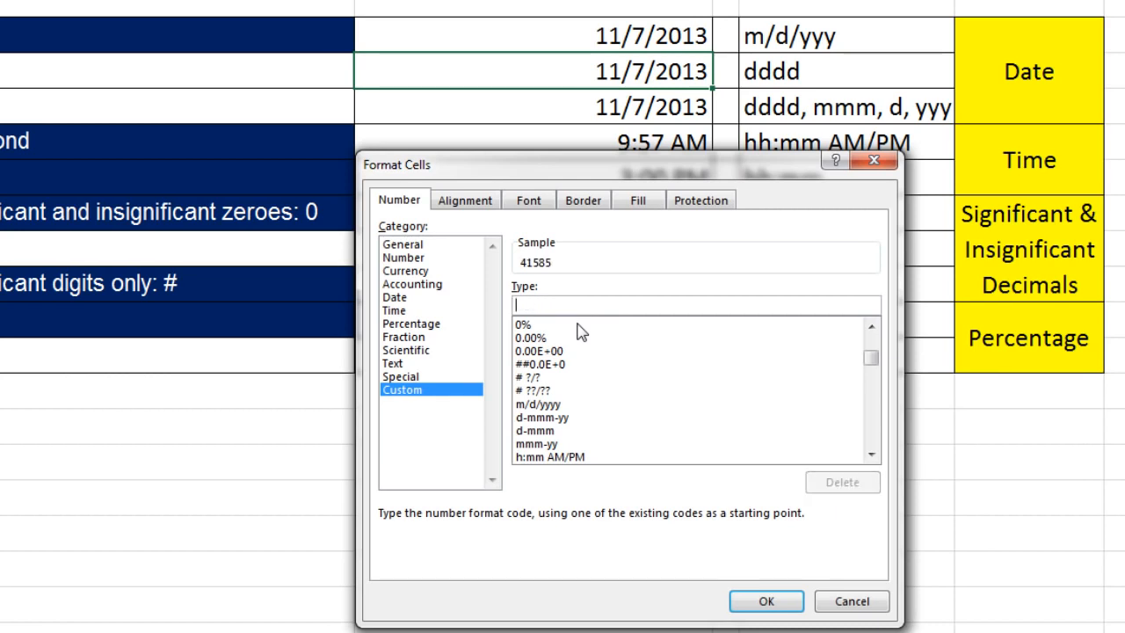
# Preview the year codes y and yyyy for B4's custom format and clear them again.
pyautogui.write('y')
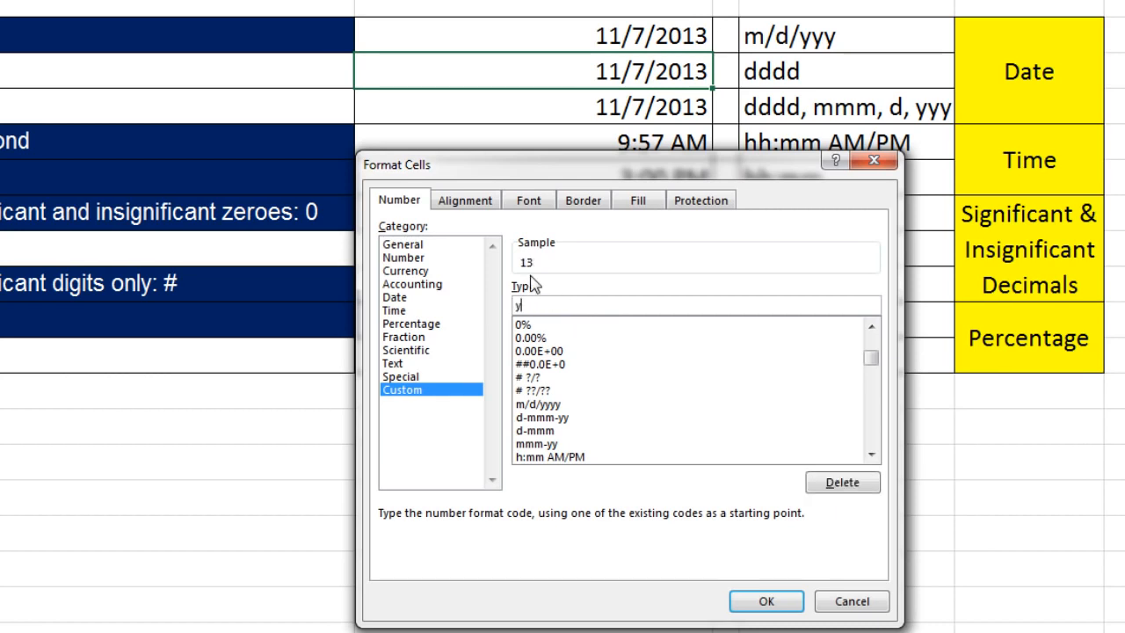
pyautogui.write('yyy')
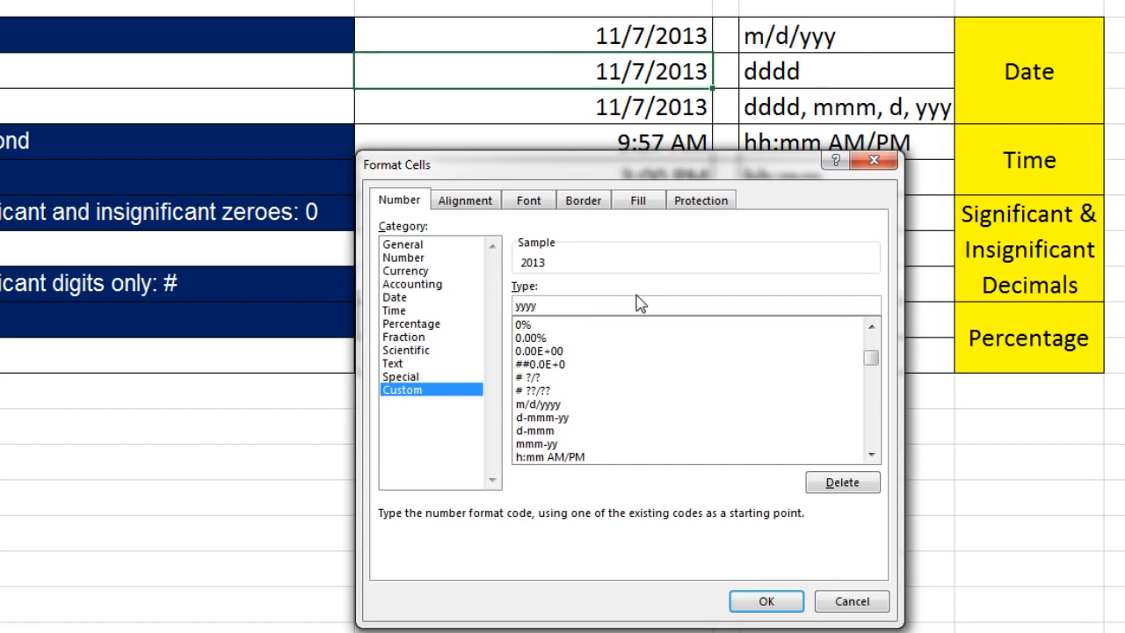
pyautogui.press('BackSpace')
pyautogui.press('BackSpace')
pyautogui.press('BackSpace')
pyautogui.press('BackSpace')
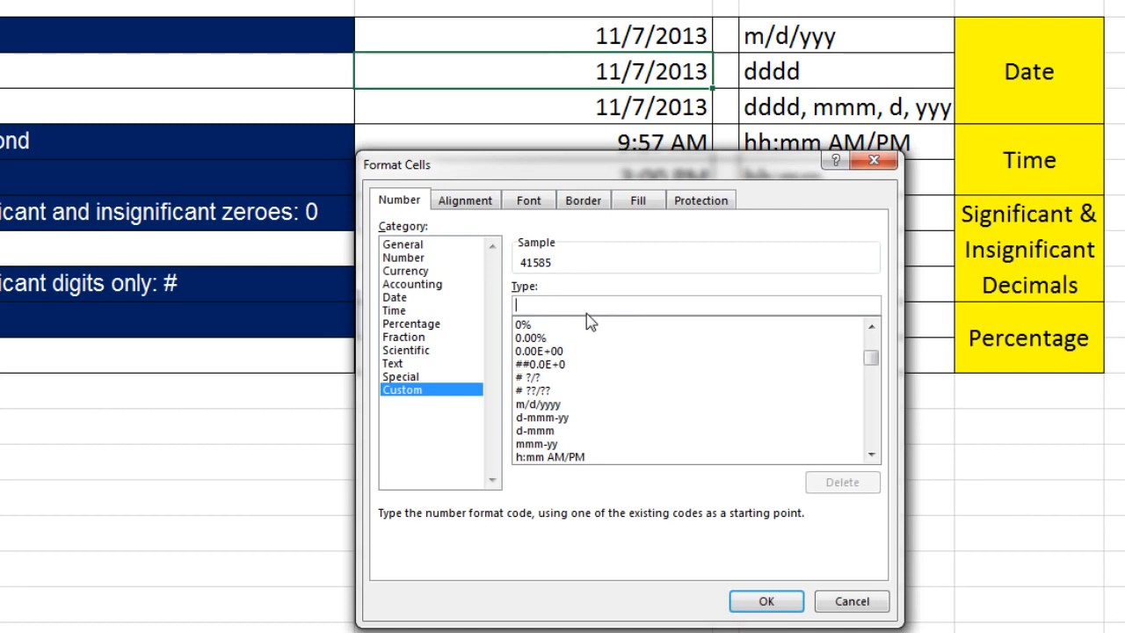
# Apply the custom number format dddd to the date in B4.
pyautogui.write('dddd')
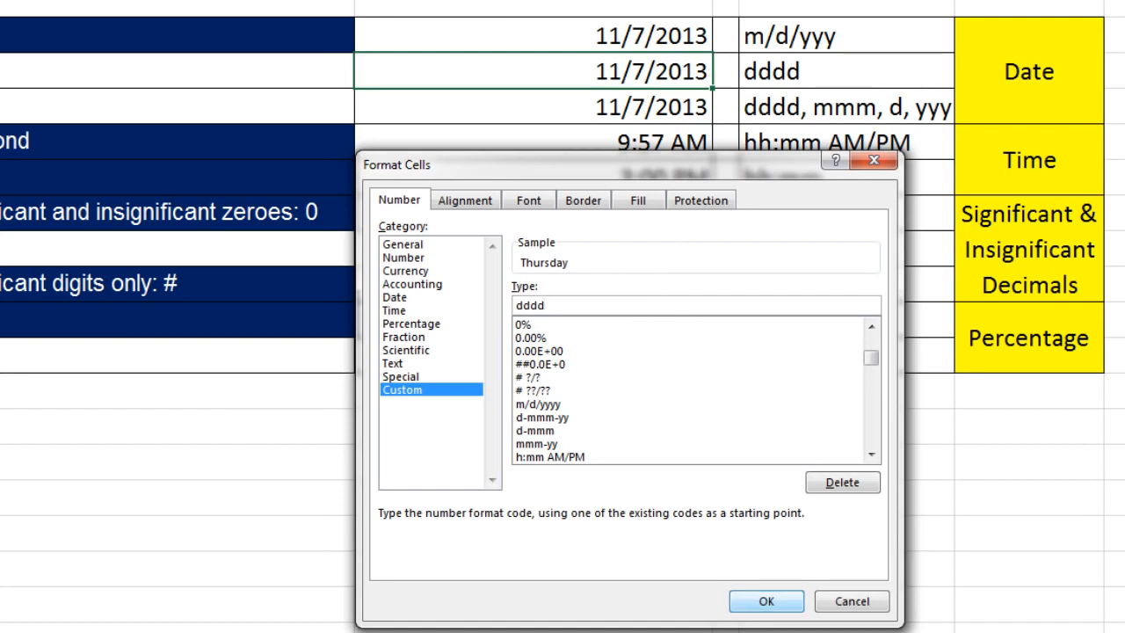
pyautogui.click(761, 601)
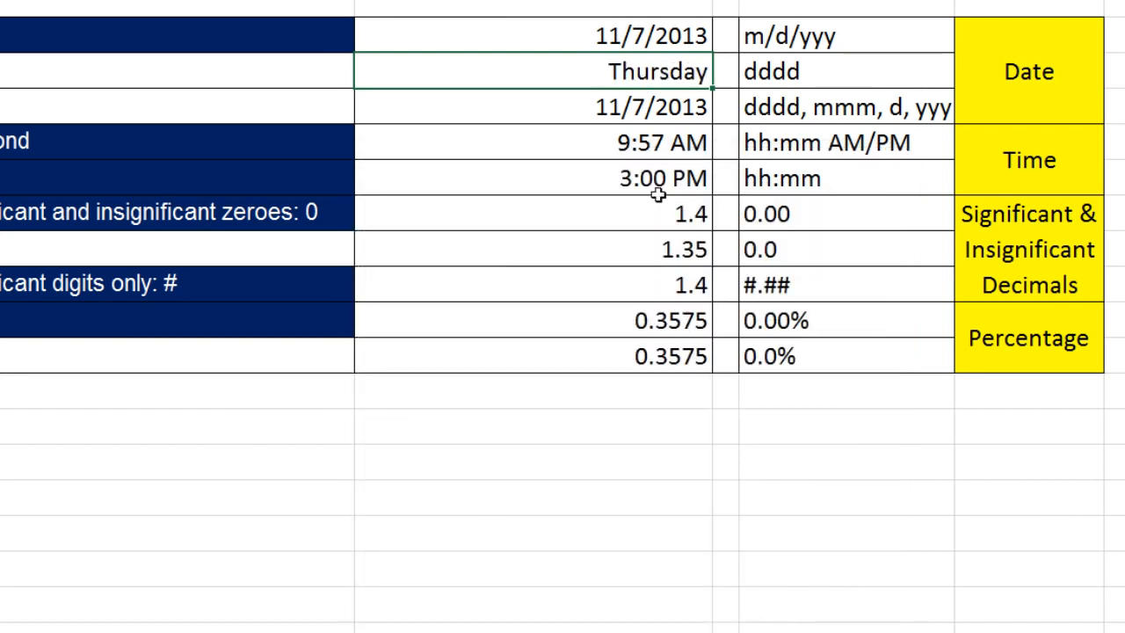
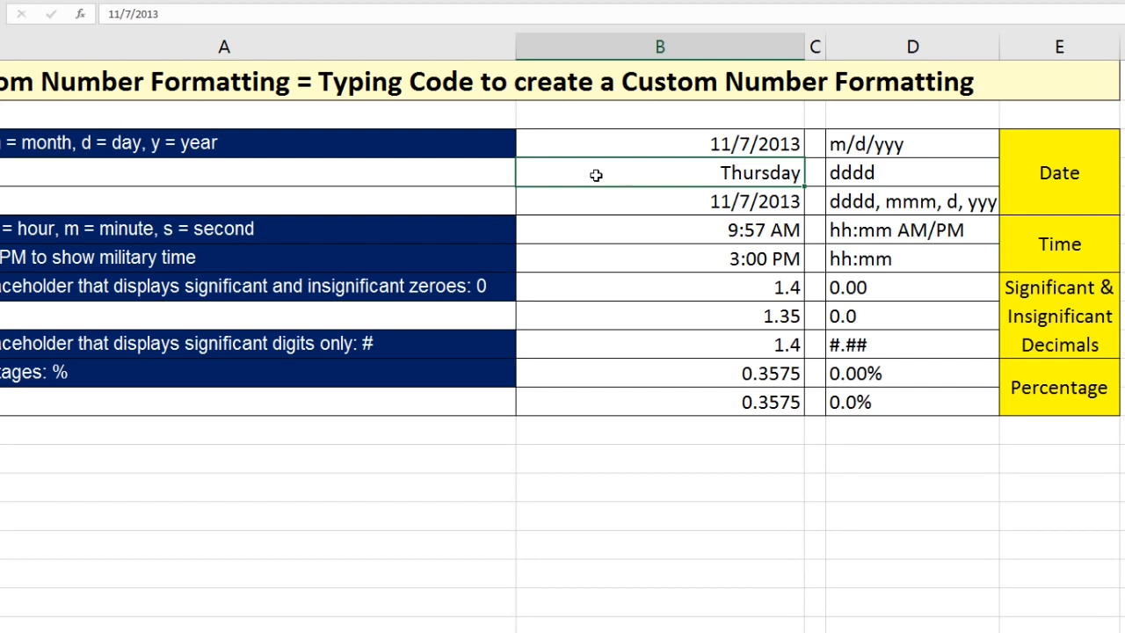
# Apply the custom number format dddd, mmm d, yyy to the date in B5.
pyautogui.click(708, 205)
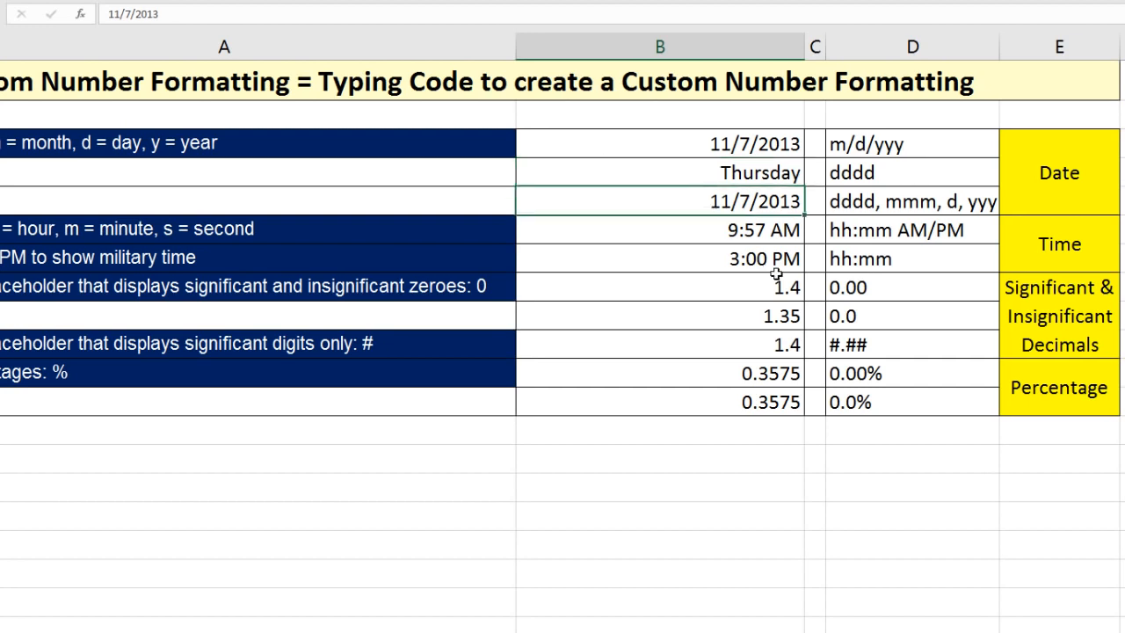
pyautogui.hotkey('ctrl', '1')
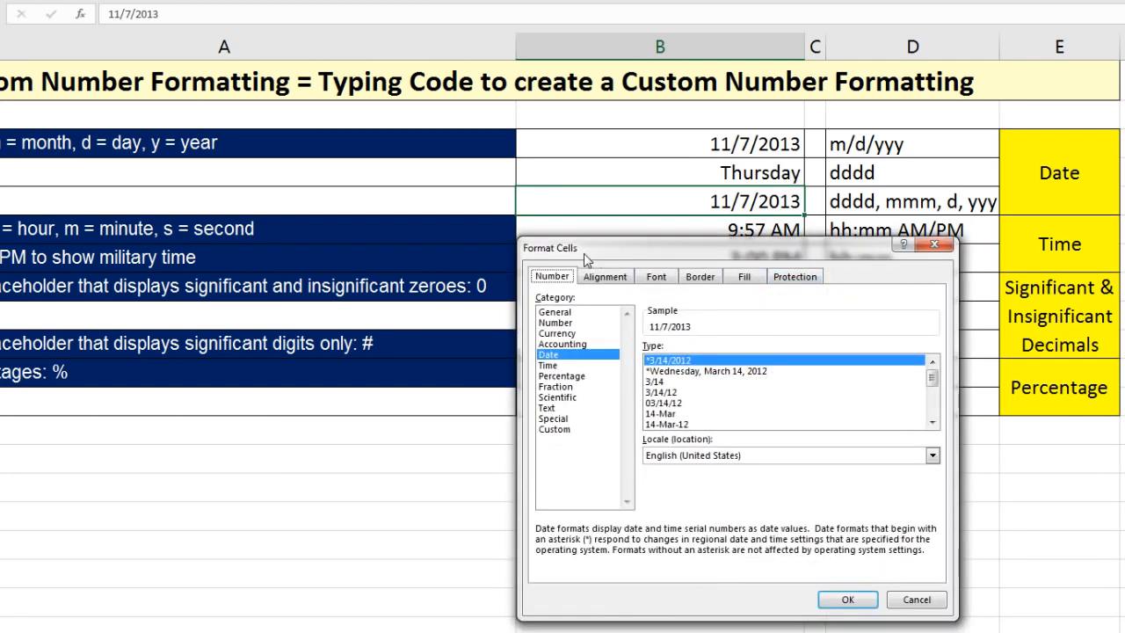
pyautogui.click(571, 430)
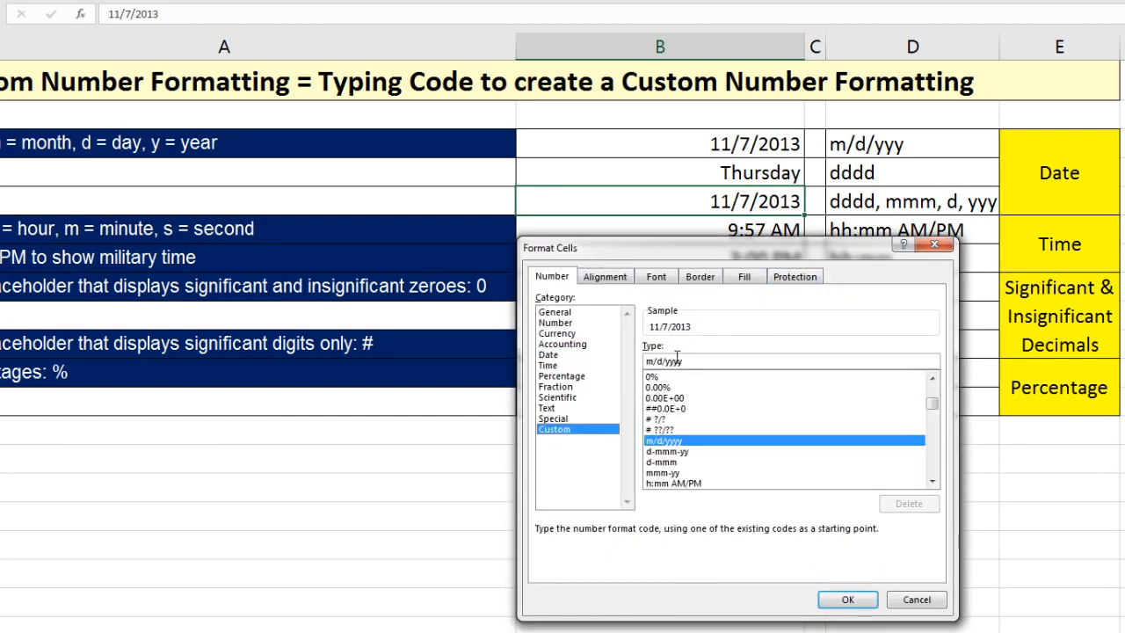
pyautogui.moveTo(703, 361); pyautogui.dragTo(627, 367)
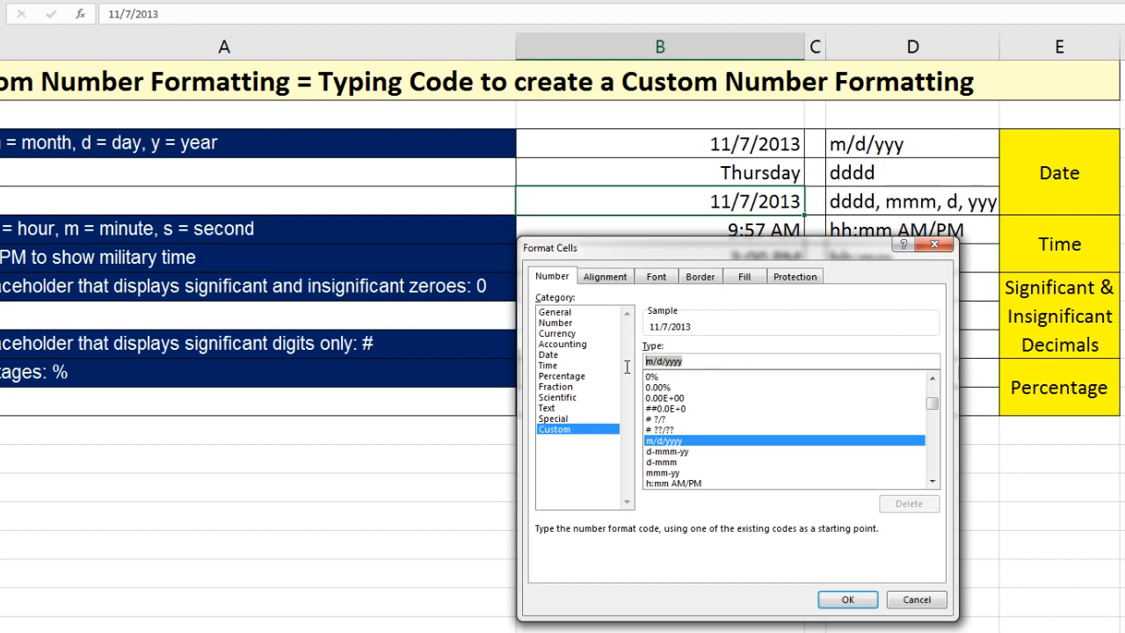
pyautogui.write('dddd')
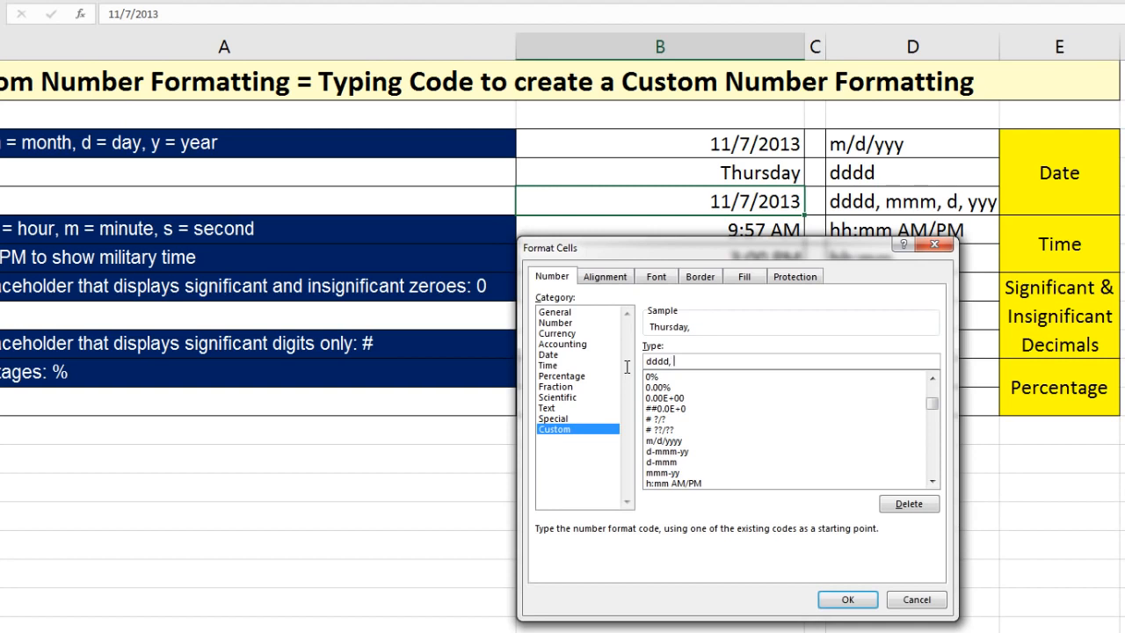
pyautogui.write(', mmm d, yyy')
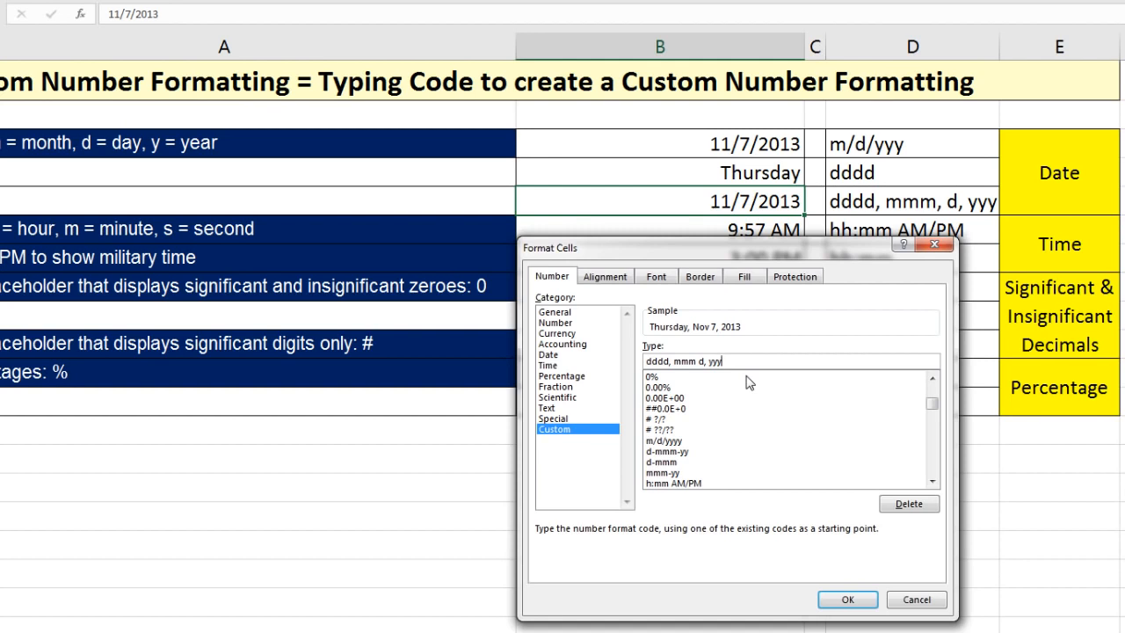
pyautogui.click(864, 600)
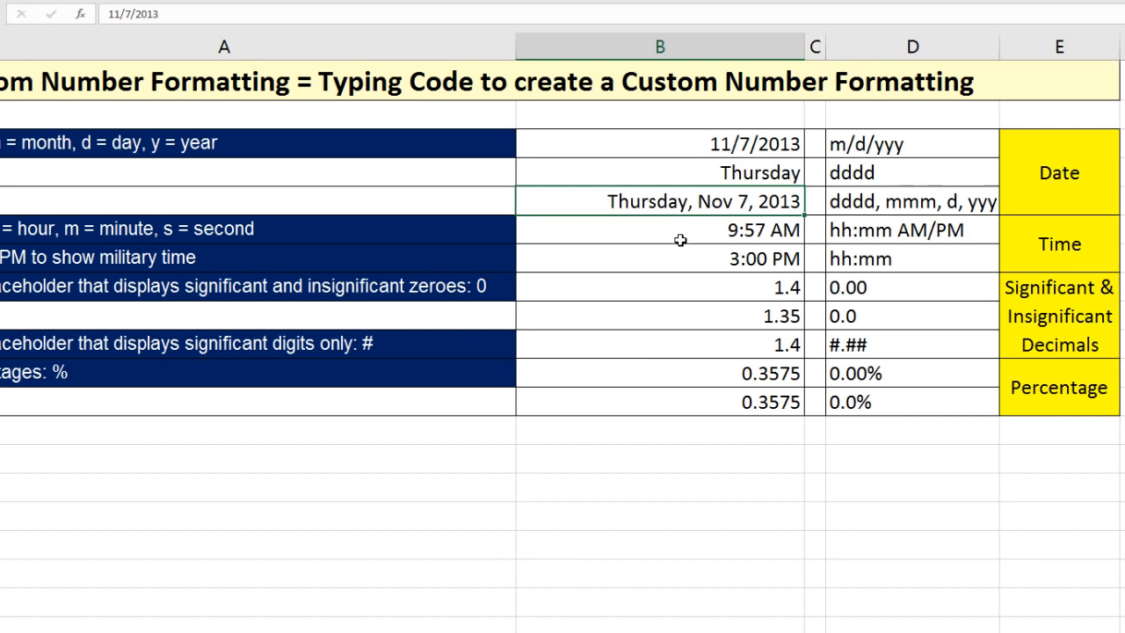
# Bring up the custom number format code for the time in B6 and clear it.
pyautogui.click(680, 237)
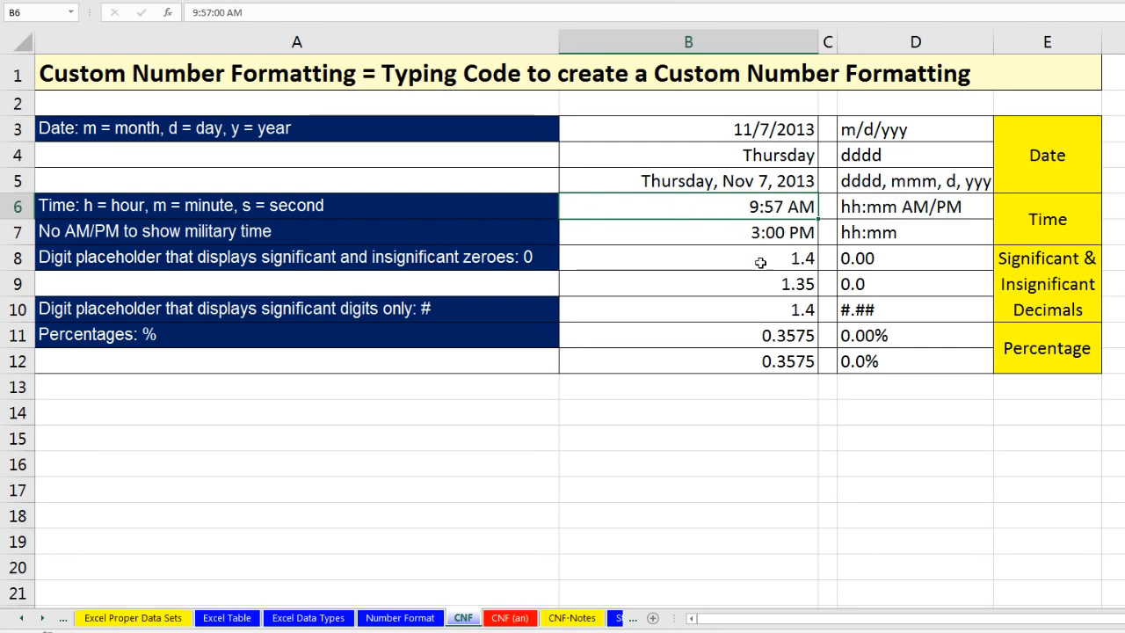
pyautogui.hotkey('ctrl', '1')
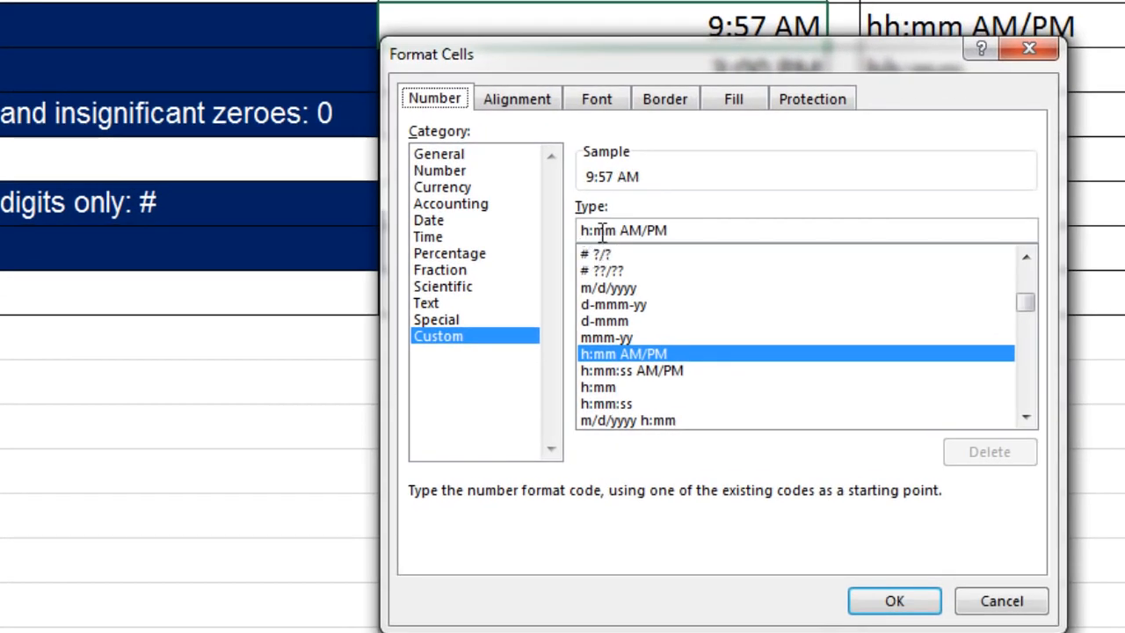
pyautogui.click(693, 236)
pyautogui.press('BackSpace')
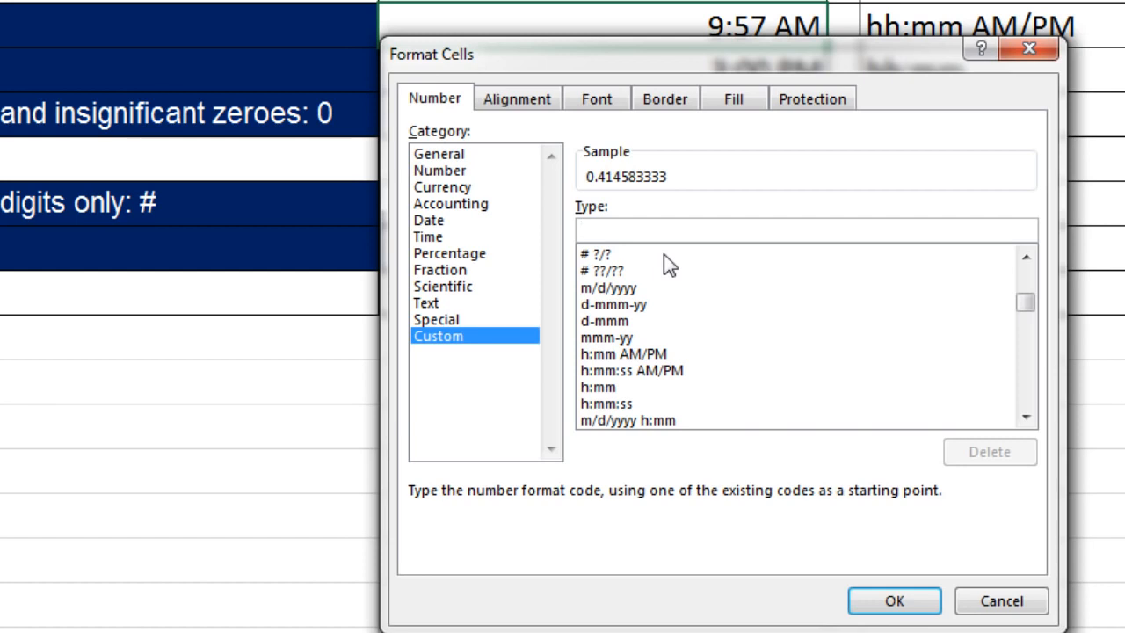
# Preview the single-letter codes h, m and s for B6's custom format, clearing each one again.
pyautogui.write('h')
pyautogui.press('BackSpace')
pyautogui.write('m')
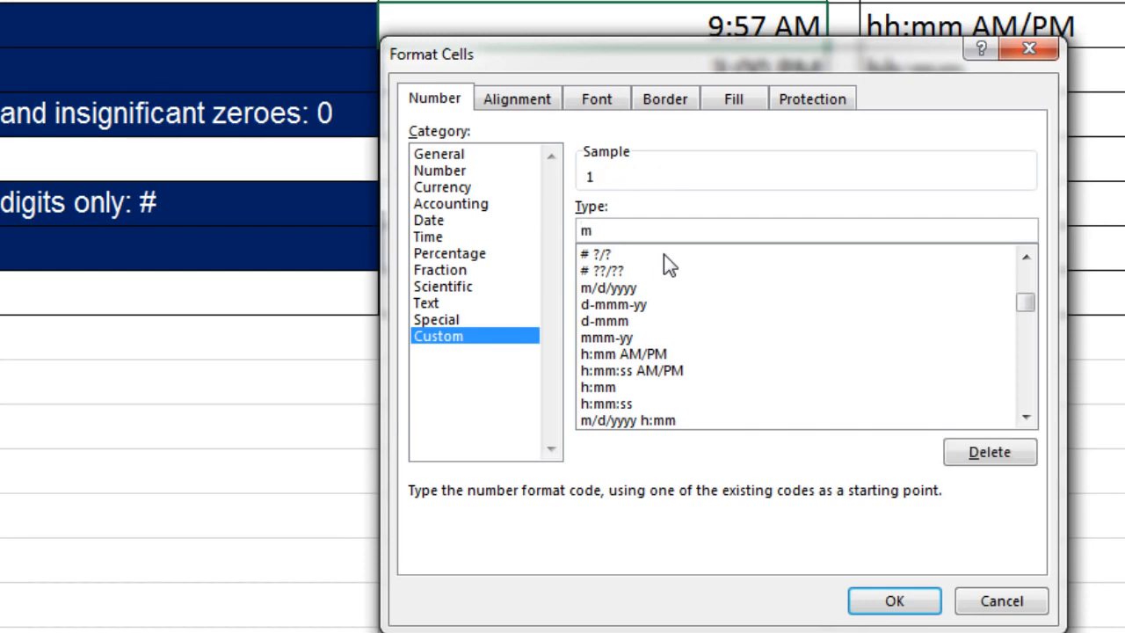
pyautogui.press('BackSpace')
pyautogui.write('s')
pyautogui.press('BackSpace')
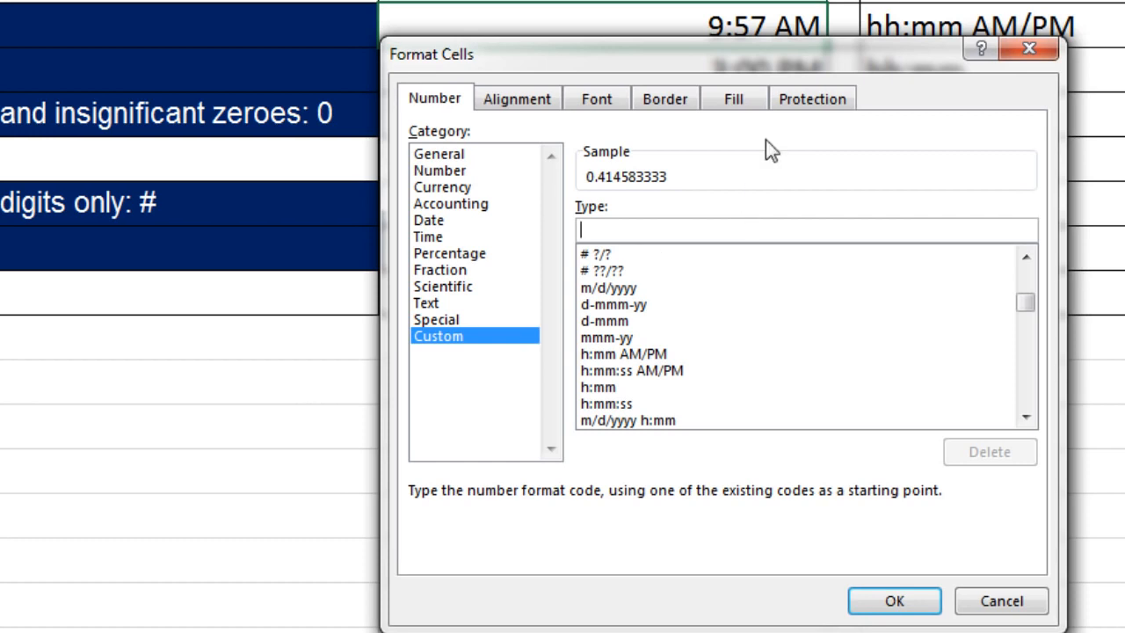
# Apply the custom number format hh:mm AM/PM to the time in B6.
pyautogui.moveTo(789, 58); pyautogui.dragTo(828, 89)
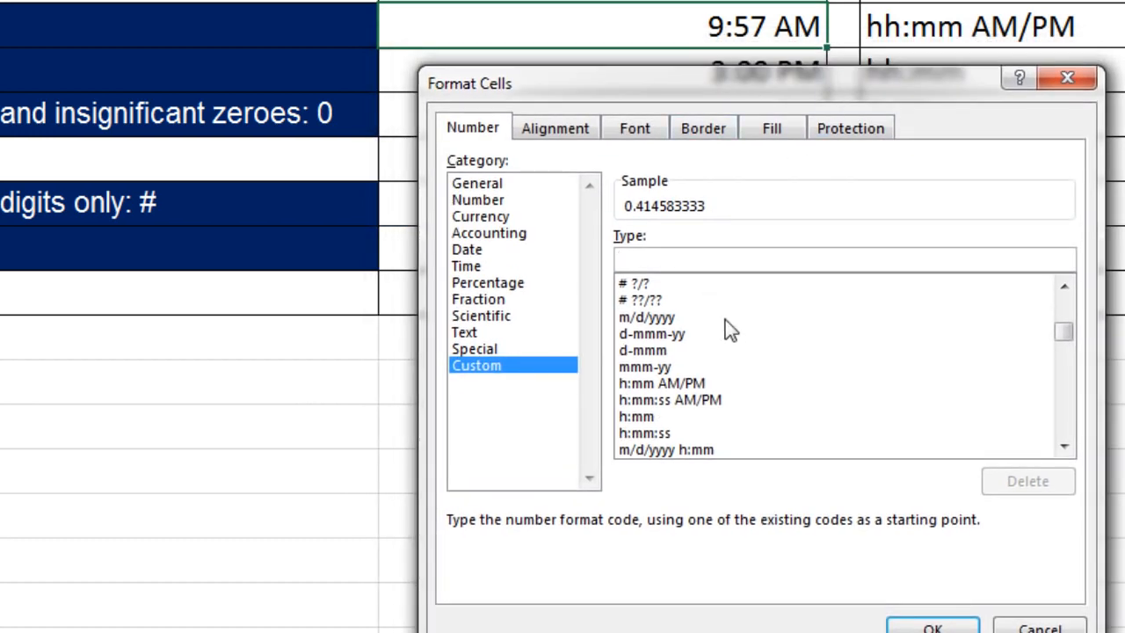
pyautogui.write('hh')
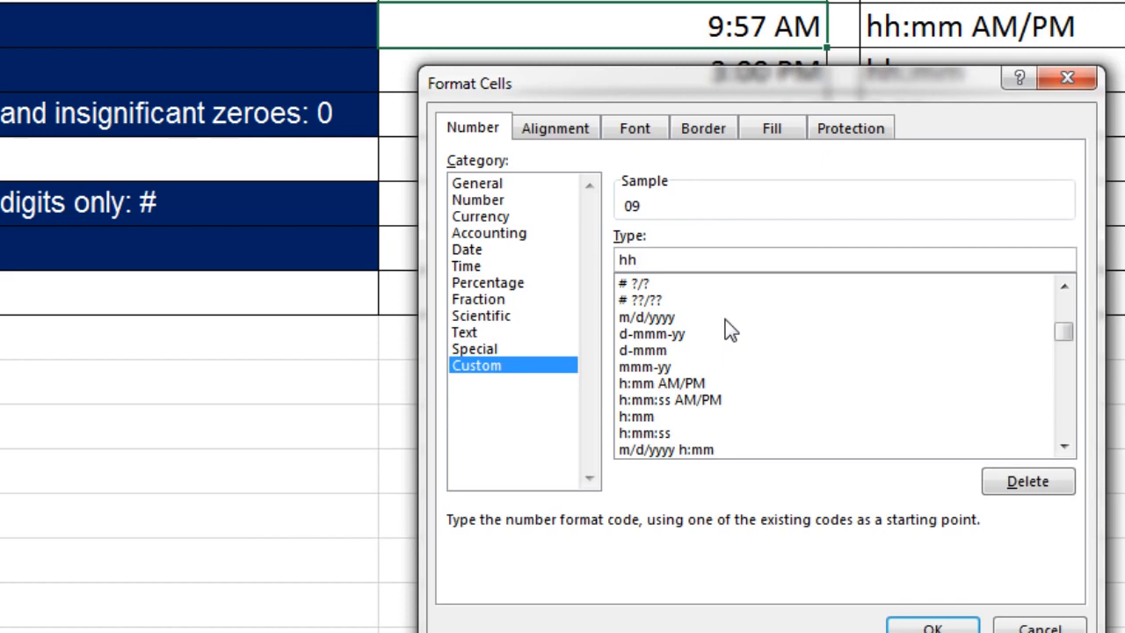
pyautogui.write(':mm AM/PM')
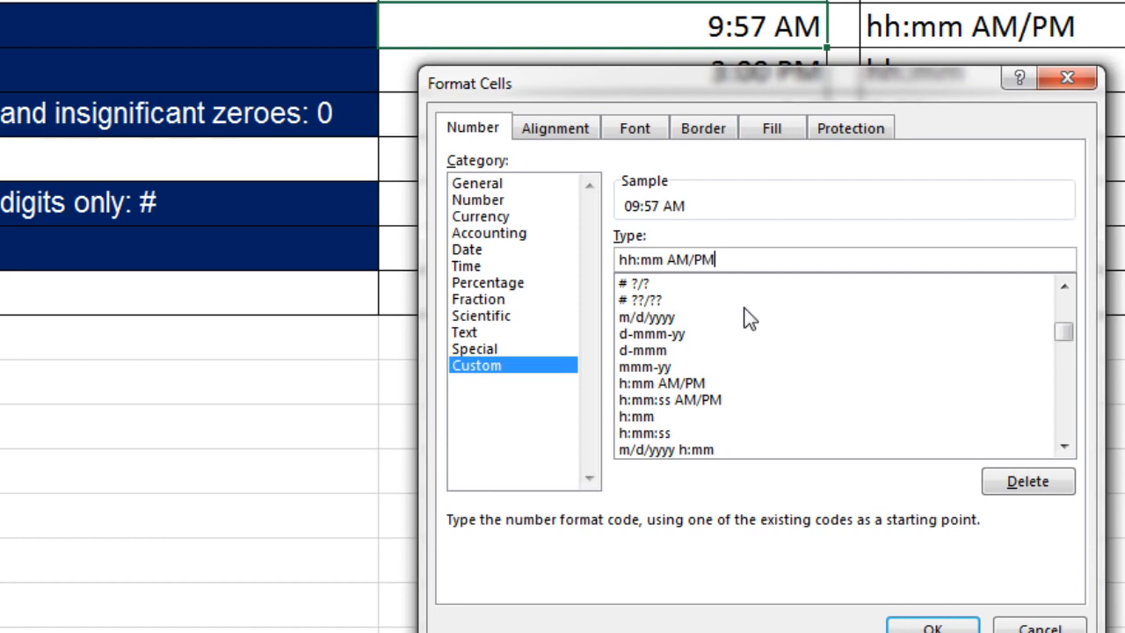
pyautogui.click(932, 627)
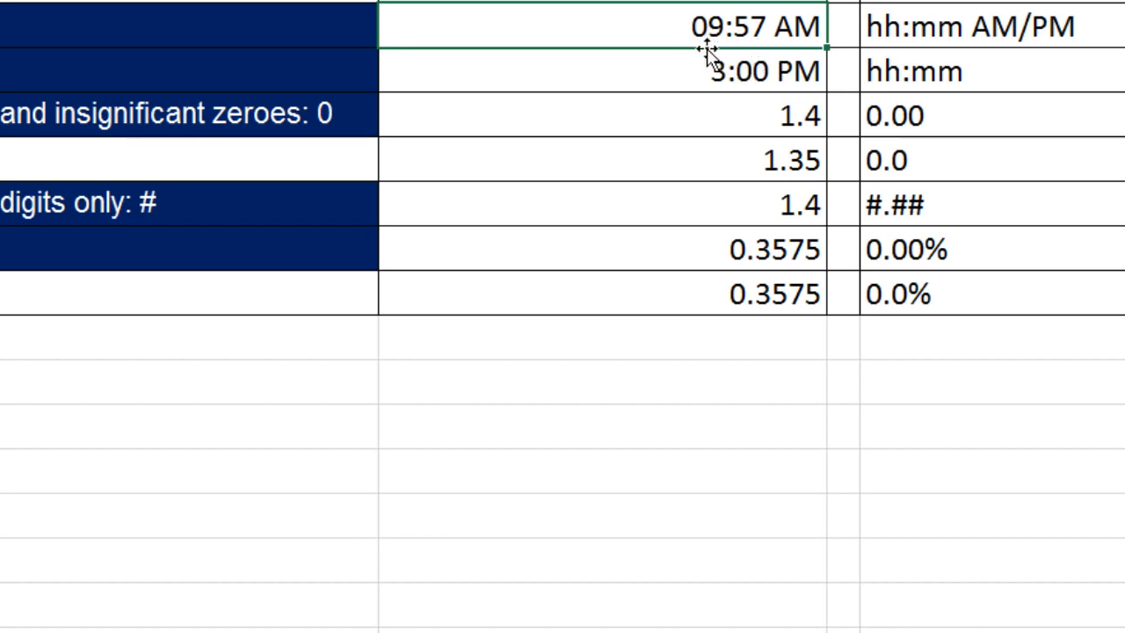
# Replace the time in B6 with 3:00 PM, including the space before PM, keeping the cell selected.
pyautogui.write('3:00')
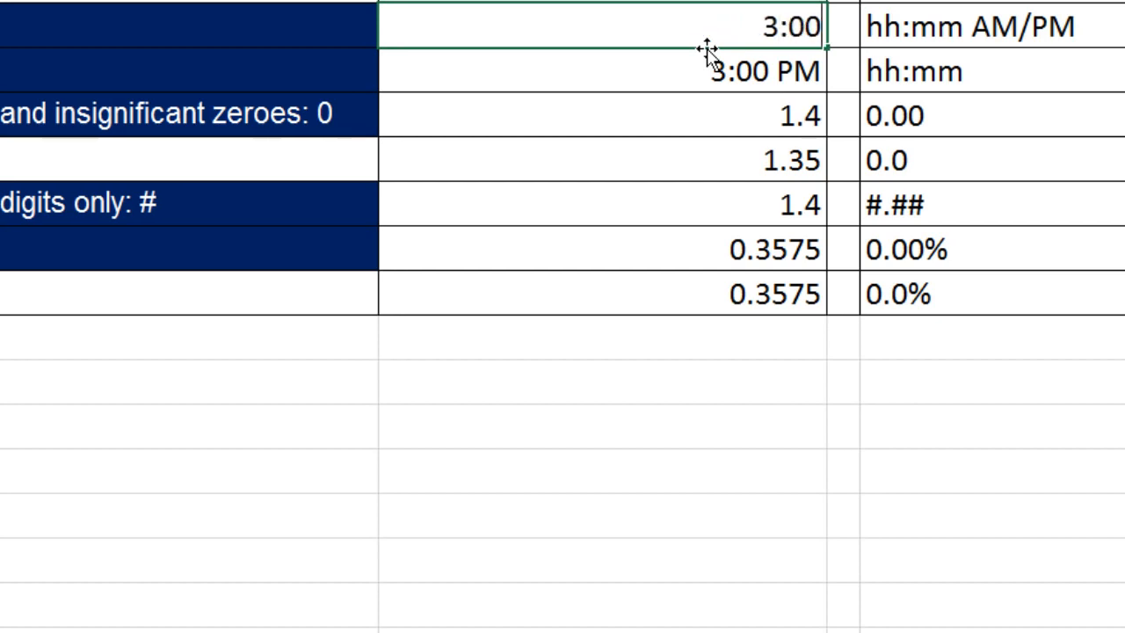
pyautogui.write(' PM')
pyautogui.press('BackSpace')
pyautogui.press('BackSpace')
pyautogui.press('BackSpace')
pyautogui.write('PM')
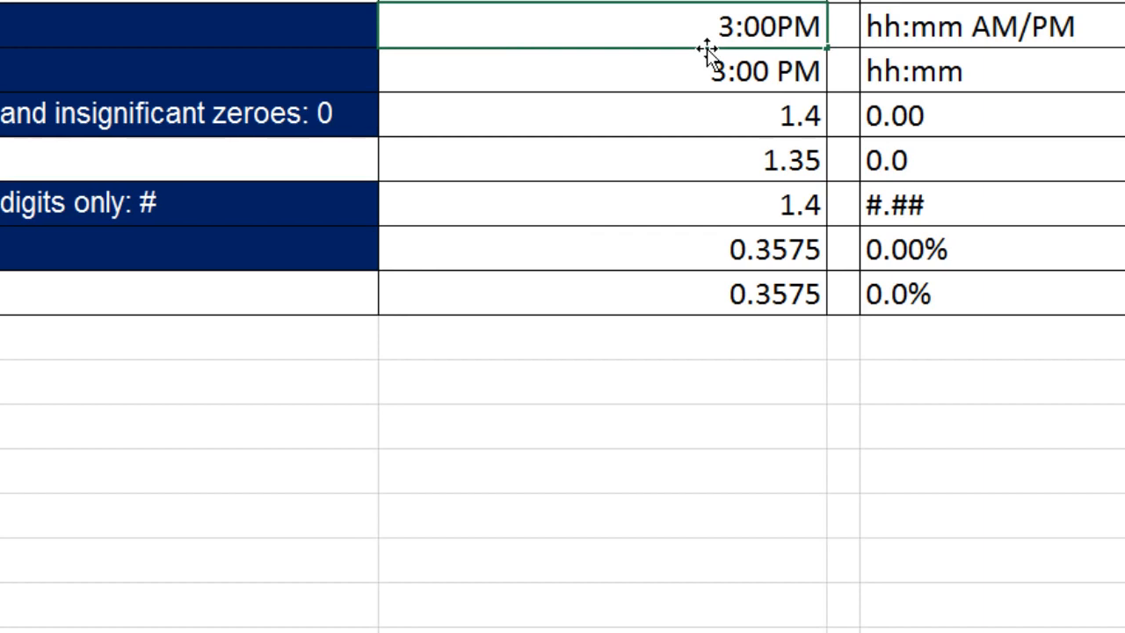
pyautogui.hotkey('ctrl', 'Return')
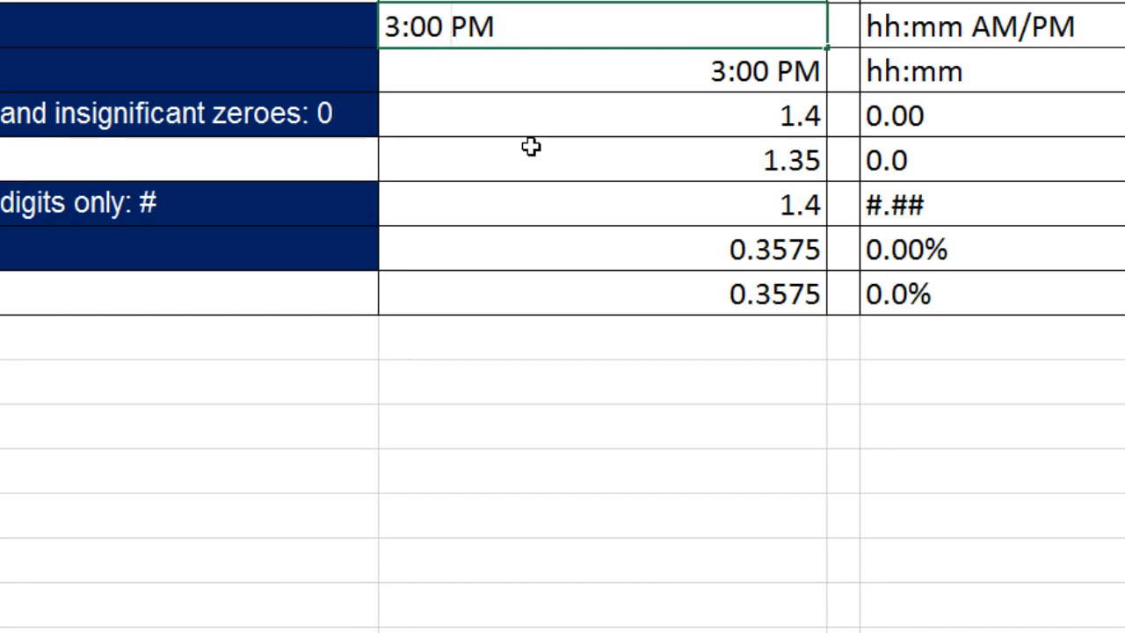
pyautogui.hotkey('ctrl', 'Return')
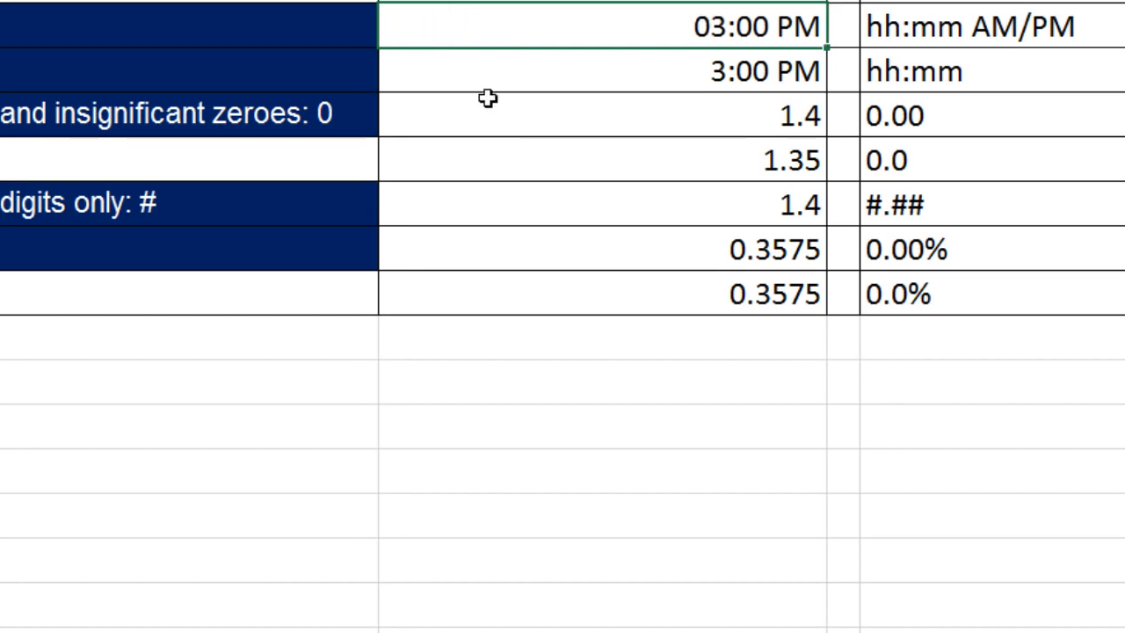
# Apply the custom number format hh:mm to the time in B7.
pyautogui.click(677, 77)
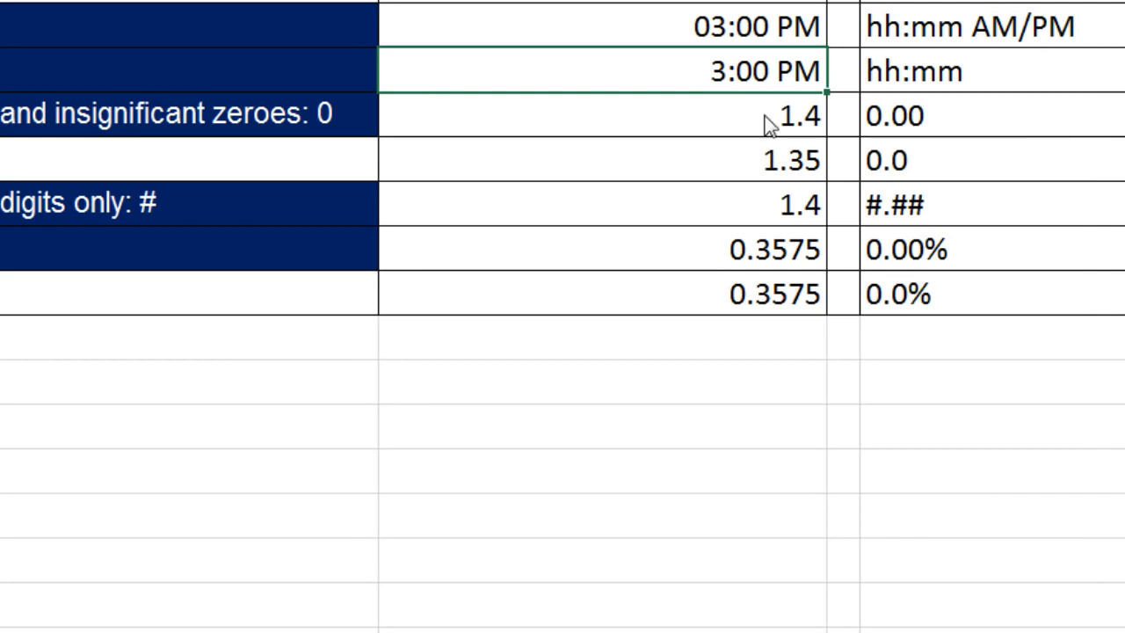
pyautogui.hotkey('ctrl', '1')
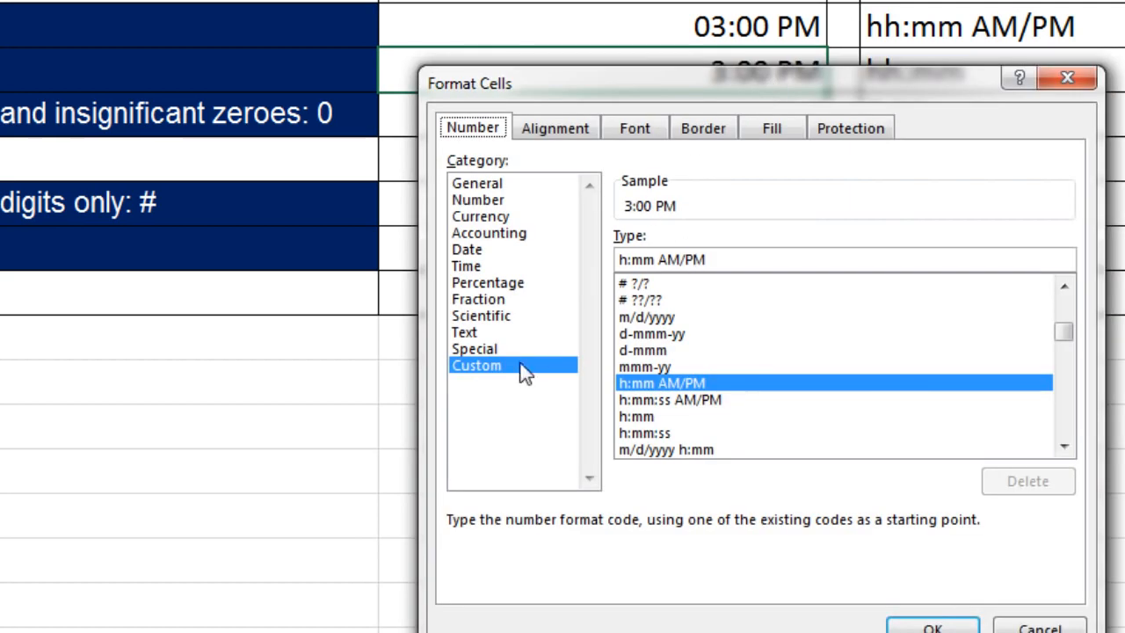
pyautogui.moveTo(730, 261); pyautogui.dragTo(564, 258)
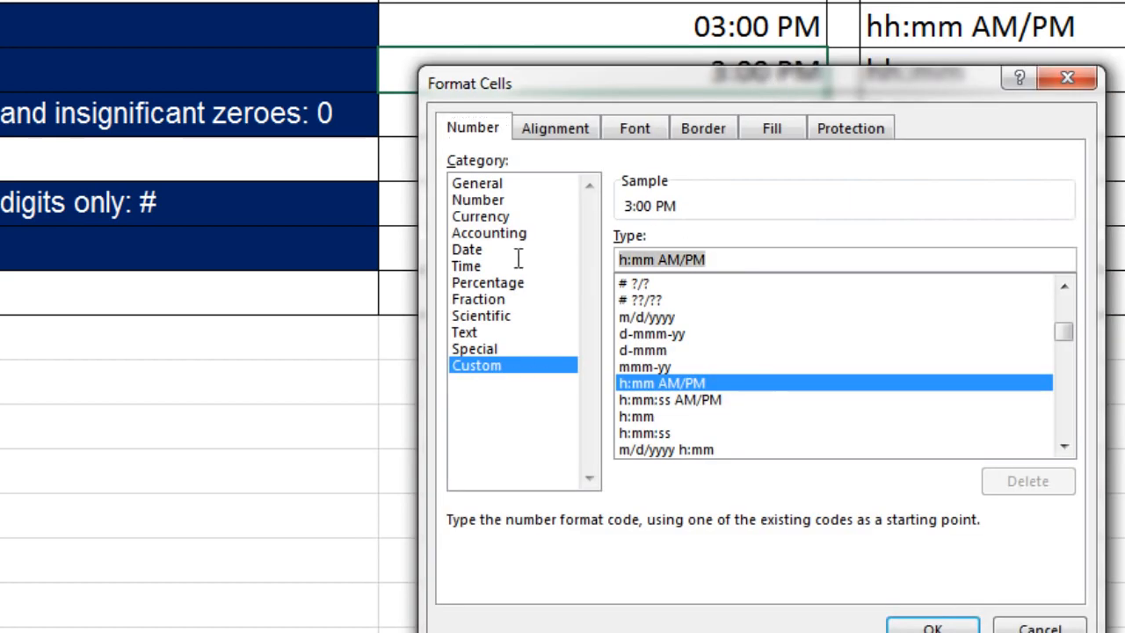
pyautogui.write('hh:mm')
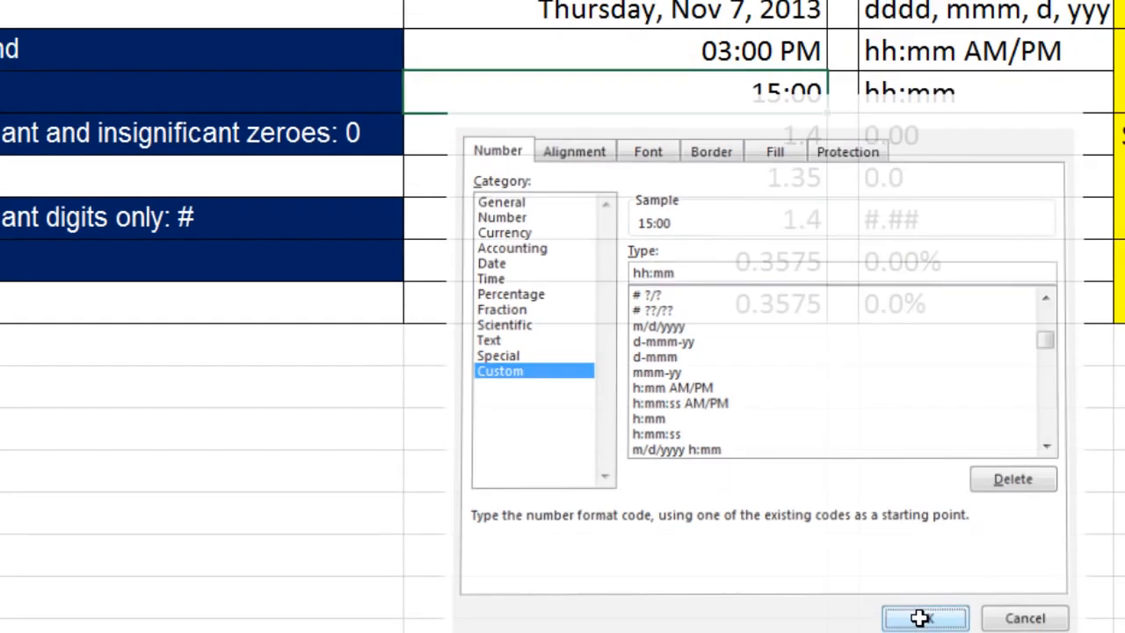
pyautogui.click(932, 626)
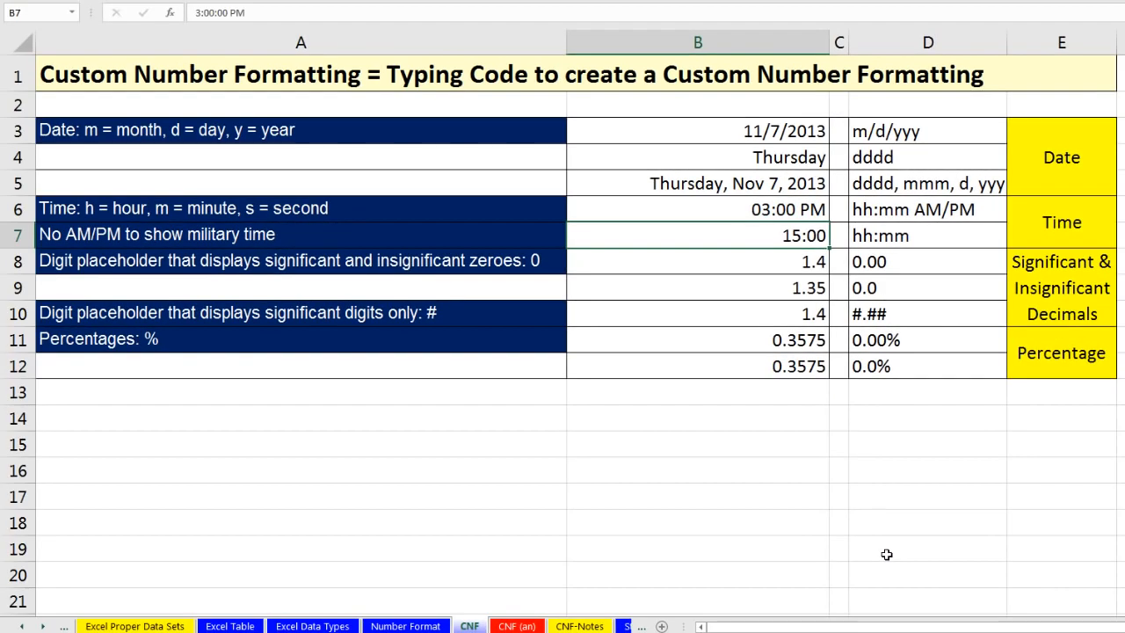
# Re-enter the time 3:00 PM in B7, keeping the cell selected.
pyautogui.press('F2')
pyautogui.hotkey('shift', 'Home')
pyautogui.write('3:0')
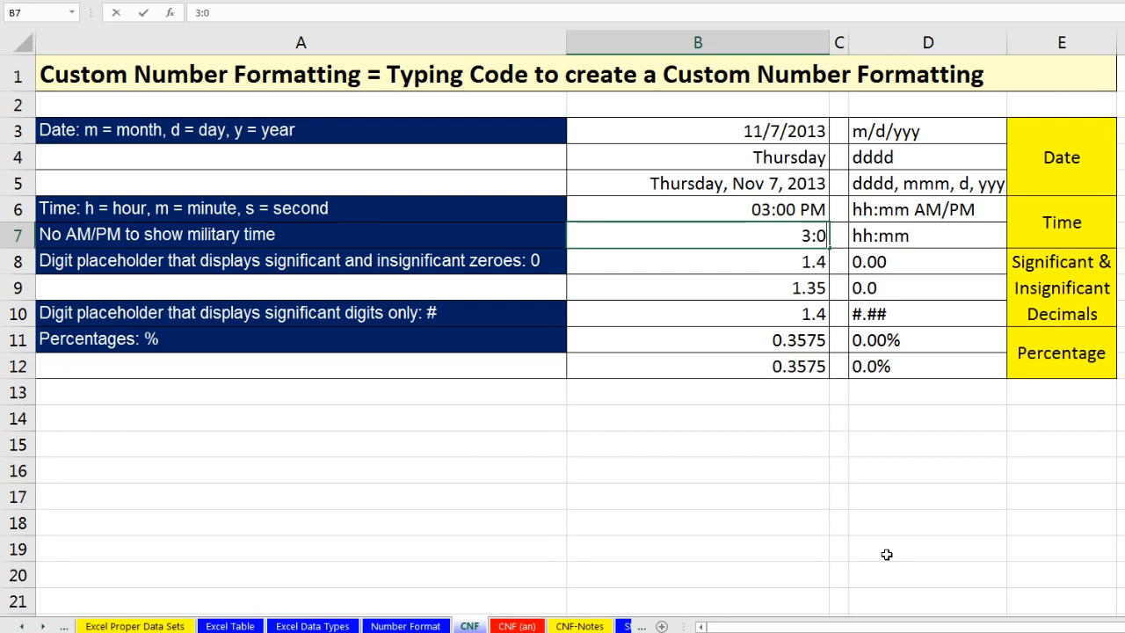
pyautogui.write('0 PM')
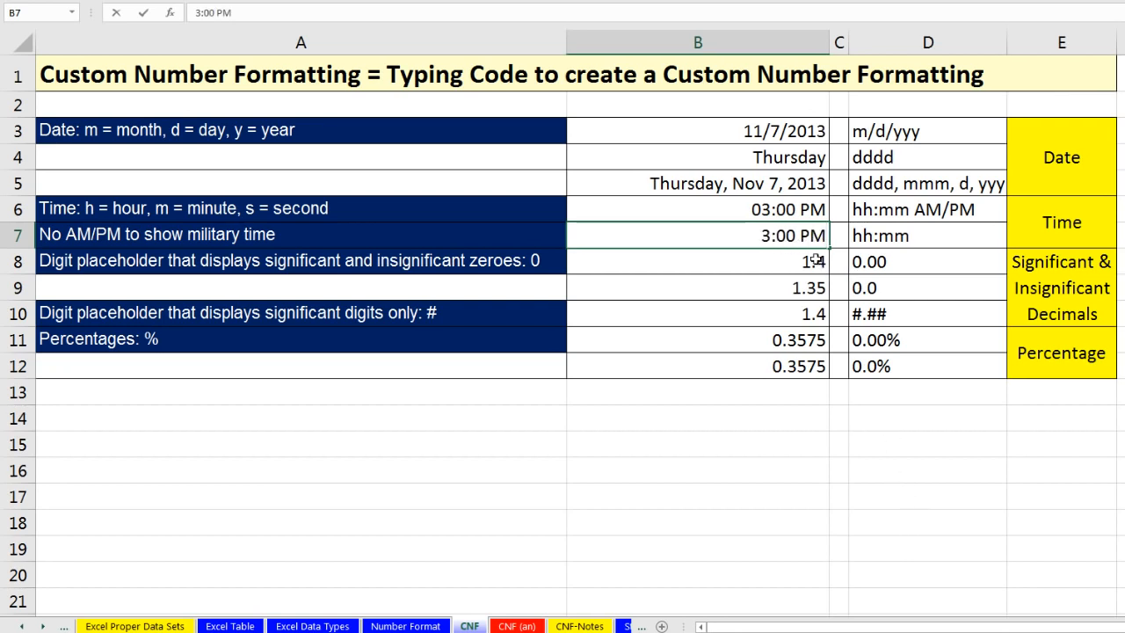
pyautogui.hotkey('ctrl', 'Return')
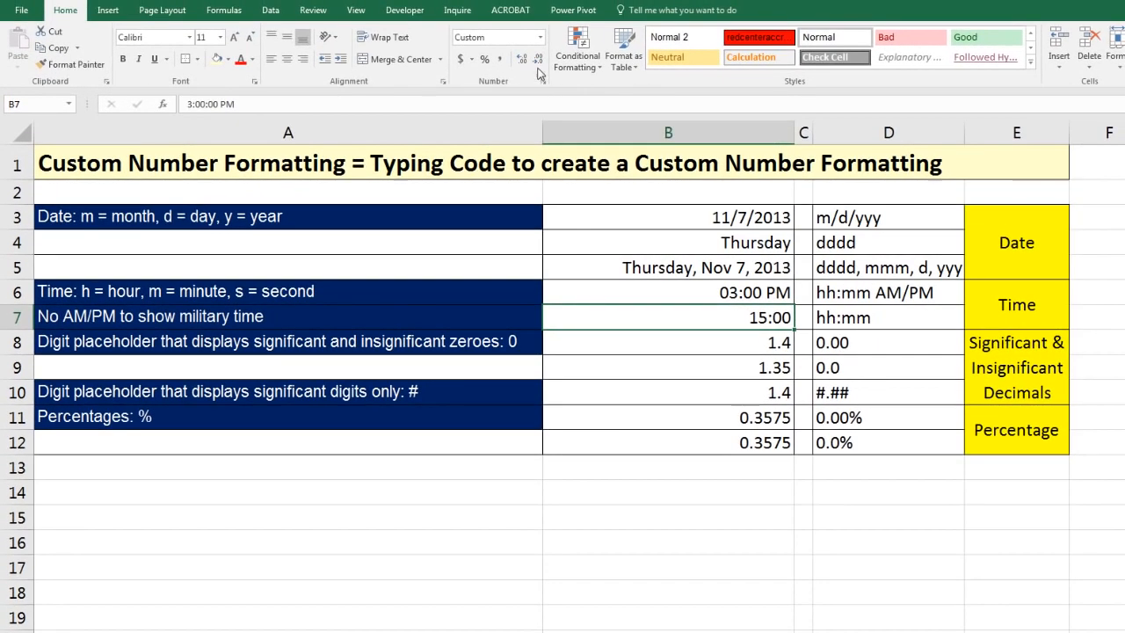
# Preview extra decimal zeroes in B8's custom format code, and apply the custom number format 0.00.
pyautogui.click(763, 343)
pyautogui.hotkey('ctrl', '1')
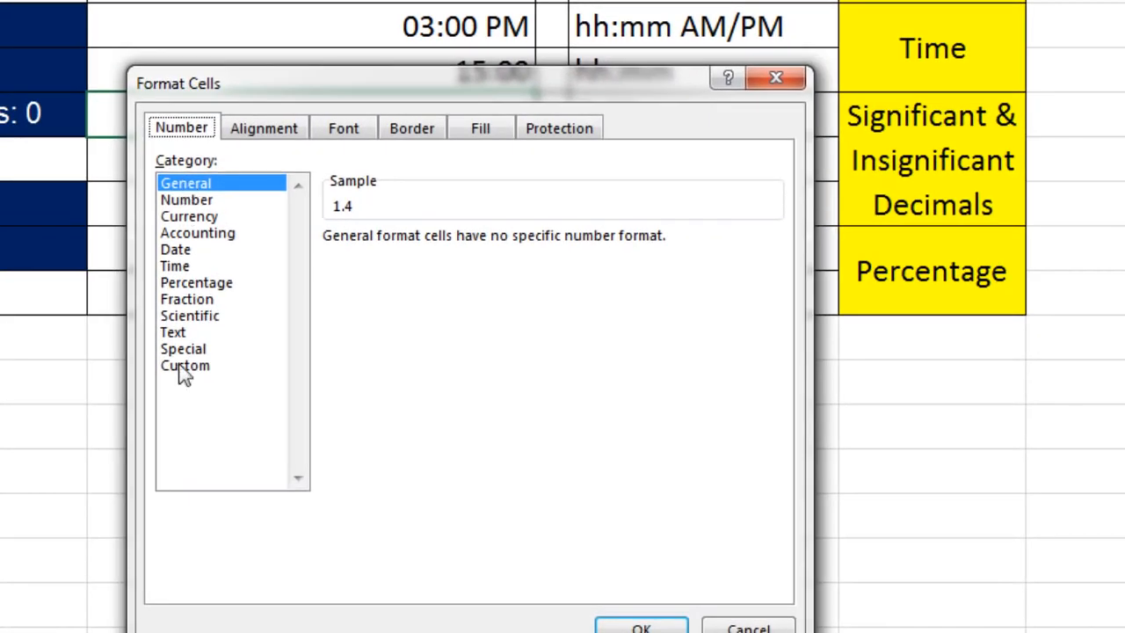
pyautogui.click(182, 369)
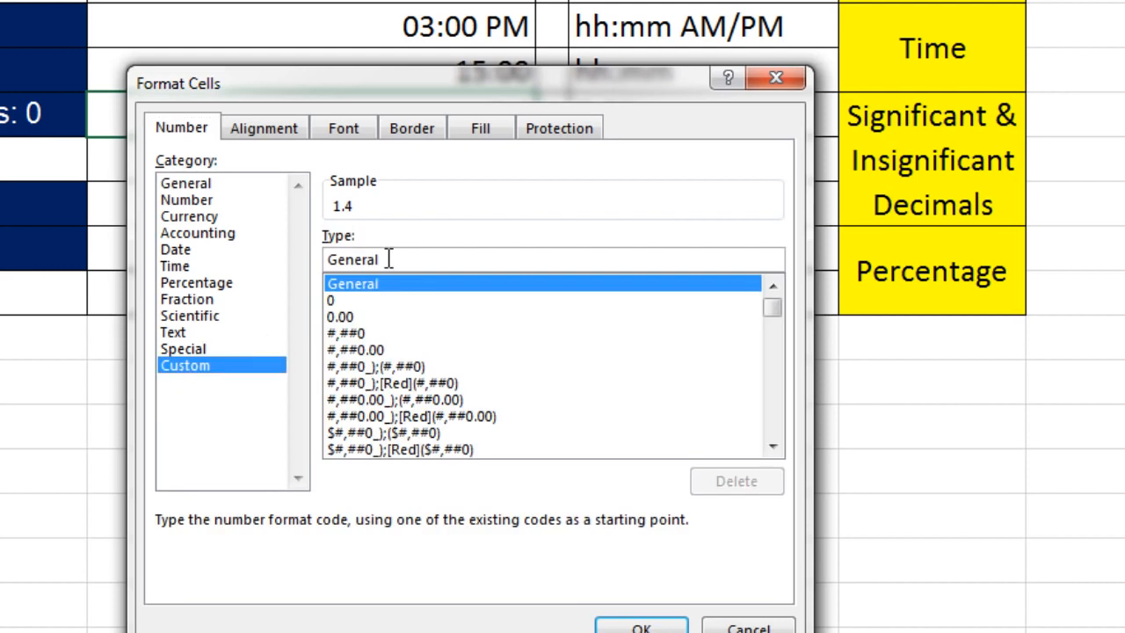
pyautogui.moveTo(397, 258); pyautogui.dragTo(245, 252)
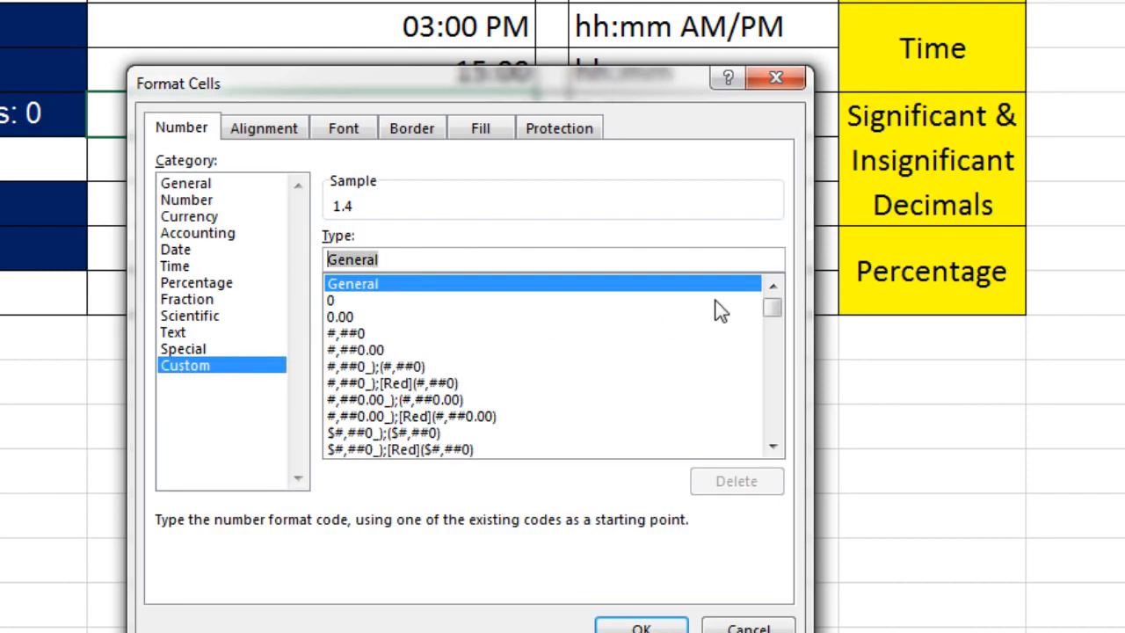
pyautogui.write('0.')
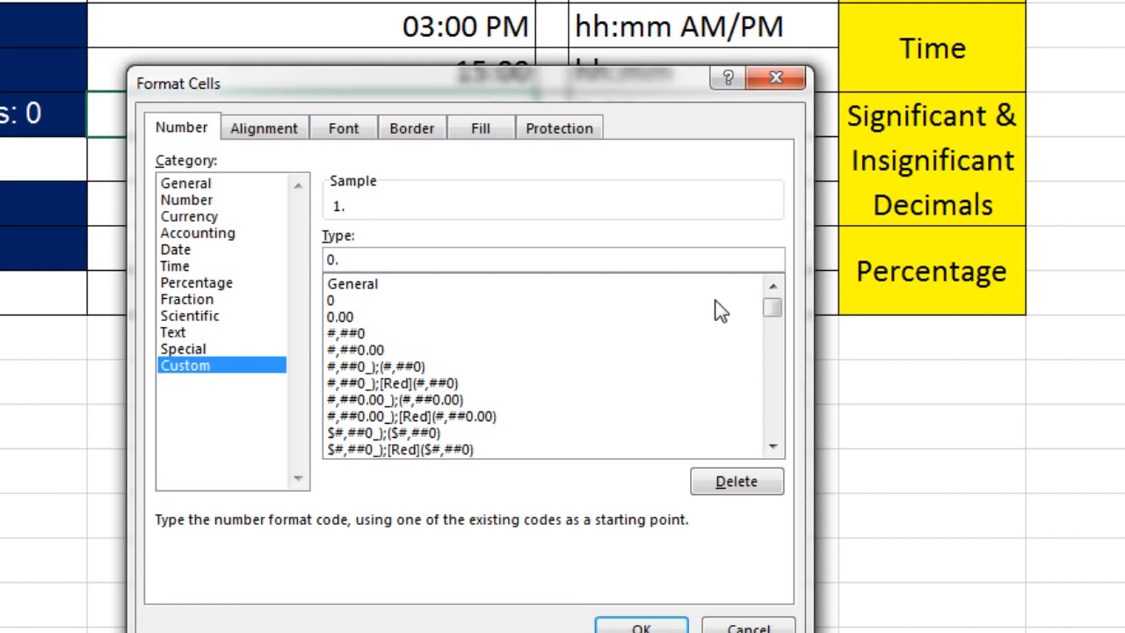
pyautogui.write('000')
pyautogui.write('0')
pyautogui.press('BackSpace')
pyautogui.press('BackSpace')
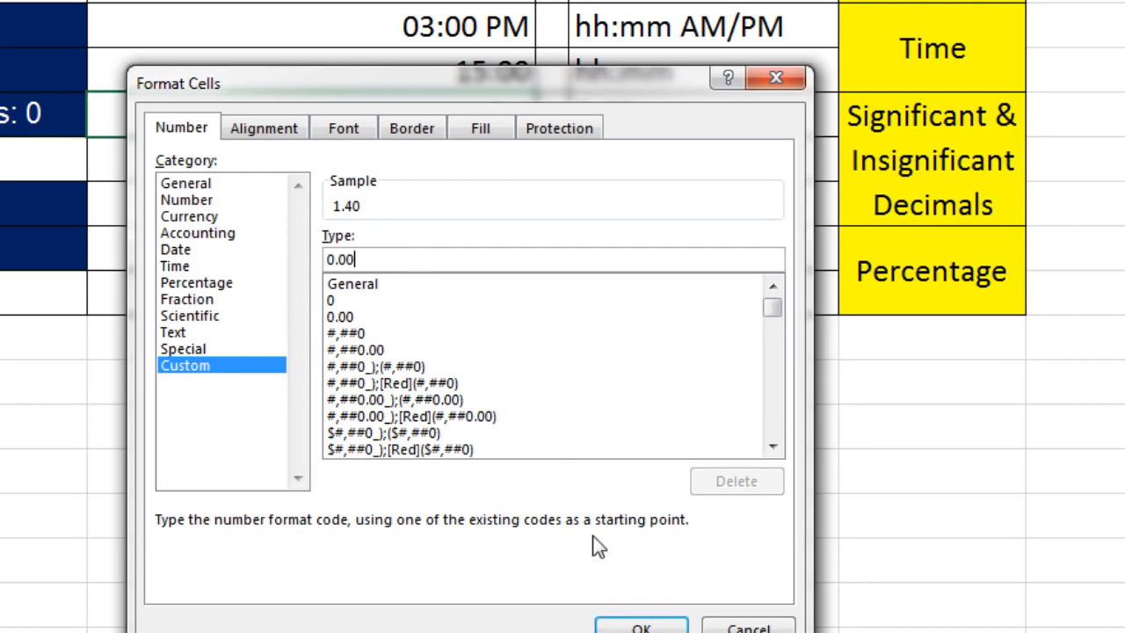
pyautogui.click(641, 628)
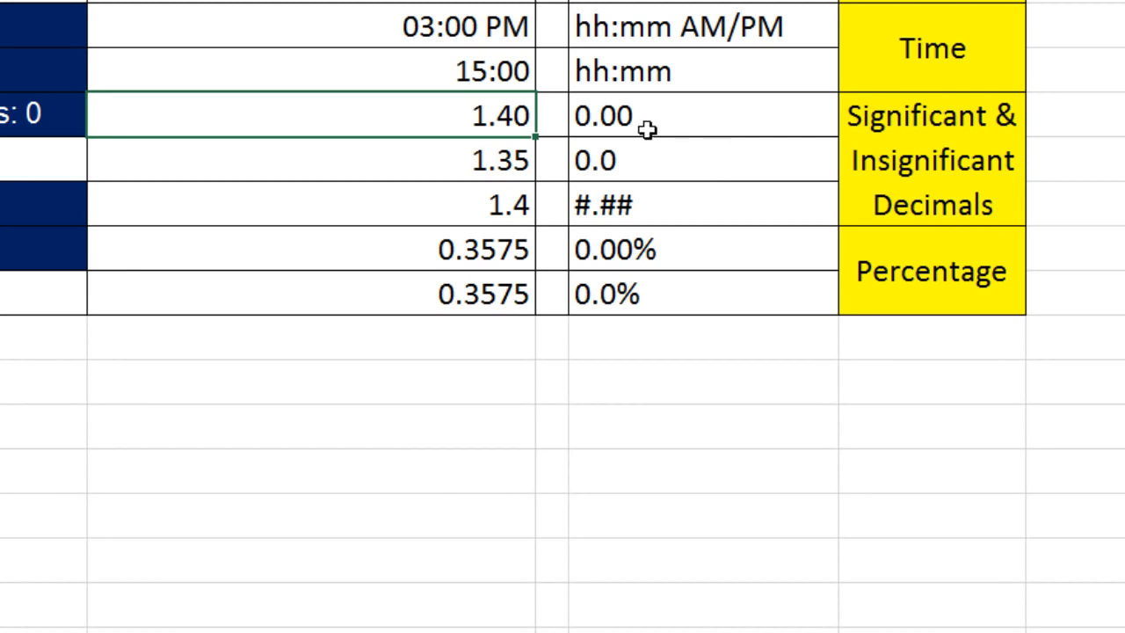
# Test B8's two-decimal format with the value 1.755 and undo the entry.
pyautogui.write('1.755')
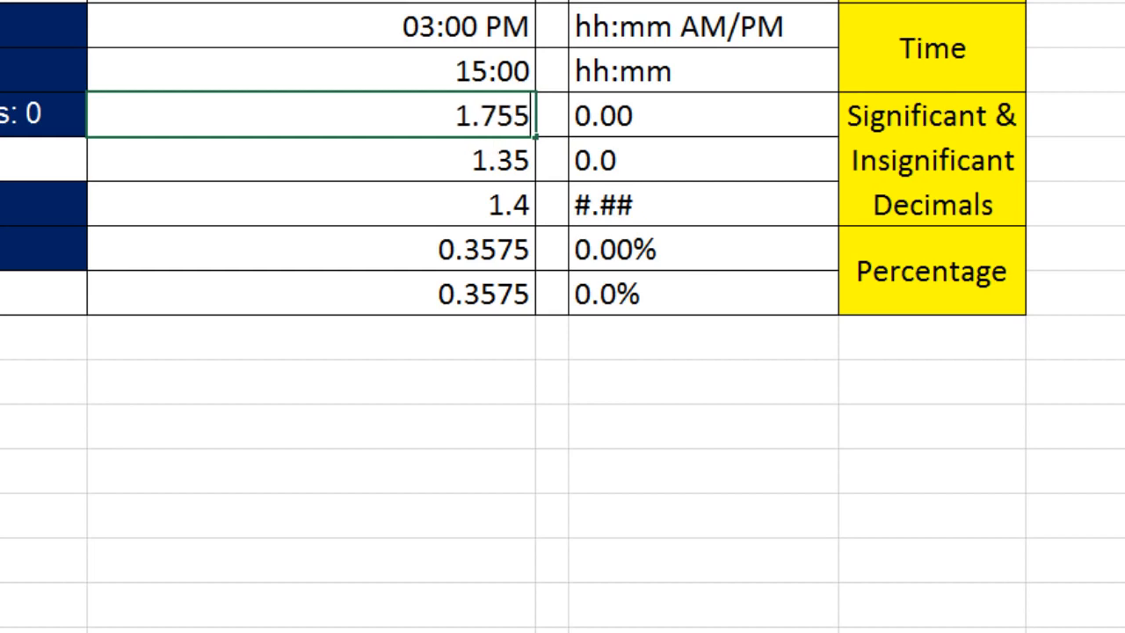
pyautogui.hotkey('ctrl', 'Return')
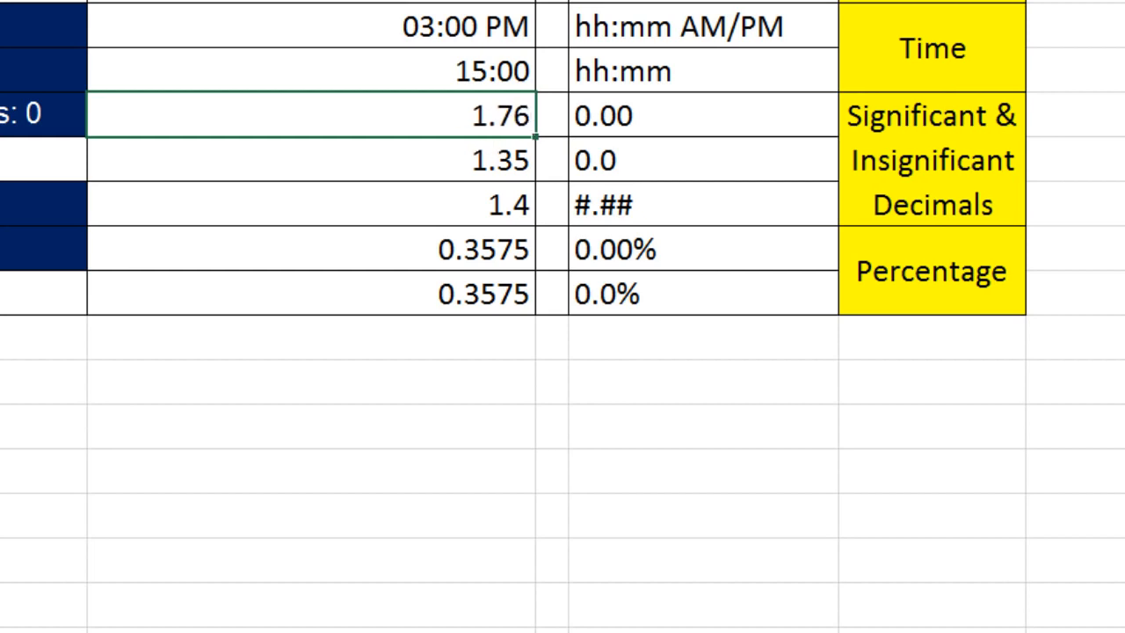
pyautogui.hotkey('ctrl', 'z')
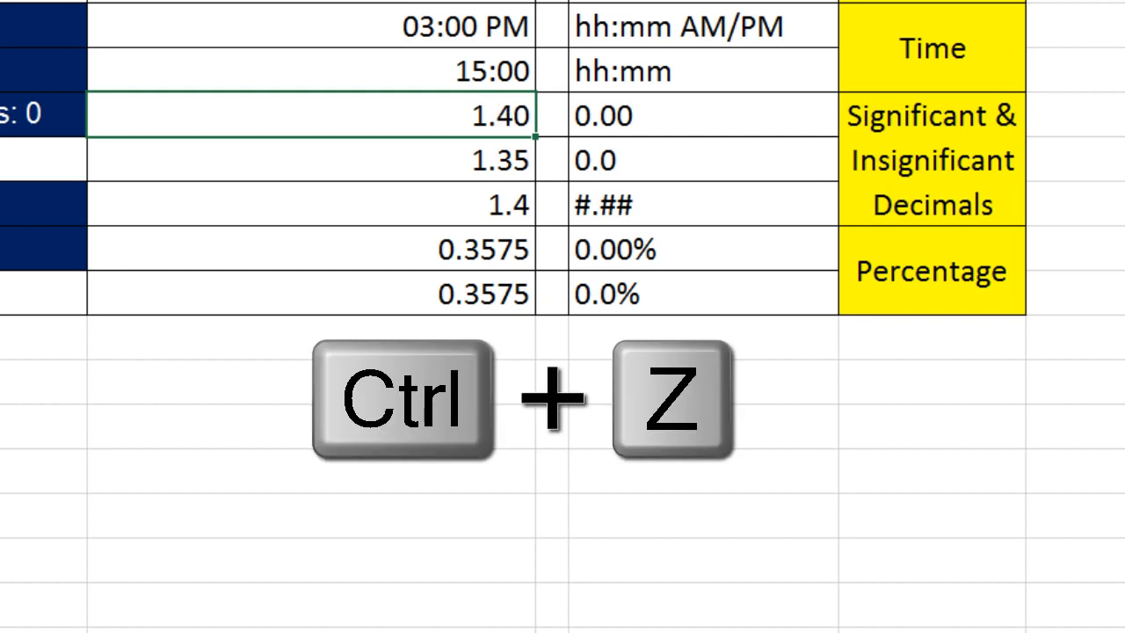
# Apply the custom number format 0.0 to the decimal in B9.
pyautogui.click(497, 167)
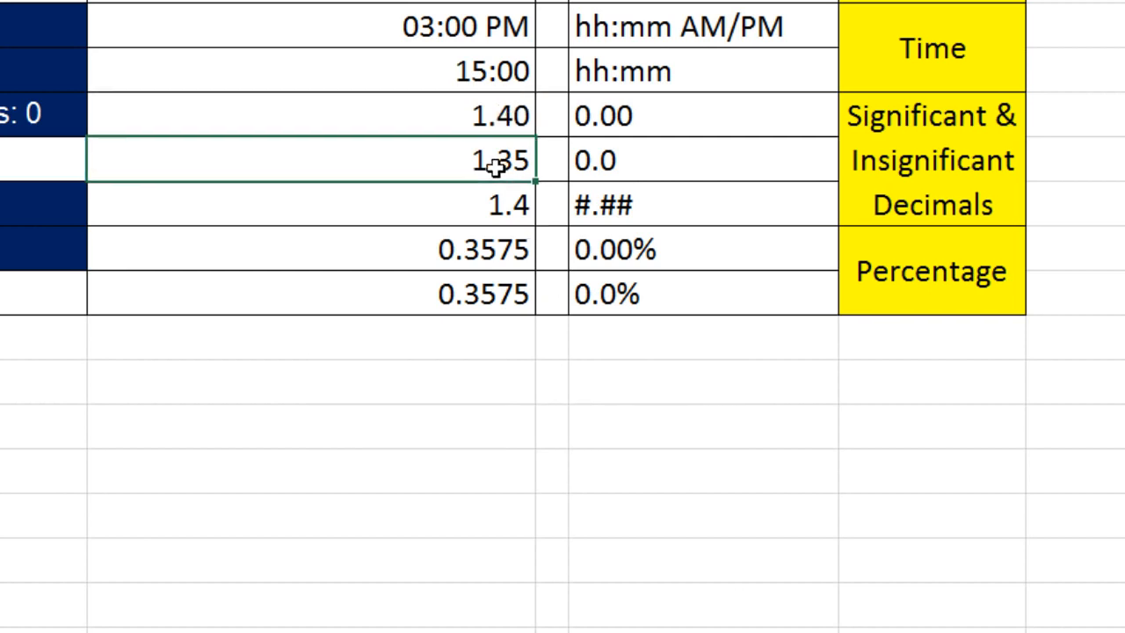
pyautogui.hotkey('ctrl', '1')
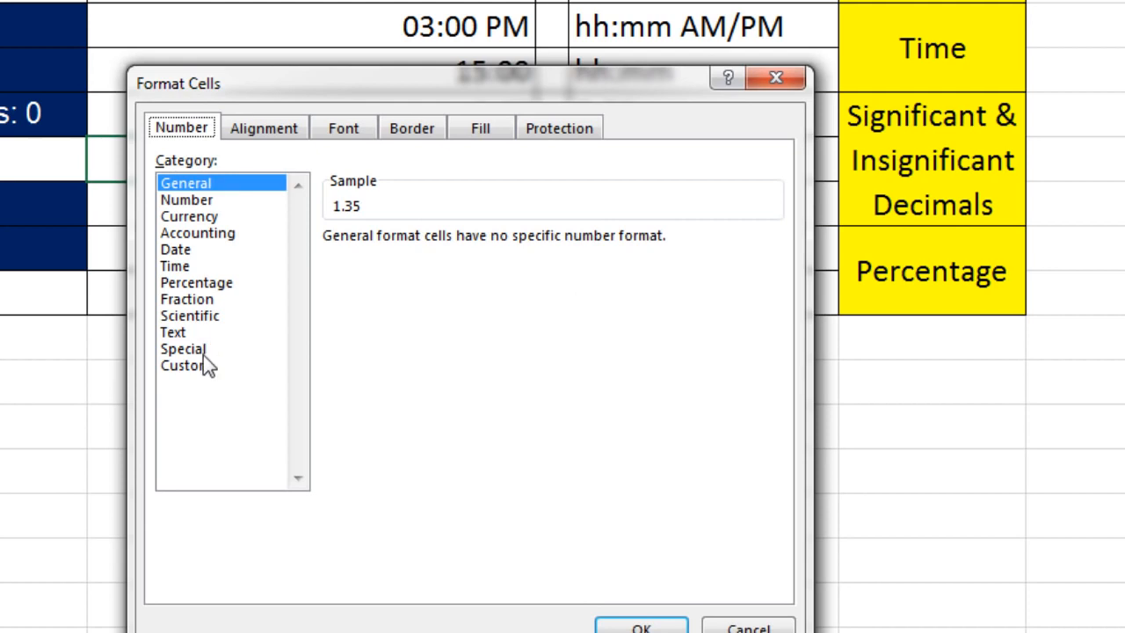
pyautogui.click(203, 368)
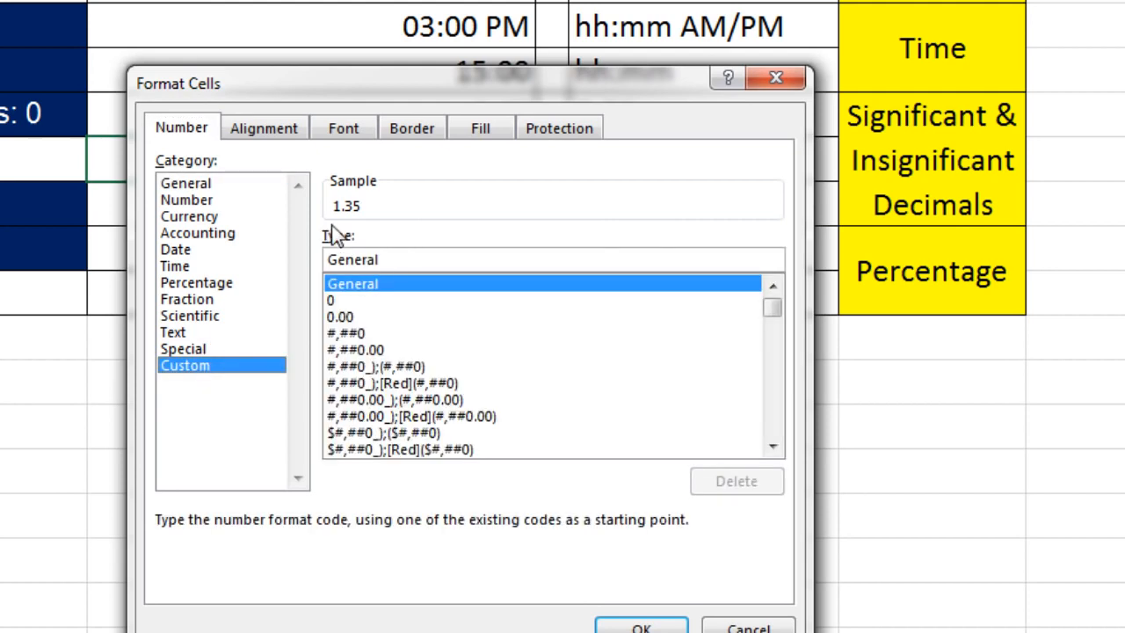
pyautogui.doubleClick(327, 256)
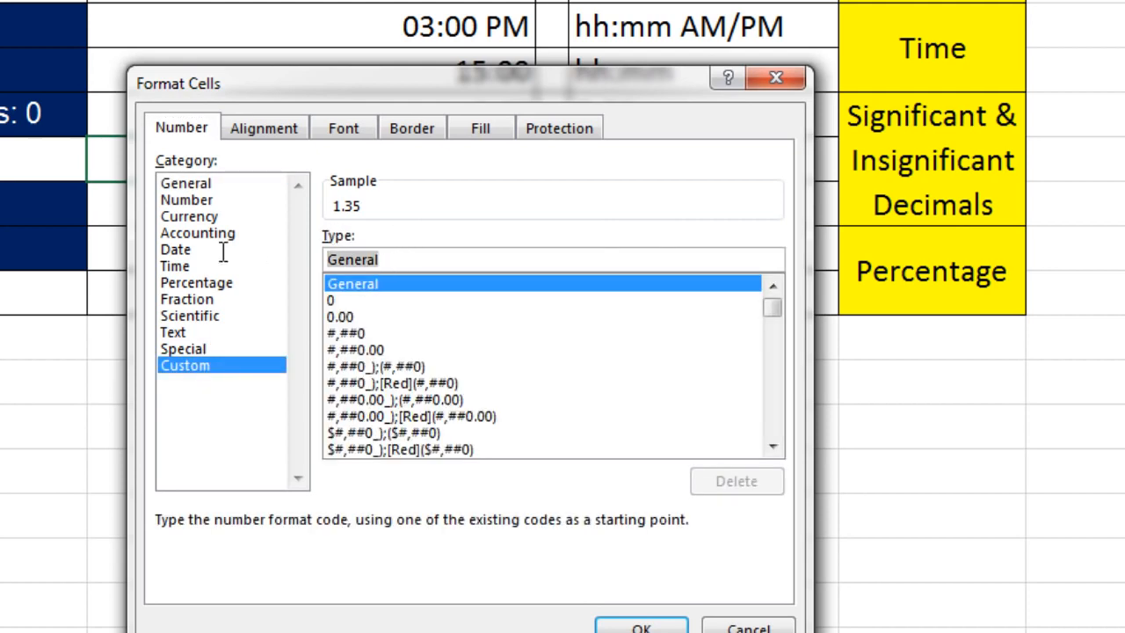
pyautogui.write('0.0')
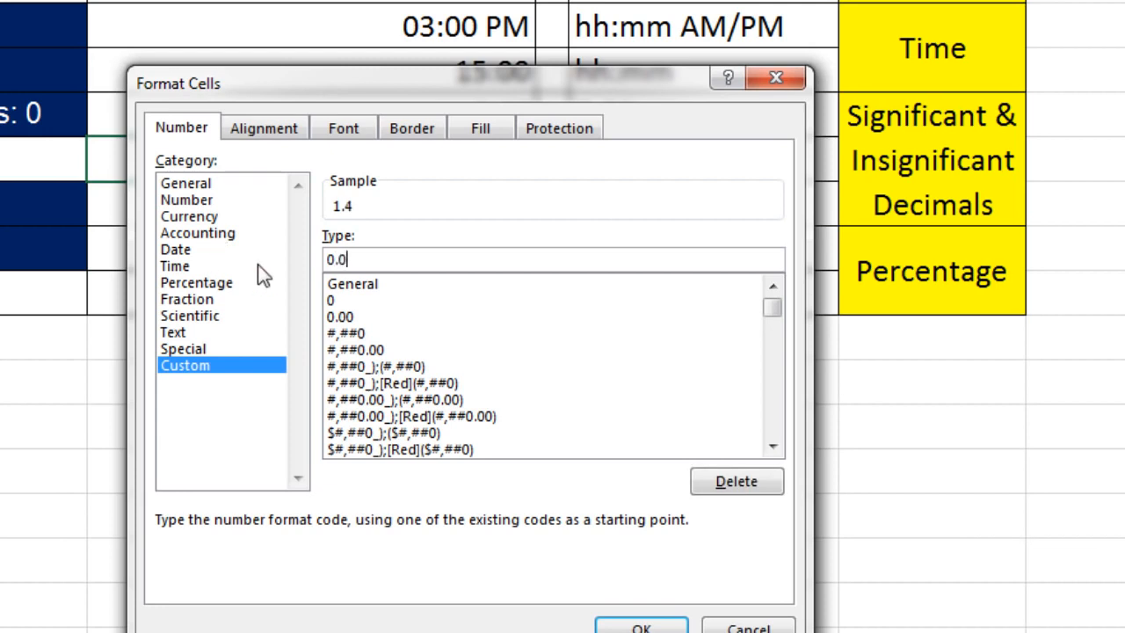
pyautogui.click(650, 628)
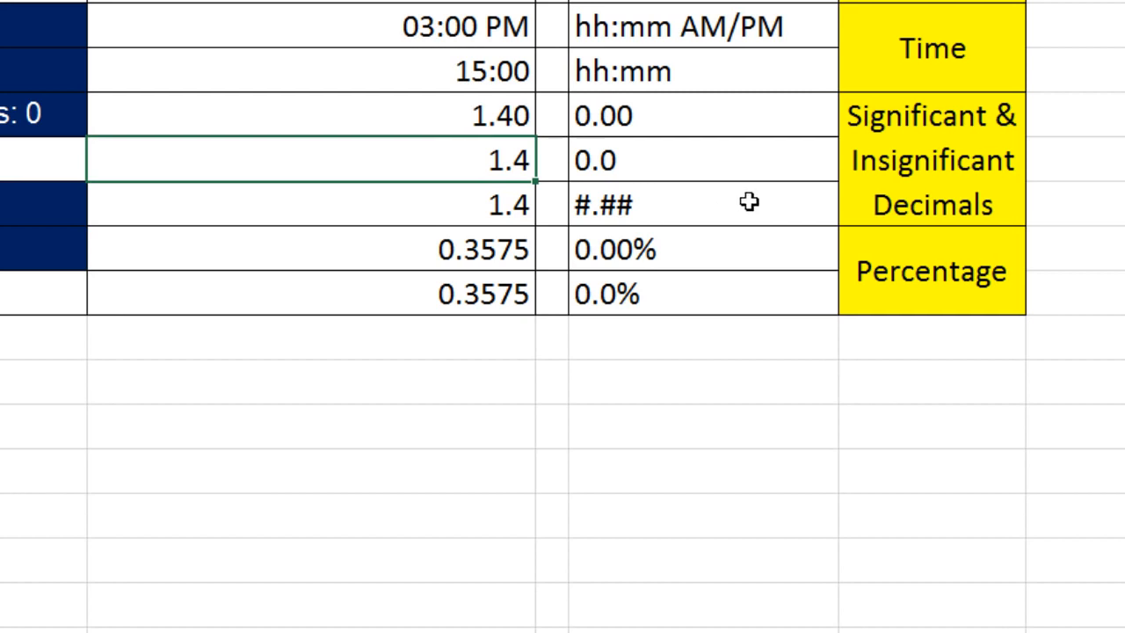
# Apply the custom number format #.## to the decimal in B10, and enter 1.35 in the cell.
pyautogui.click(644, 211)
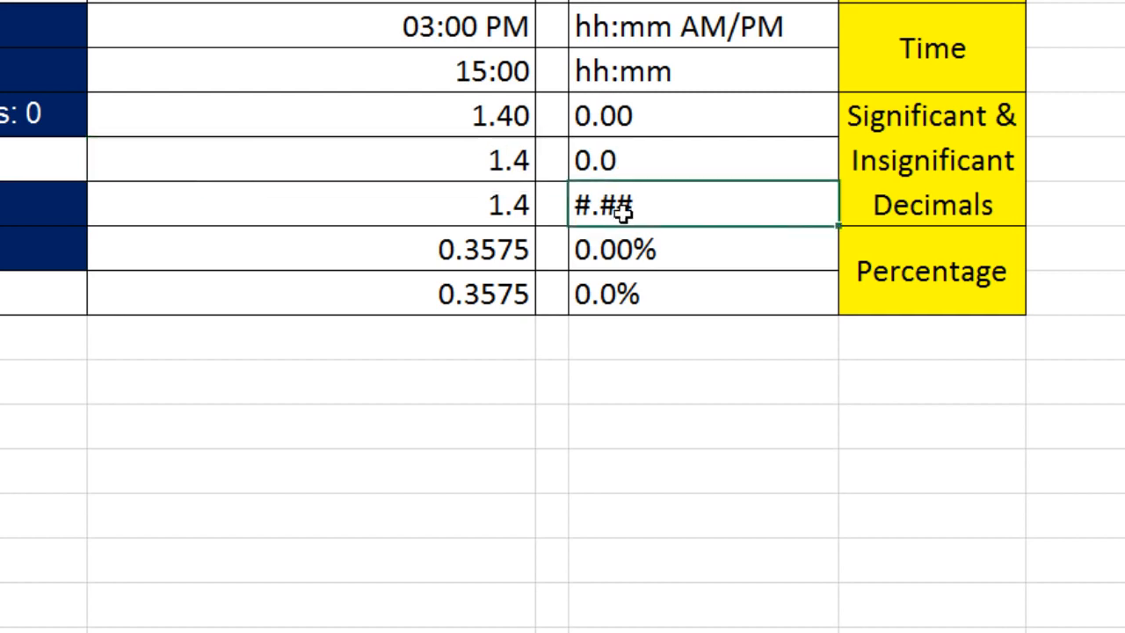
pyautogui.click(469, 212)
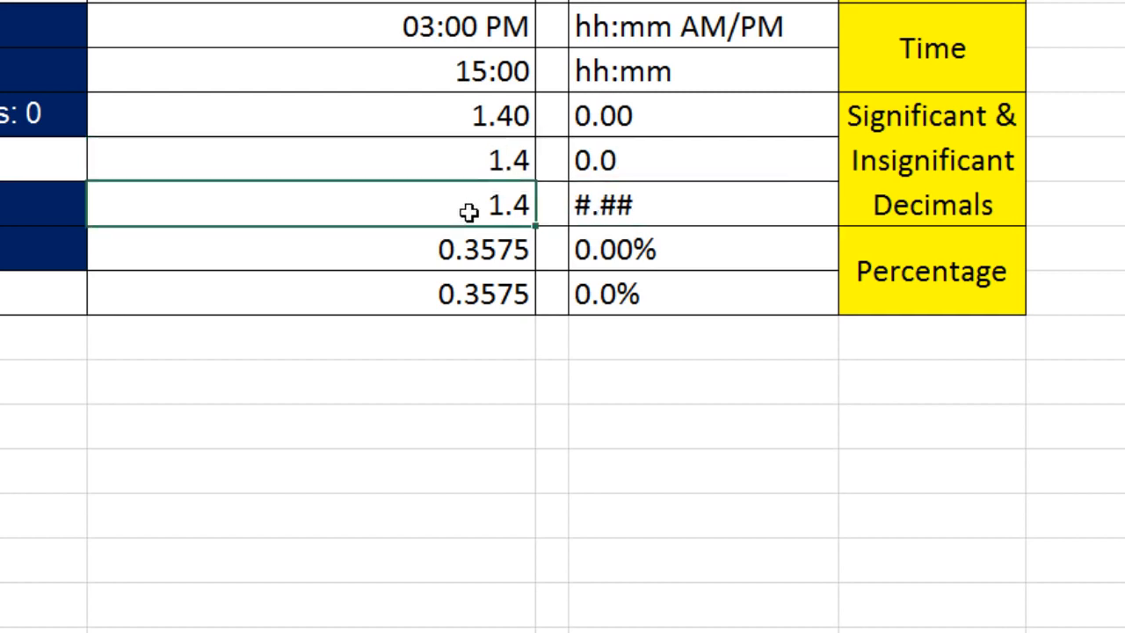
pyautogui.hotkey('ctrl', '1')
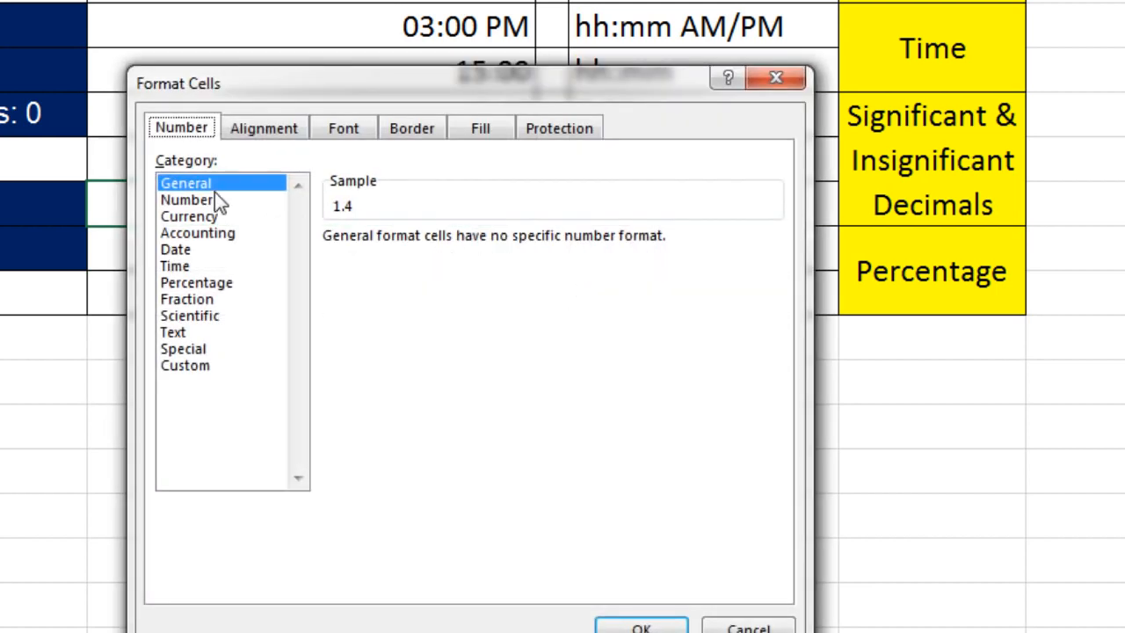
pyautogui.click(195, 367)
pyautogui.moveTo(411, 258); pyautogui.dragTo(264, 254)
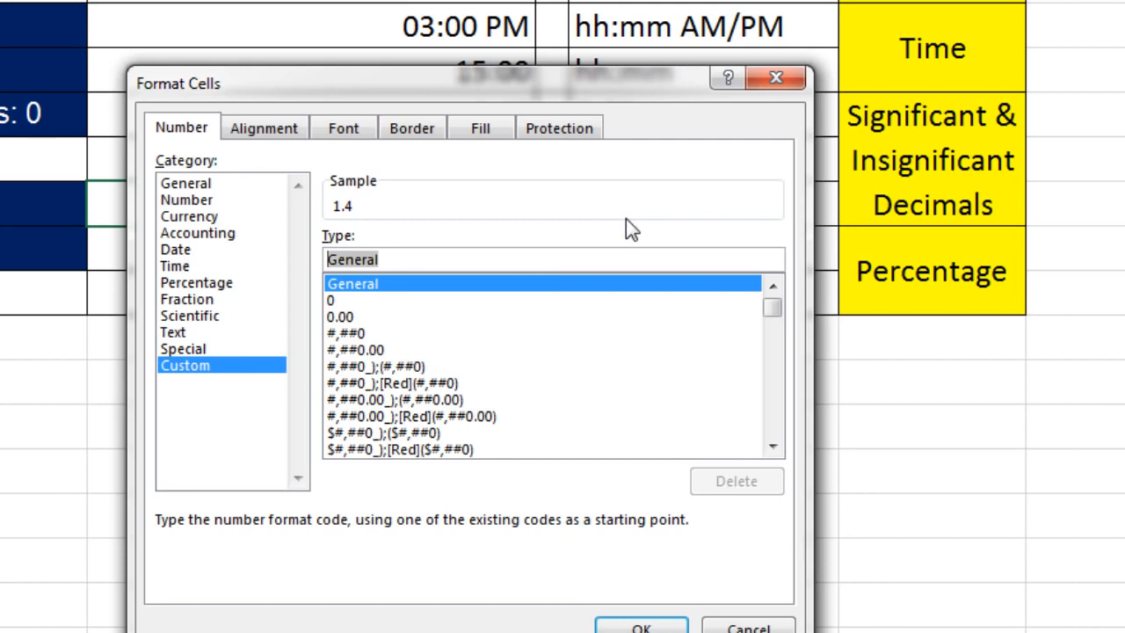
pyautogui.write('#')
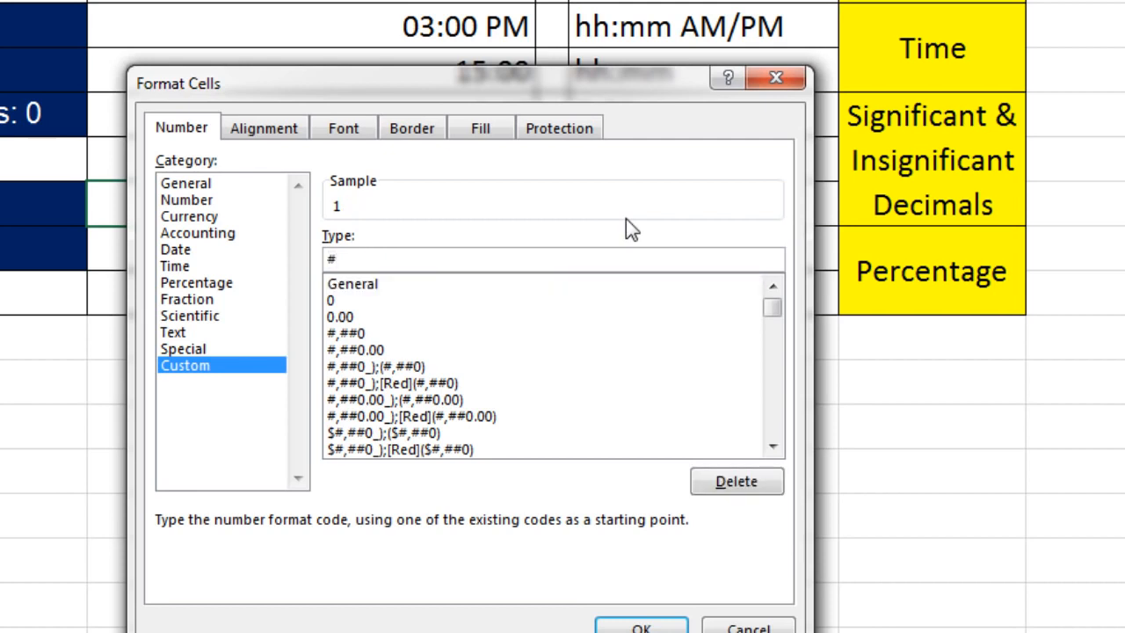
pyautogui.write('.##')
pyautogui.click(641, 628)
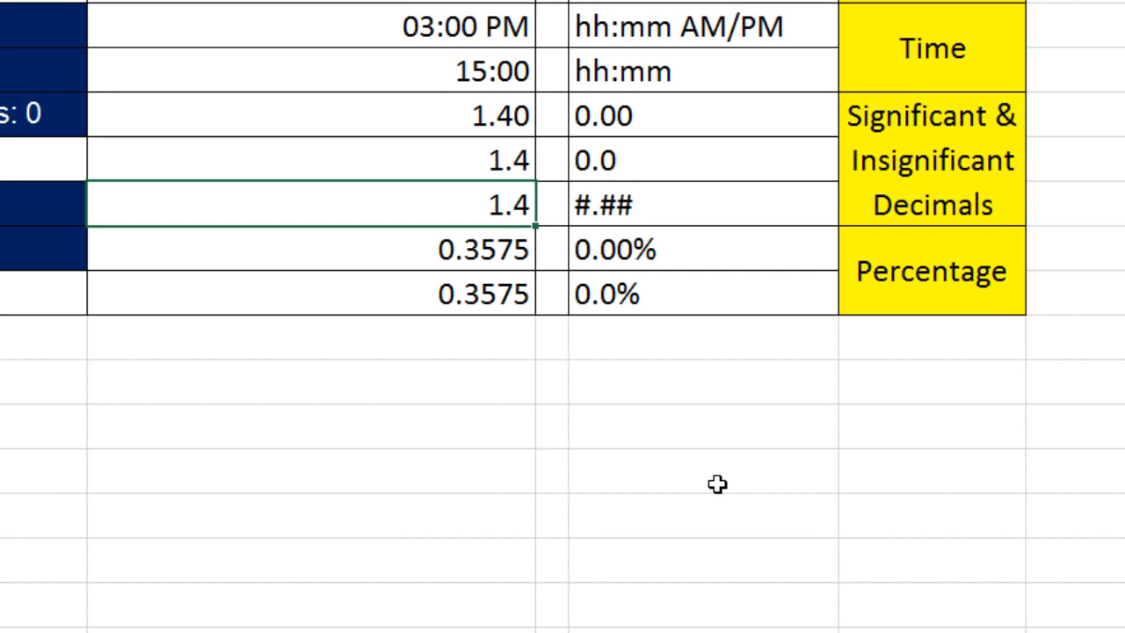
pyautogui.write('1.35')
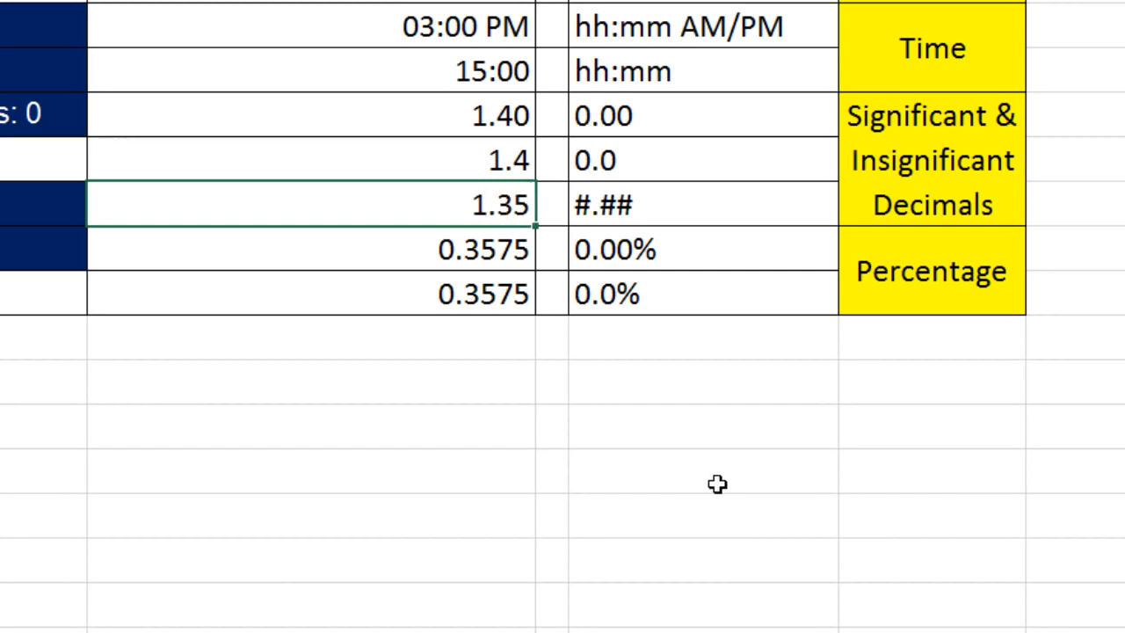
# Test B10's significant-digits format with the value 1.455 and undo the entry.
pyautogui.press('BackSpace')
pyautogui.press('BackSpace')
pyautogui.press('BackSpace')
pyautogui.write('.455')
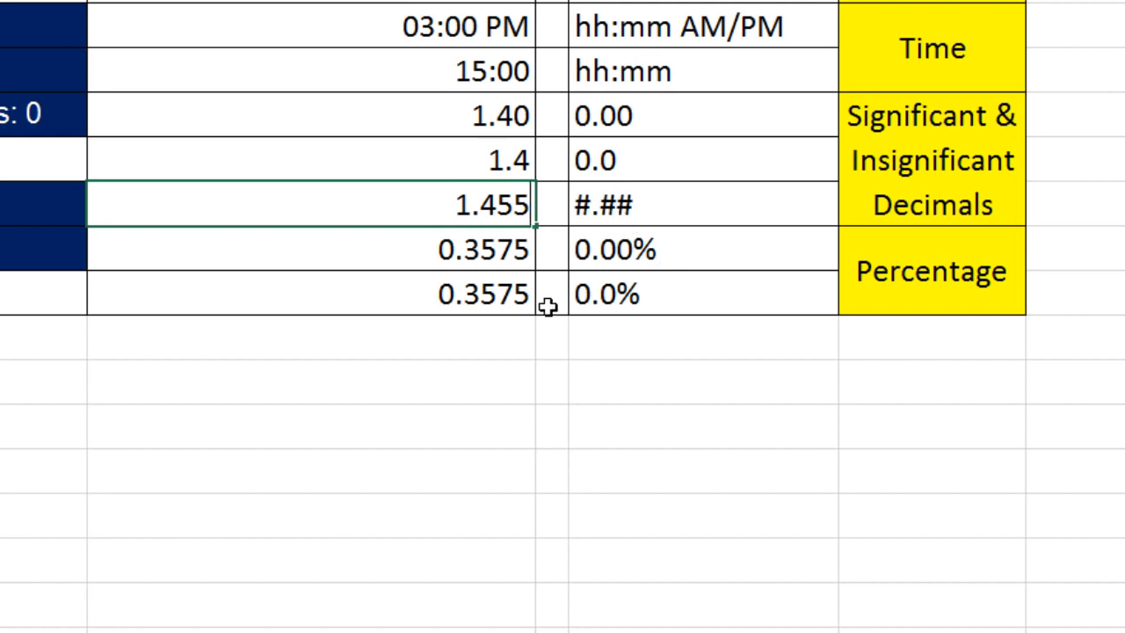
pyautogui.hotkey('ctrl', 'Return')
pyautogui.hotkey('ctrl', 'z')
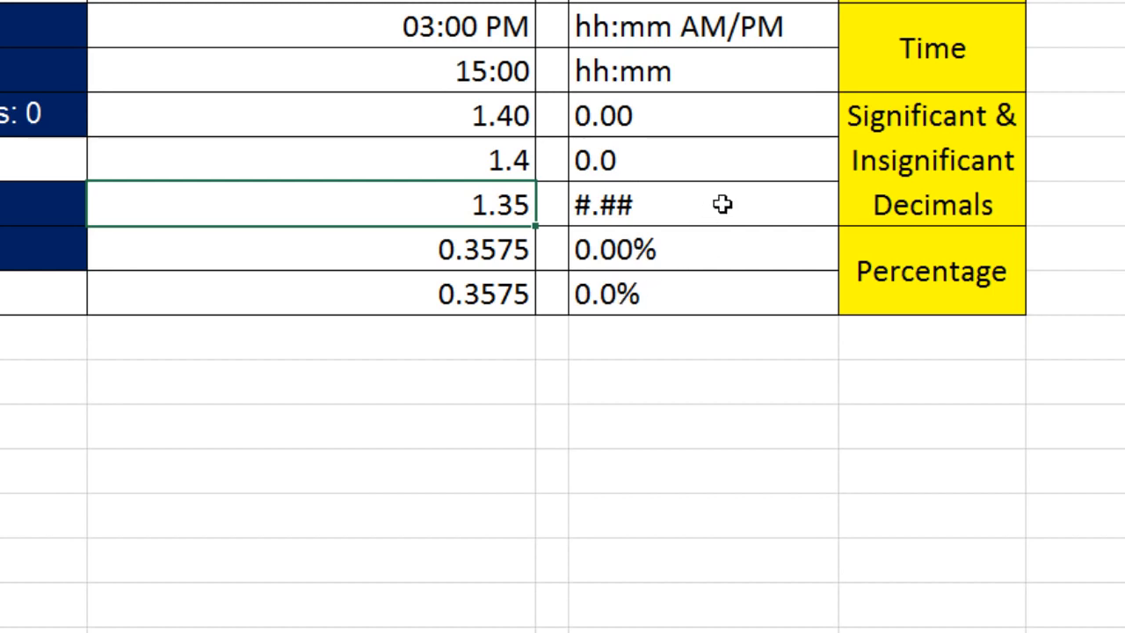
# Apply the custom number format 0.00% to the decimal in B11.
pyautogui.click(483, 255)
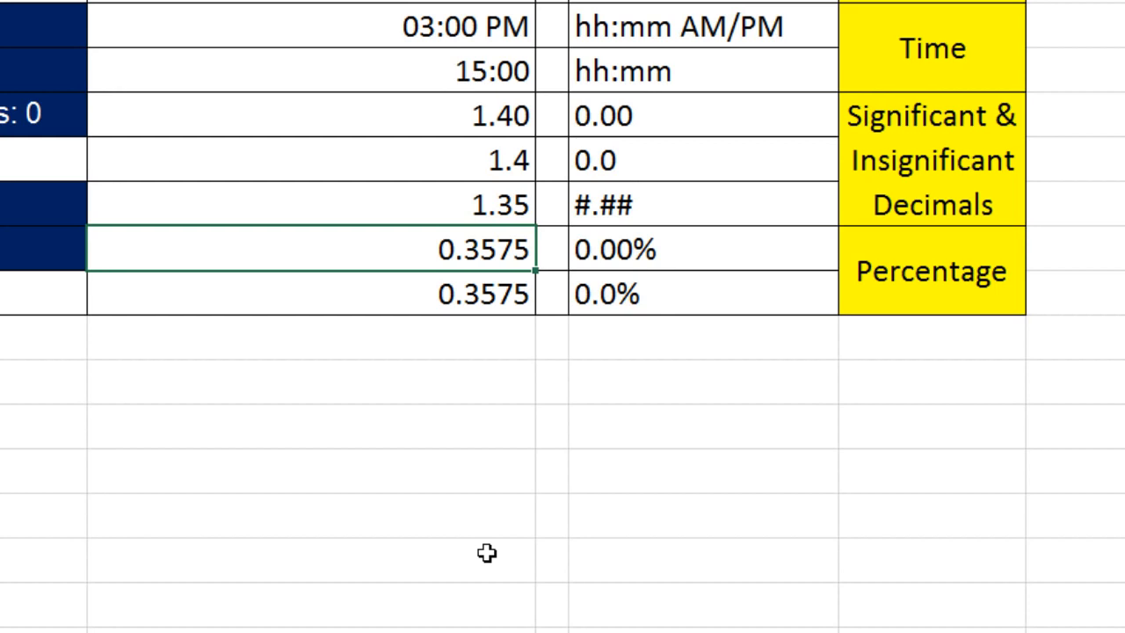
pyautogui.hotkey('ctrl', '1')
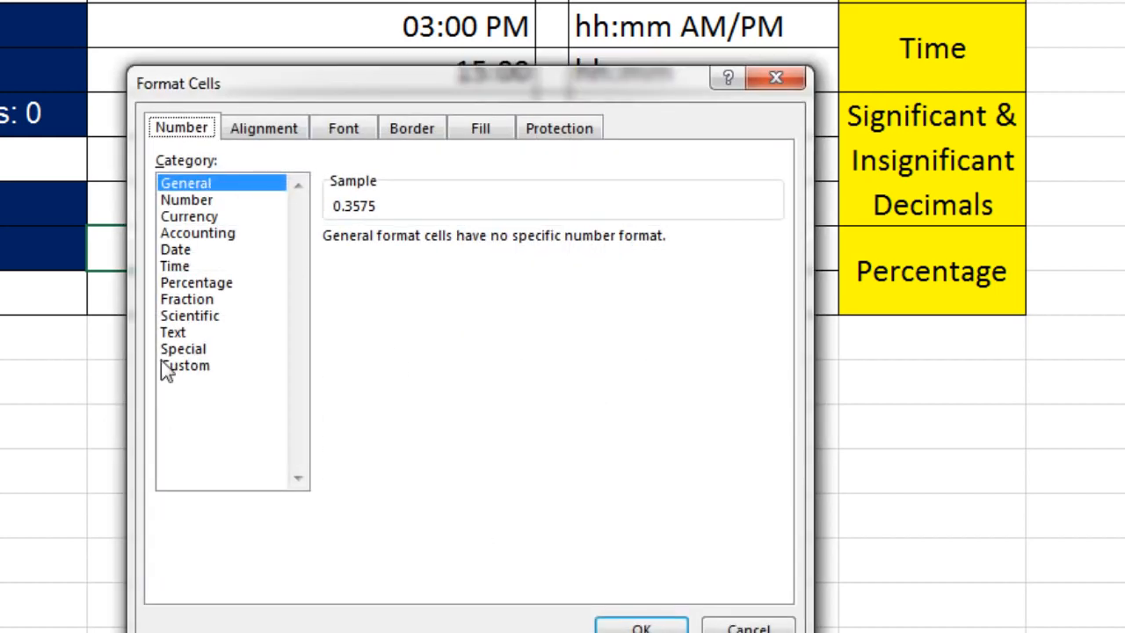
pyautogui.click(180, 367)
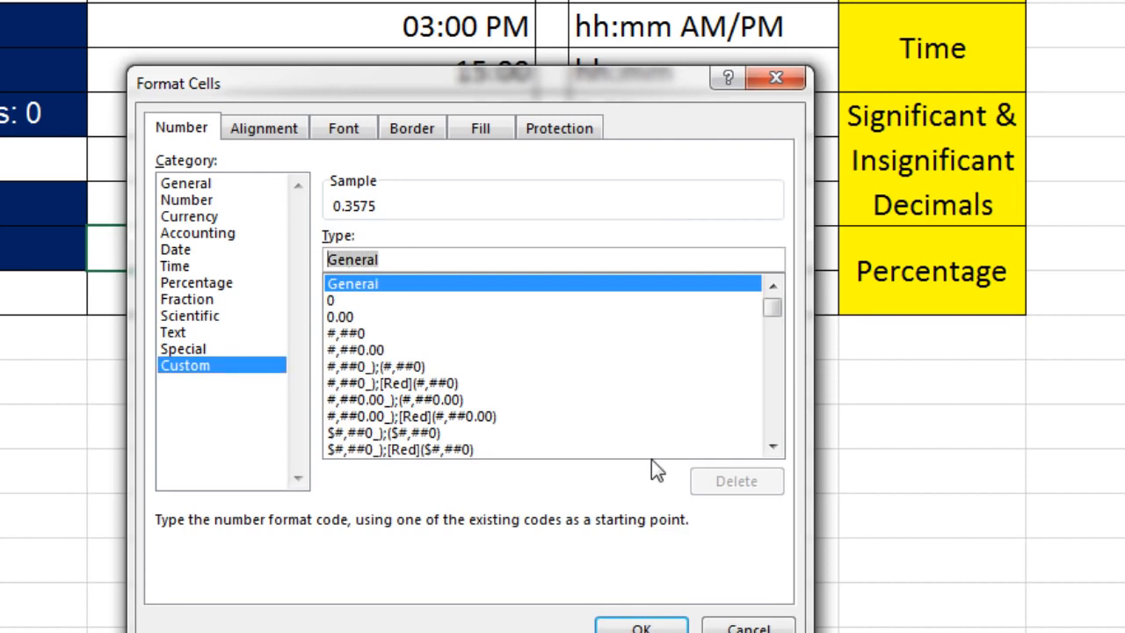
pyautogui.write('0.00')
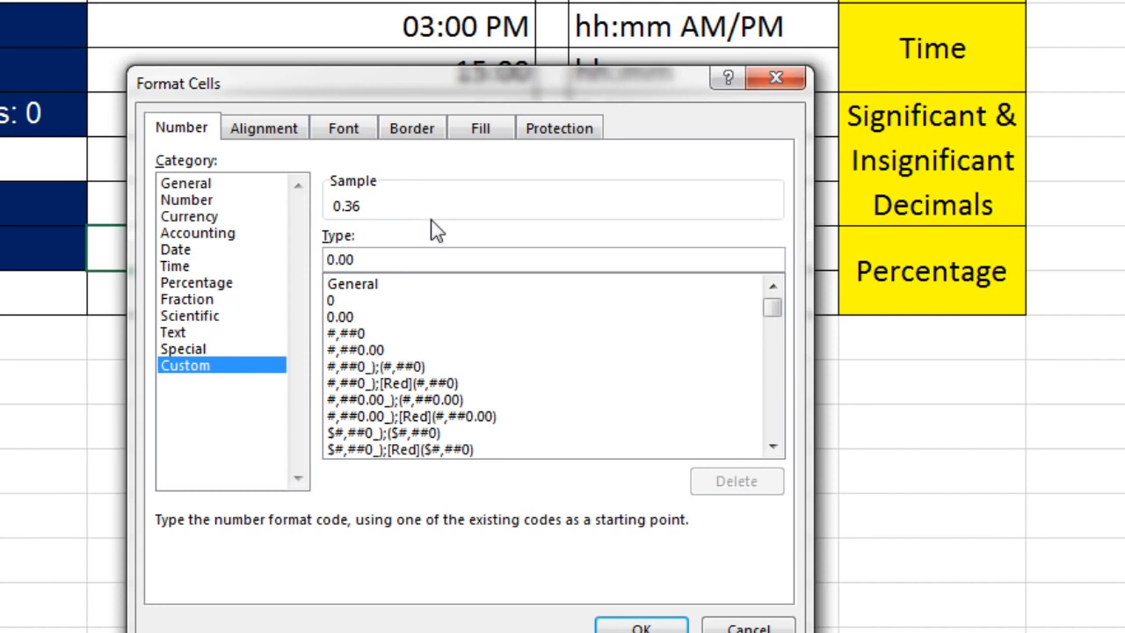
pyautogui.write('%')
pyautogui.click(641, 626)
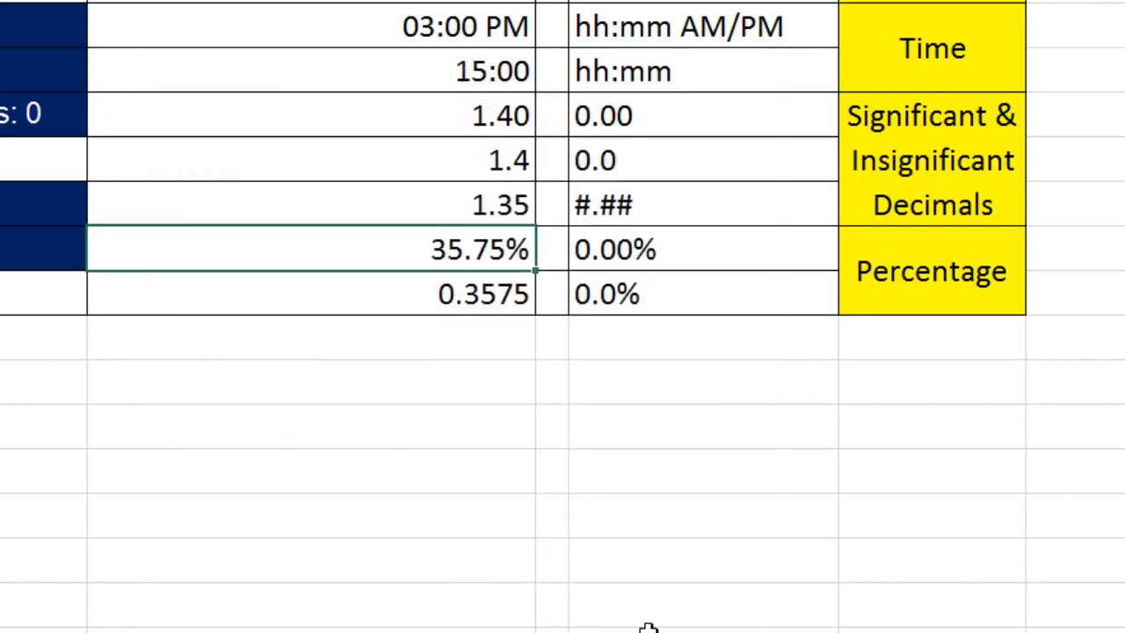
# Apply the custom number format 0.0% to the decimal in B12.
pyautogui.click(484, 299)
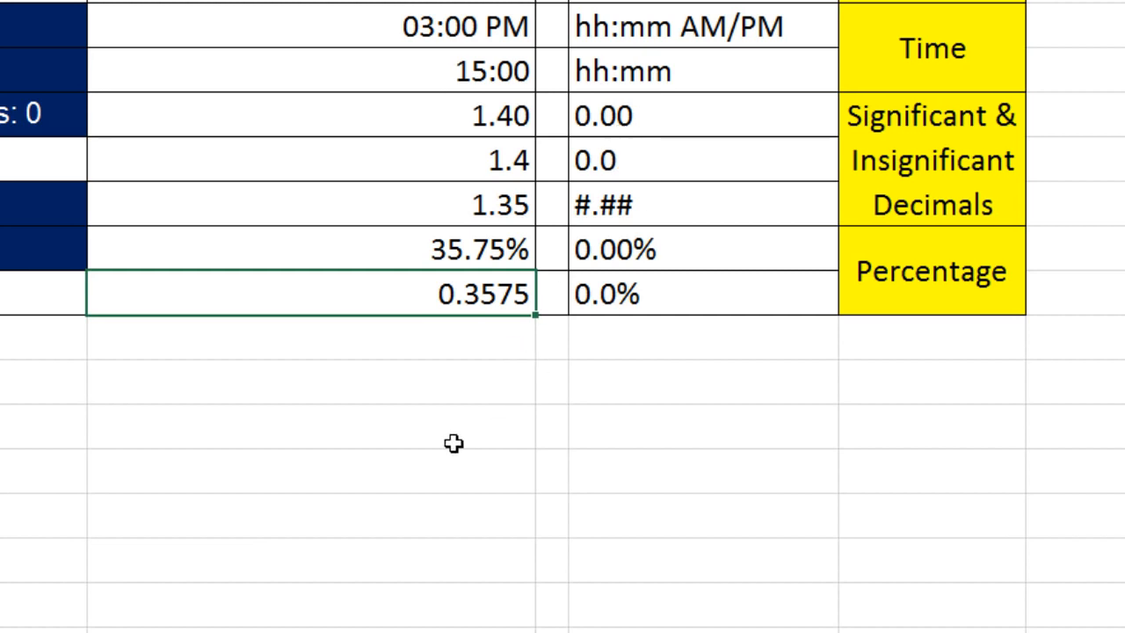
pyautogui.hotkey('ctrl', '1')
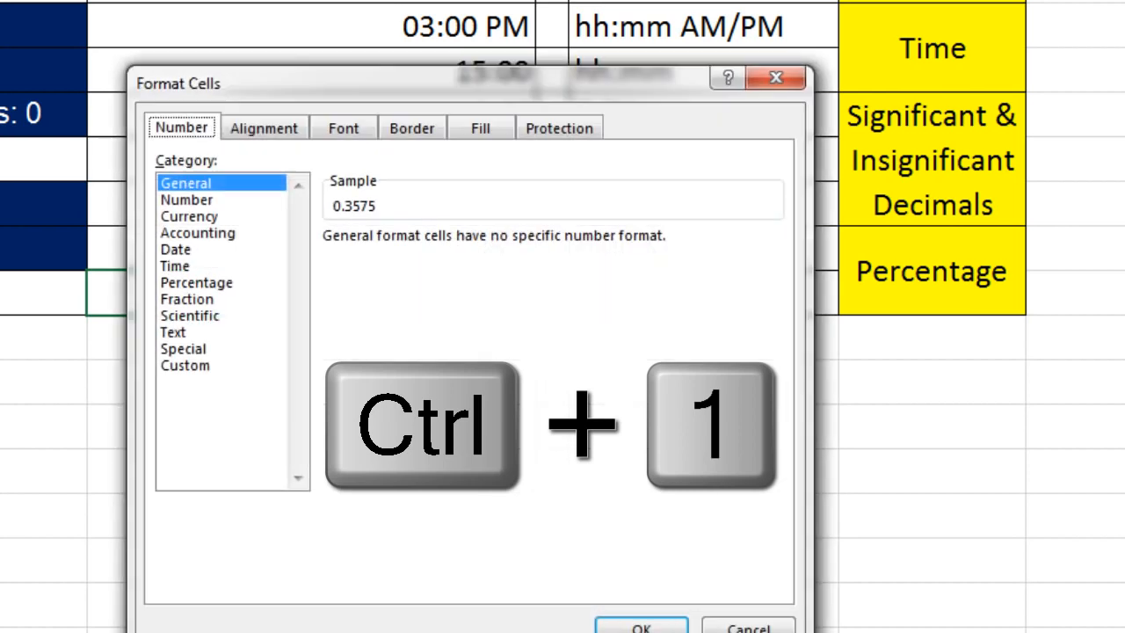
pyautogui.click(185, 366)
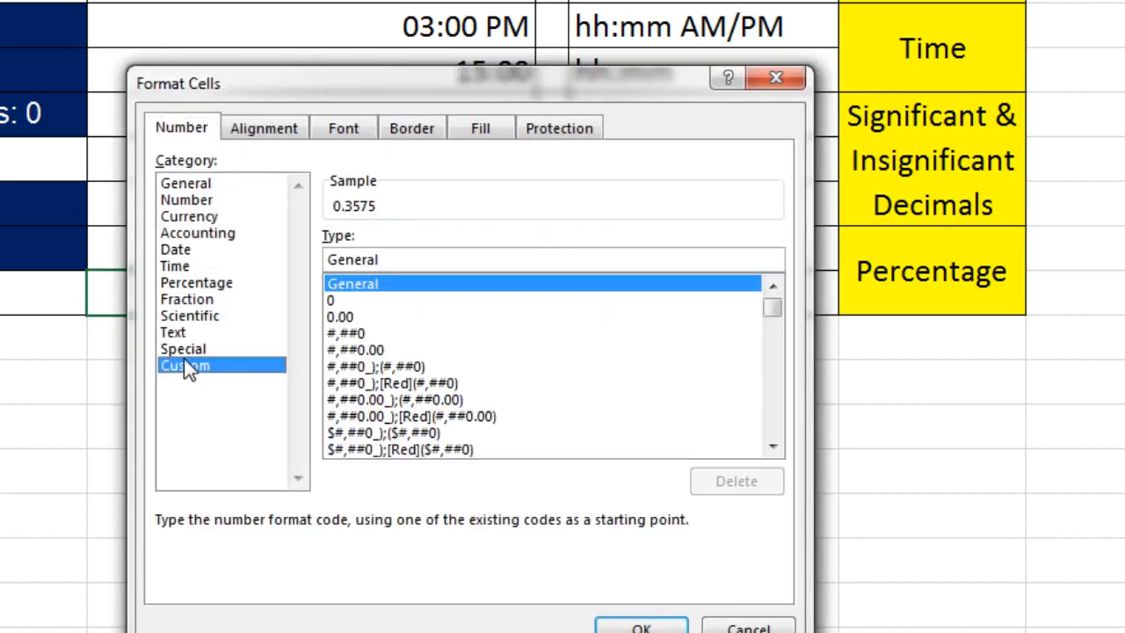
pyautogui.doubleClick(353, 260)
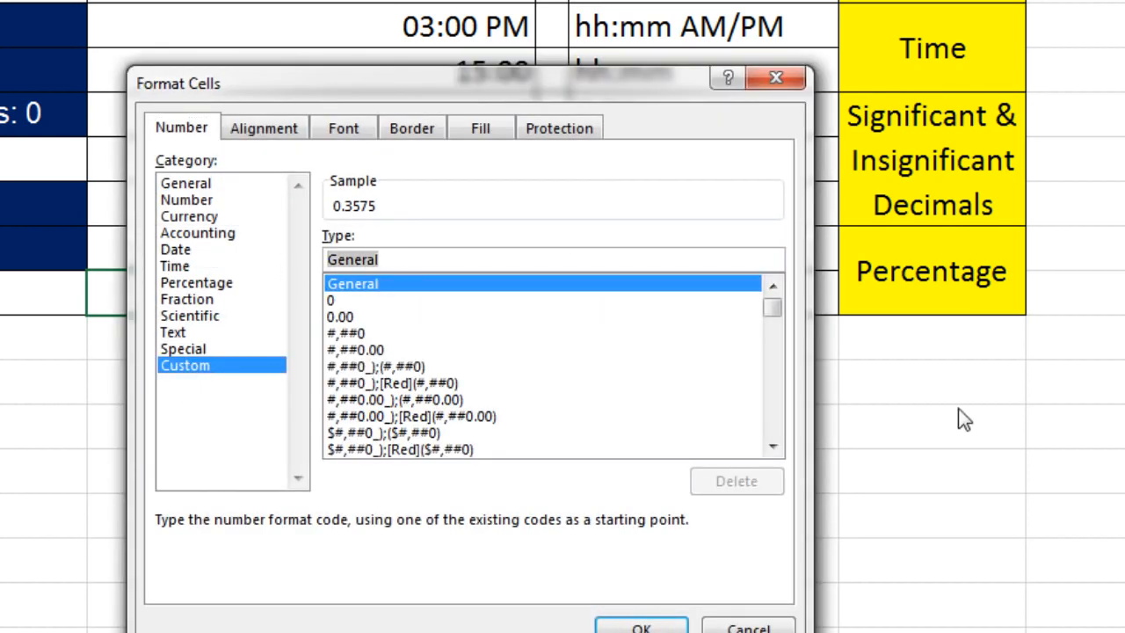
pyautogui.write('0.0%')
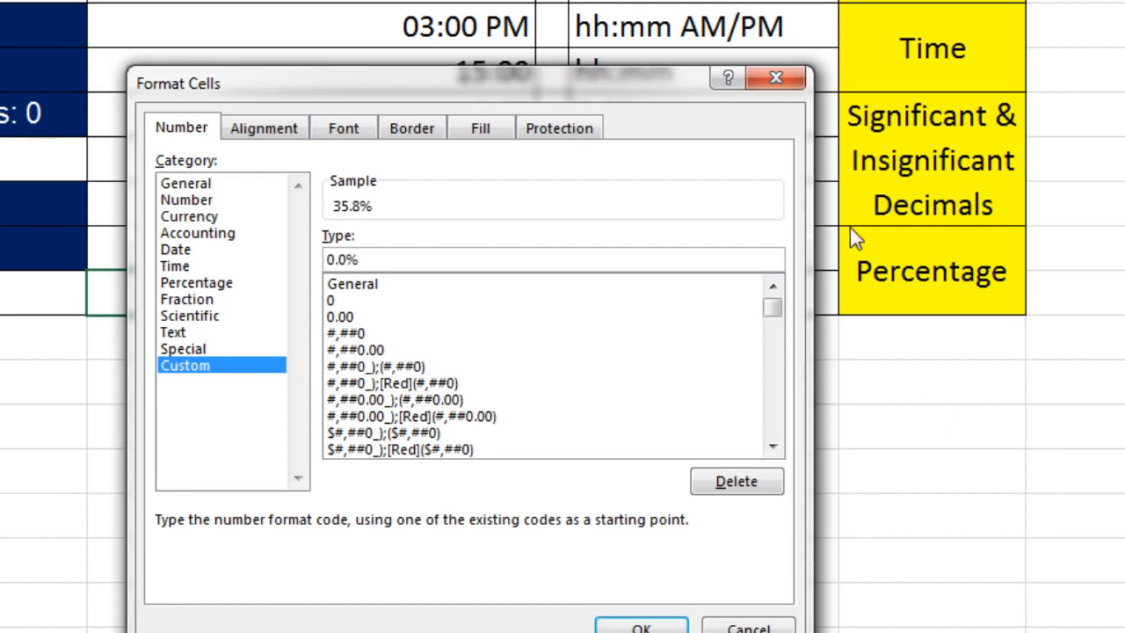
pyautogui.click(638, 622)
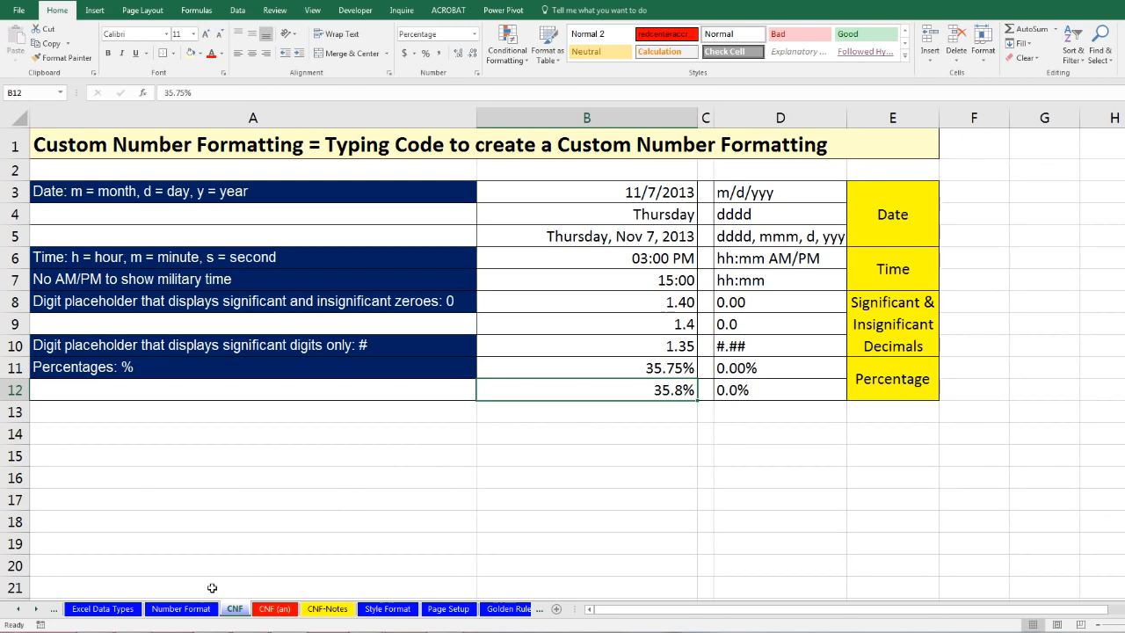
# Look at the Number Format sheet, and bold the header row A14:E14 on the Style Format sheet.
pyautogui.click(177, 610)
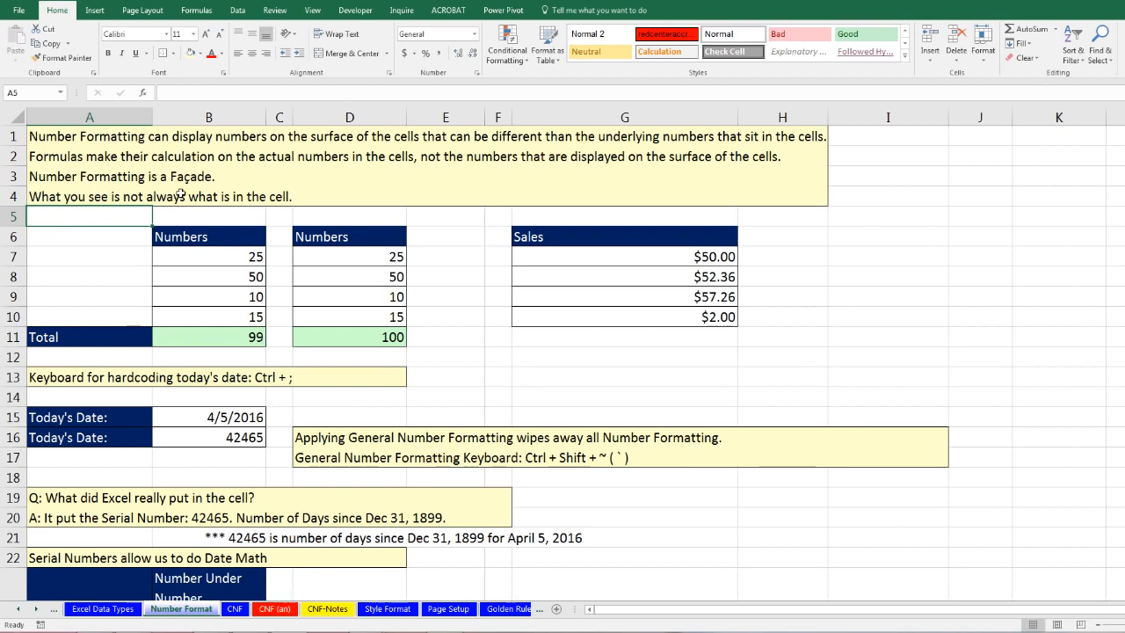
pyautogui.click(388, 608)
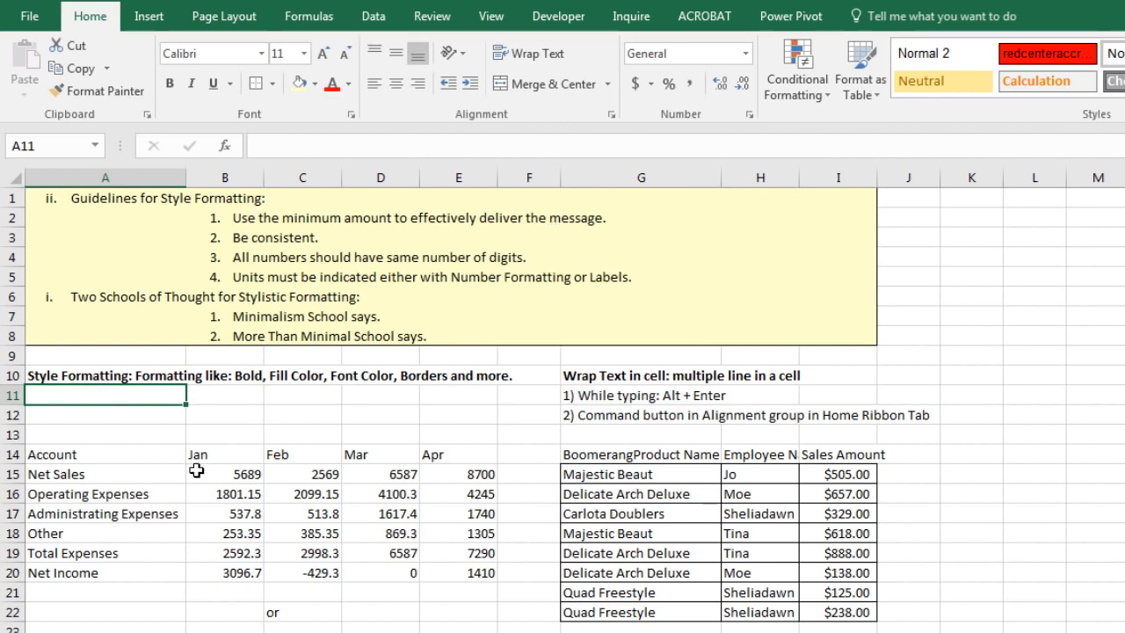
pyautogui.moveTo(141, 454); pyautogui.dragTo(444, 454)
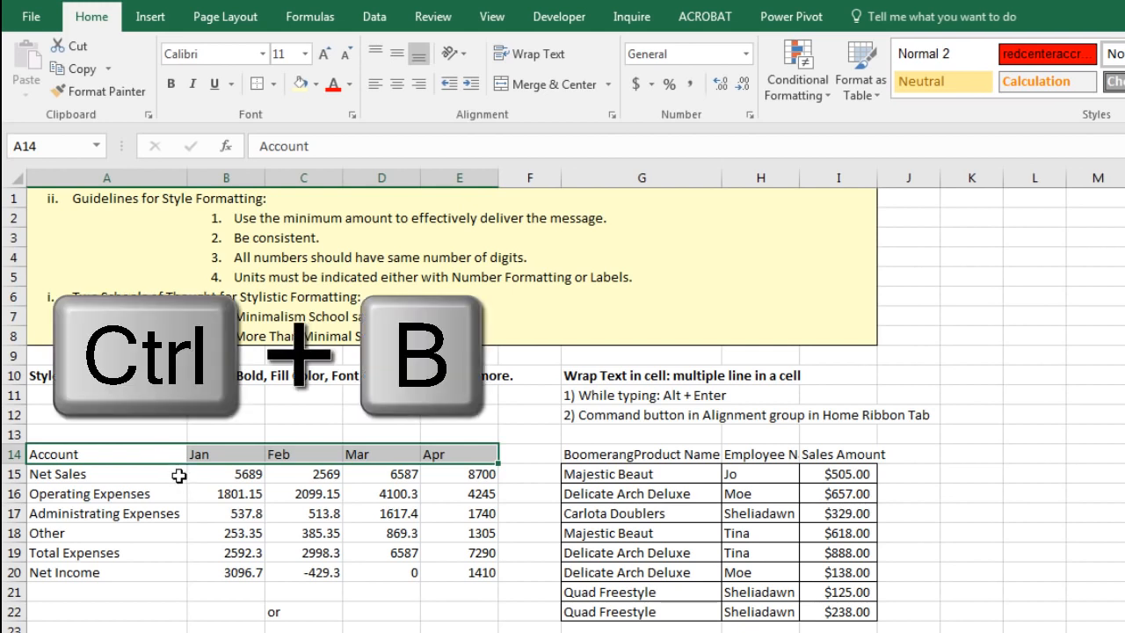
pyautogui.hotkey('ctrl', 'b')
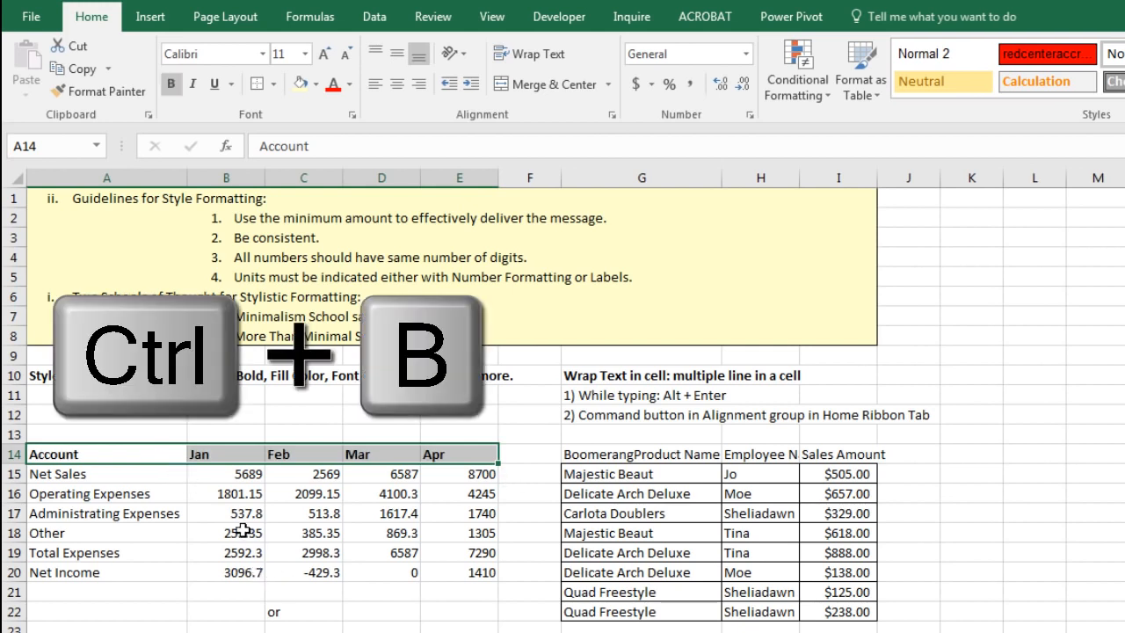
# Apply the Accounting number format with two decimals and the $ symbol to the amounts in B15:E20.
pyautogui.moveTo(215, 474); pyautogui.dragTo(470, 582)
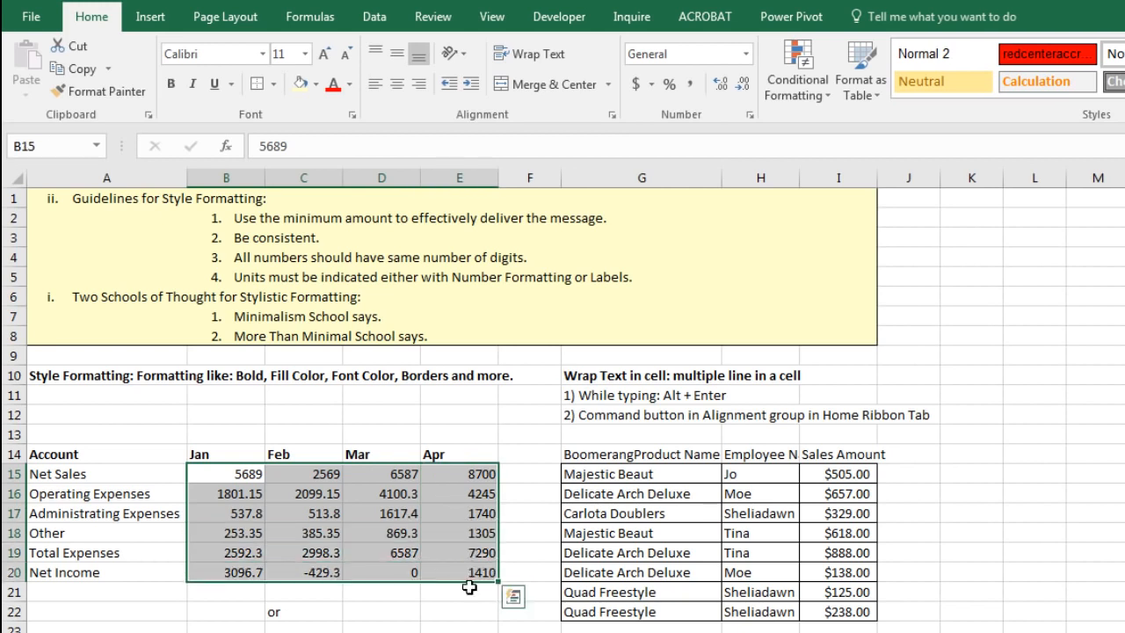
pyautogui.hotkey('ctrl', '1')
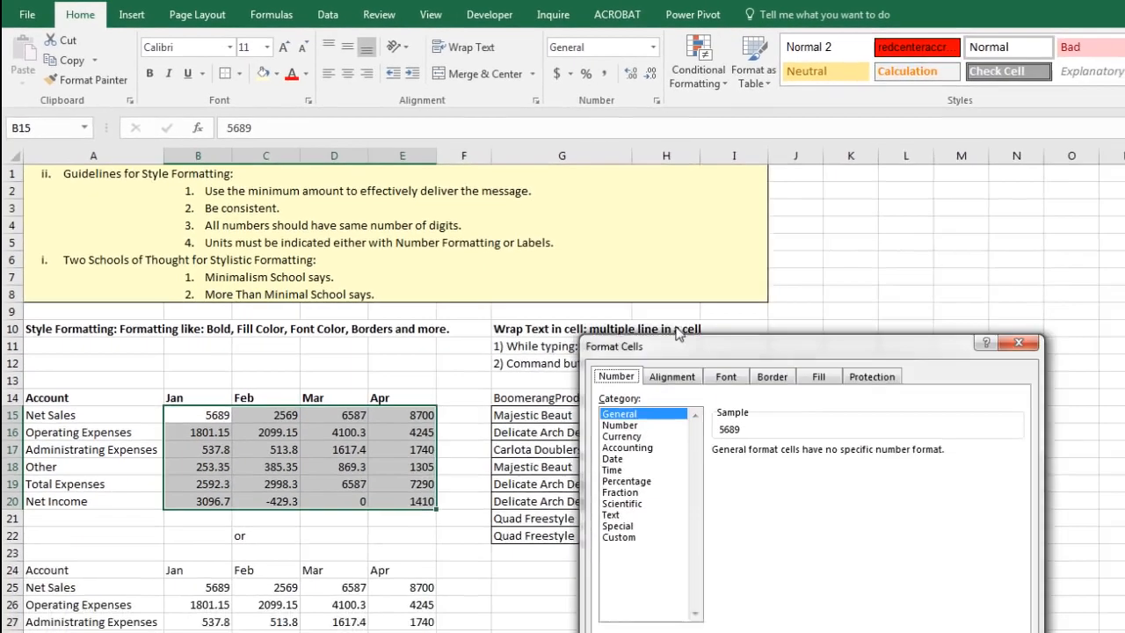
pyautogui.moveTo(927, 443); pyautogui.dragTo(714, 362)
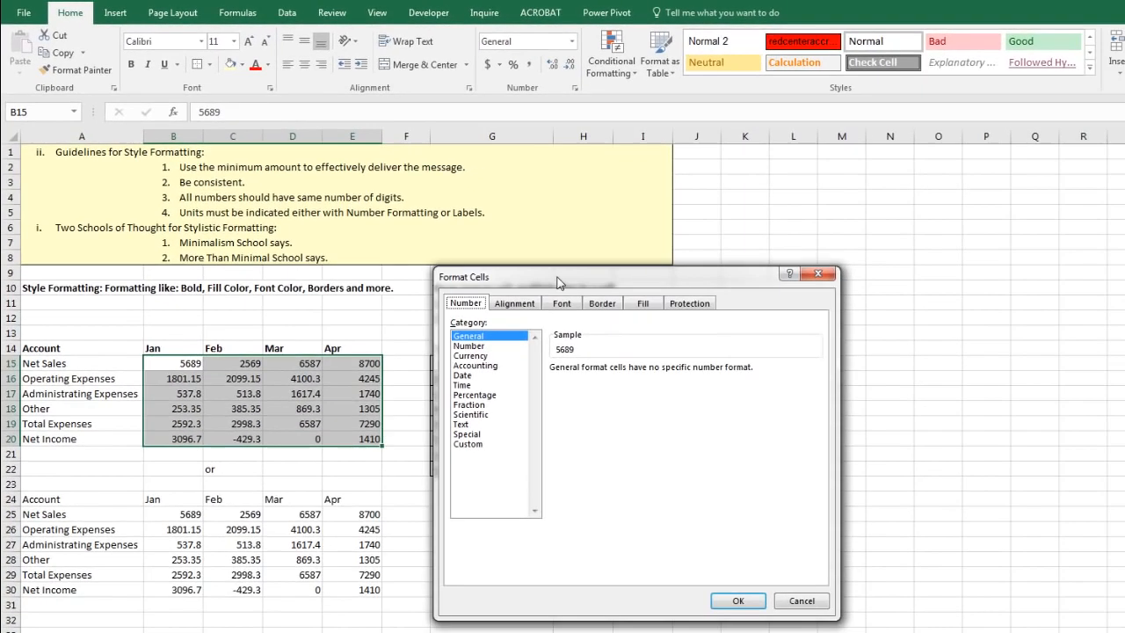
pyautogui.click(485, 365)
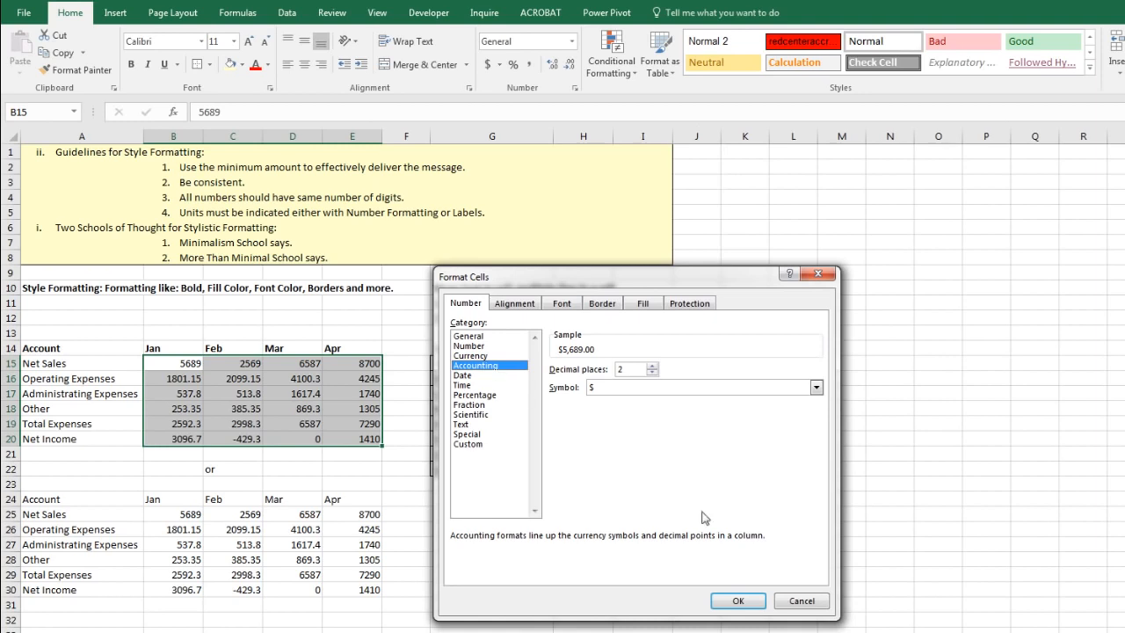
pyautogui.click(745, 604)
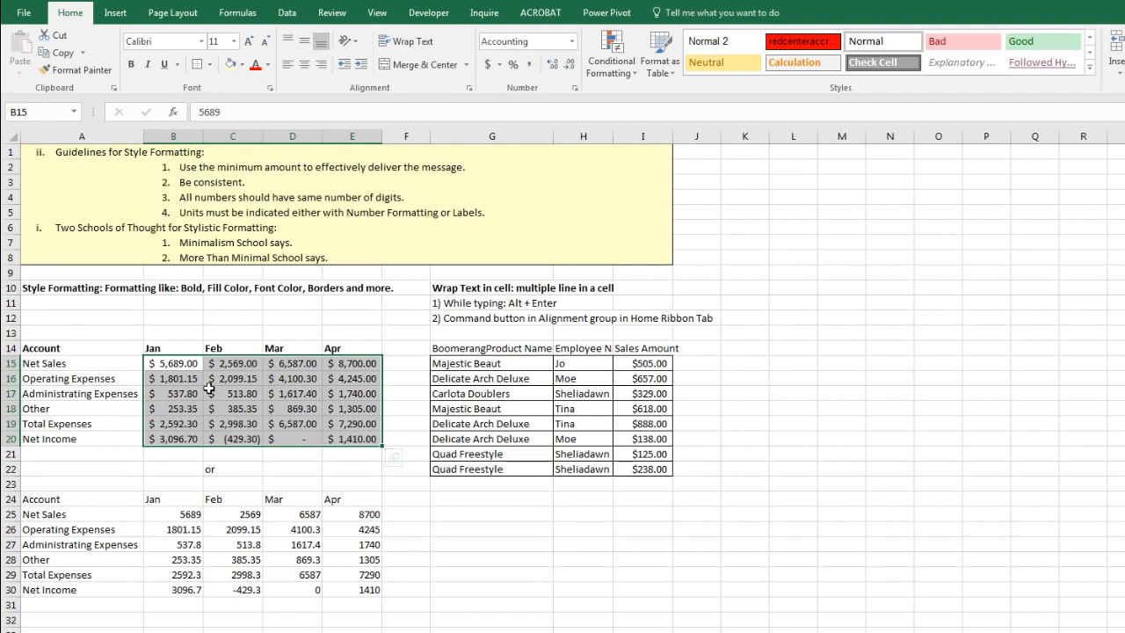
# Set the Accounting format's currency symbol to None for the expense rows B16:E19, and deselect the range.
pyautogui.moveTo(153, 378); pyautogui.dragTo(353, 418)
pyautogui.hotkey('ctrl', '1')
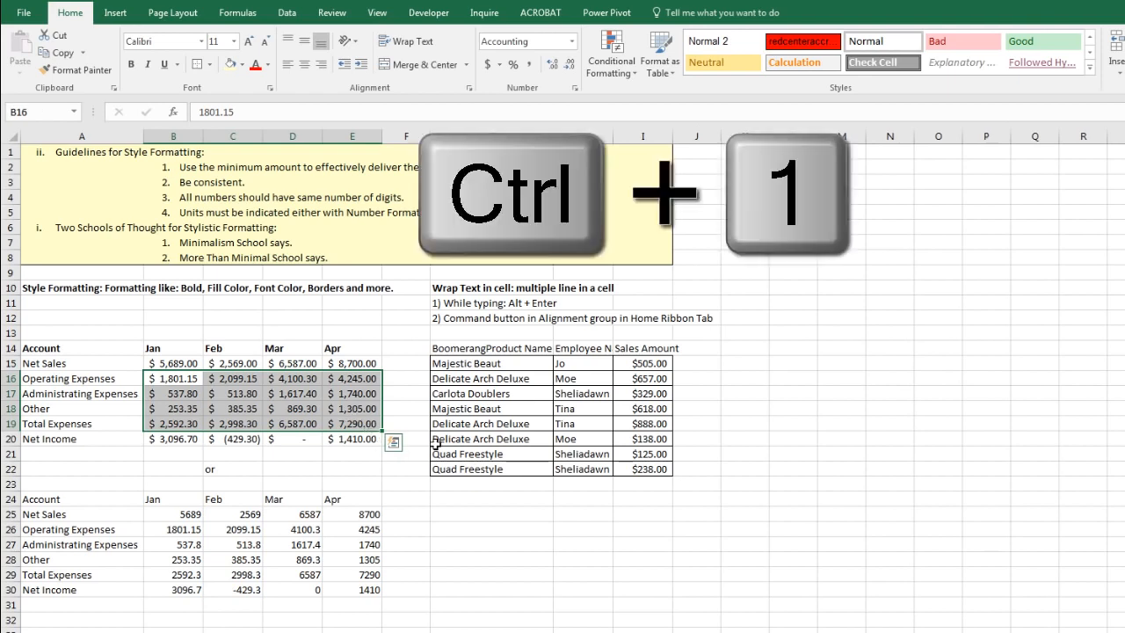
pyautogui.click(616, 388)
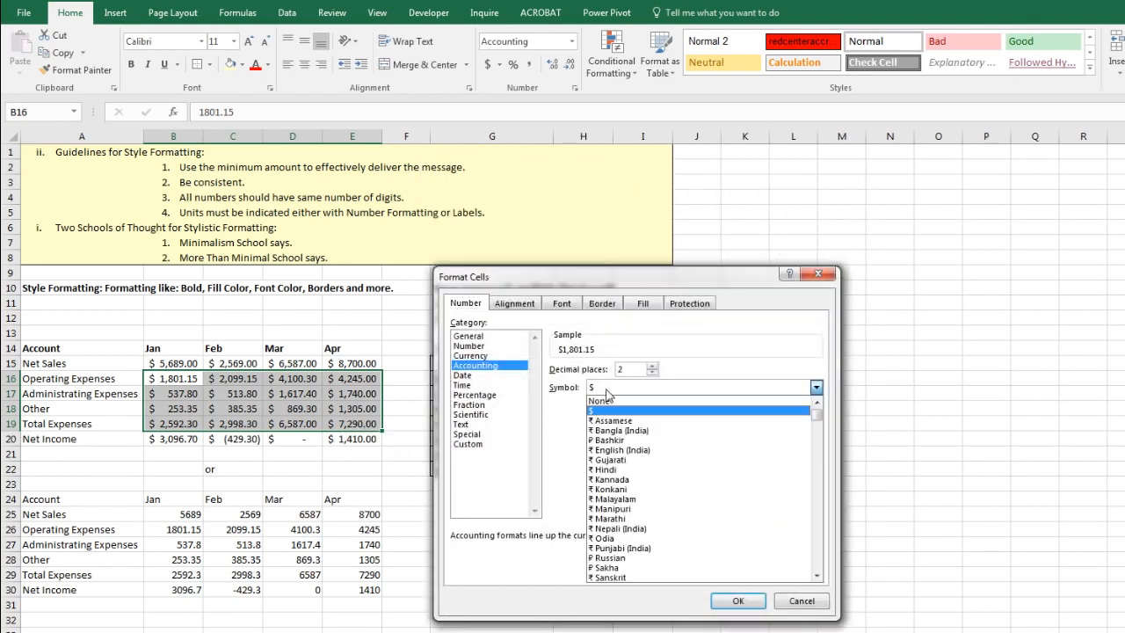
pyautogui.click(612, 402)
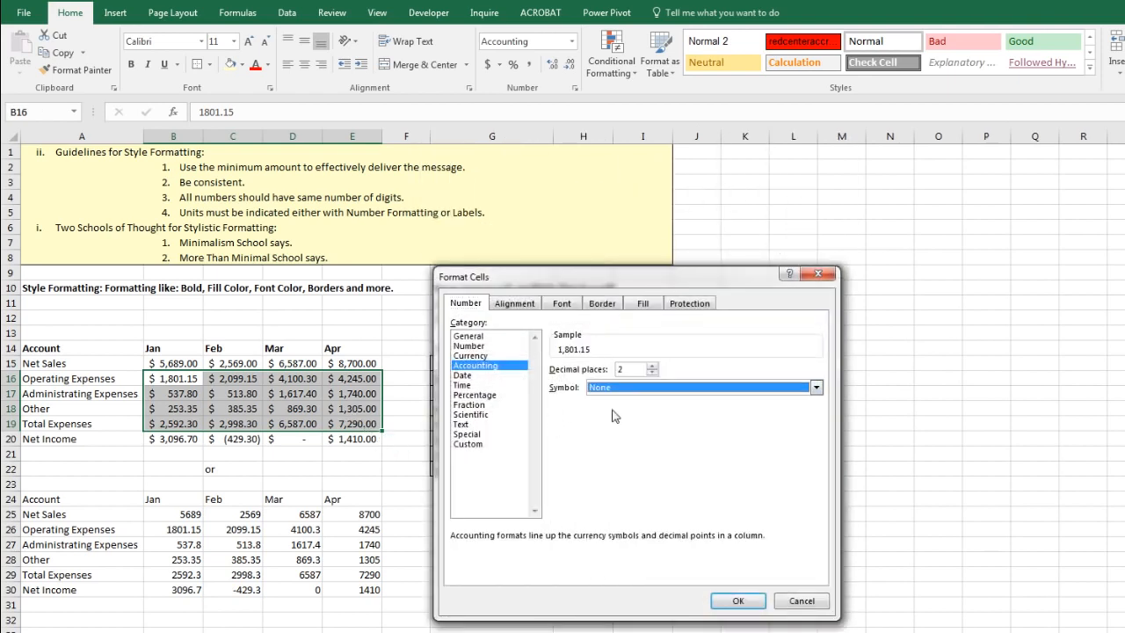
pyautogui.click(731, 601)
pyautogui.click(390, 319)
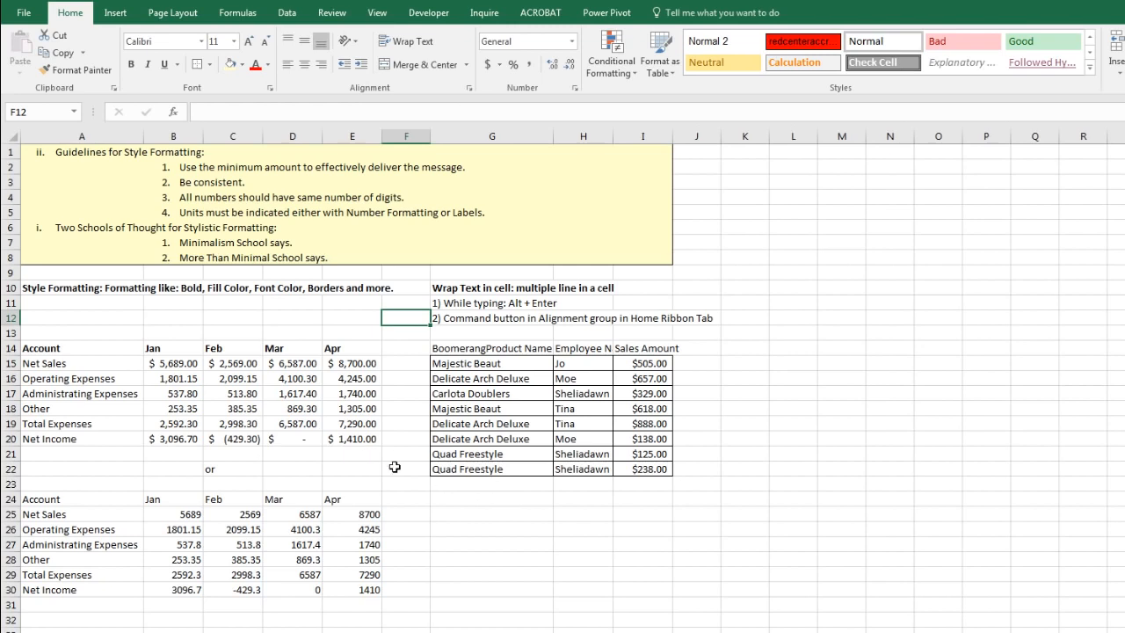
# Bold the header row A24:E24 of the second account table.
pyautogui.moveTo(46, 501); pyautogui.dragTo(355, 494)
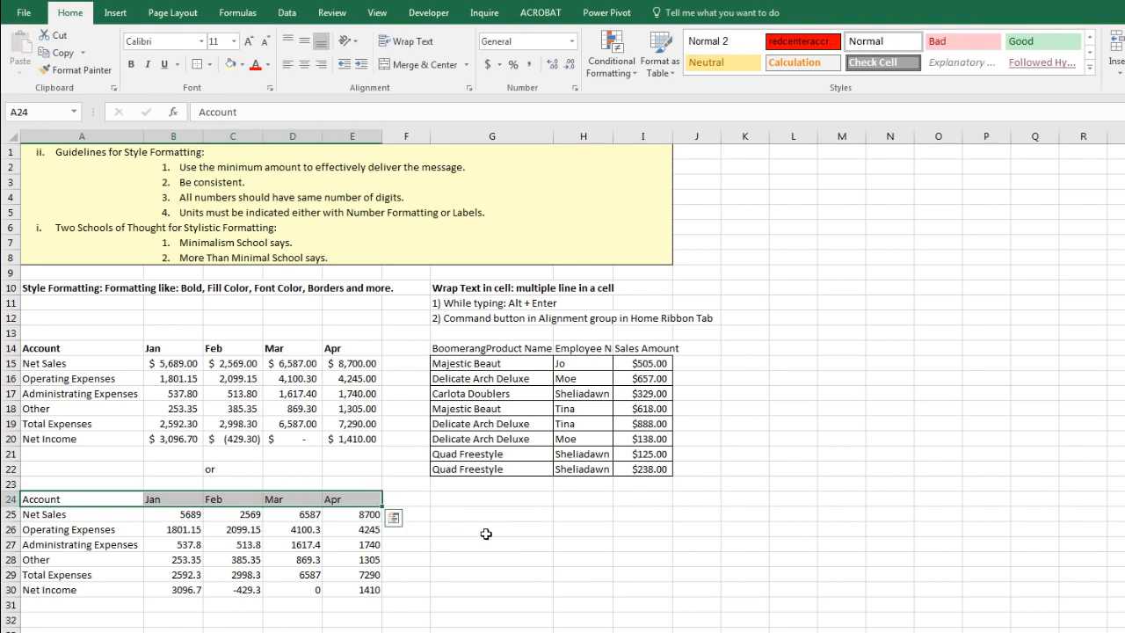
pyautogui.hotkey('ctrl', 'b')
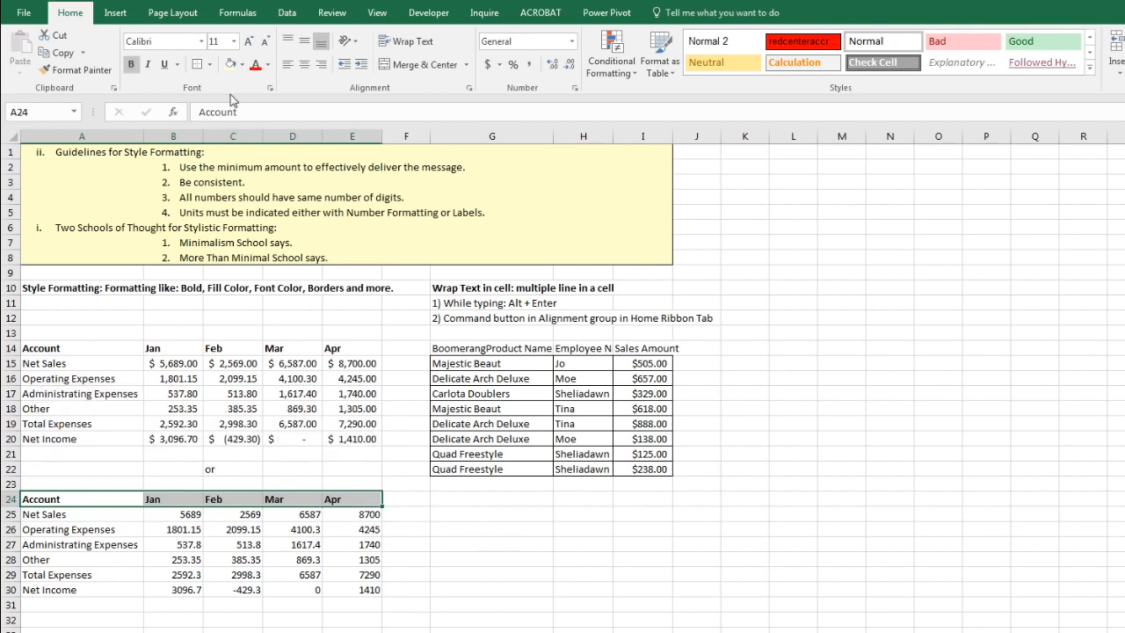
# Try a dark blue fill with white font on the header row A24:E24, and undo these colour changes.
pyautogui.click(242, 65)
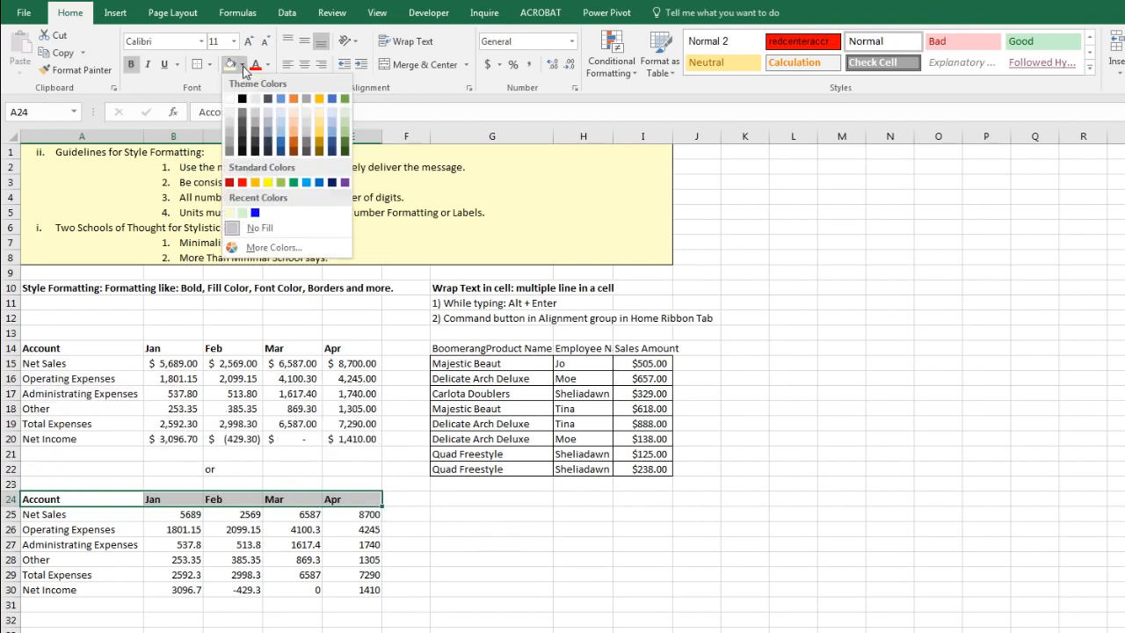
pyautogui.click(333, 182)
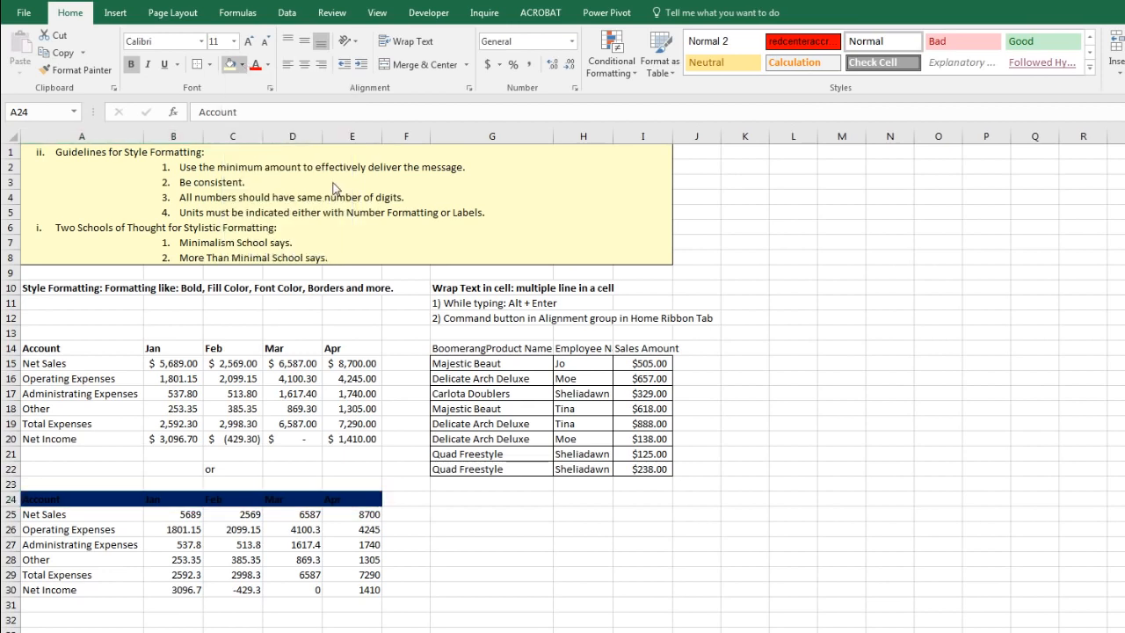
pyautogui.click(268, 67)
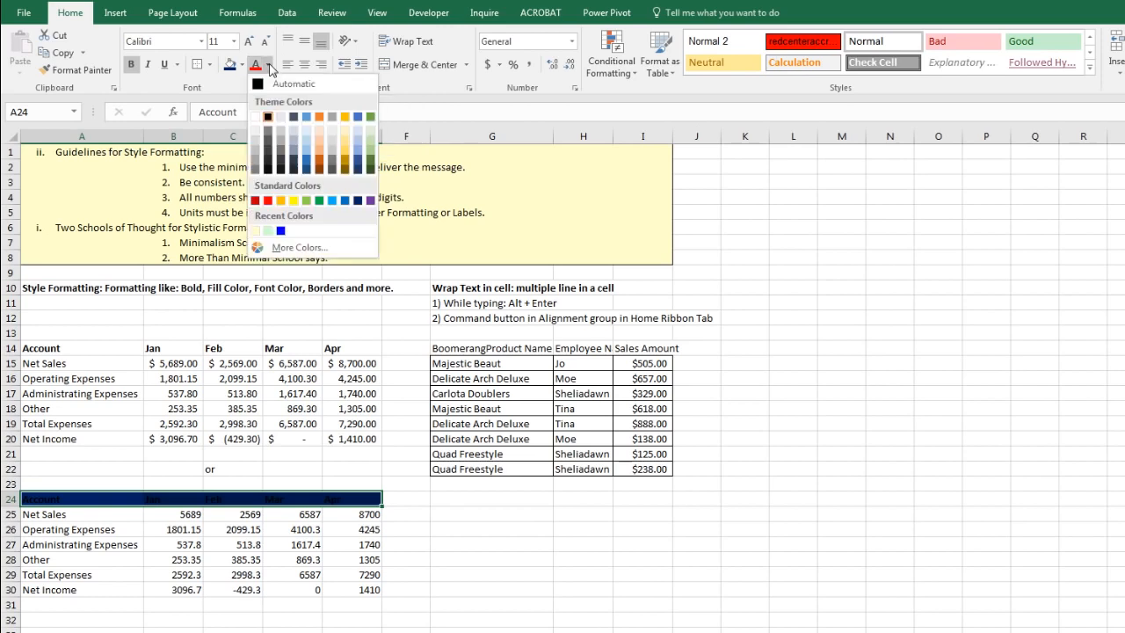
pyautogui.click(258, 118)
pyautogui.hotkey('ctrl', 'z')
pyautogui.hotkey('ctrl', 'z')
pyautogui.hotkey('ctrl', 'z')
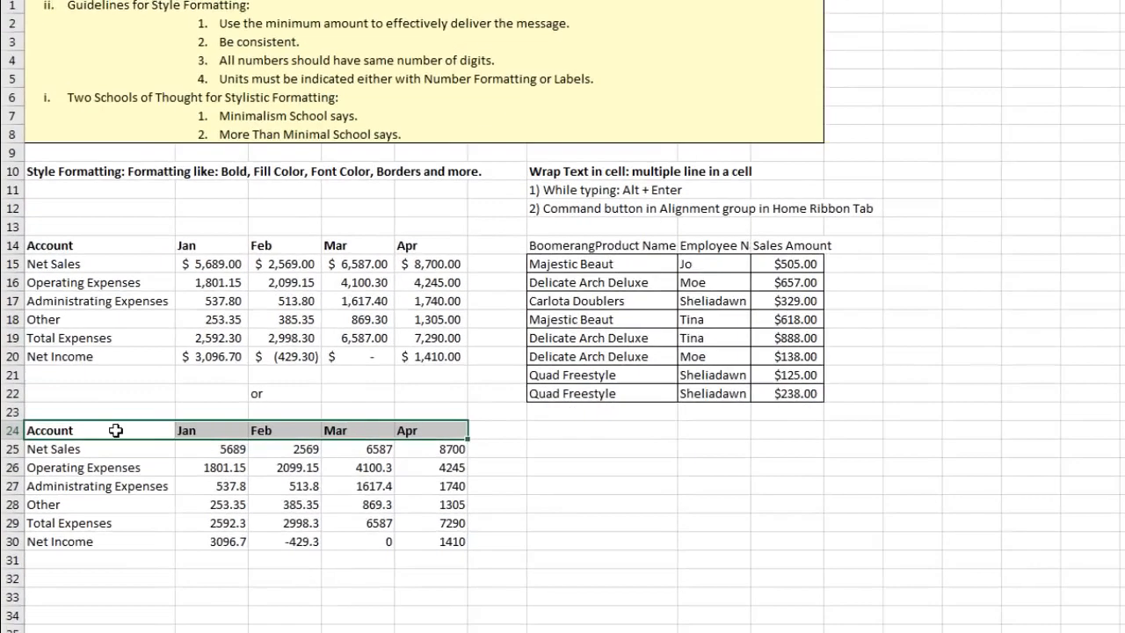
# Give the second account table's header row A24:E24 a dark blue fill and a white font.
pyautogui.click(74, 499)
pyautogui.moveTo(233, 293); pyautogui.dragTo(567, 297)
pyautogui.rightClick(568, 297)
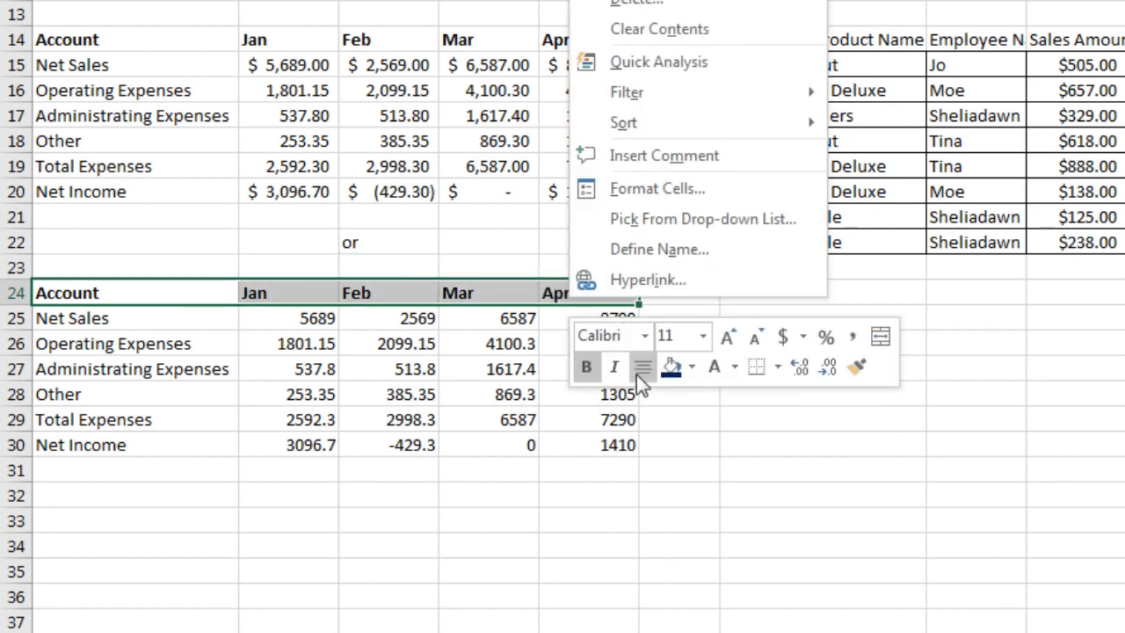
pyautogui.click(691, 367)
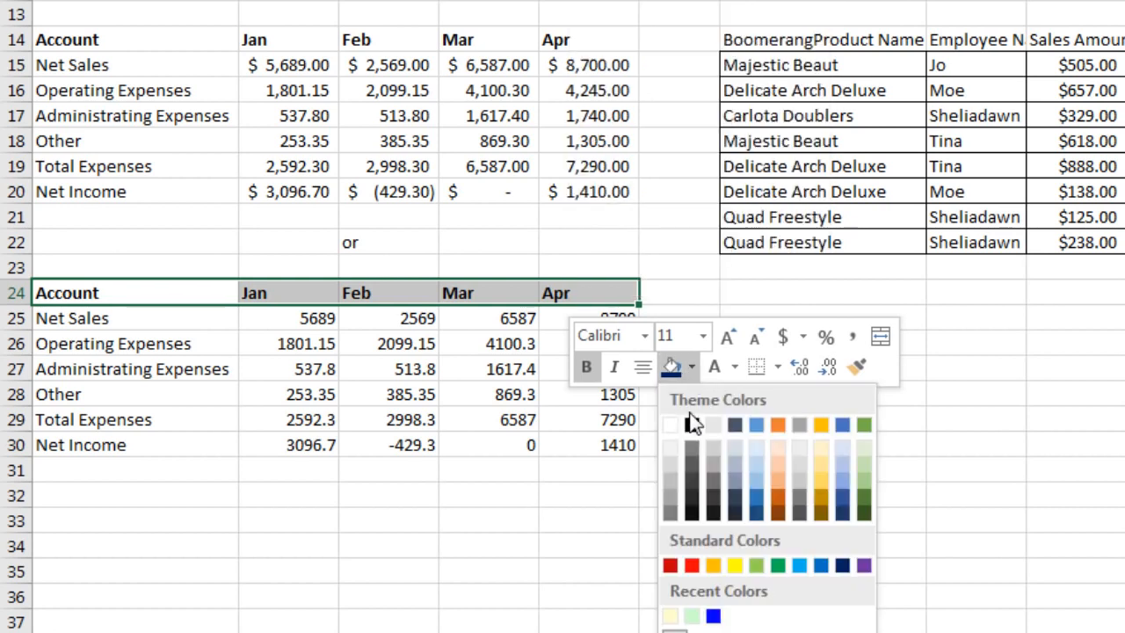
pyautogui.click(841, 565)
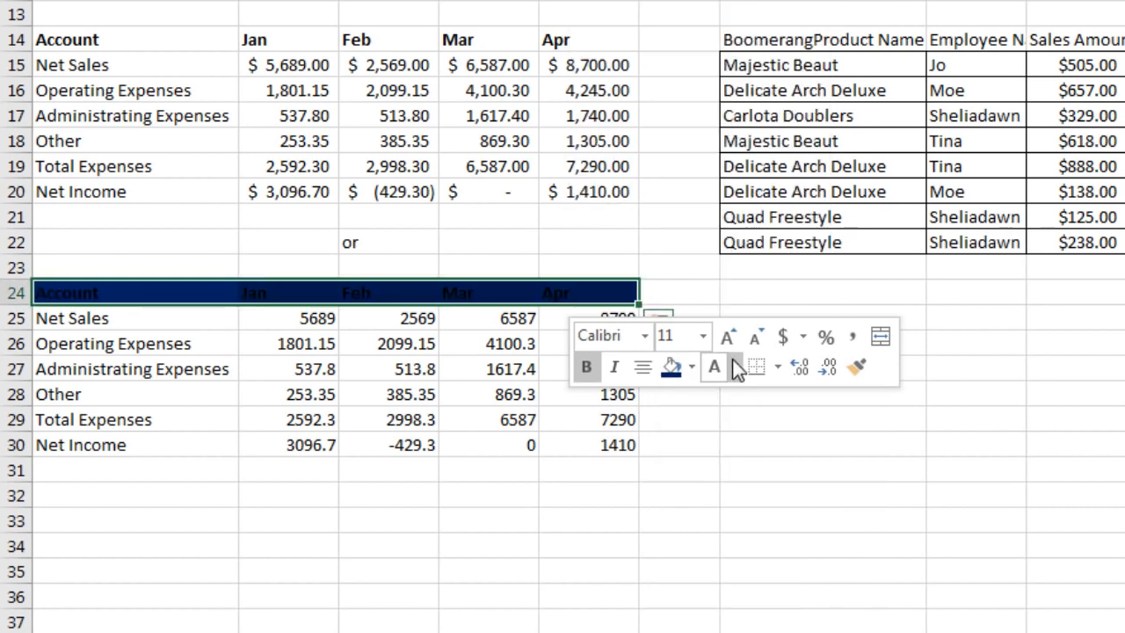
pyautogui.click(734, 366)
pyautogui.click(713, 454)
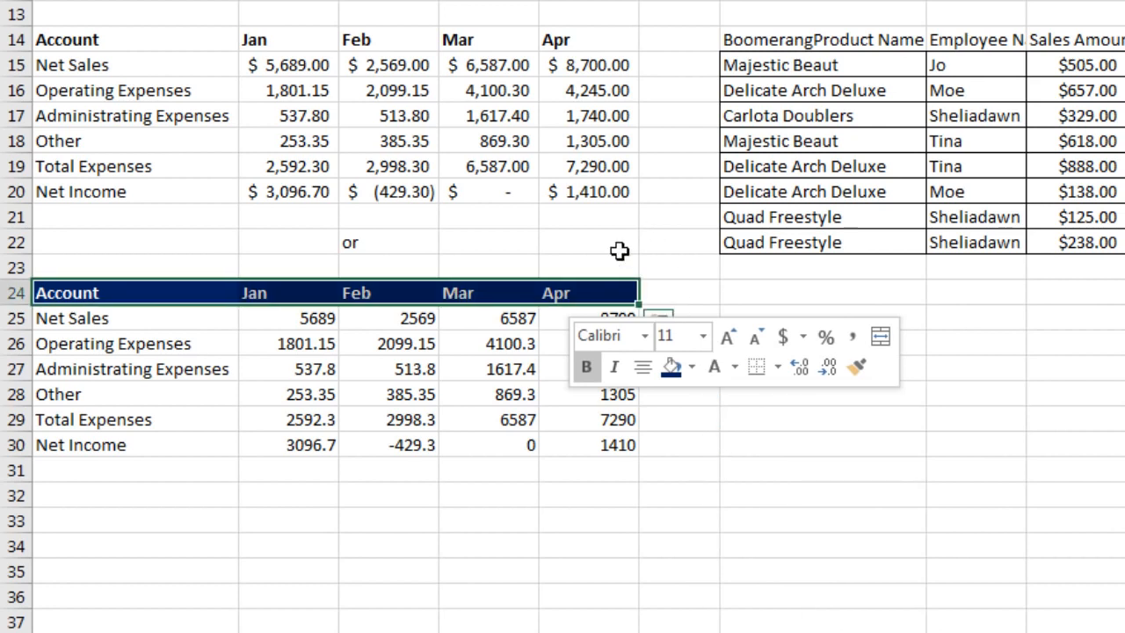
# Try a red fill with the Automatic black font colour on the header row A24:E24.
pyautogui.click(692, 367)
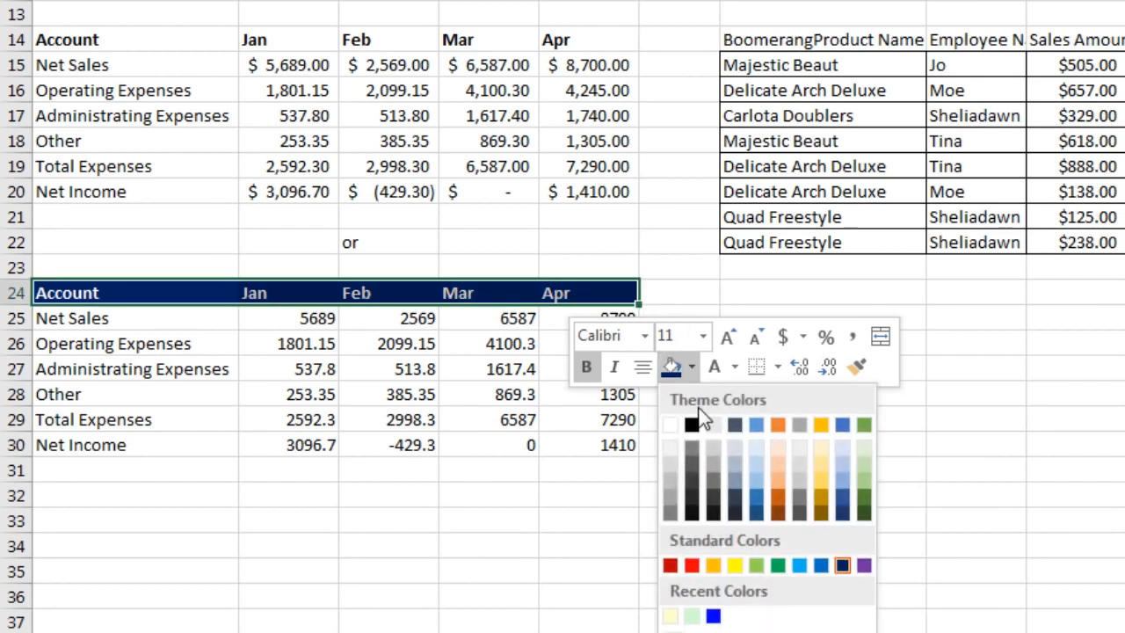
pyautogui.click(693, 567)
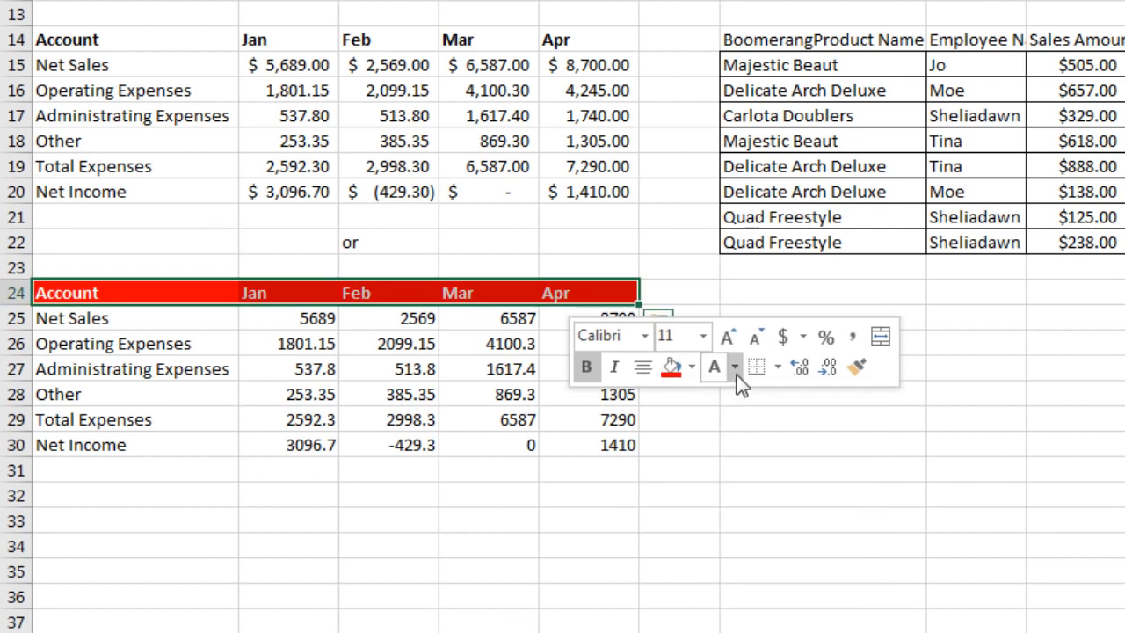
pyautogui.click(733, 369)
pyautogui.click(723, 399)
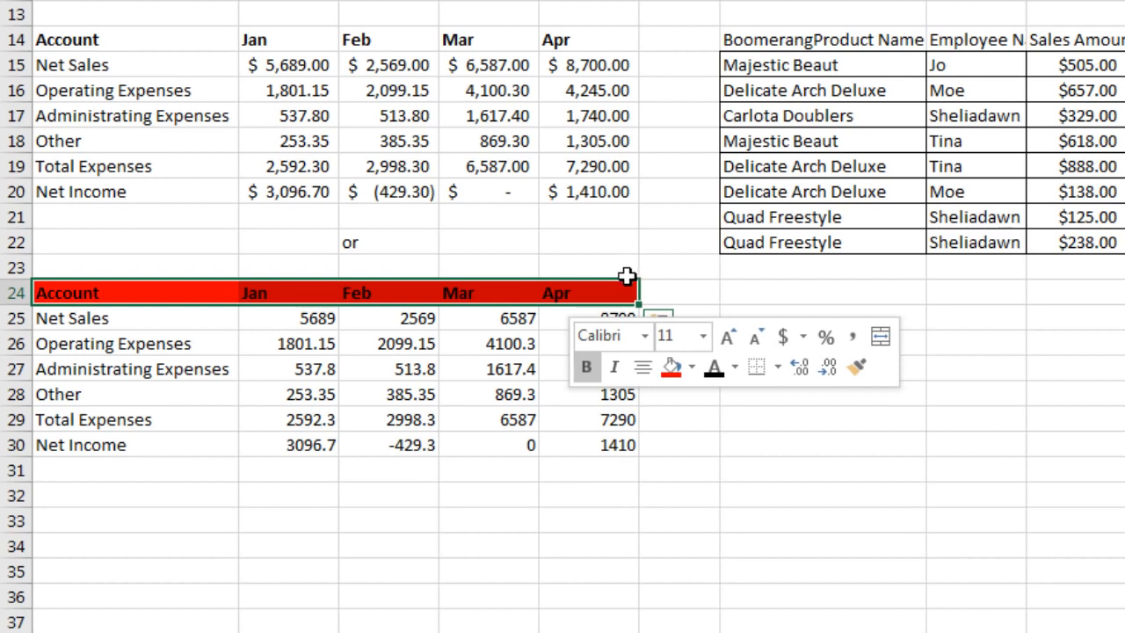
# Change the header row A24:E24 back to a dark blue fill with a white font.
pyautogui.click(692, 367)
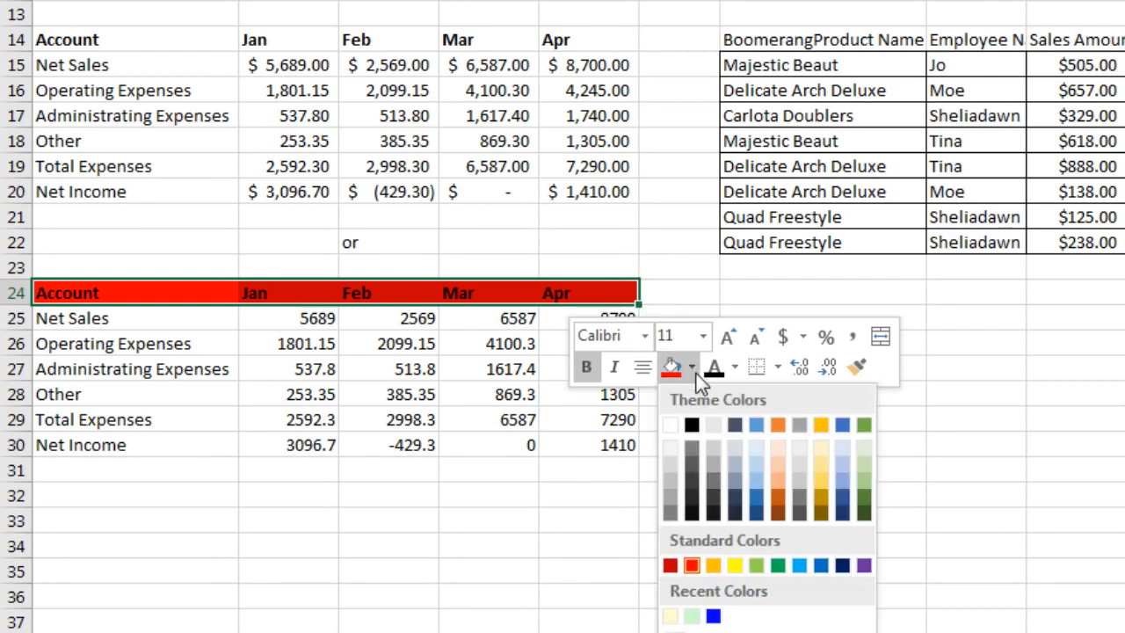
pyautogui.click(843, 567)
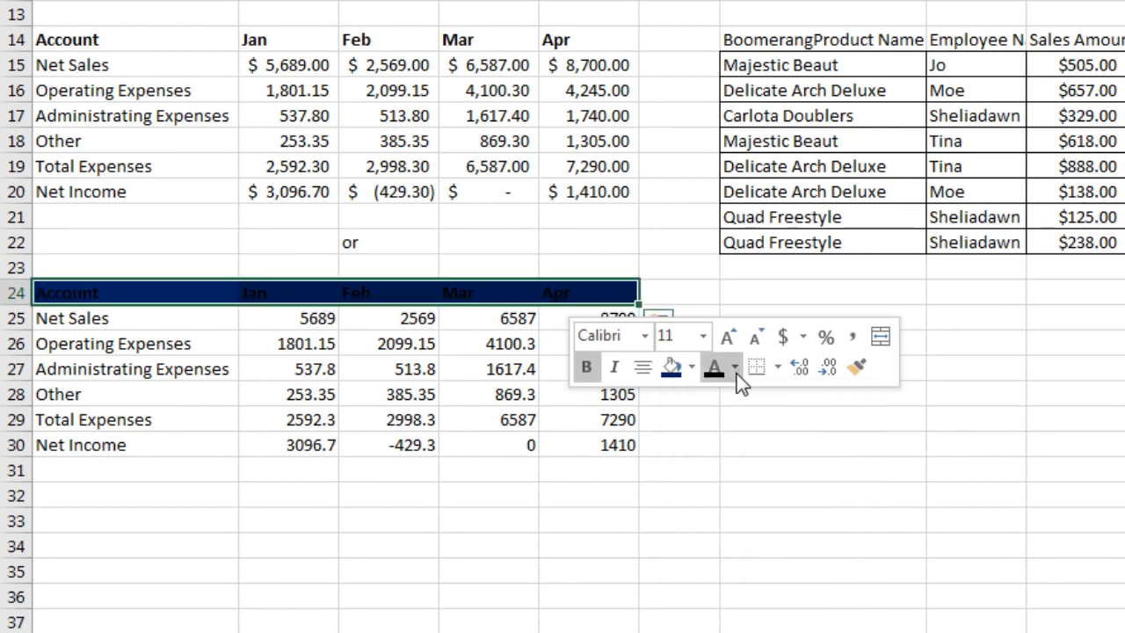
pyautogui.click(735, 368)
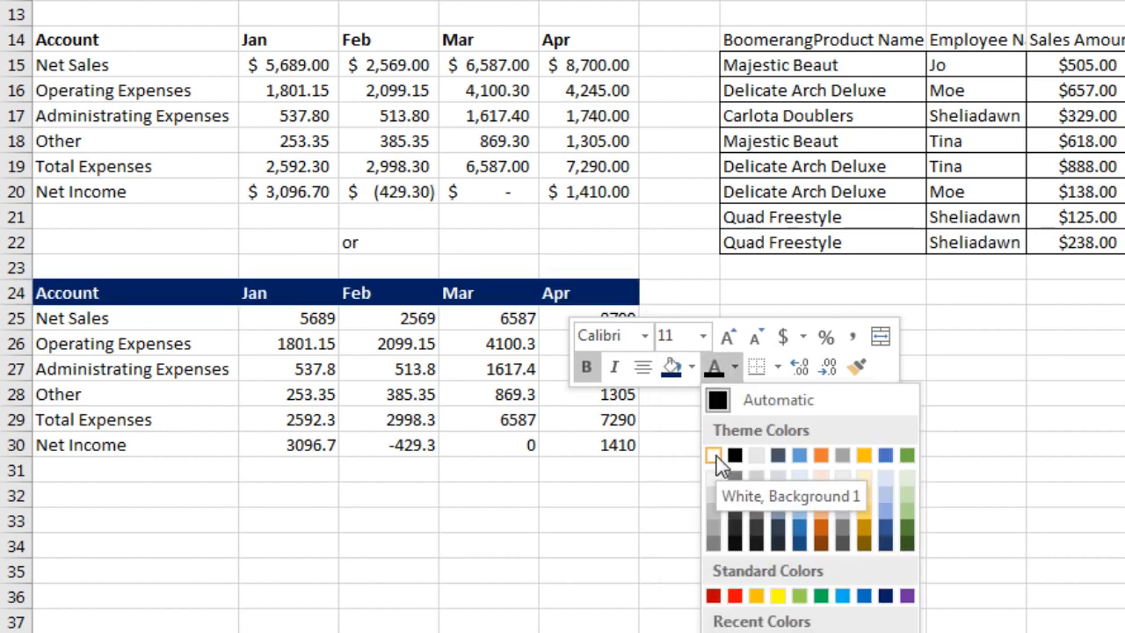
pyautogui.click(716, 456)
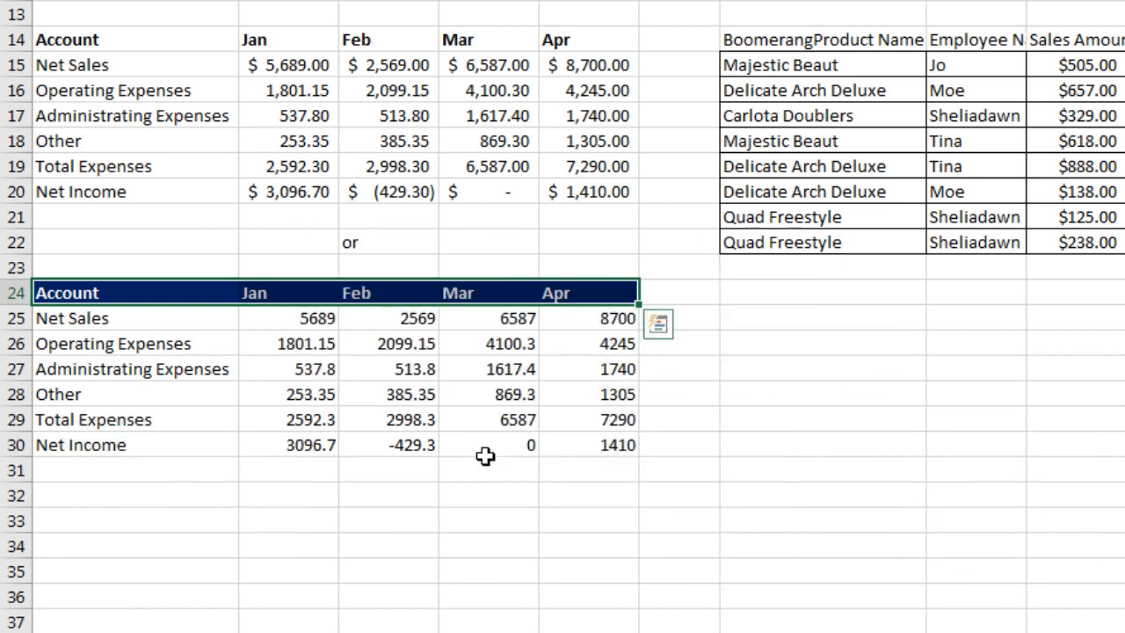
# Review the Format Cells categories for the whole table A24:E30, and apply thin outline and inside borders to it.
pyautogui.hotkey('ctrl', 'shift', '8')
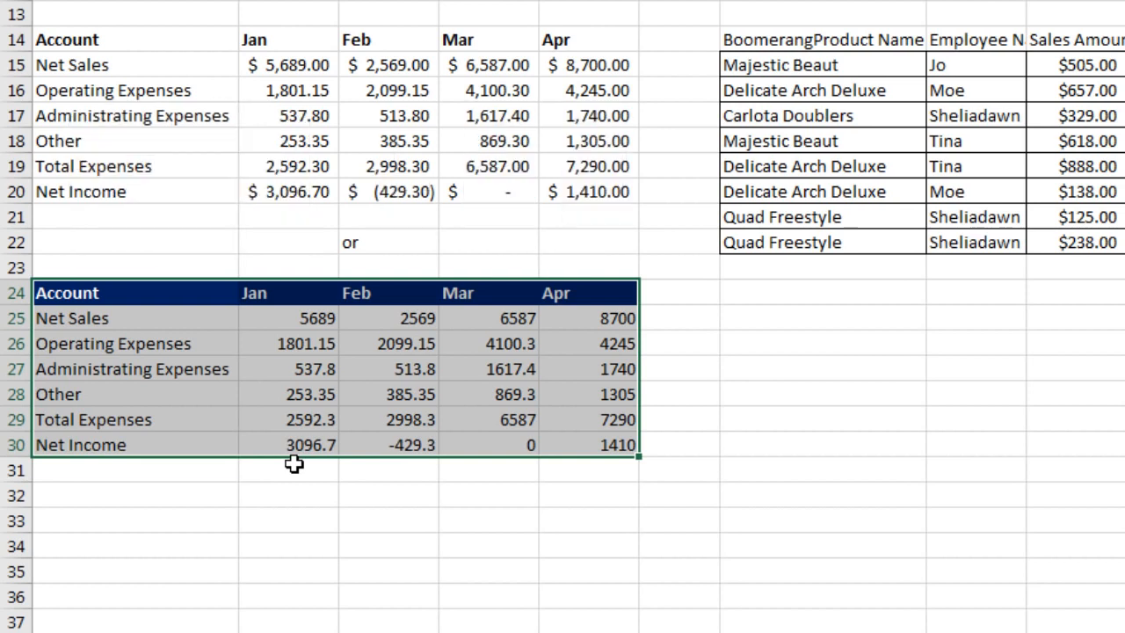
pyautogui.hotkey('ctrl', '1')
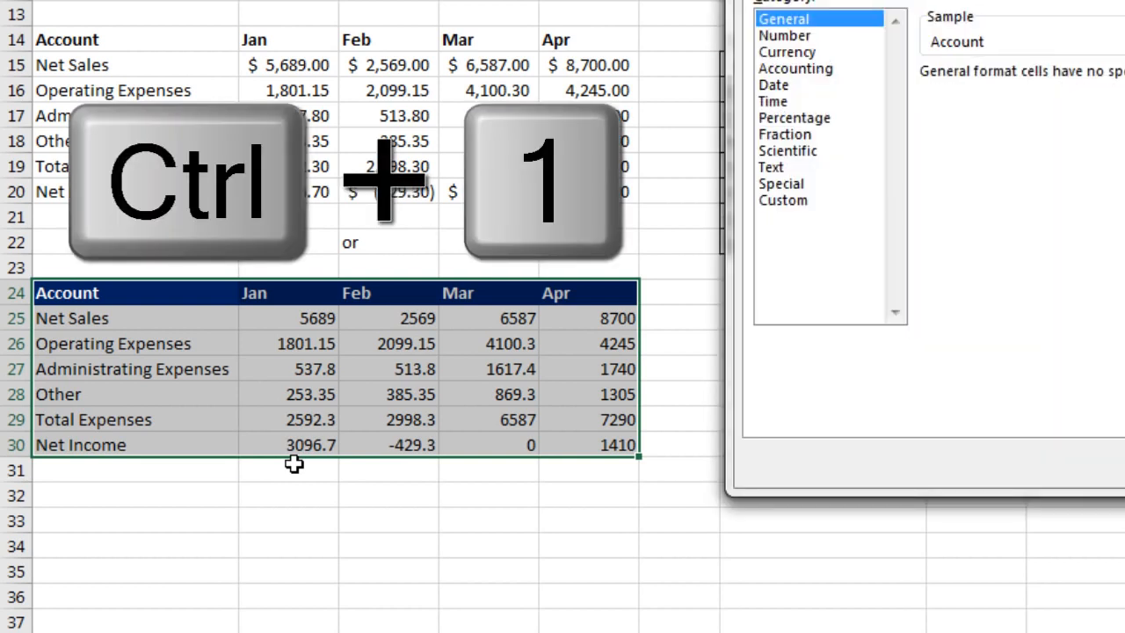
pyautogui.moveTo(835, 0); pyautogui.dragTo(792, 28)
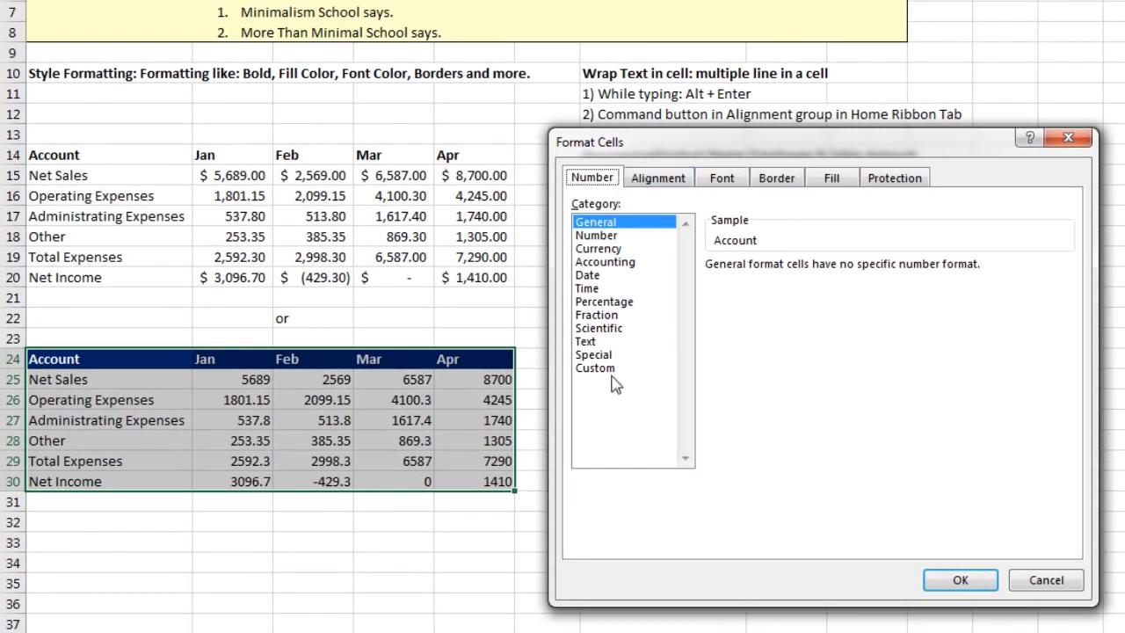
pyautogui.click(667, 182)
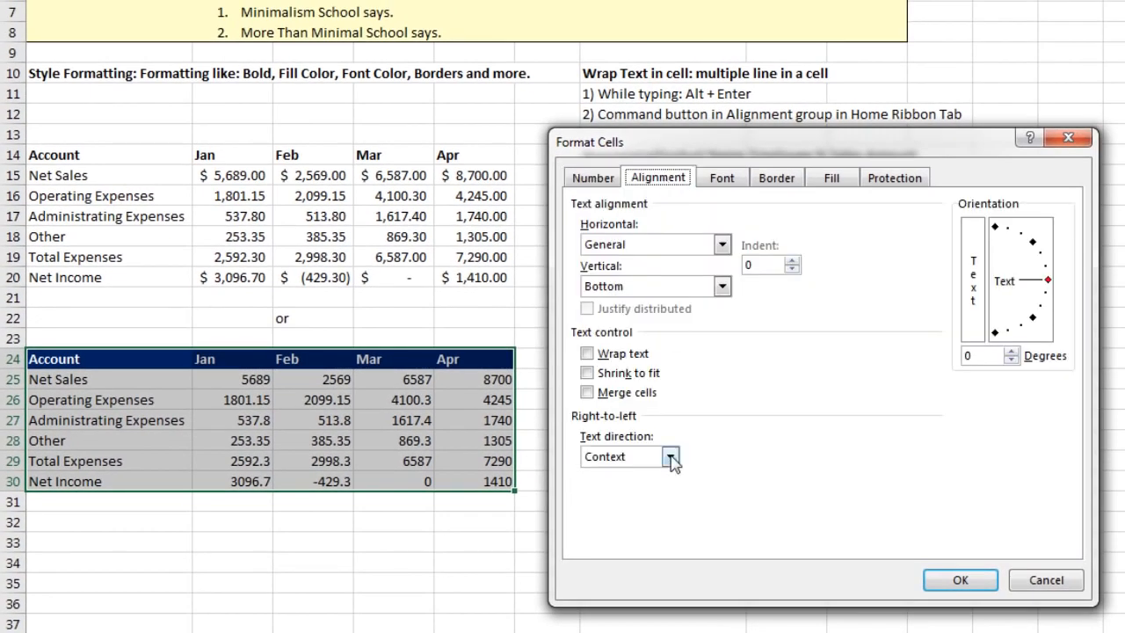
pyautogui.click(729, 181)
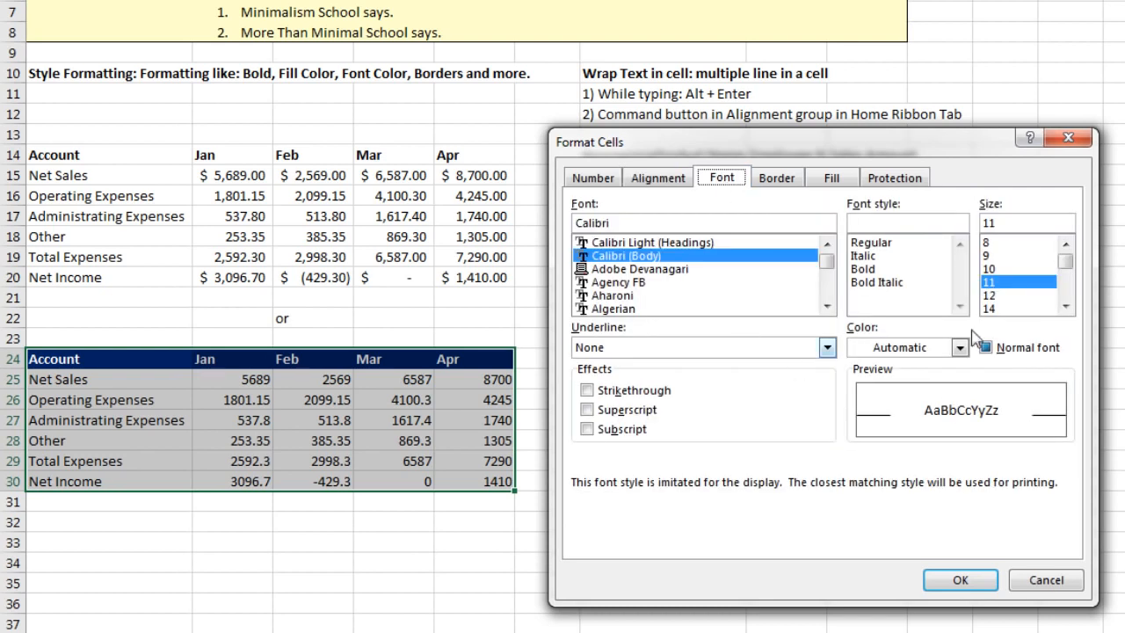
pyautogui.click(770, 181)
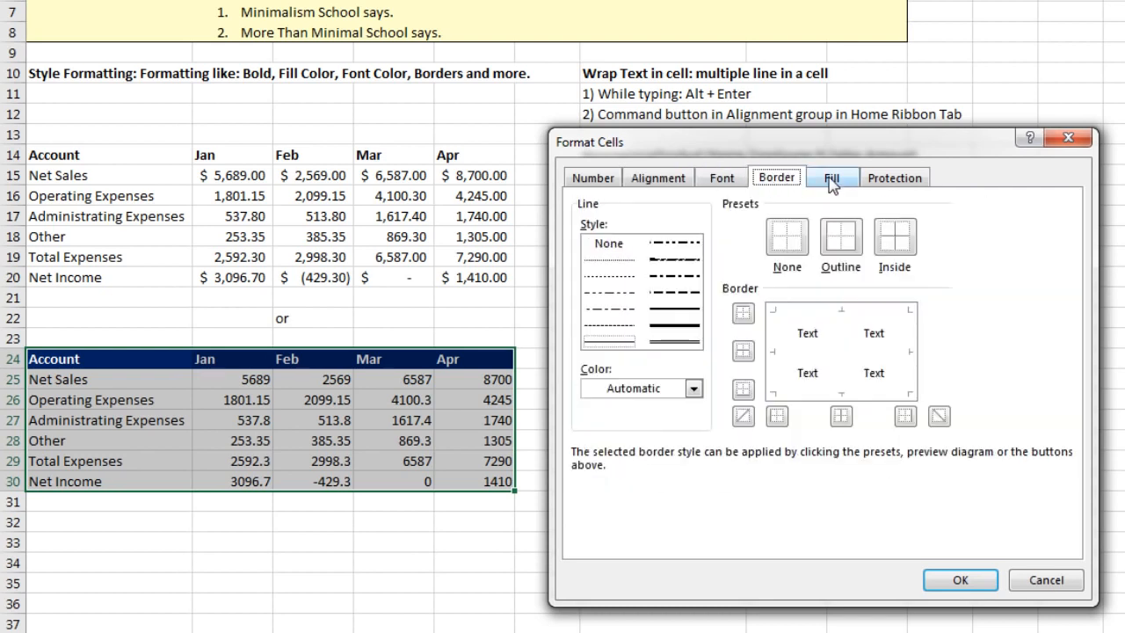
pyautogui.click(831, 181)
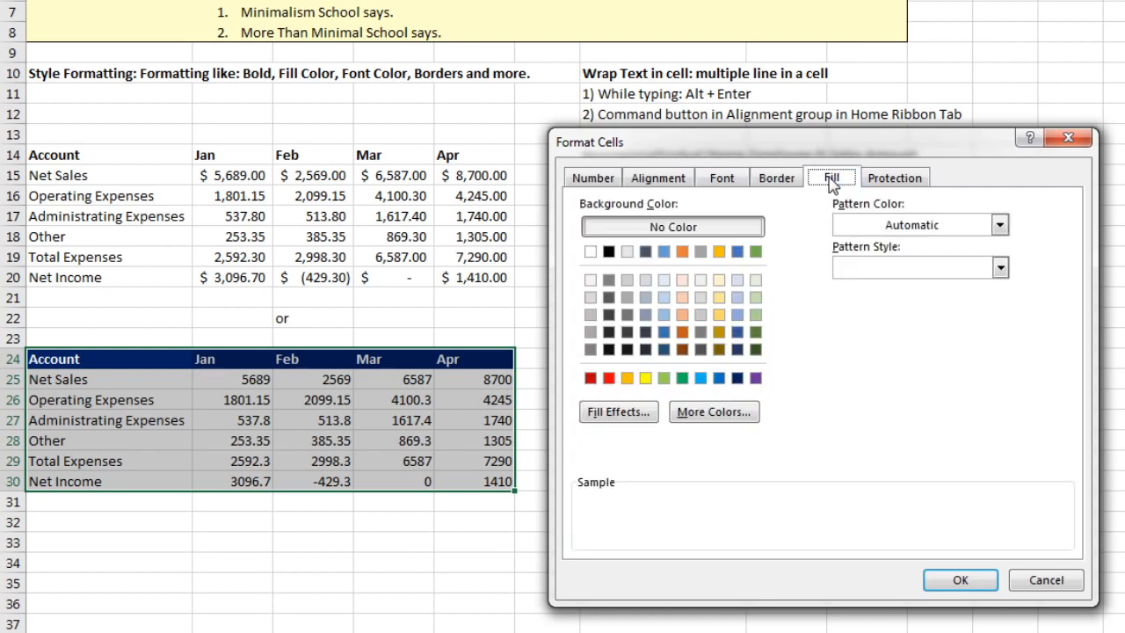
pyautogui.click(788, 181)
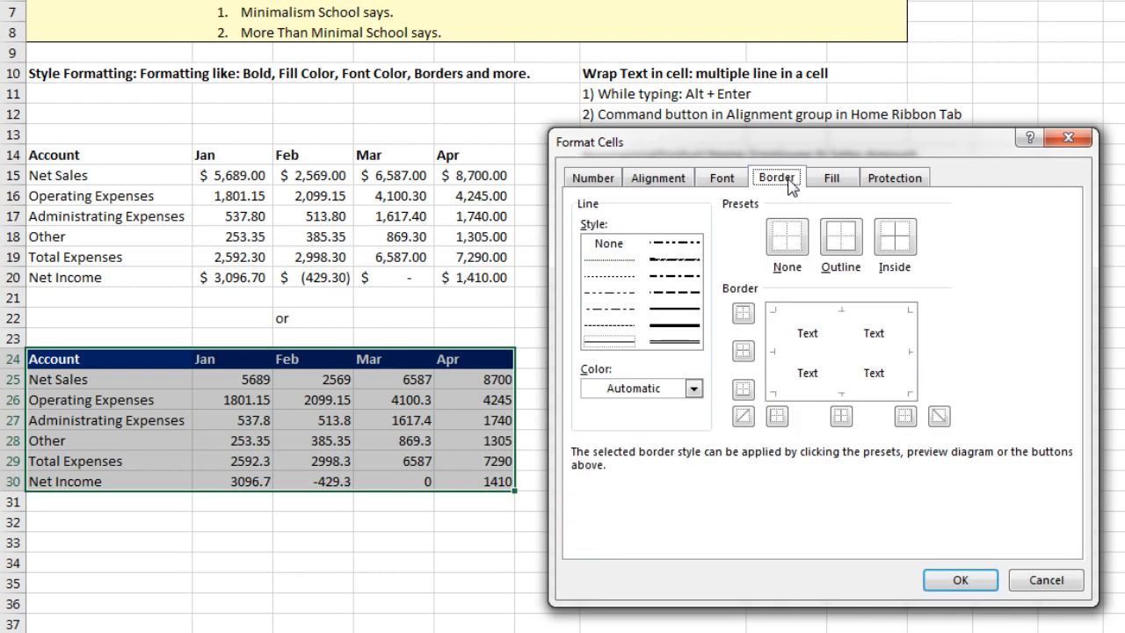
pyautogui.click(838, 239)
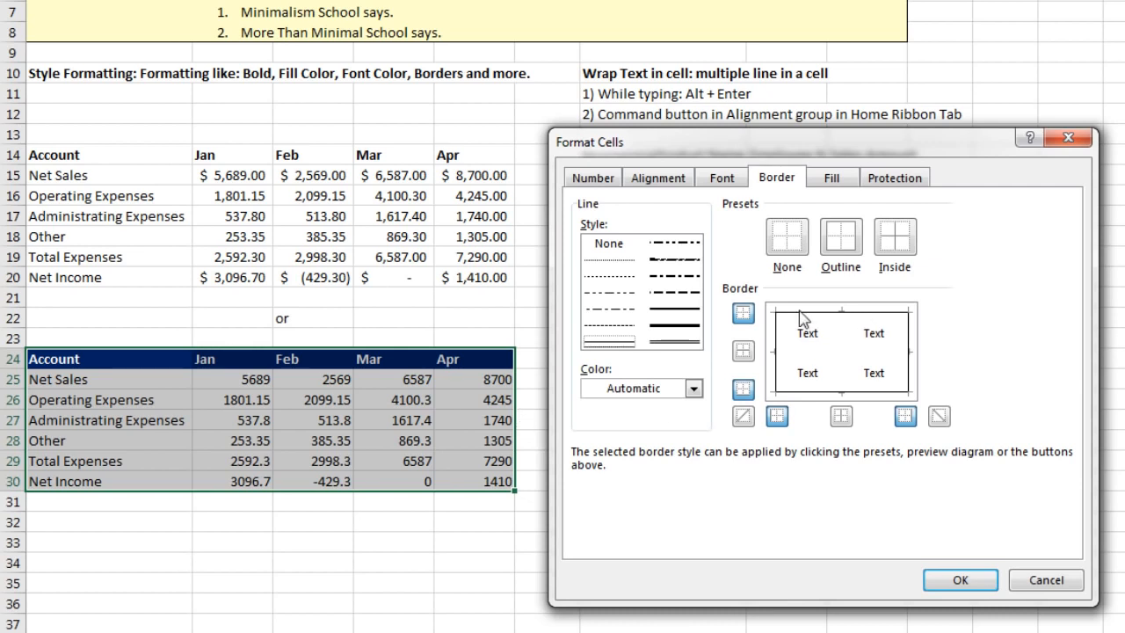
pyautogui.click(897, 242)
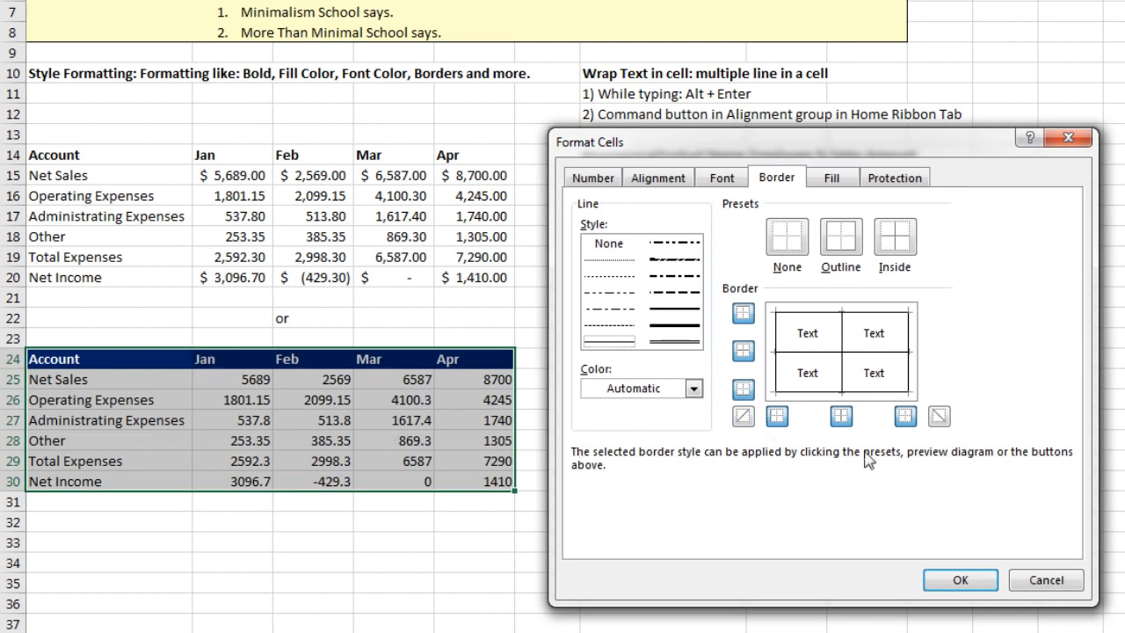
pyautogui.click(960, 580)
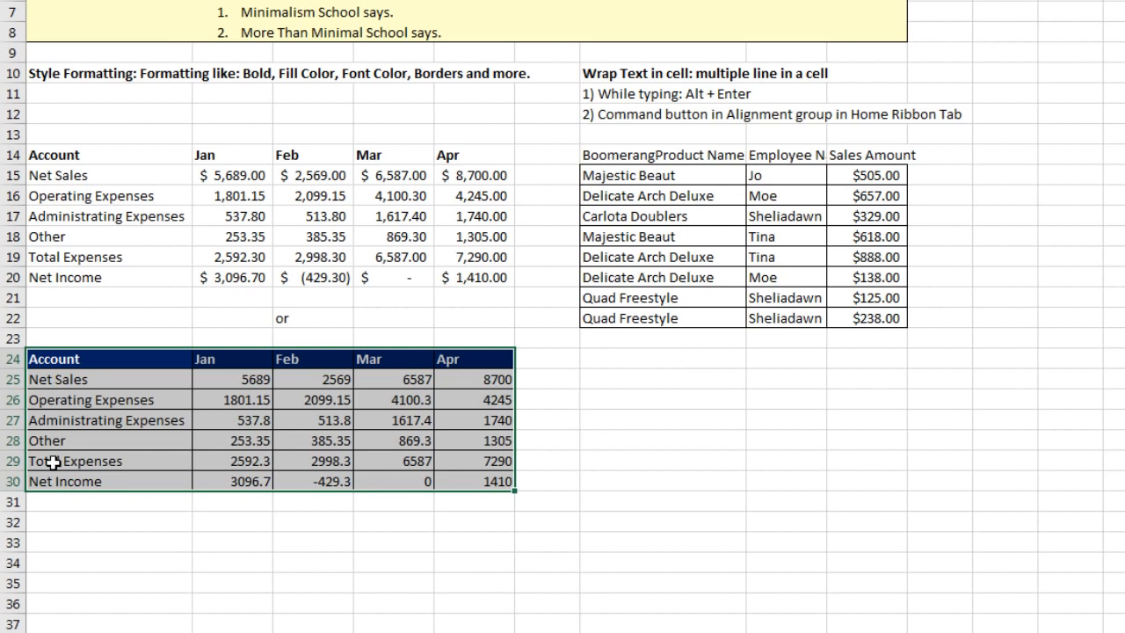
# Check the January Total Expenses formula in B29, and give A29:E29 a medium solid top border in Automatic colour.
pyautogui.moveTo(44, 463); pyautogui.dragTo(498, 454)
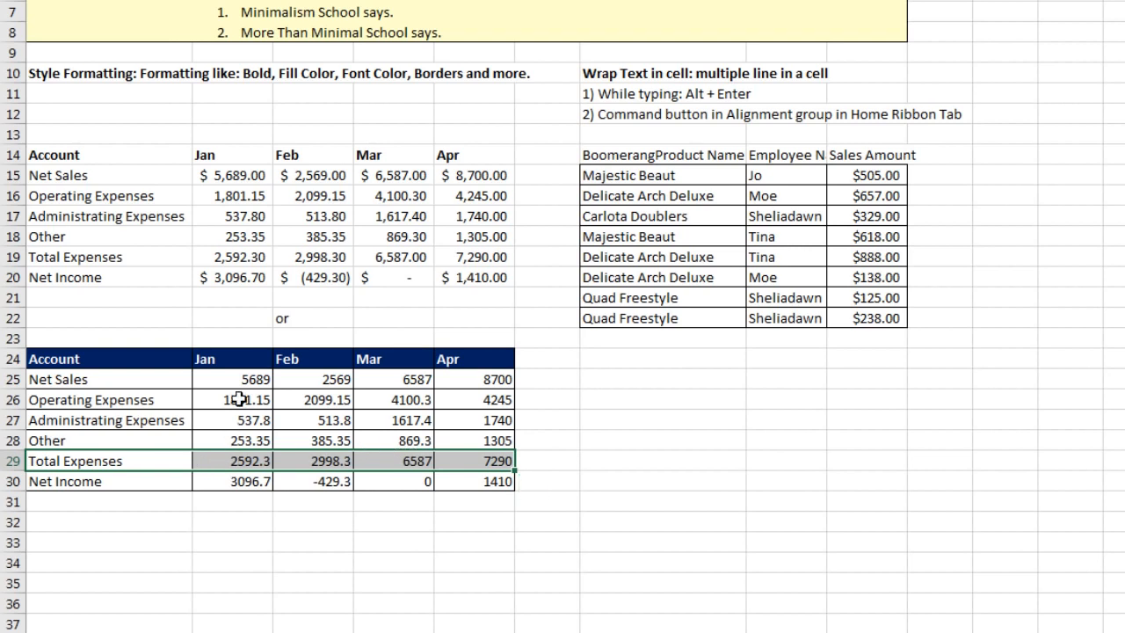
pyautogui.doubleClick(246, 460)
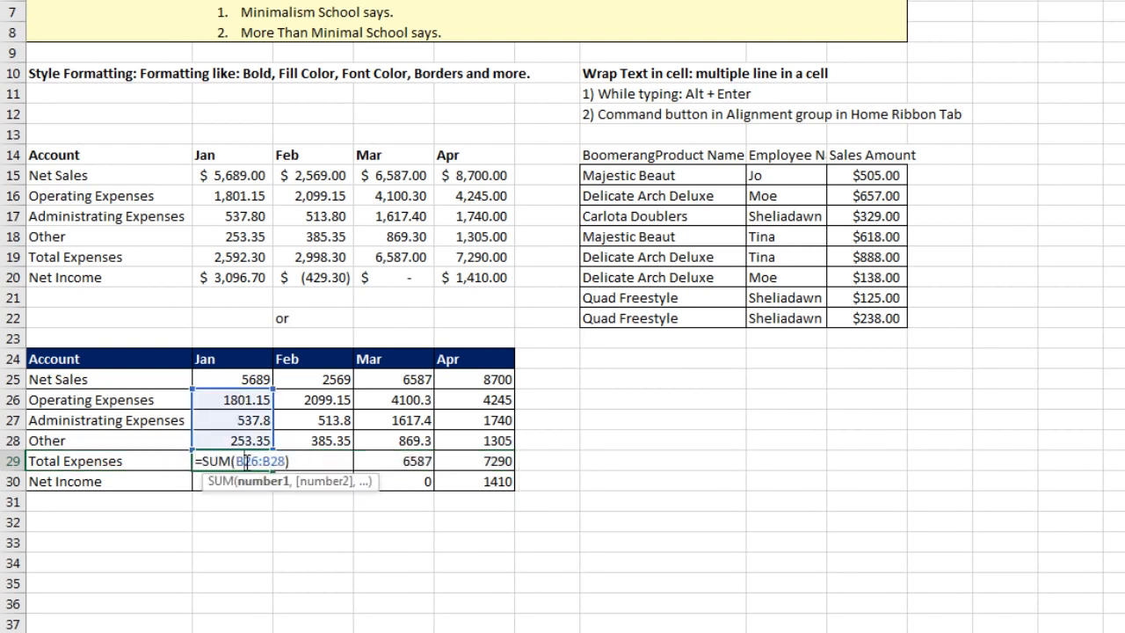
pyautogui.click(166, 459)
pyautogui.moveTo(219, 460); pyautogui.dragTo(476, 460)
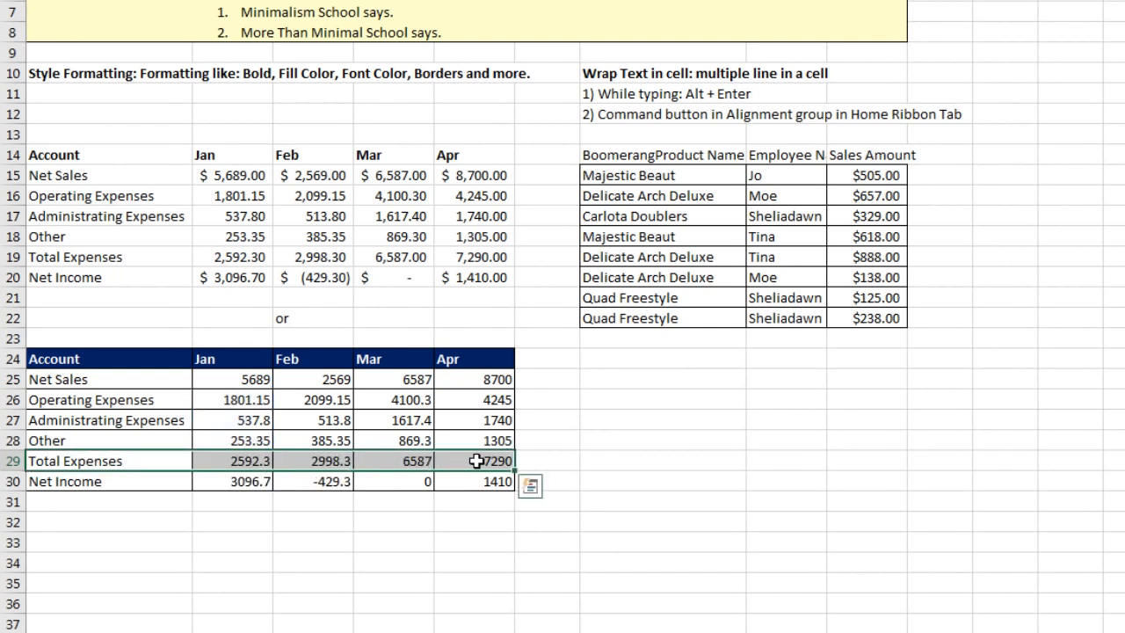
pyautogui.hotkey('ctrl', '1')
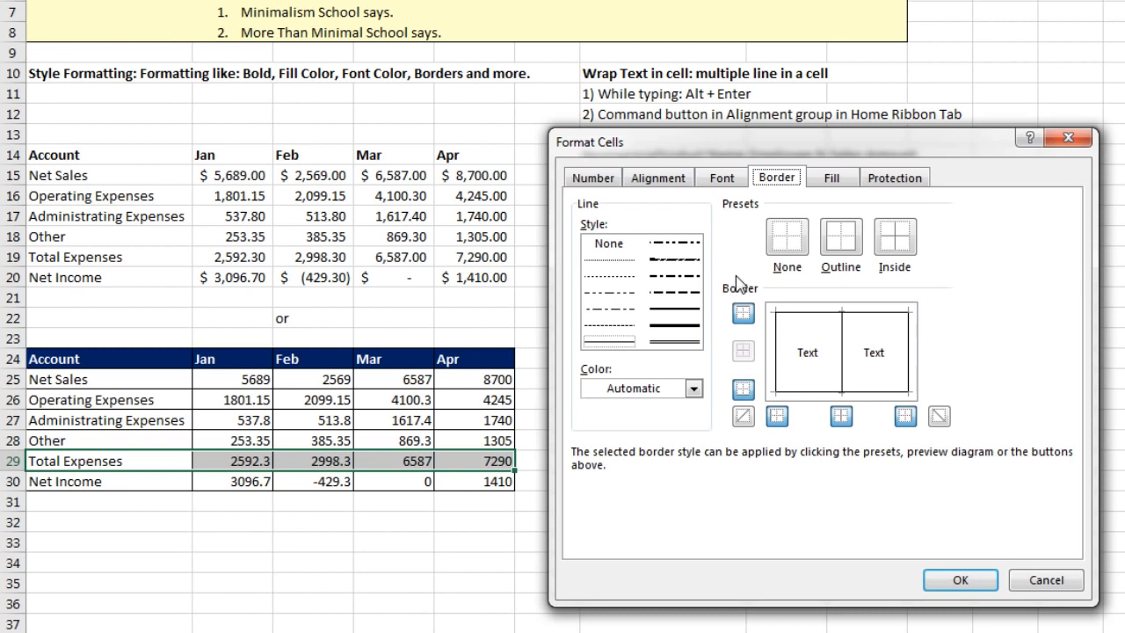
pyautogui.click(682, 311)
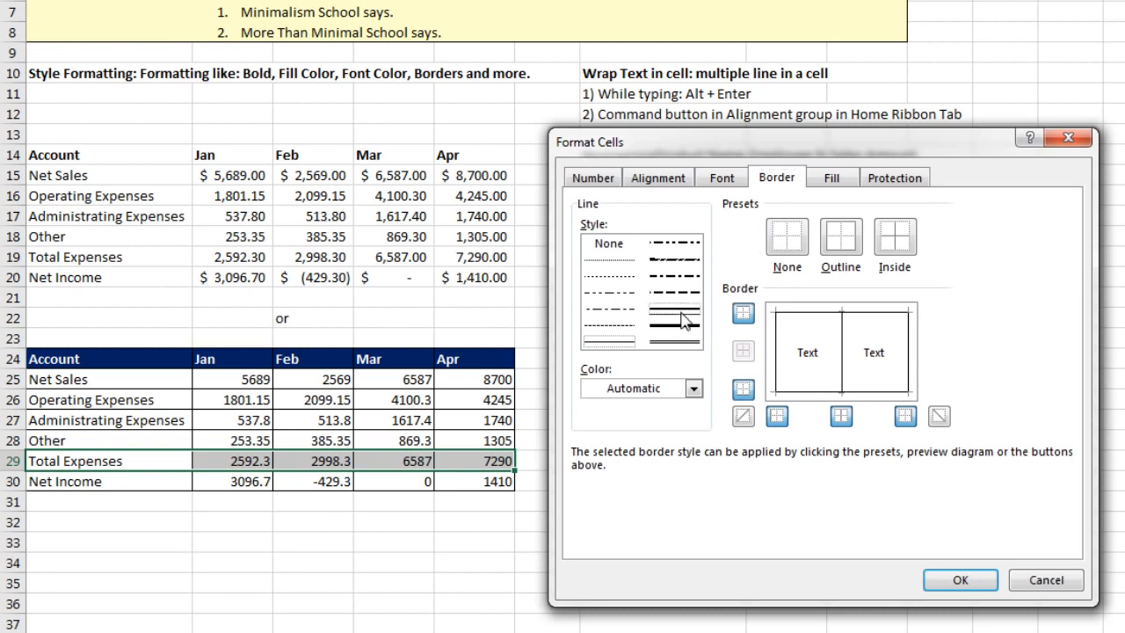
pyautogui.click(694, 388)
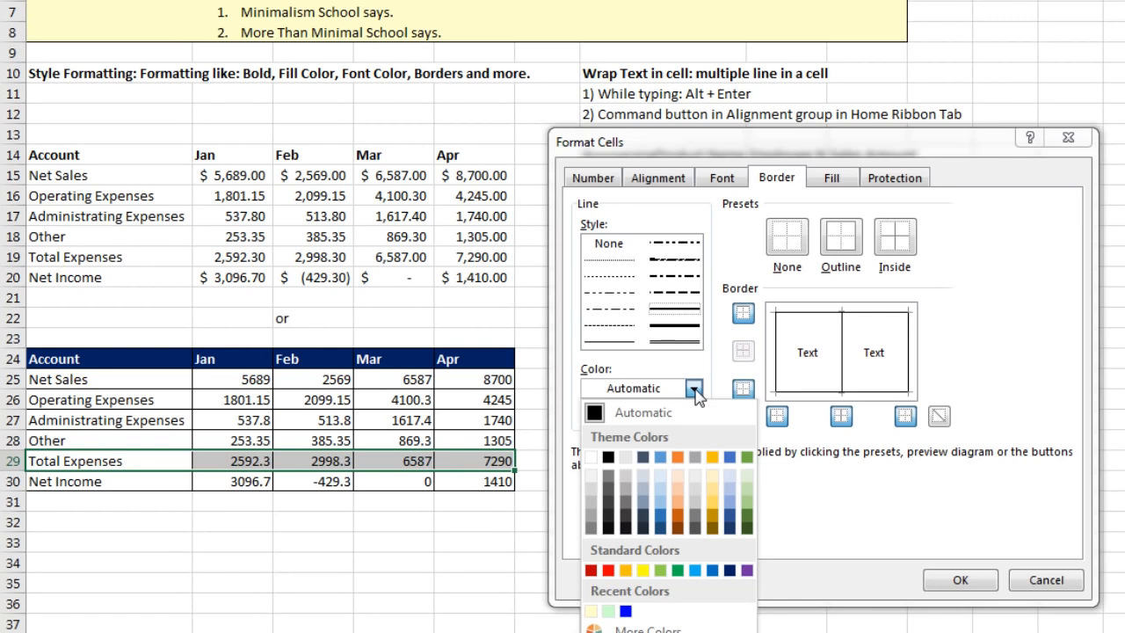
pyautogui.click(651, 413)
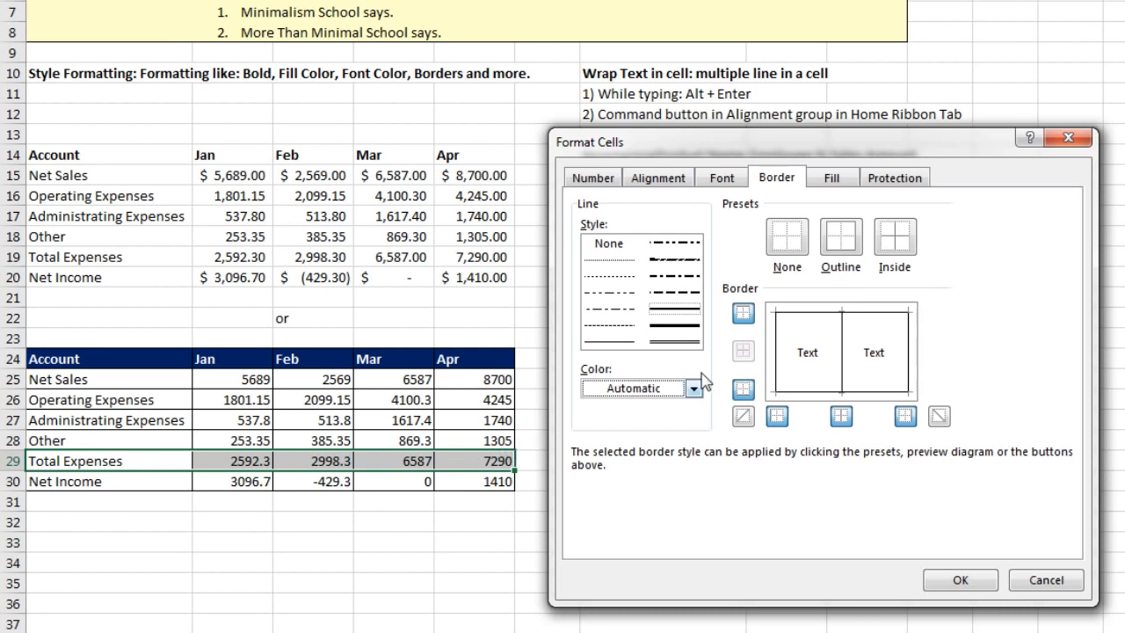
pyautogui.click(826, 322)
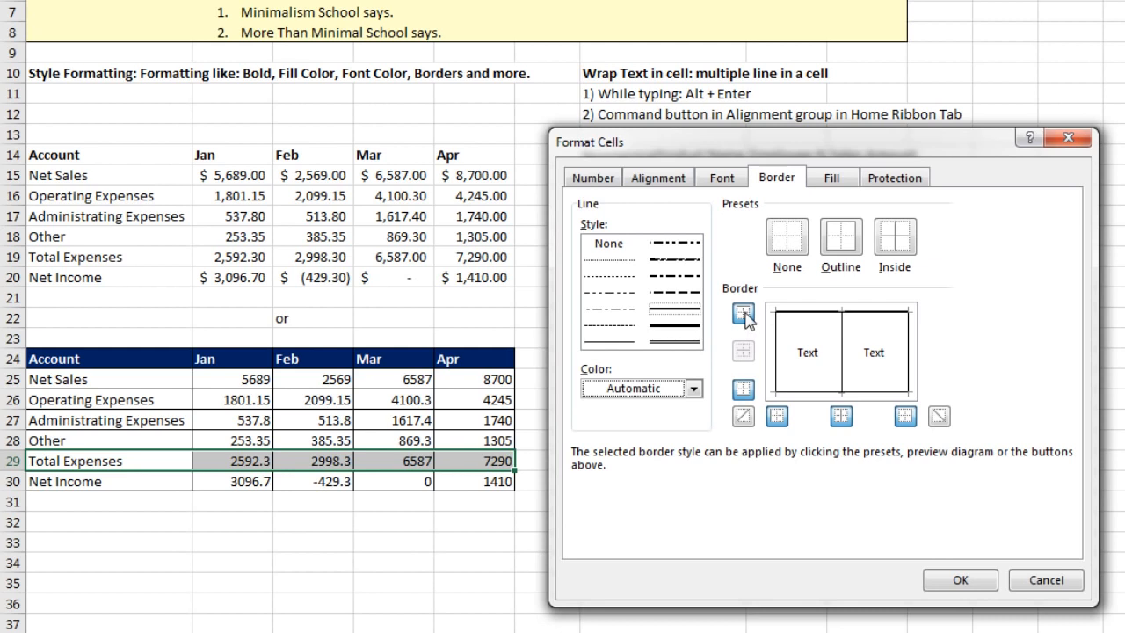
pyautogui.click(960, 581)
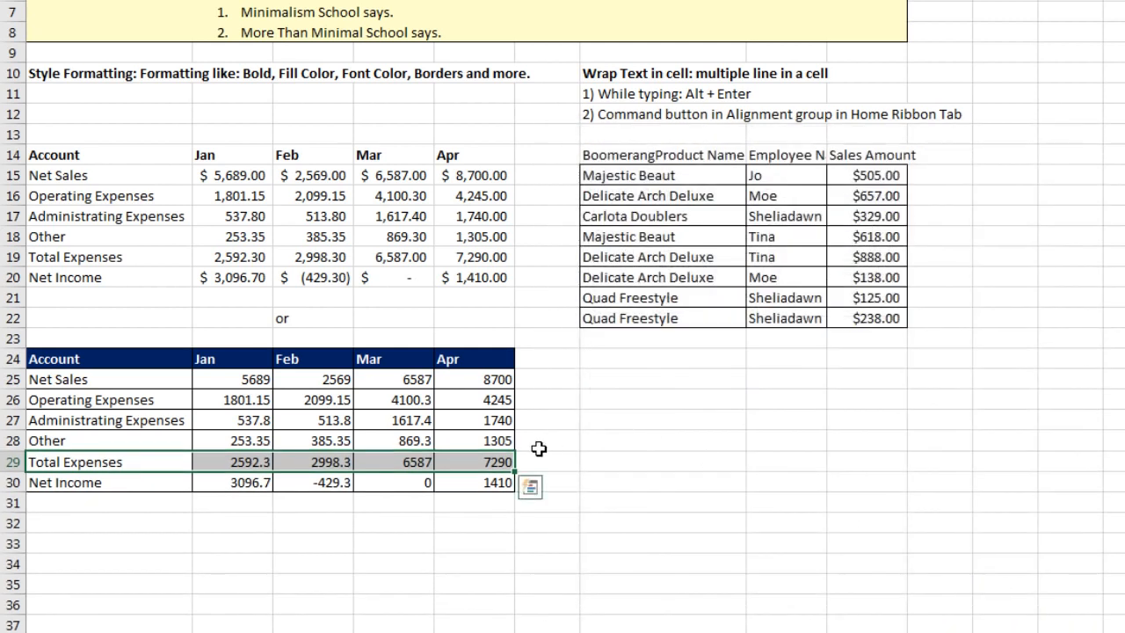
# Inspect the January formulas for Net Income in B30 and Total Expenses in B29 without changing them.
pyautogui.click(397, 528)
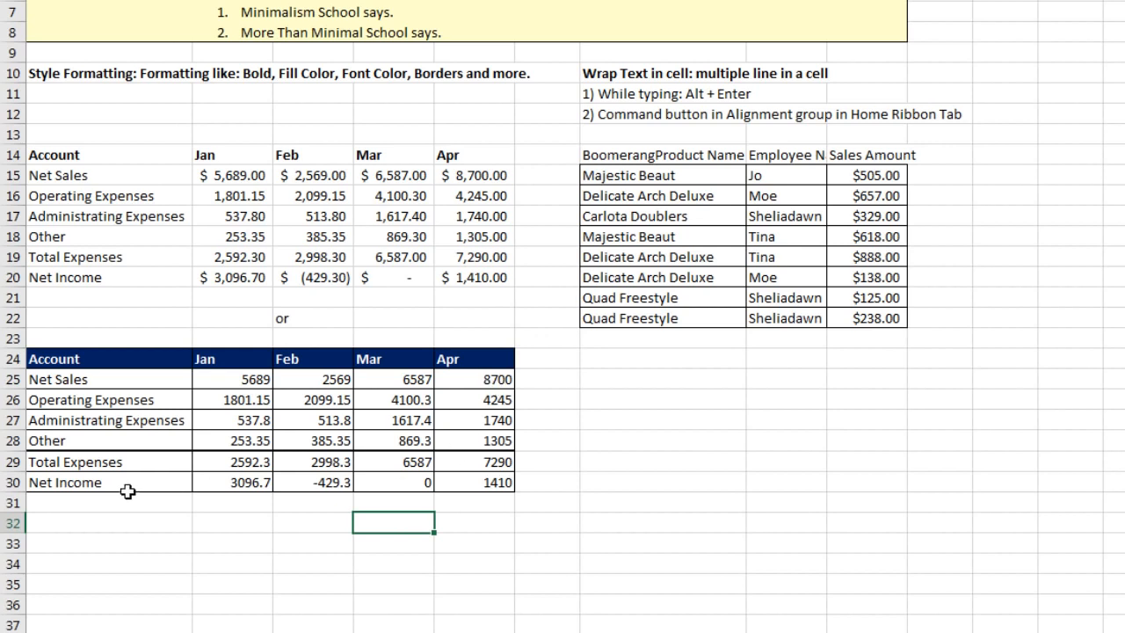
pyautogui.click(243, 482)
pyautogui.press('F2')
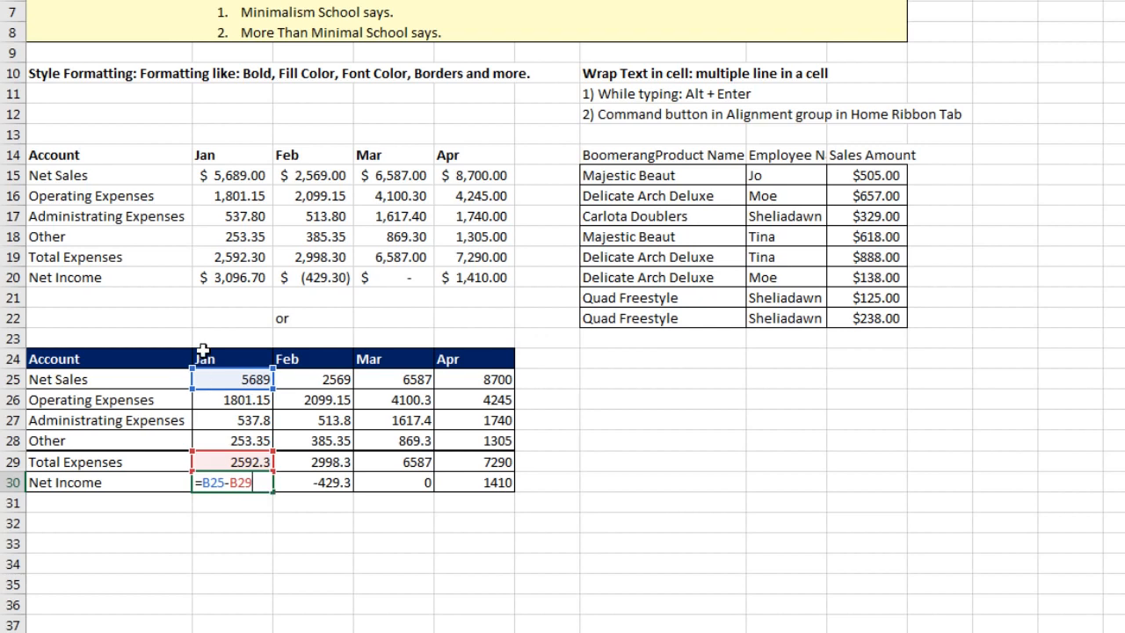
pyautogui.press('Escape')
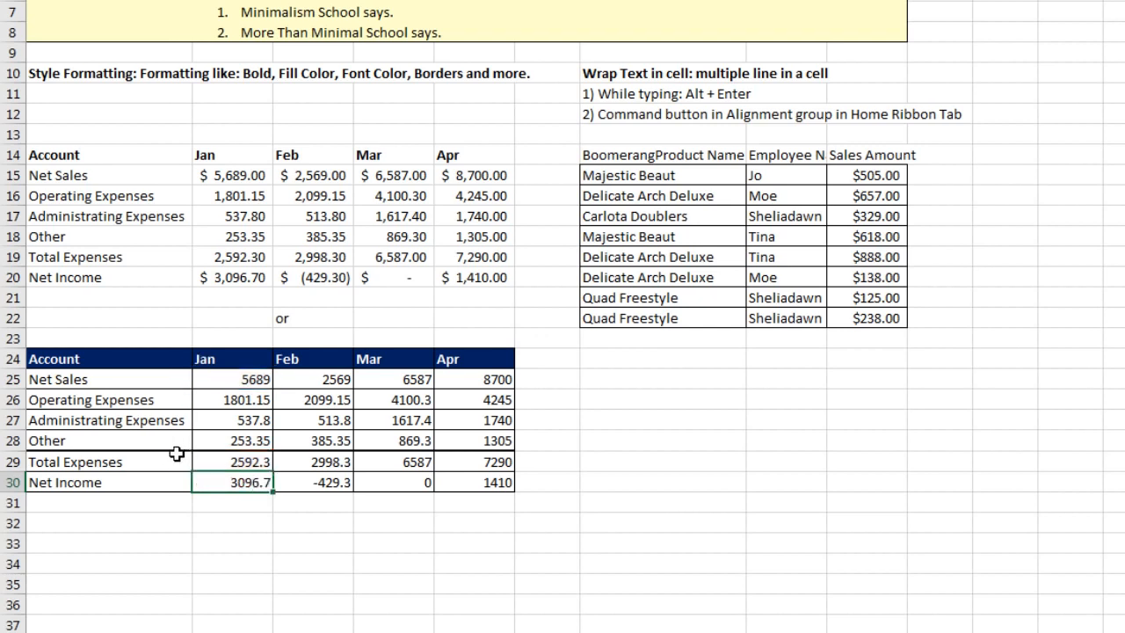
pyautogui.doubleClick(204, 460)
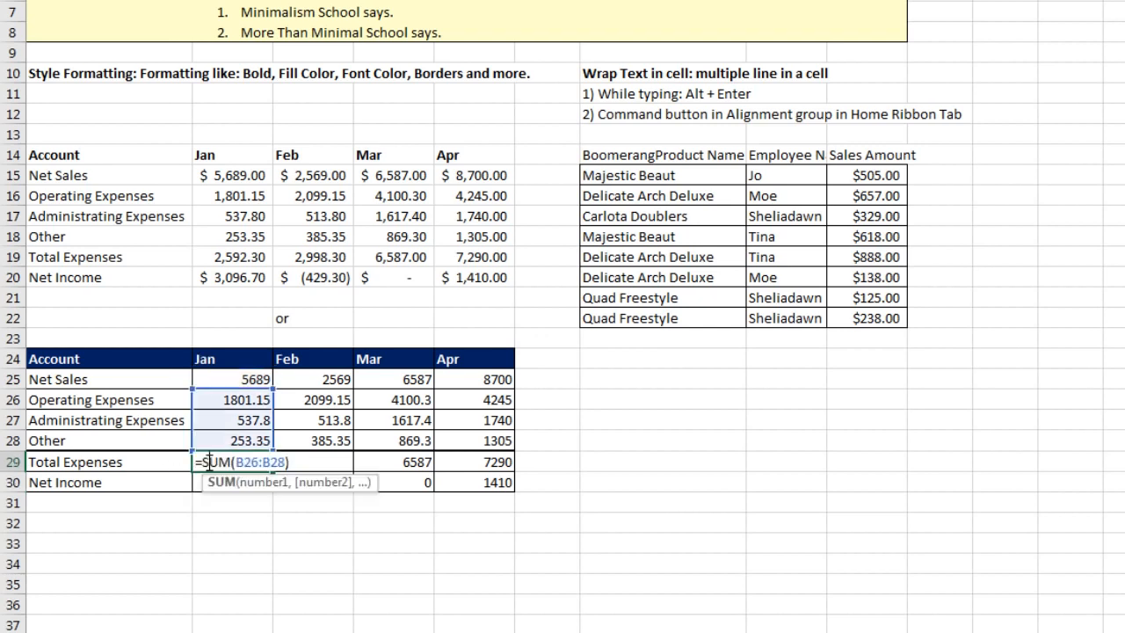
pyautogui.press('Escape')
pyautogui.click(206, 483)
pyautogui.press('F2')
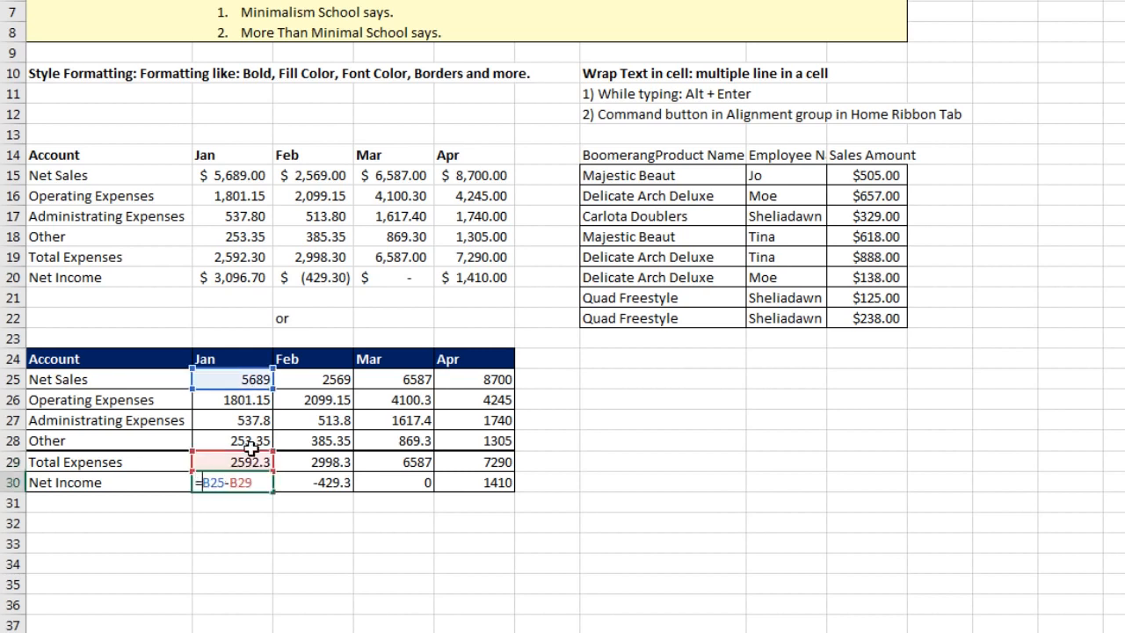
pyautogui.press('Escape')
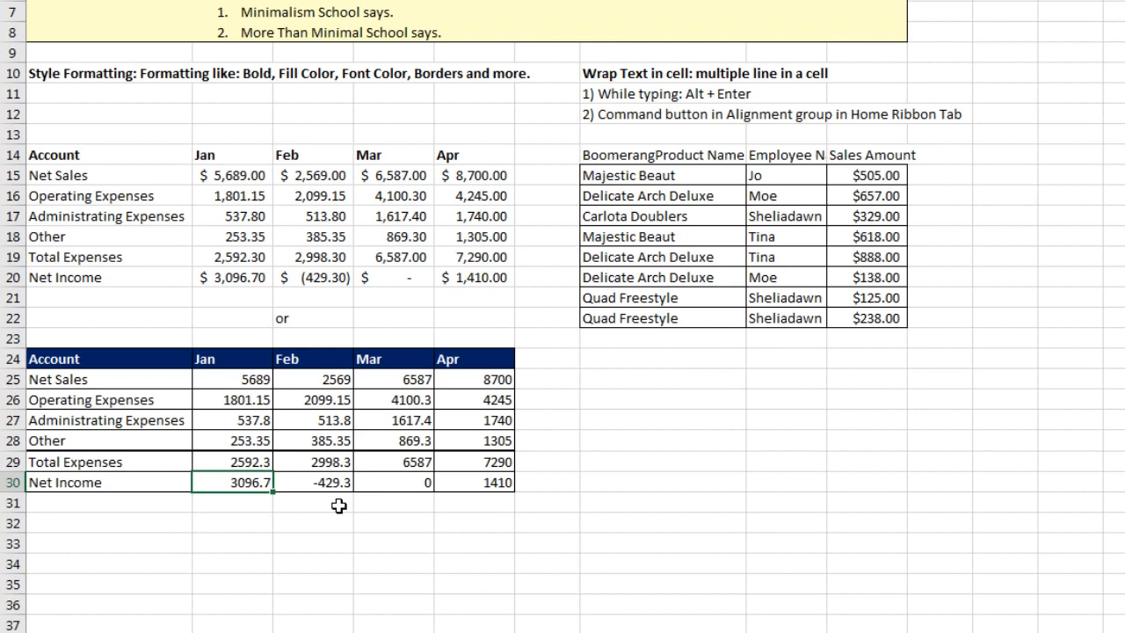
# Give the Net Income row A30:E30 a medium solid top border and a double bottom border in Automatic colour.
pyautogui.click(37, 487)
pyautogui.moveTo(209, 481); pyautogui.dragTo(477, 482)
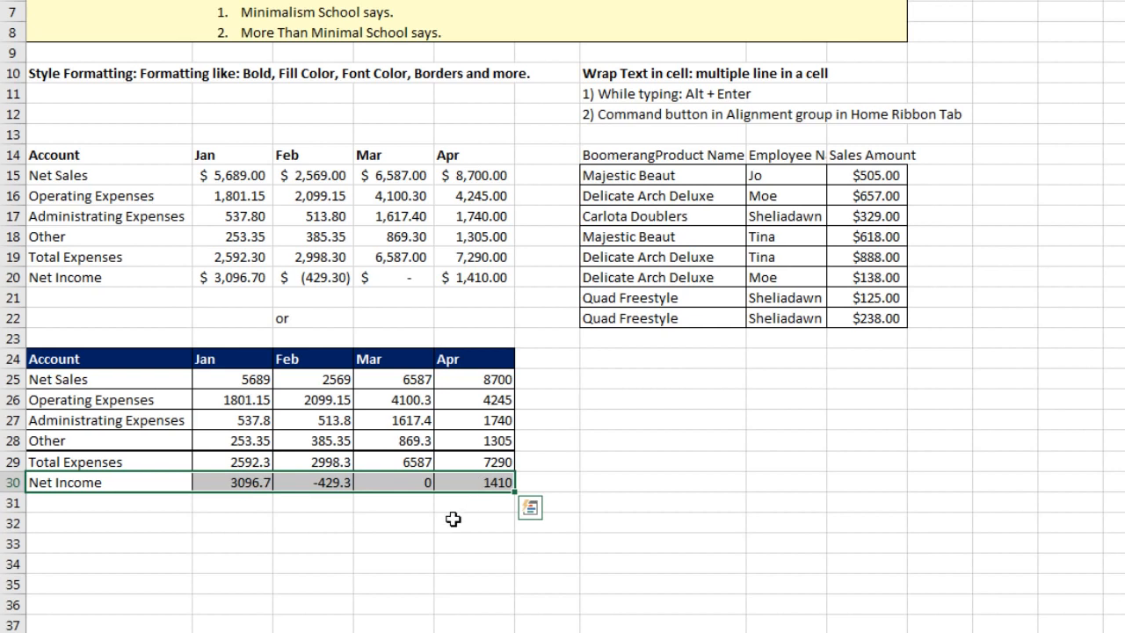
pyautogui.hotkey('ctrl', '1')
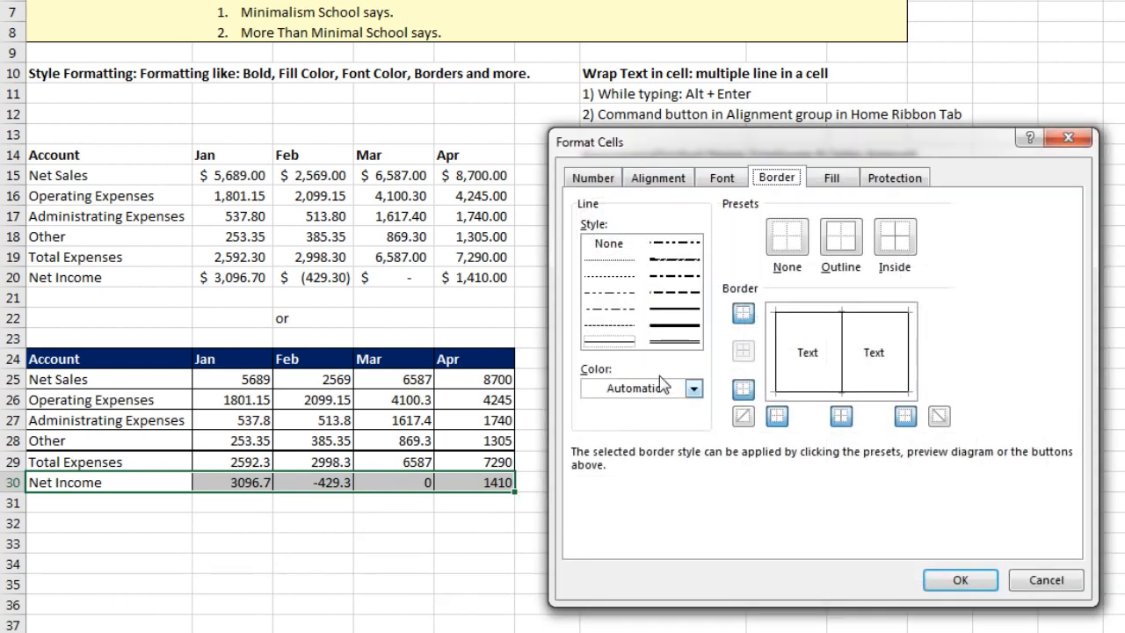
pyautogui.click(675, 310)
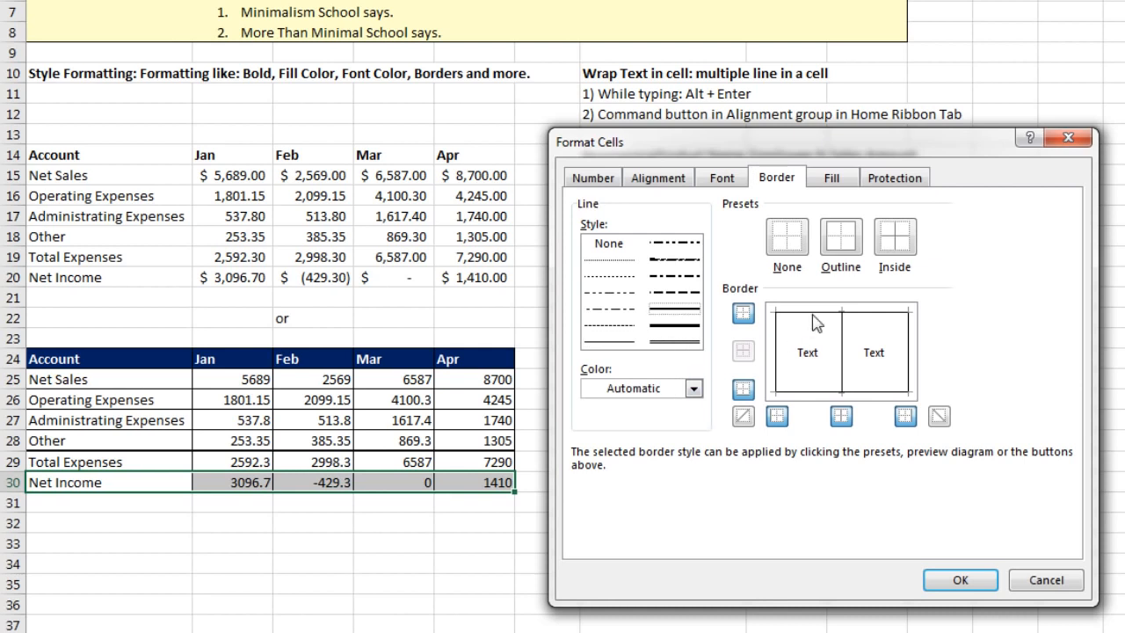
pyautogui.click(810, 313)
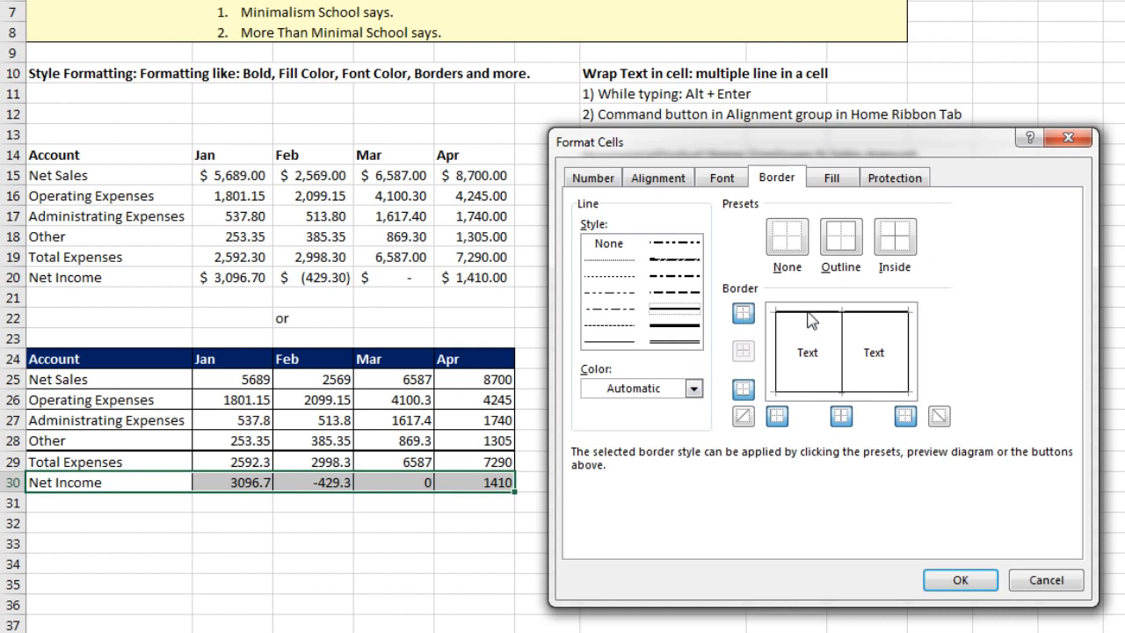
pyautogui.click(688, 343)
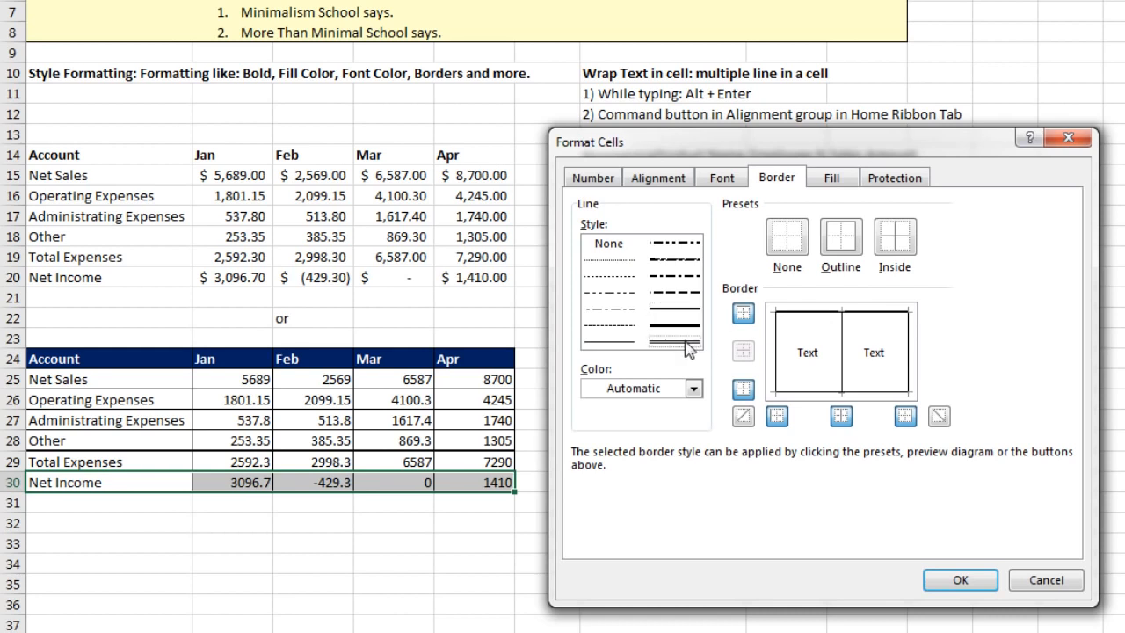
pyautogui.click(810, 395)
pyautogui.click(956, 584)
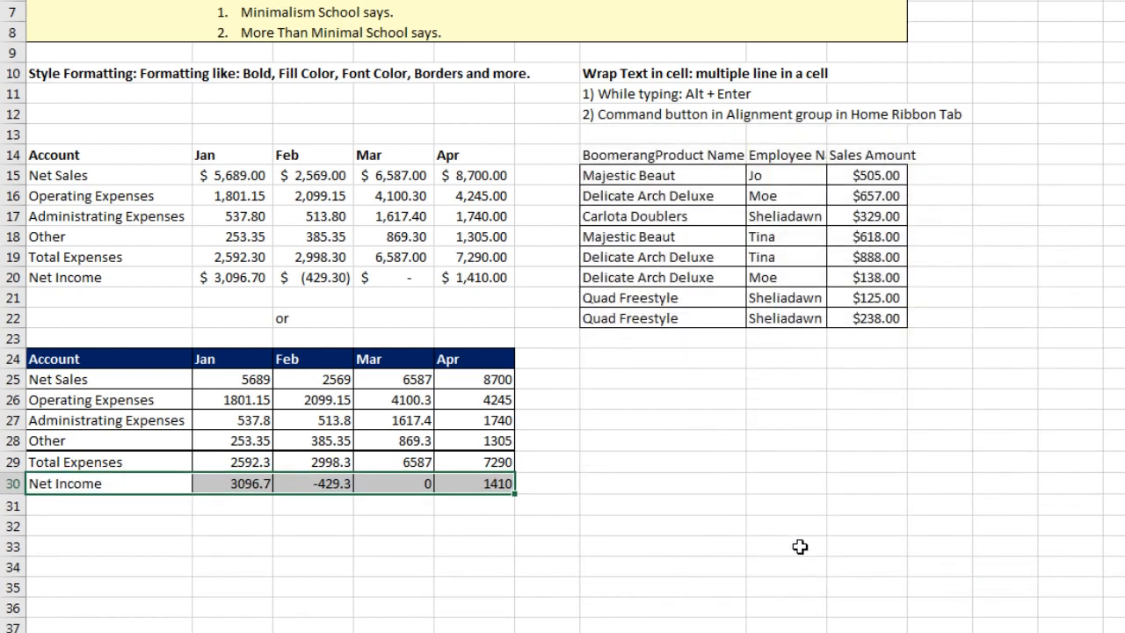
pyautogui.click(585, 525)
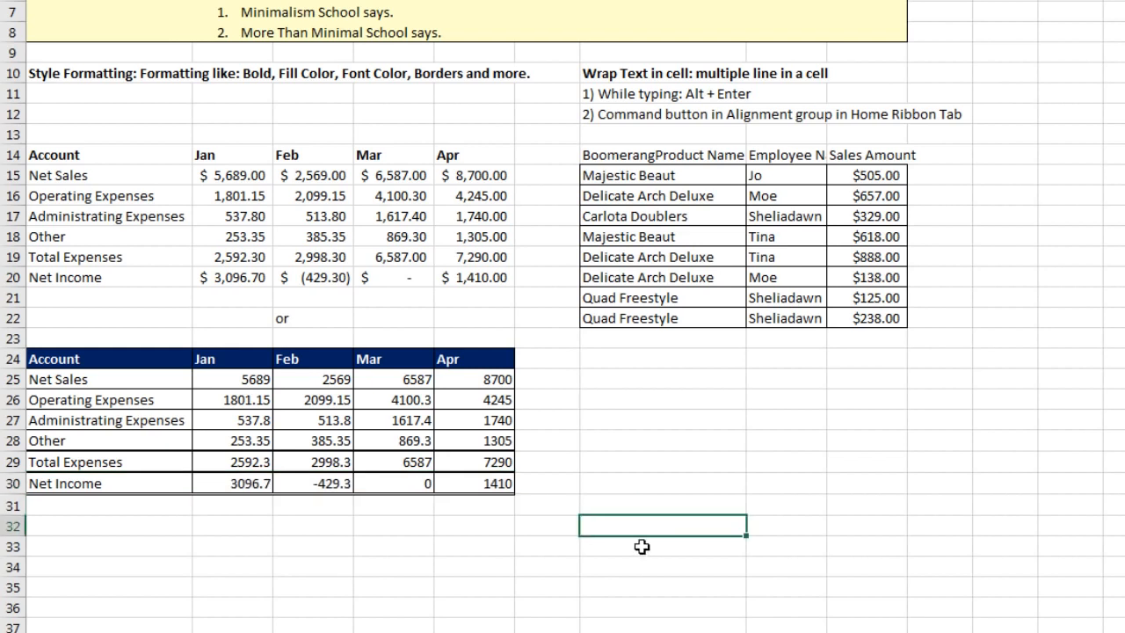
# Apply the Currency format with two decimals and the $ symbol to B25:E30, and compare it with the accounting-formatted table above.
pyautogui.moveTo(257, 379); pyautogui.dragTo(497, 483)
pyautogui.hotkey('ctrl', '1')
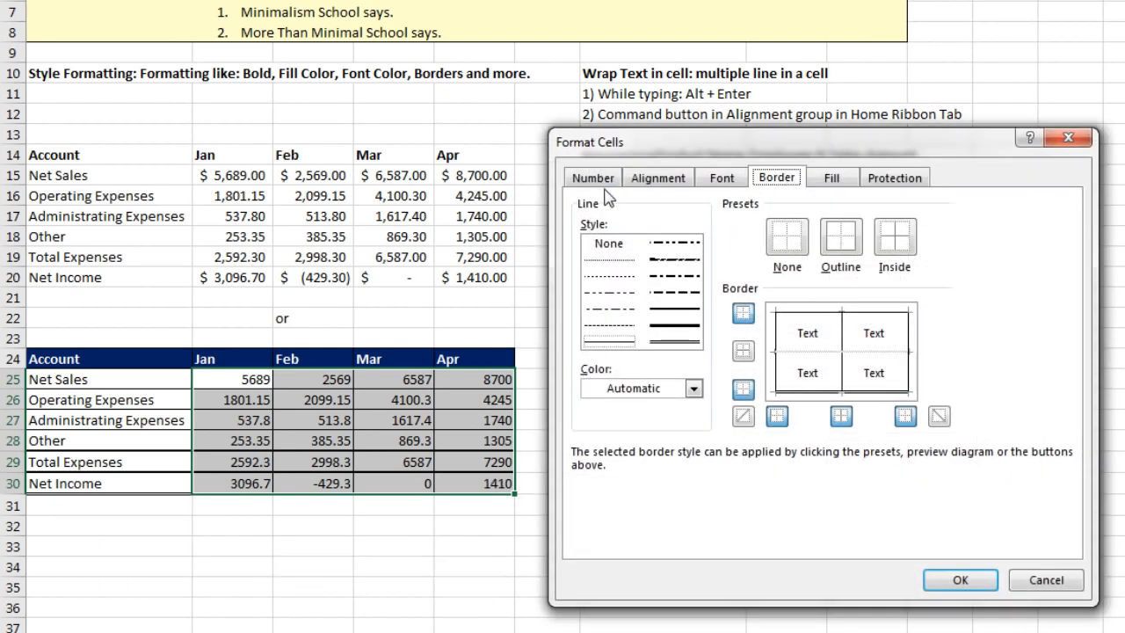
pyautogui.click(602, 184)
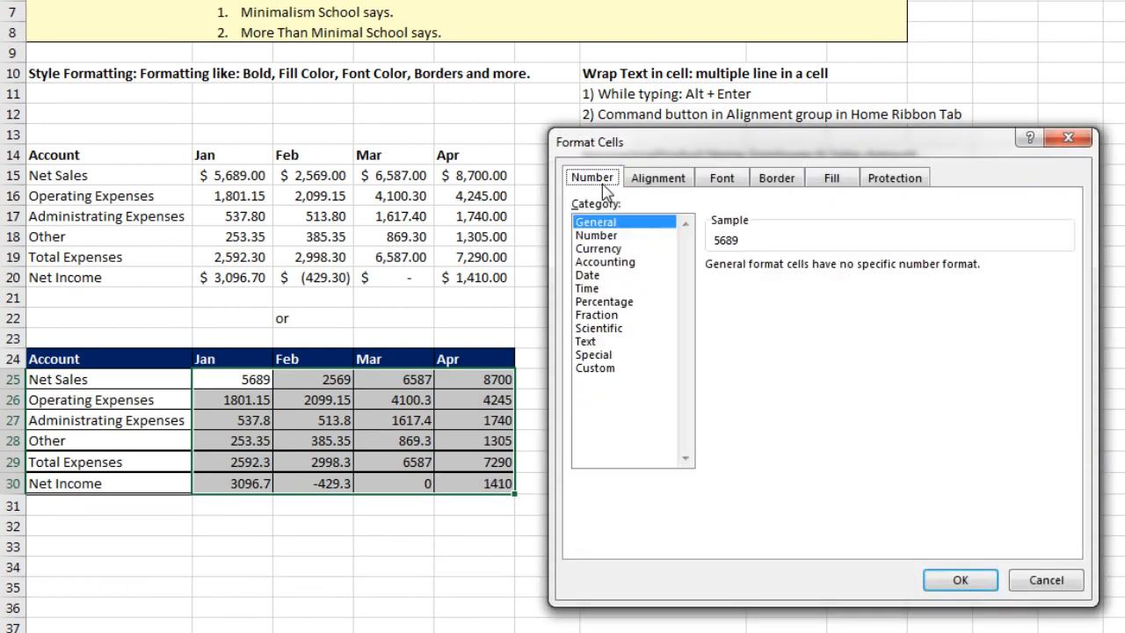
pyautogui.click(599, 249)
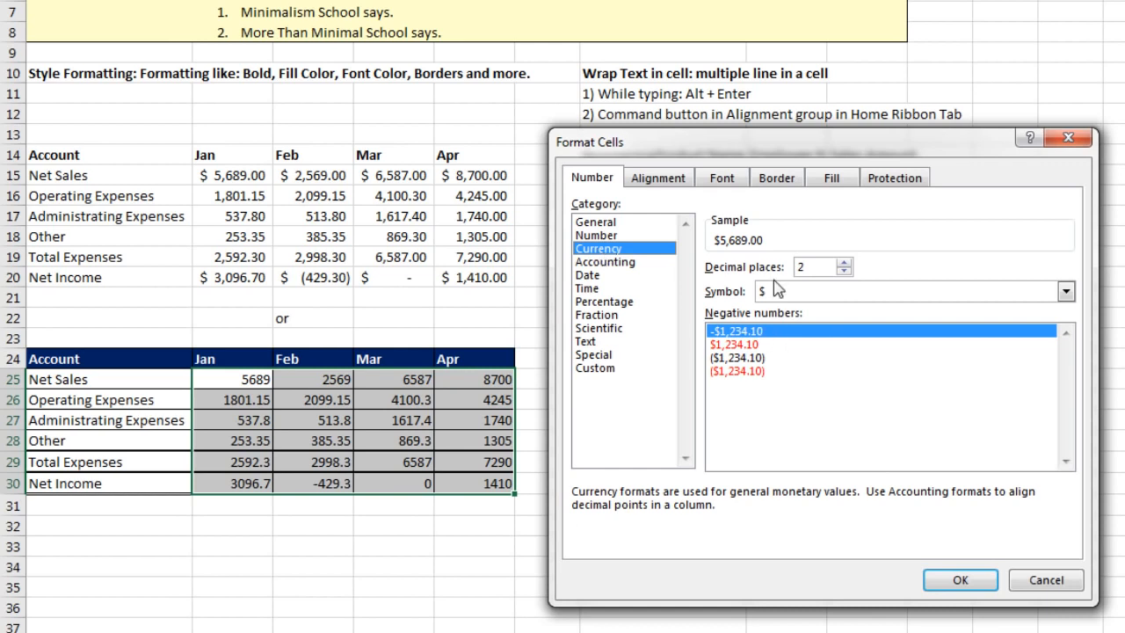
pyautogui.click(958, 580)
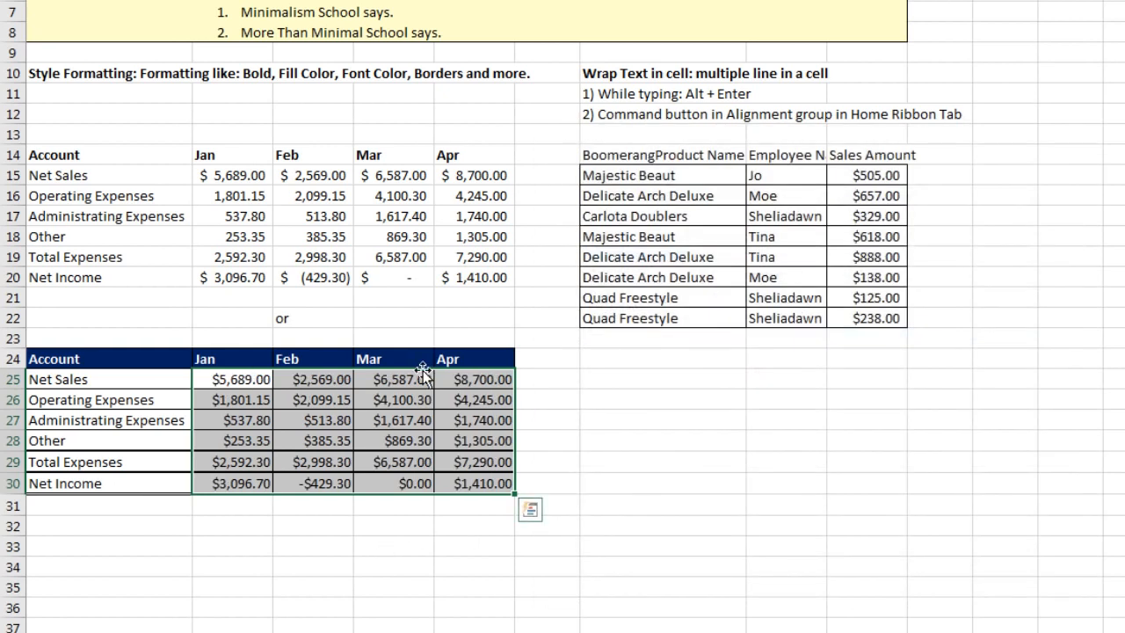
pyautogui.click(413, 379)
pyautogui.click(398, 178)
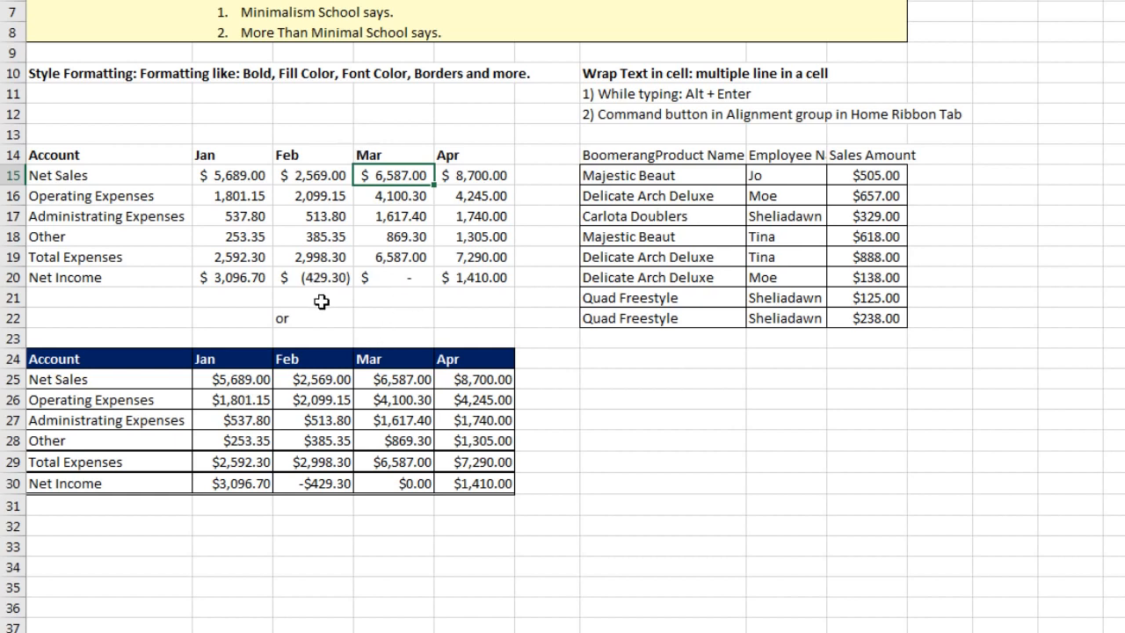
pyautogui.click(316, 485)
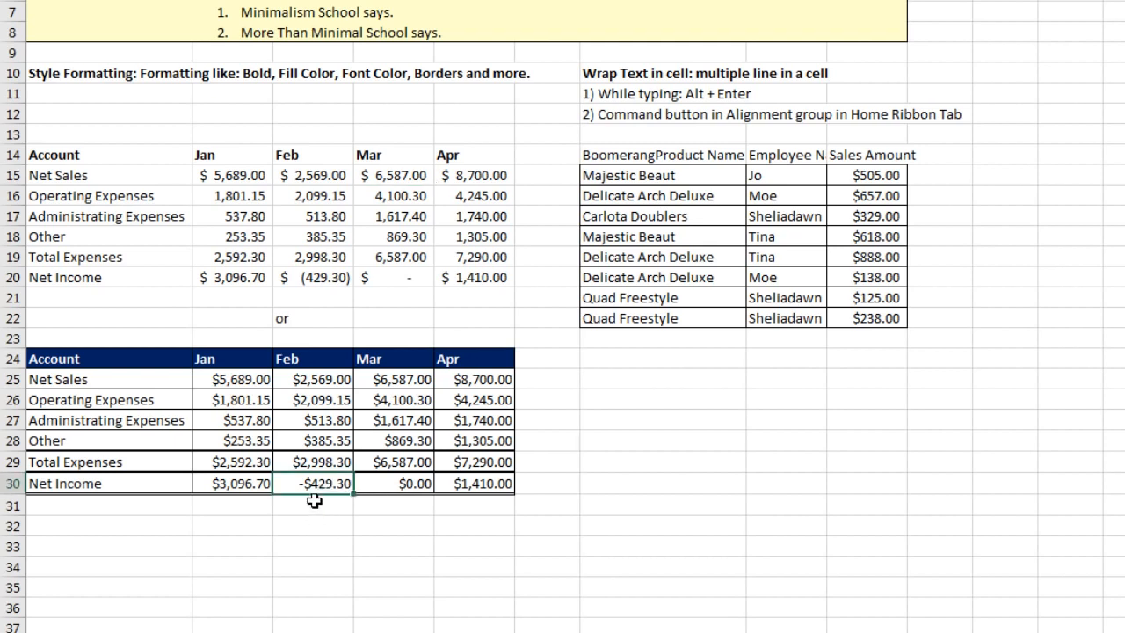
pyautogui.click(403, 488)
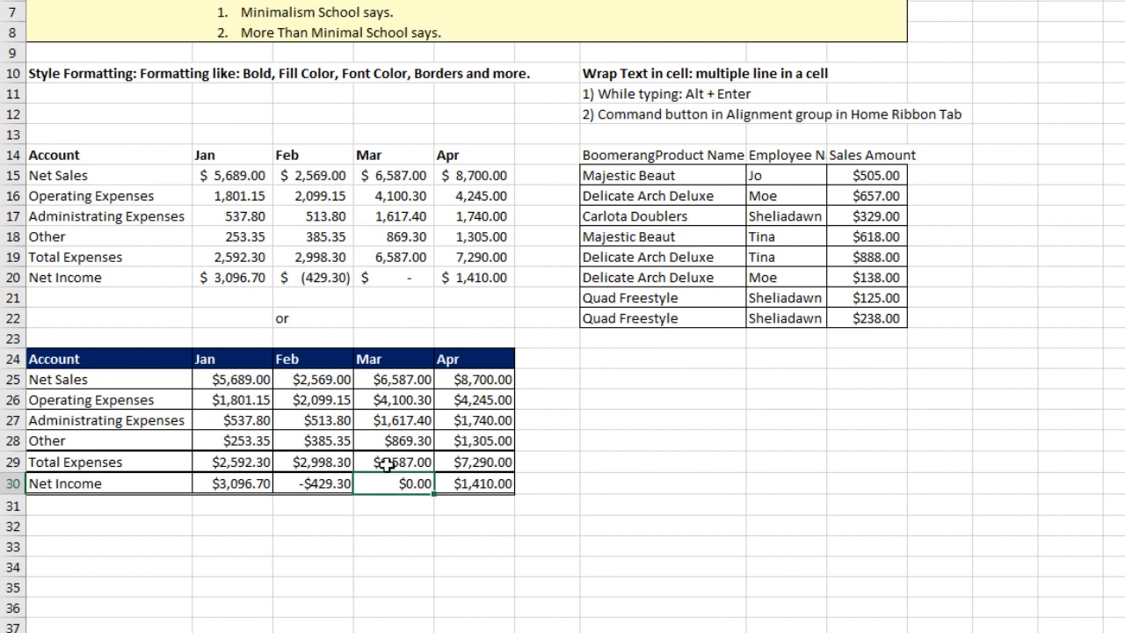
# Set the Currency symbol to None for the expense rows B26:E29, keeping two decimal places.
pyautogui.moveTo(222, 397); pyautogui.dragTo(475, 457)
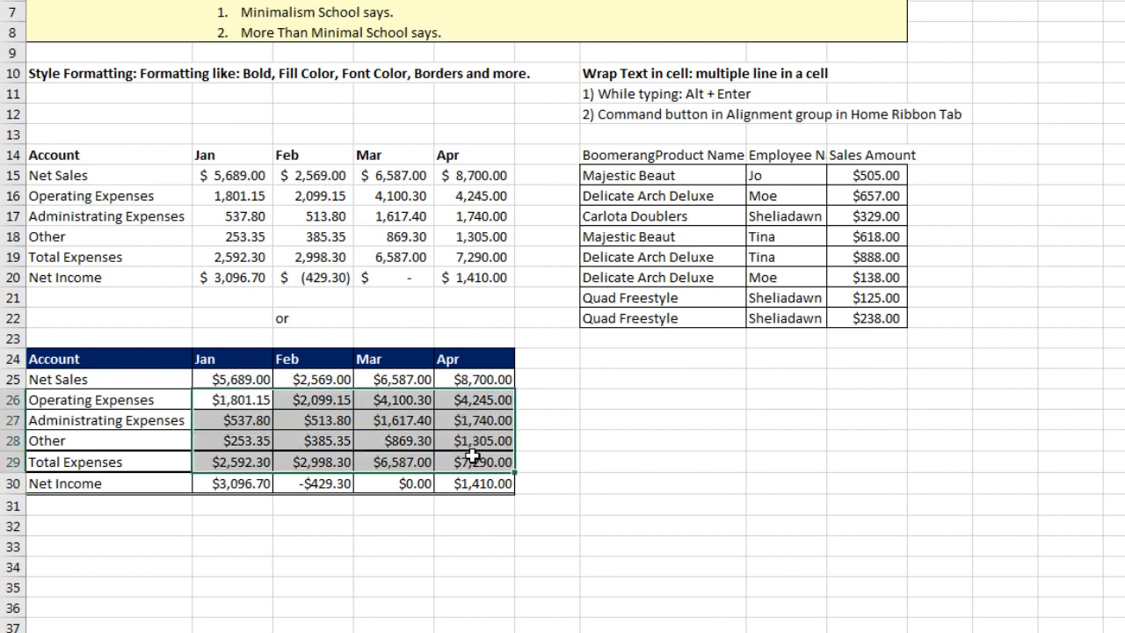
pyautogui.hotkey('ctrl', '1')
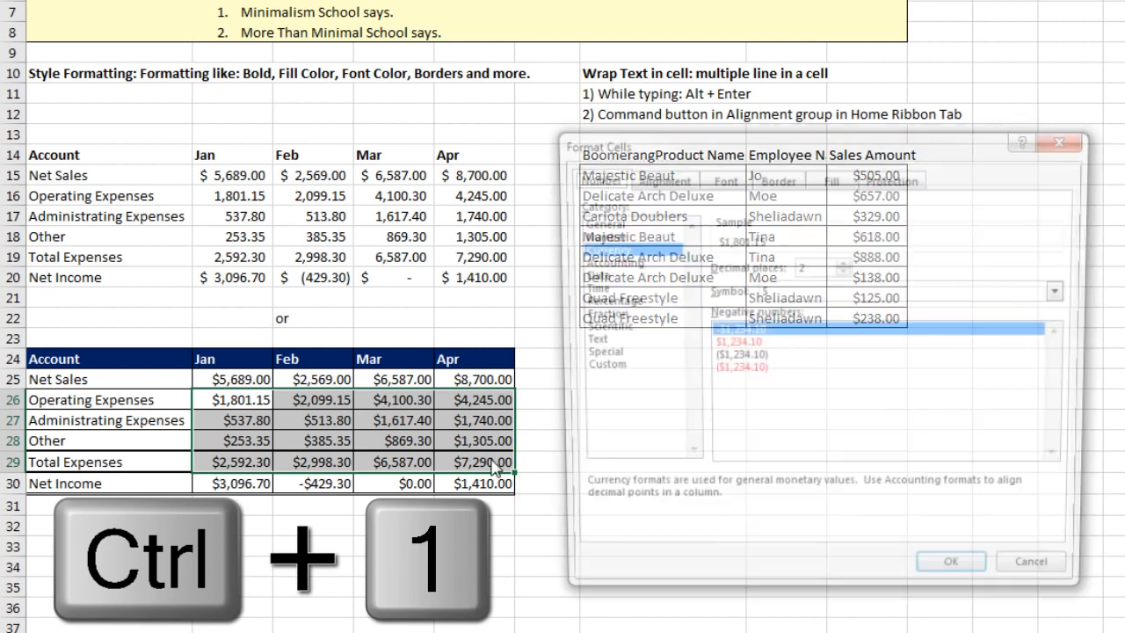
pyautogui.click(833, 292)
pyautogui.click(773, 312)
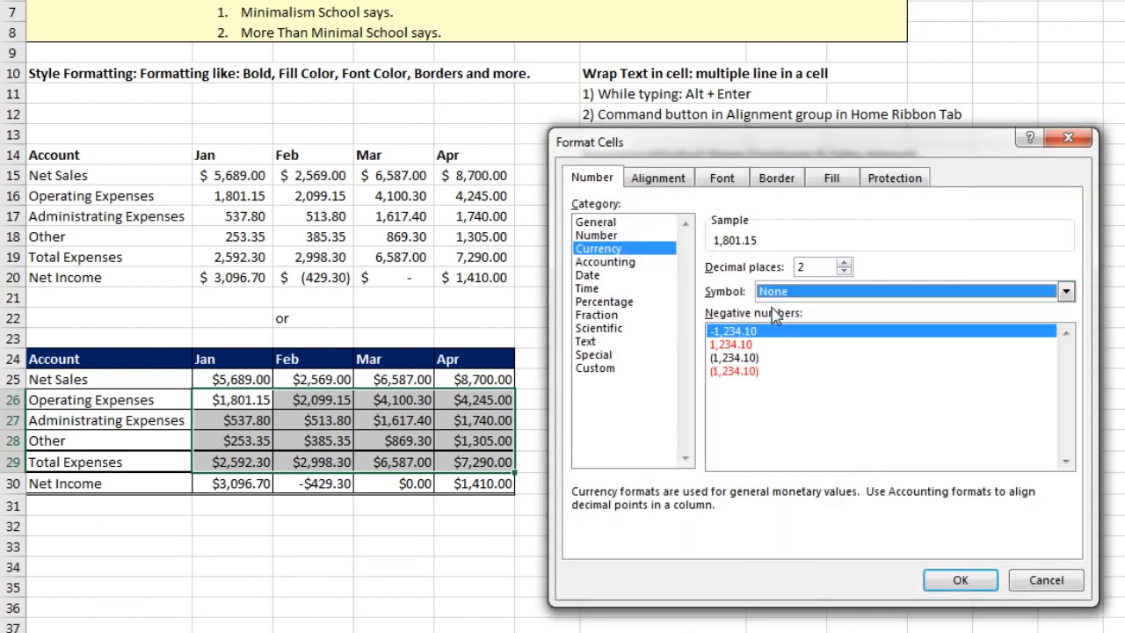
pyautogui.click(958, 582)
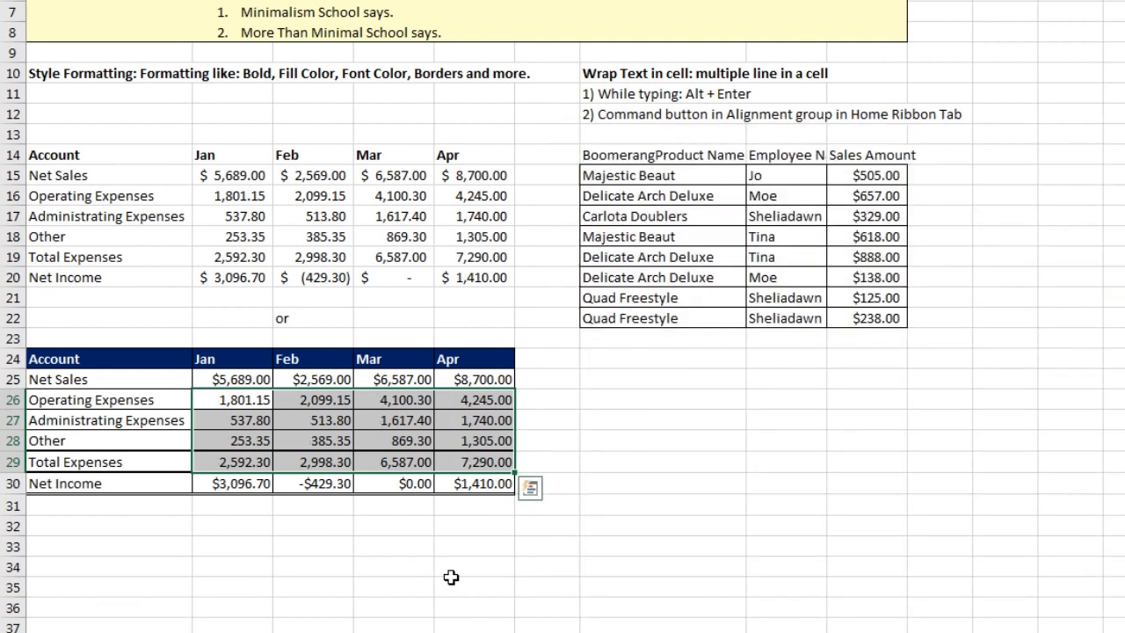
pyautogui.click(456, 578)
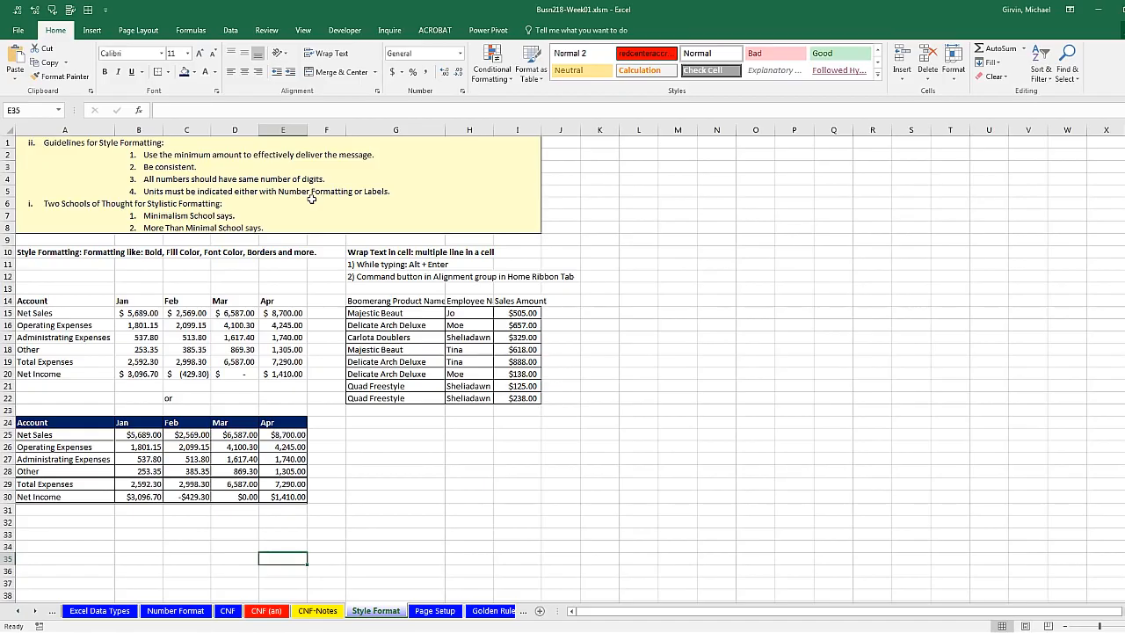
# Switch to the Word class notes, follow the Style Formatting topic link, and review the notes back up to the topic list.
pyautogui.hotkey('alt', 'Tab')
pyautogui.hotkey('alt', 'Tab')
pyautogui.hotkey('alt', 'Tab')
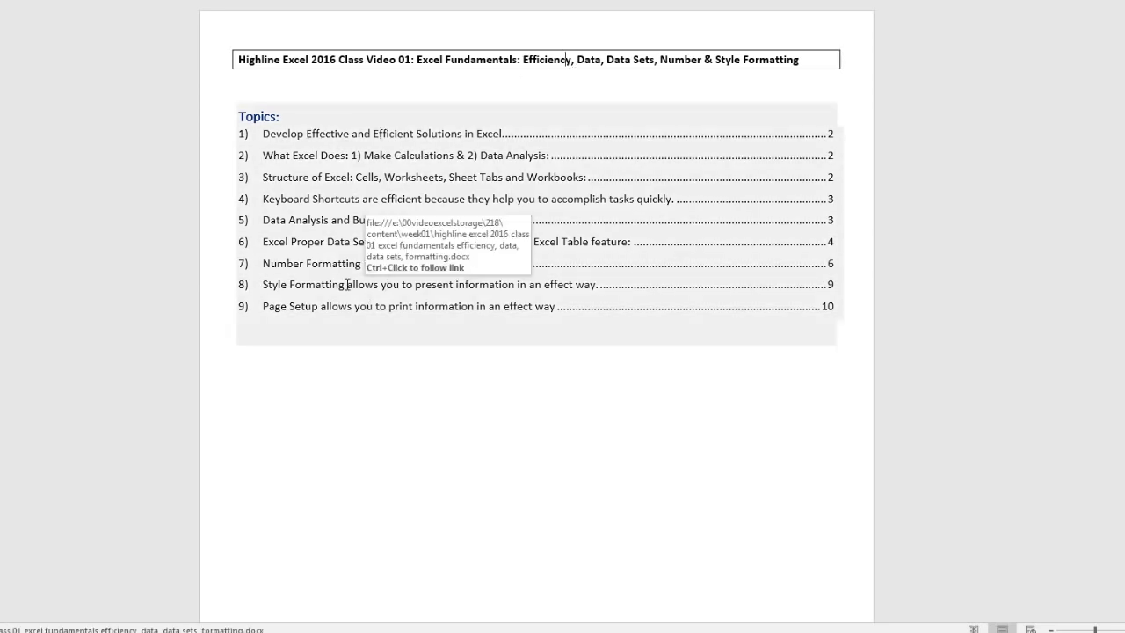
pyautogui.keyDown('ctrl'); pyautogui.click(286, 293); pyautogui.keyUp('ctrl')
pyautogui.scroll(-1, 346, 360)
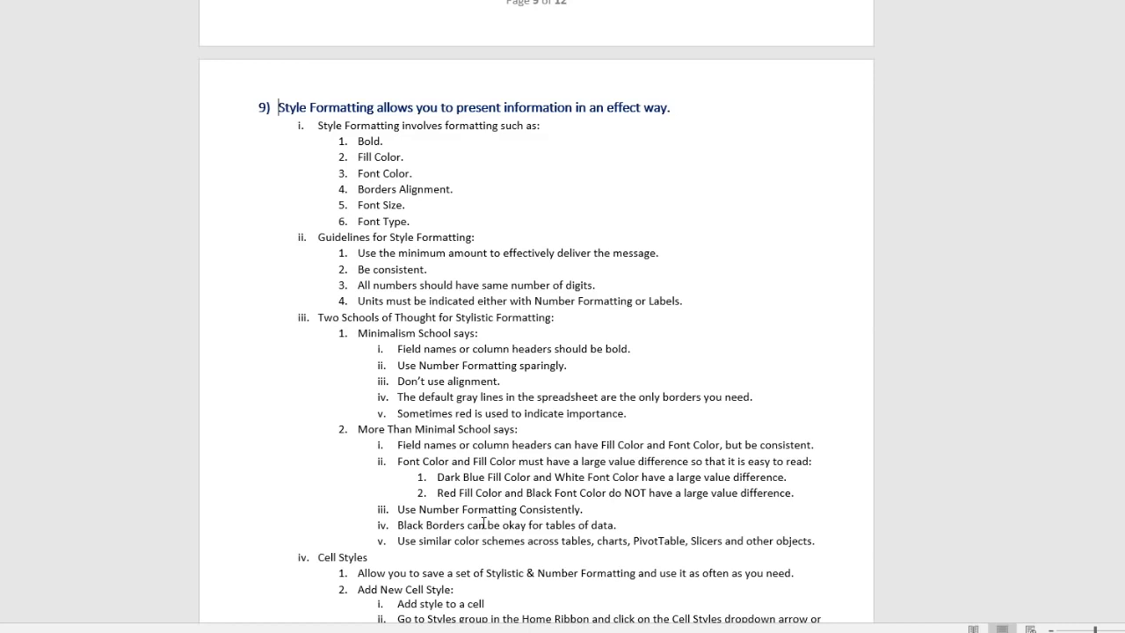
pyautogui.scroll(20, 483, 523)
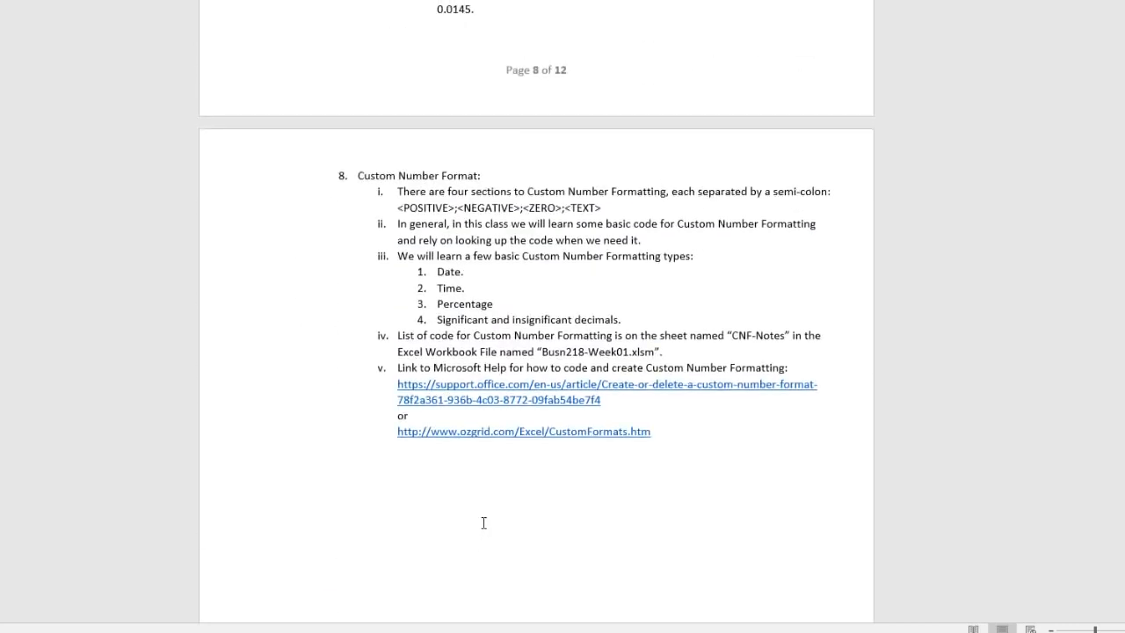
pyautogui.scroll(20, 483, 527)
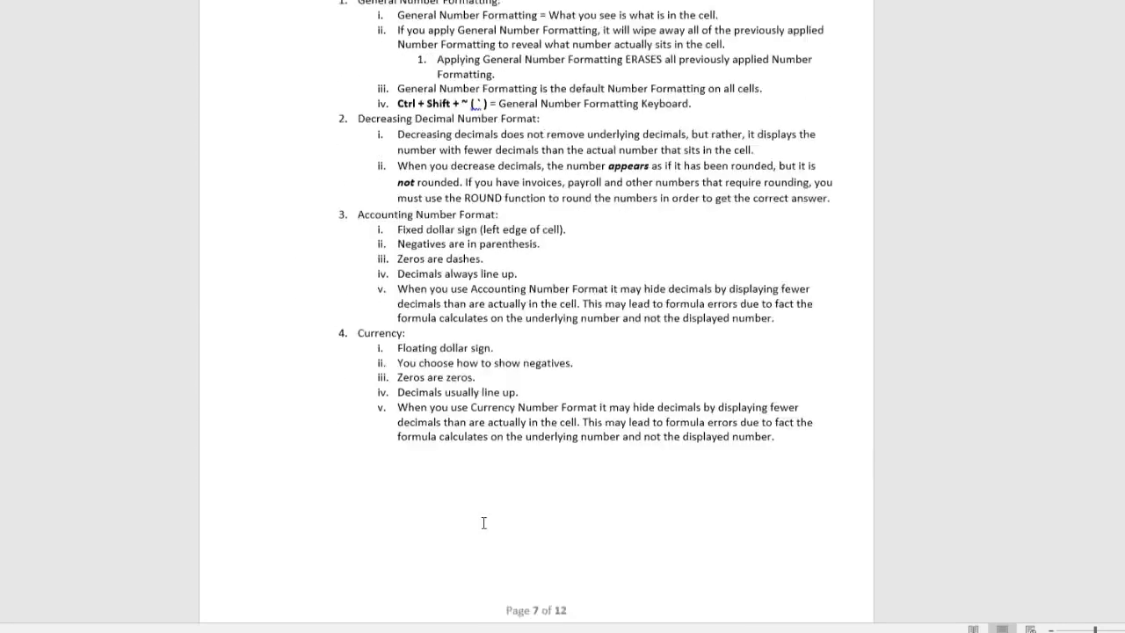
pyautogui.scroll(20, 484, 523)
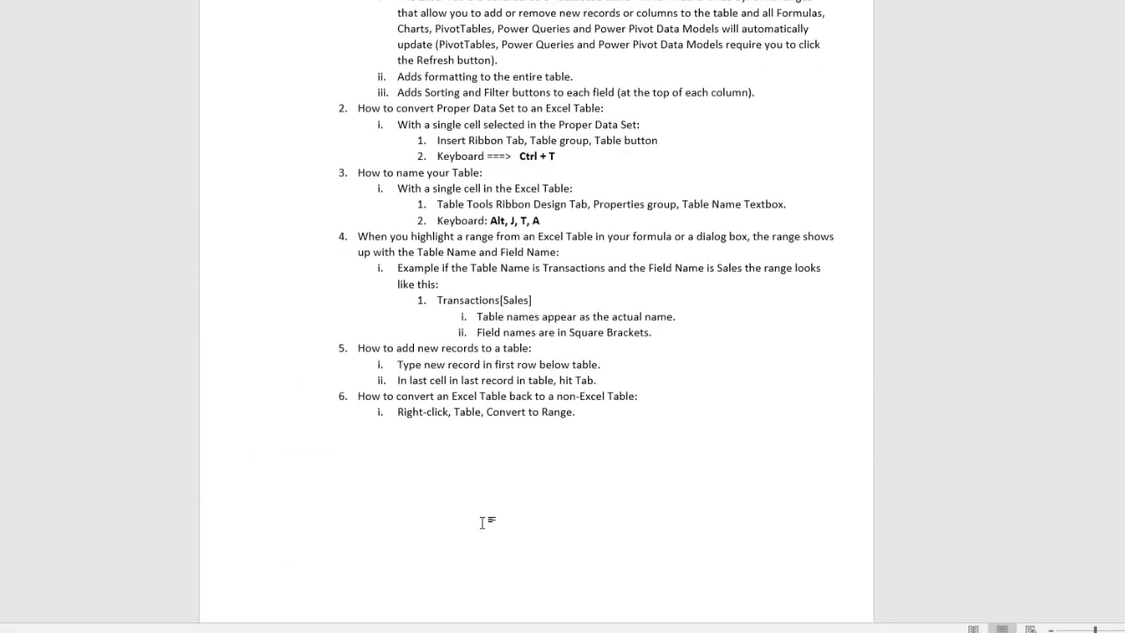
pyautogui.scroll(3, 482, 522)
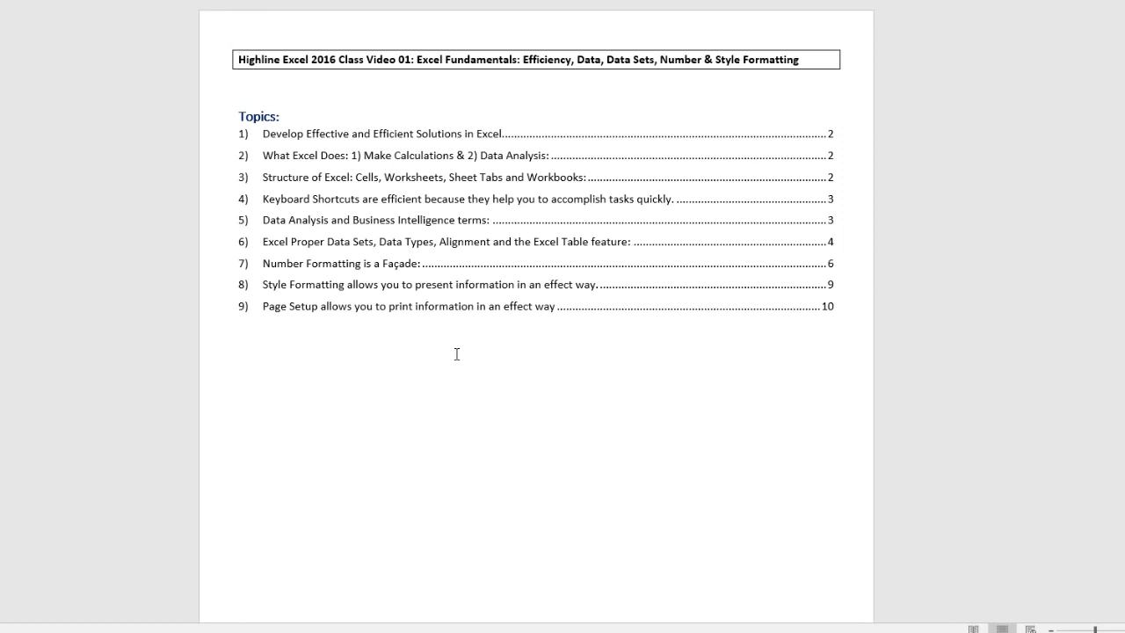
# Switch back to the Excel workbook and autofit columns G to I to their contents, leaving the product name header G14 selected.
pyautogui.hotkey('alt', 'Tab')
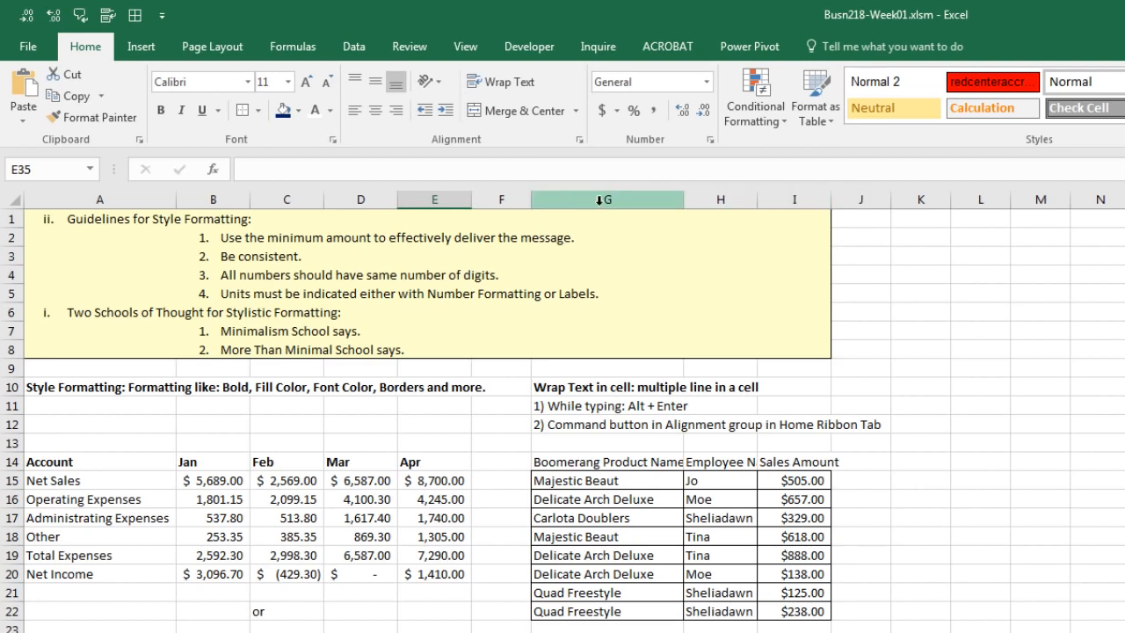
pyautogui.moveTo(591, 200); pyautogui.dragTo(793, 190)
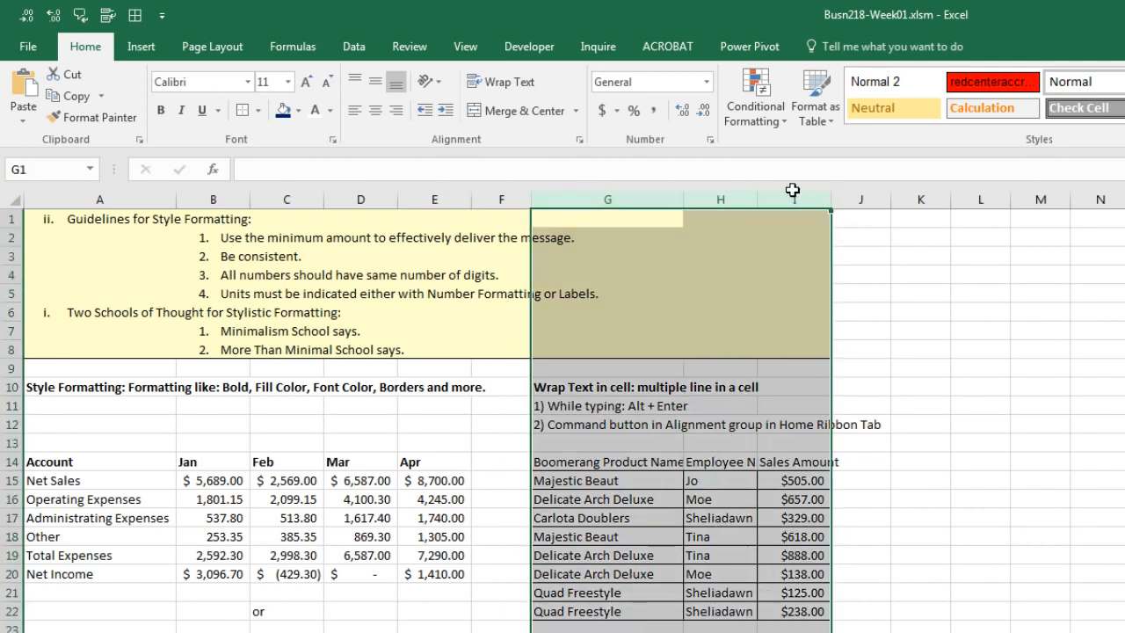
pyautogui.doubleClick(684, 201)
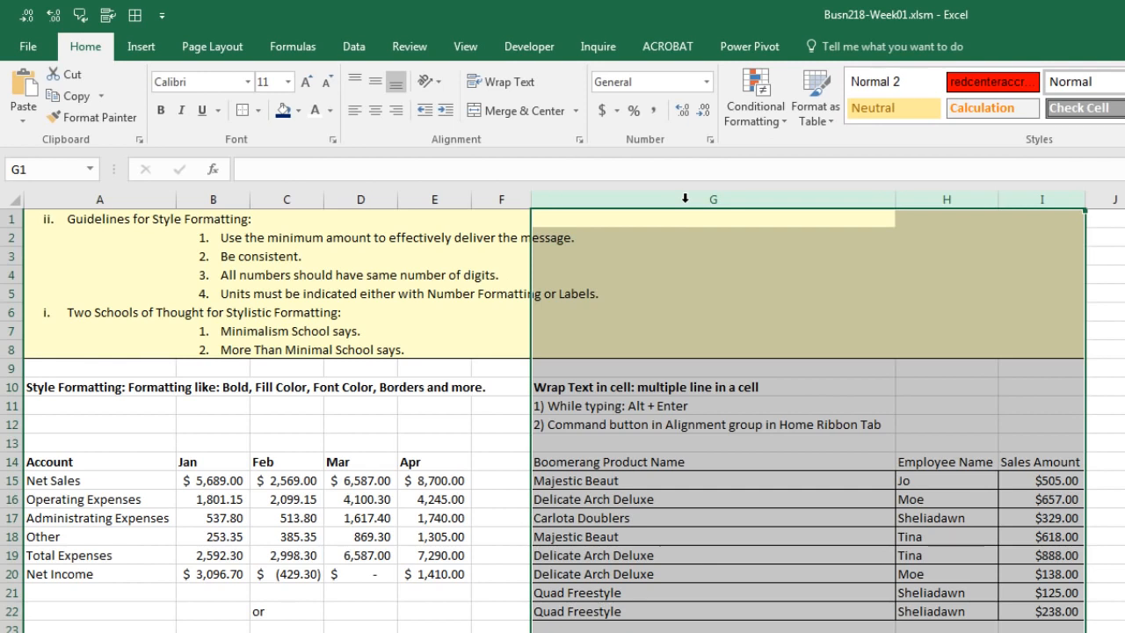
pyautogui.click(706, 466)
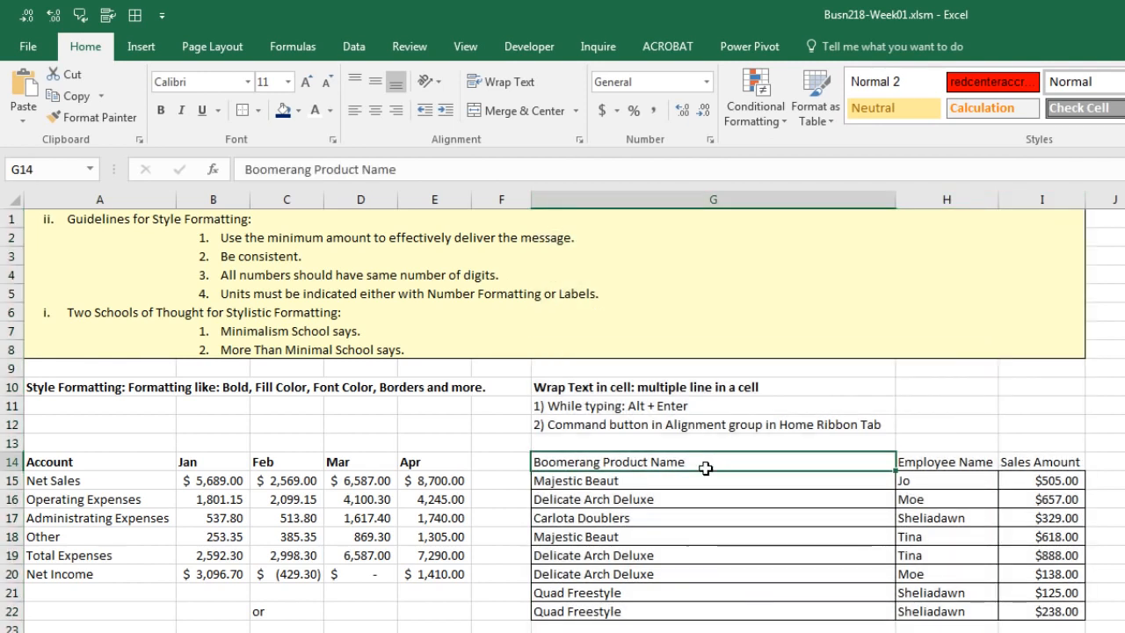
# Wrap the text of headers G14:I14, narrowing column G and autofitting row 14 so the product name header breaks over two lines.
pyautogui.click(761, 424)
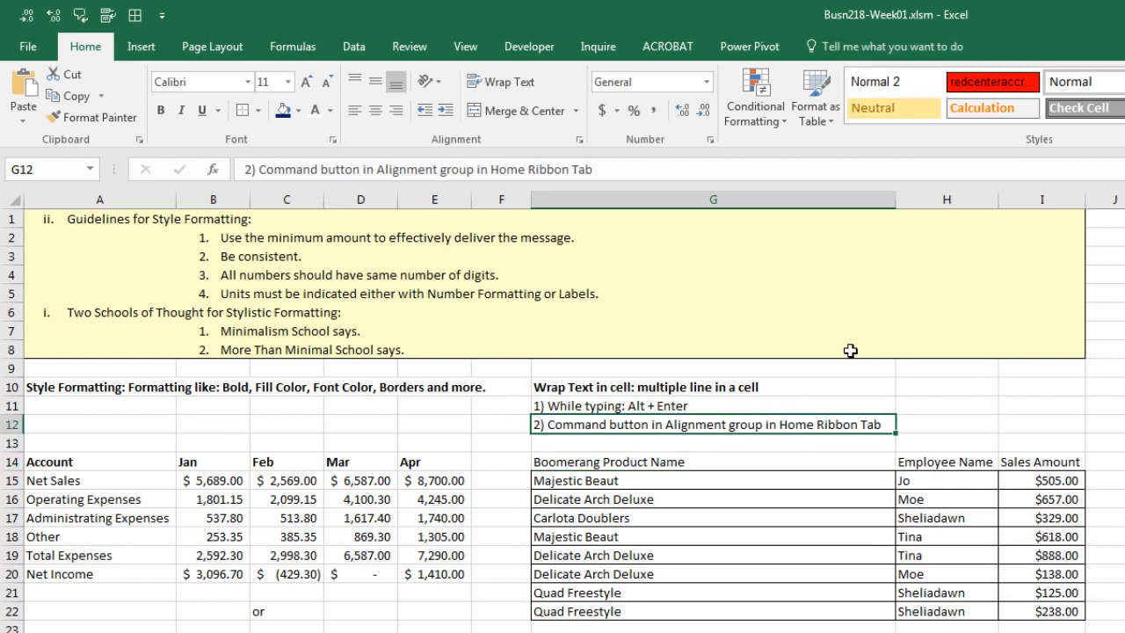
pyautogui.moveTo(898, 200); pyautogui.dragTo(695, 216)
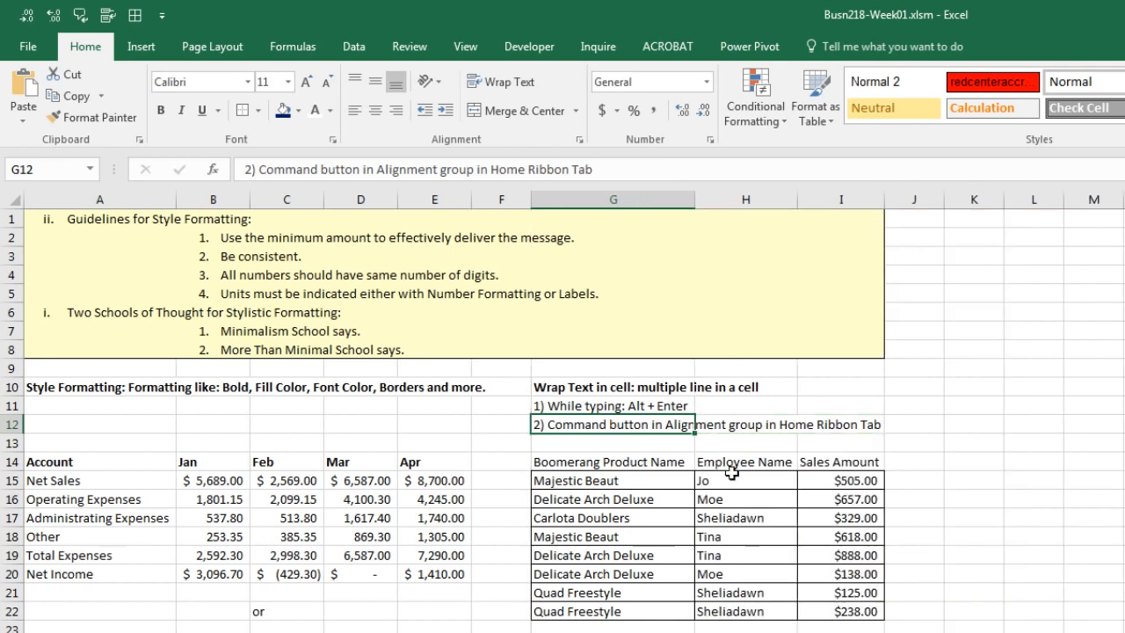
pyautogui.click(576, 462)
pyautogui.moveTo(576, 462); pyautogui.dragTo(820, 464)
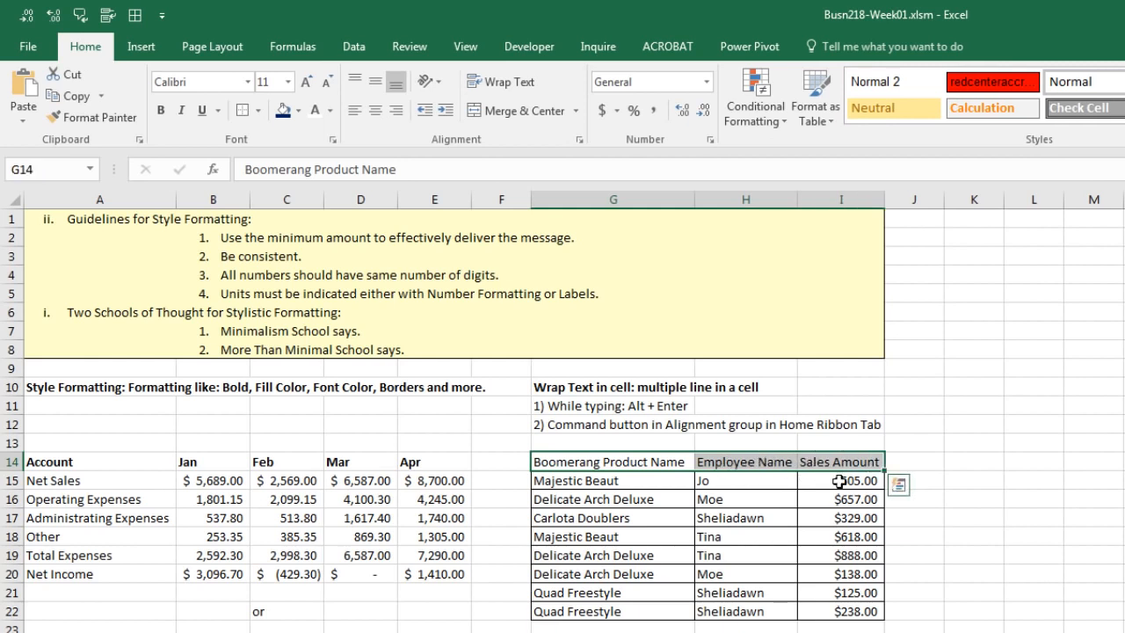
pyautogui.click(519, 84)
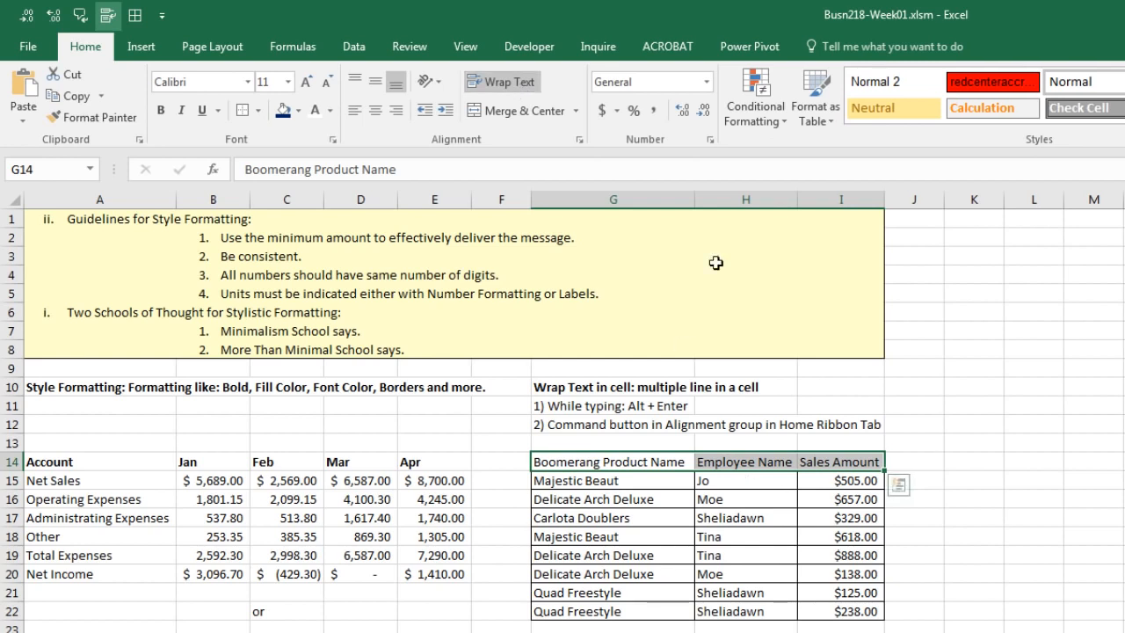
pyautogui.moveTo(693, 200); pyautogui.dragTo(665, 196)
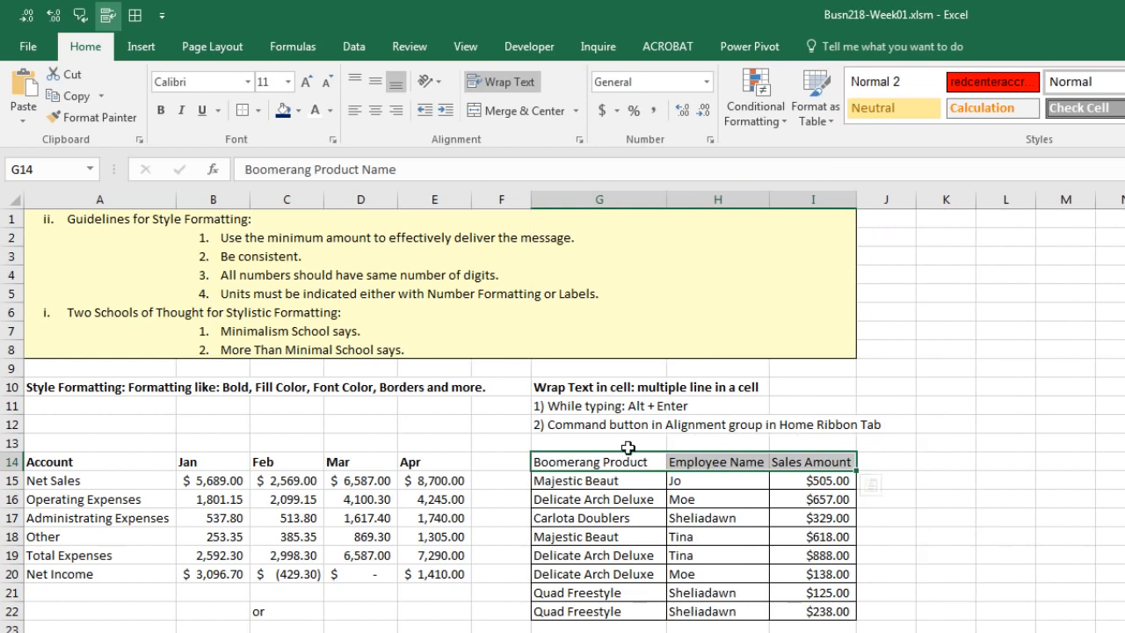
pyautogui.doubleClick(9, 472)
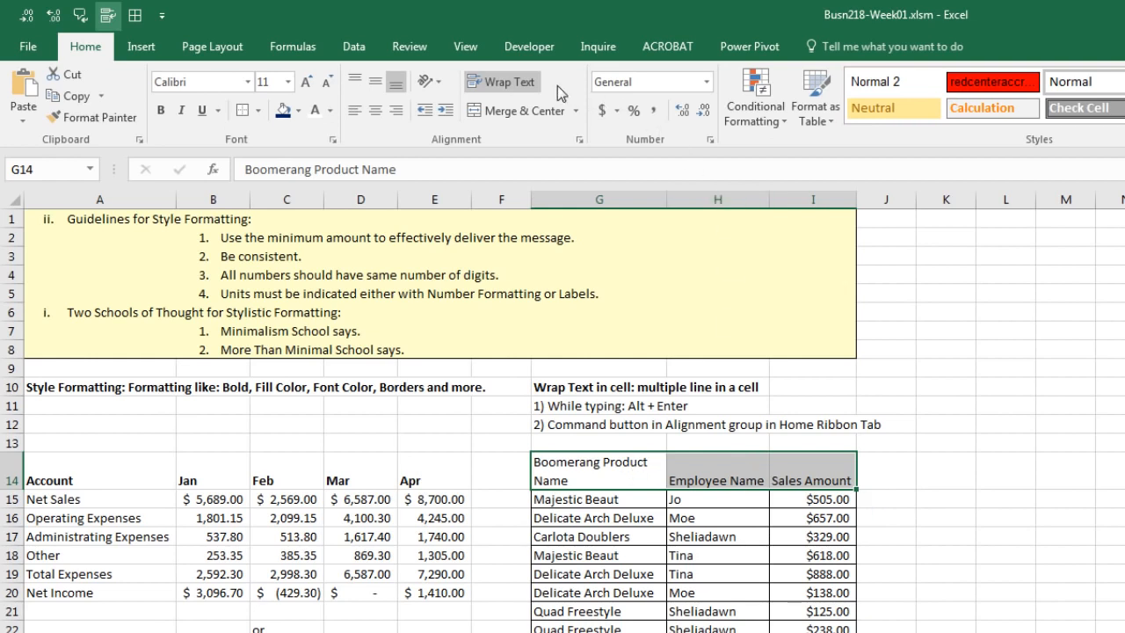
# Replace the space after Boomerang in G14 with a manual line break, and toggle Wrap Text off and back on for that cell.
pyautogui.doubleClick(605, 463)
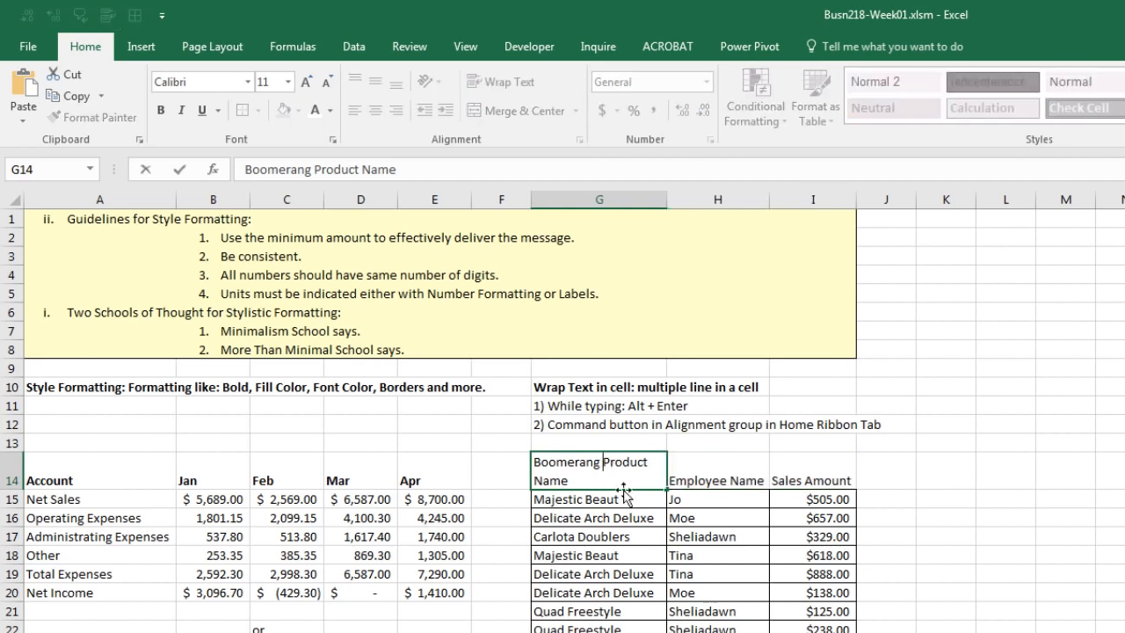
pyautogui.press('BackSpace')
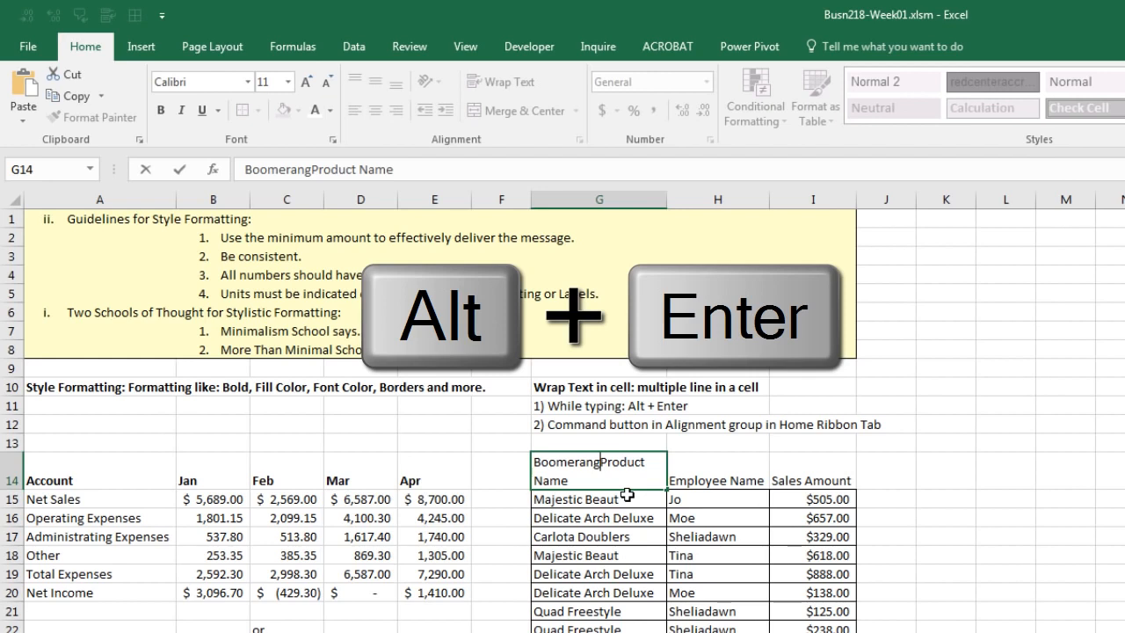
pyautogui.hotkey('alt', 'Return')
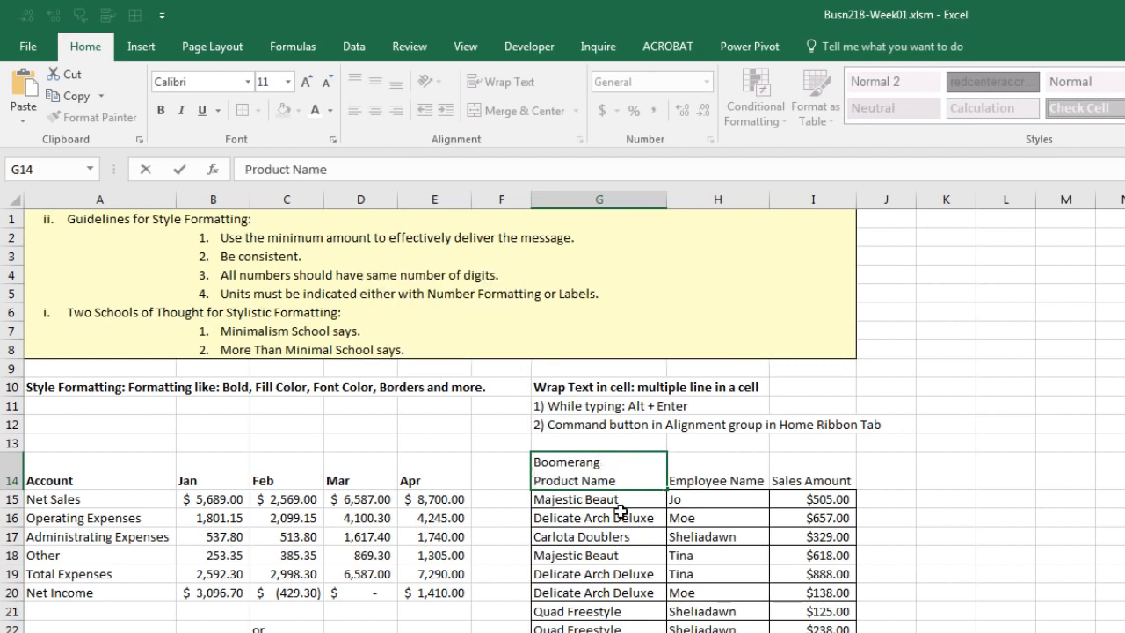
pyautogui.click(620, 513)
pyautogui.click(622, 475)
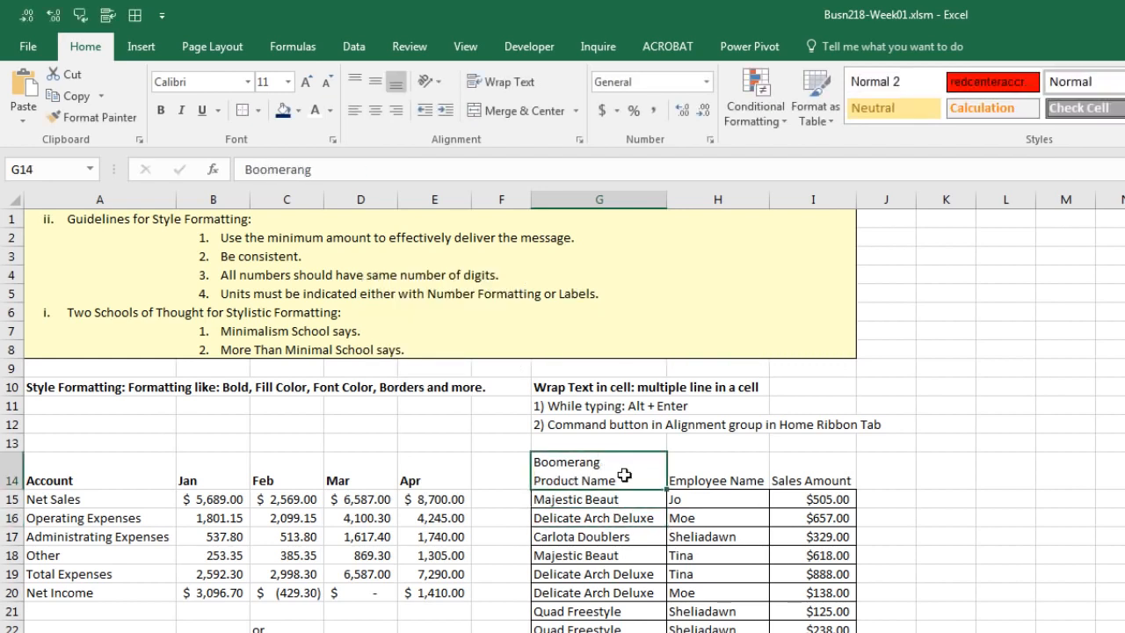
pyautogui.click(508, 82)
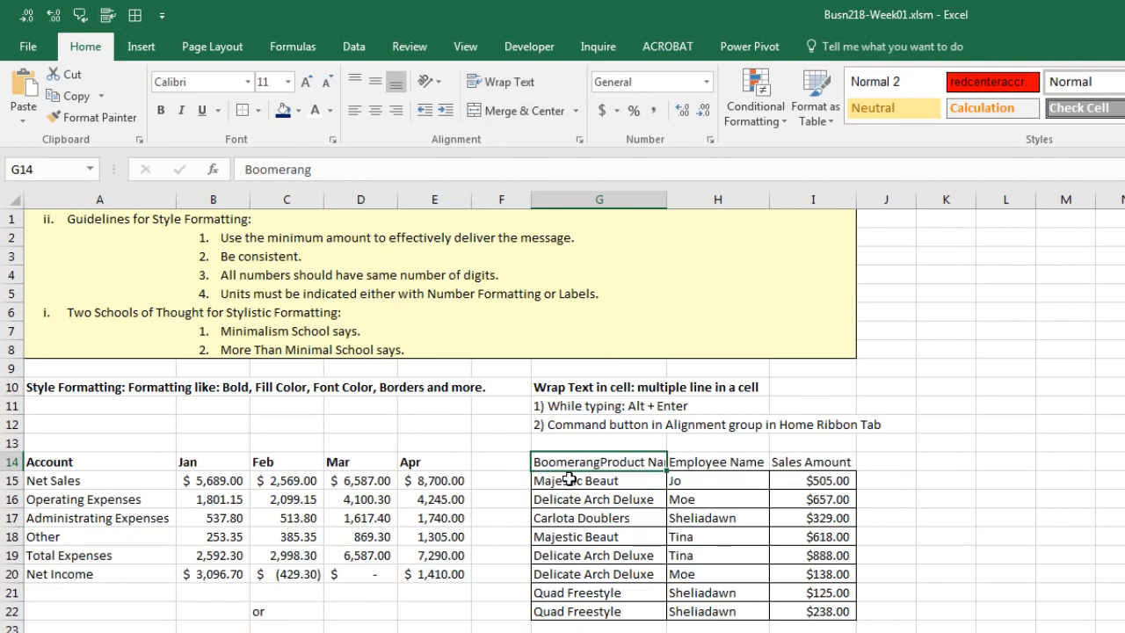
pyautogui.click(516, 81)
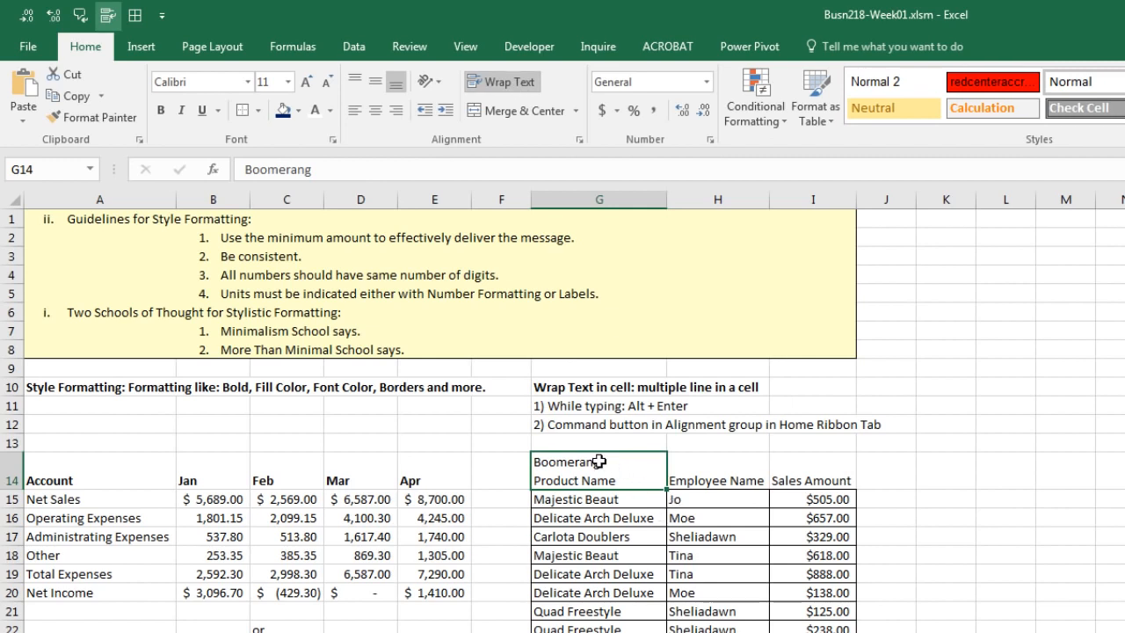
# Replace the space between the words with a manual line break in the Employee Name and Sales Amount headers, H14 and I14.
pyautogui.click(730, 481)
pyautogui.press('F2')
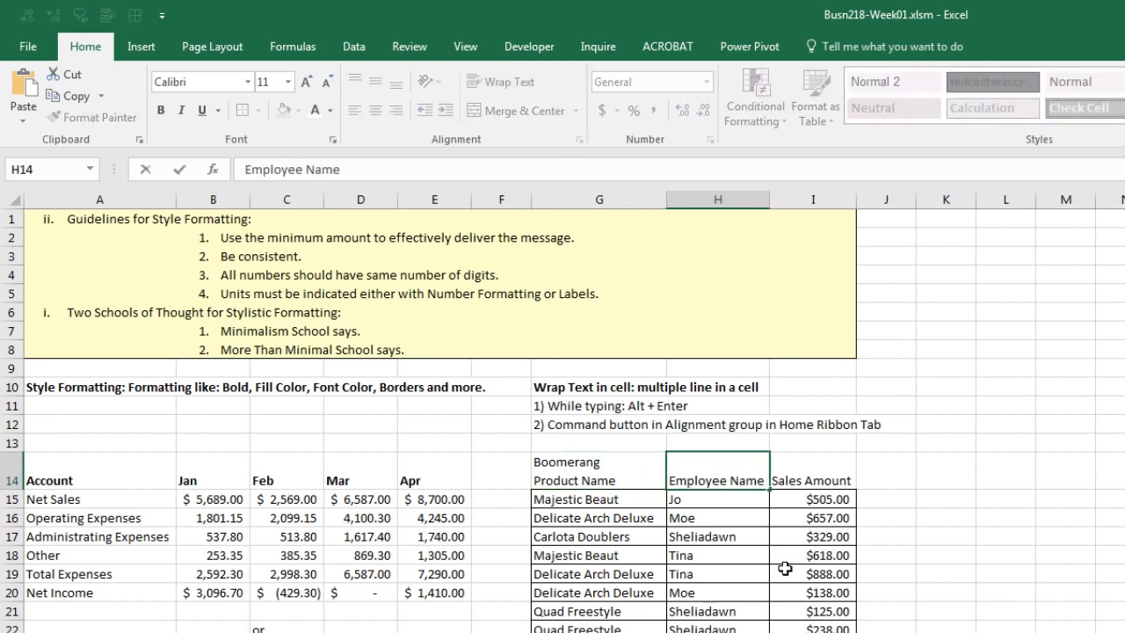
pyautogui.press('BackSpace')
pyautogui.hotkey('alt', 'Return')
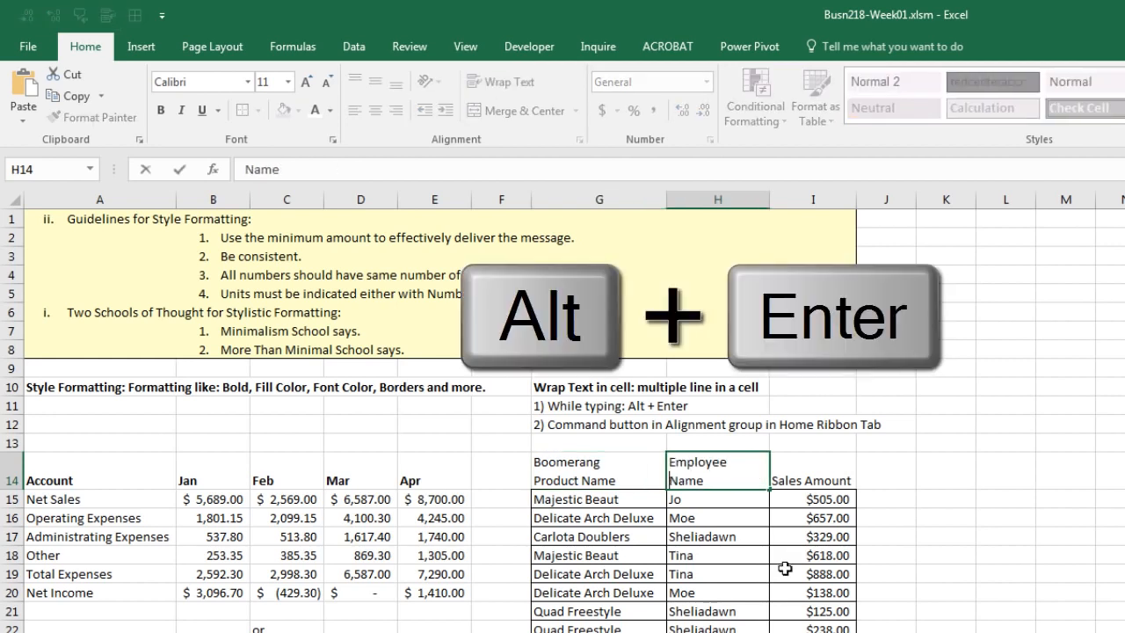
pyautogui.doubleClick(804, 480)
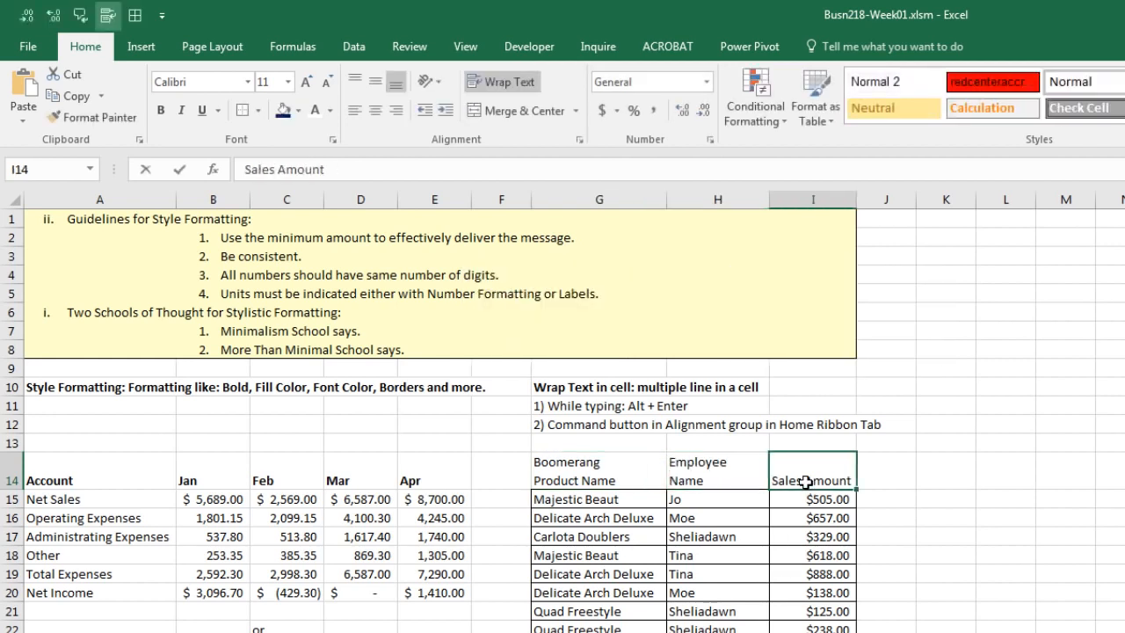
pyautogui.press('BackSpace')
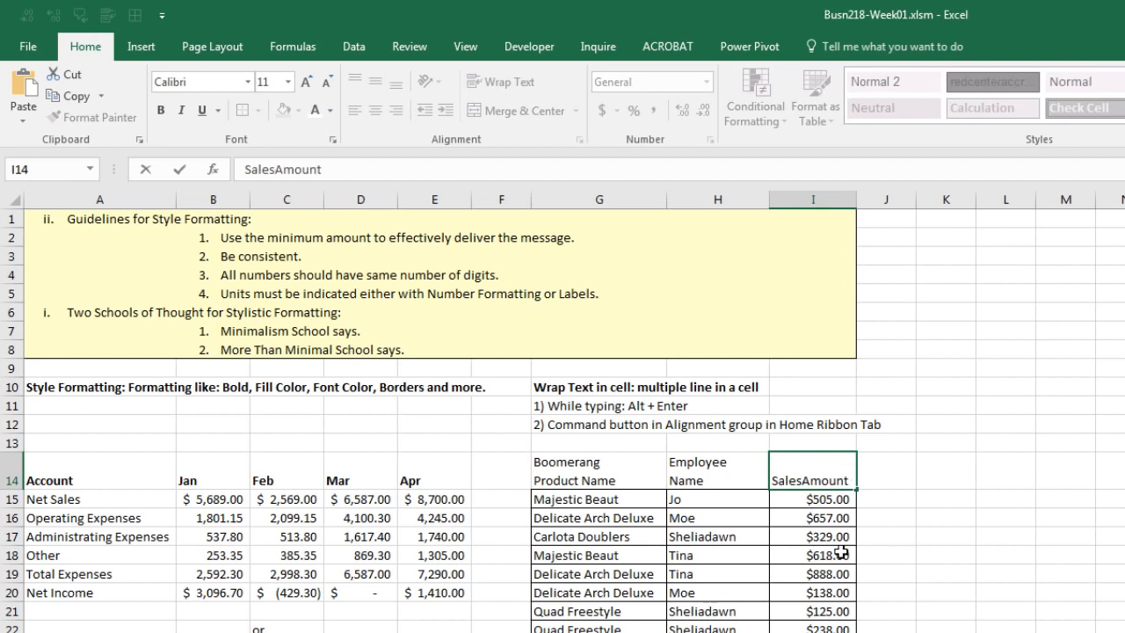
pyautogui.hotkey('alt', 'Return')
pyautogui.click(780, 588)
# Format the product name header G14 with a dark blue fill, white font, outside borders and bold.
pyautogui.moveTo(547, 466); pyautogui.dragTo(802, 474)
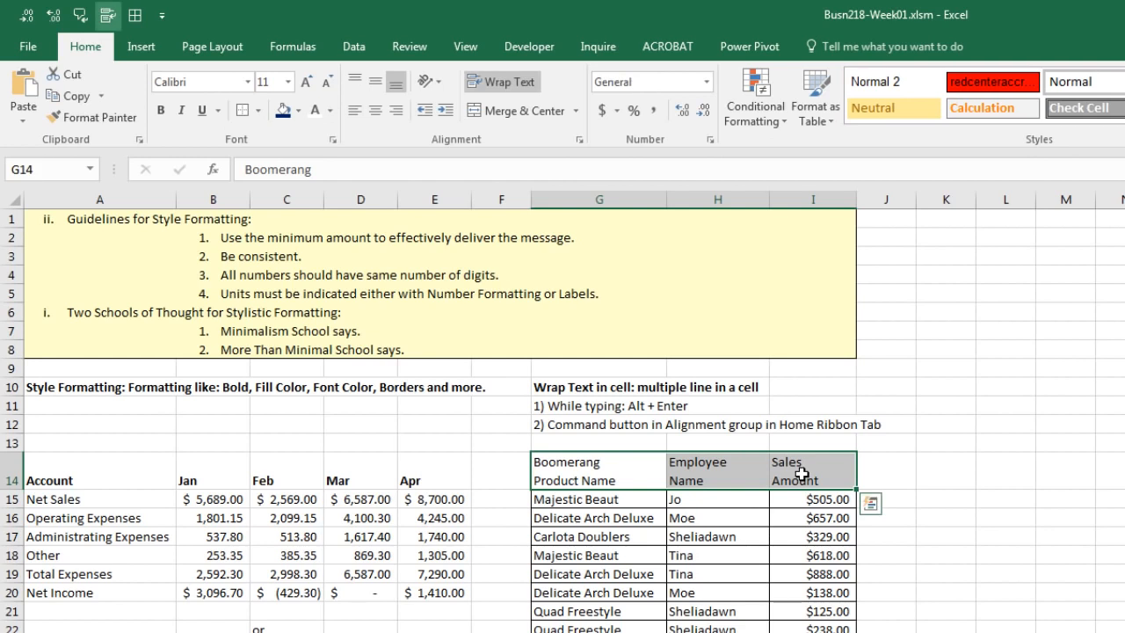
pyautogui.click(580, 480)
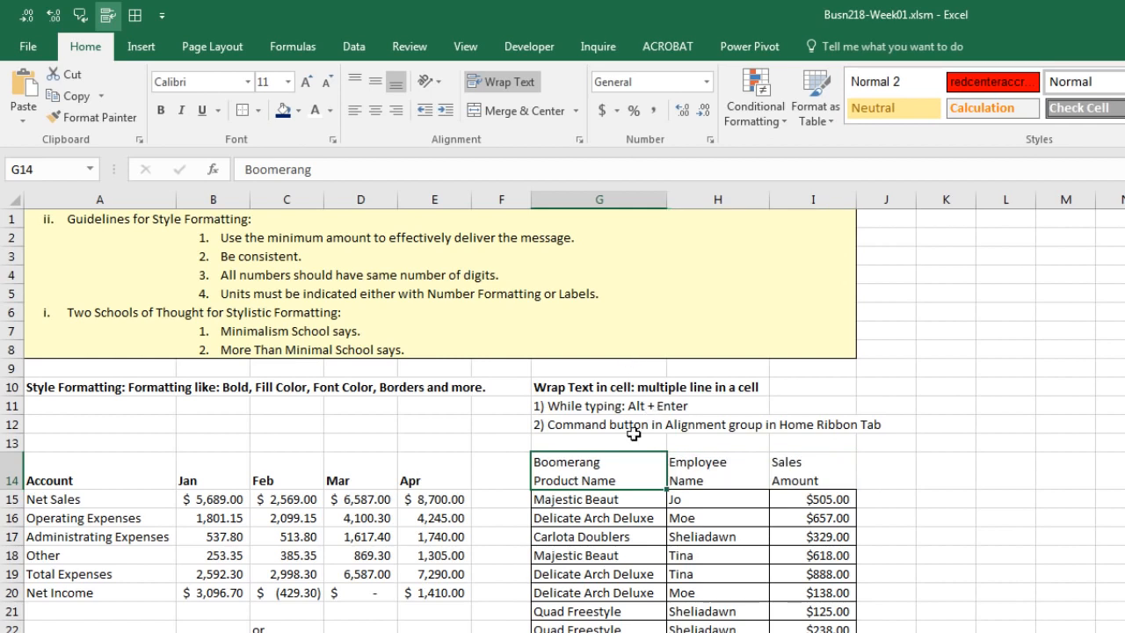
pyautogui.click(285, 111)
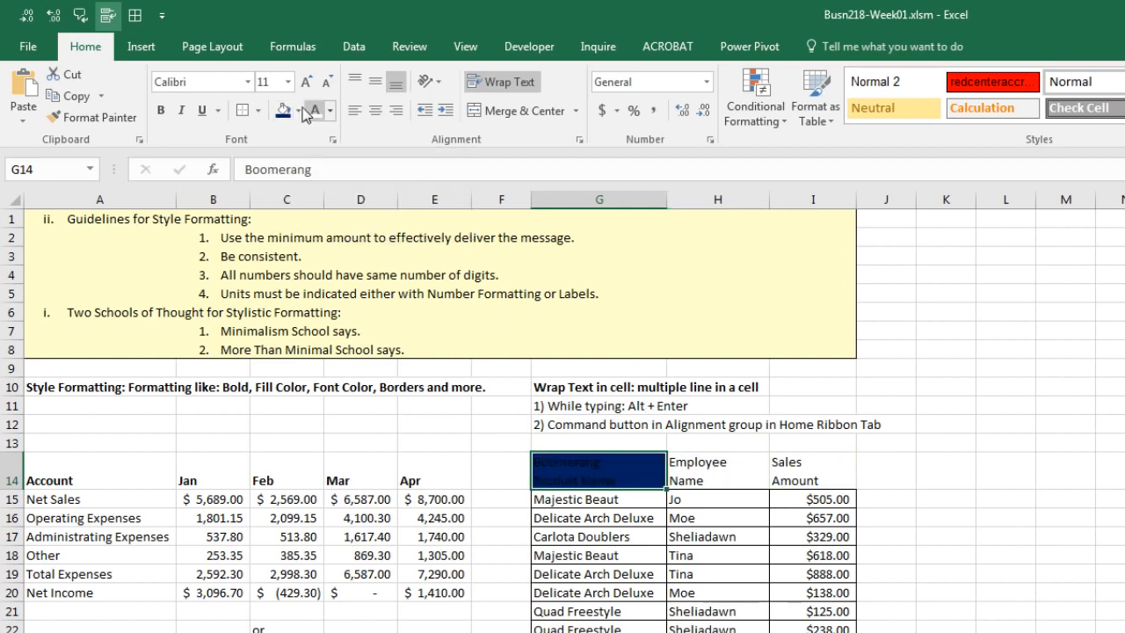
pyautogui.click(314, 111)
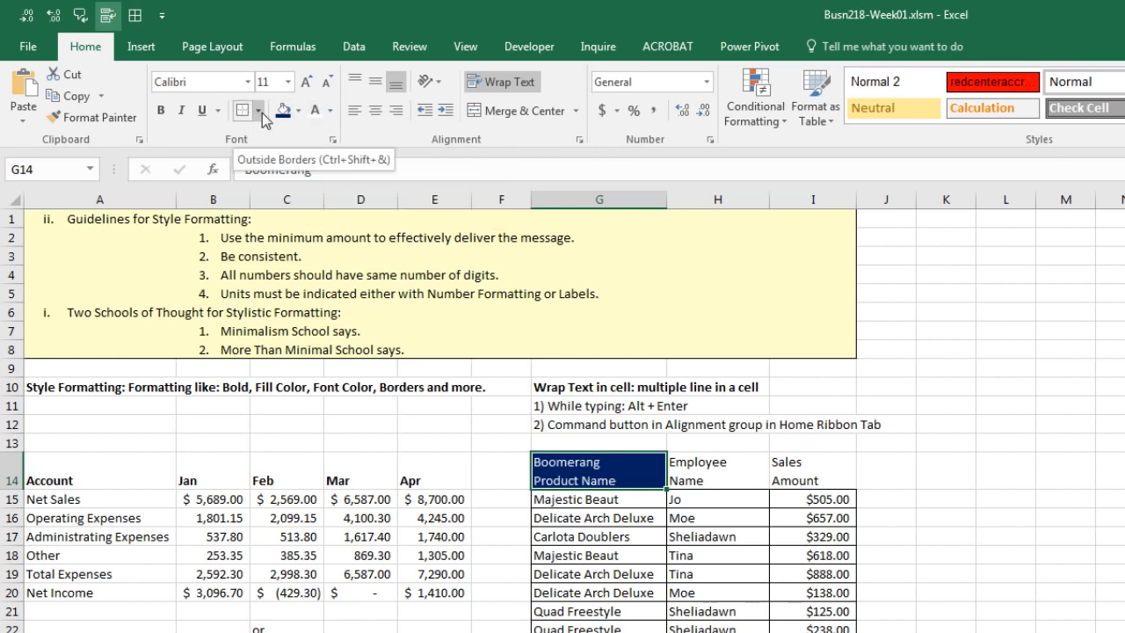
pyautogui.click(259, 113)
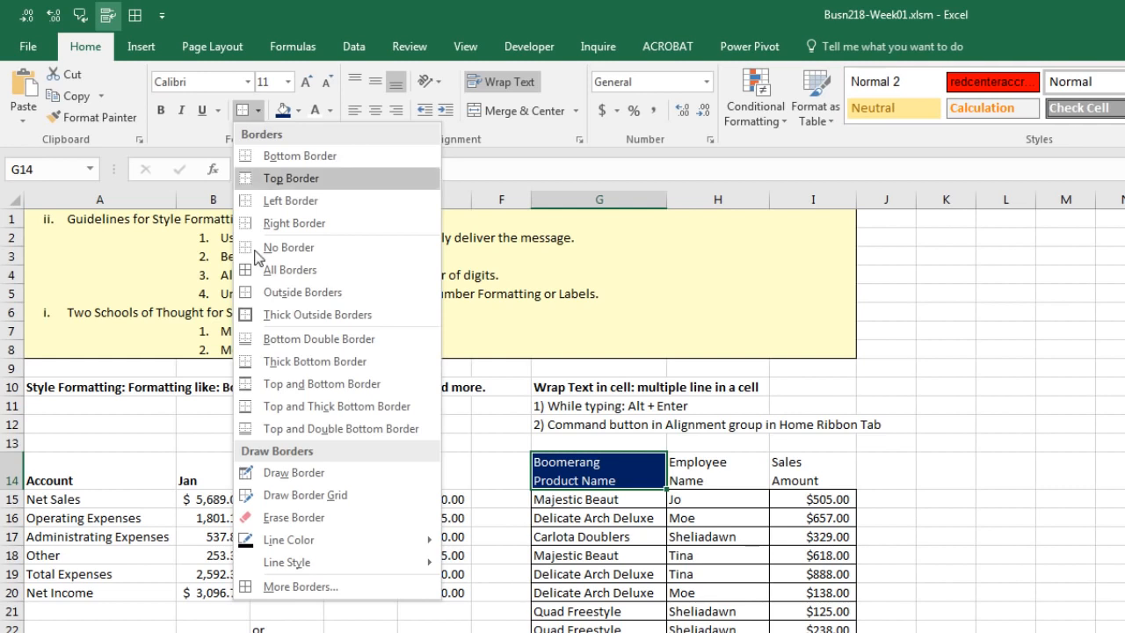
pyautogui.click(247, 115)
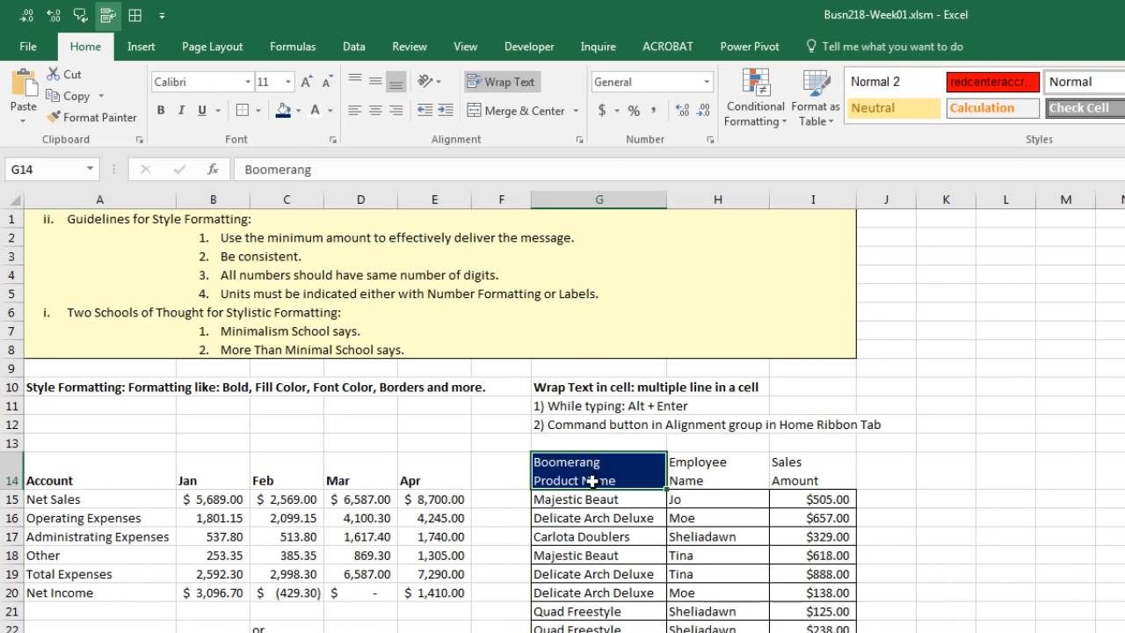
pyautogui.hotkey('ctrl', 'b')
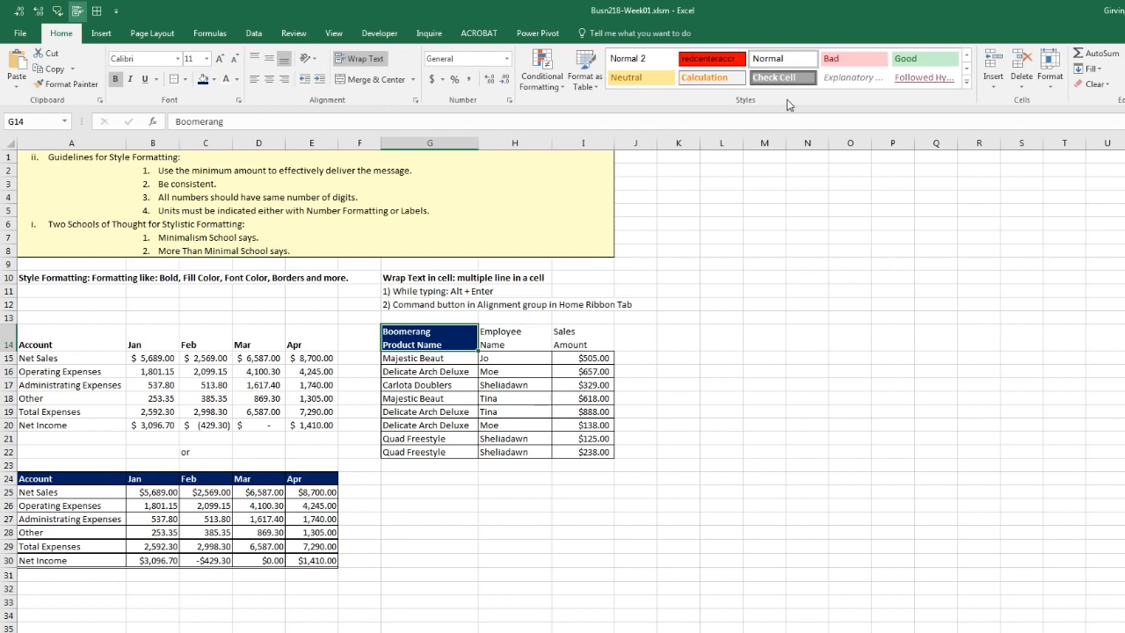
# Create a new cell style named Field Name Blue from G14's formatting, including all the number, alignment, font, border, fill and protection attributes.
pyautogui.click(967, 85)
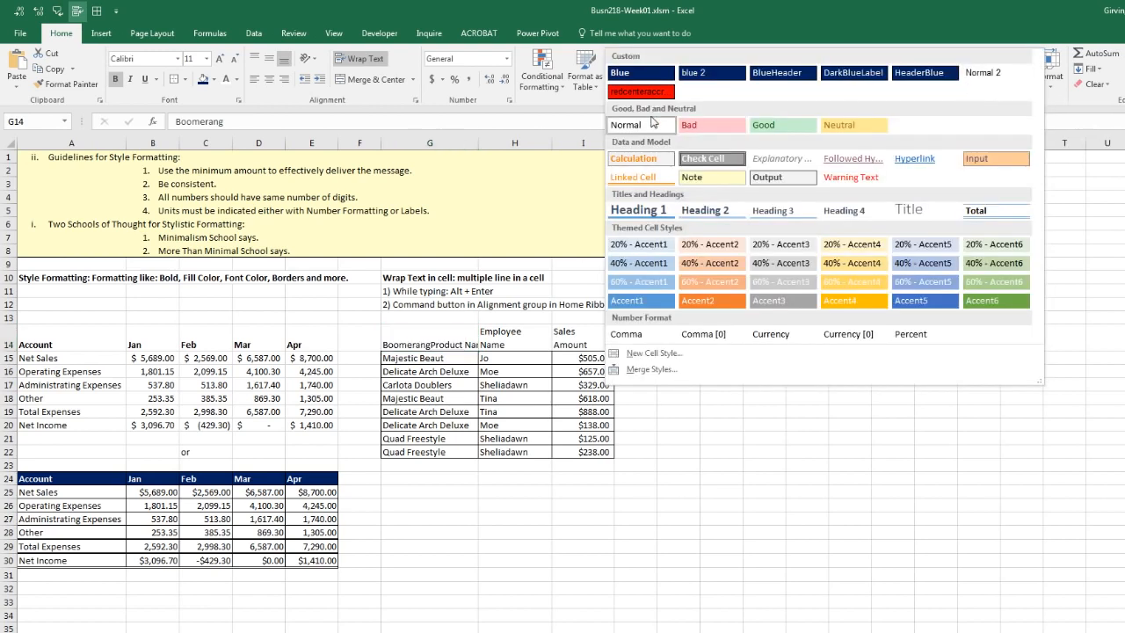
pyautogui.click(655, 354)
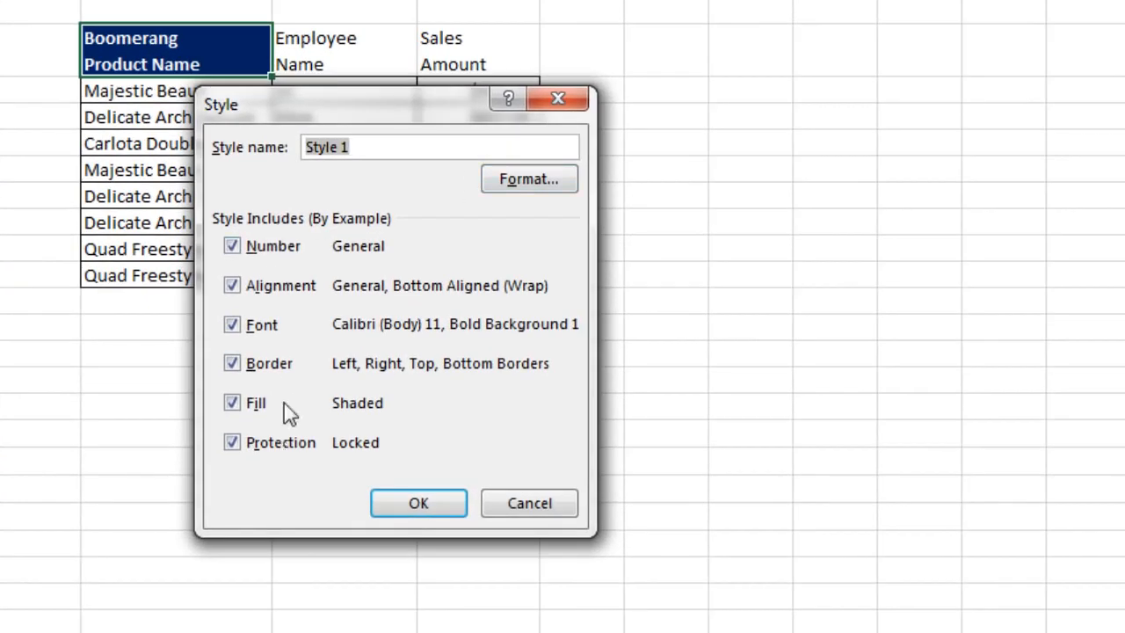
pyautogui.click(520, 187)
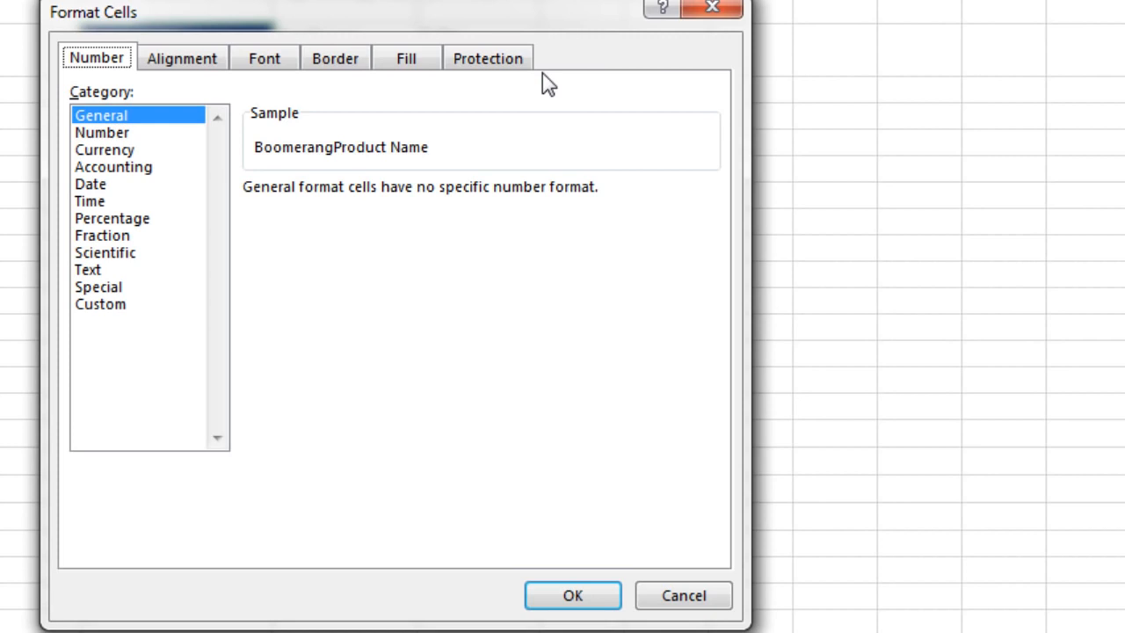
pyautogui.press('Escape')
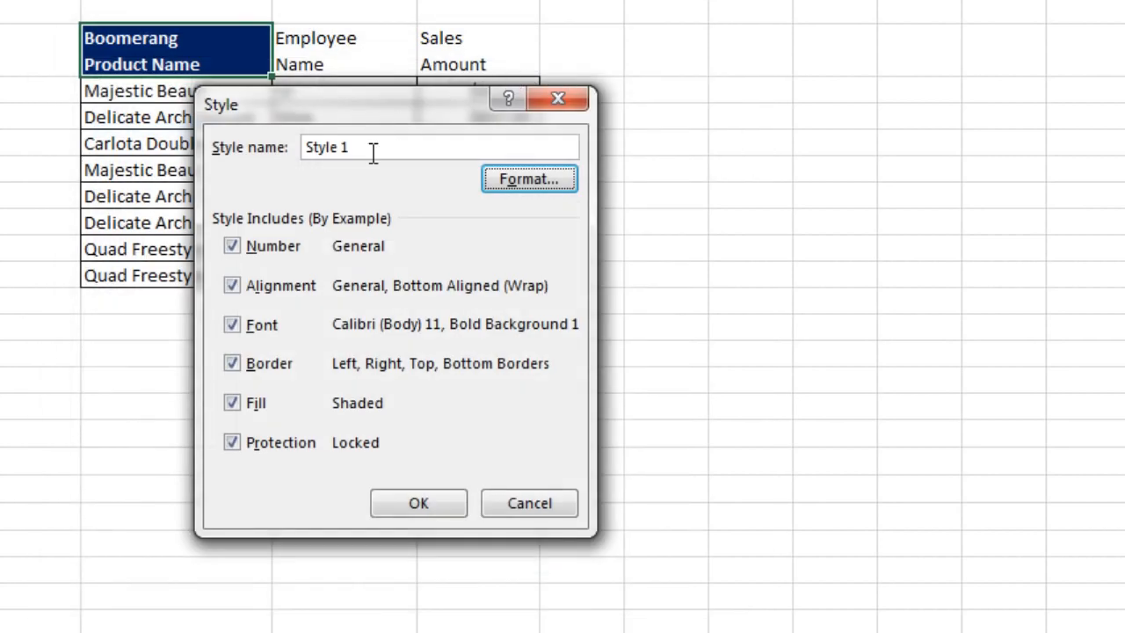
pyautogui.hotkey('shift', 'Tab')
pyautogui.write('Field Name Bl')
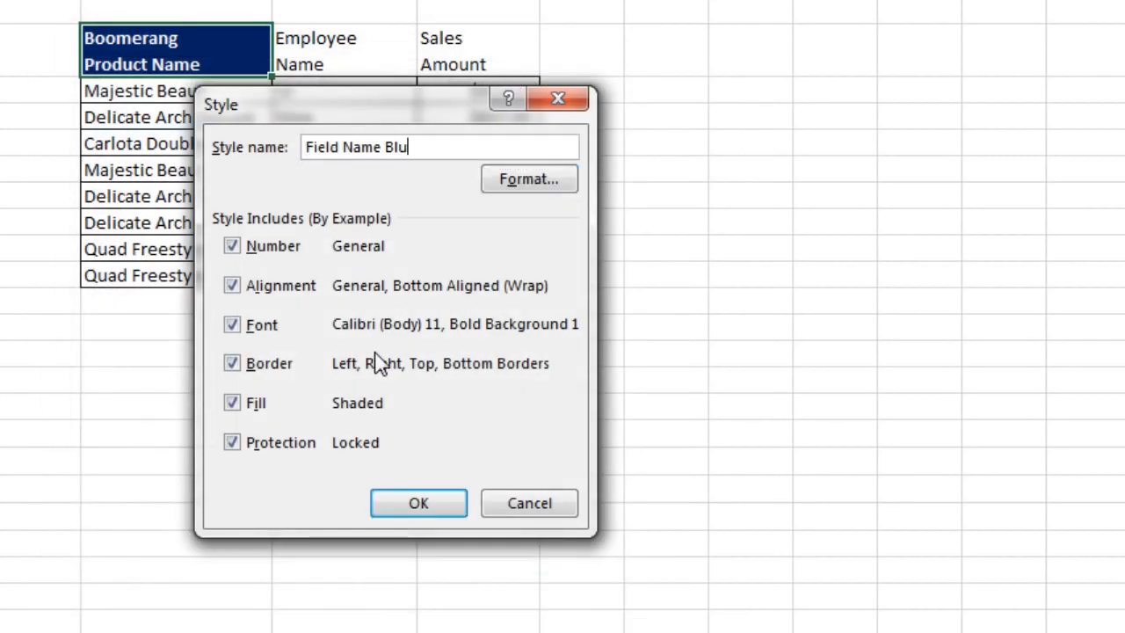
pyautogui.click(407, 512)
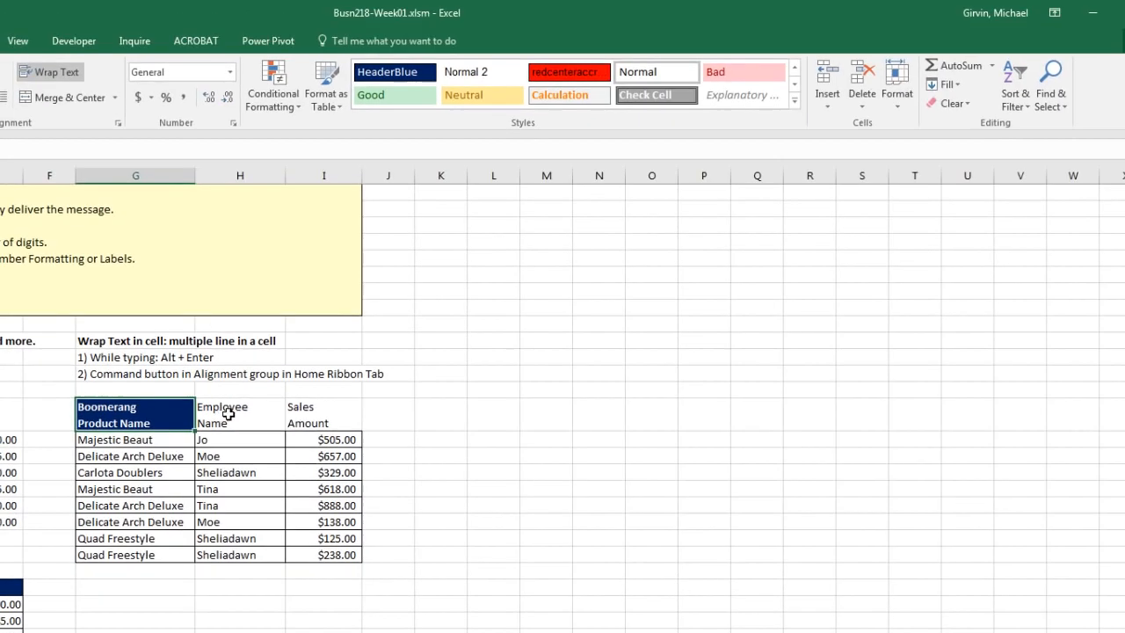
# Apply the custom Field Name Blue cell style to the Employee Name and Sales Amount headers, H14:I14.
pyautogui.moveTo(322, 44); pyautogui.dragTo(455, 61)
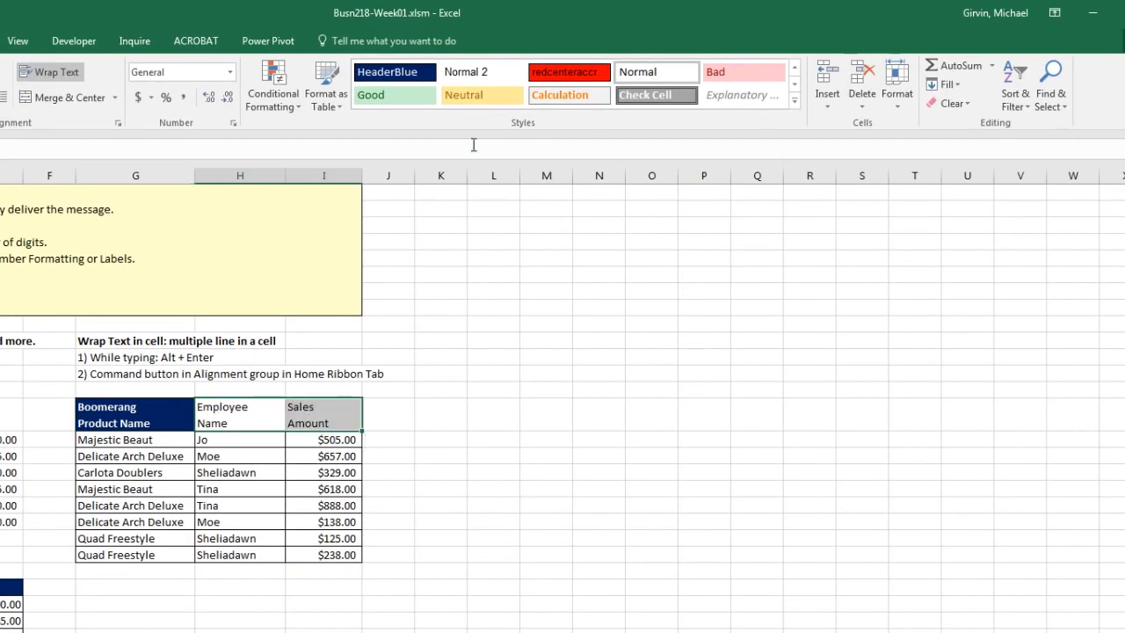
pyautogui.click(794, 105)
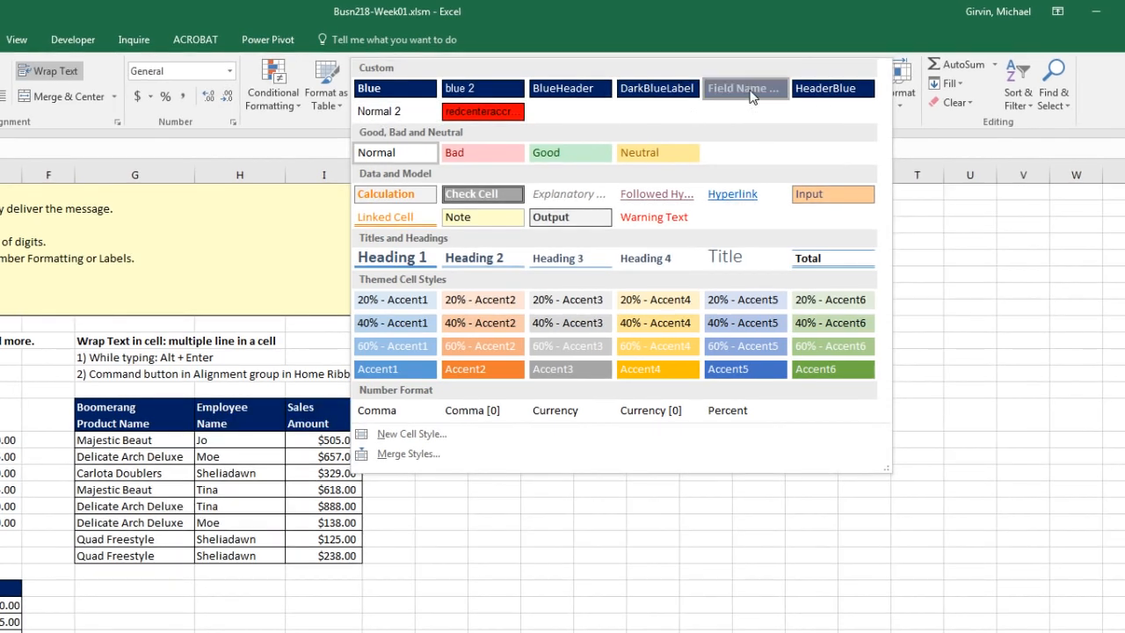
pyautogui.click(747, 89)
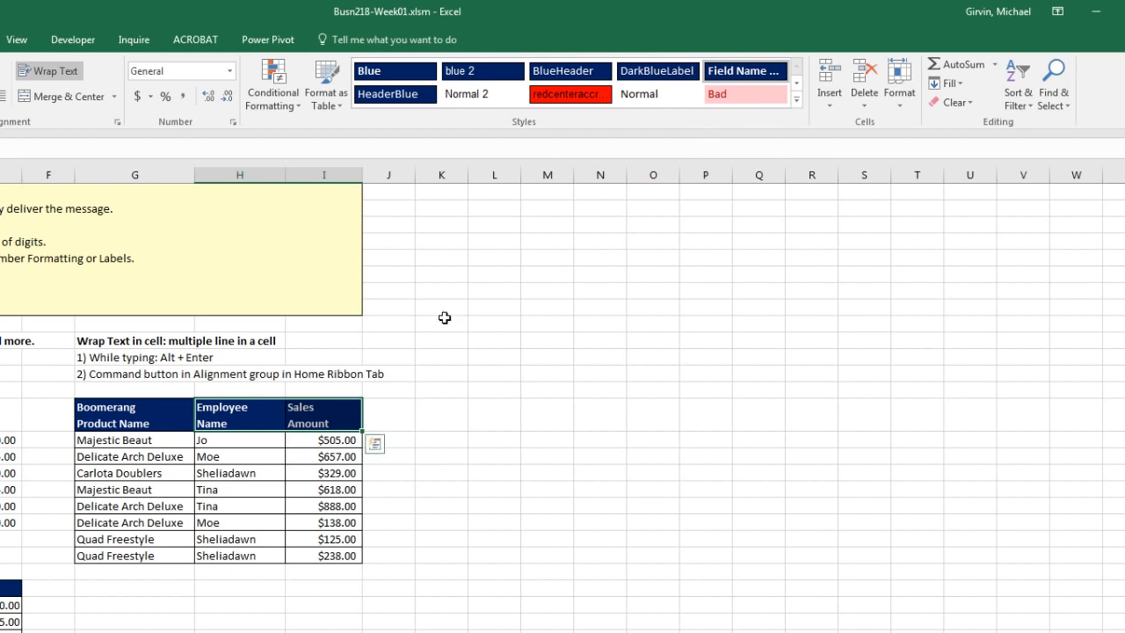
pyautogui.click(238, 518)
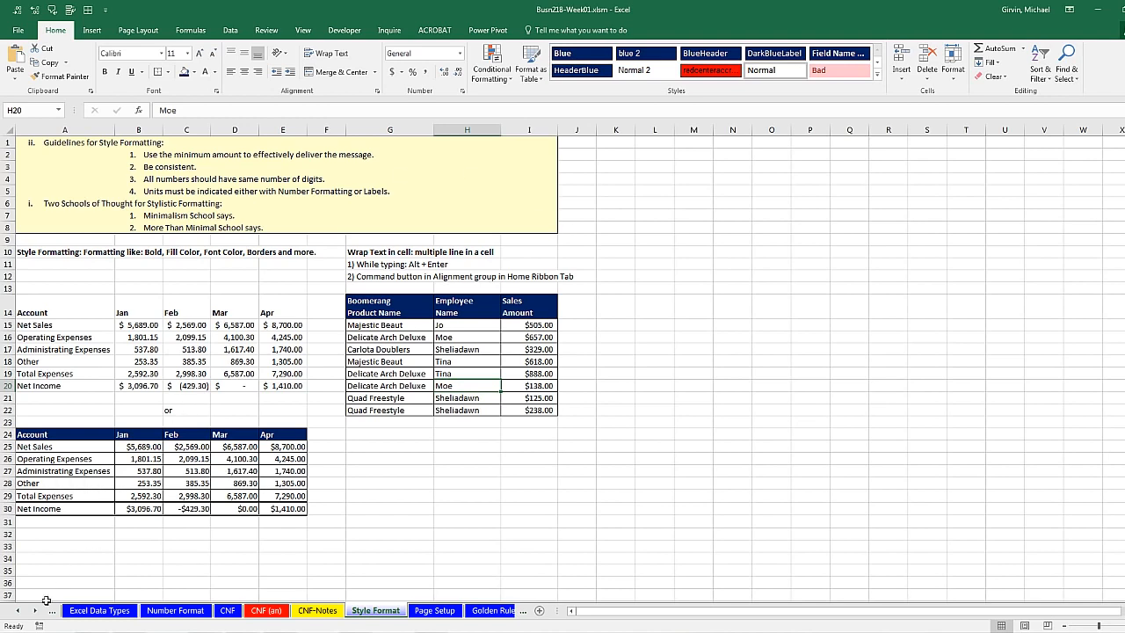
# Open the Page Setup sheet, examine the payment table down to its last row and return to cell A1.
pyautogui.click(434, 610)
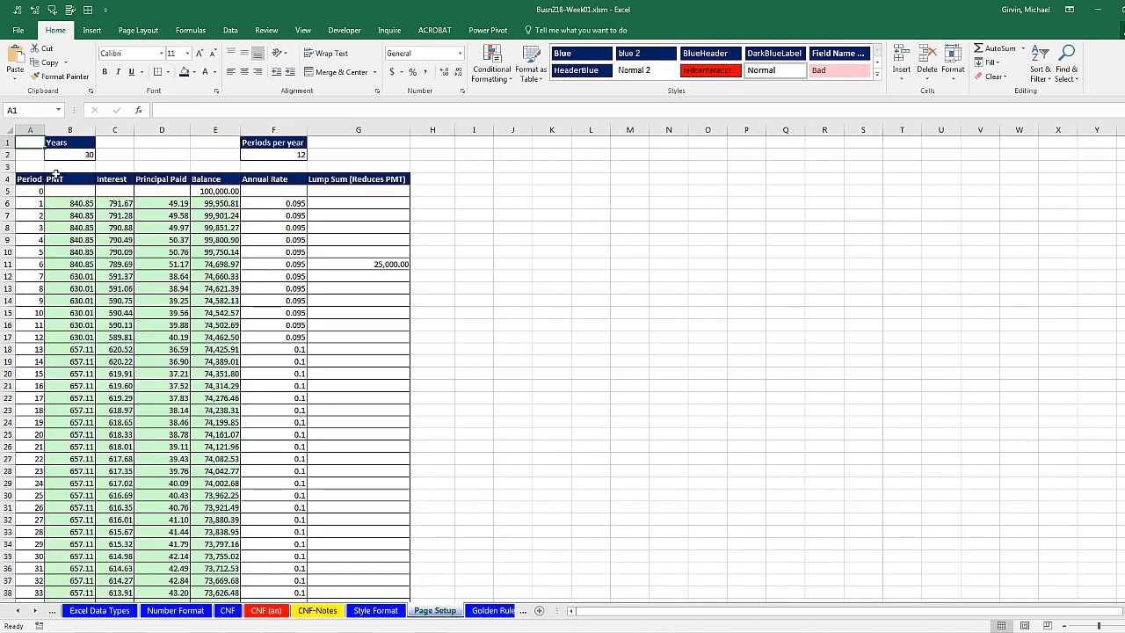
pyautogui.click(151, 293)
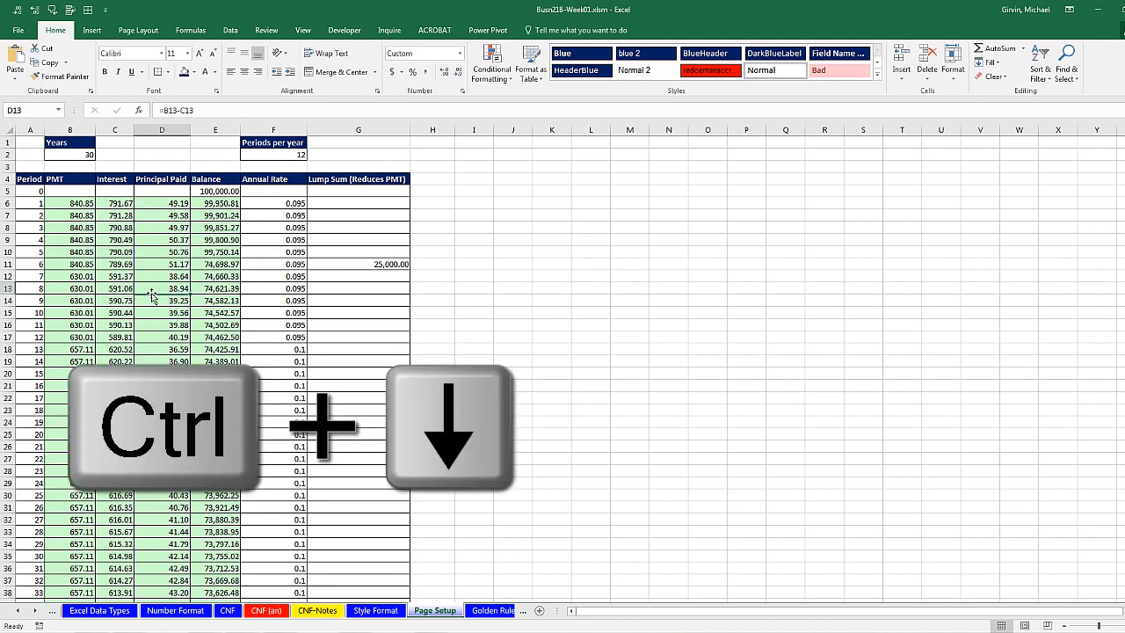
pyautogui.hotkey('ctrl', 'Down')
pyautogui.scroll(-3, 123, 440)
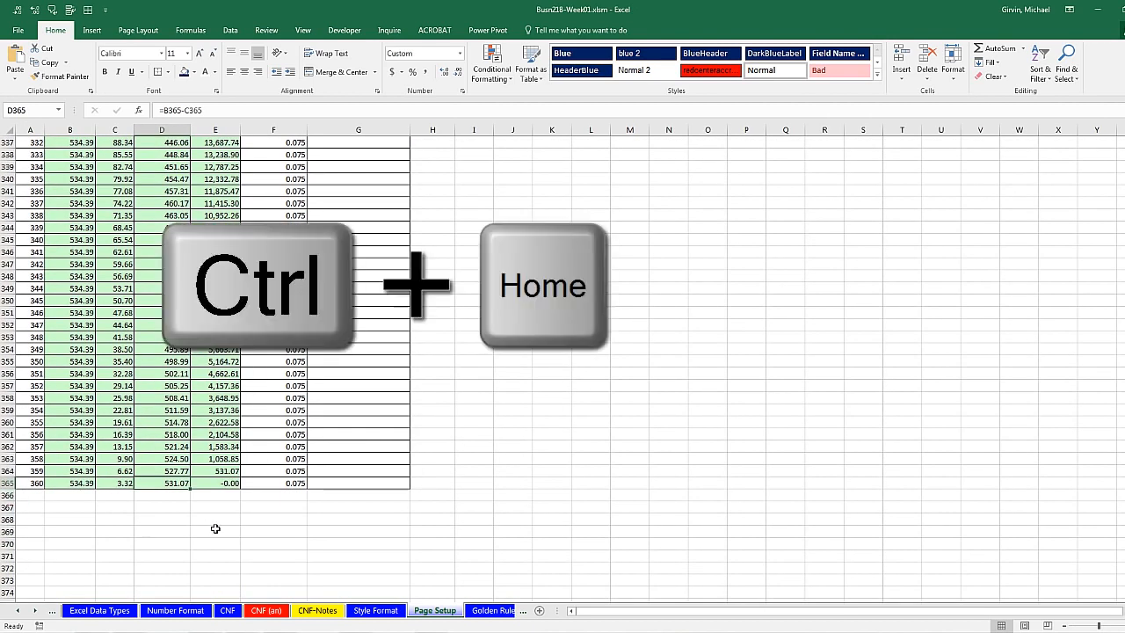
pyautogui.hotkey('ctrl', 'Home')
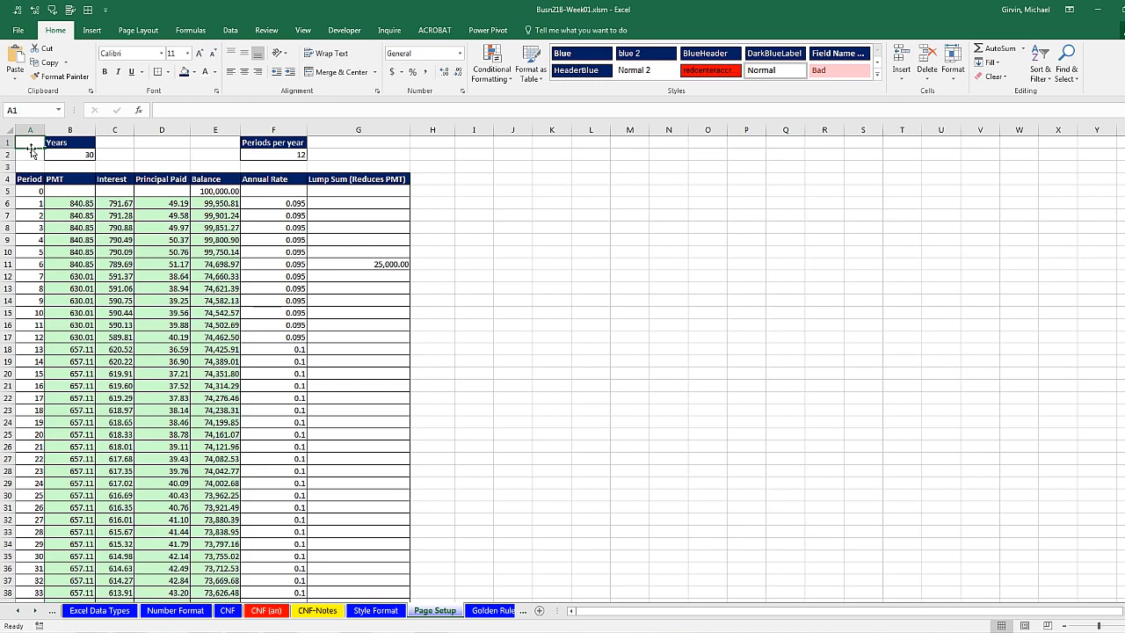
# Preview the sheet's printout through page 3 to see how the table splits across pages, and return to the worksheet.
pyautogui.hotkey('ctrl', 'p')
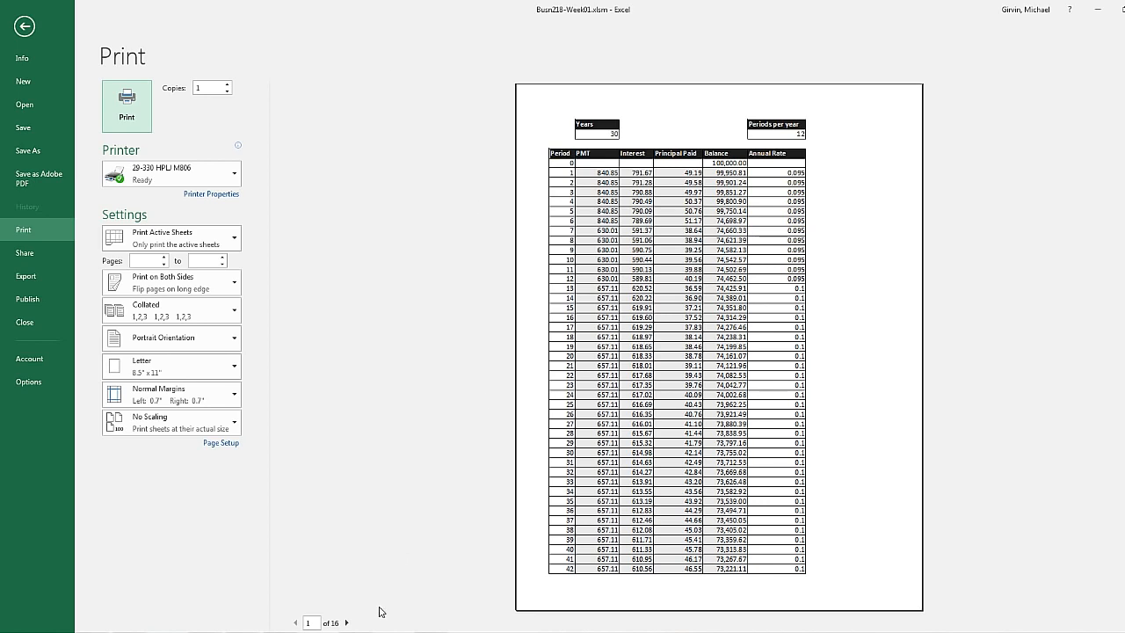
pyautogui.click(348, 622)
pyautogui.click(347, 623)
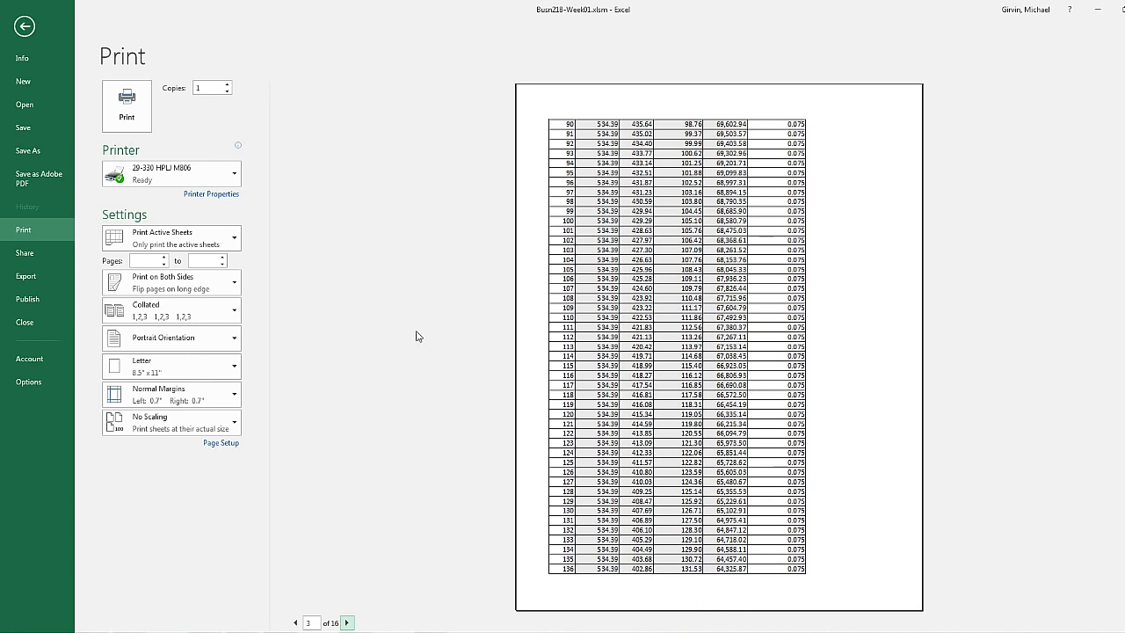
pyautogui.press('Escape')
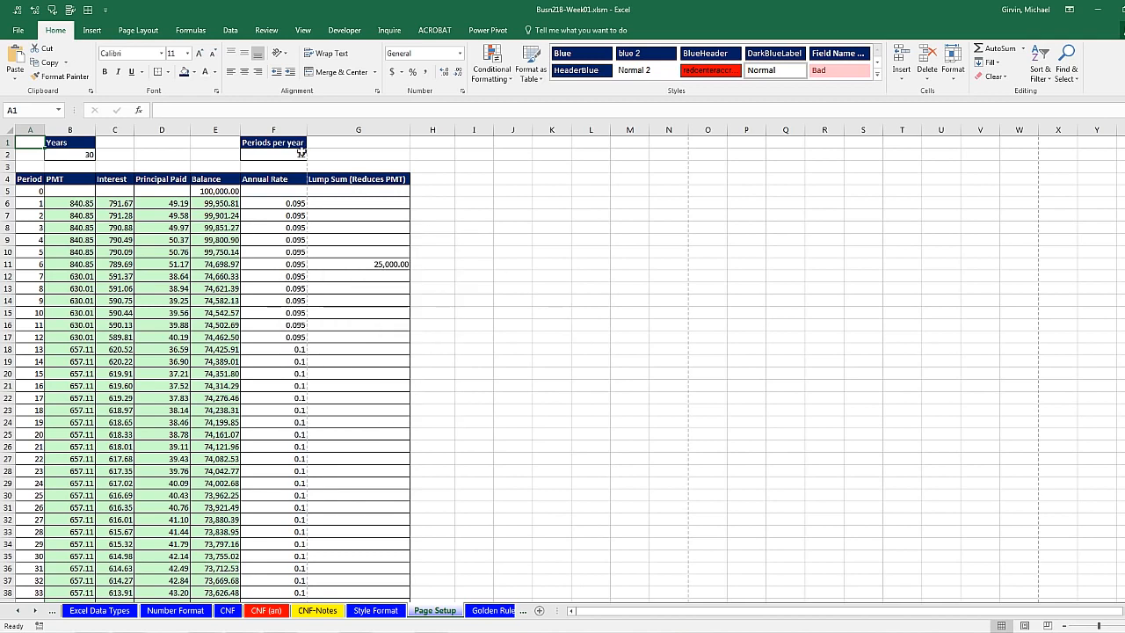
pyautogui.click(124, 35)
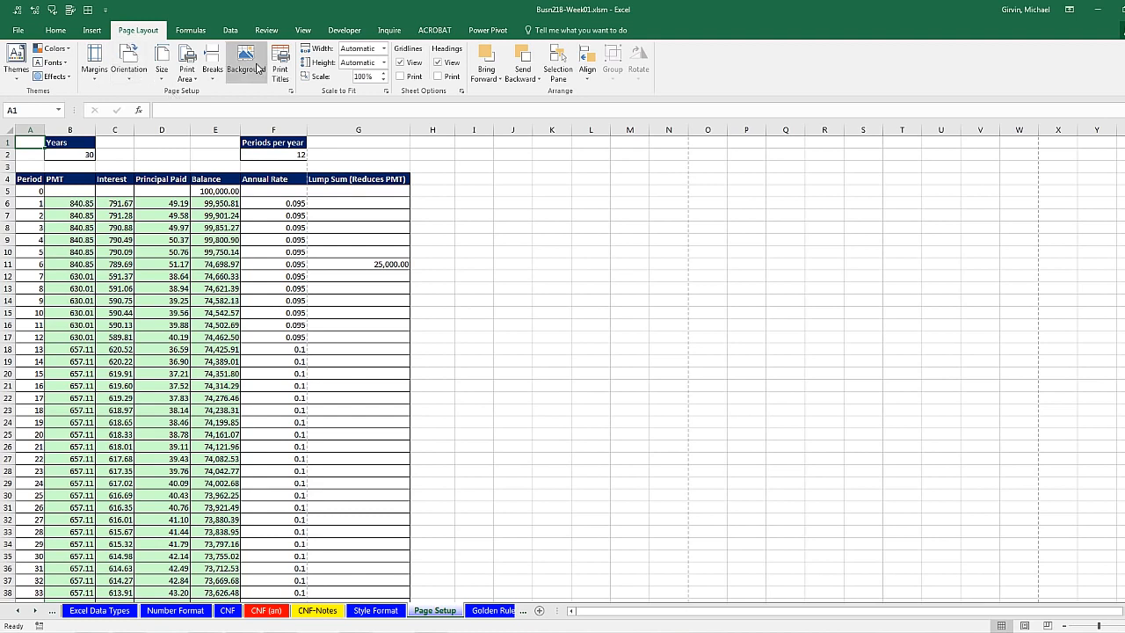
pyautogui.click(291, 93)
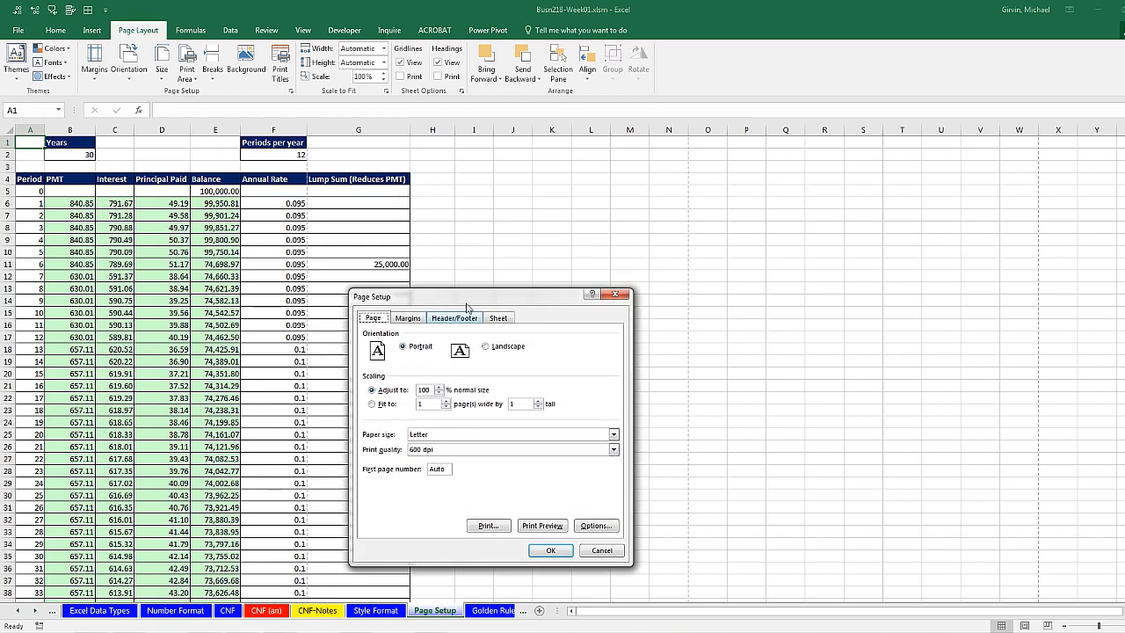
pyautogui.moveTo(466, 282); pyautogui.dragTo(395, 148)
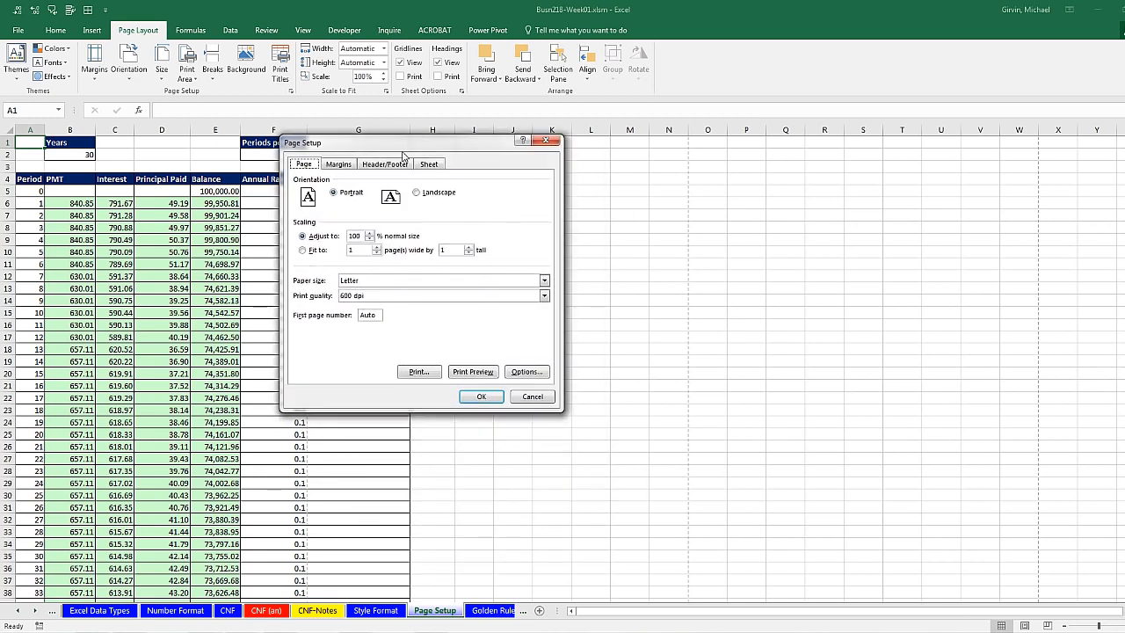
pyautogui.press('Escape')
# Open the Page Setup dialog and test the percentage scaling, bringing it back to 100% of normal size.
pyautogui.press('alt')
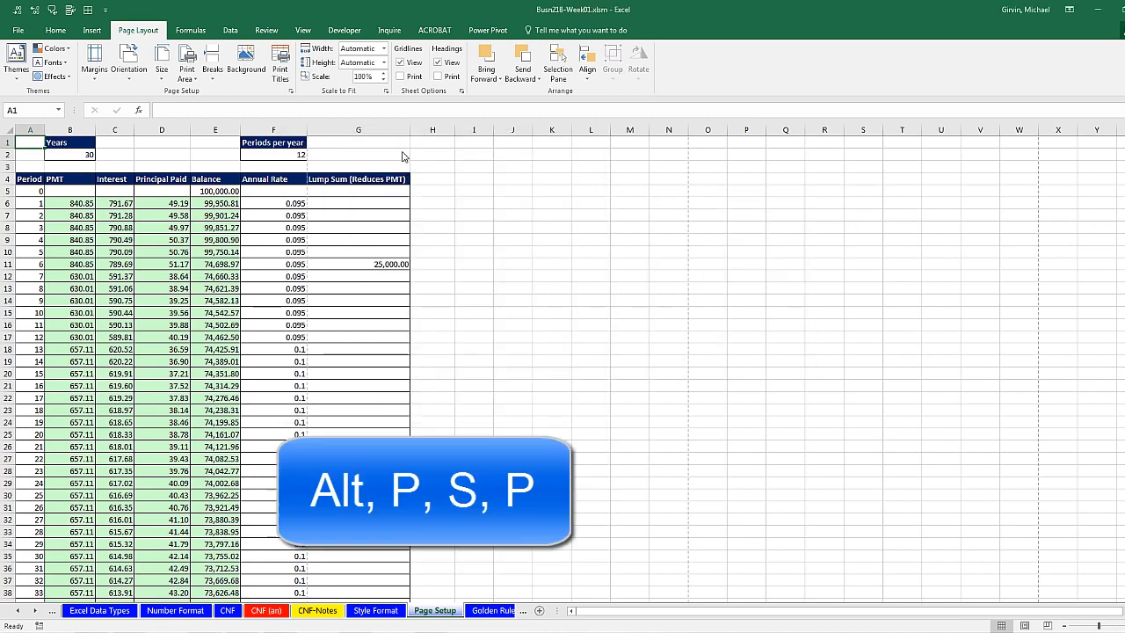
pyautogui.press('p')
pyautogui.press('s')
pyautogui.press('p')
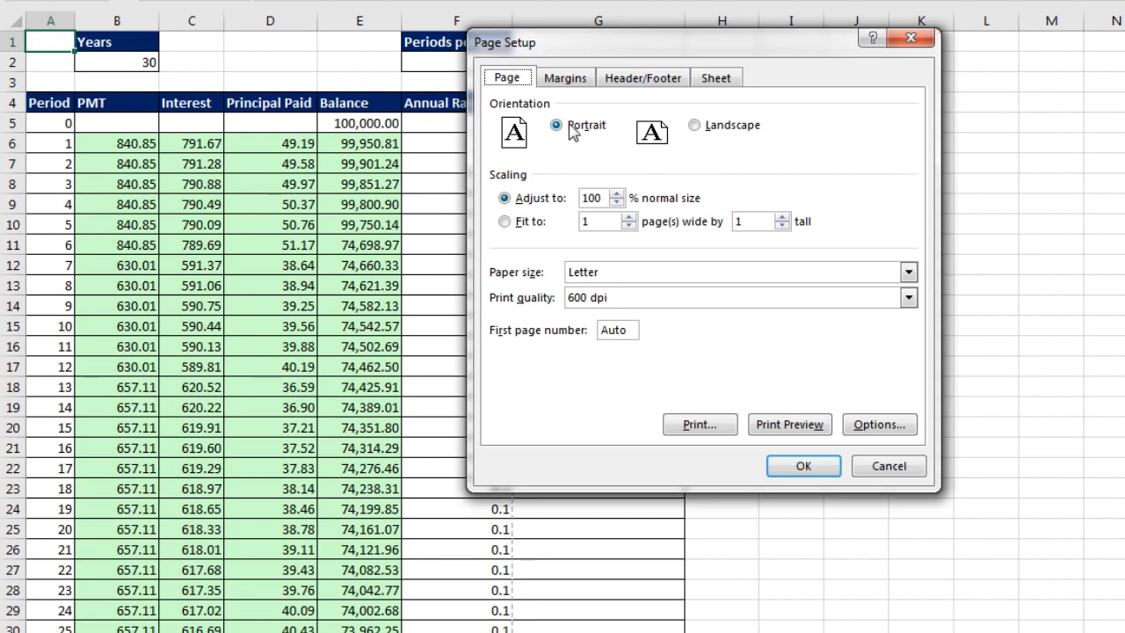
pyautogui.click(618, 194)
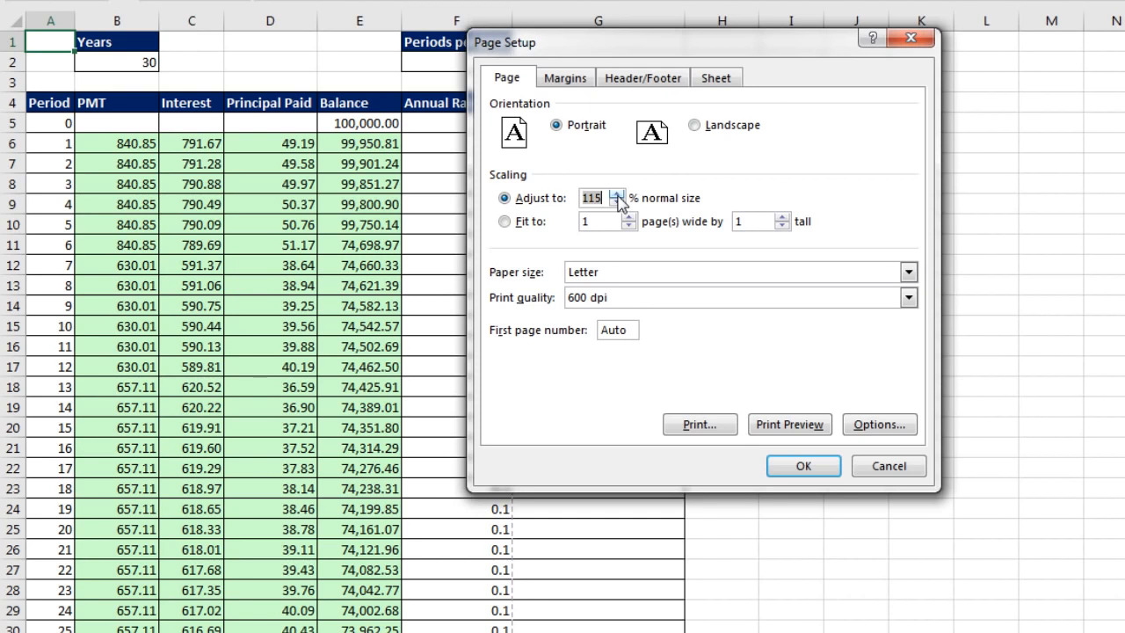
pyautogui.click(618, 203)
pyautogui.click(617, 203)
pyautogui.click(618, 203)
# Fit the printout to 1 page wide with the pages-tall value left blank, and center it horizontally on the page.
pyautogui.click(506, 225)
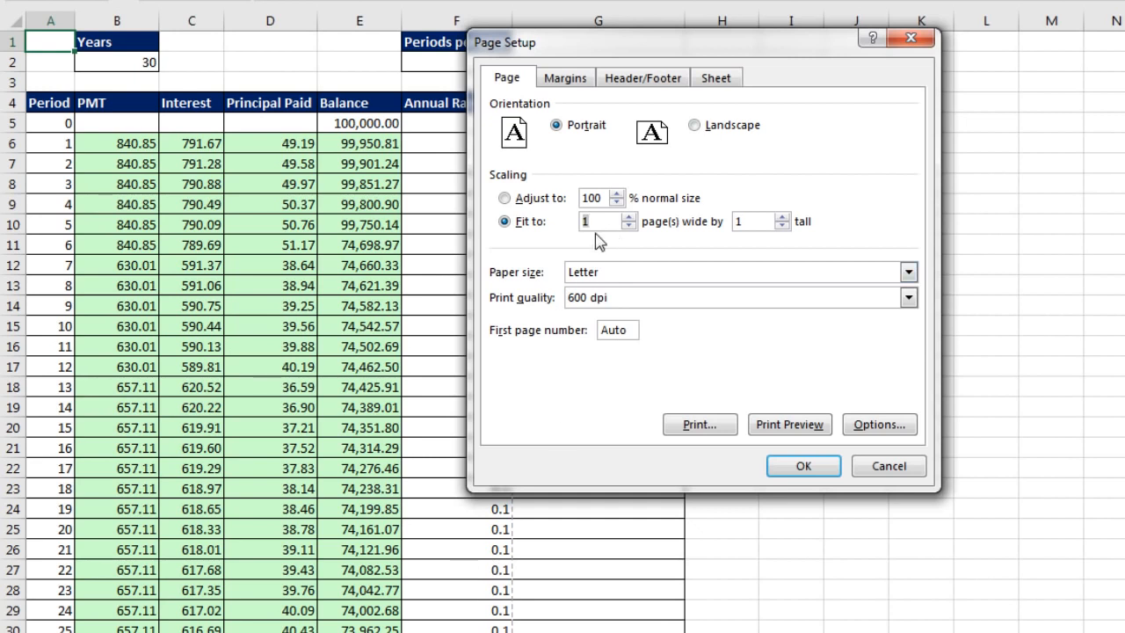
pyautogui.click(736, 220)
pyautogui.click(510, 81)
pyautogui.click(564, 79)
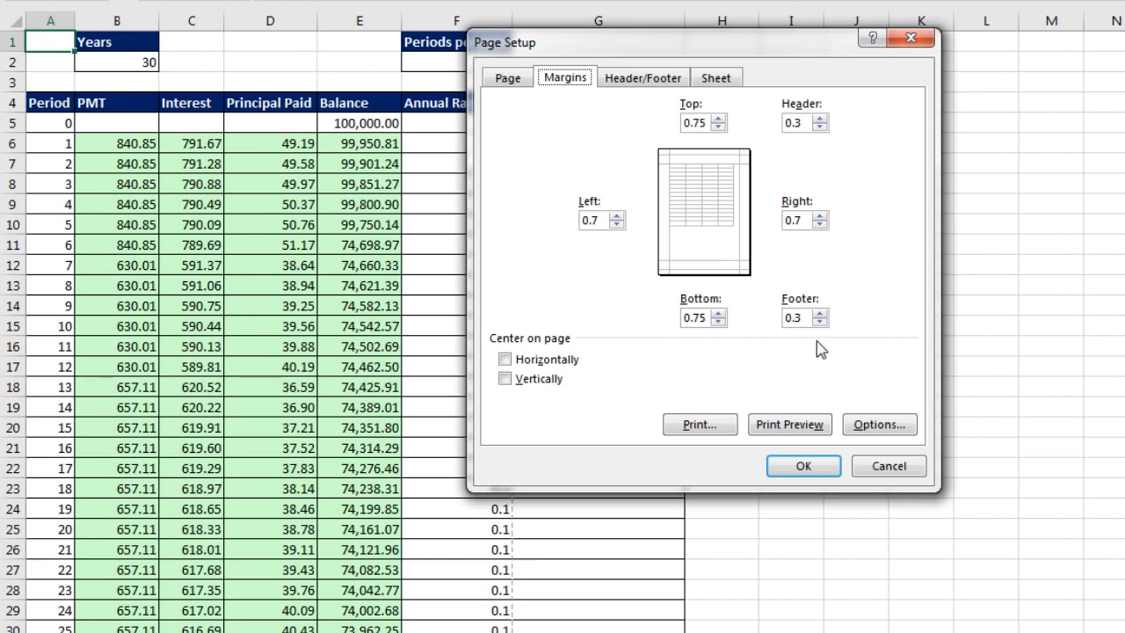
pyautogui.click(504, 360)
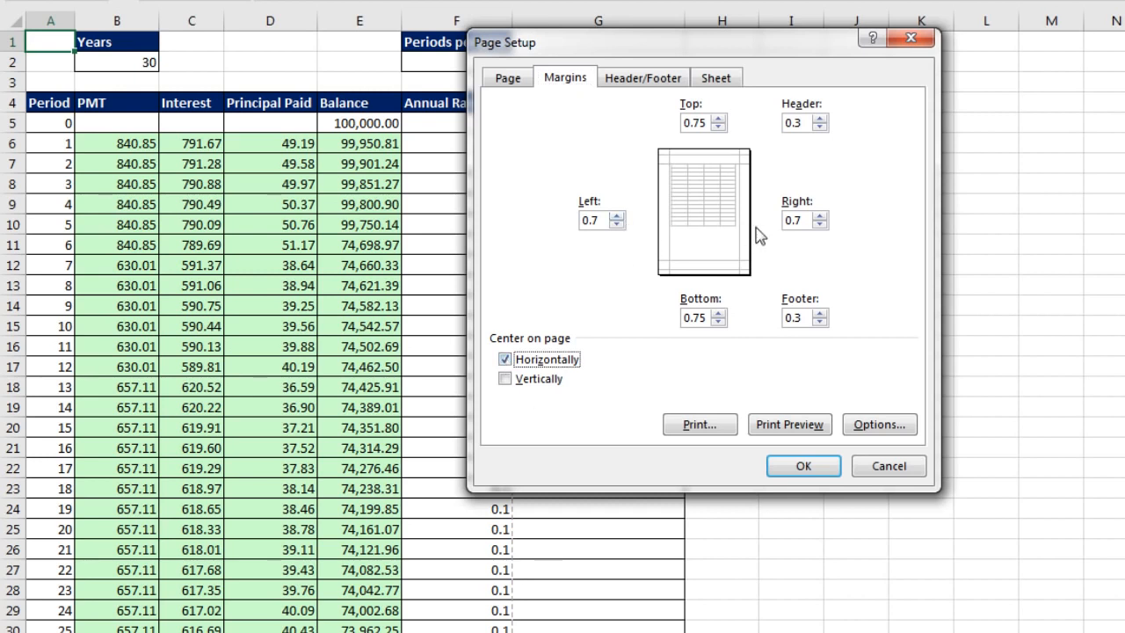
# Review the preset headers and the custom header sections without choosing a header.
pyautogui.click(646, 81)
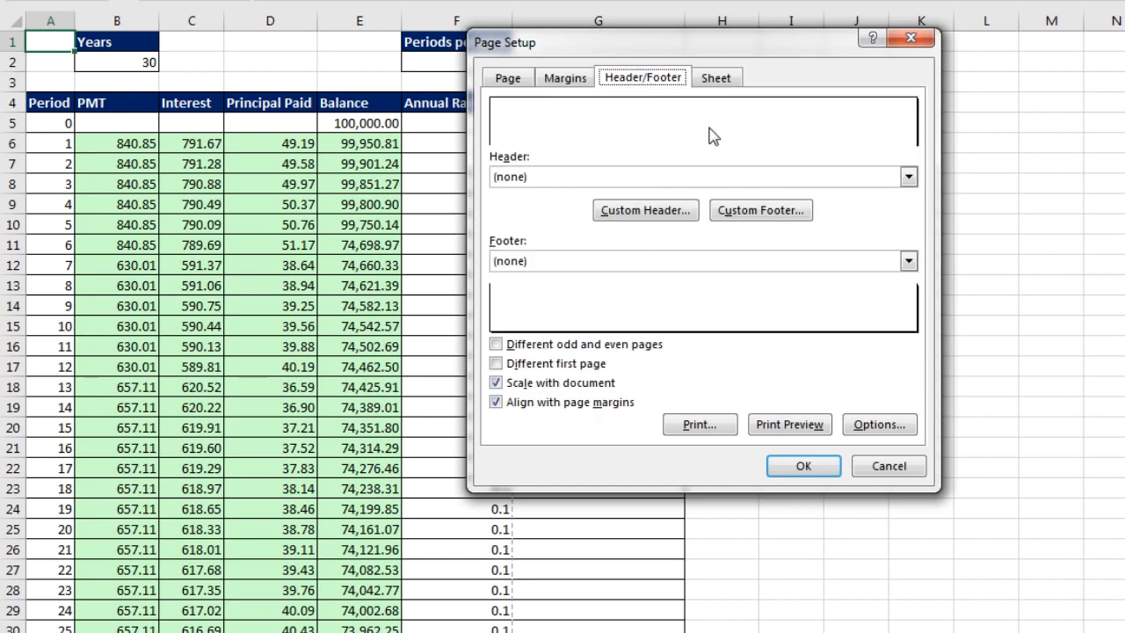
pyautogui.click(907, 179)
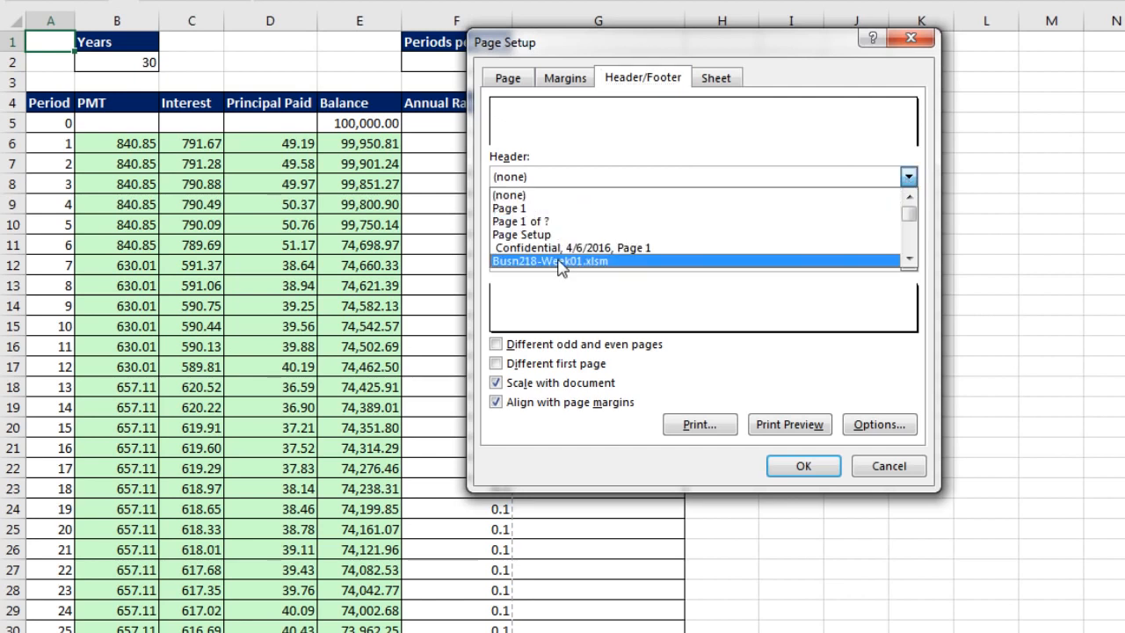
pyautogui.press('Escape')
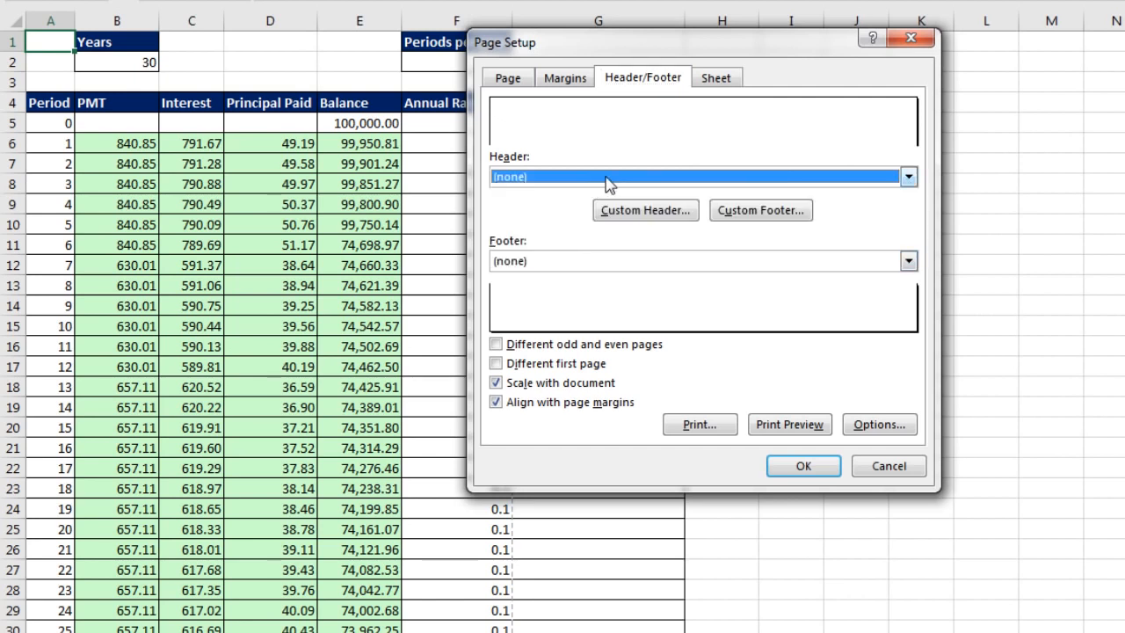
pyautogui.click(648, 213)
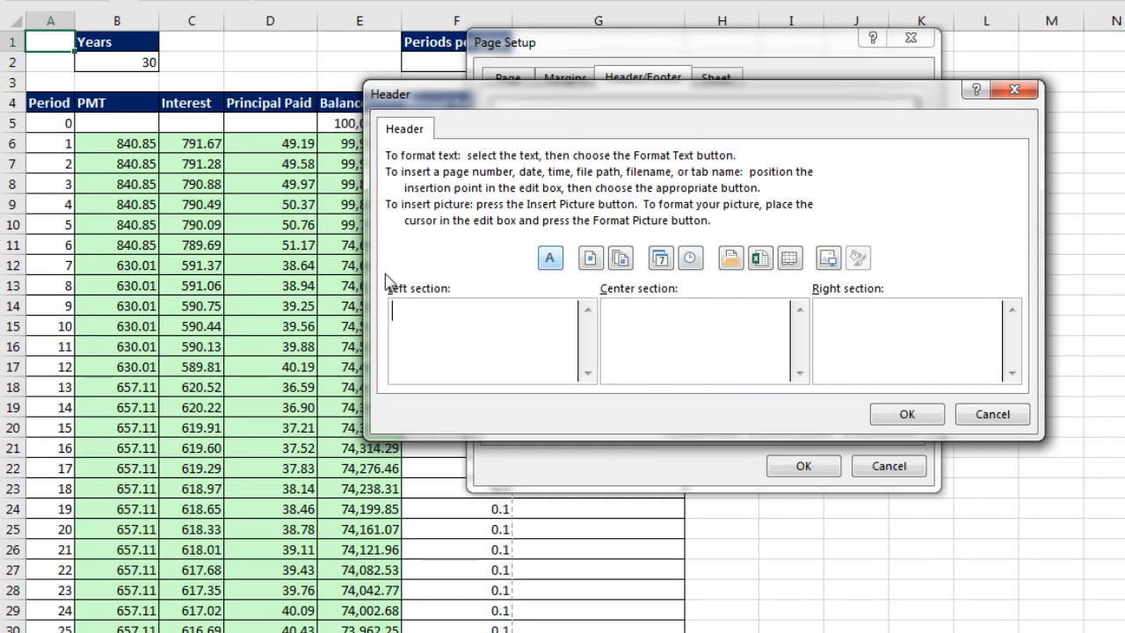
pyautogui.press('Escape')
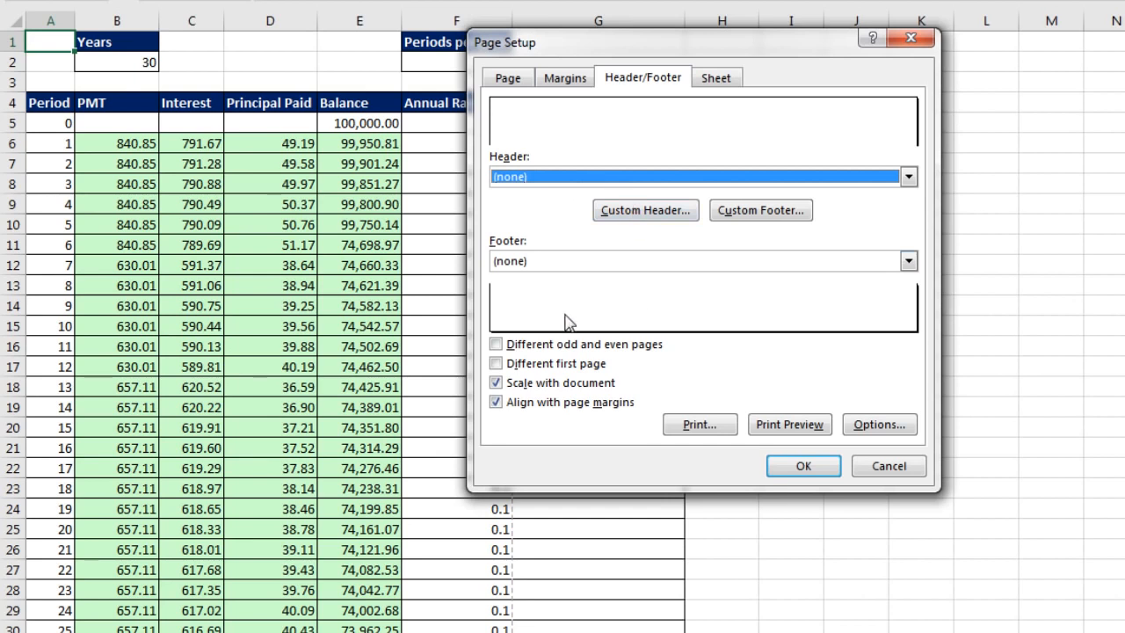
# Create a custom footer with &[Date] - &[Time] in the left section, Page &[Page] of &[Pages] in the center and &[Tab] in the right.
pyautogui.click(909, 263)
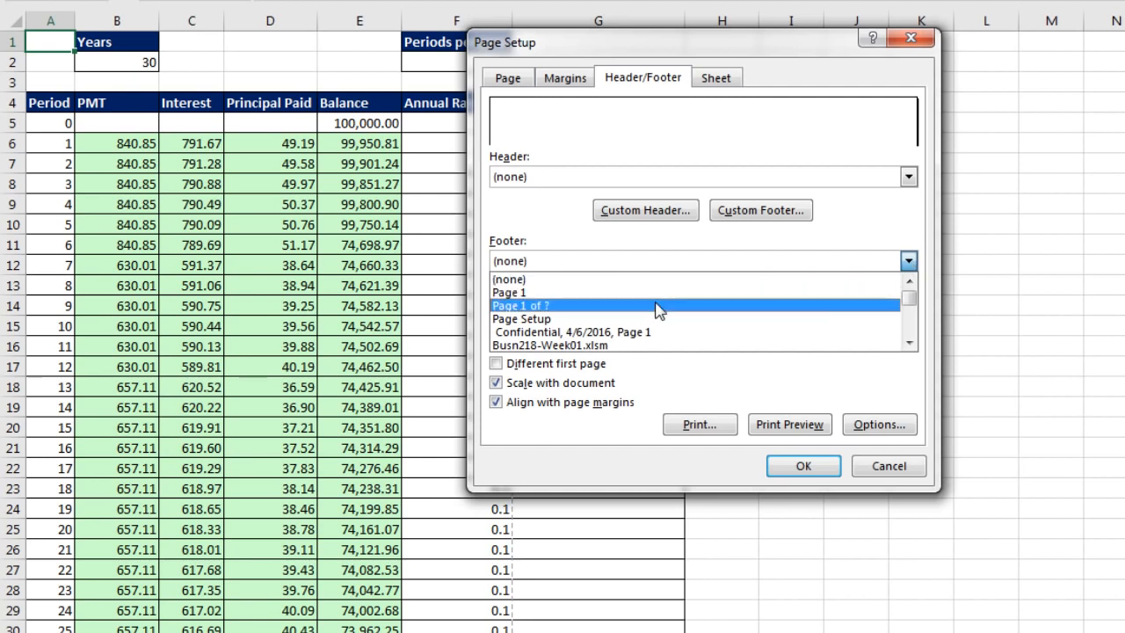
pyautogui.click(617, 306)
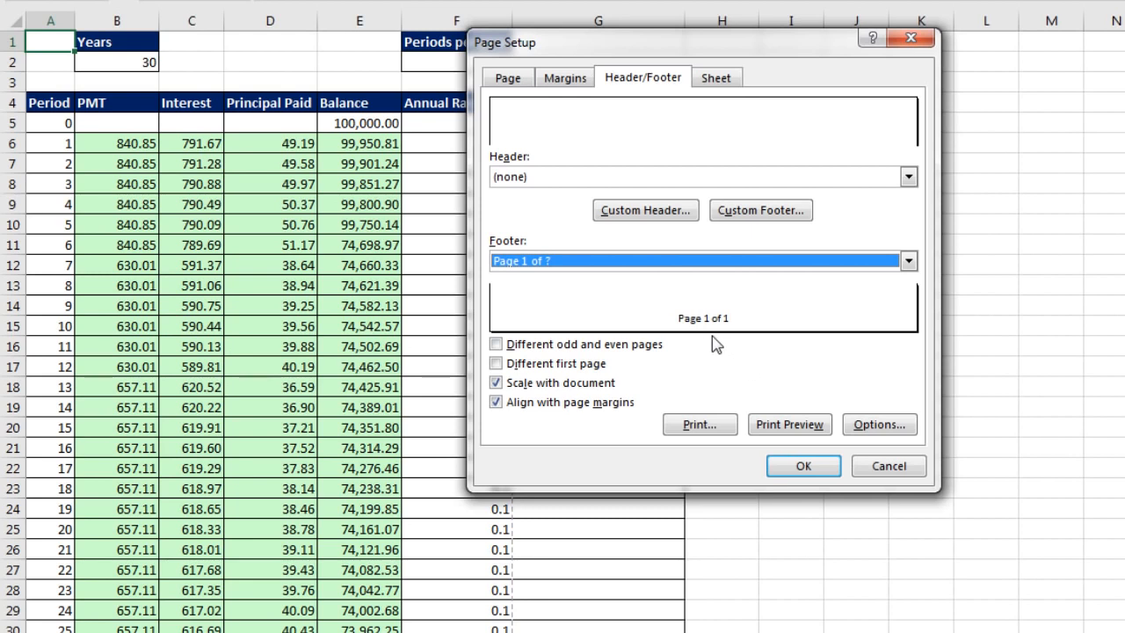
pyautogui.click(752, 220)
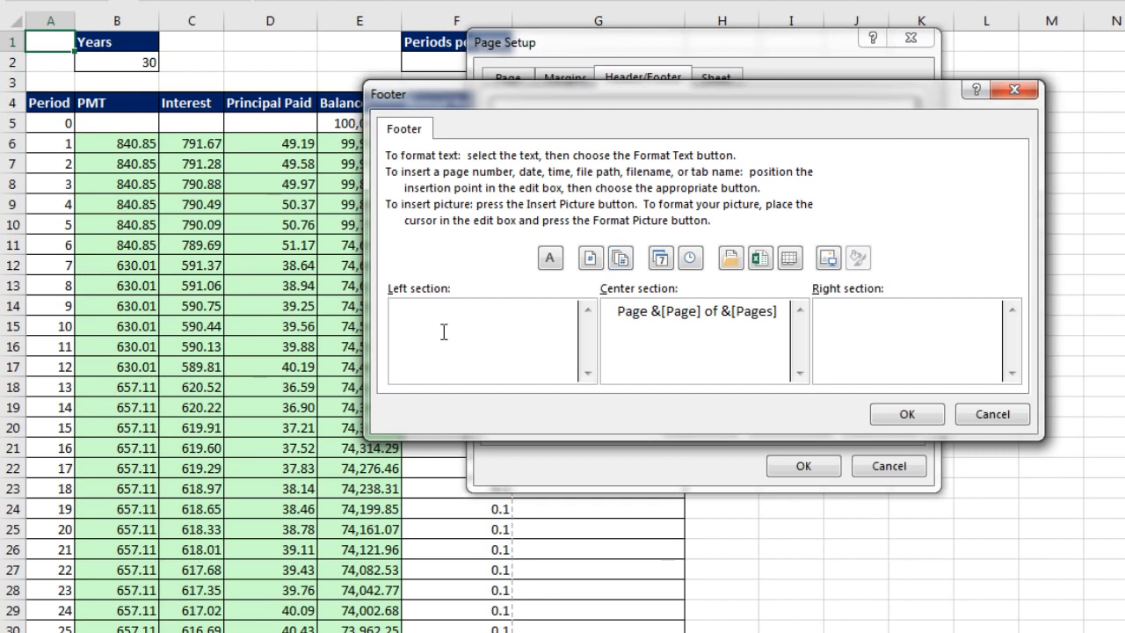
pyautogui.click(661, 259)
pyautogui.click(690, 258)
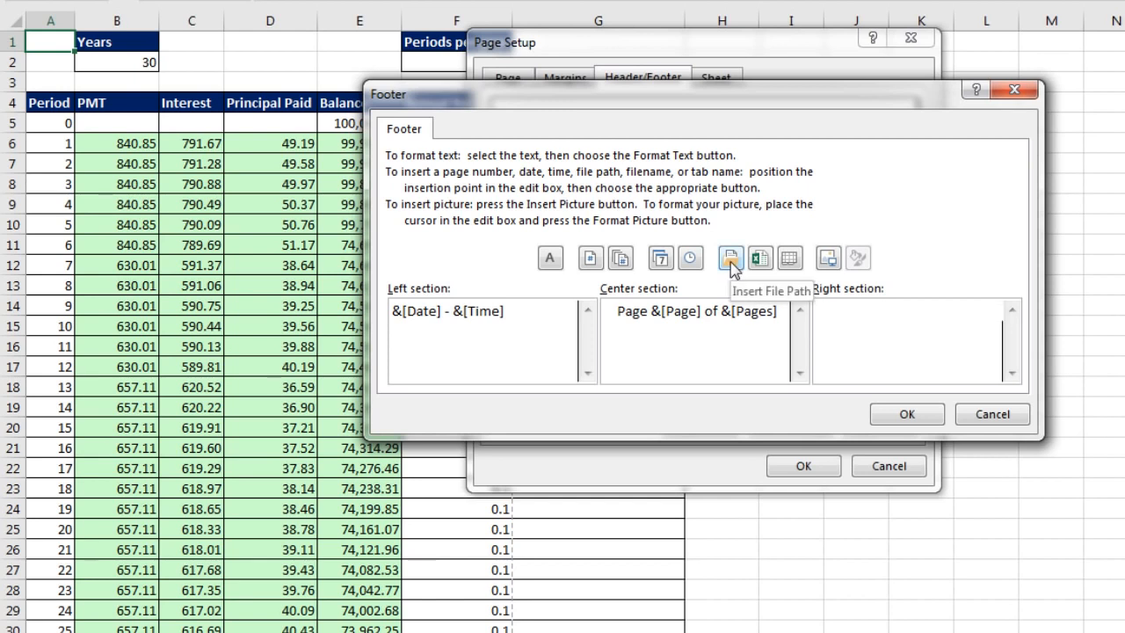
pyautogui.click(790, 259)
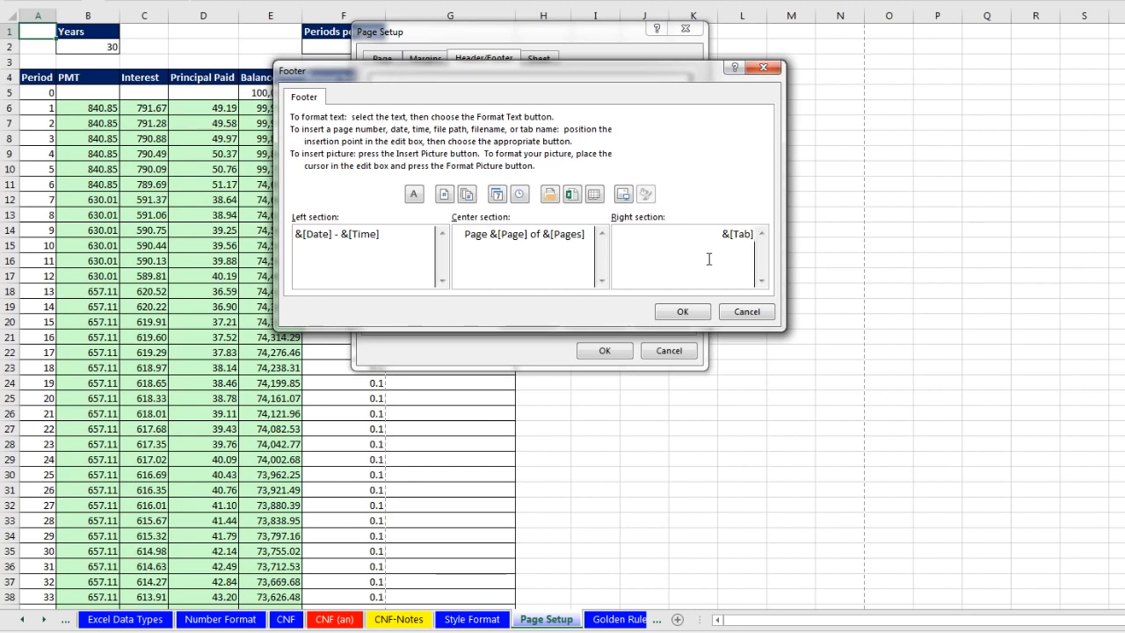
pyautogui.click(683, 313)
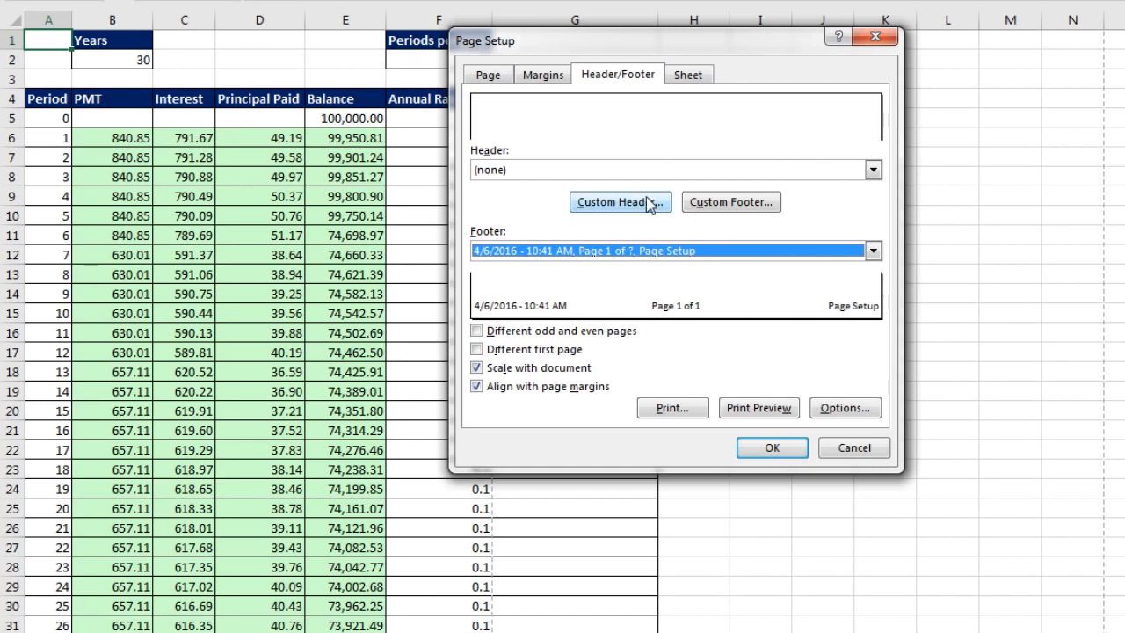
# Try A4:G29 as the print area and clear the print area again.
pyautogui.click(690, 77)
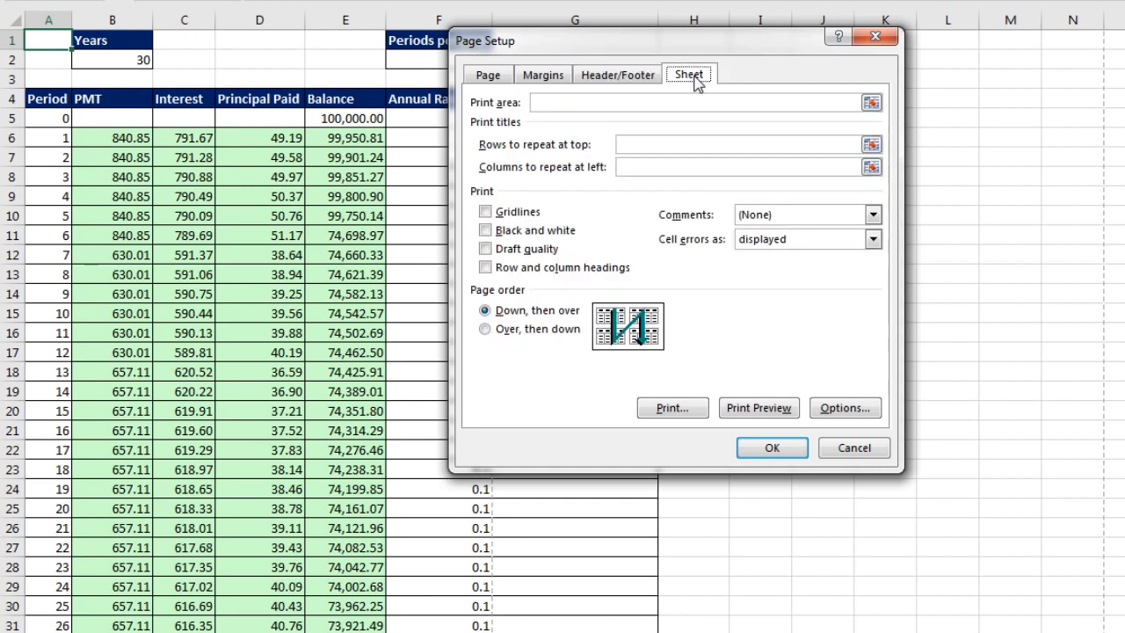
pyautogui.click(562, 106)
pyautogui.moveTo(49, 99); pyautogui.dragTo(623, 593)
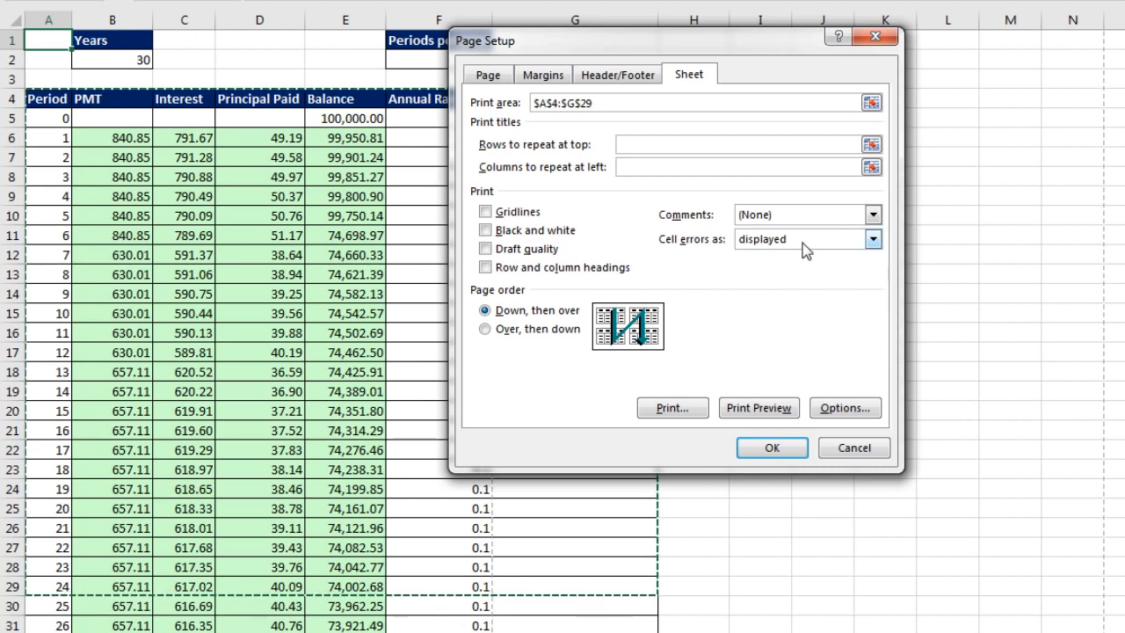
pyautogui.moveTo(610, 102); pyautogui.dragTo(552, 100)
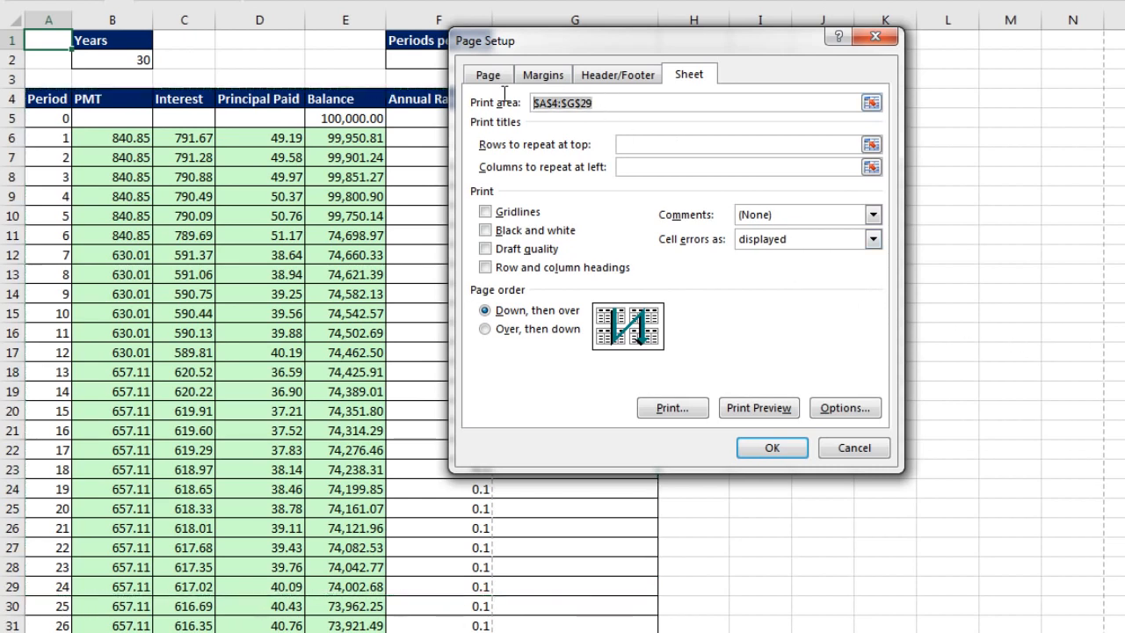
pyautogui.press('Delete')
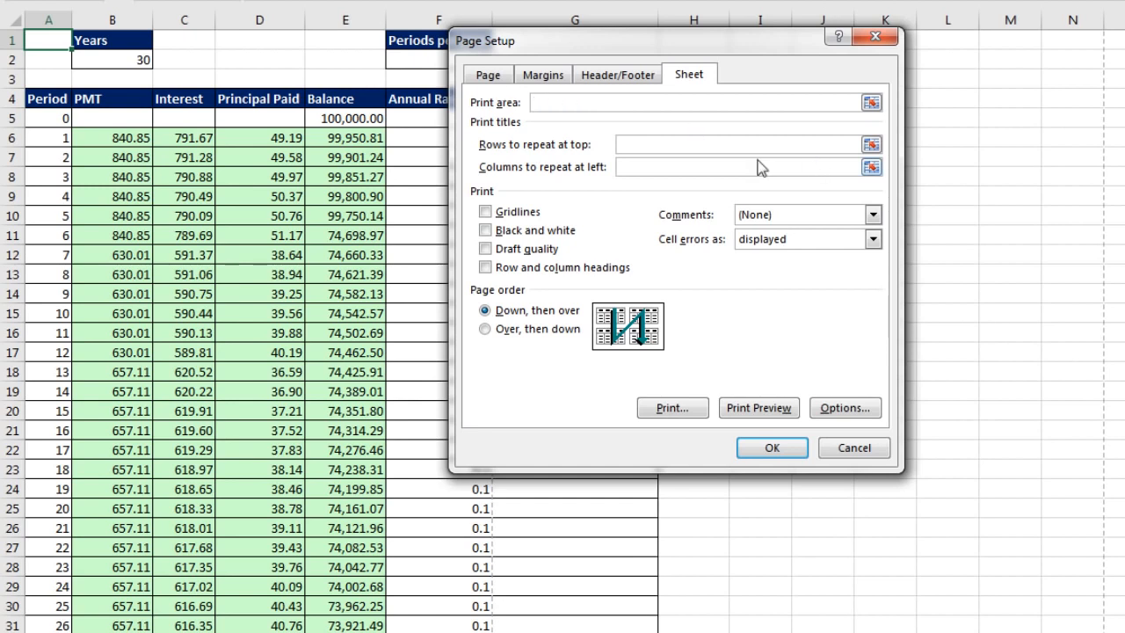
# Set row 4 as the title row to repeat at the top of each printed page and apply the page setup.
pyautogui.click(730, 149)
pyautogui.click(9, 99)
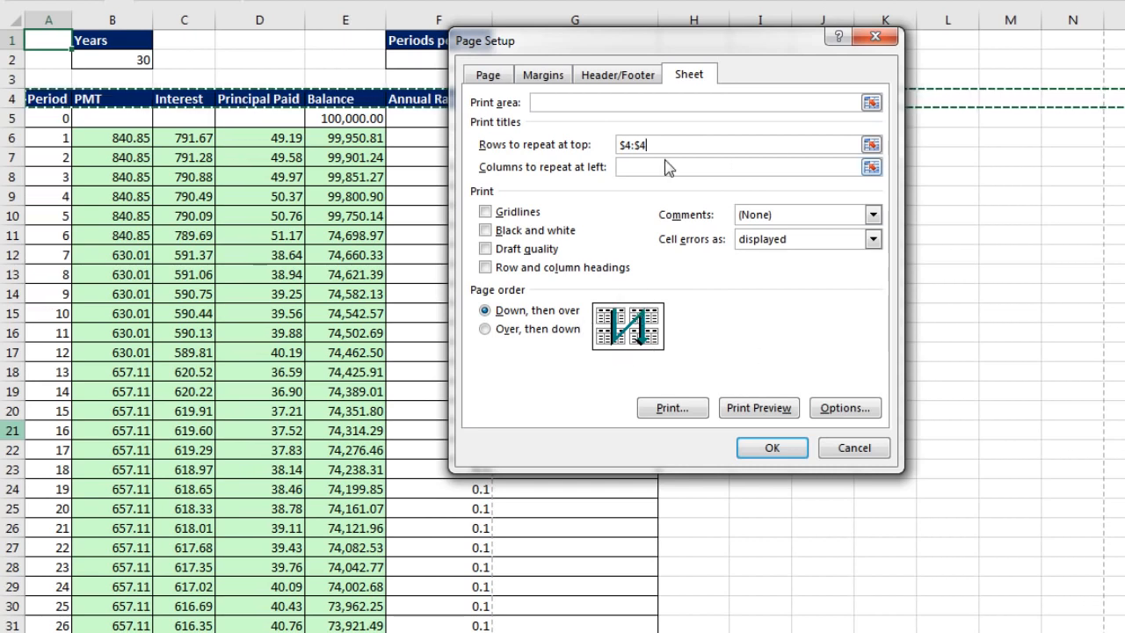
pyautogui.click(771, 449)
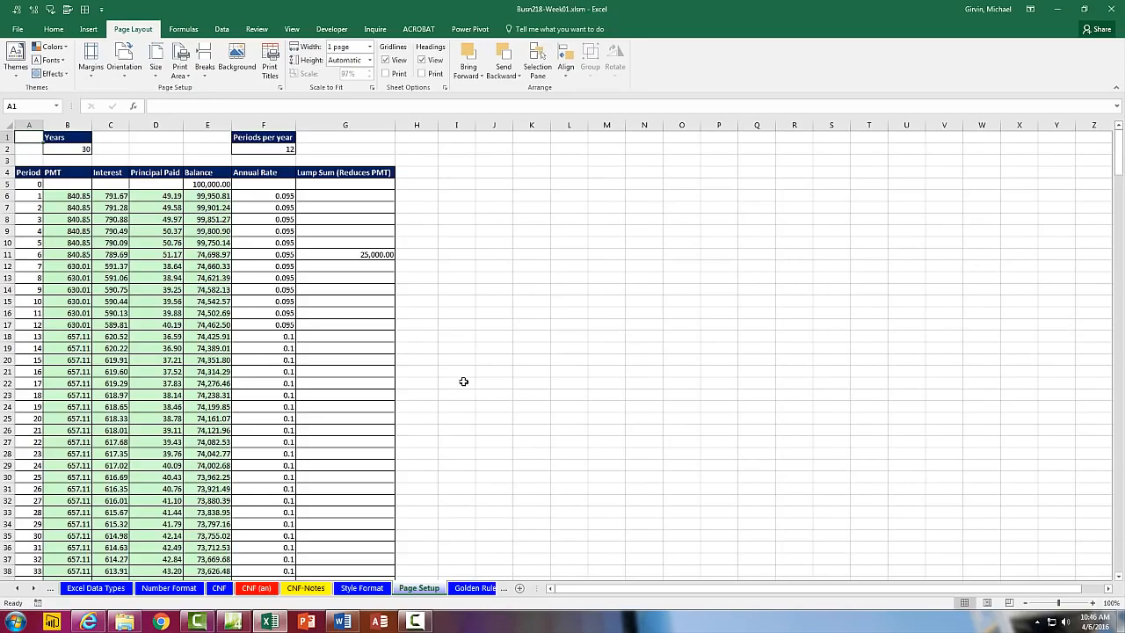
# Preview the printout and check page 2 for the repeated header row and the footer.
pyautogui.hotkey('ctrl', 'p')
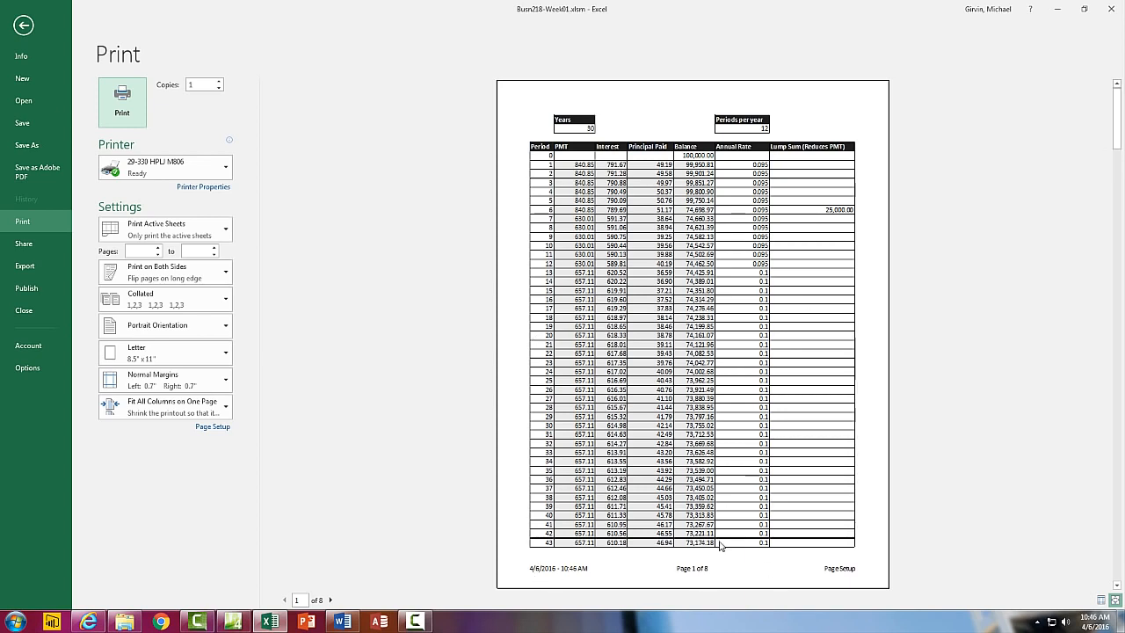
pyautogui.click(331, 599)
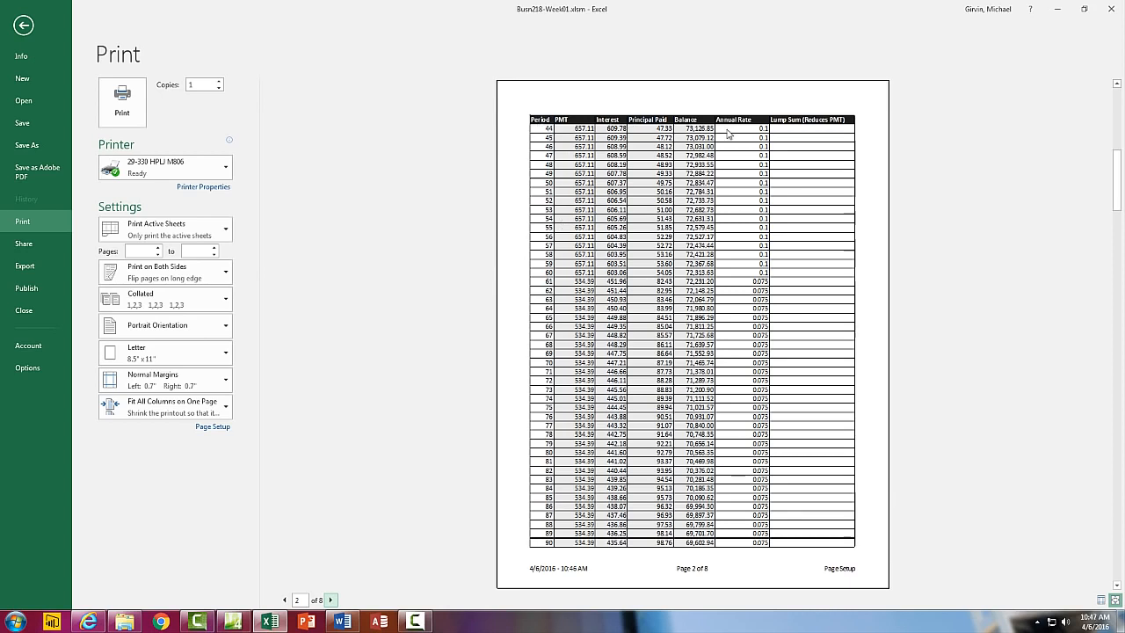
# Check pages 3 and 4 of the print preview for the repeated header row and footer, and return to the worksheet.
pyautogui.click(331, 600)
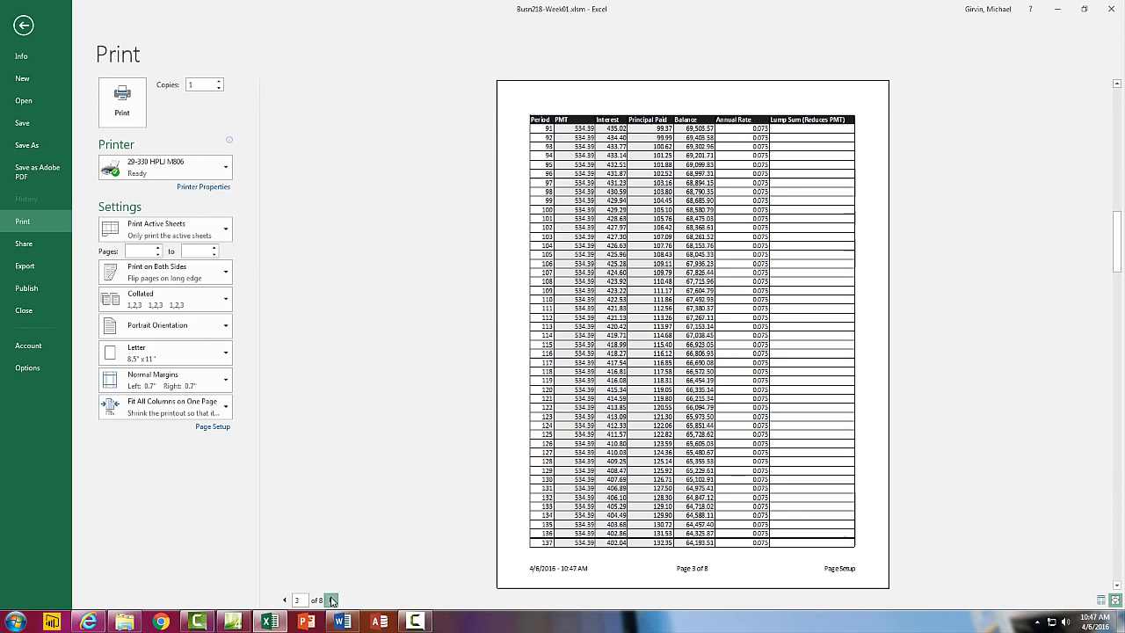
pyautogui.click(331, 599)
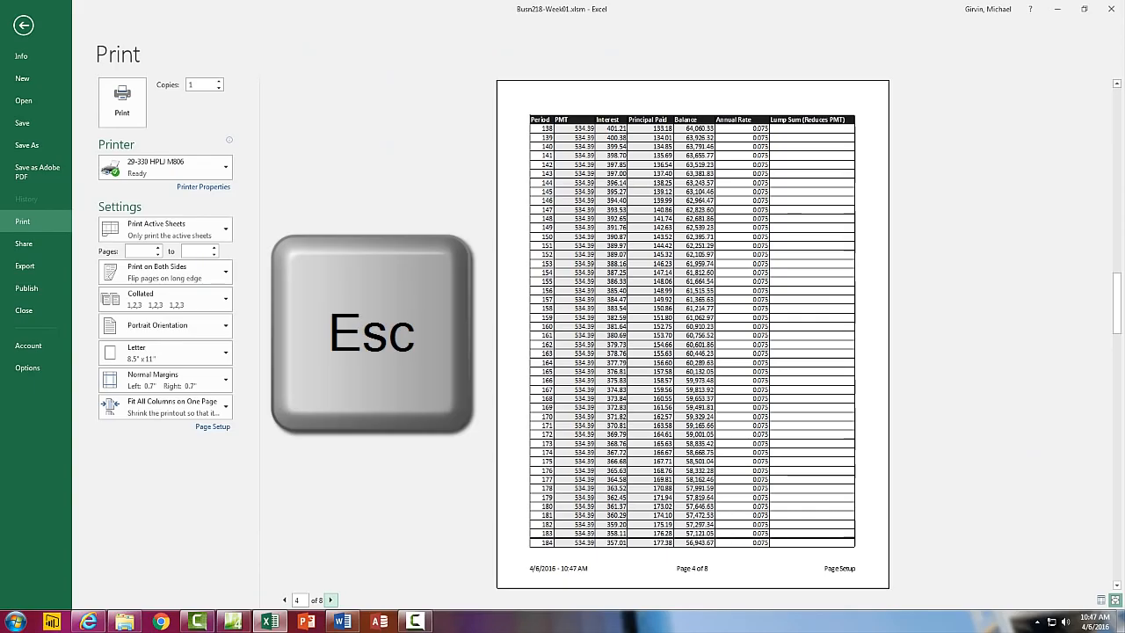
pyautogui.press('Escape')
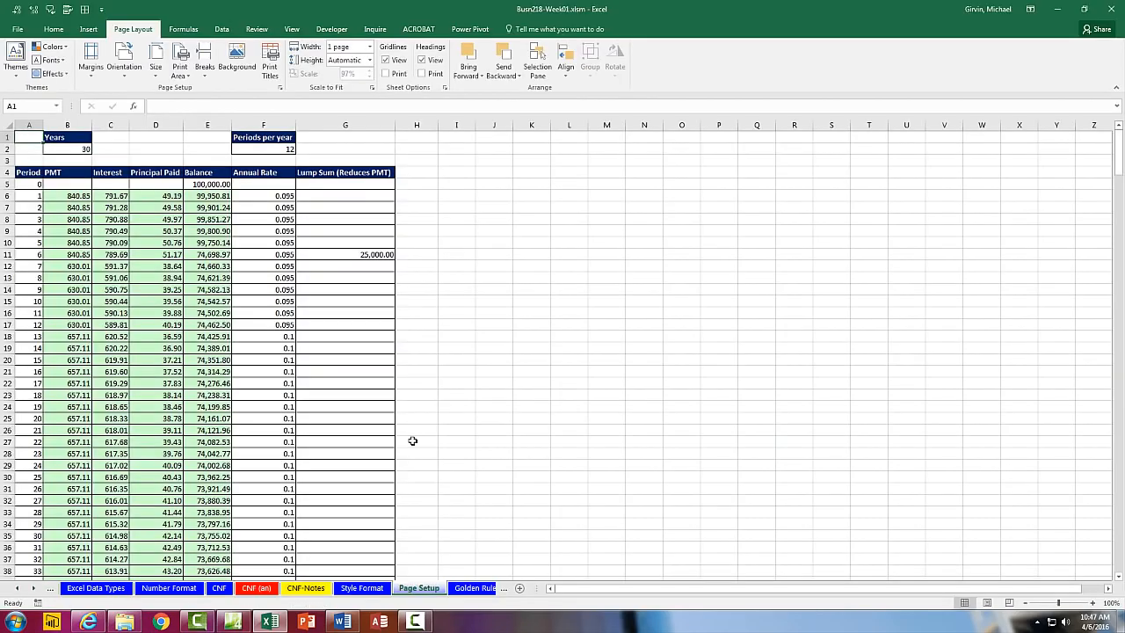
# Rename the Page Setup sheet as Amortization Table and check the sheet name in the previewed footer.
pyautogui.doubleClick(419, 590)
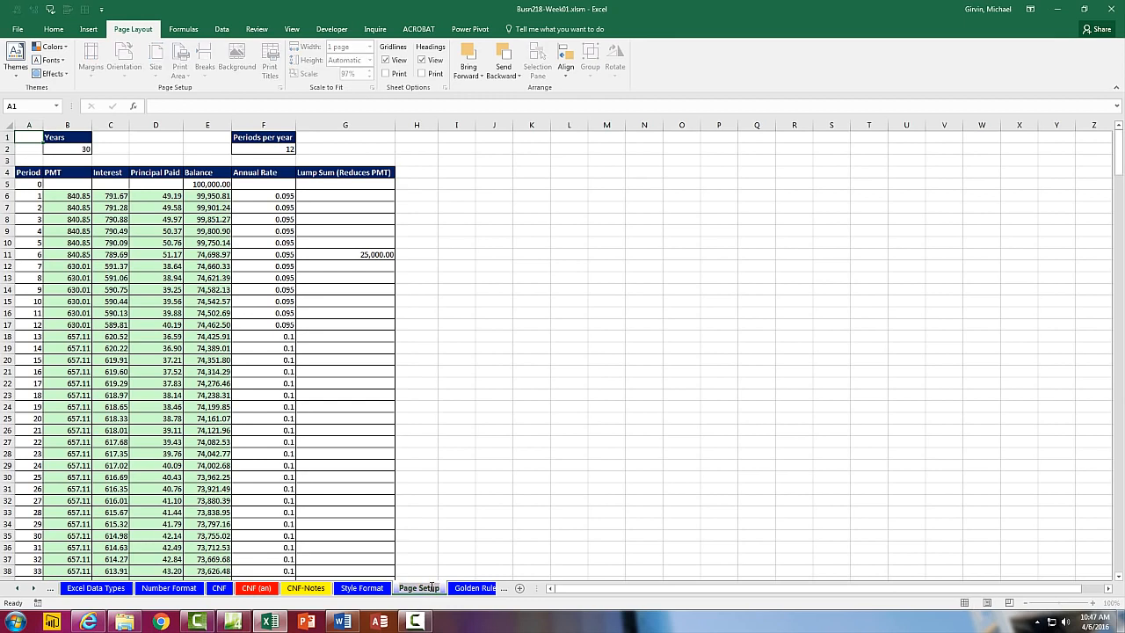
pyautogui.write('Amortization Table')
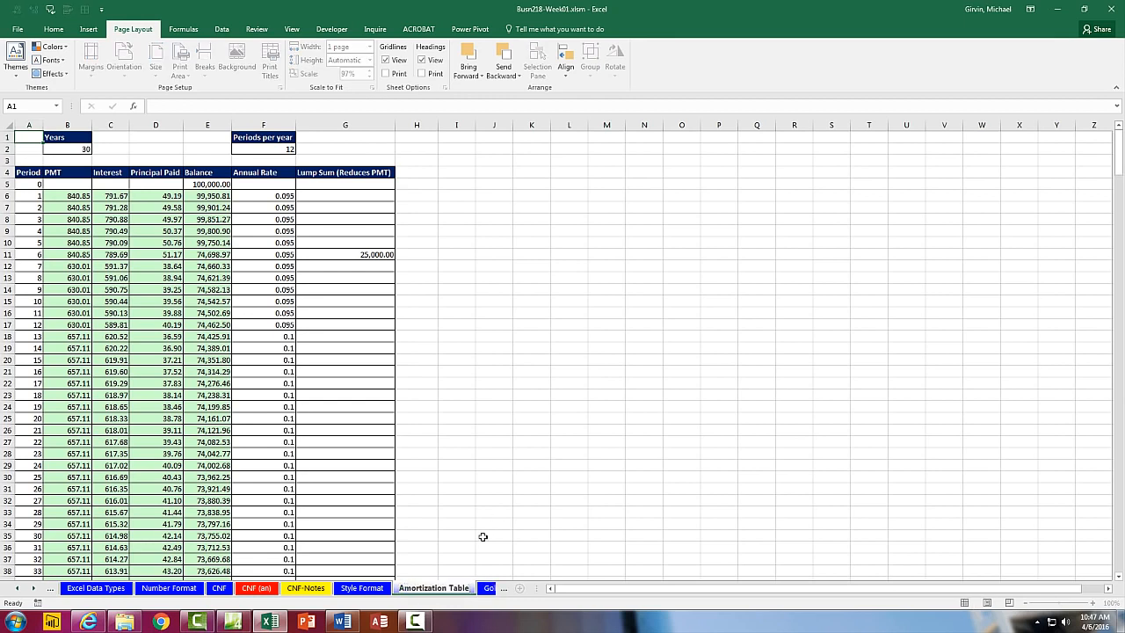
pyautogui.press('Return')
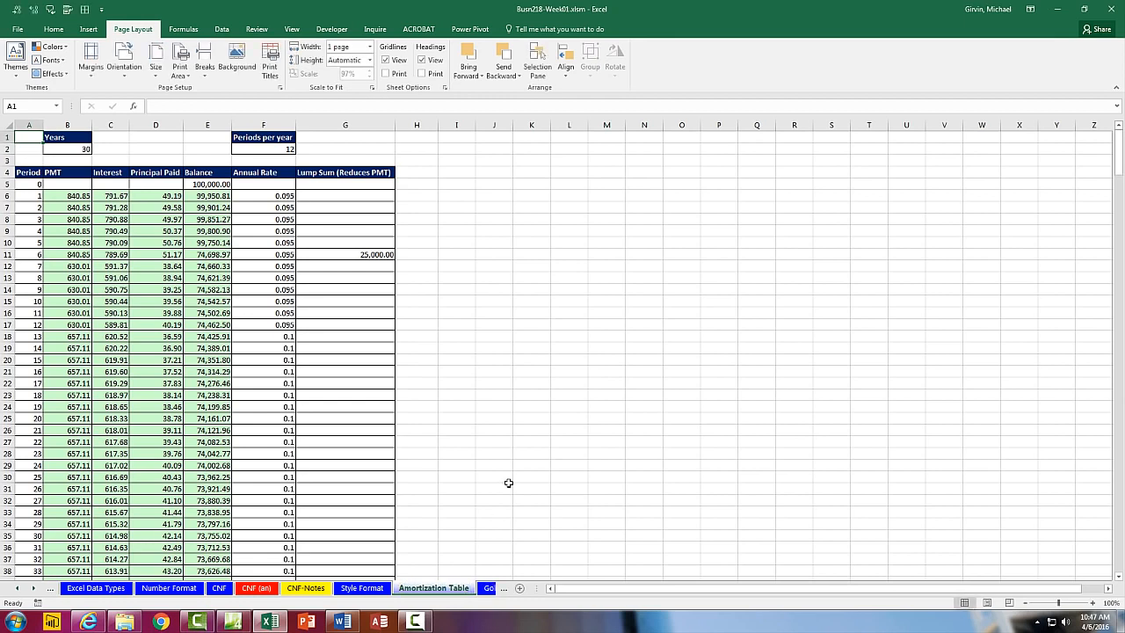
pyautogui.hotkey('ctrl', 'p')
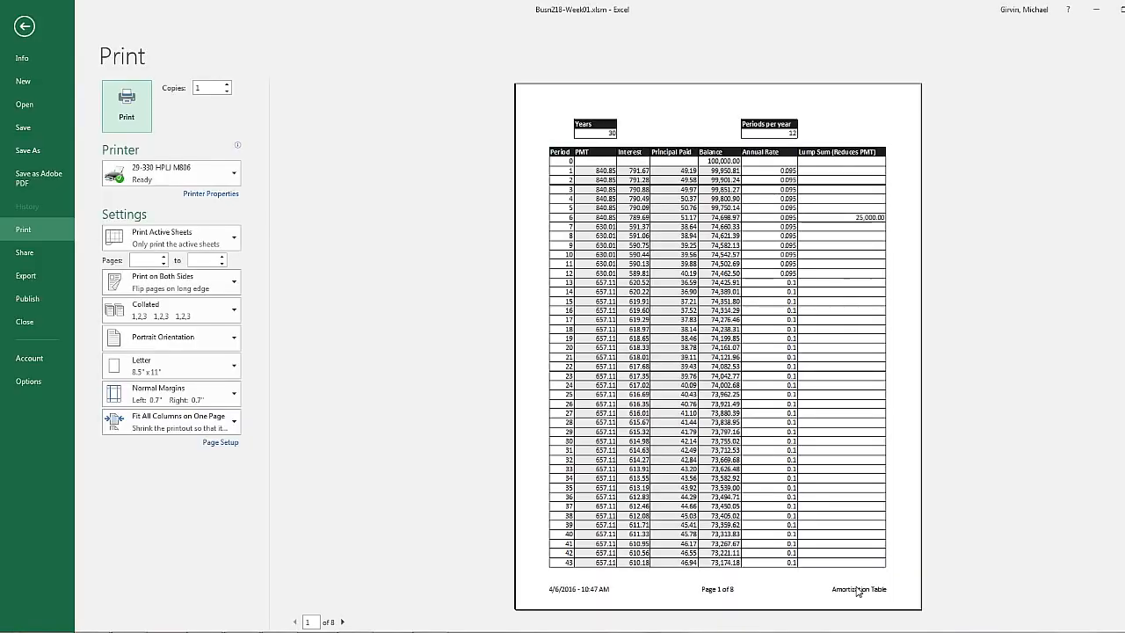
pyautogui.press('Escape')
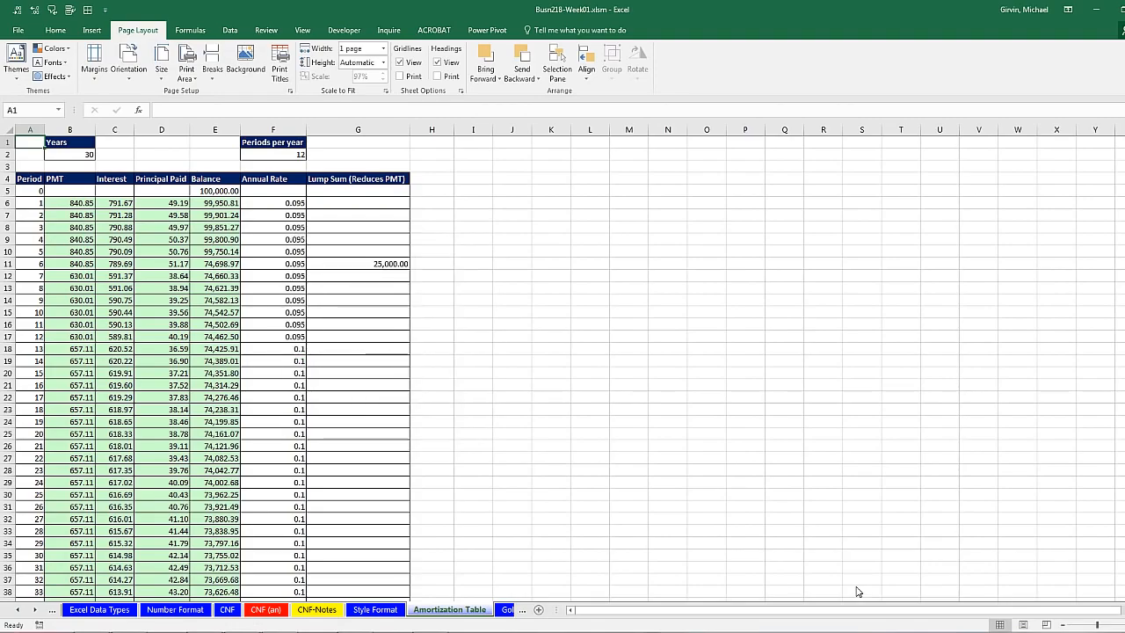
# Review the Style Format, CNF, Number Format and Excel Data Types sheets.
pyautogui.click(385, 610)
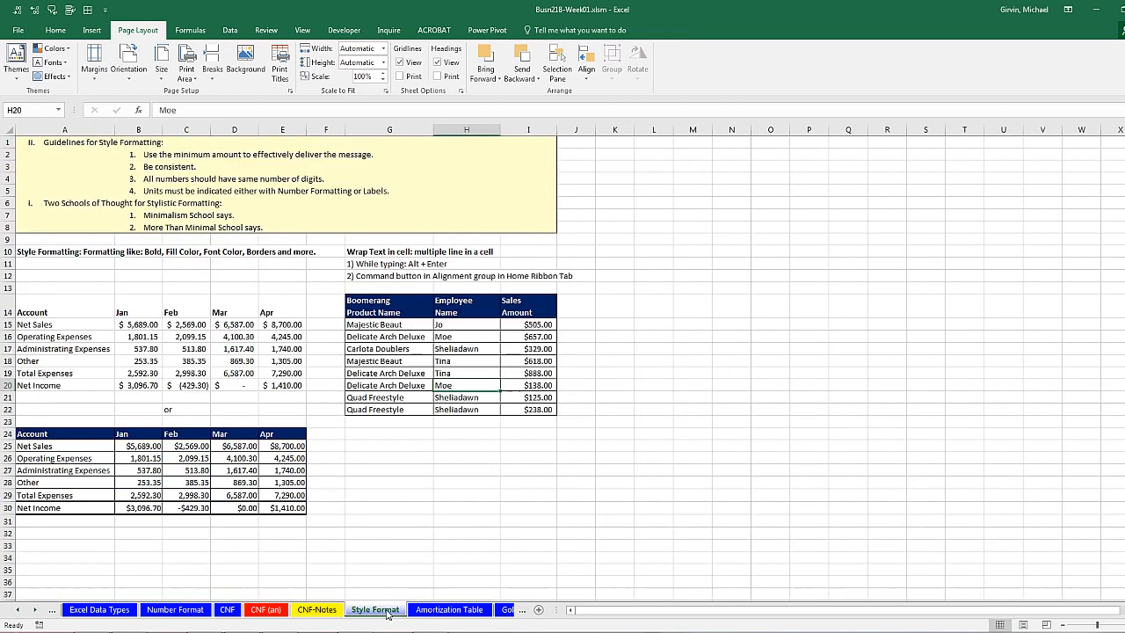
pyautogui.click(228, 610)
pyautogui.click(172, 610)
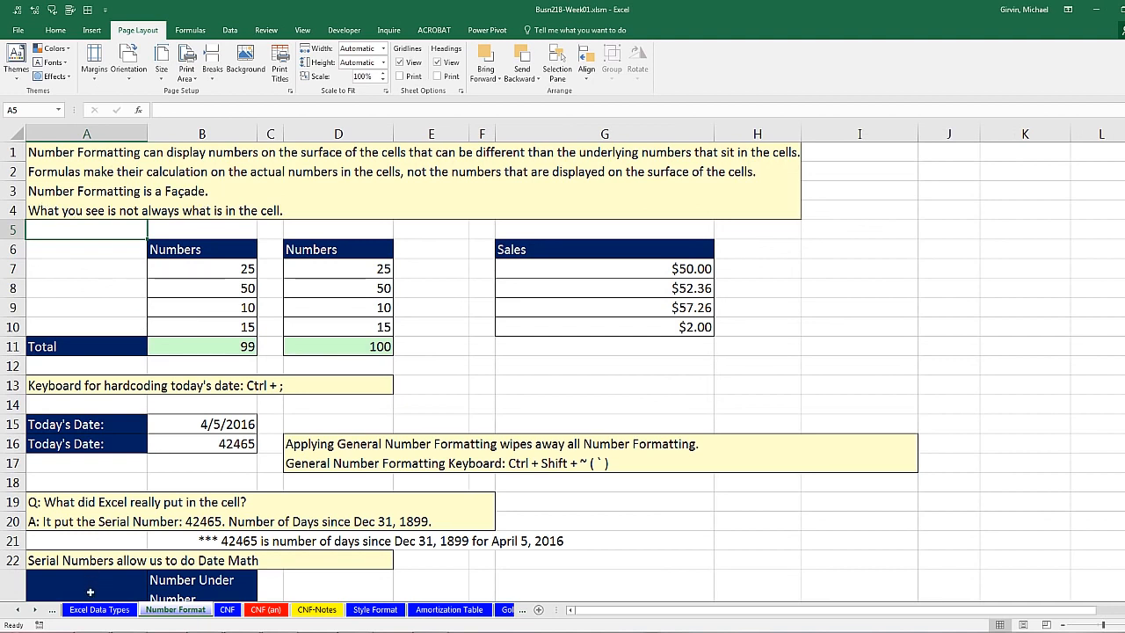
pyautogui.click(92, 610)
# Review the Excel Table sheet, the field names A10:D10 on Excel Proper Data Sets, and the Raw Data and Data Analysis Terms sheets.
pyautogui.click(18, 610)
pyautogui.click(17, 610)
pyautogui.click(18, 610)
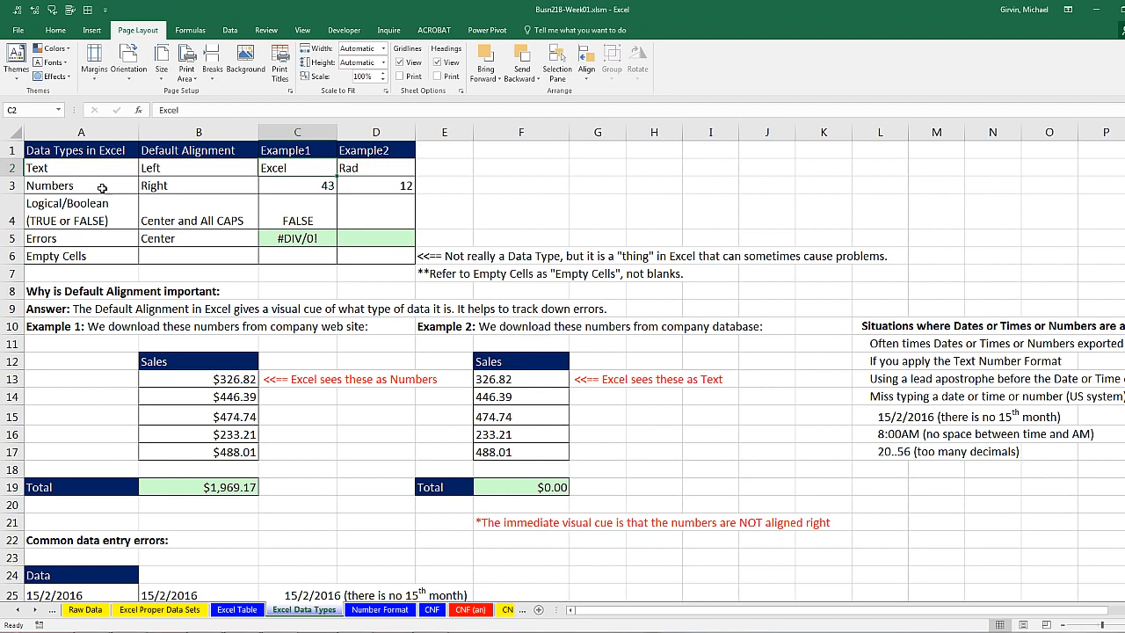
pyautogui.click(237, 610)
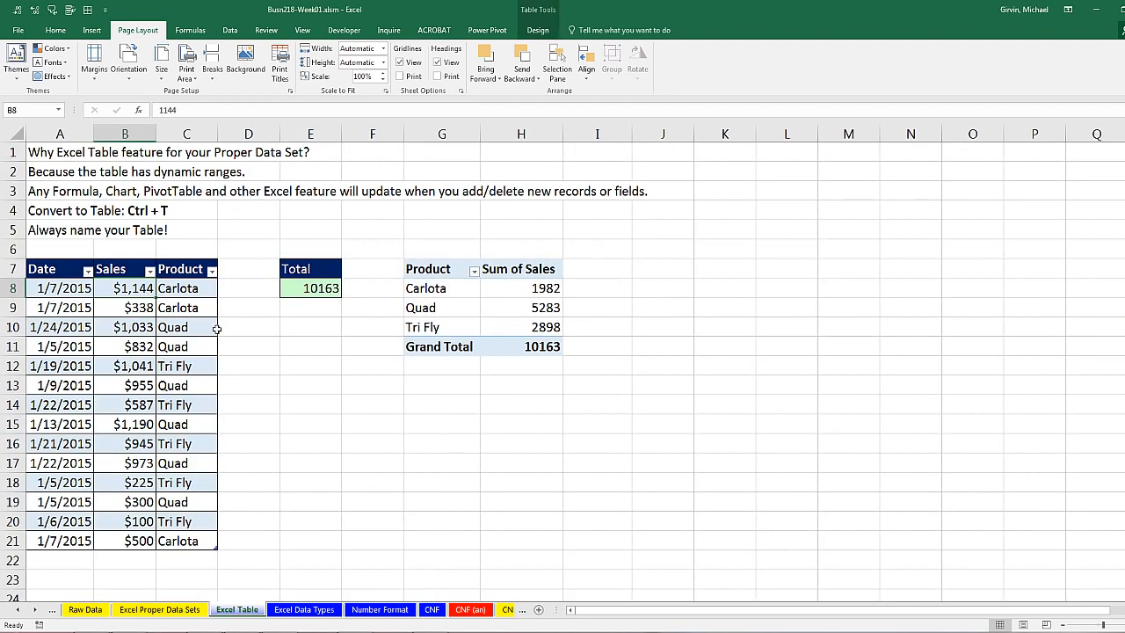
pyautogui.click(160, 610)
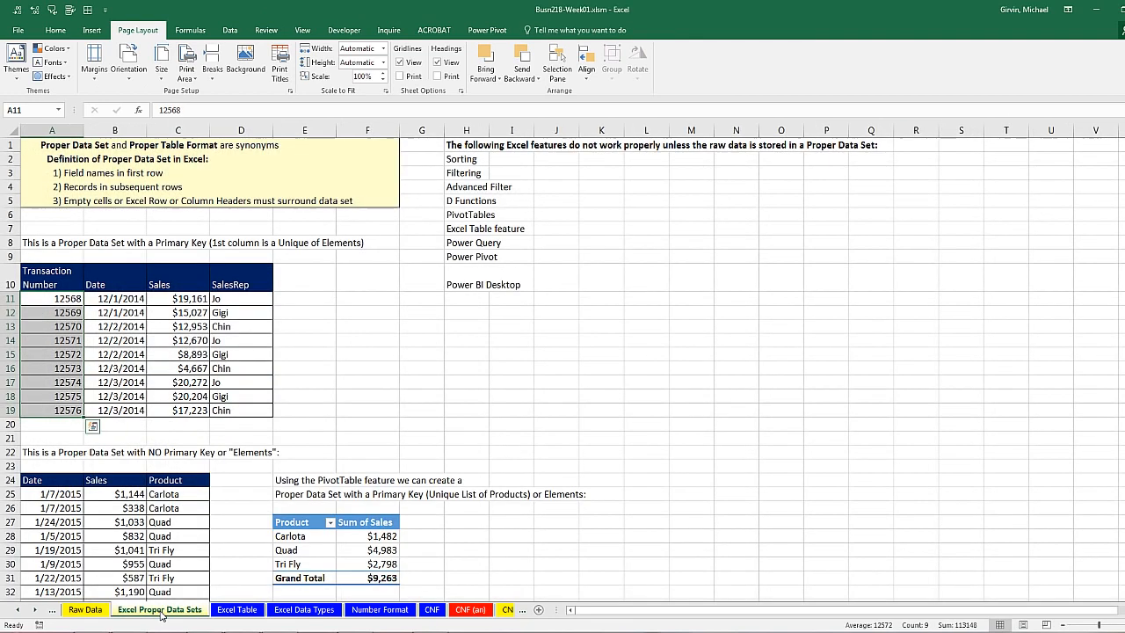
pyautogui.click(19, 610)
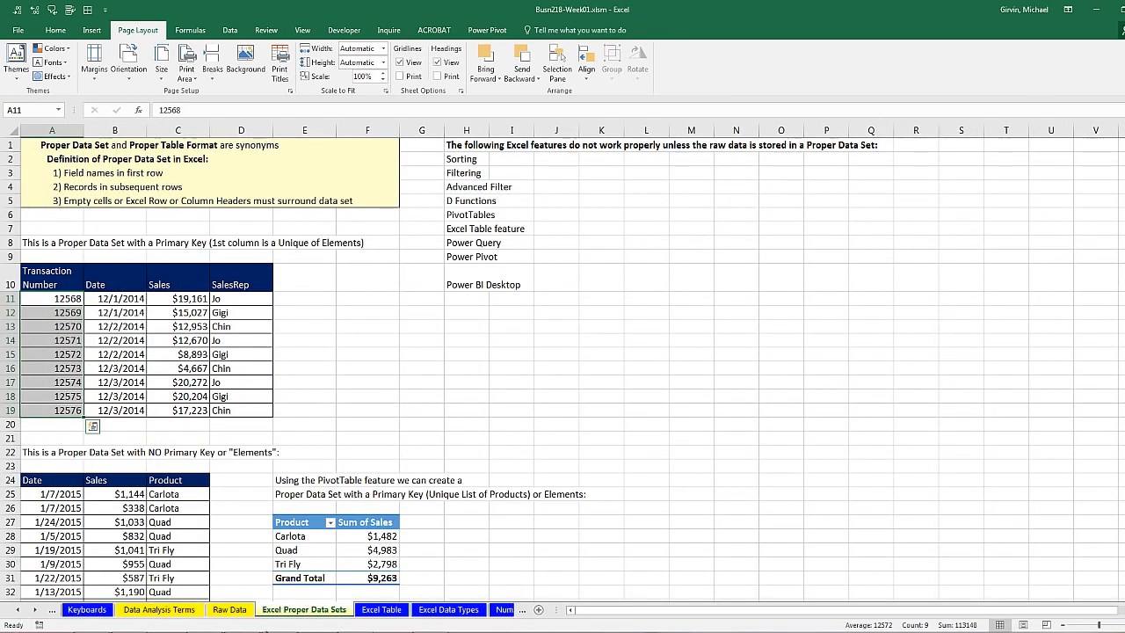
pyautogui.moveTo(27, 274); pyautogui.dragTo(239, 277)
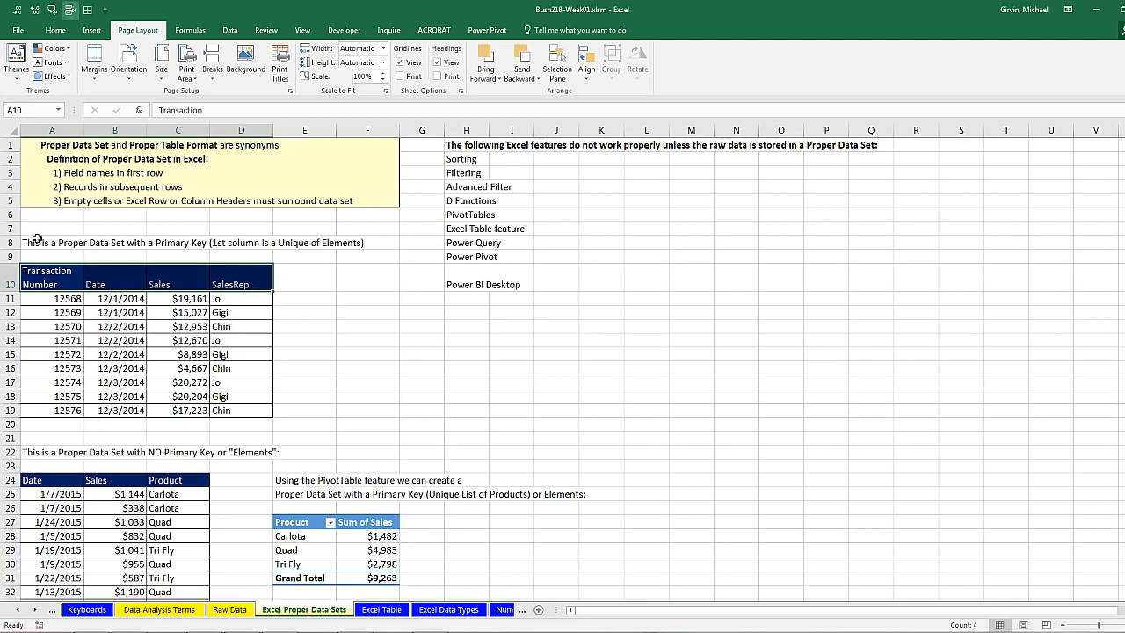
pyautogui.click(234, 611)
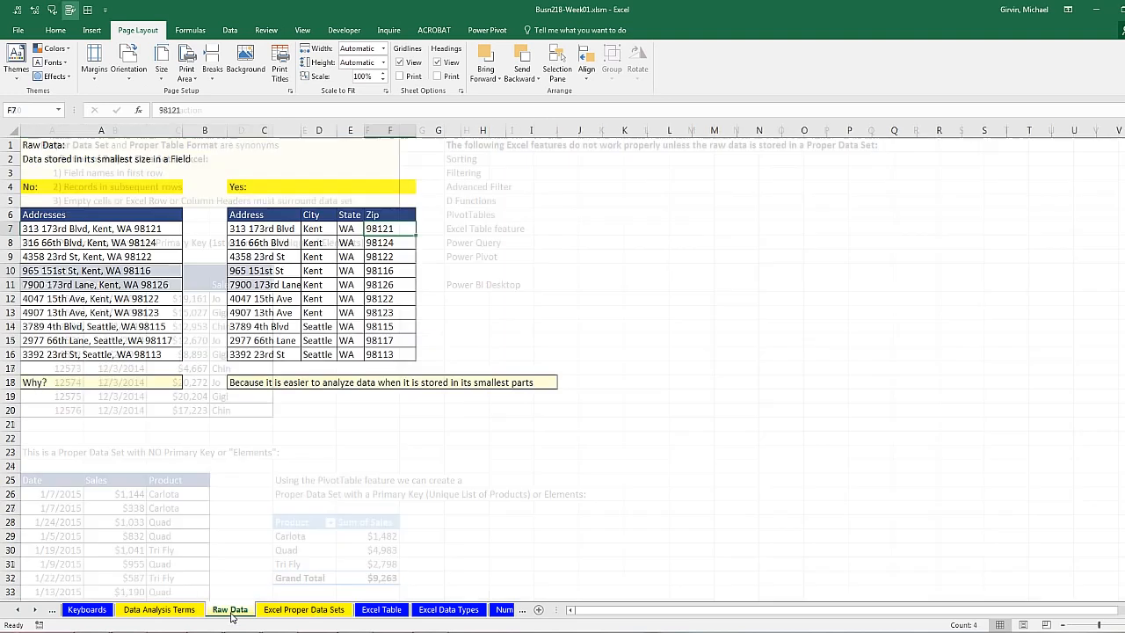
pyautogui.click(171, 612)
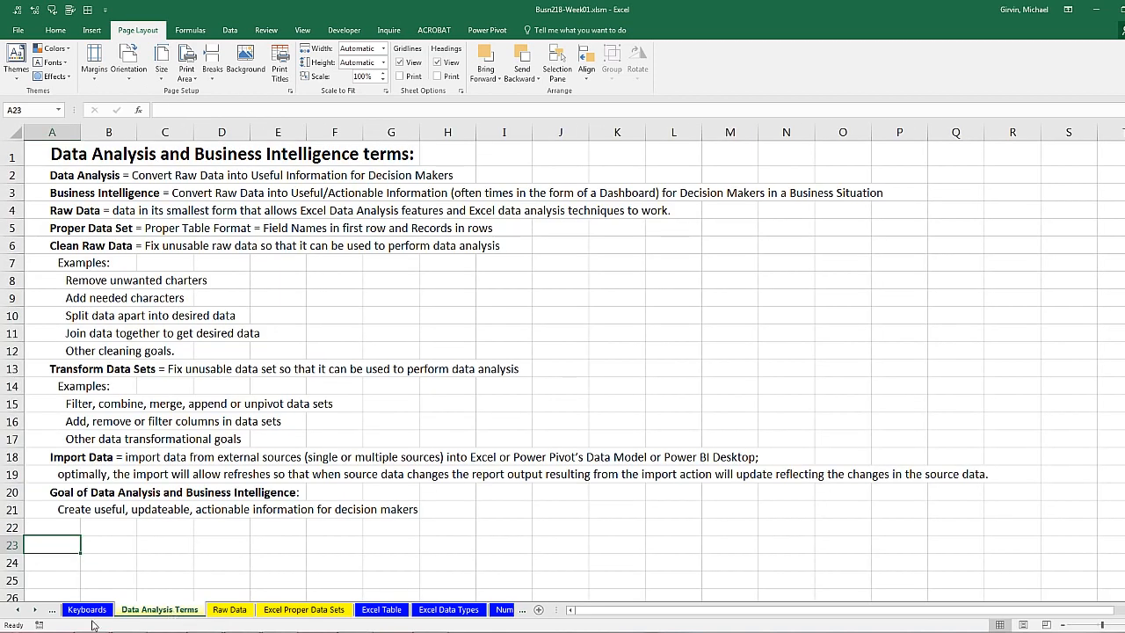
# Review the Keyboards, Structure, What Excel Does, E & E and 218PreReq sheets.
pyautogui.click(18, 610)
pyautogui.click(18, 610)
pyautogui.click(19, 610)
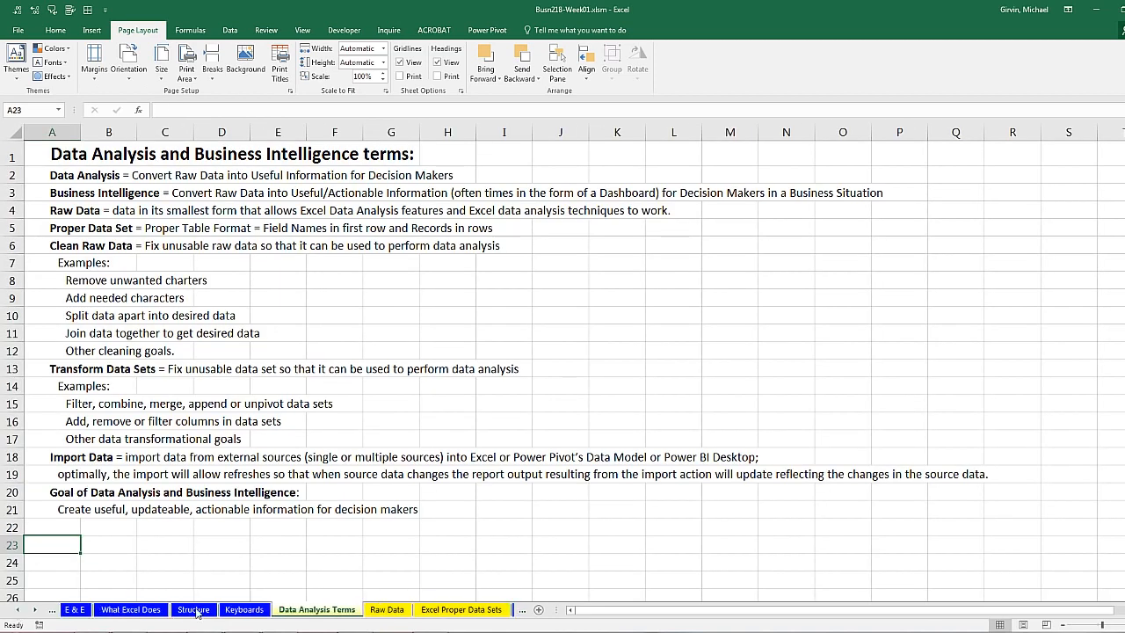
pyautogui.click(244, 610)
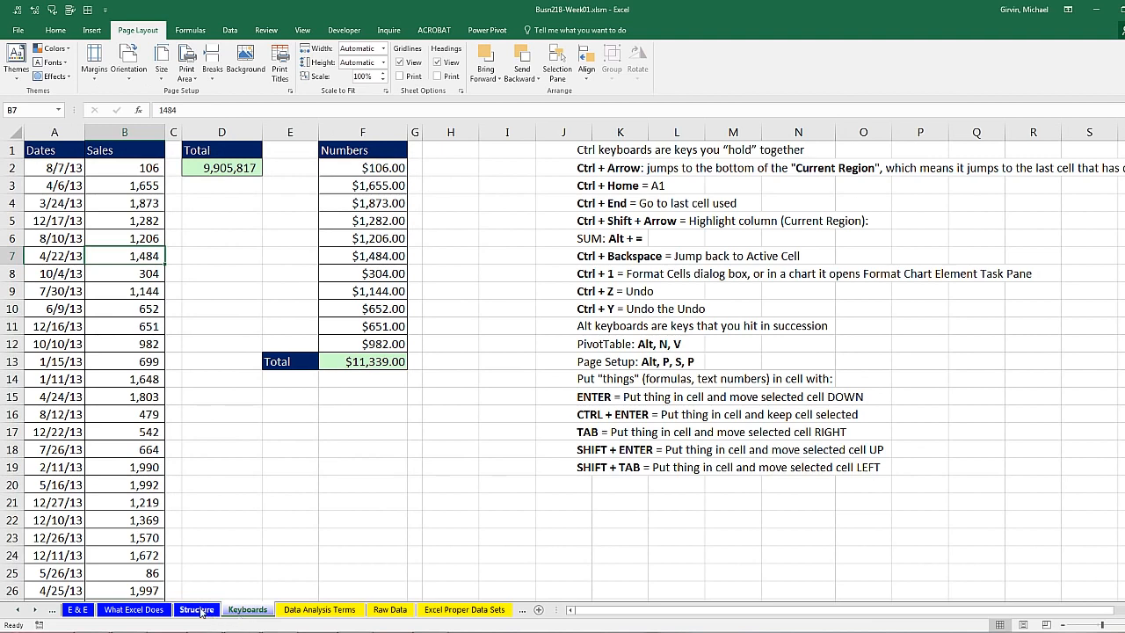
pyautogui.click(201, 611)
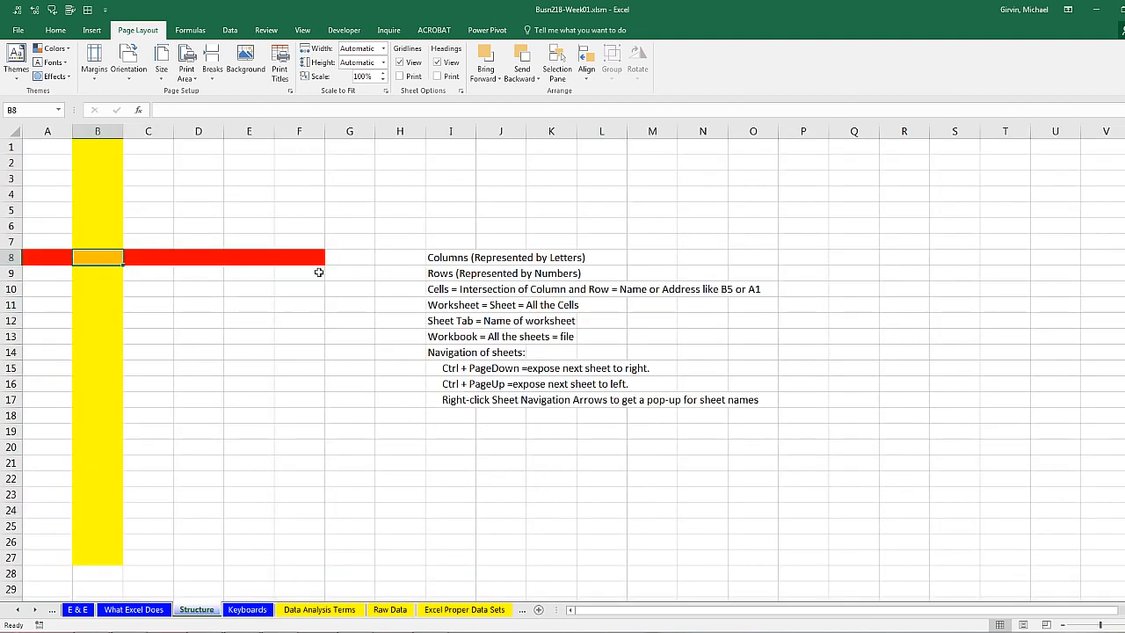
pyautogui.click(132, 610)
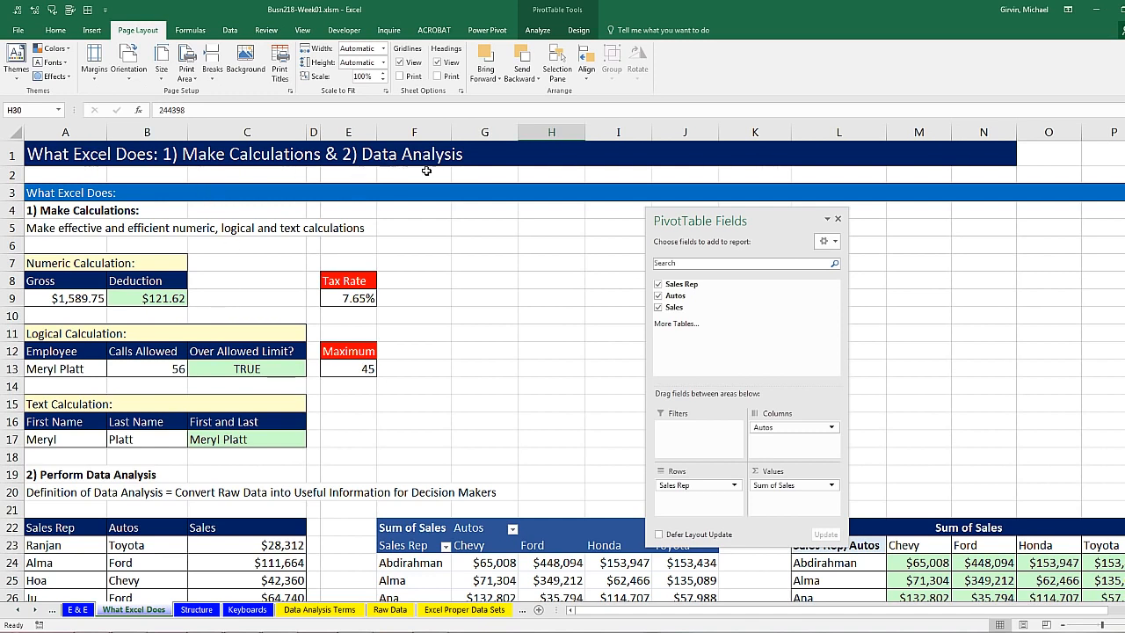
pyautogui.click(78, 610)
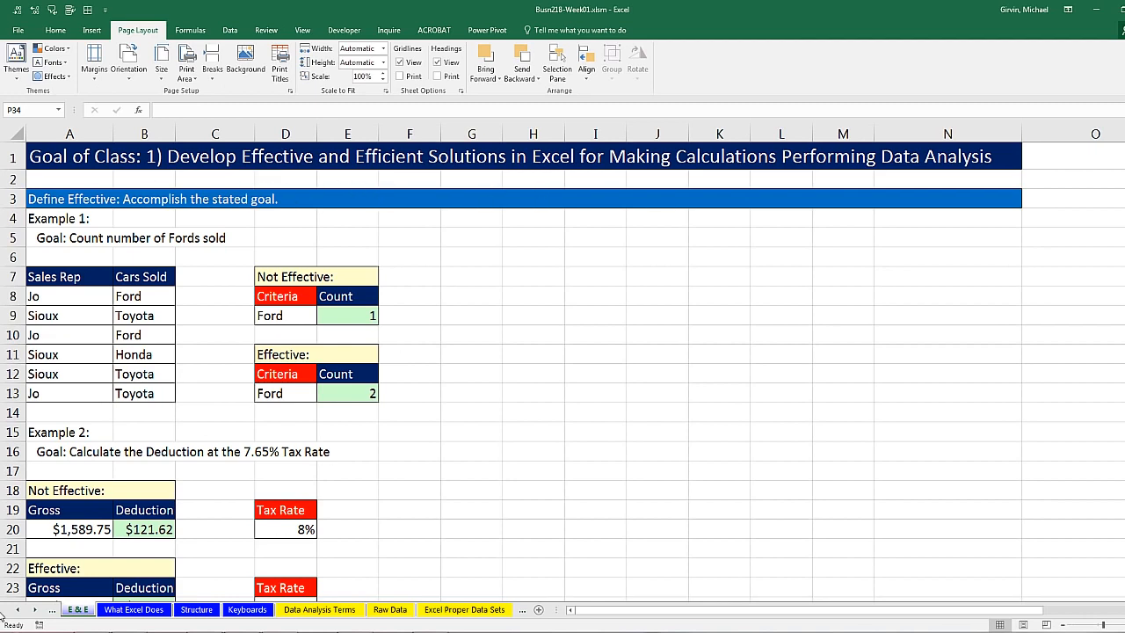
pyautogui.click(18, 610)
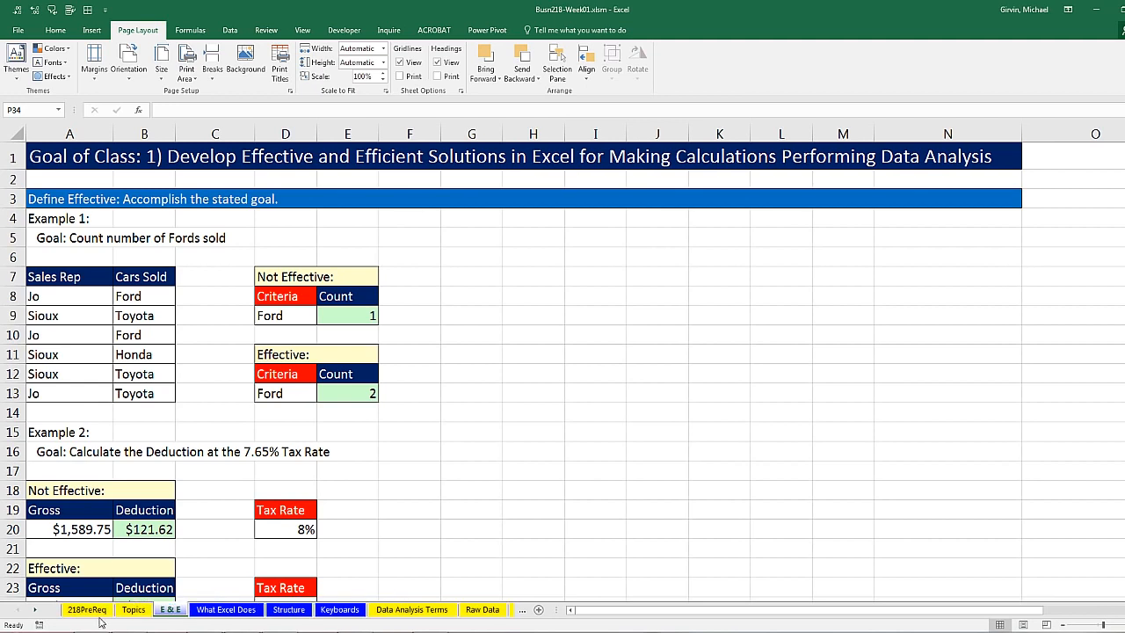
pyautogui.click(87, 609)
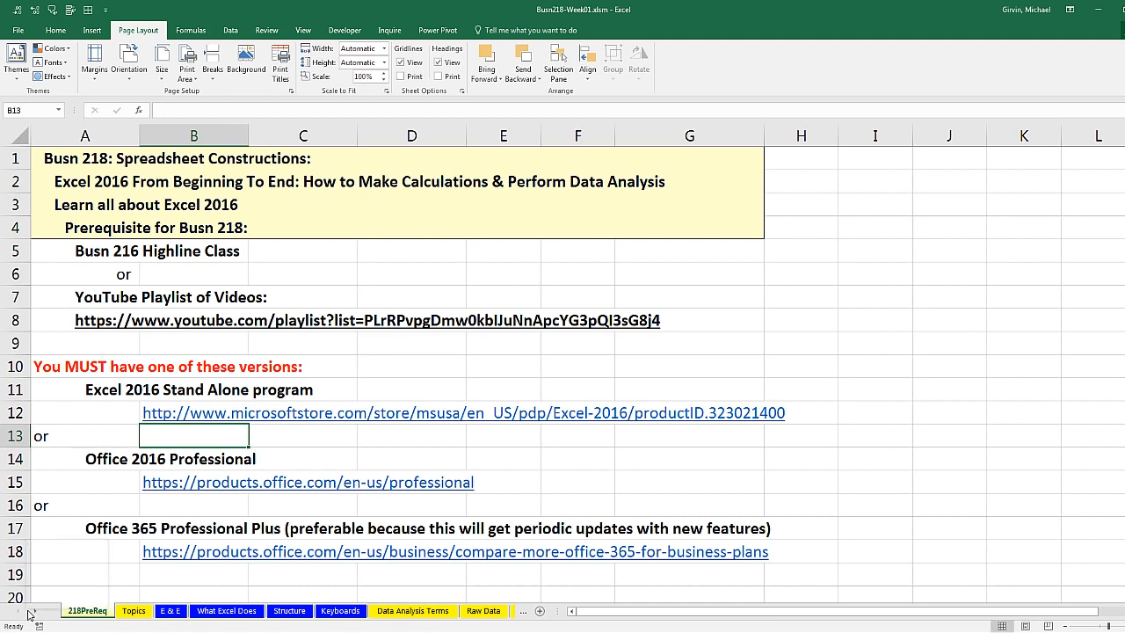
# Activate the Homework ==>> sheet from the list of all sheets and bring the homework sheet tabs into view.
pyautogui.rightClick(29, 613)
pyautogui.moveTo(47, 428); pyautogui.dragTo(242, 323)
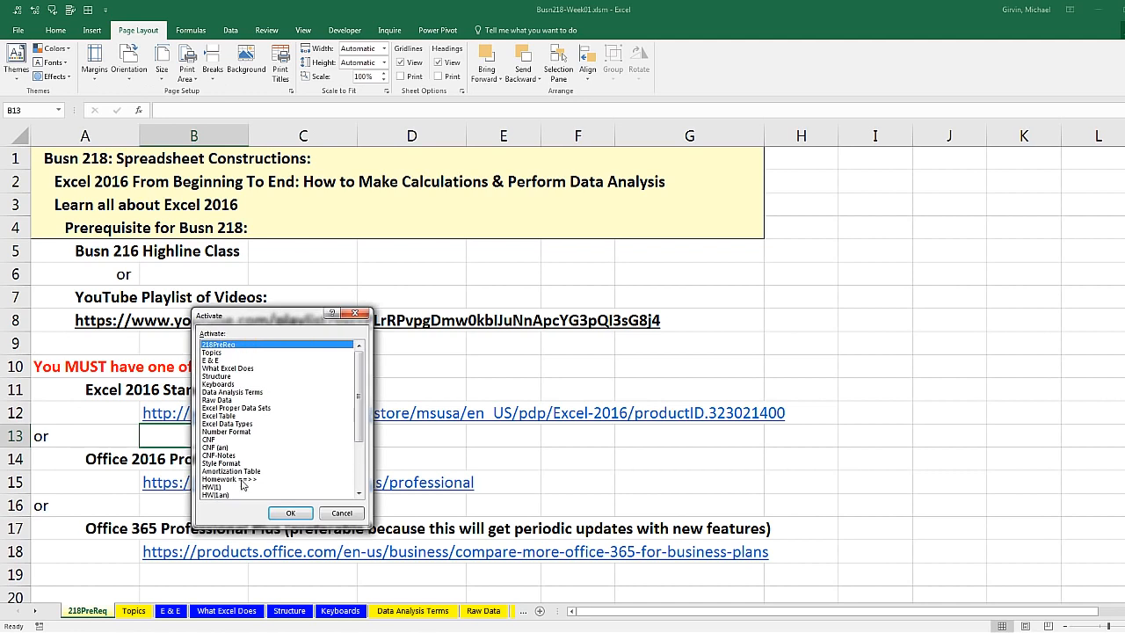
pyautogui.moveTo(361, 377); pyautogui.dragTo(365, 435)
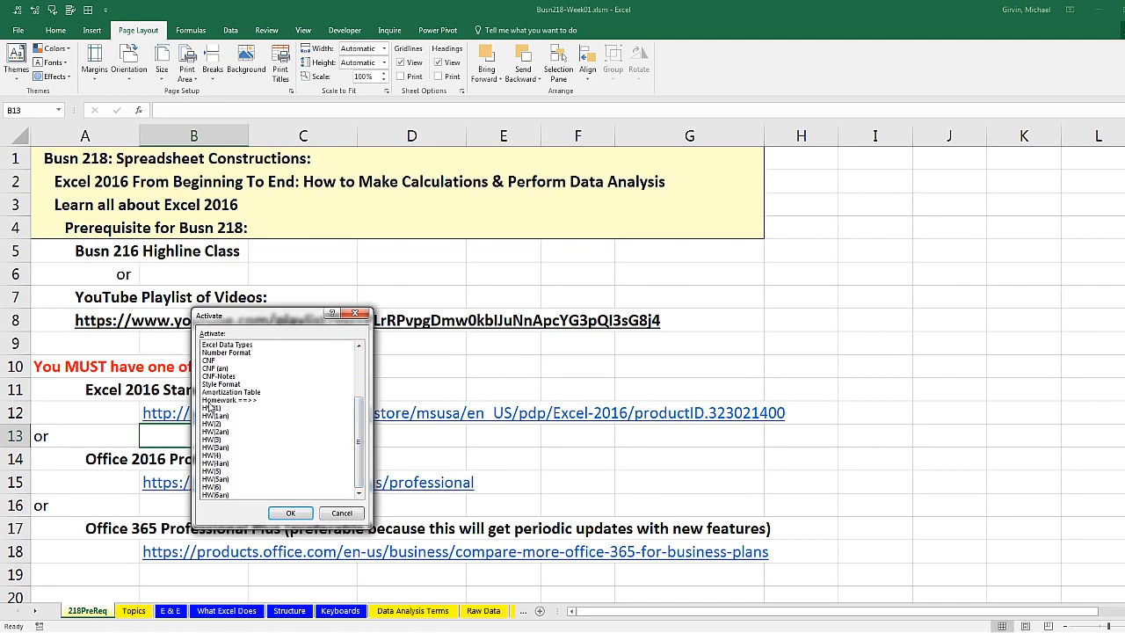
pyautogui.click(211, 401)
pyautogui.click(273, 512)
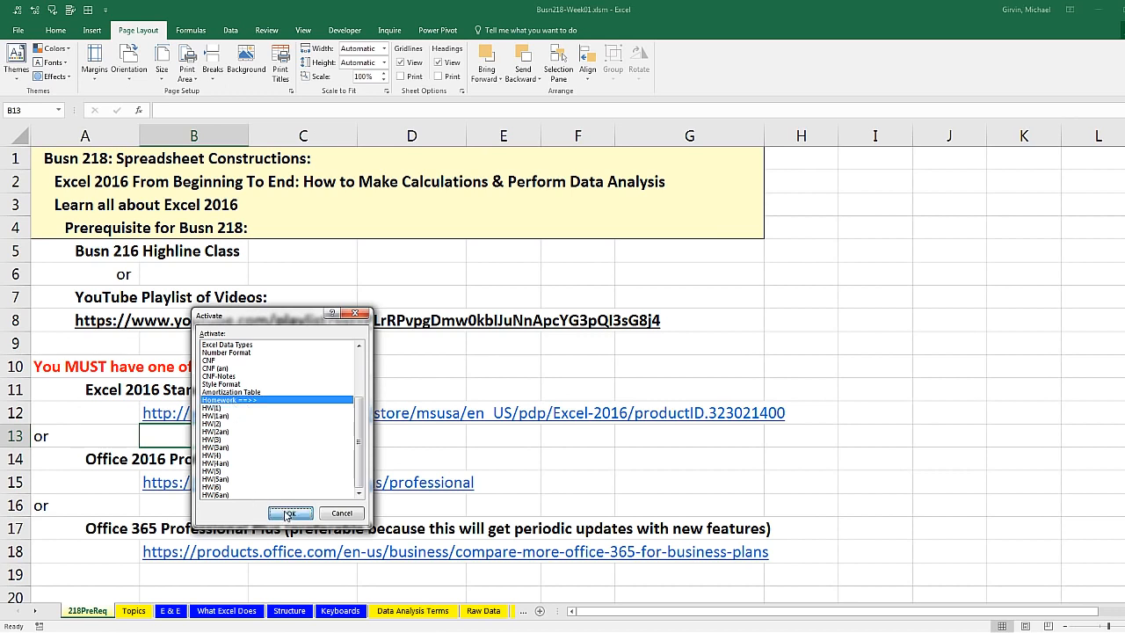
pyautogui.click(36, 612)
pyautogui.click(36, 612)
pyautogui.click(36, 612)
pyautogui.click(36, 612)
pyautogui.click(36, 612)
pyautogui.click(37, 612)
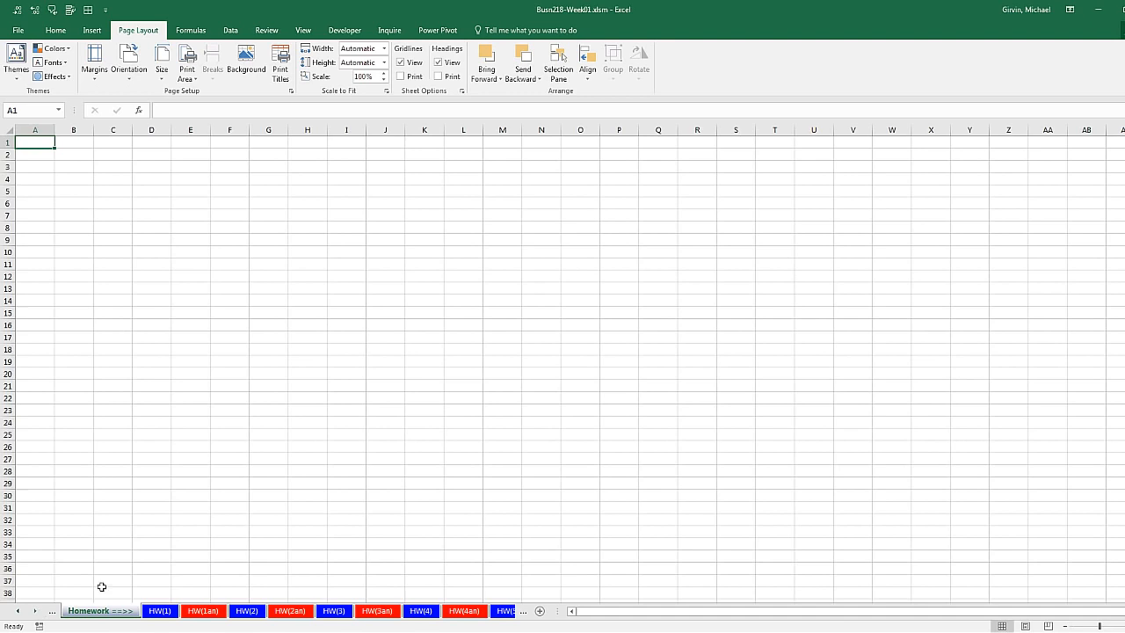
# Look through the homework problems on sheets HW(1), HW(2), HW(3), HW(4), HW(5) and HW(6).
pyautogui.click(160, 612)
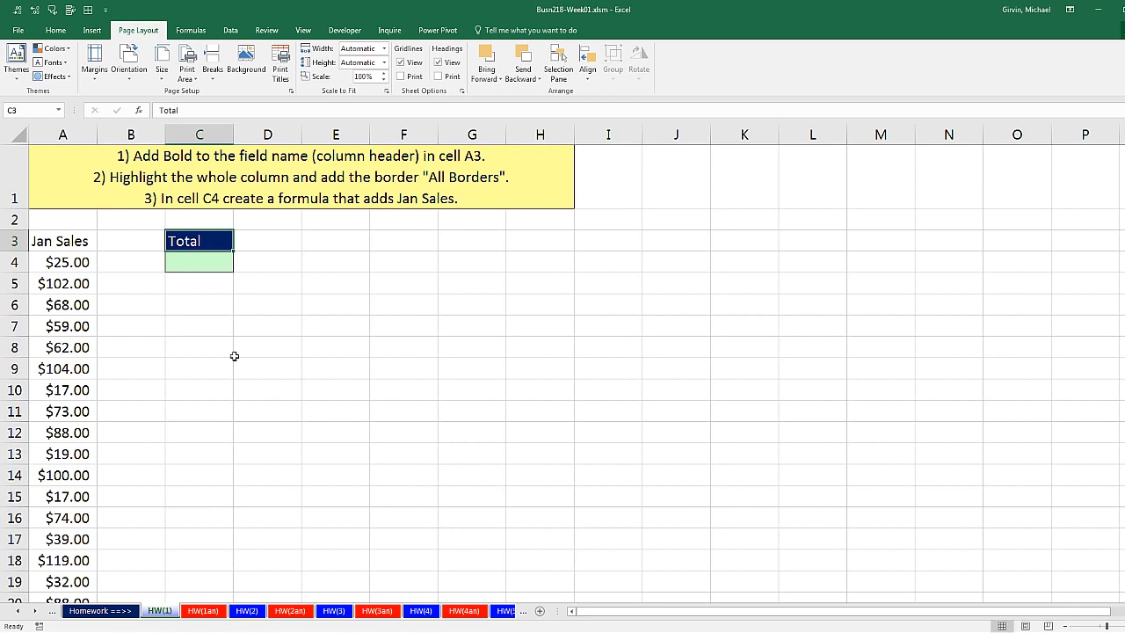
pyautogui.click(251, 614)
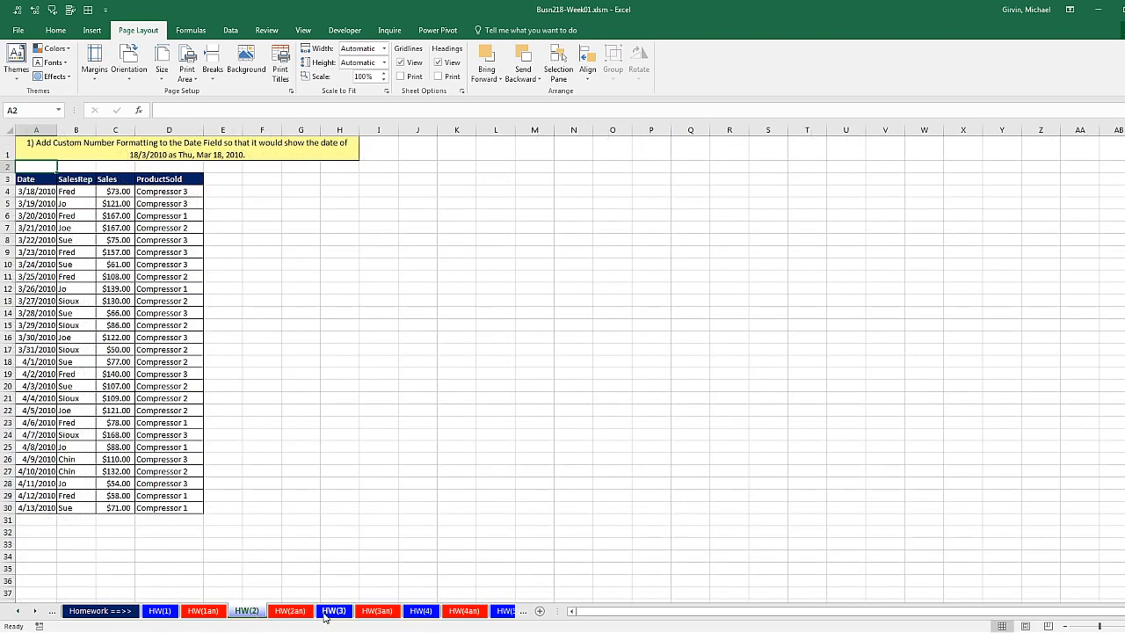
pyautogui.click(334, 612)
pyautogui.click(422, 612)
pyautogui.click(508, 615)
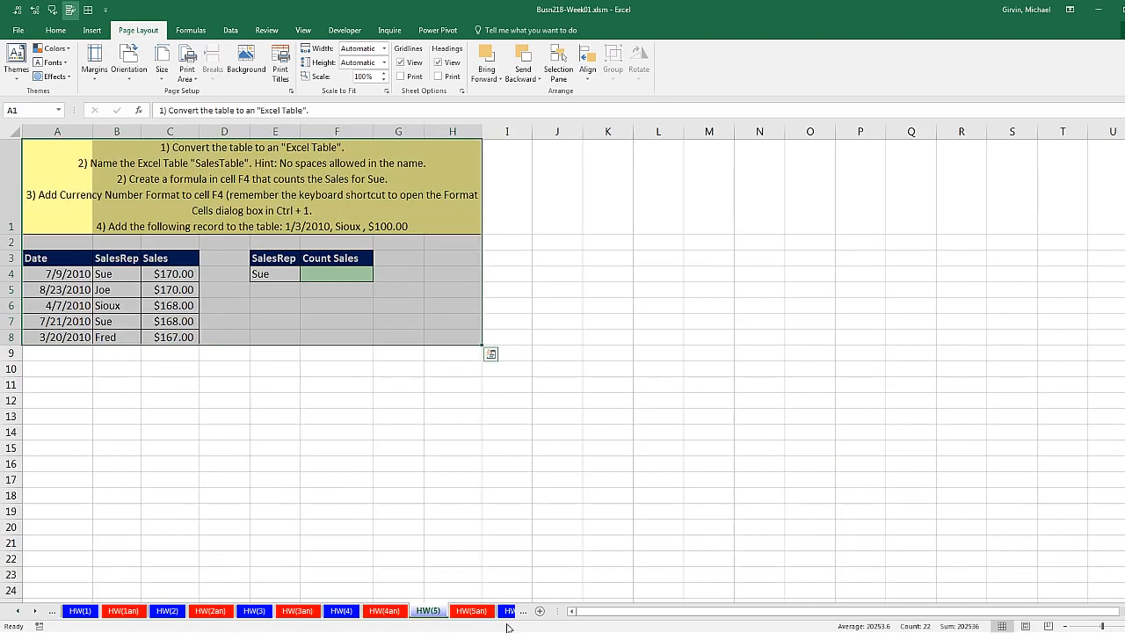
pyautogui.click(505, 611)
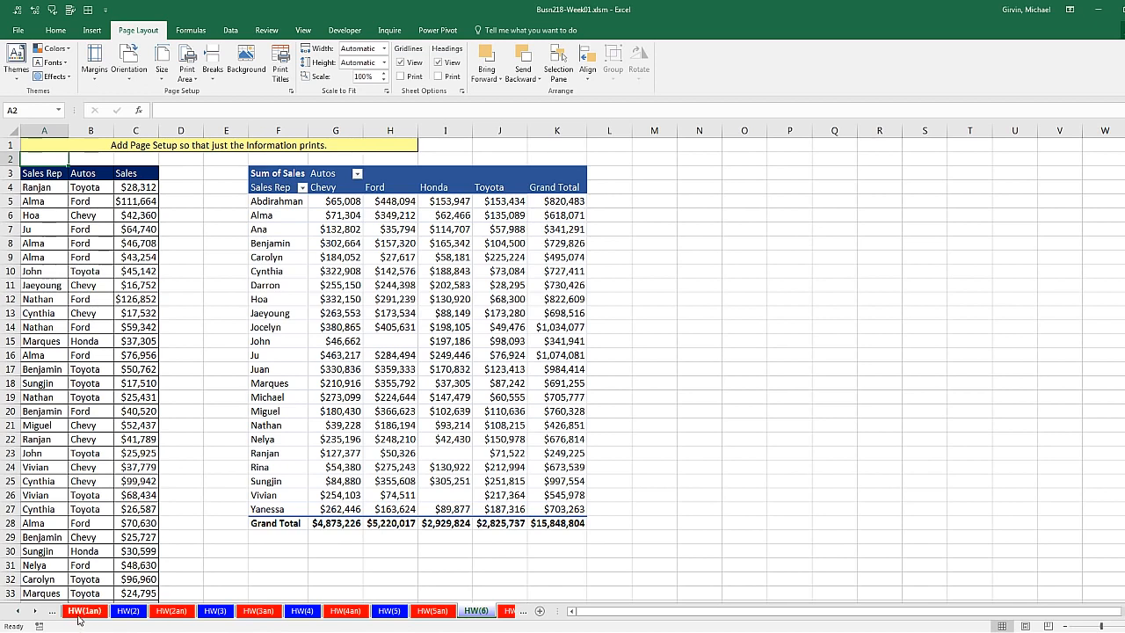